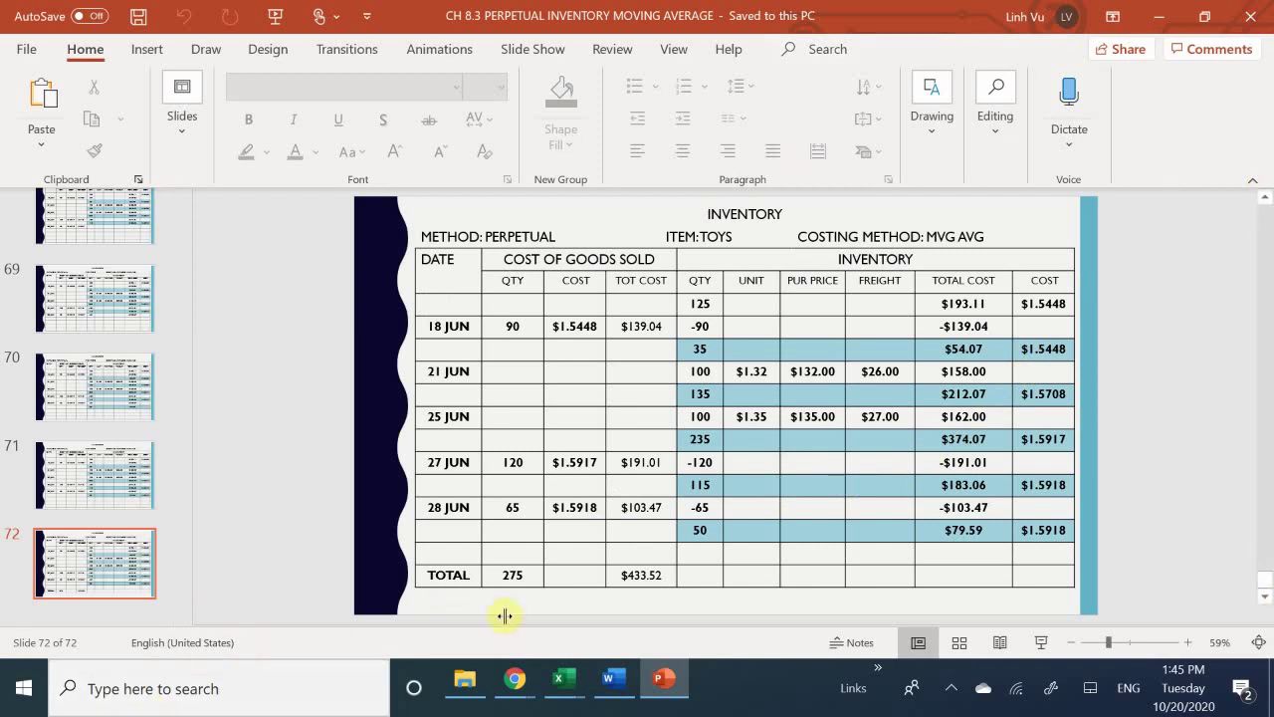
Switch to the CH 8.3 Perpetual Inventory Moving Average Costing Method Exercises workbook in Excel.
mouse_move(568, 680)
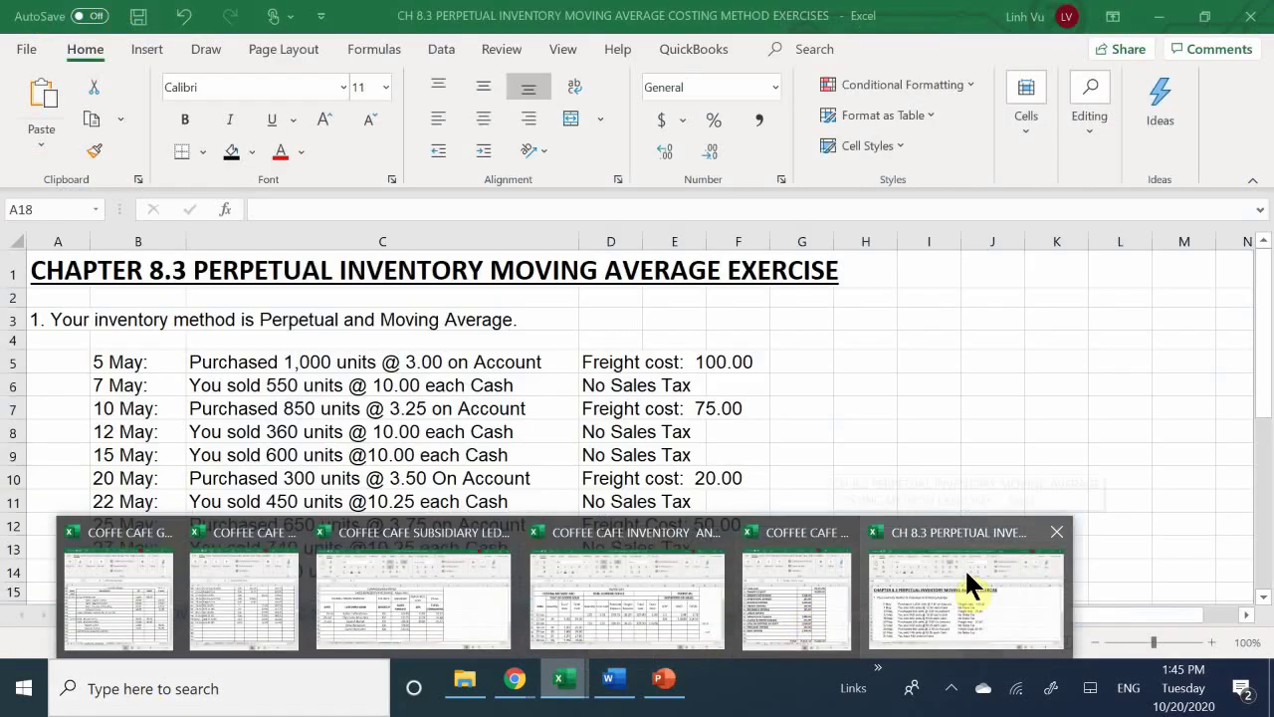
click(966, 584)
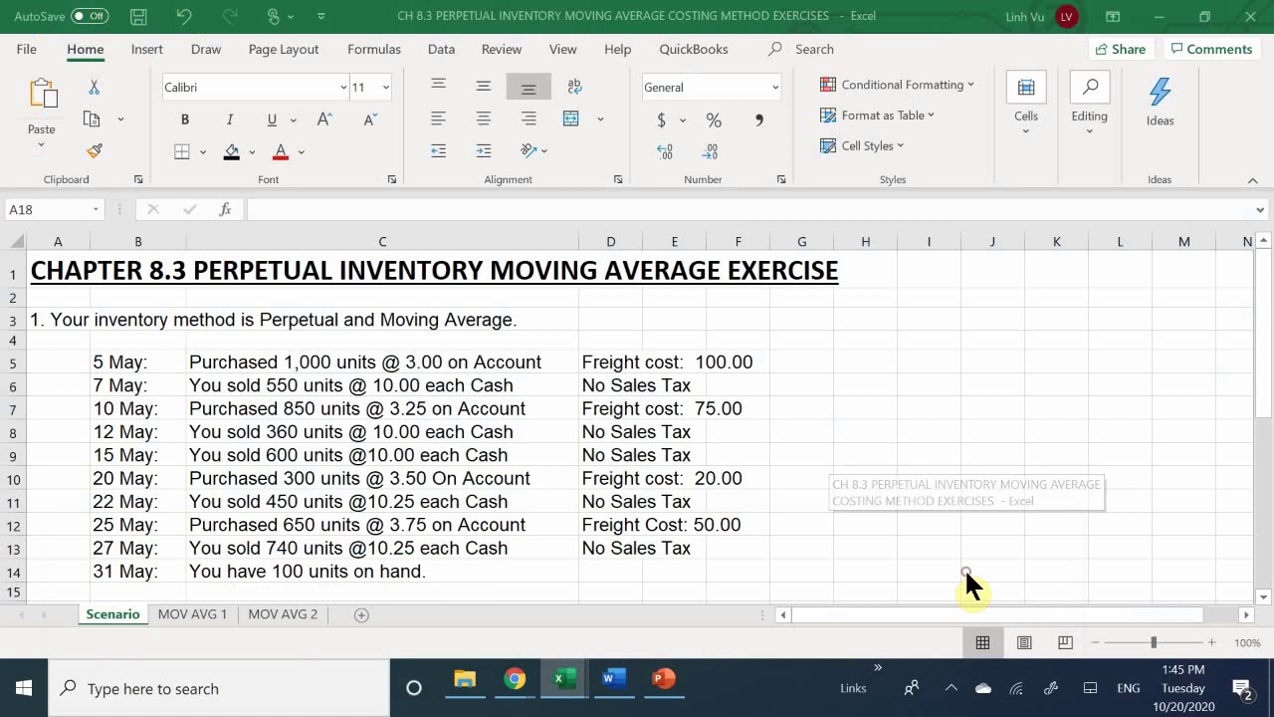
click(987, 453)
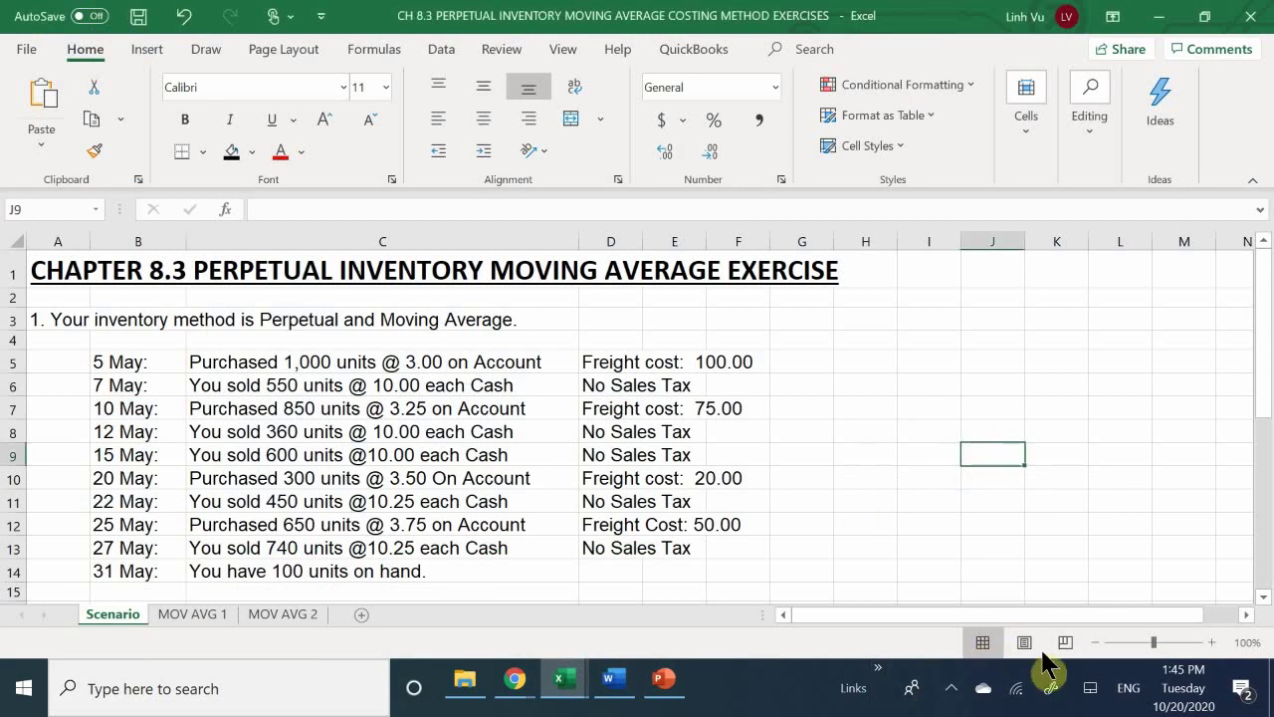
Examine the May purchase, sale and freight transactions listed on the Scenario sheet at a larger zoom.
click(1211, 642)
click(1211, 642)
click(1211, 642)
click(1211, 642)
click(1120, 457)
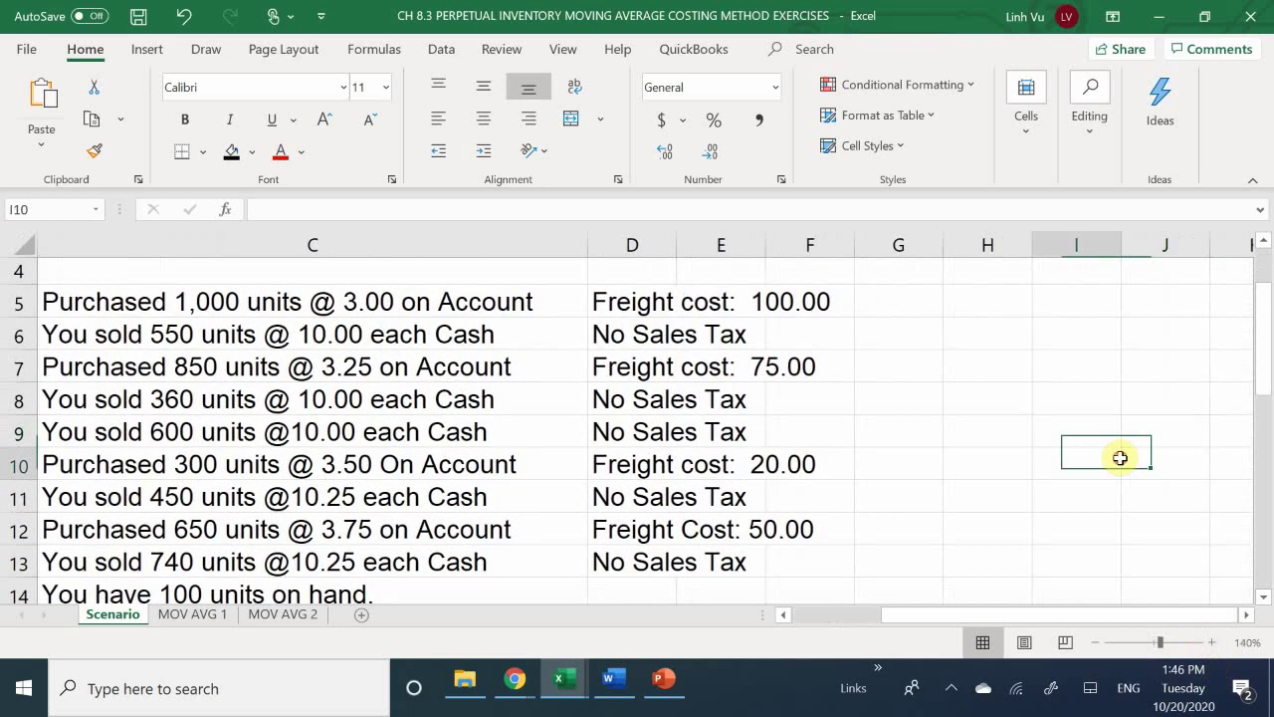
scroll(1077, 448, up, 1)
scroll(1078, 449, down, 1)
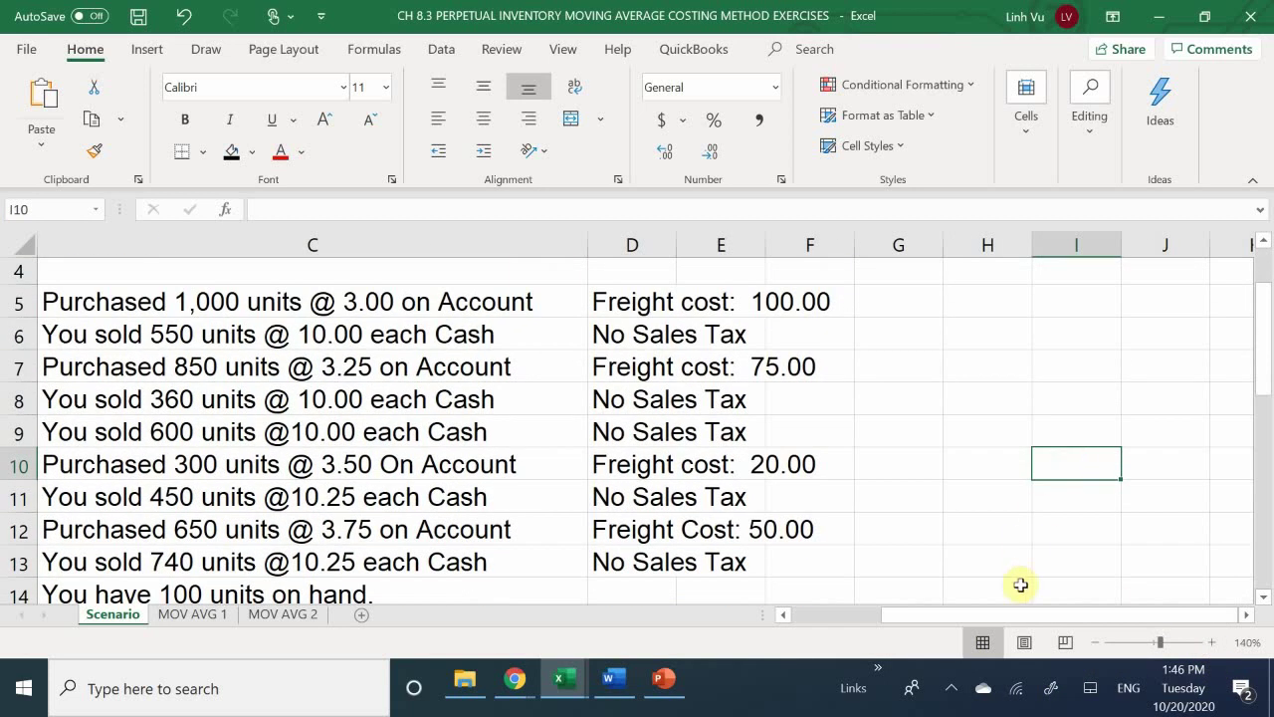
drag(979, 611, 843, 655)
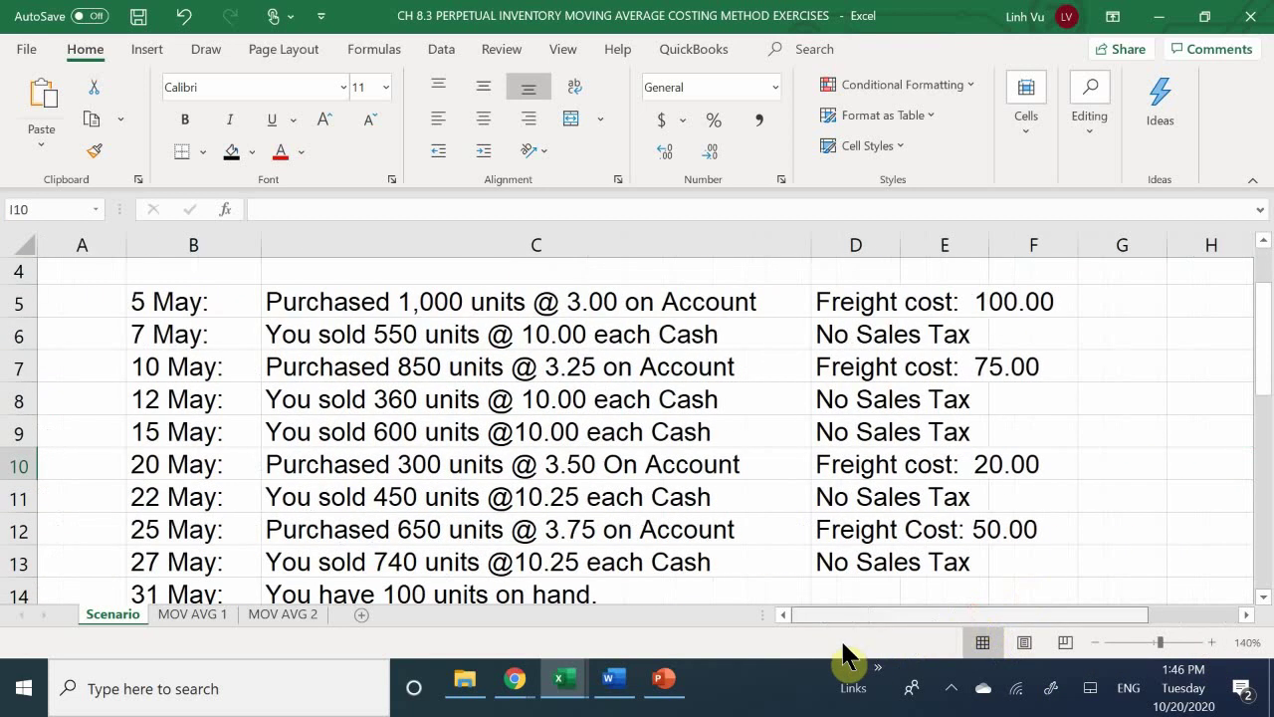
scroll(890, 464, up, 1)
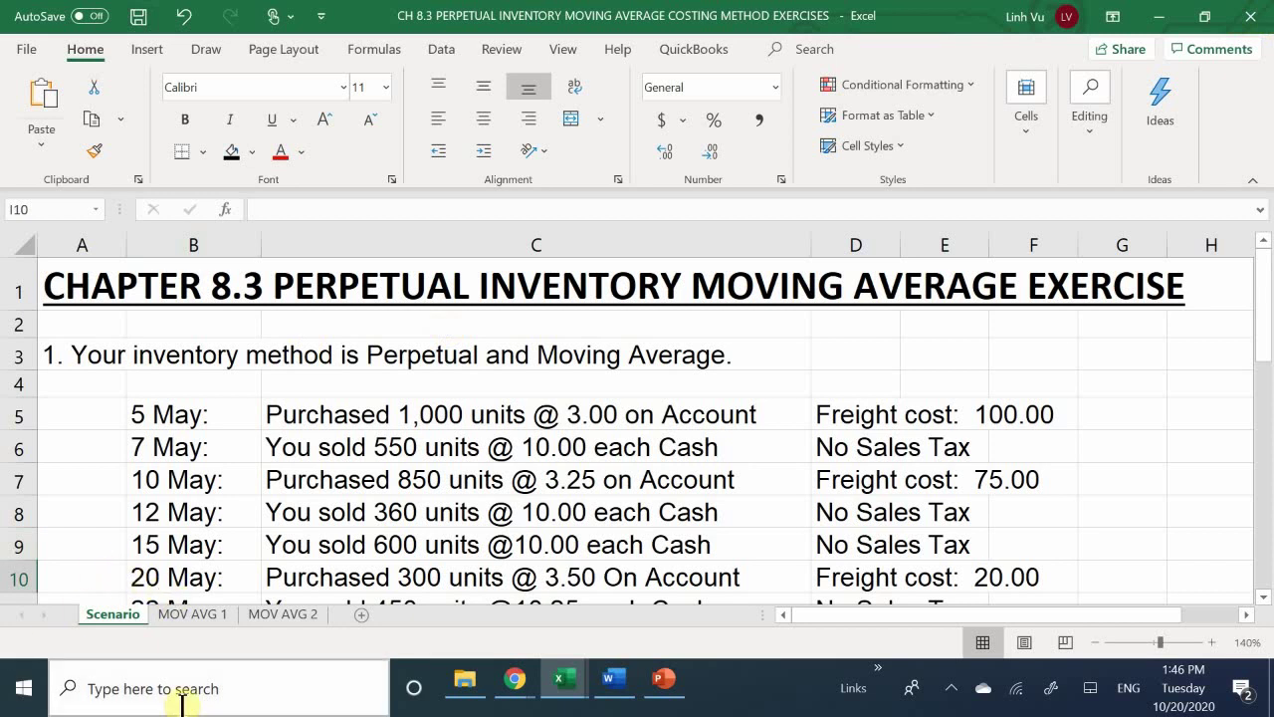
On the MOV AVG 1 sheet, enter 5/5 as the first date of the inventory table in A5.
click(197, 615)
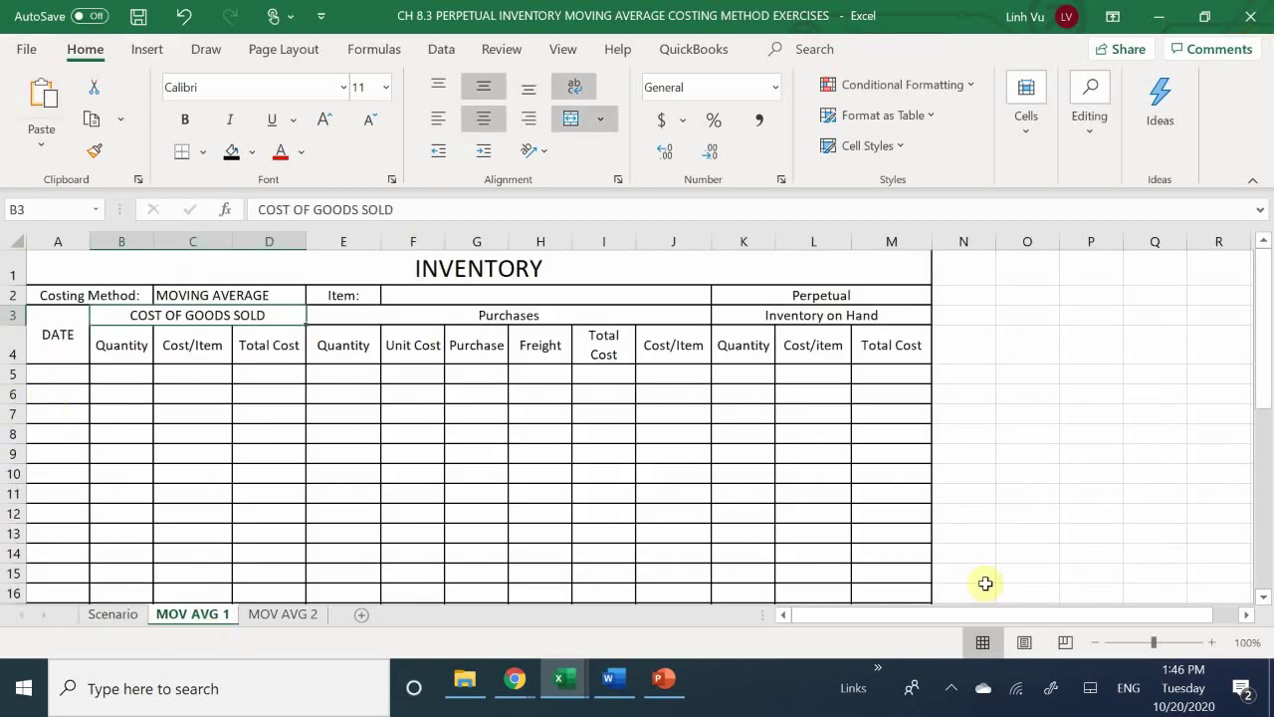
click(1211, 642)
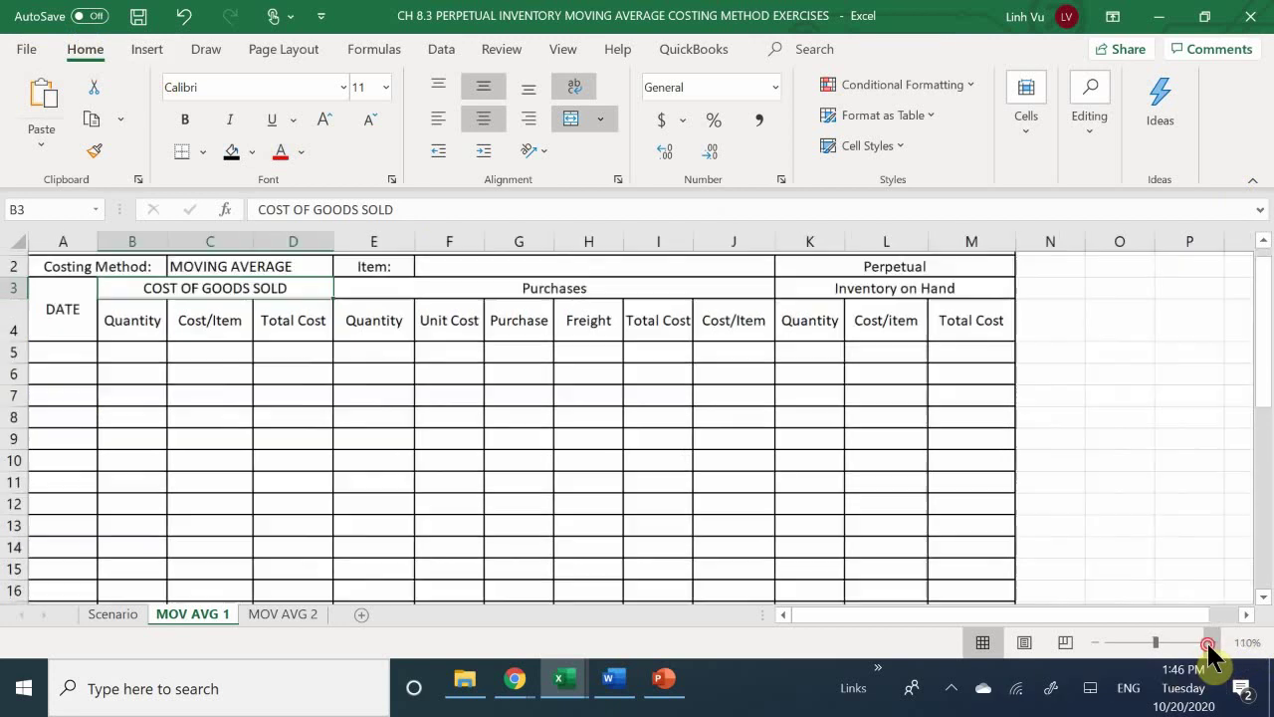
click(1210, 642)
click(1210, 642)
click(1210, 642)
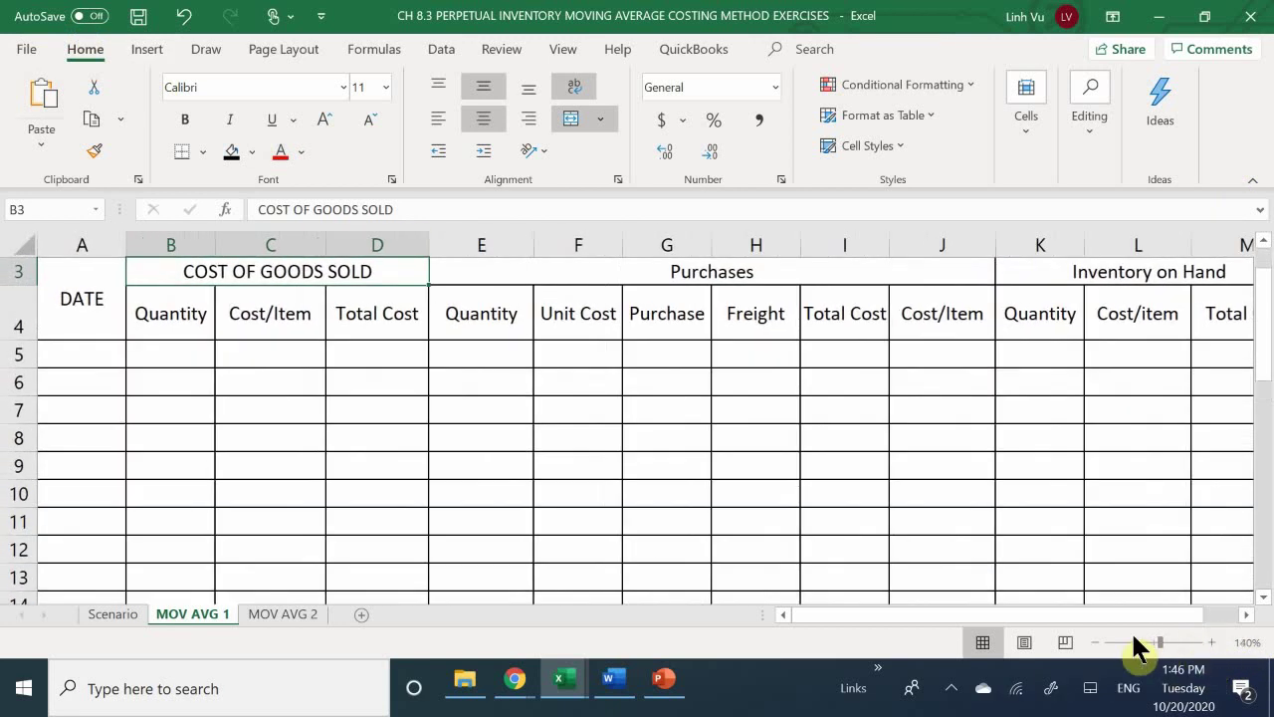
click(1095, 642)
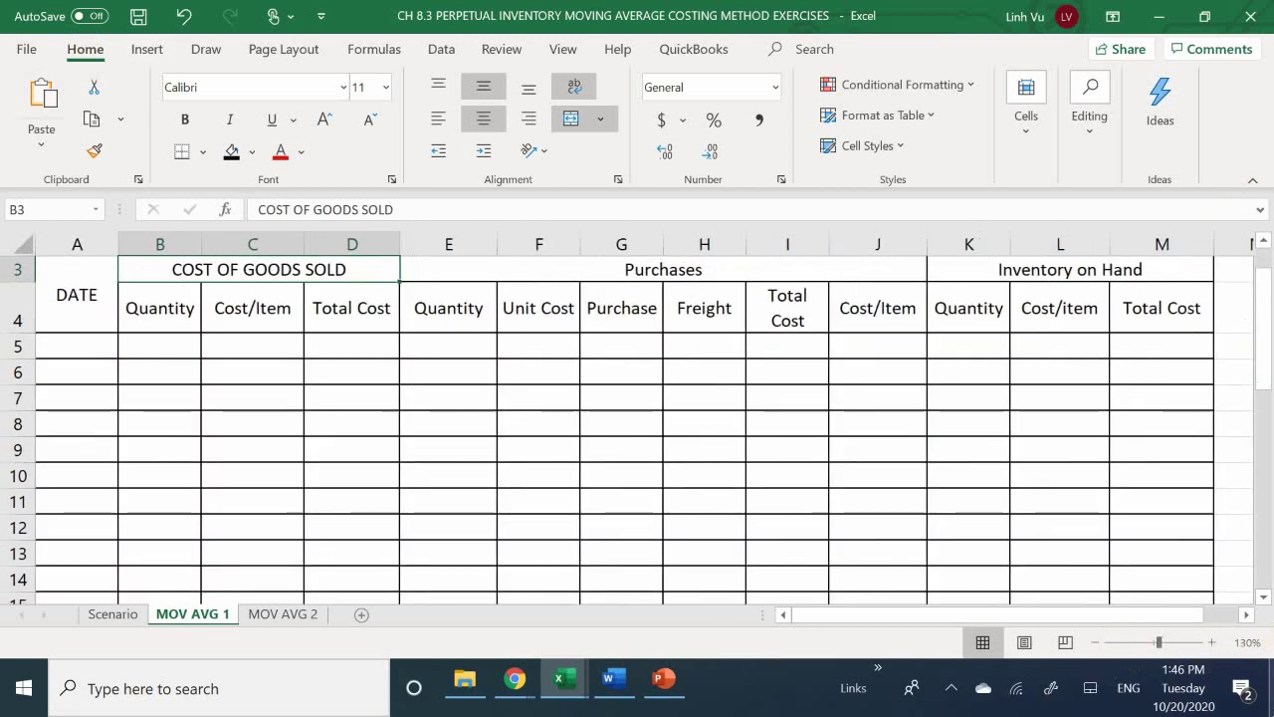
click(66, 344)
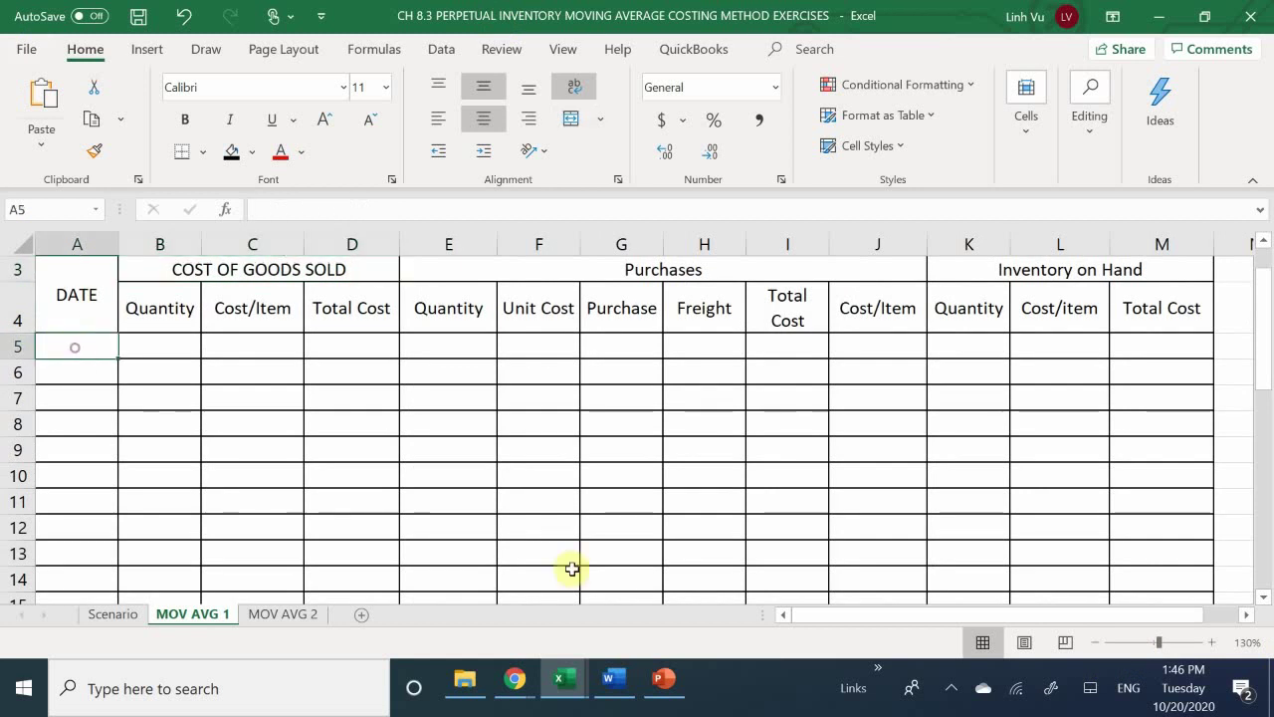
text(5)
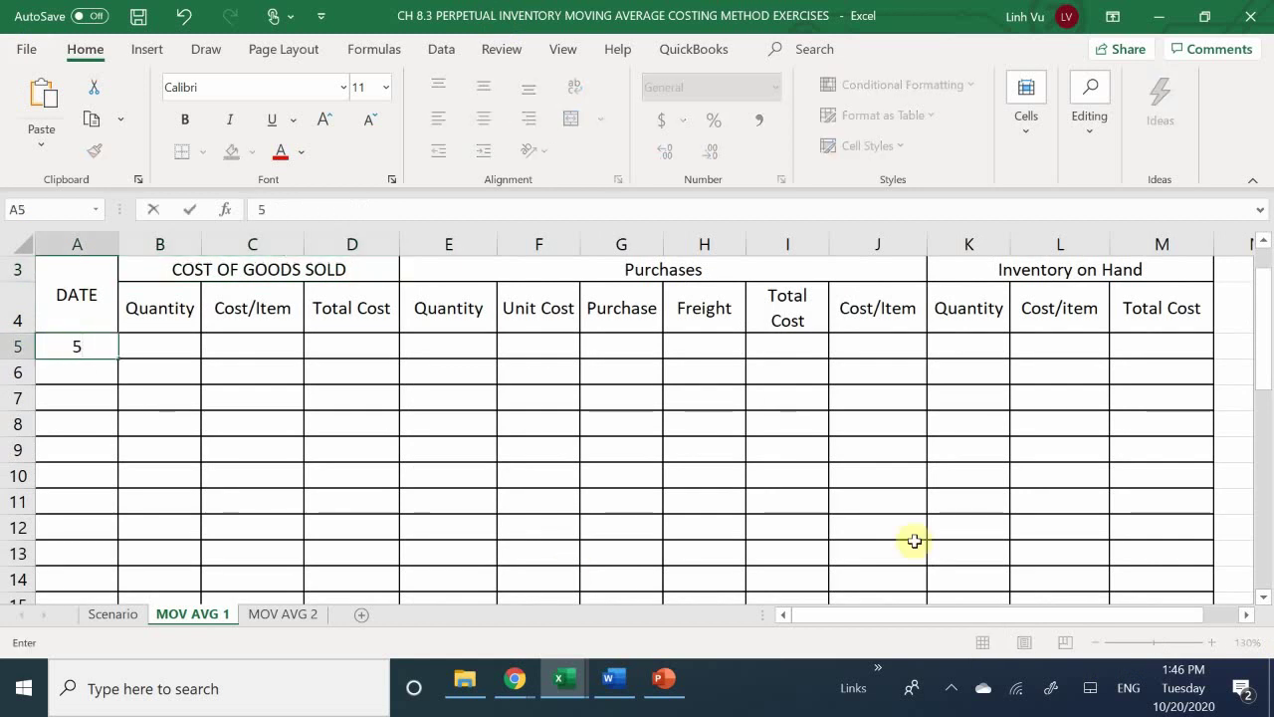
text(/)
text(5)
key(Return)
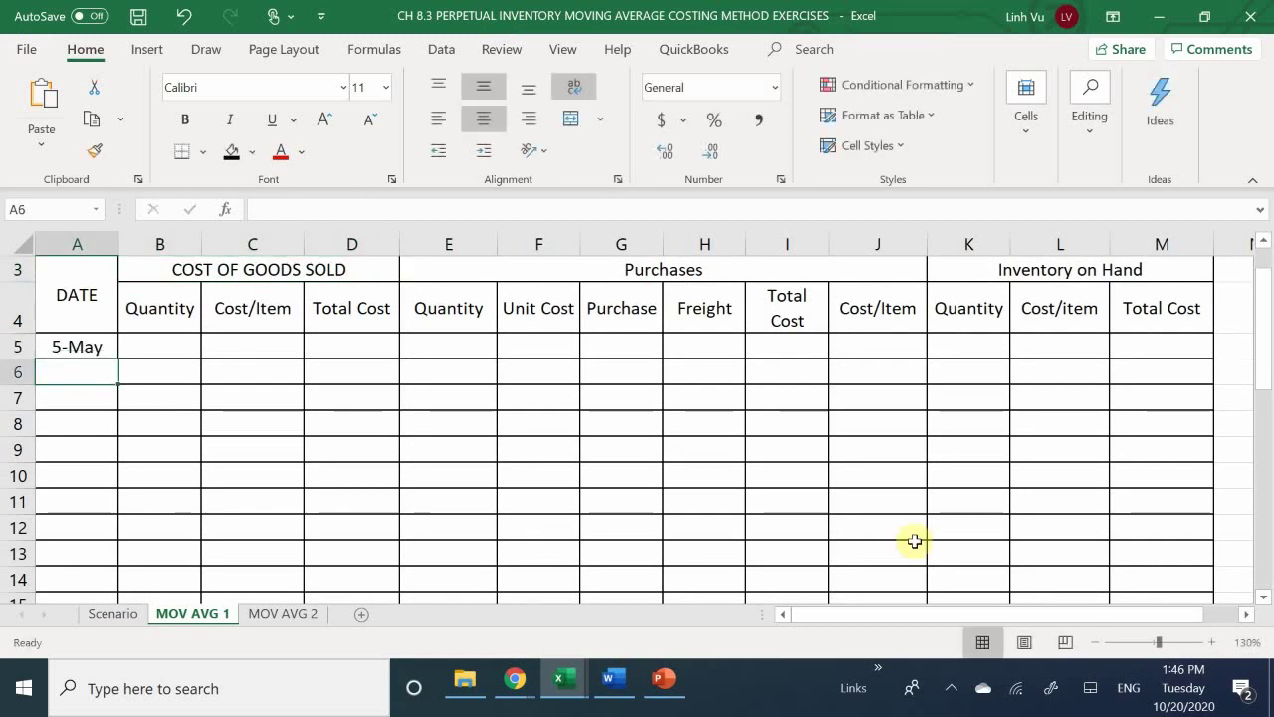
Enter a purchase quantity of 1000 in E5 for the 5 May row.
key(Right)
key(Right)
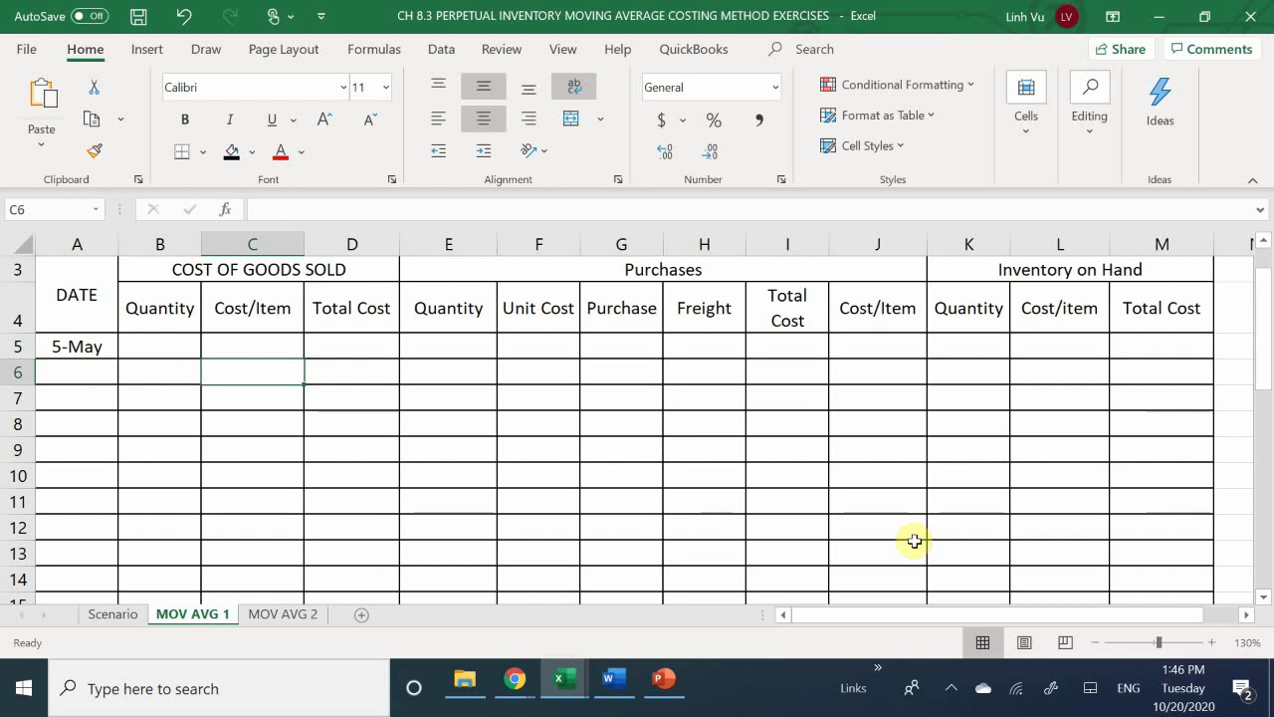
key(Right)
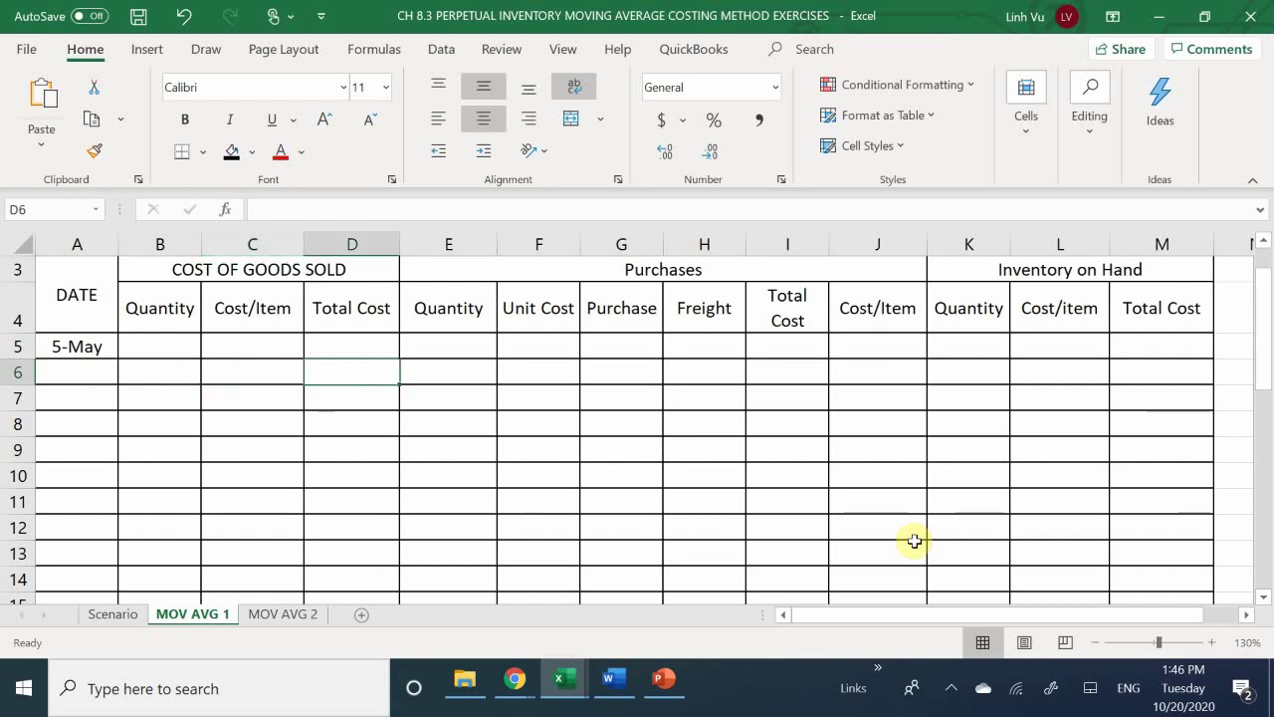
key(Up)
key(Right)
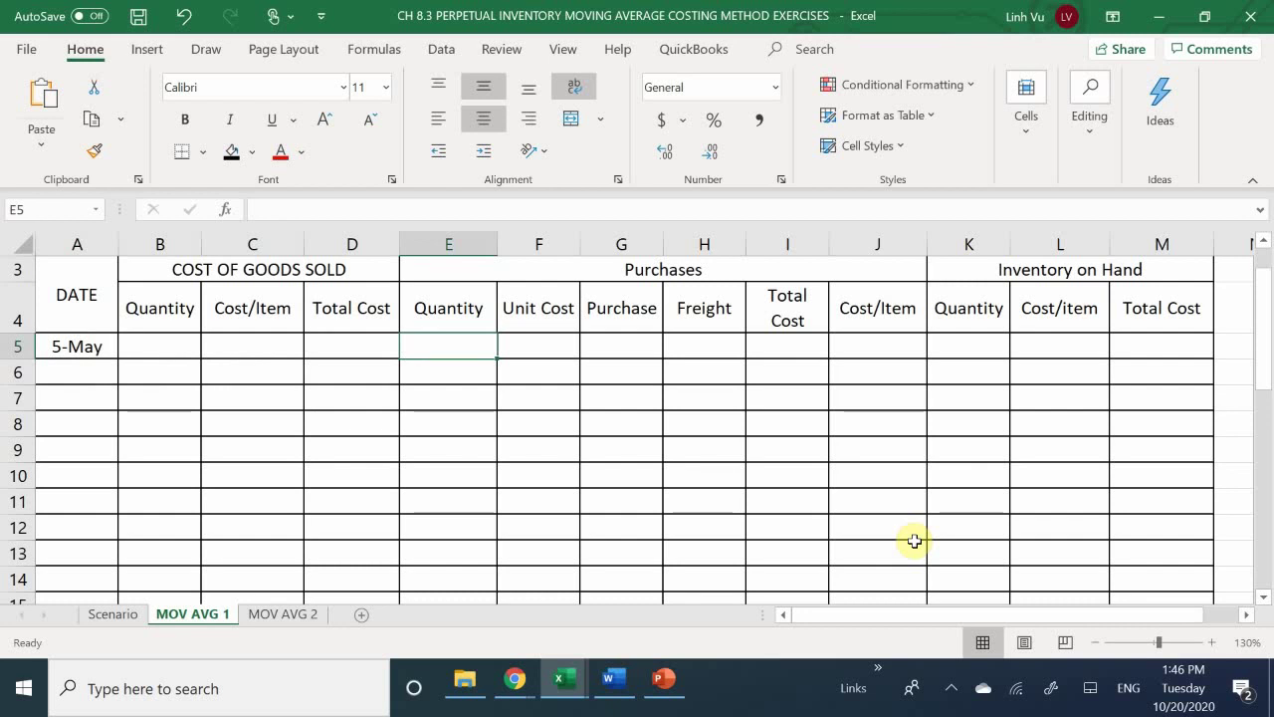
text(1000)
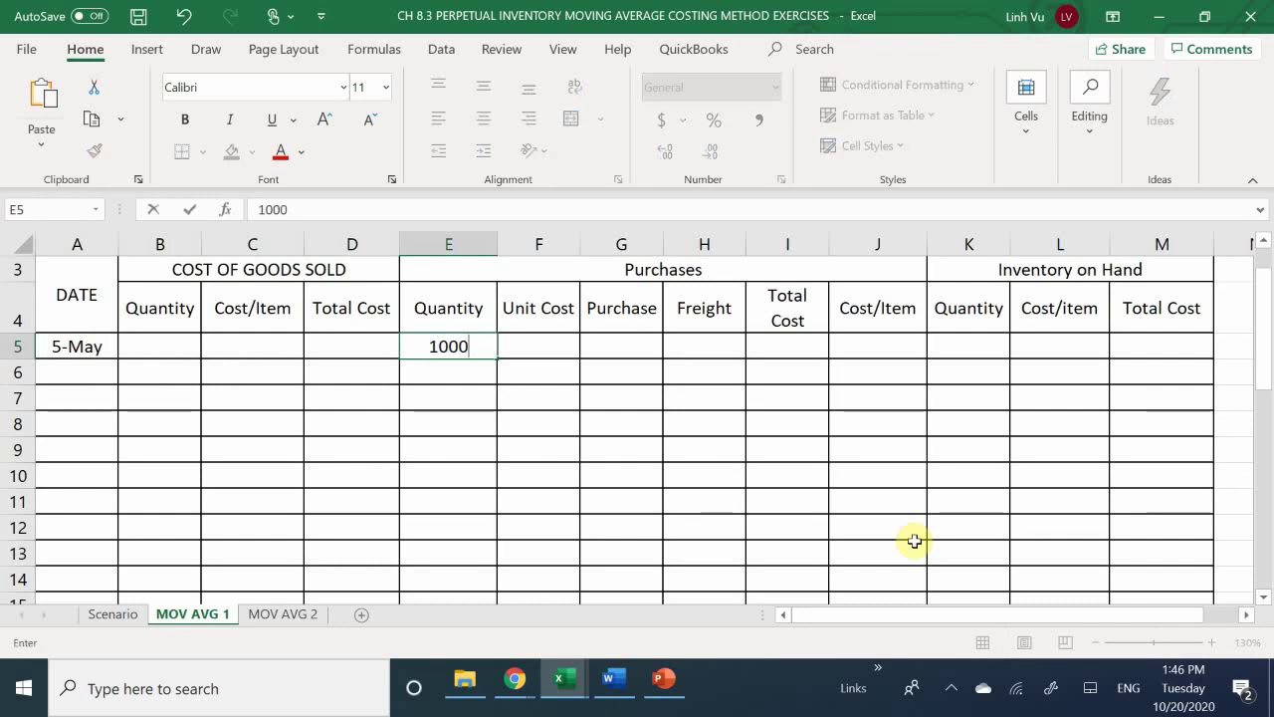
key(Return)
Enter a unit cost of 3.0 in F5 and freight of 100.00 in H5 for the 5 May purchase.
key(Right)
key(Up)
text(3)
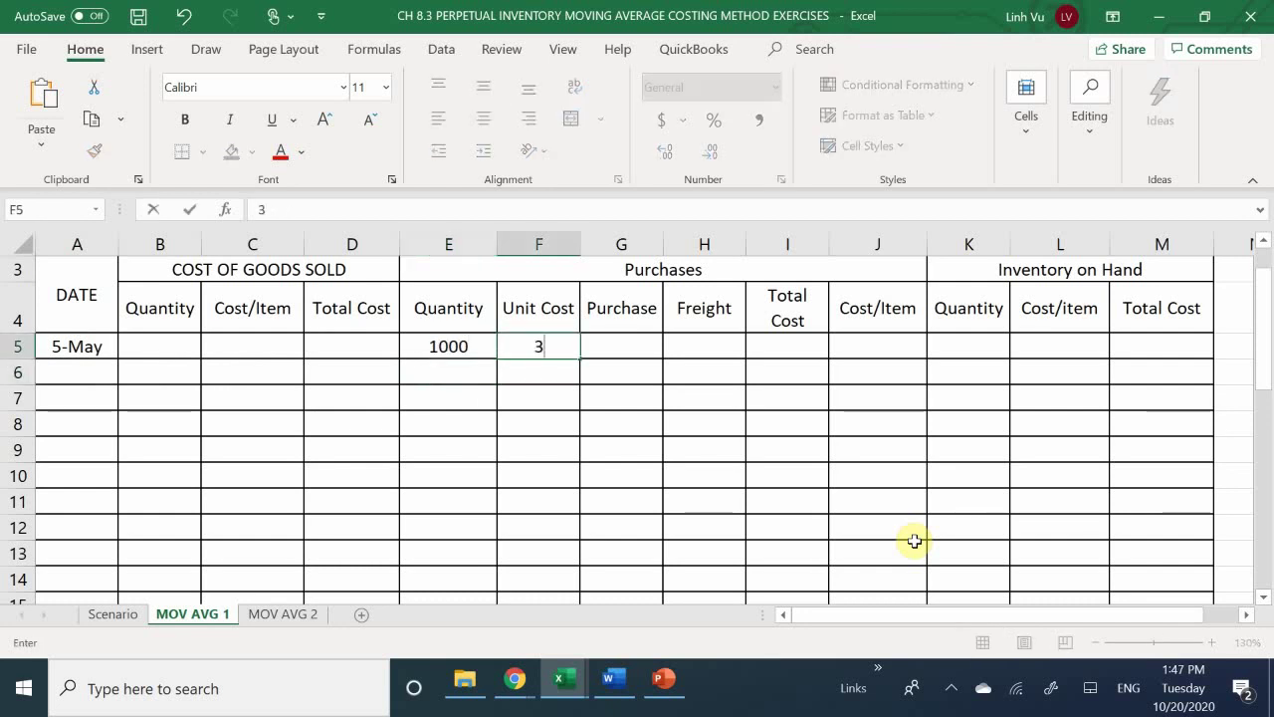
text(.0)
key(Return)
key(Right)
key(Right)
key(Up)
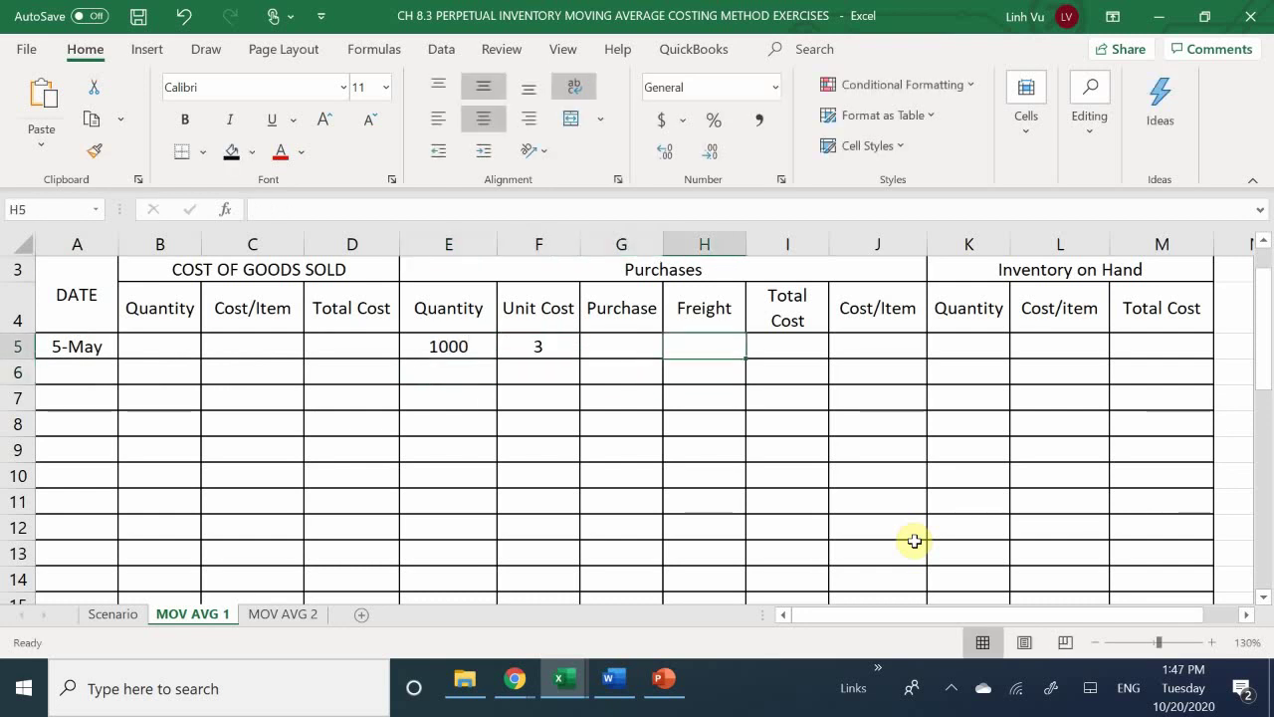
text(100.00)
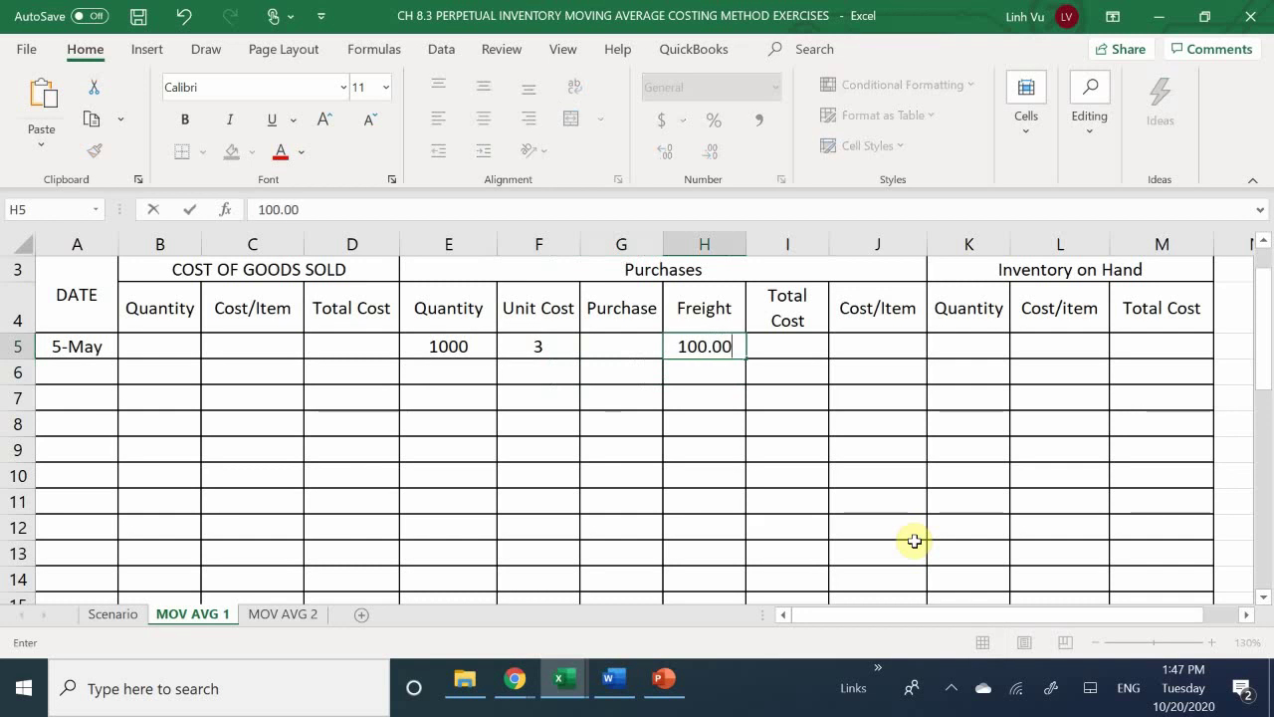
key(Return)
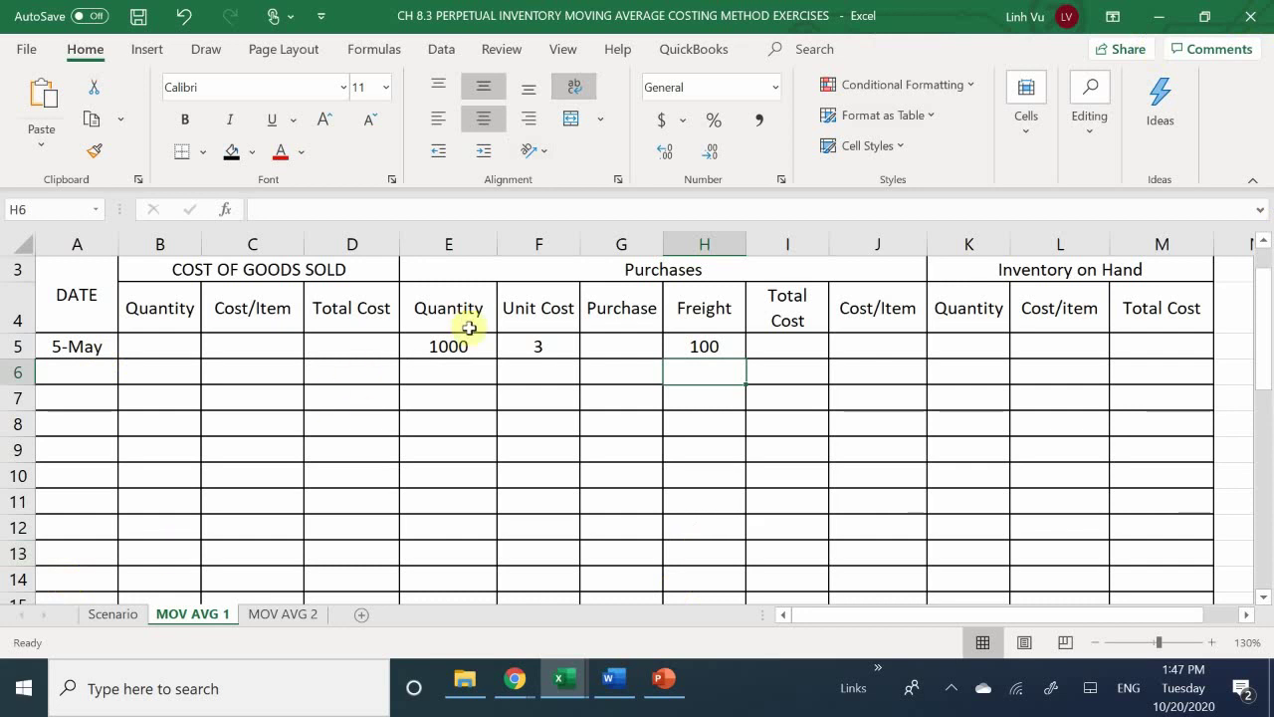
Apply the comma number style with two decimals to the purchase cost cells F5:J22.
click(542, 349)
drag(542, 349, 847, 558)
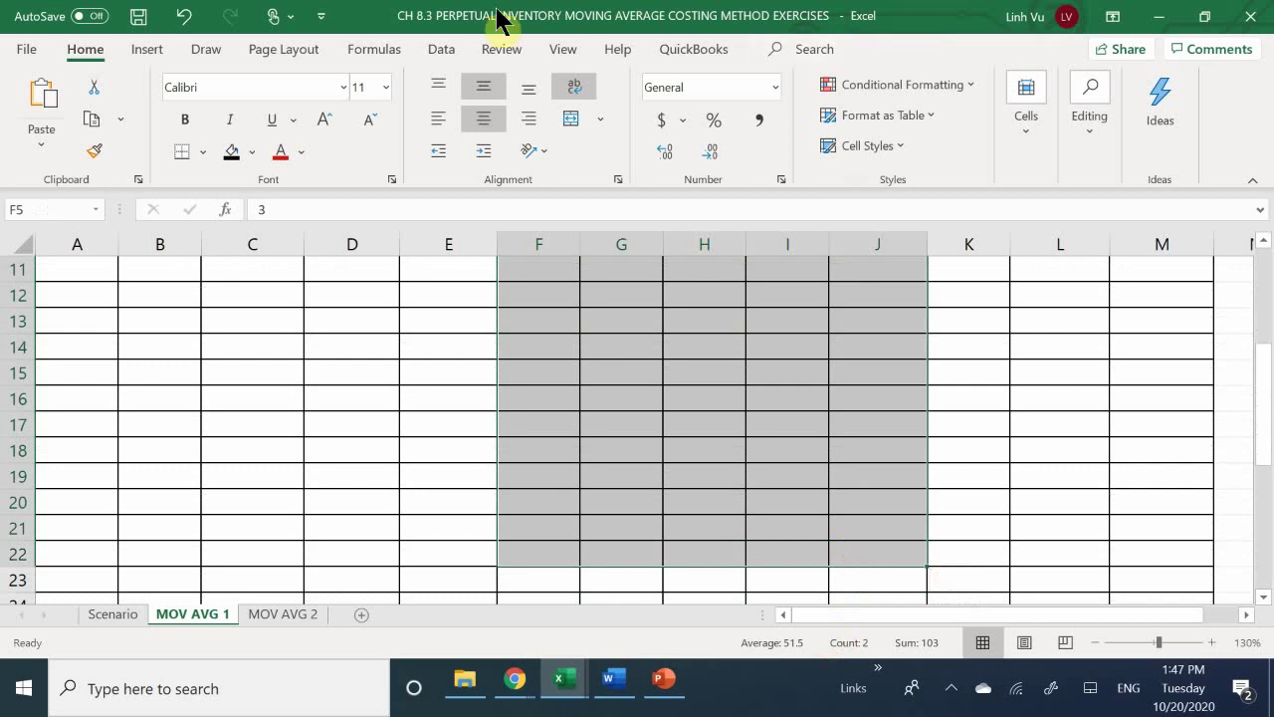
click(758, 118)
Try to calculate the 5 May purchase amount in G5 from the quantity and unit cost.
click(617, 418)
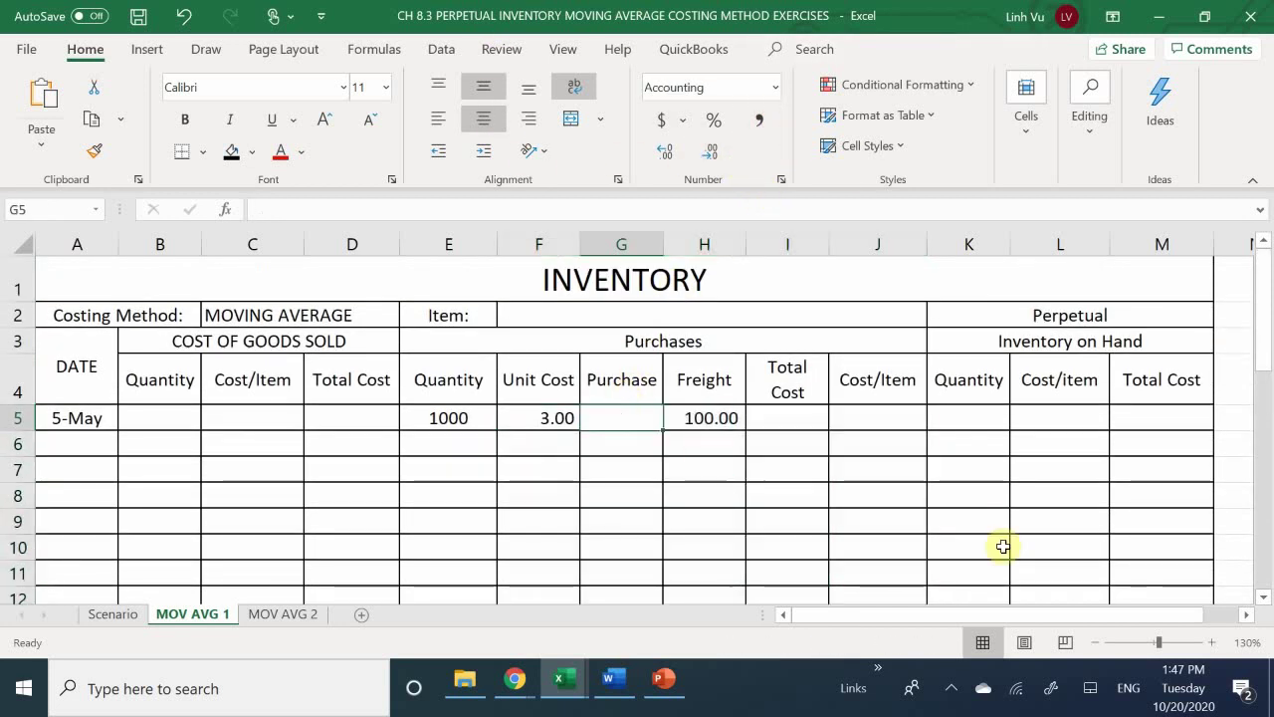
text(=)
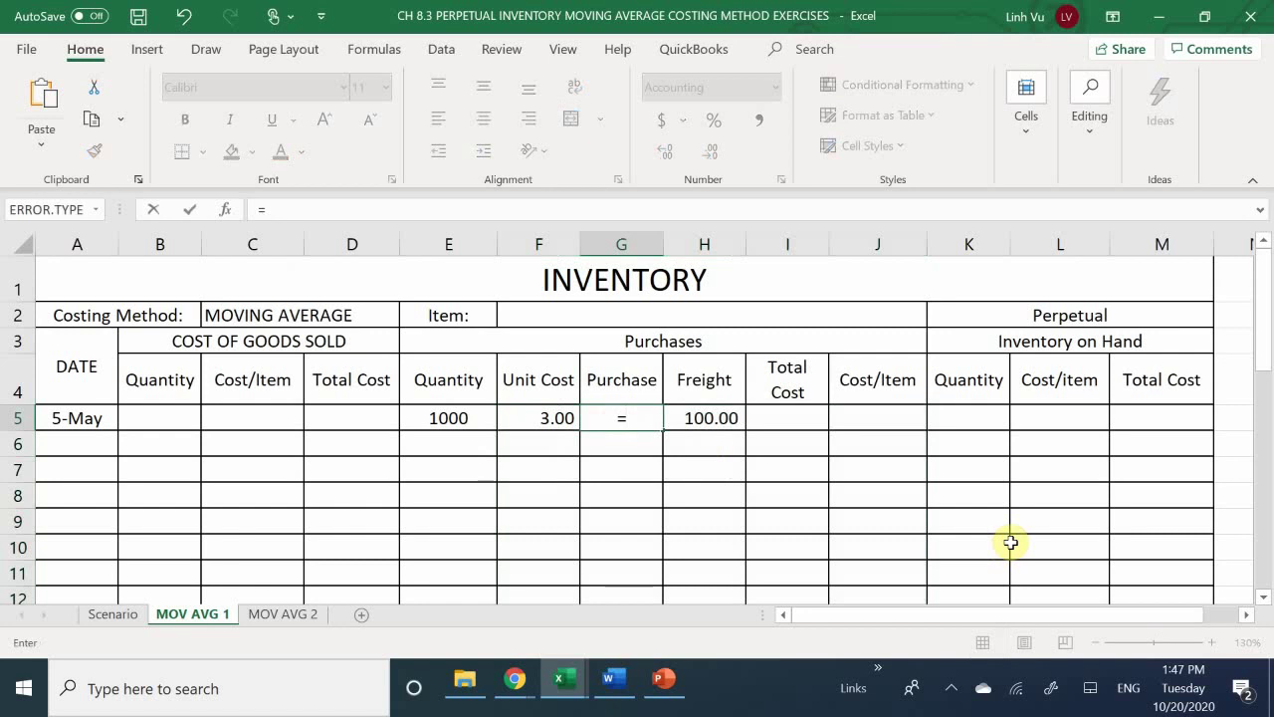
key(Left)
key(Left)
key(Escape)
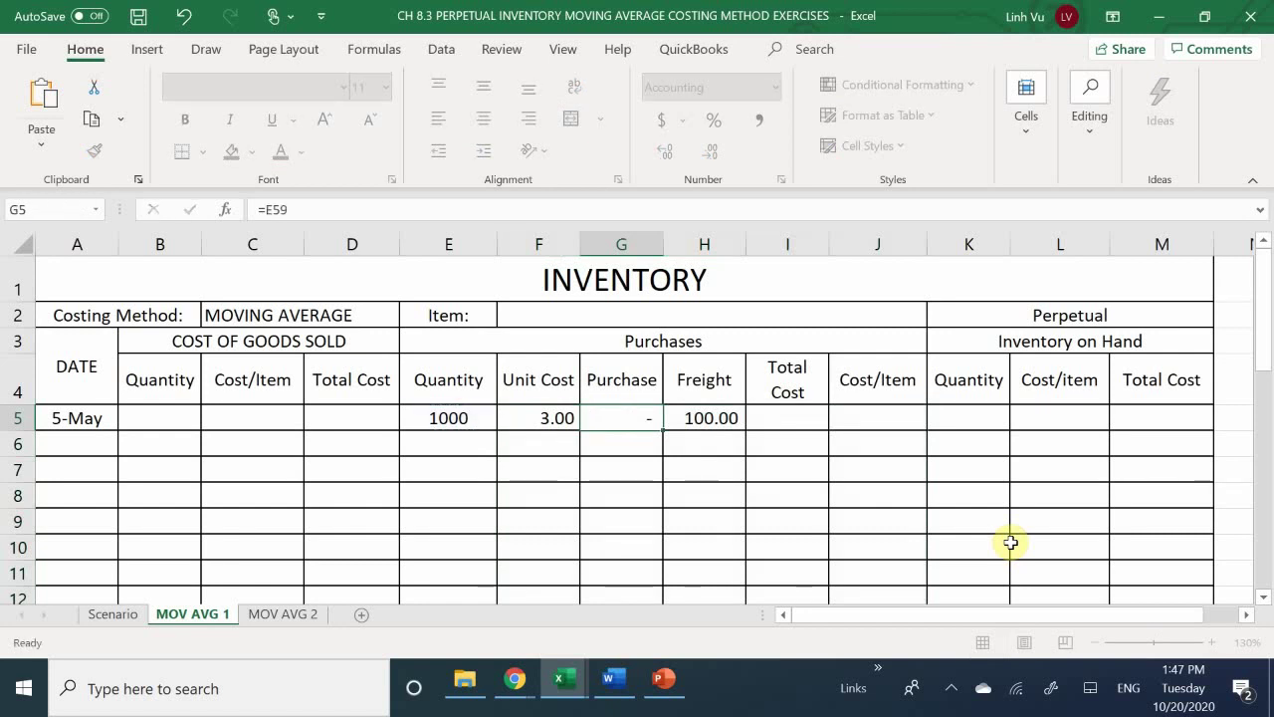
key(Left)
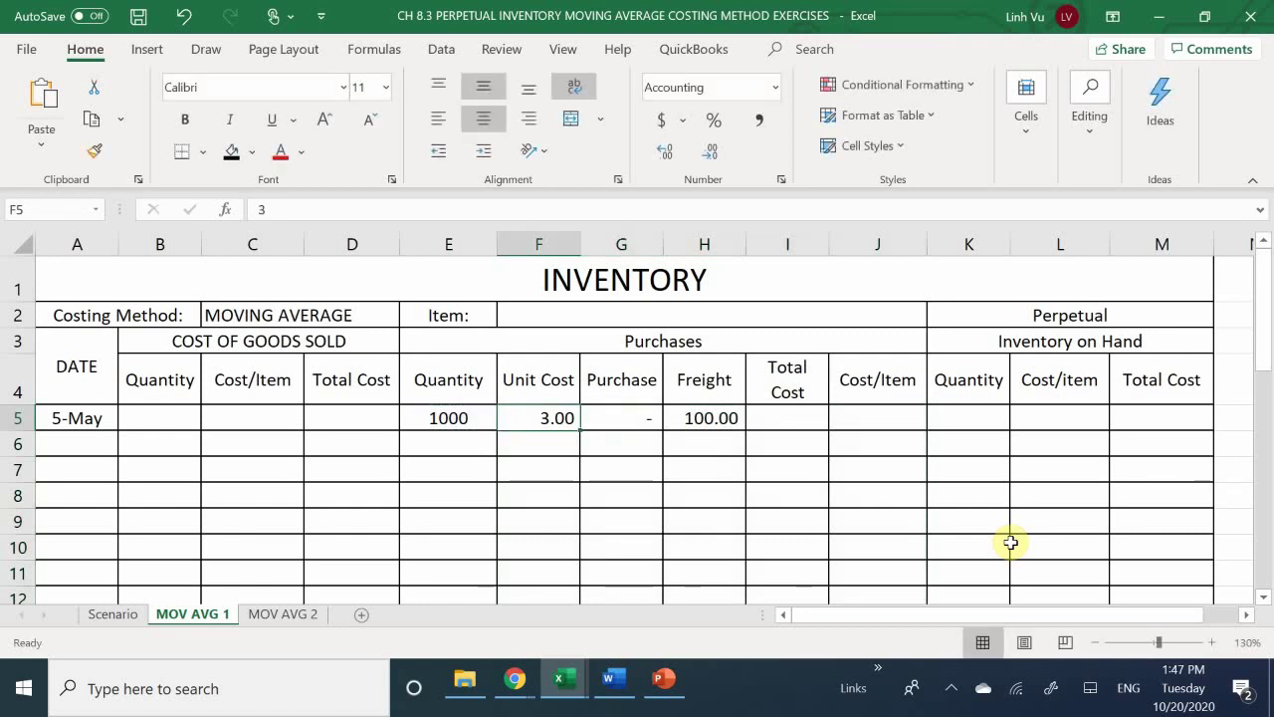
key(Up)
key(Right)
key(Down)
text(=E59)
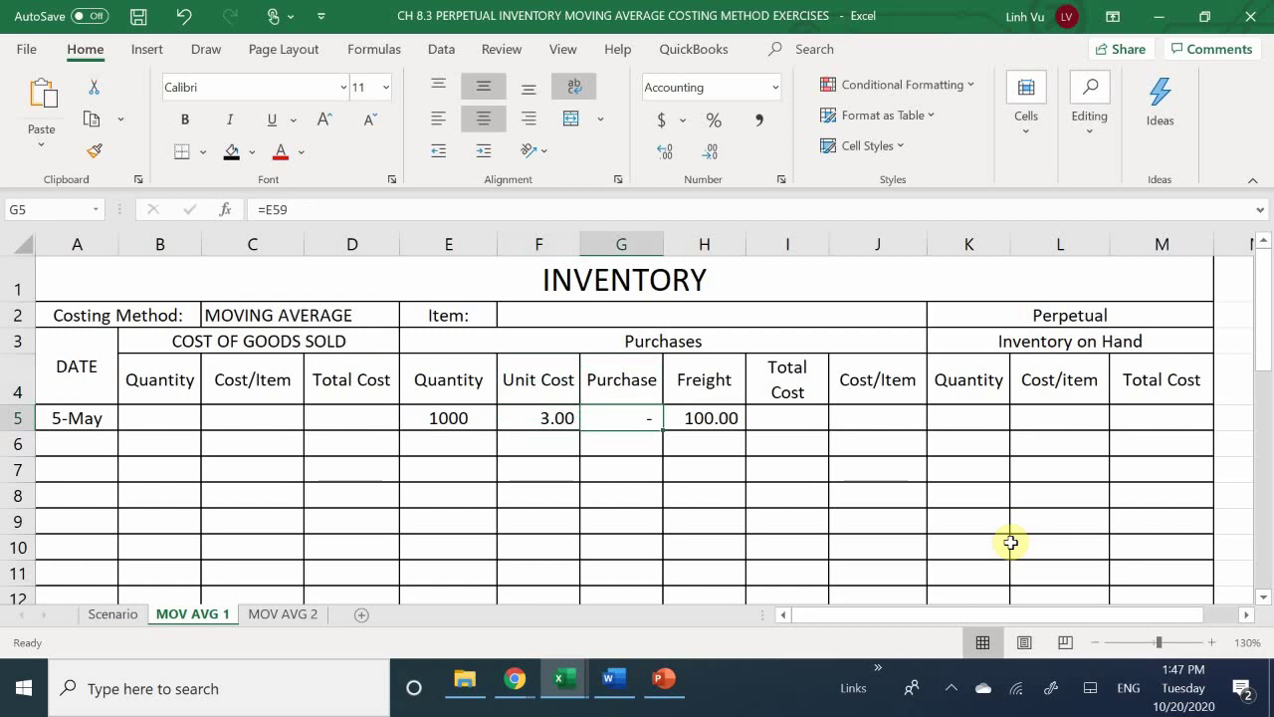
key(BackSpace)
key(BackSpace)
key(BackSpace)
key(Left)
key(Left)
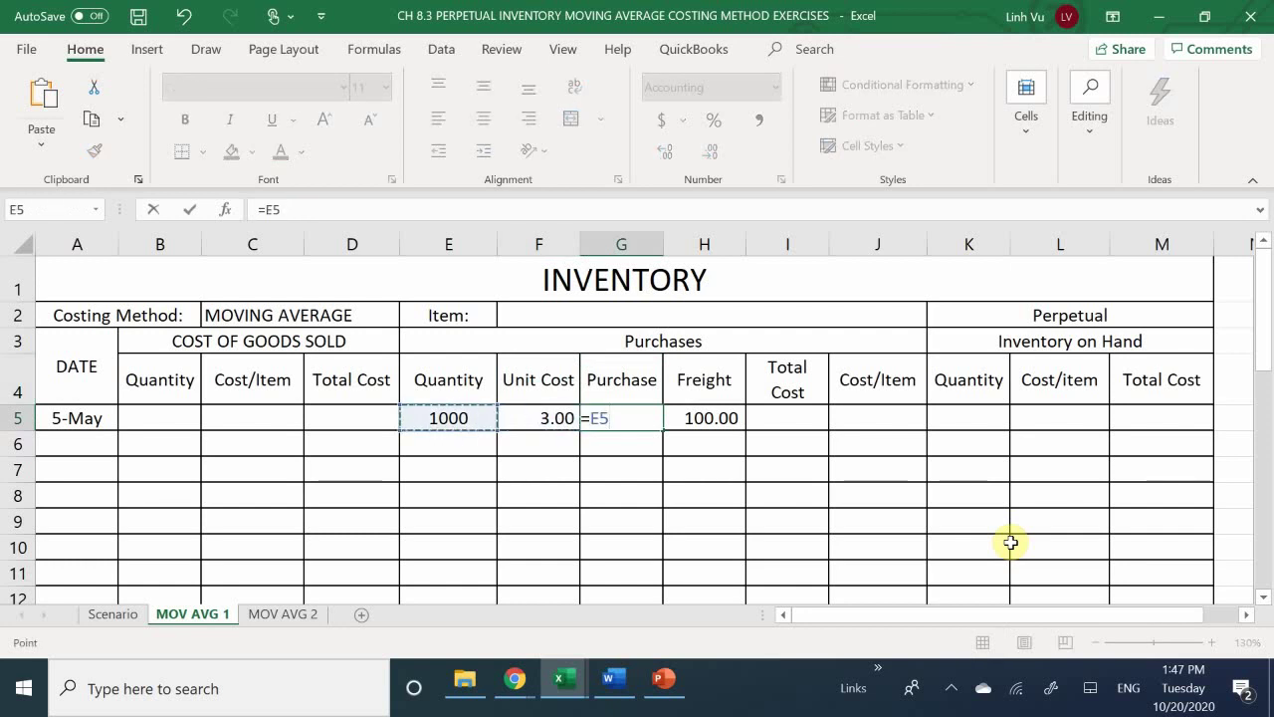
text(+)
key(Left)
key(ctrl+Return)
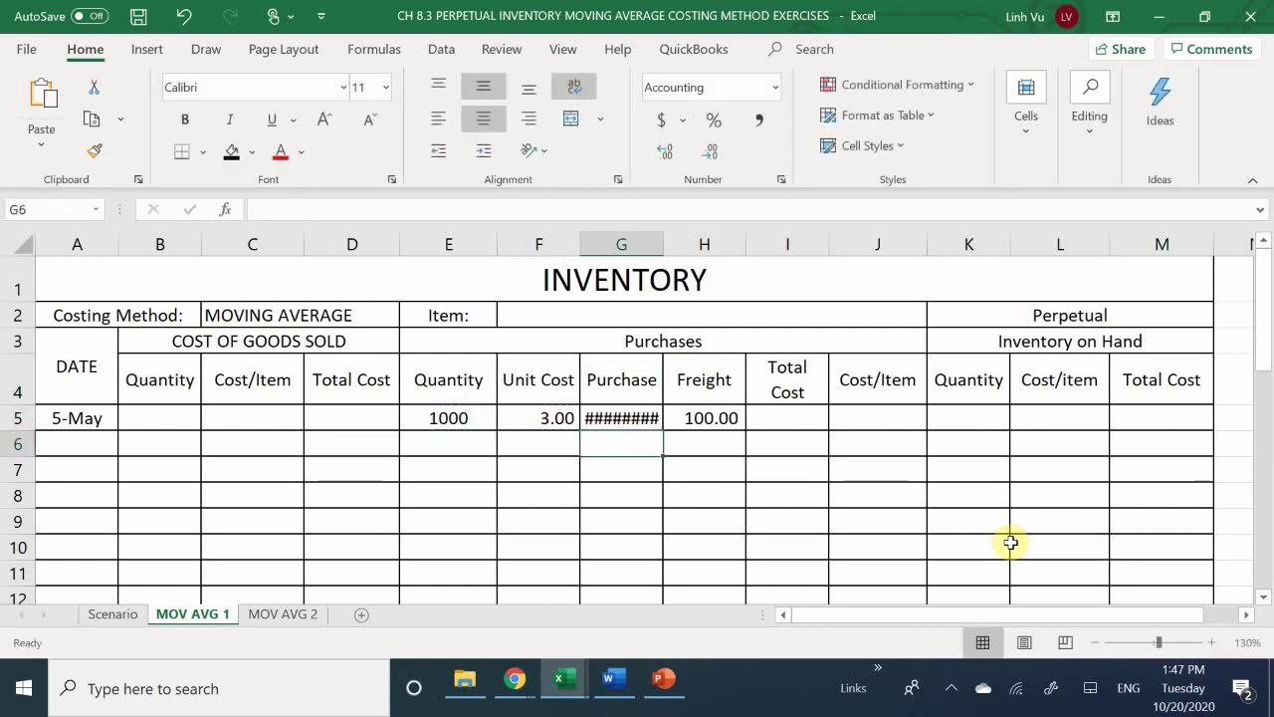
Calculate the purchase amount in G5 with =E5*F5 and widen column G to fit the value.
text(=)
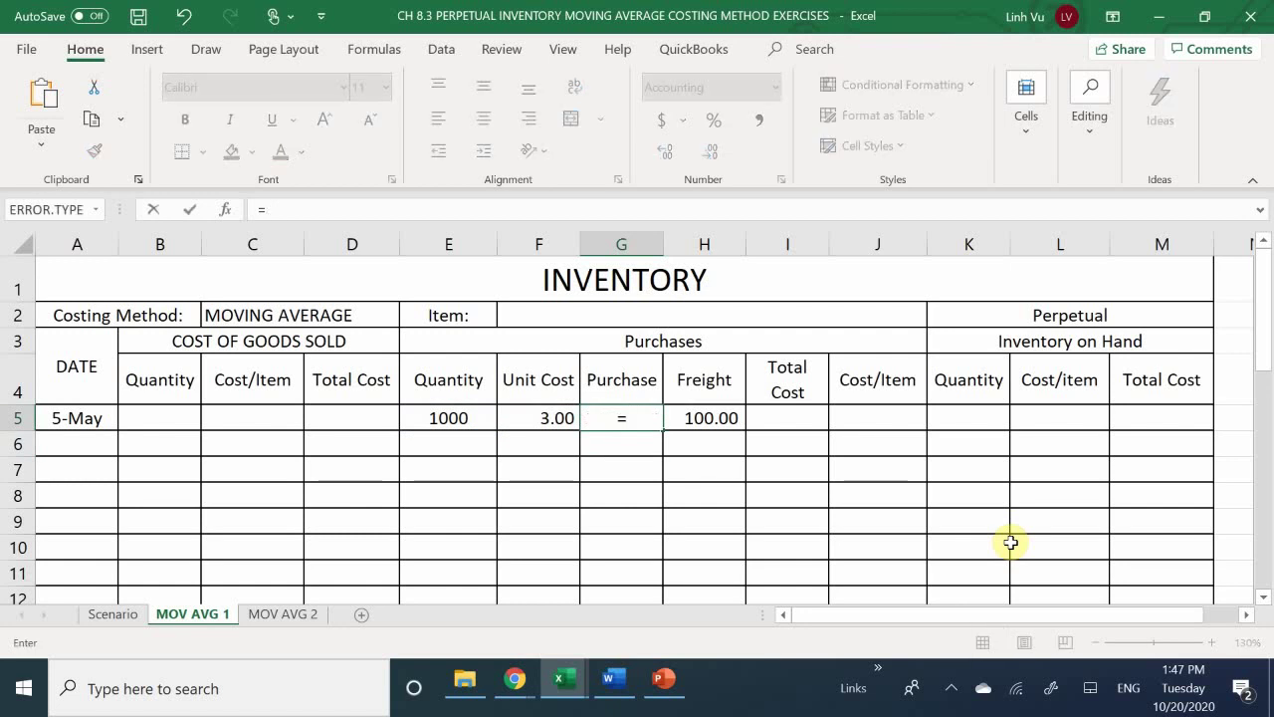
key(Left)
key(Left)
text(*)
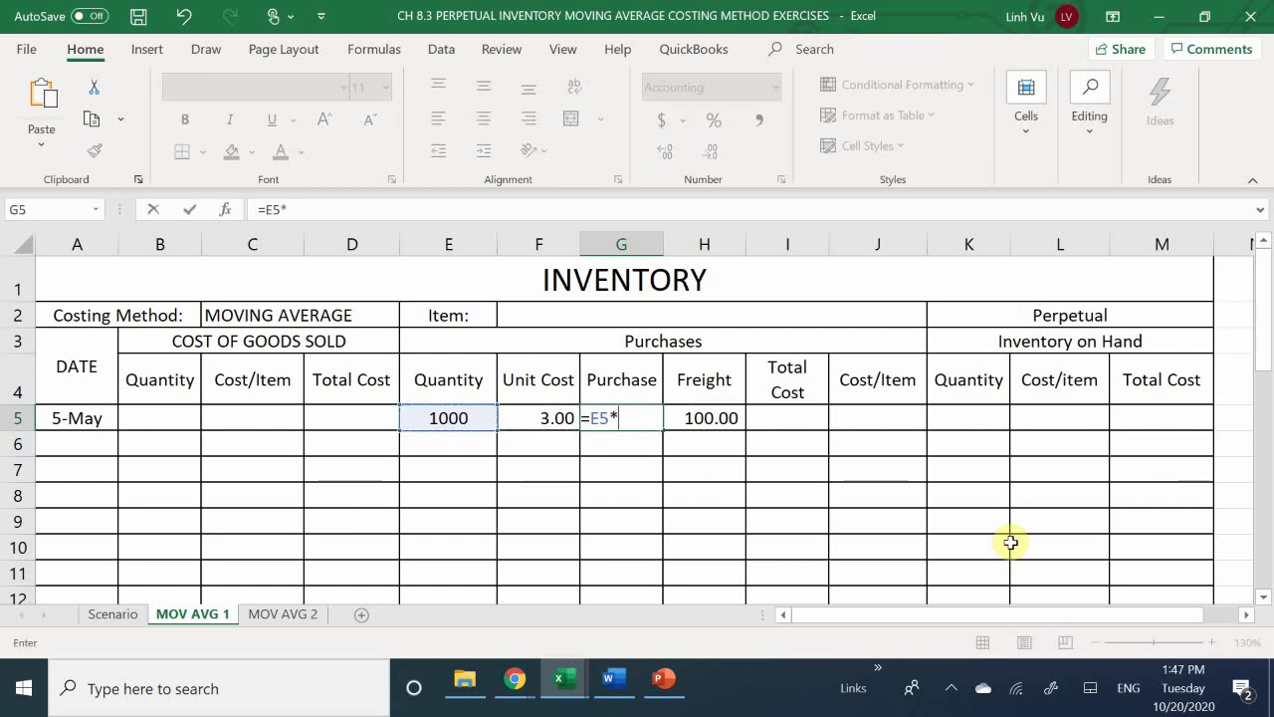
key(Left)
key(Return)
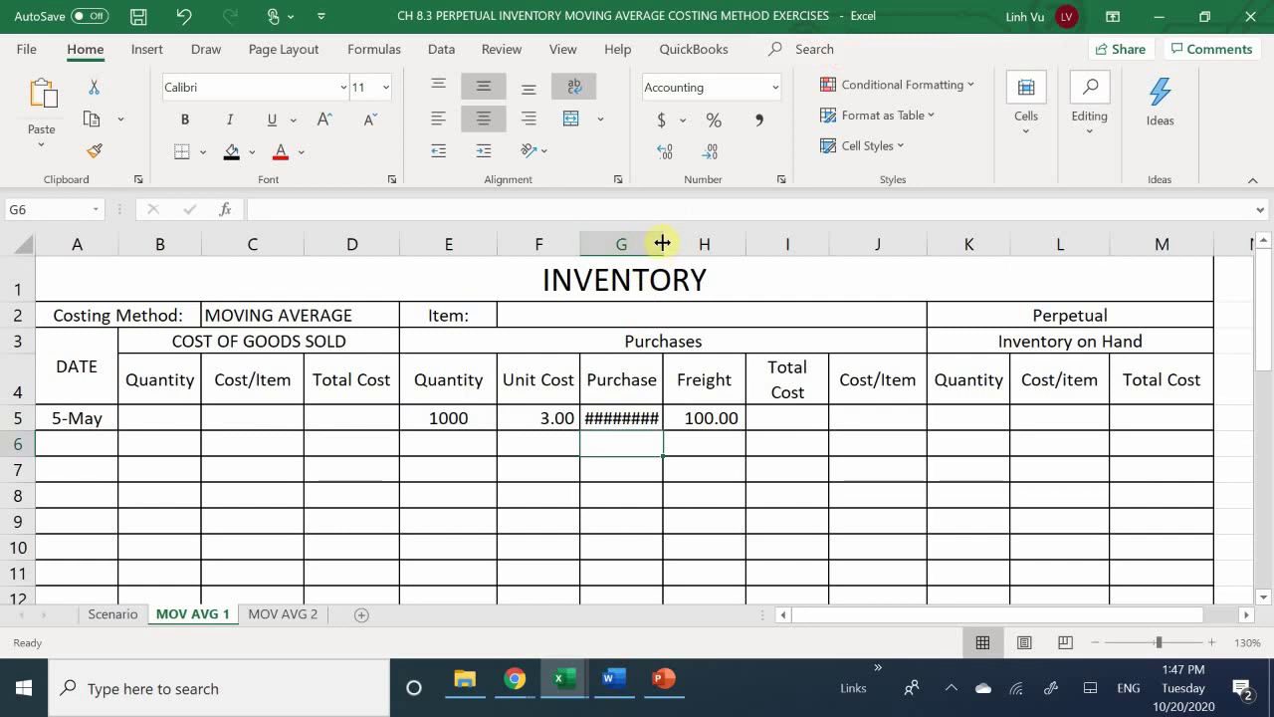
drag(661, 242, 673, 242)
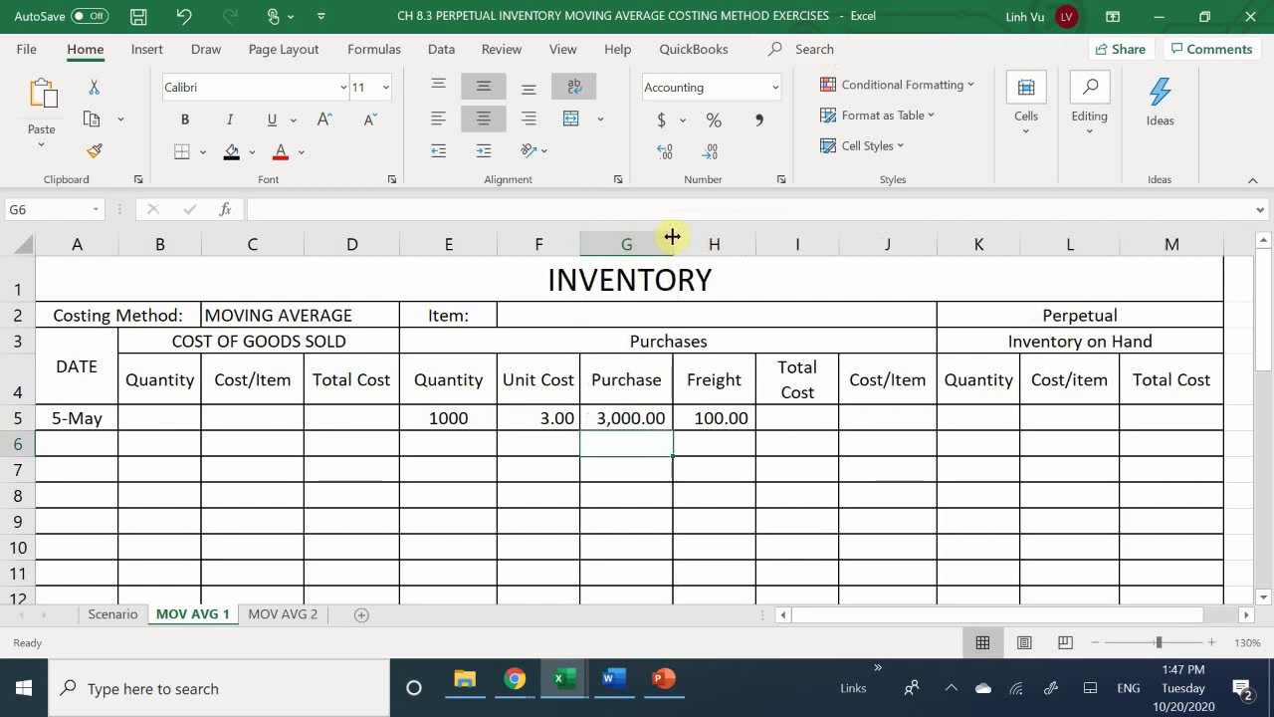
Calculate the 5 May total cost in I5 with =G5+H5 and widen column I to fit the value.
click(788, 411)
text(=)
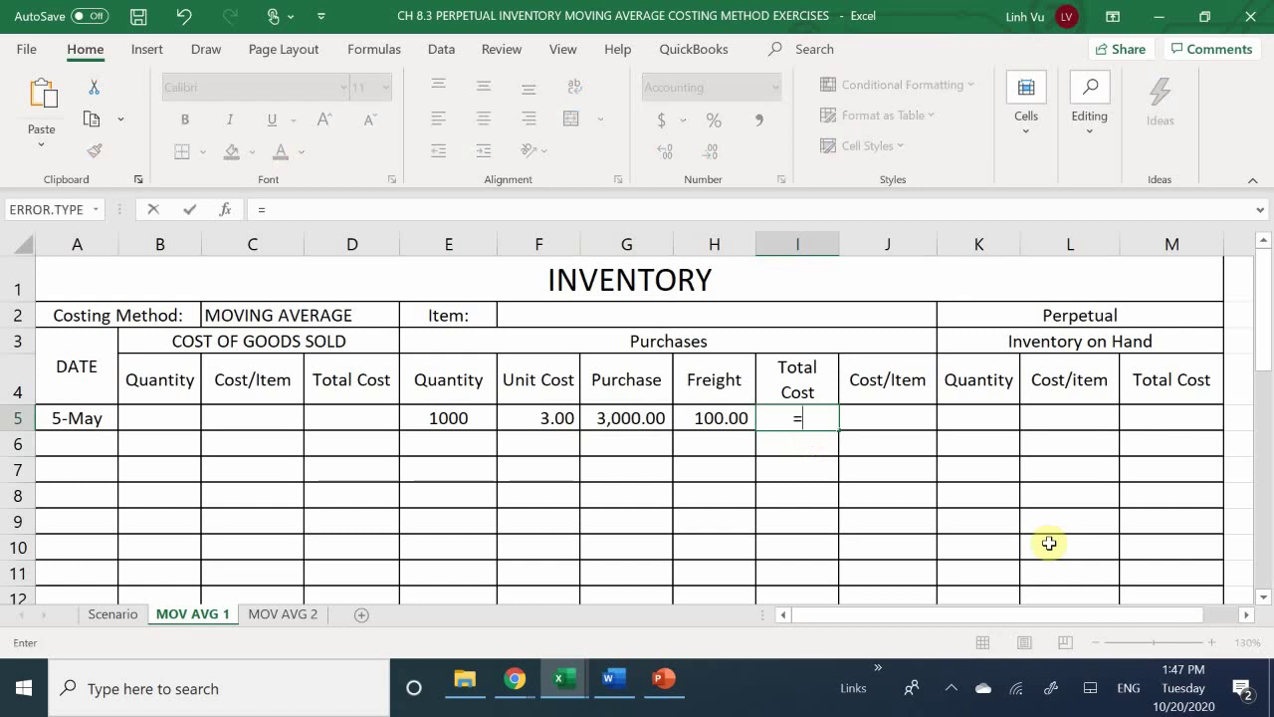
key(Left)
key(Left)
text(+)
key(Left)
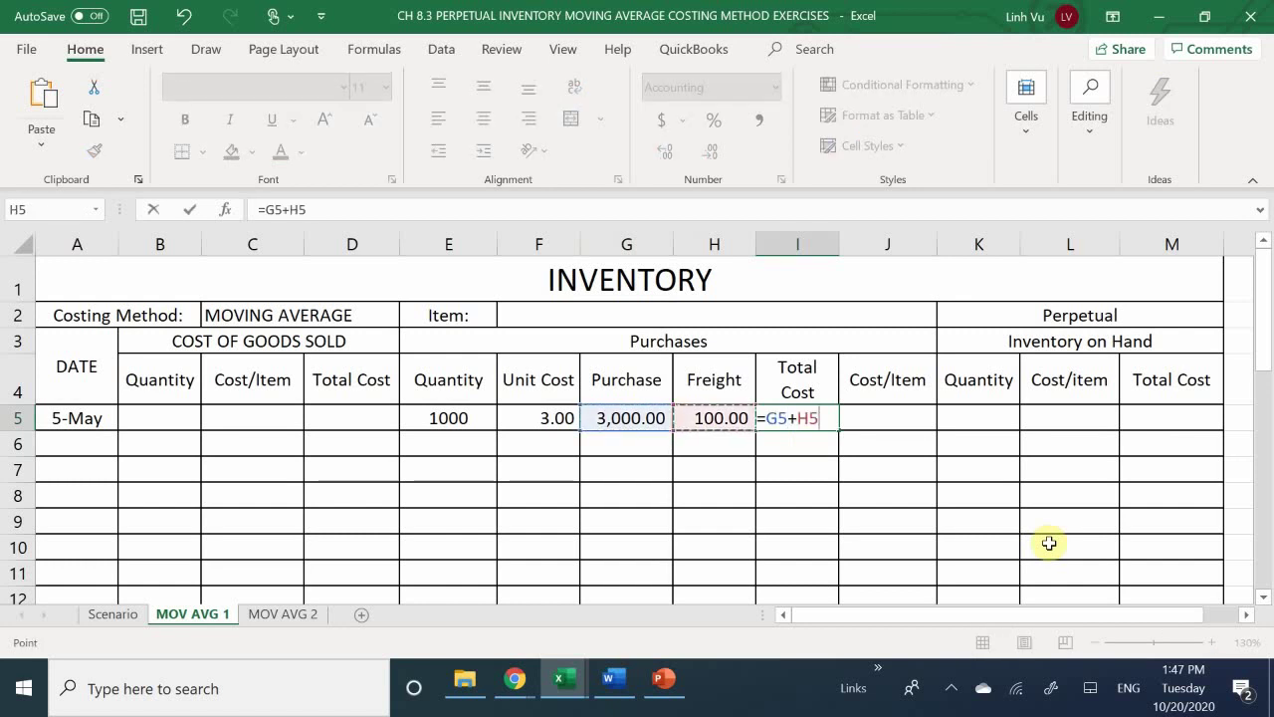
key(Return)
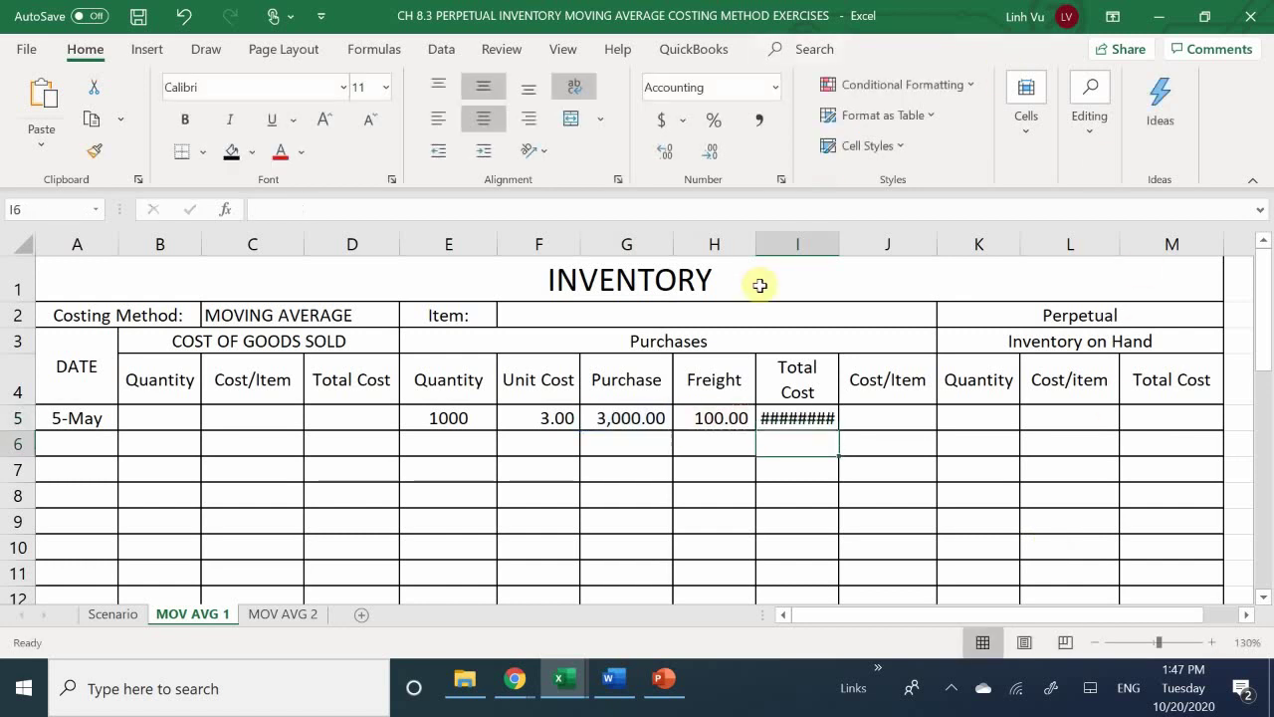
click(785, 242)
drag(839, 245, 844, 245)
Calculate the 5 May purchase cost per item in J5 by dividing total cost by quantity, =I5/E5.
click(885, 418)
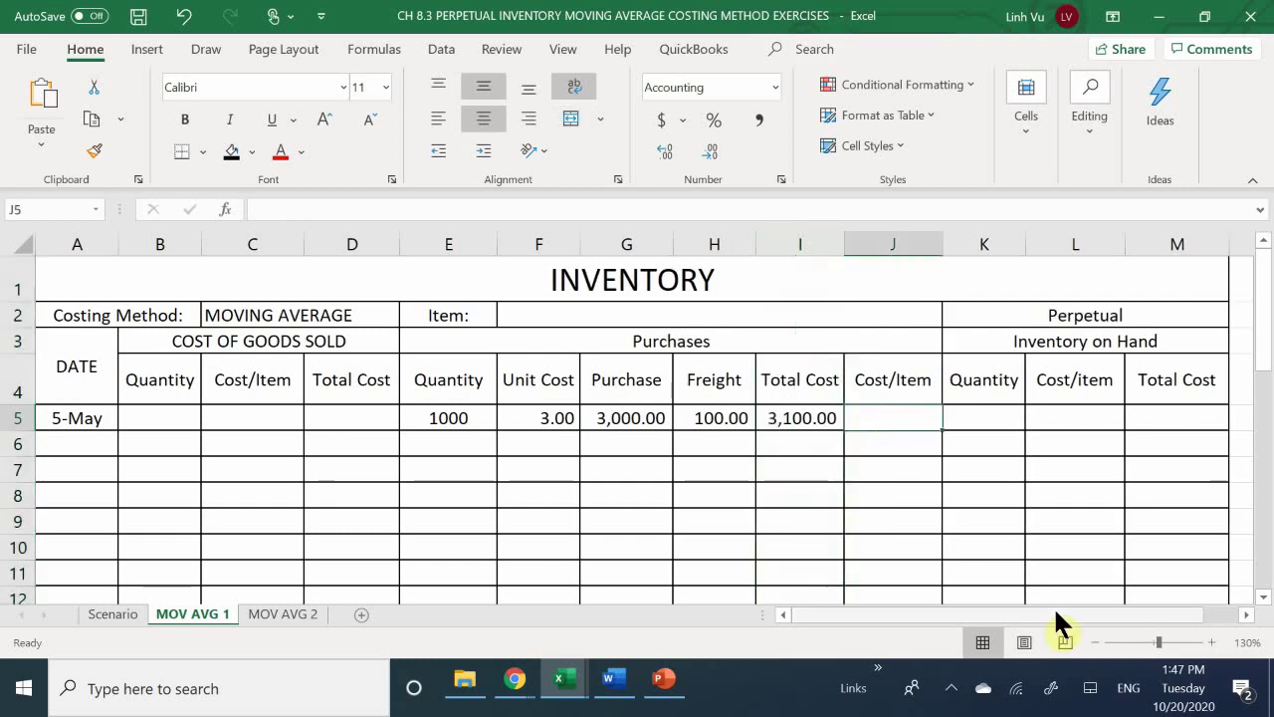
text(=)
key(Left)
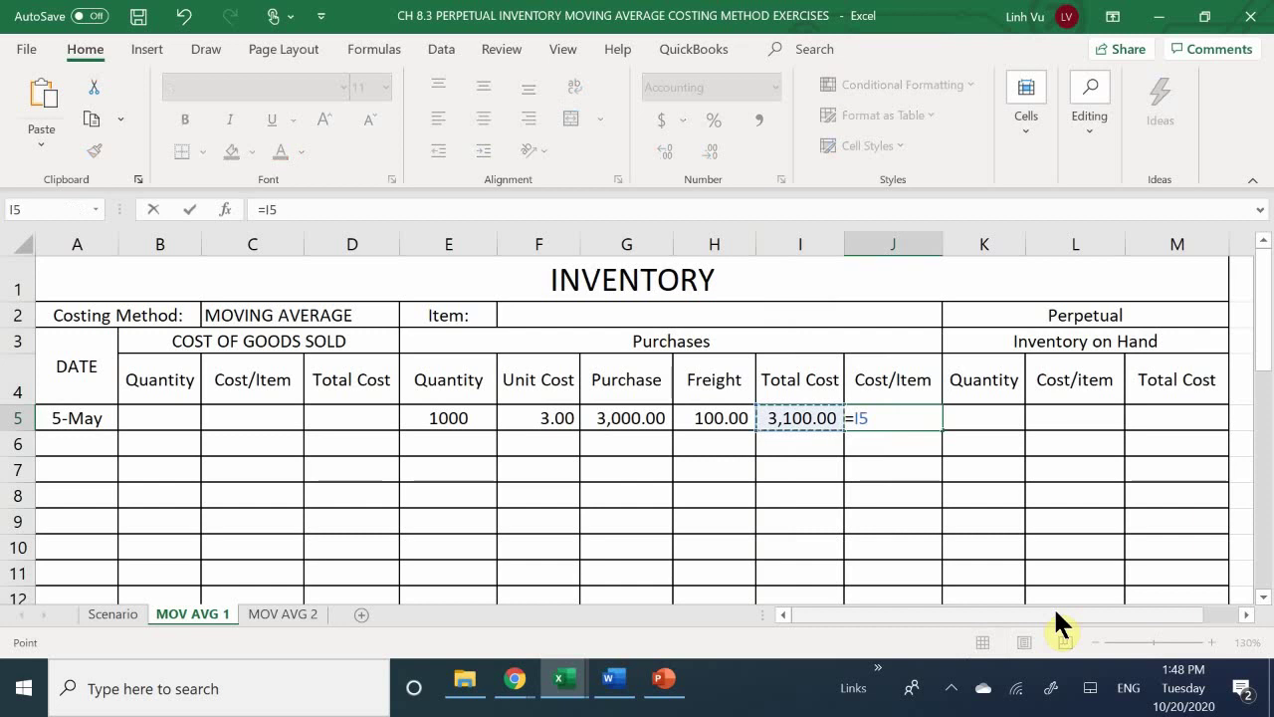
text(/)
key(Left)
key(Left)
key(Left)
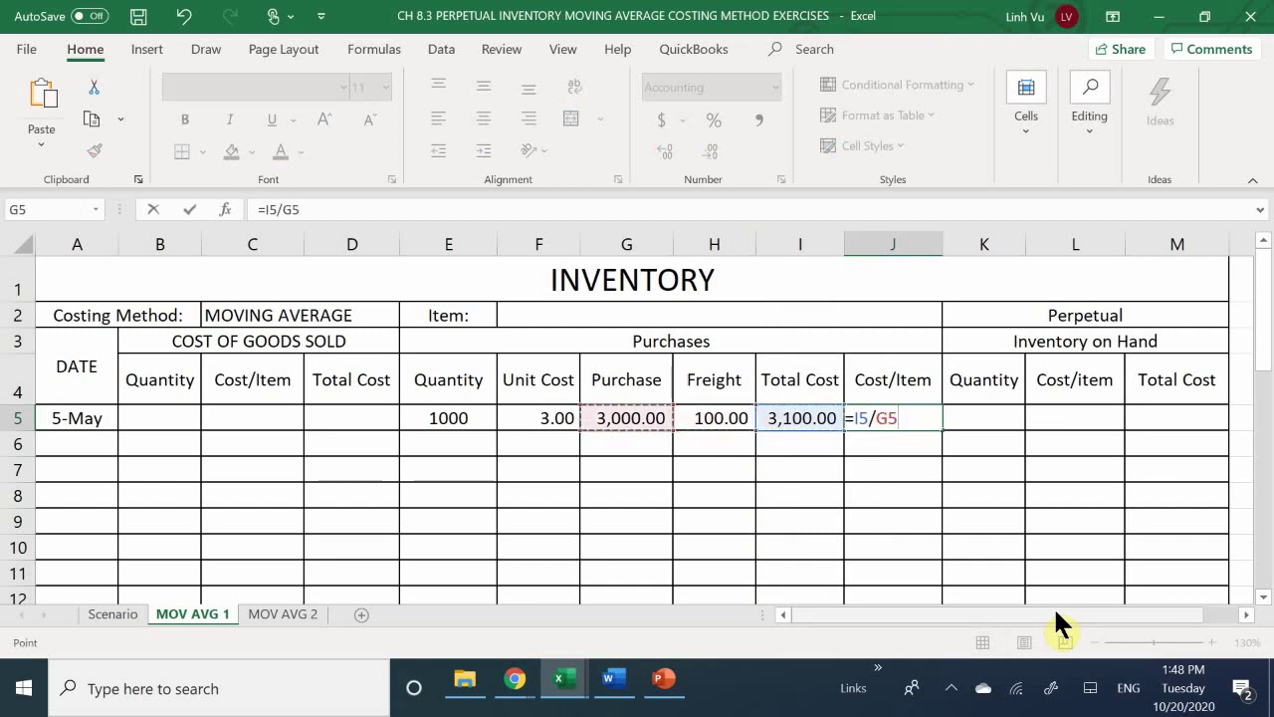
key(Left)
key(Left)
key(Return)
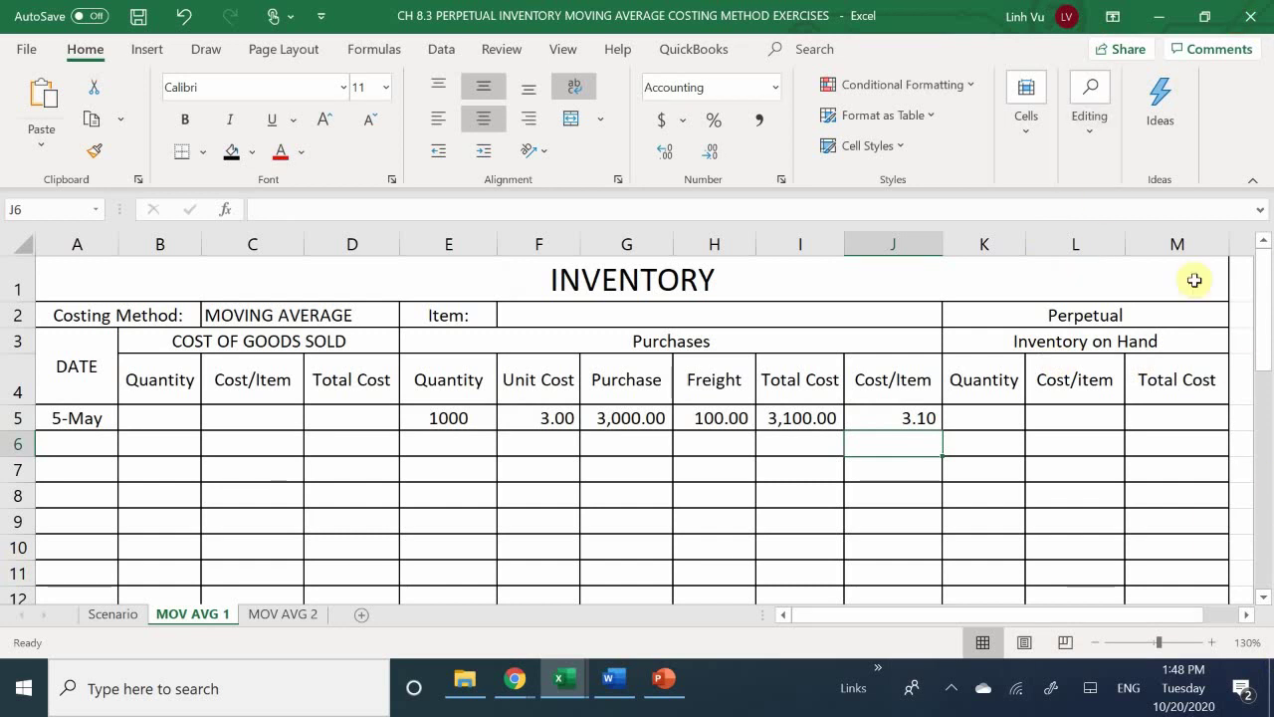
Fill the 5 May inventory-on-hand quantity in K5 by linking it to the purchased quantity, =E5.
click(985, 418)
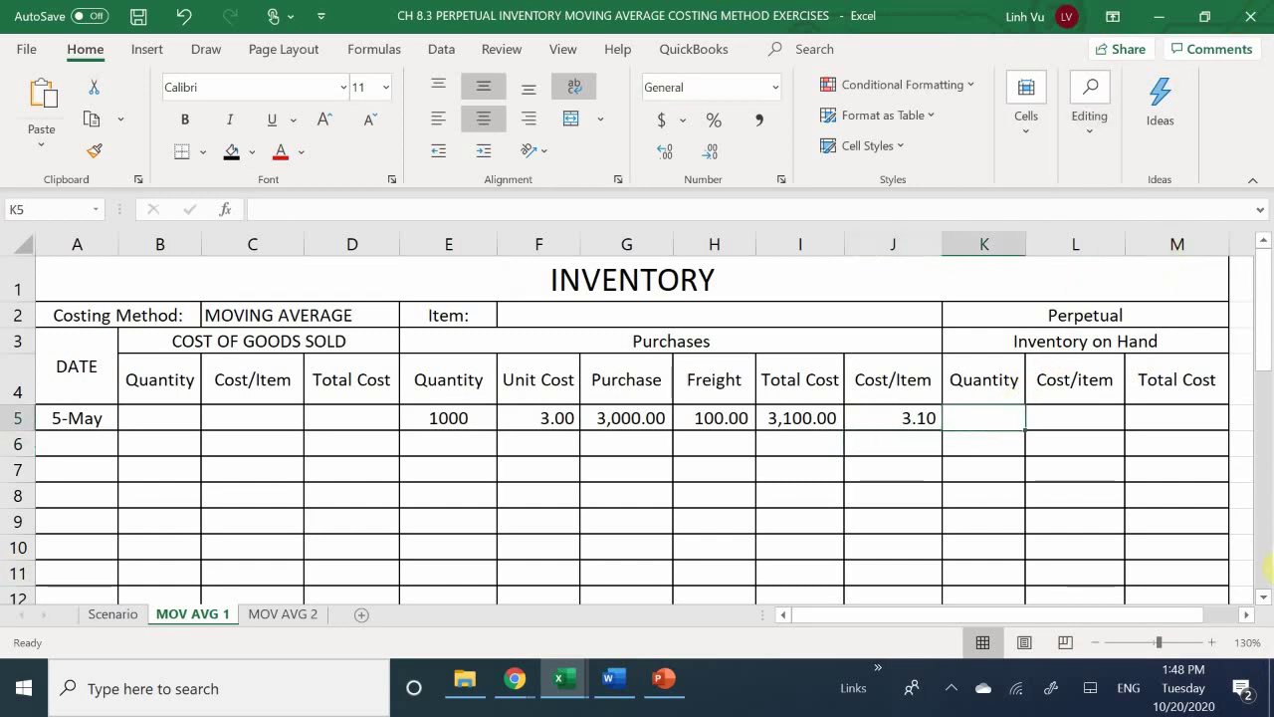
text(=)
key(Left)
key(Left)
key(Left)
key(Left)
key(Left)
key(Left)
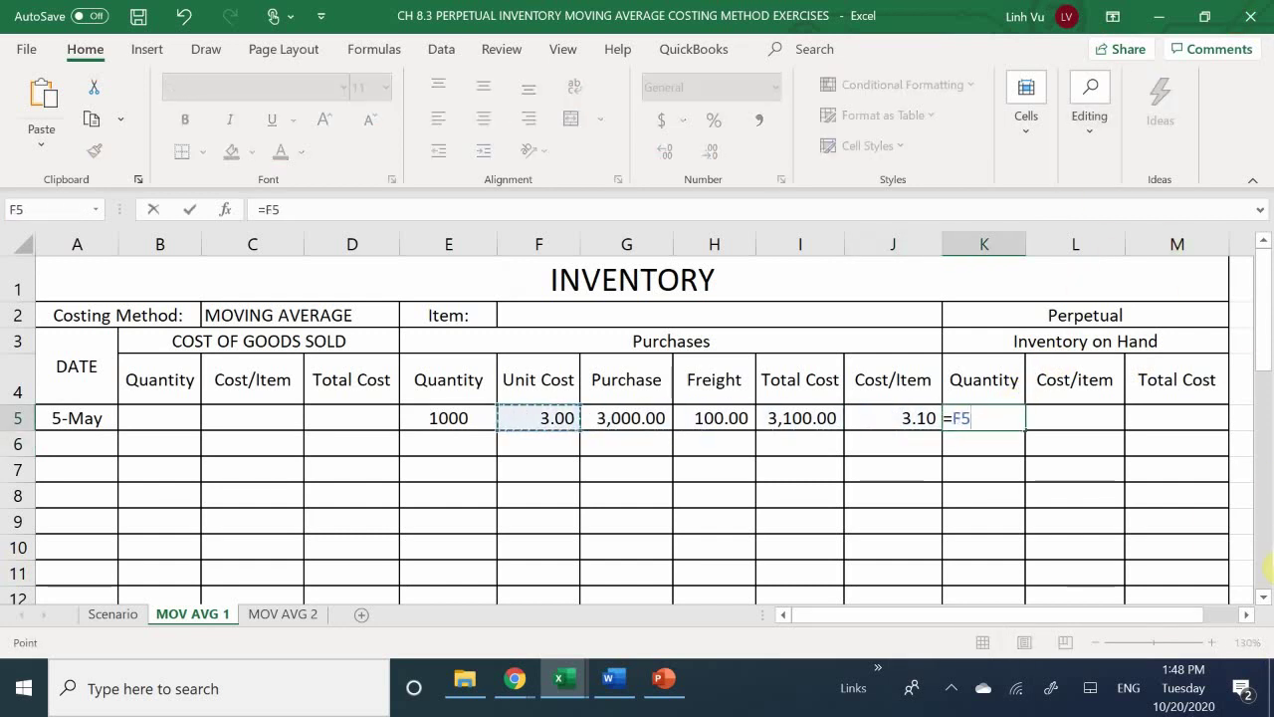
key(Left)
key(Right)
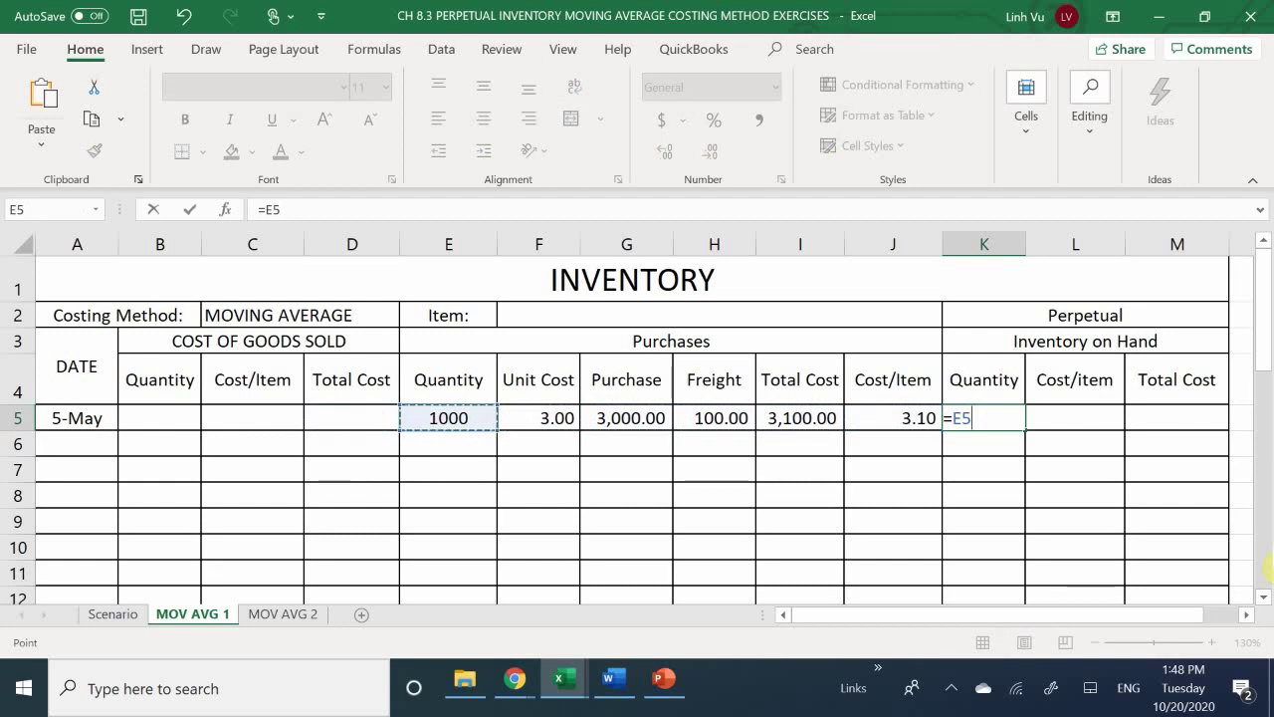
key(Return)
Link the inventory-on-hand cost per item in L5 to the purchase cost per item, =J5.
key(Up)
key(Right)
text(=)
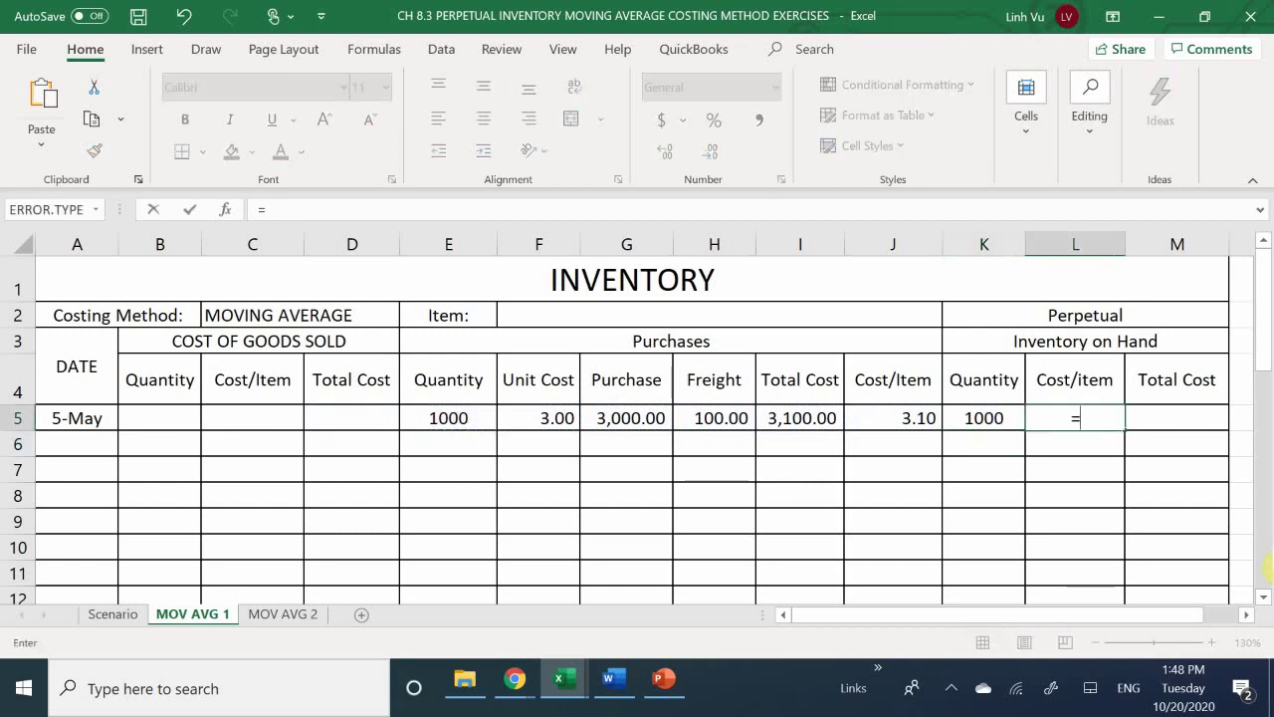
key(Left)
key(Left)
key(Return)
Calculate the 5 May inventory-on-hand total cost in M5 with =L5*K5.
key(Up)
key(Right)
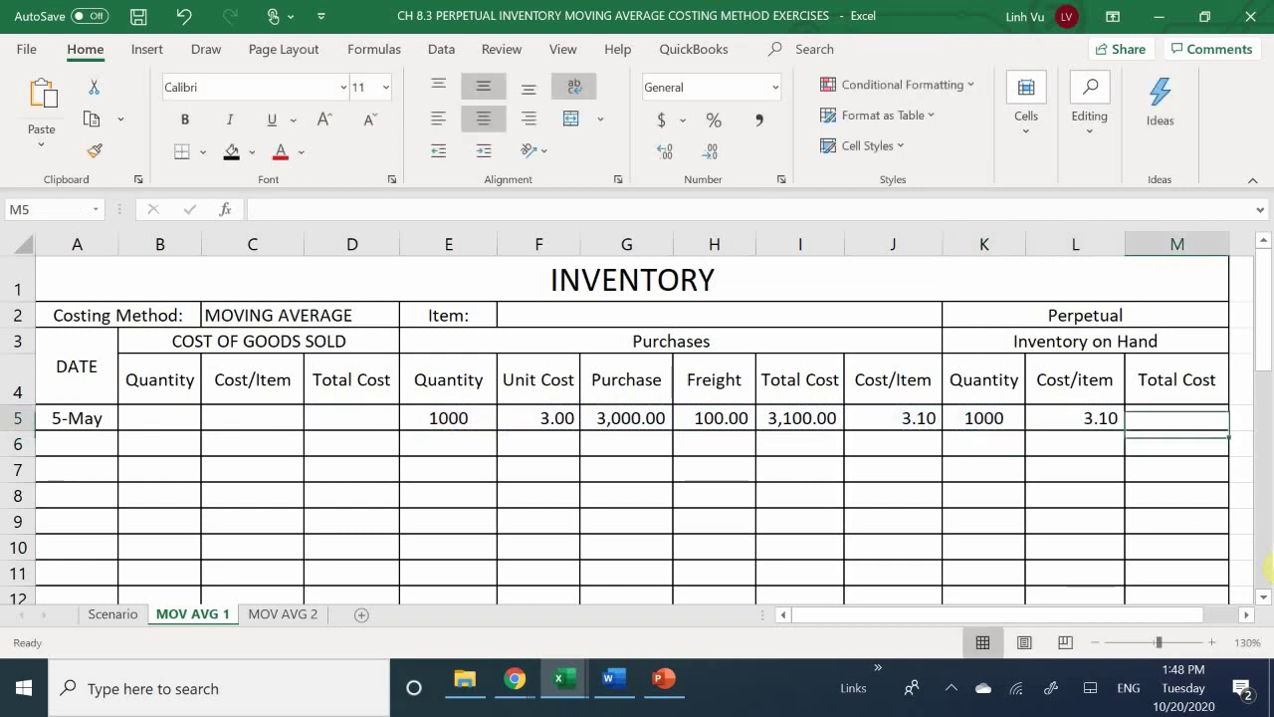
text(=)
key(Left)
text(*)
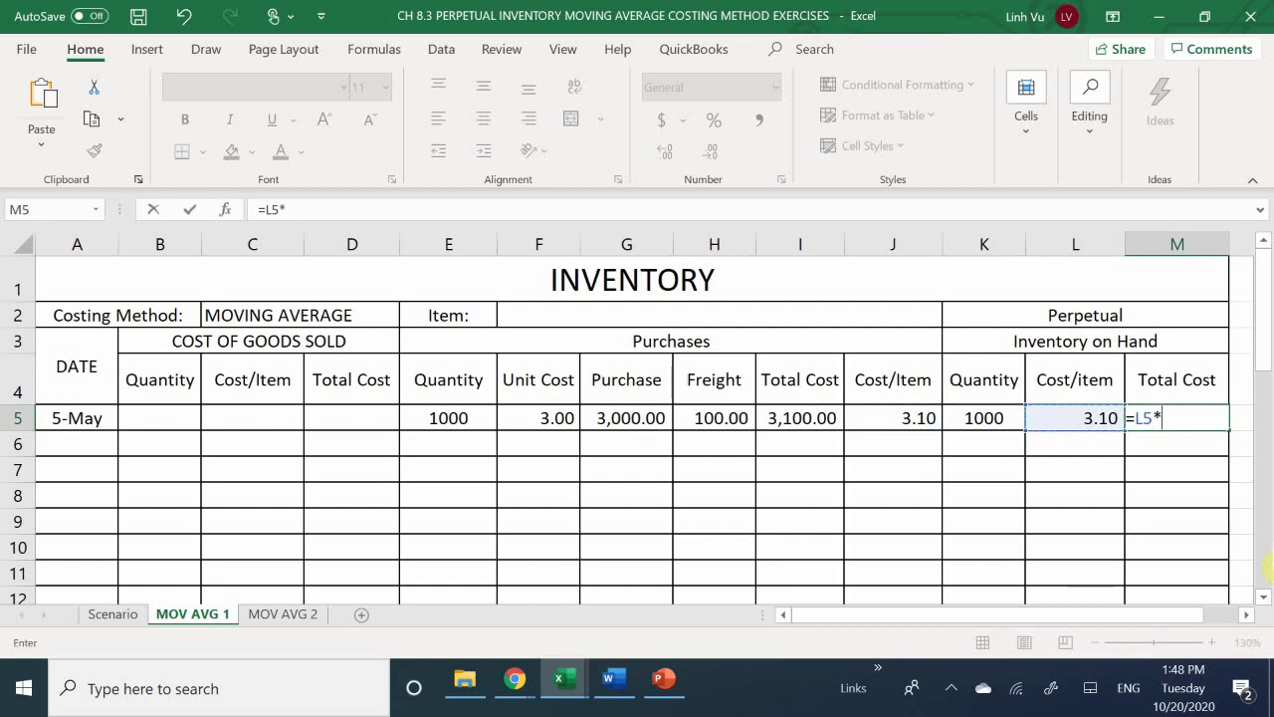
key(Left)
key(Left)
key(Return)
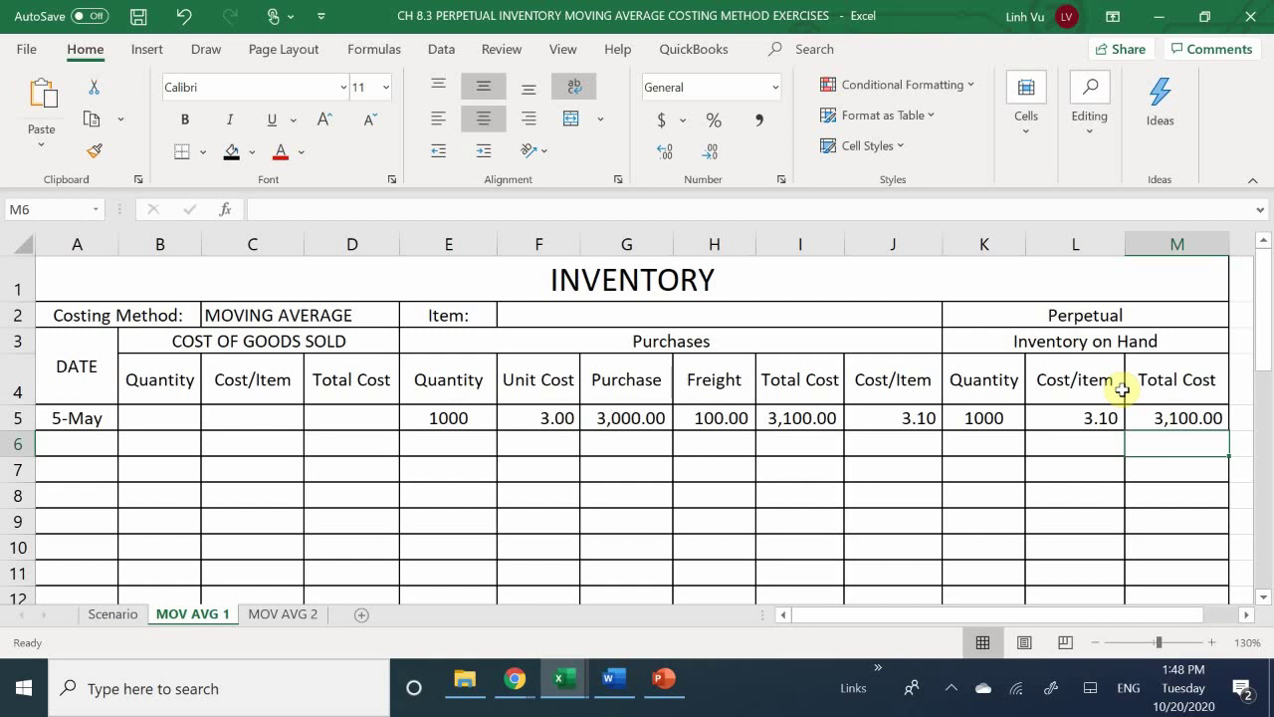
Check the 7 May sale in the Scenario sheet, and enter date 5/7 in A6 and quantity sold 550 in B6 of MOV AVG 1.
click(103, 618)
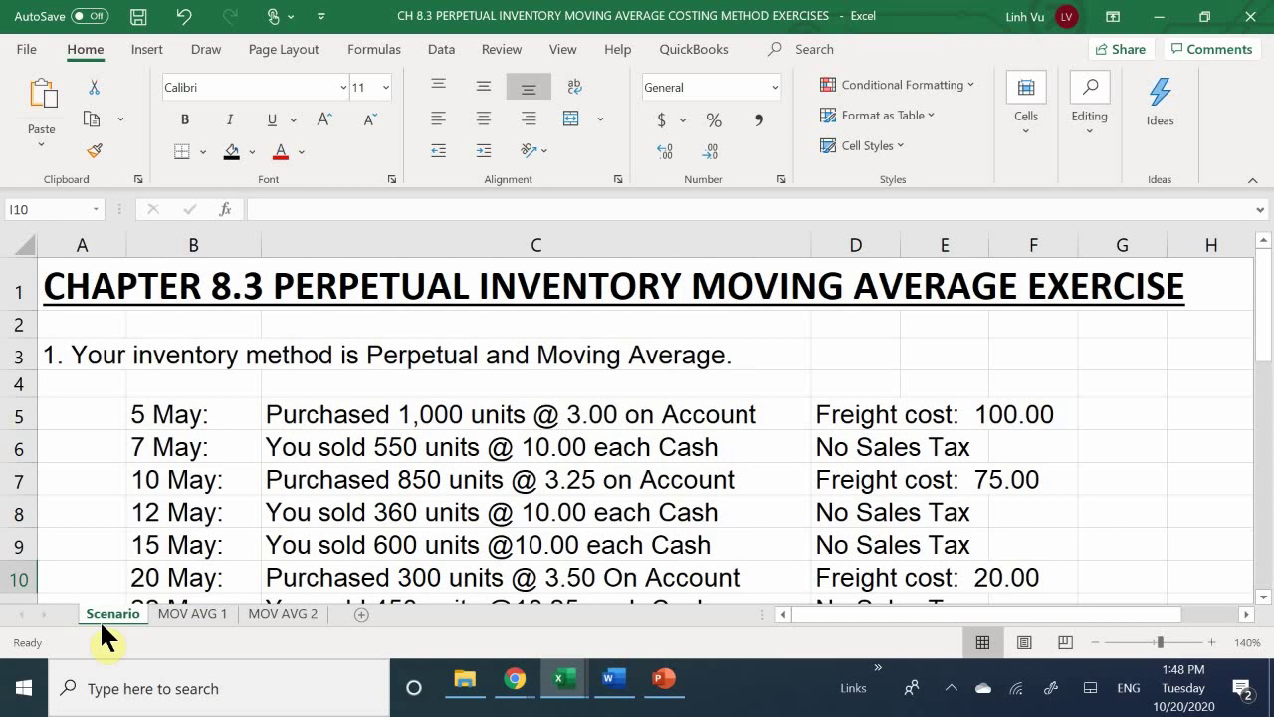
click(172, 612)
click(84, 443)
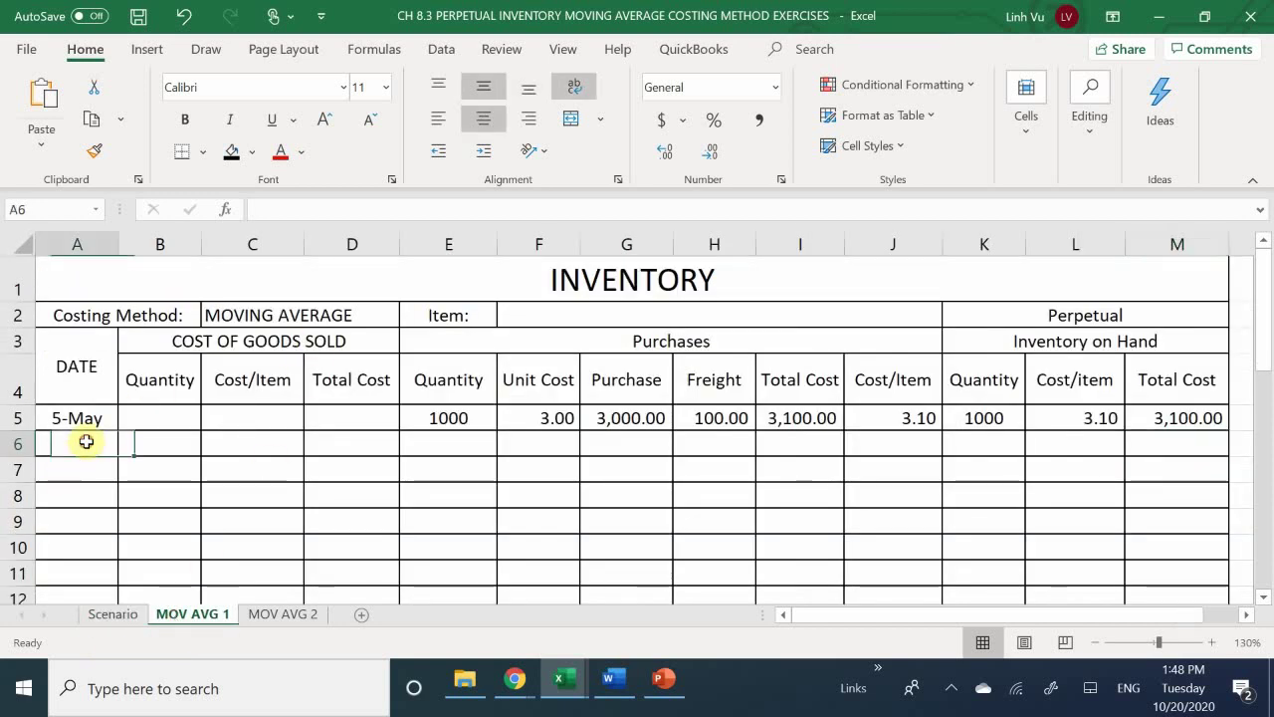
text(5/)
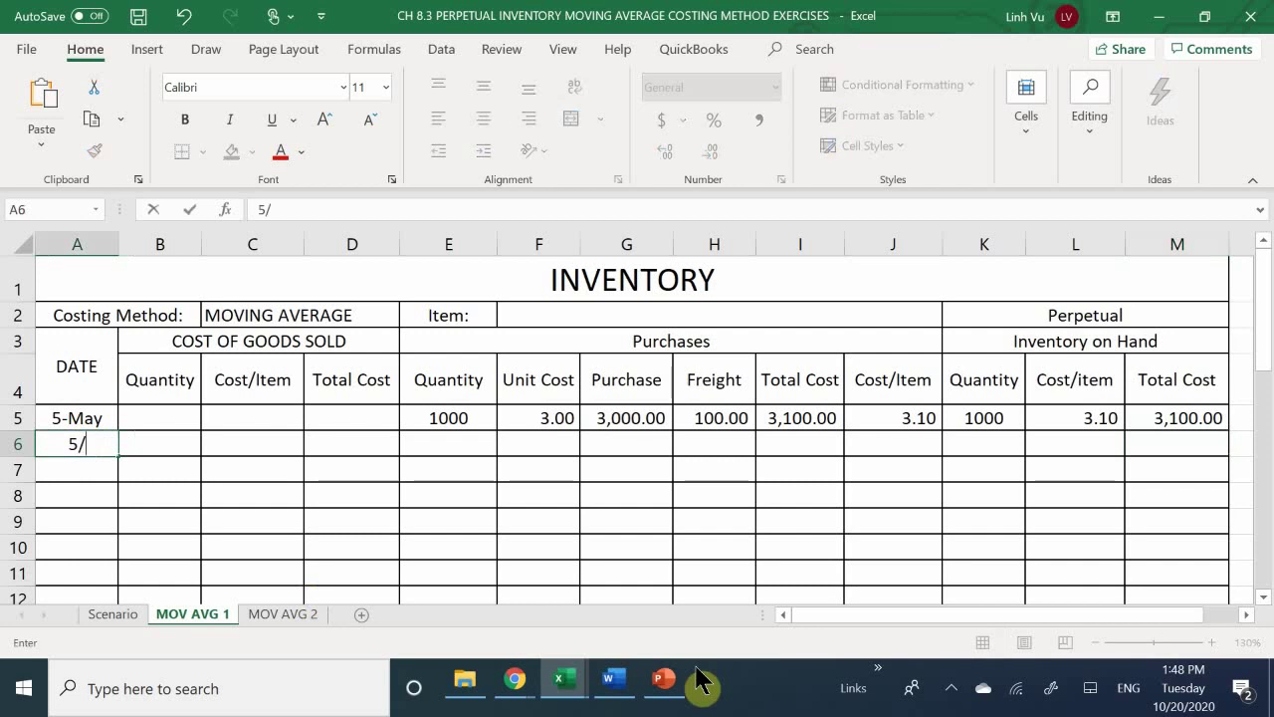
text(7)
key(Return)
key(Right)
key(Up)
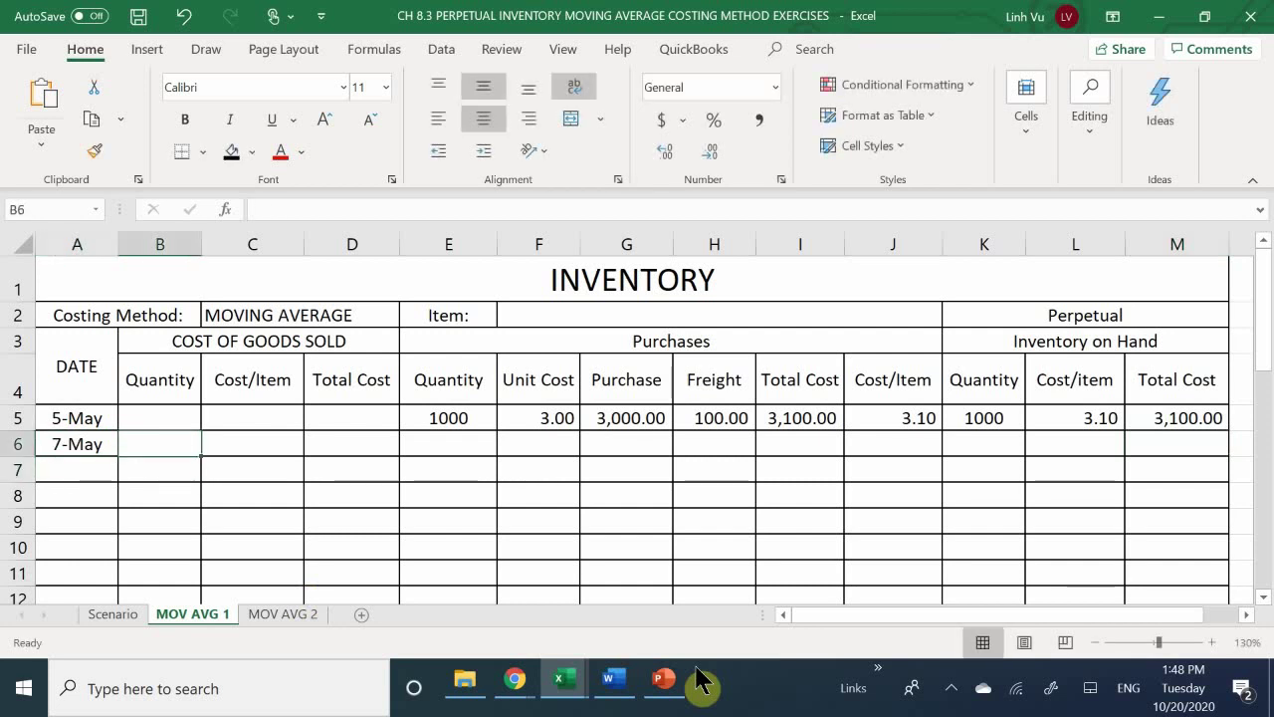
text(550)
key(Return)
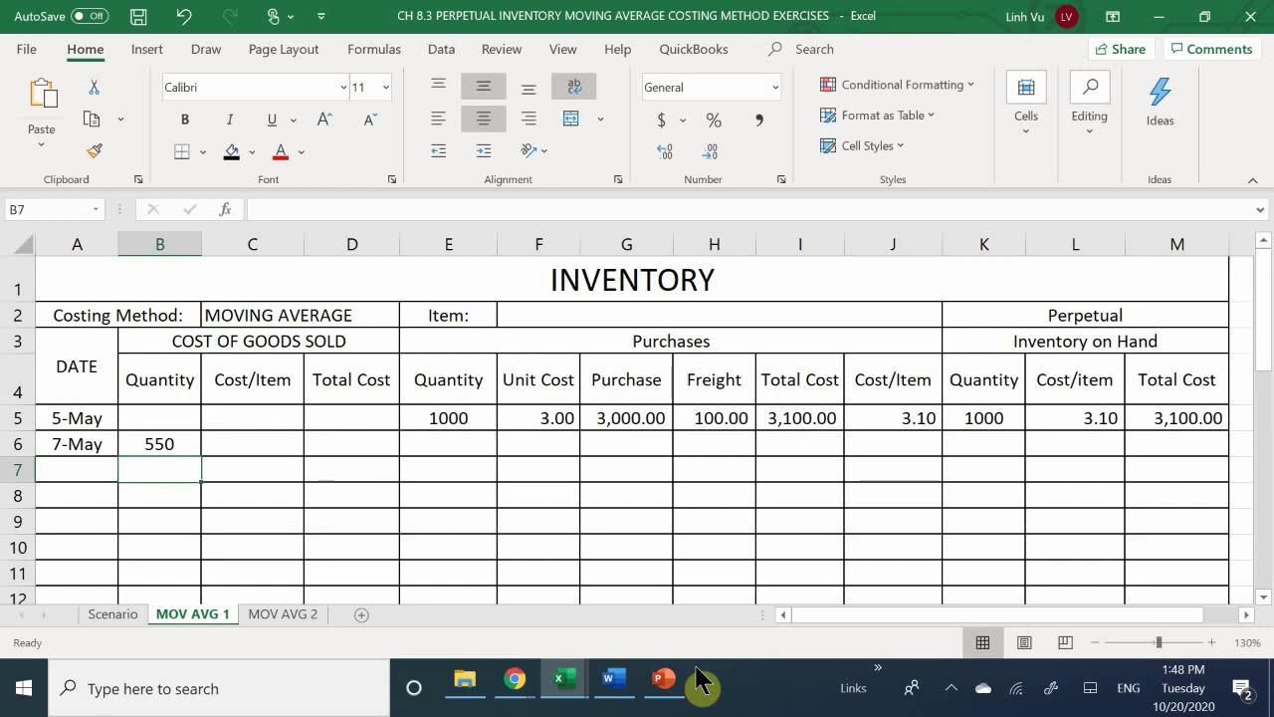
Set the 7 May cost of goods sold per item in C6 to the on-hand cost per item, =L5.
key(Right)
key(Up)
text(=)
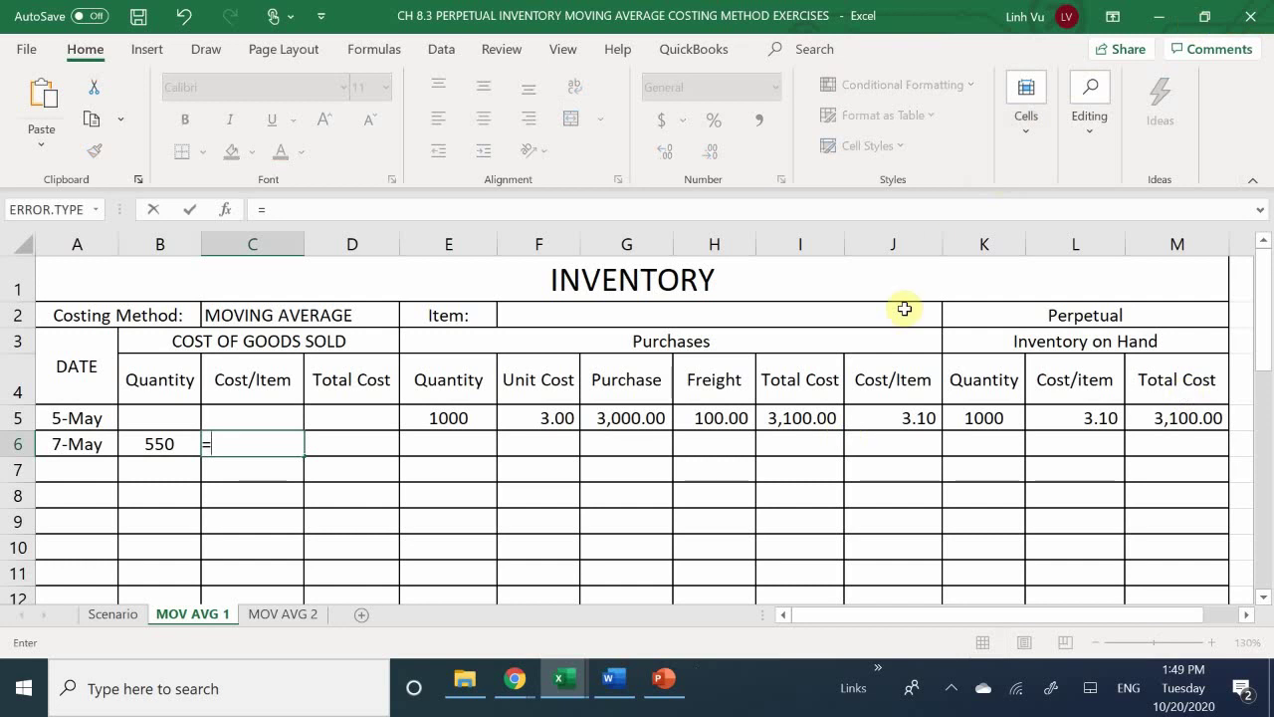
click(1088, 405)
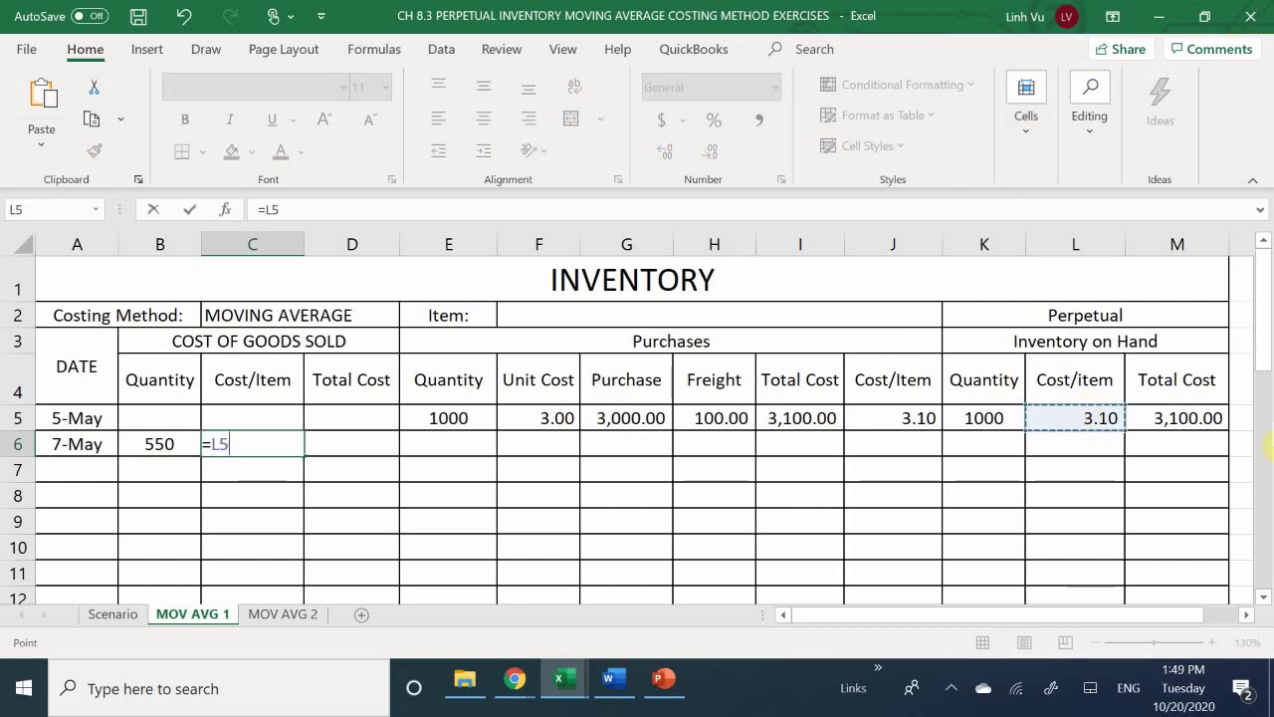
key(Return)
Calculate the 7 May total cost of goods sold in D6 with =C6*B6.
key(Right)
key(Up)
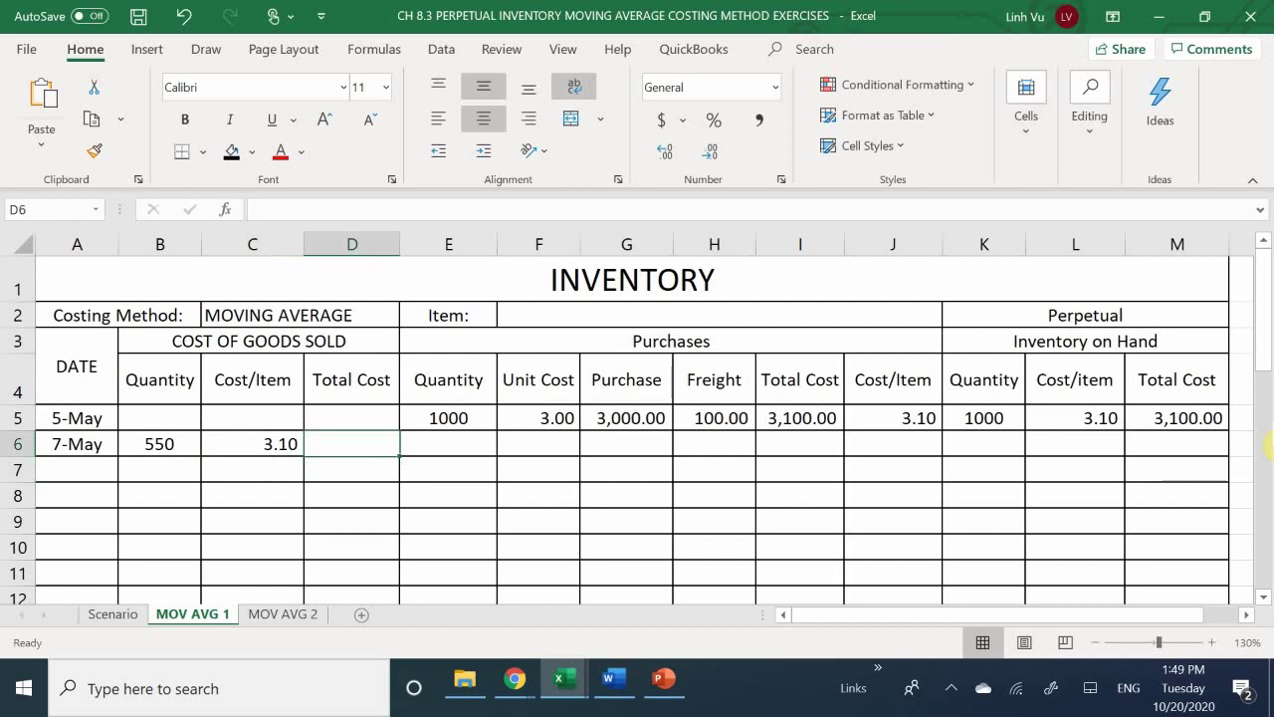
text(=)
text(*)
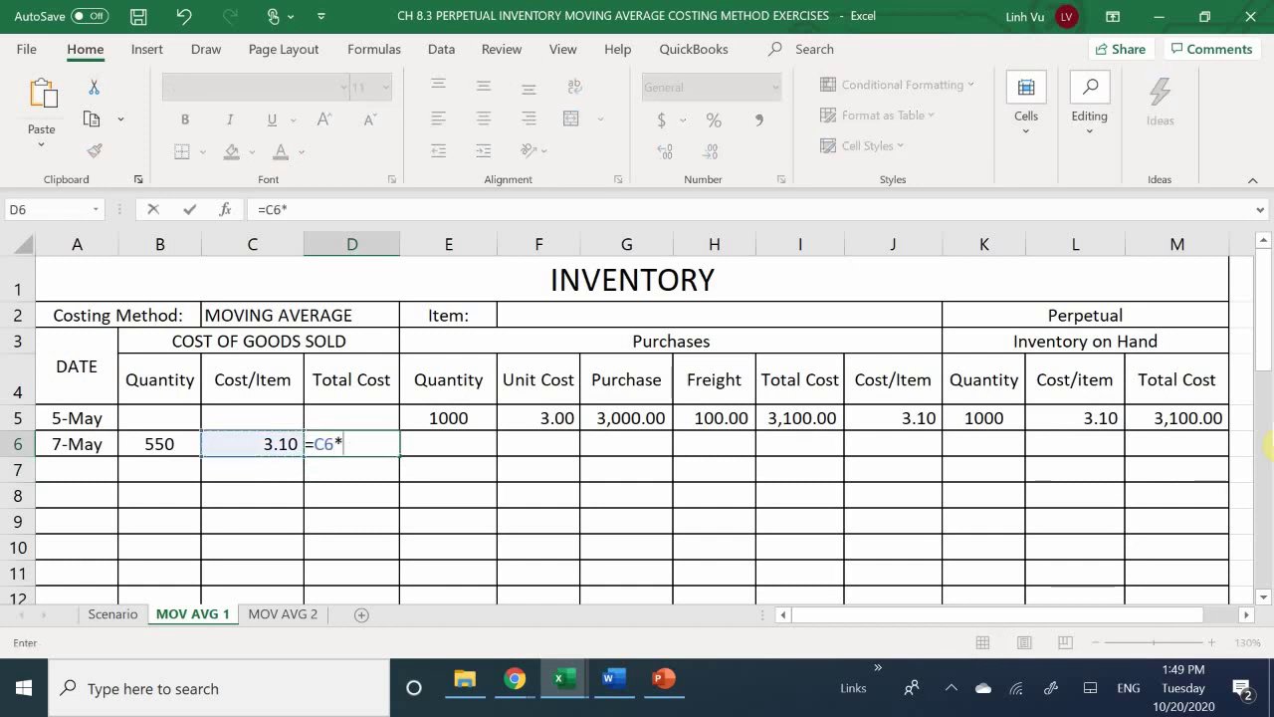
key(Left)
key(Left)
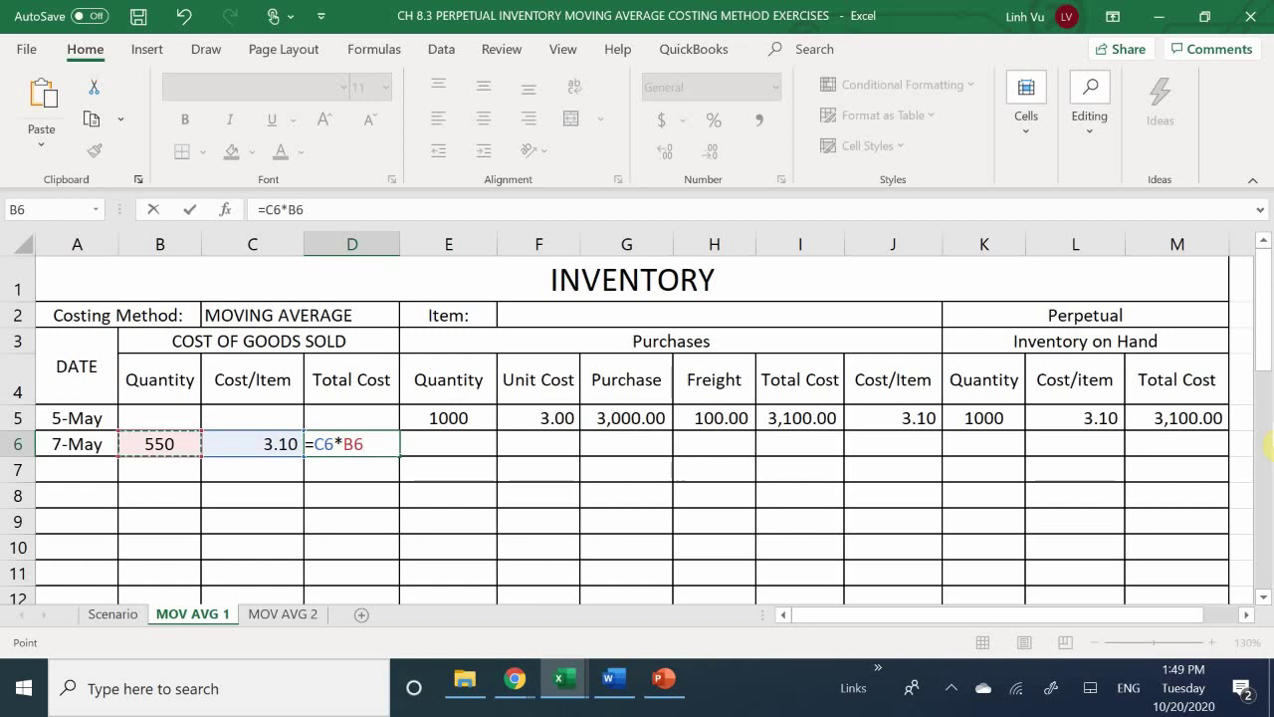
key(Return)
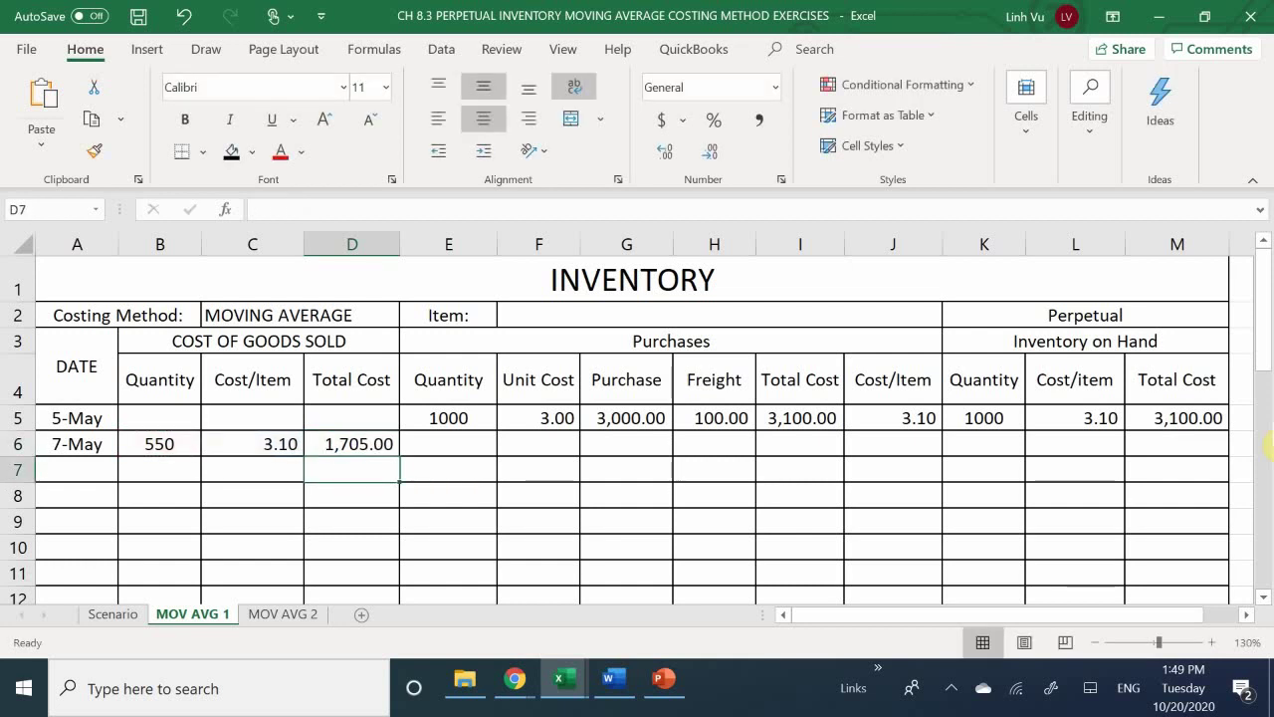
Enter the 7 May quantity sold as a negative purchases quantity in E6 with -B6.
key(Right)
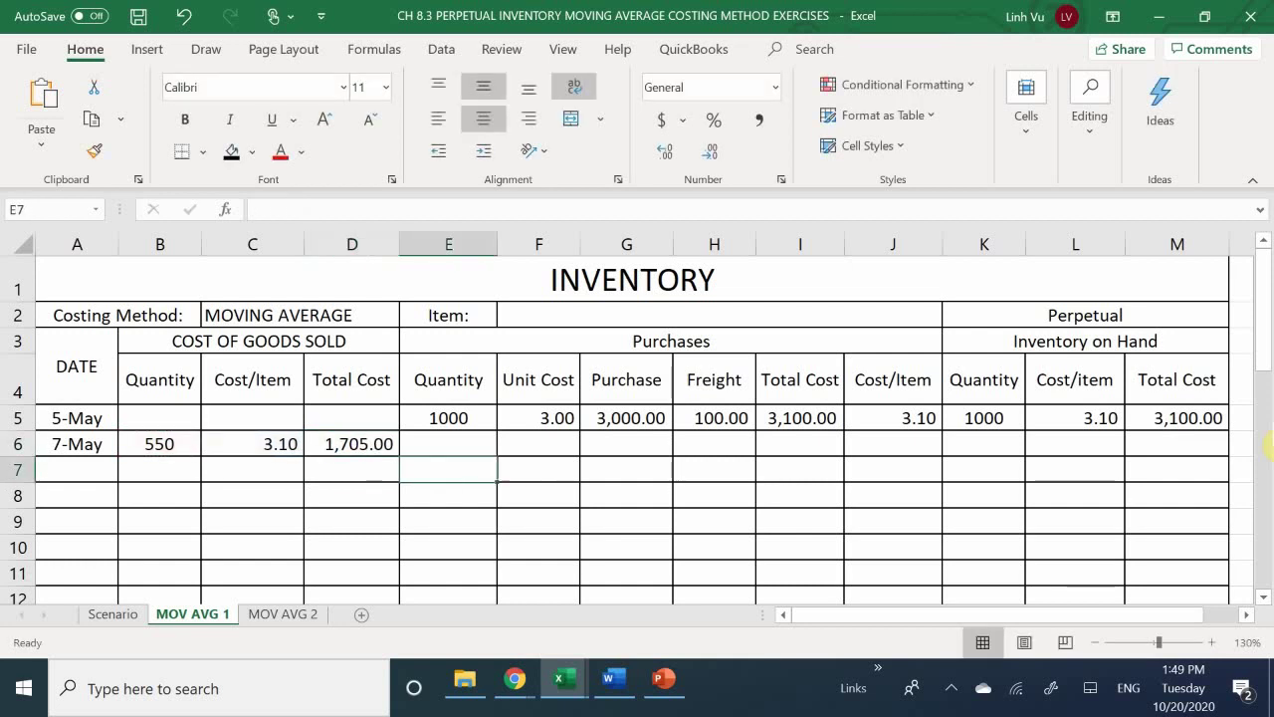
key(Up)
text(-)
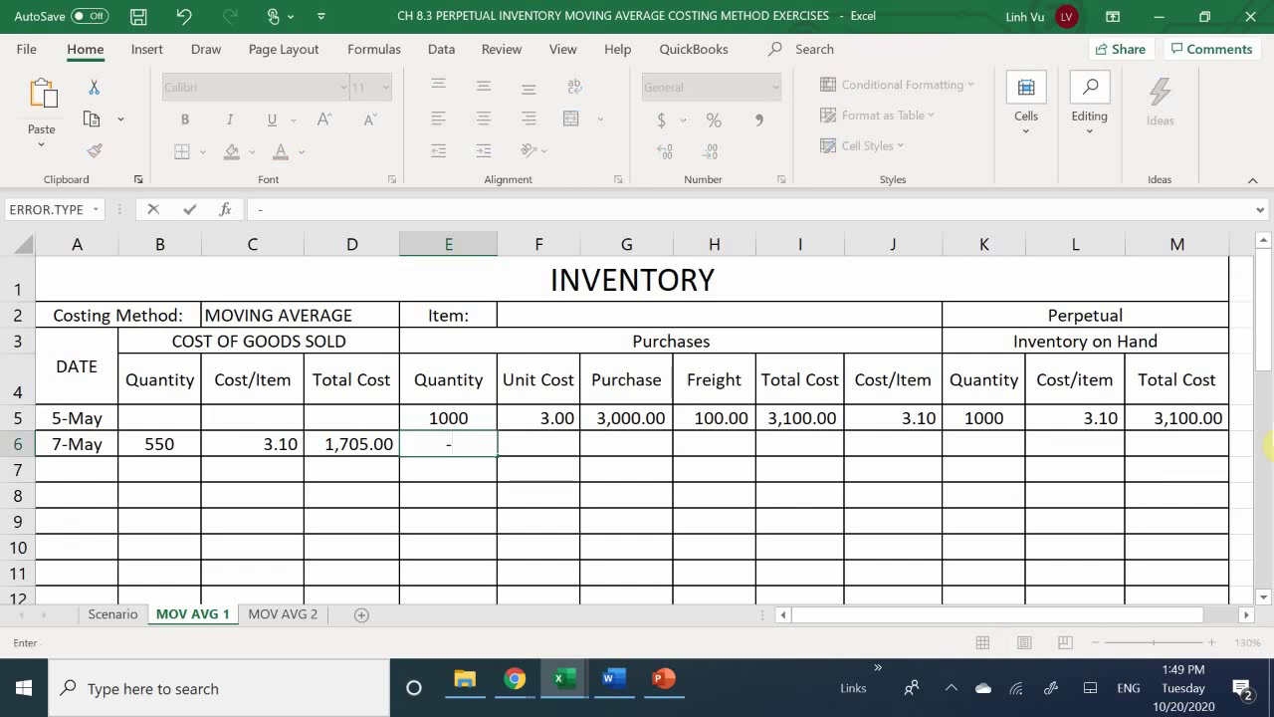
key(Left)
key(Left)
key(Left)
key(Return)
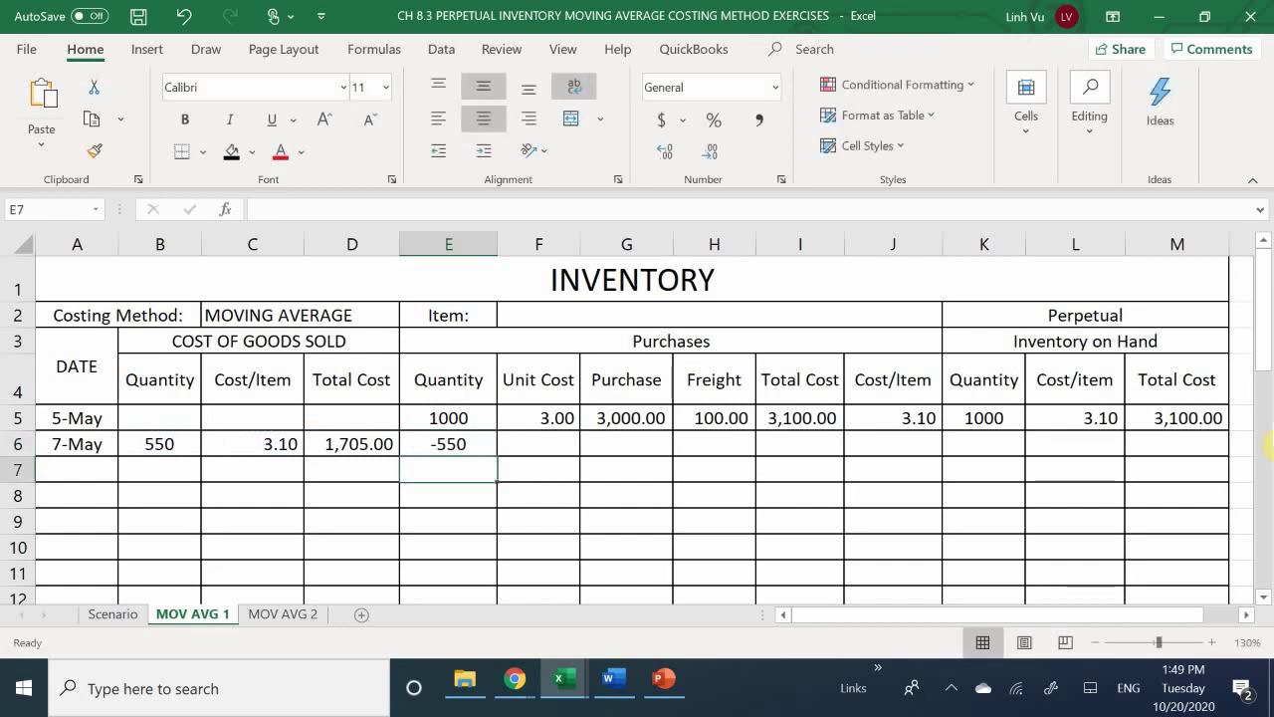
Calculate the remaining quantity in E7 with =E5+E6.
text(=)
key(Up)
key(Up)
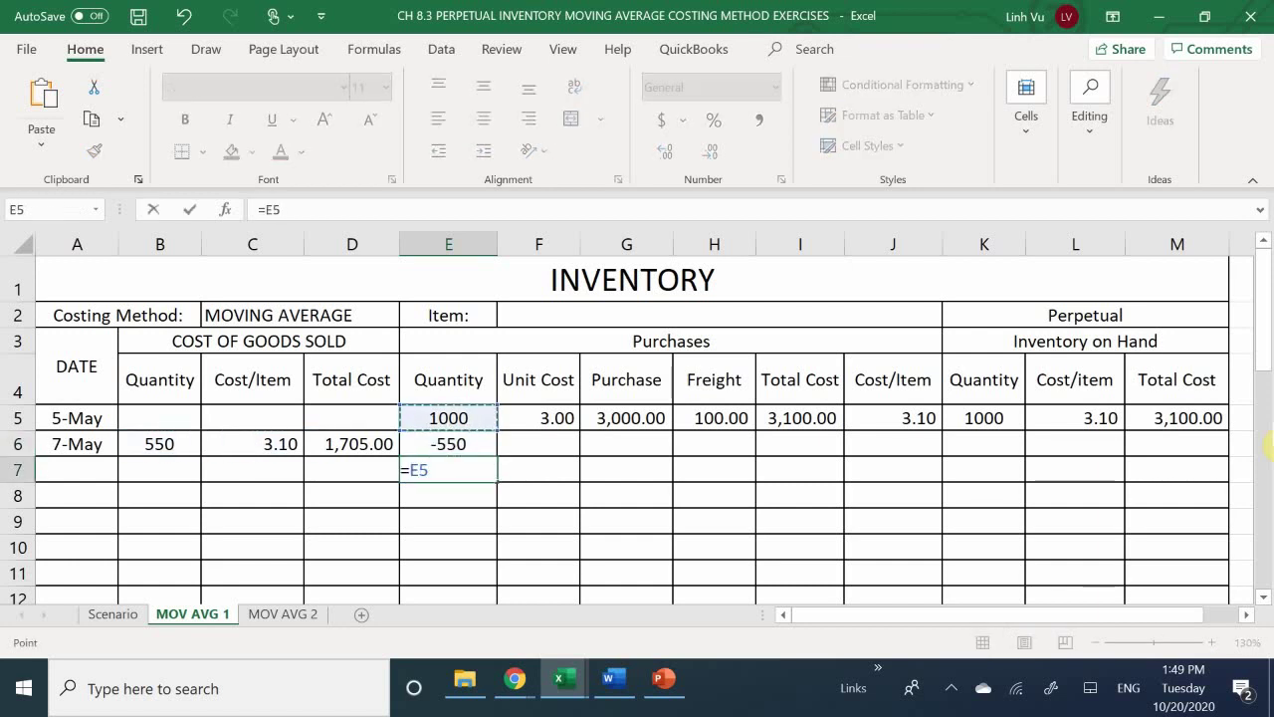
text(+)
key(Up)
key(Return)
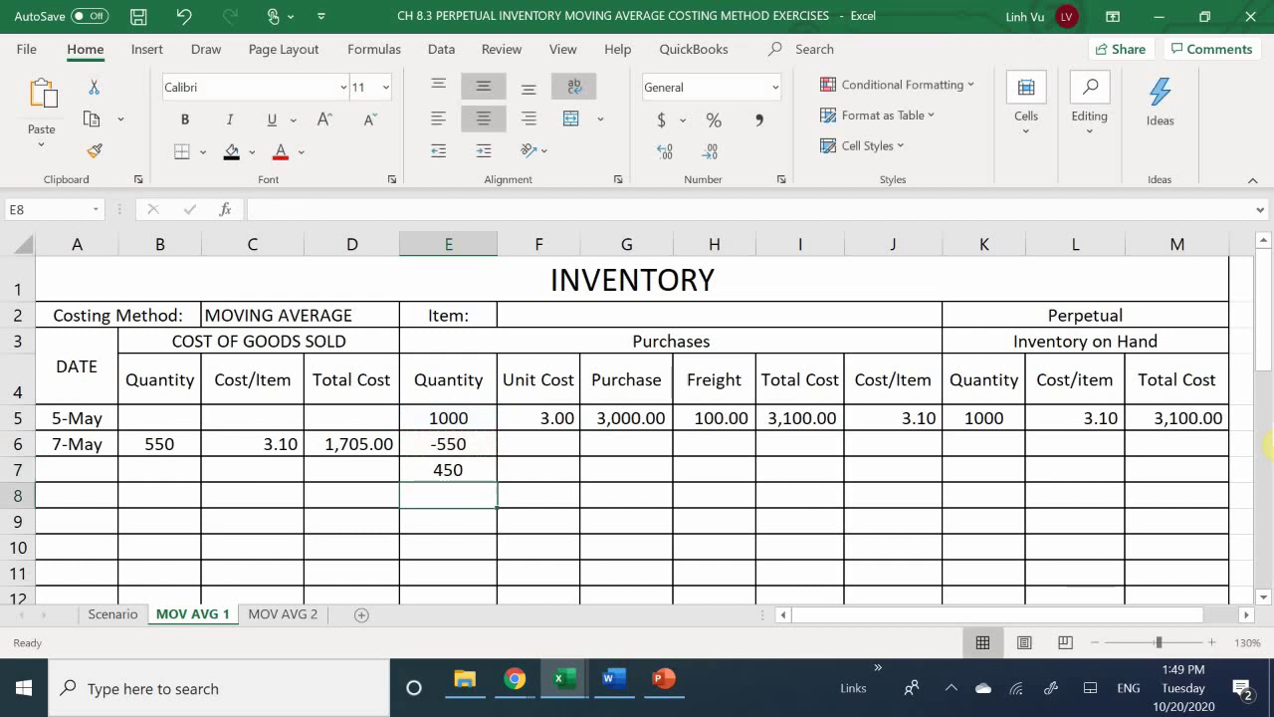
Enter the 7 May total cost of goods sold as a negative total cost in I6 with -D6.
key(Right)
key(Right)
key(Right)
key(Up)
key(Up)
key(Right)
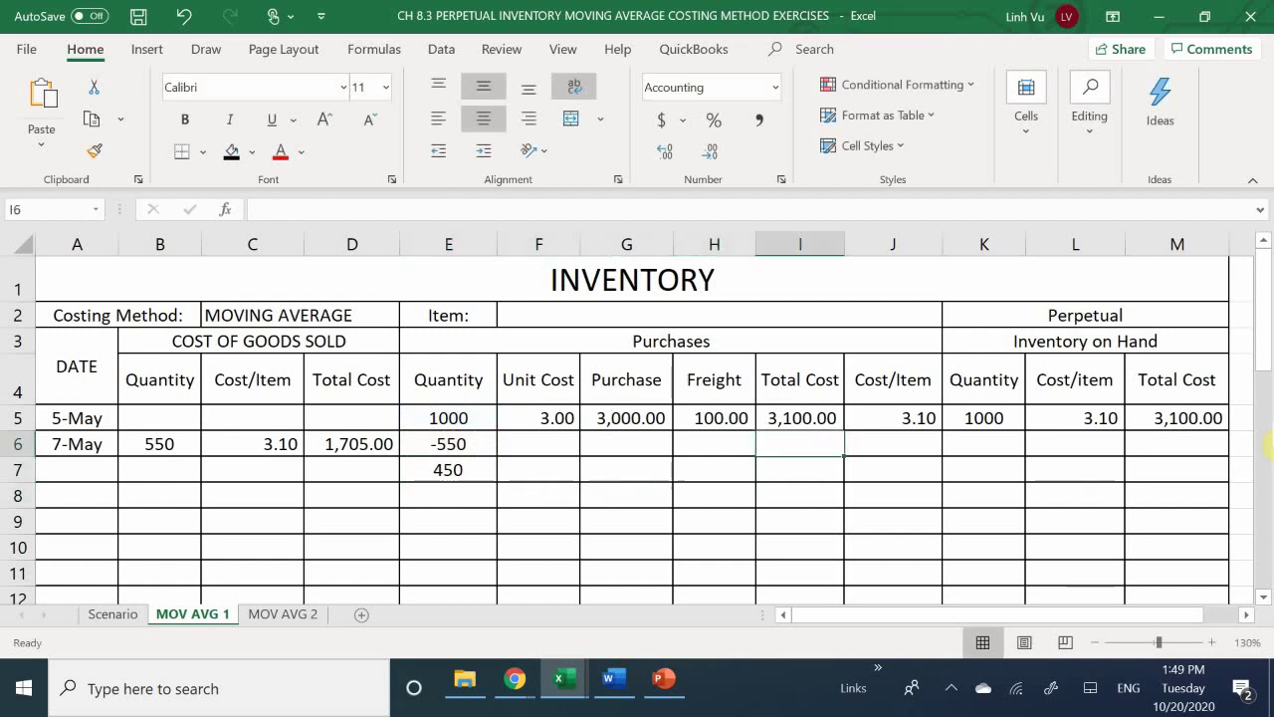
text(-)
key(Left)
key(Left)
key(Left)
key(Left)
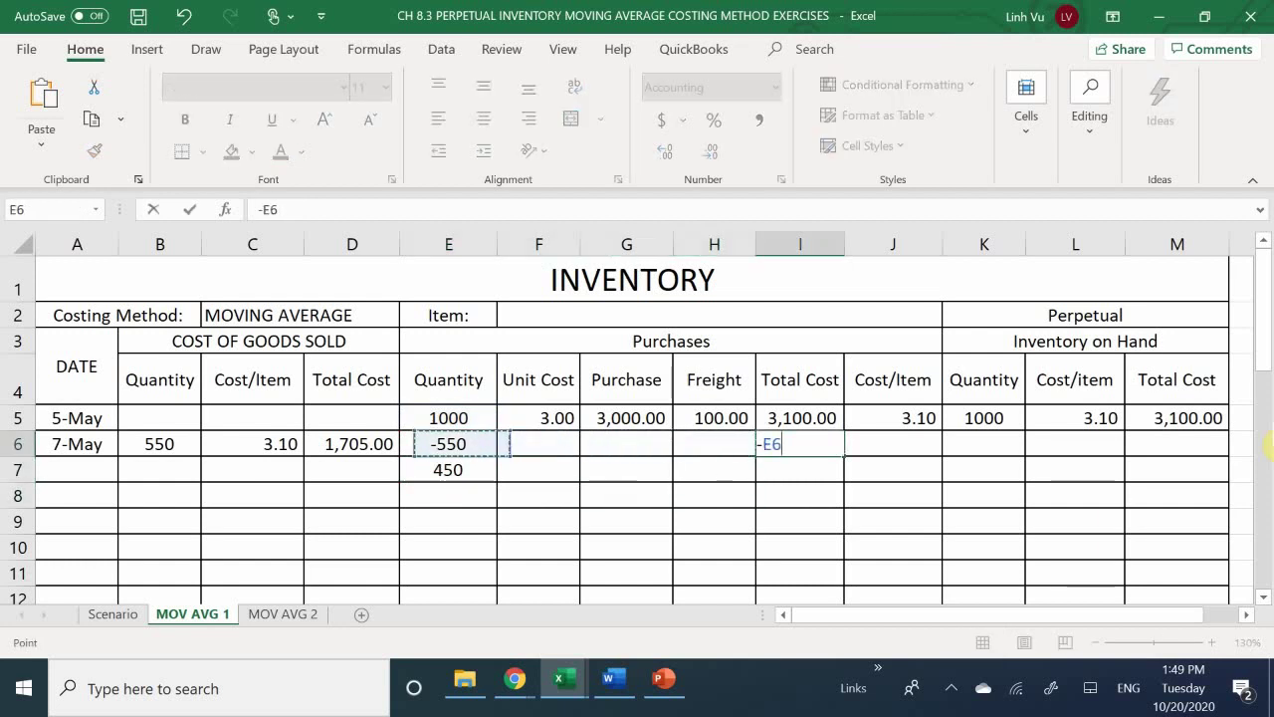
key(Left)
key(Return)
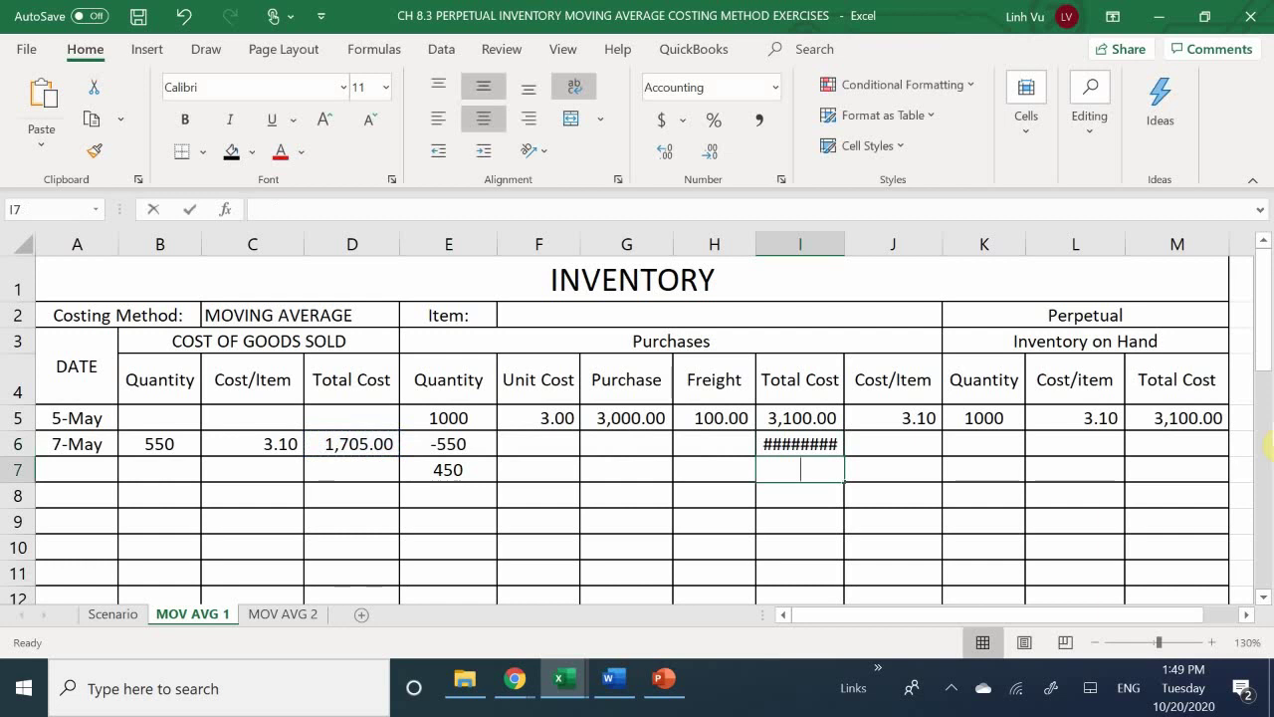
Calculate the remaining total cost in I7 with =I5+I6.
text(=)
key(Up)
key(Up)
text(+)
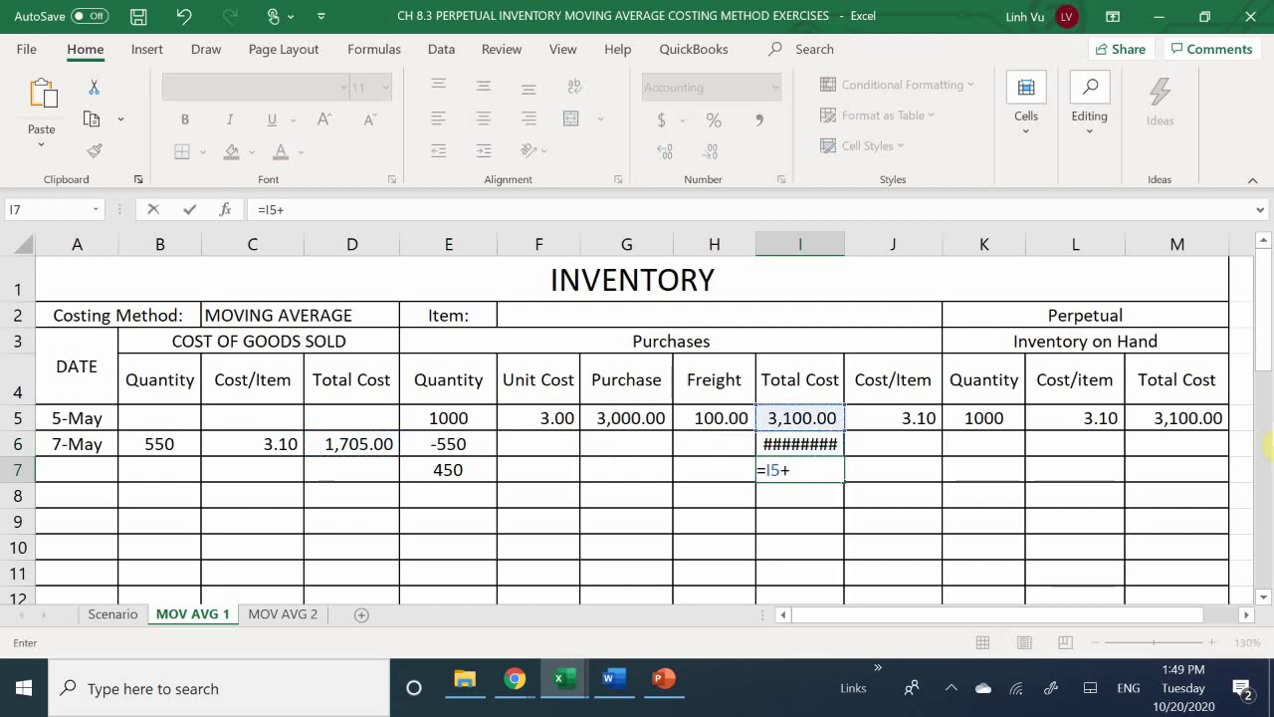
key(Up)
key(Return)
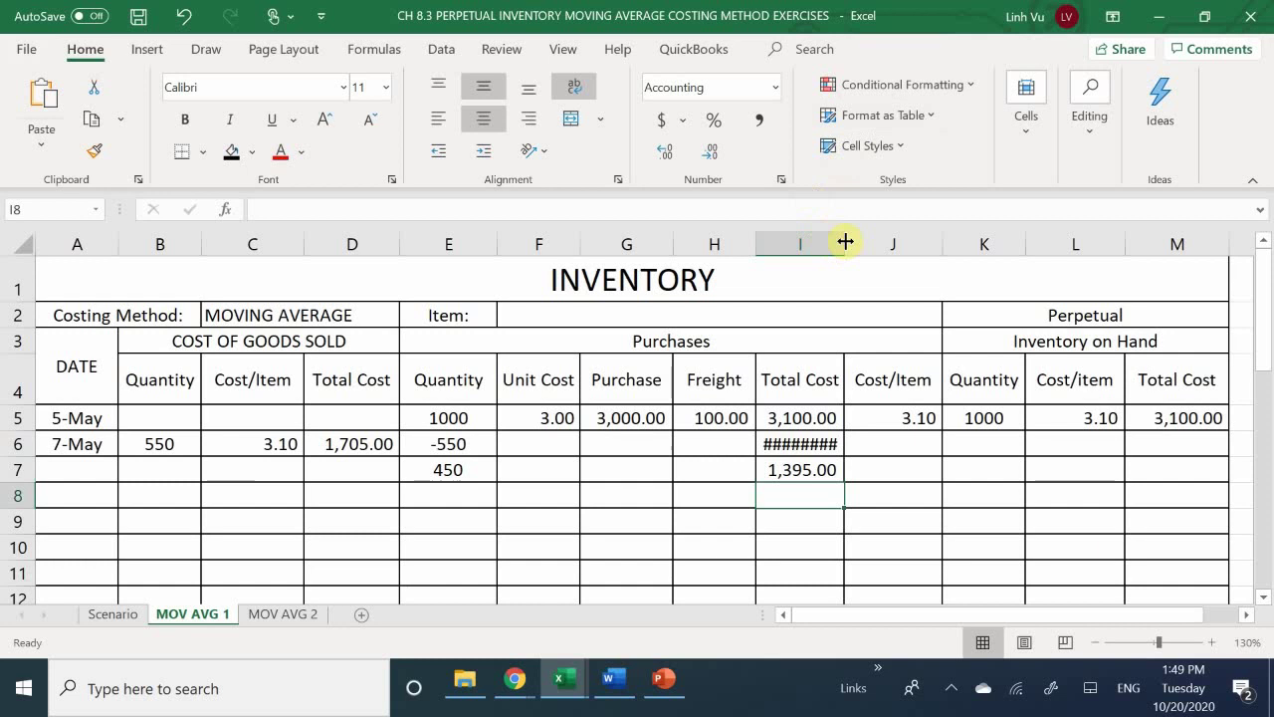
Widen column I slightly so the negative total cost in I6 fits.
drag(845, 242, 850, 241)
click(872, 475)
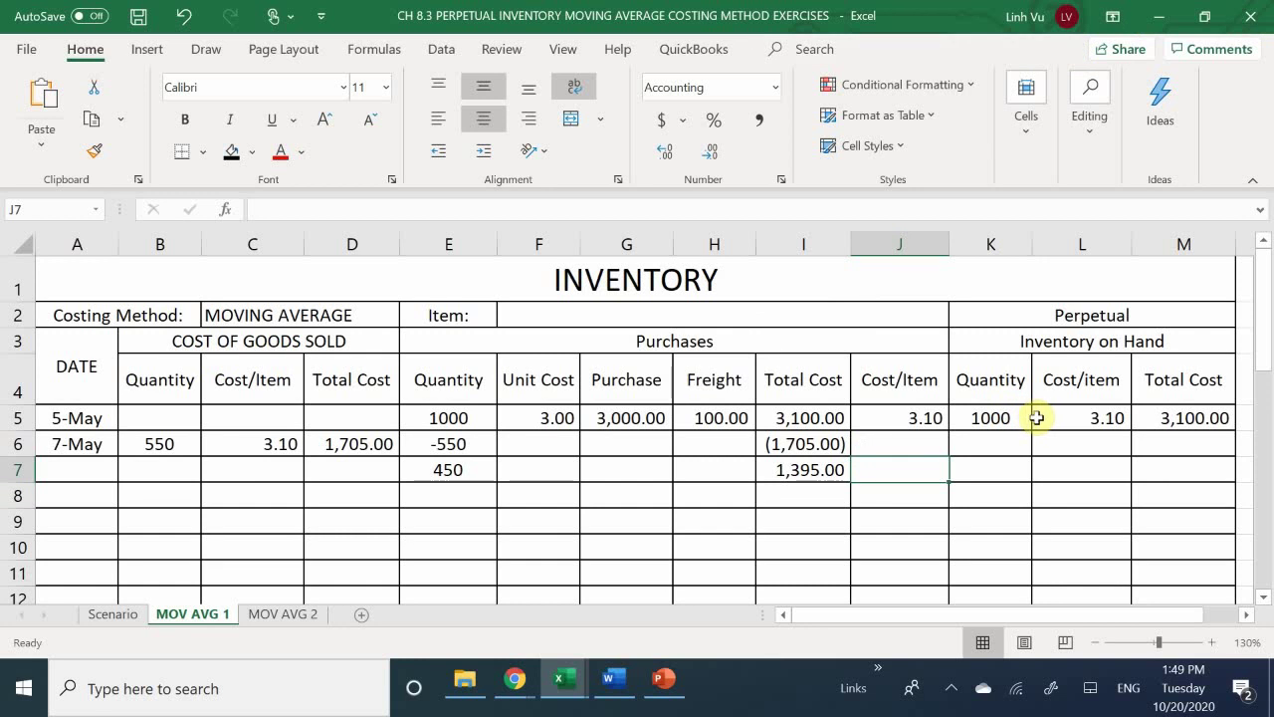
scroll(717, 496, down, 5)
scroll(717, 496, up, 5)
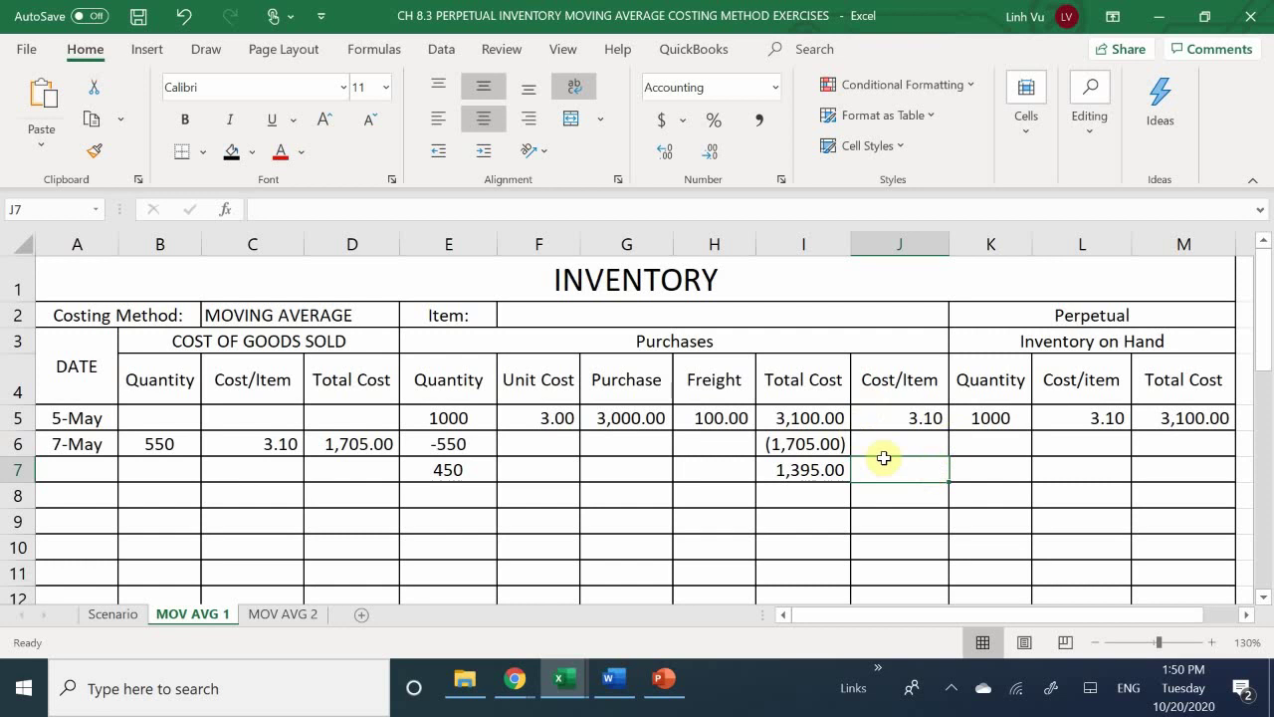
Enter 450 as the inventory on hand quantity in K7.
click(989, 466)
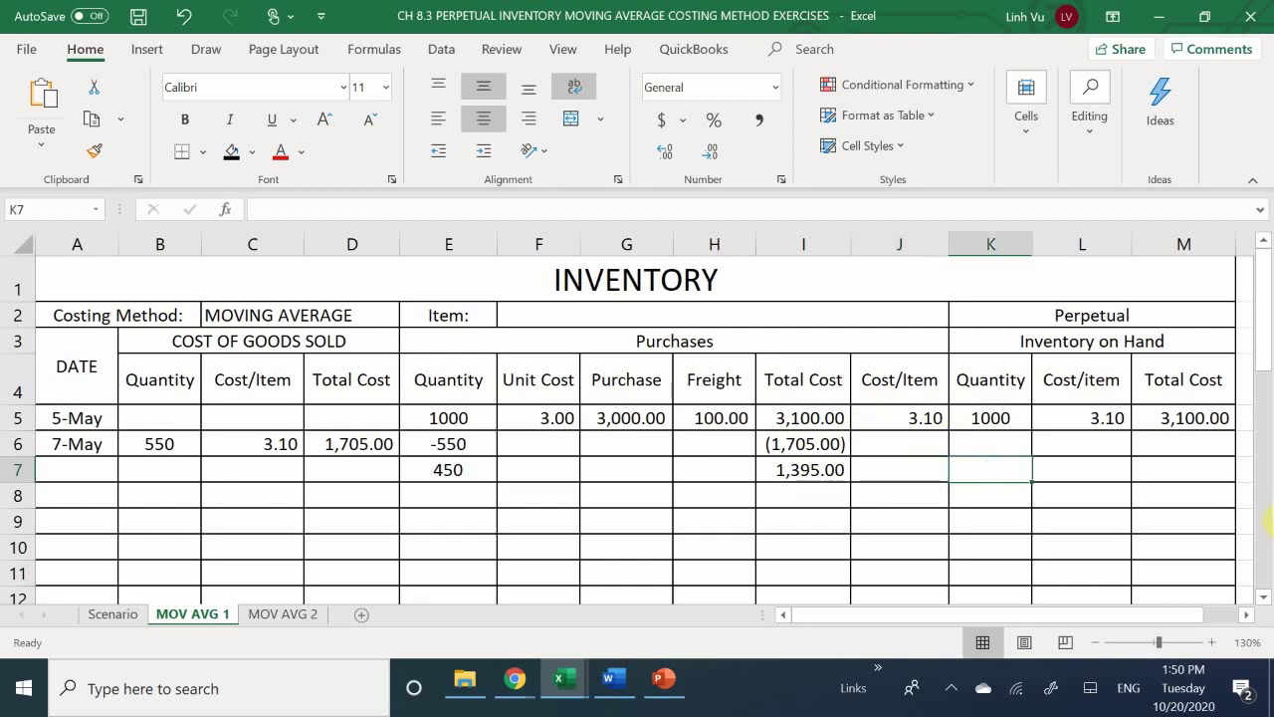
text(450)
key(Tab)
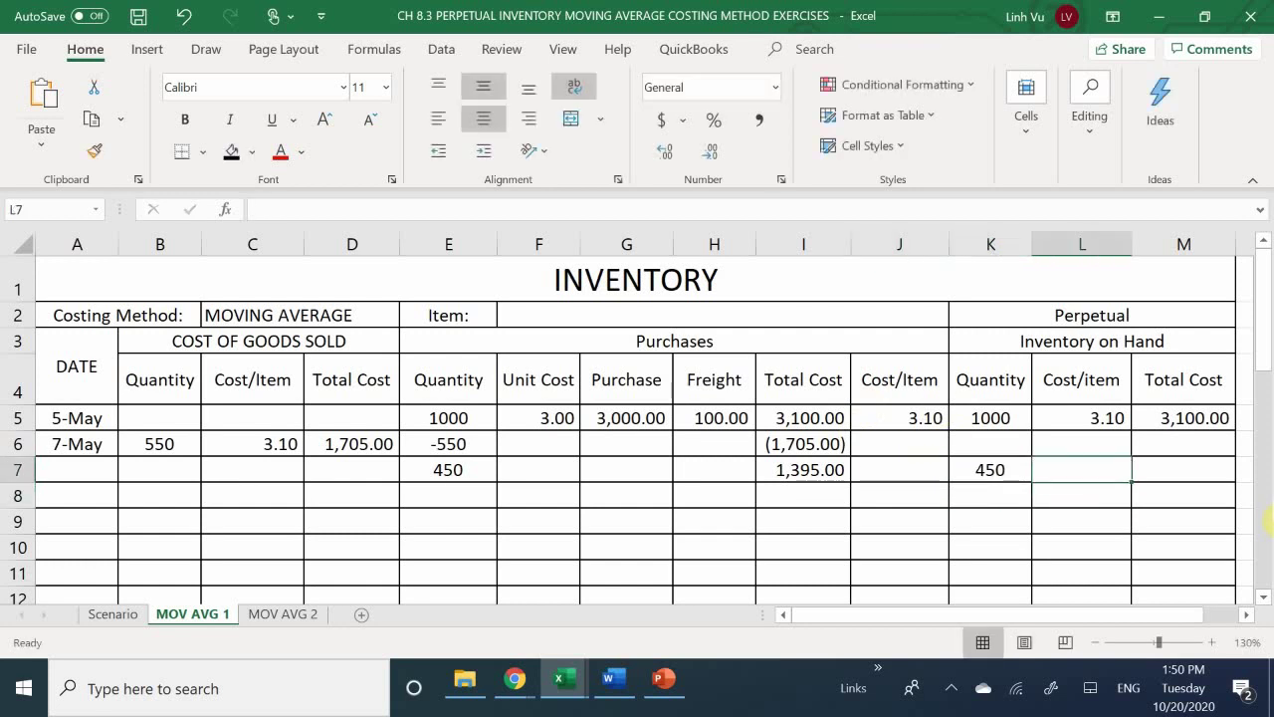
Link the inventory on hand total cost in M7 to the remaining total cost with =I7.
key(Tab)
text(=)
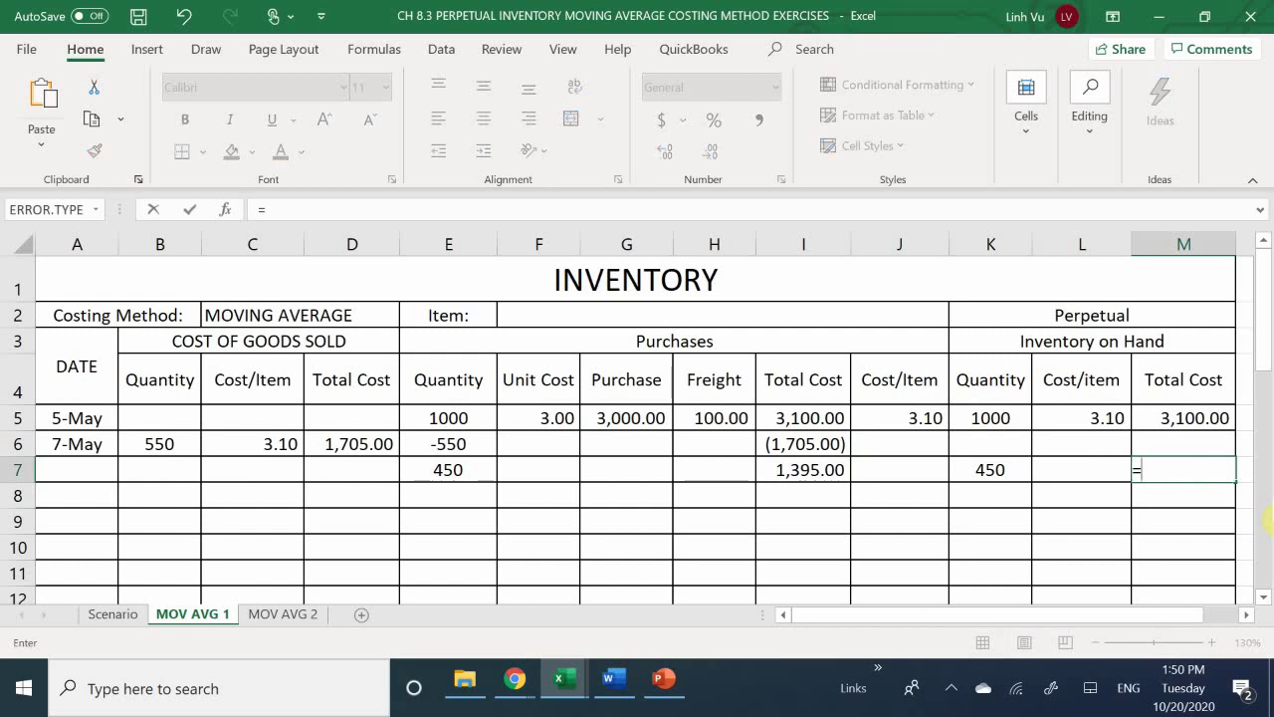
key(Left)
key(Left)
key(Left)
key(Left)
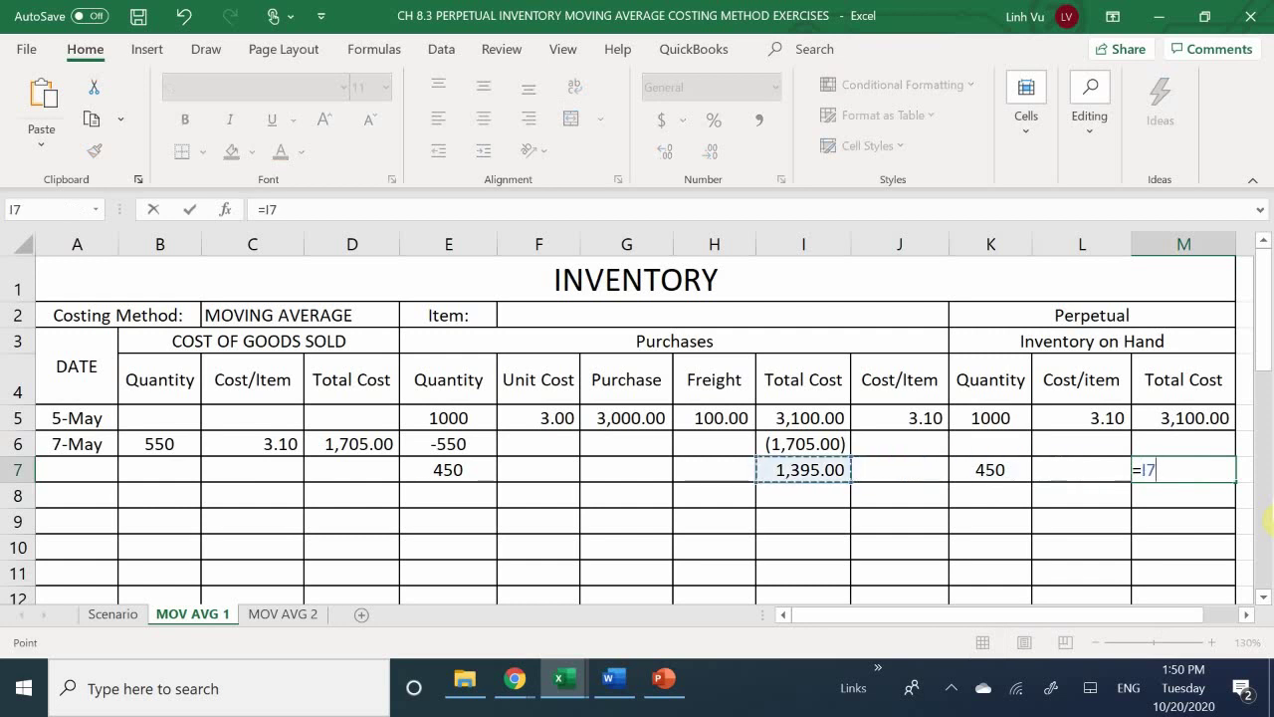
key(Return)
Calculate the inventory on hand cost per item in L7 with =M7/K7.
key(Left)
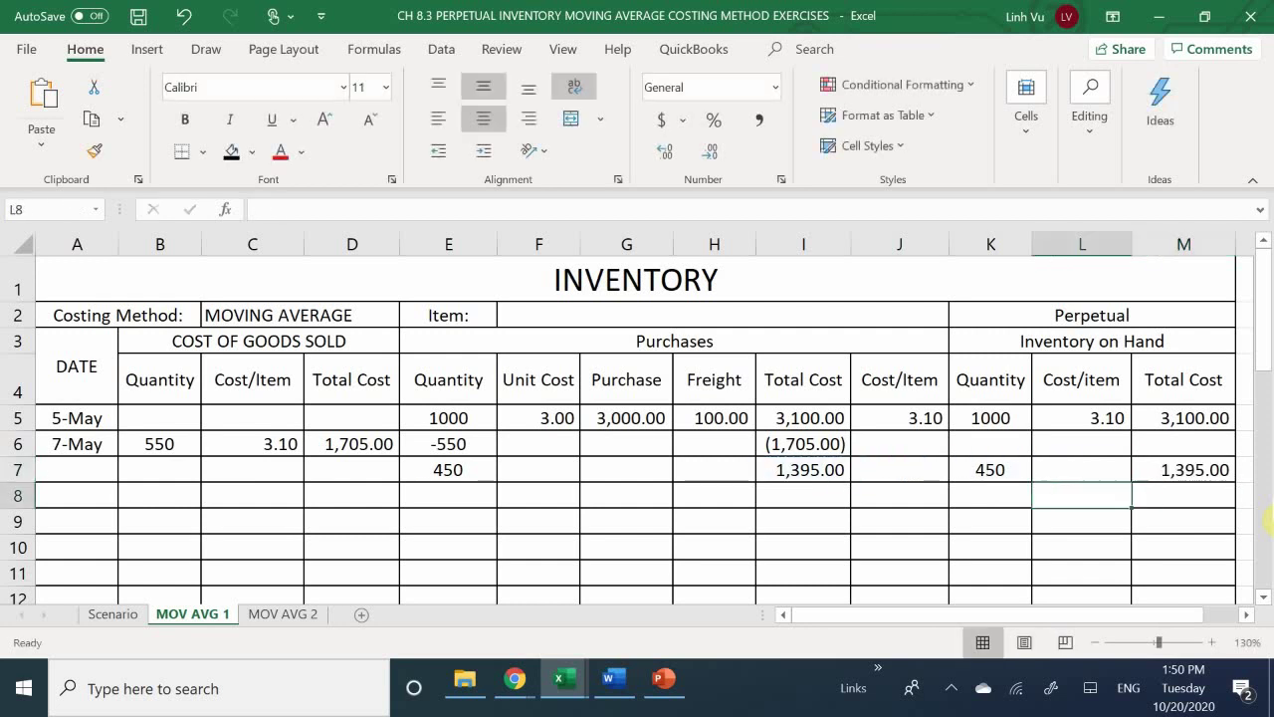
key(Up)
text(=)
key(Right)
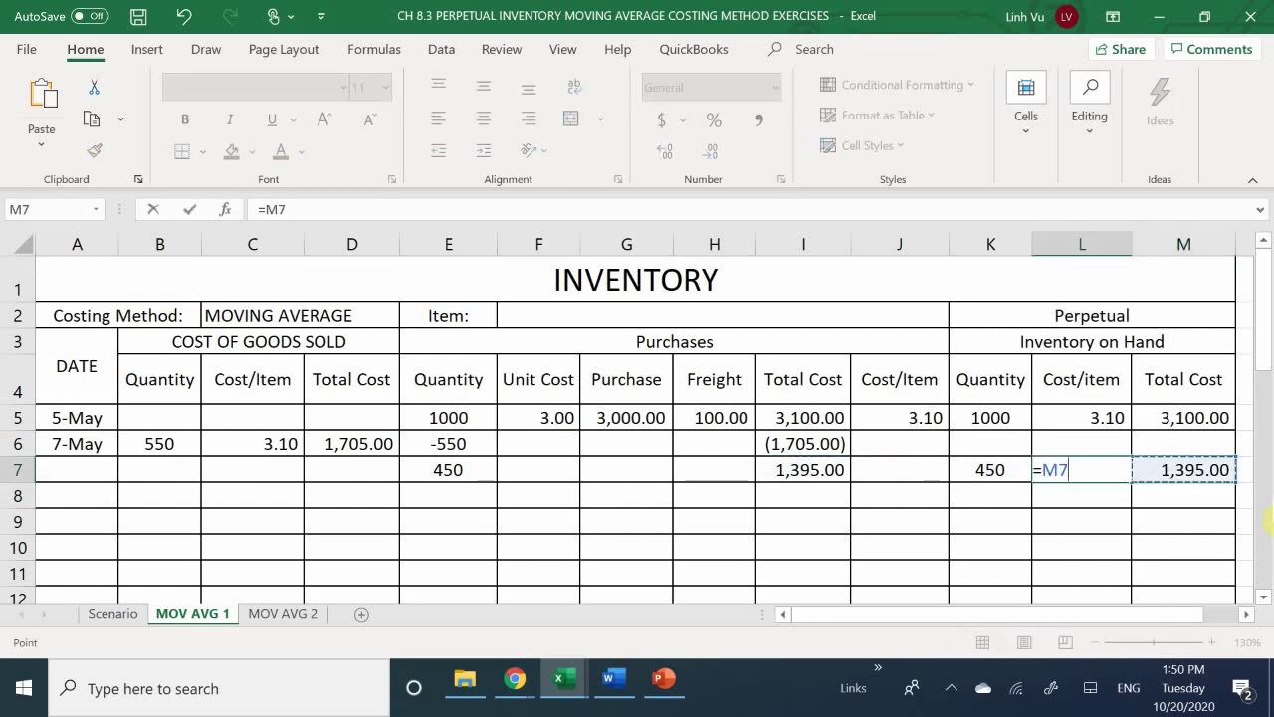
text(/)
key(Left)
key(Return)
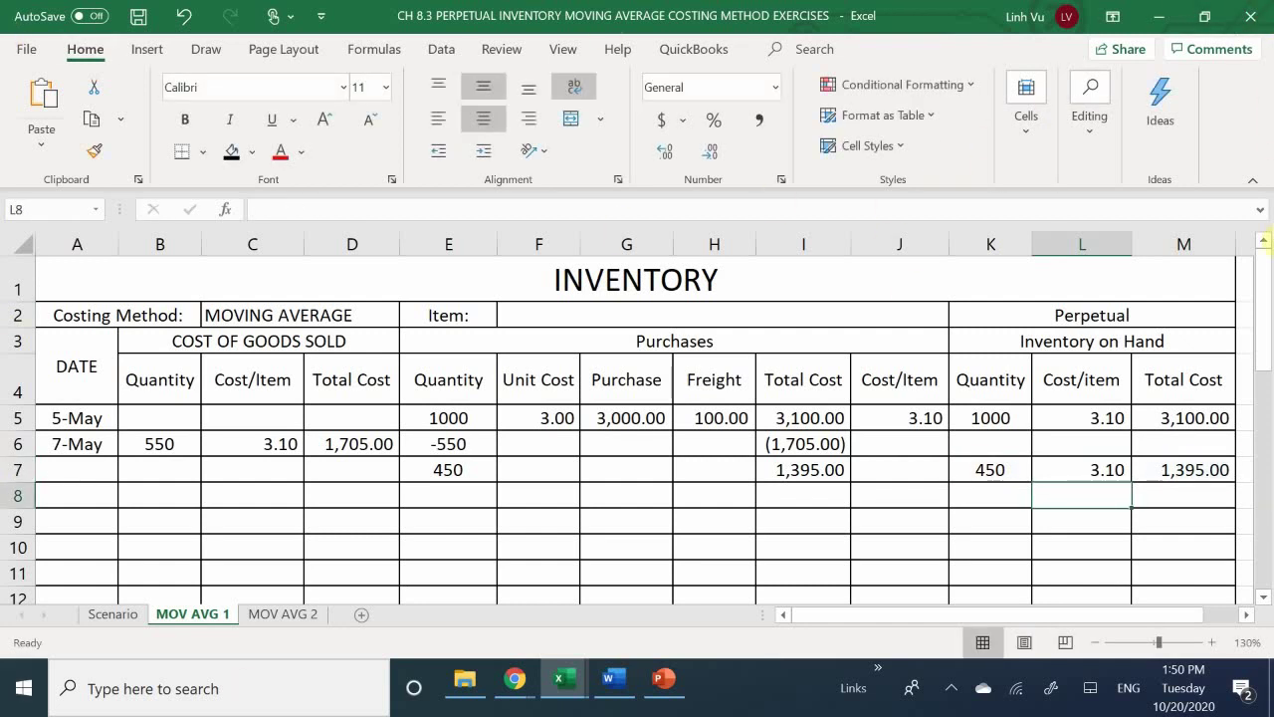
Black out the superseded inventory on hand cells K5:M6 with a black fill.
click(985, 417)
drag(986, 417, 1160, 440)
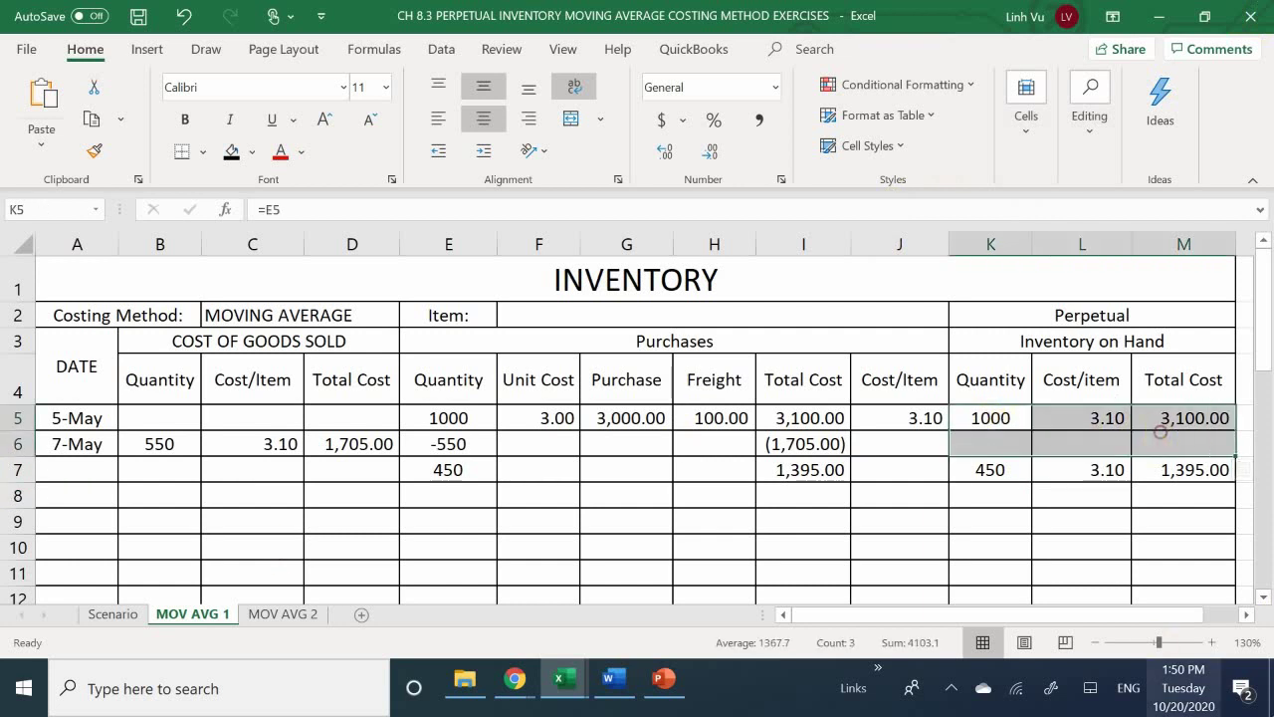
click(231, 152)
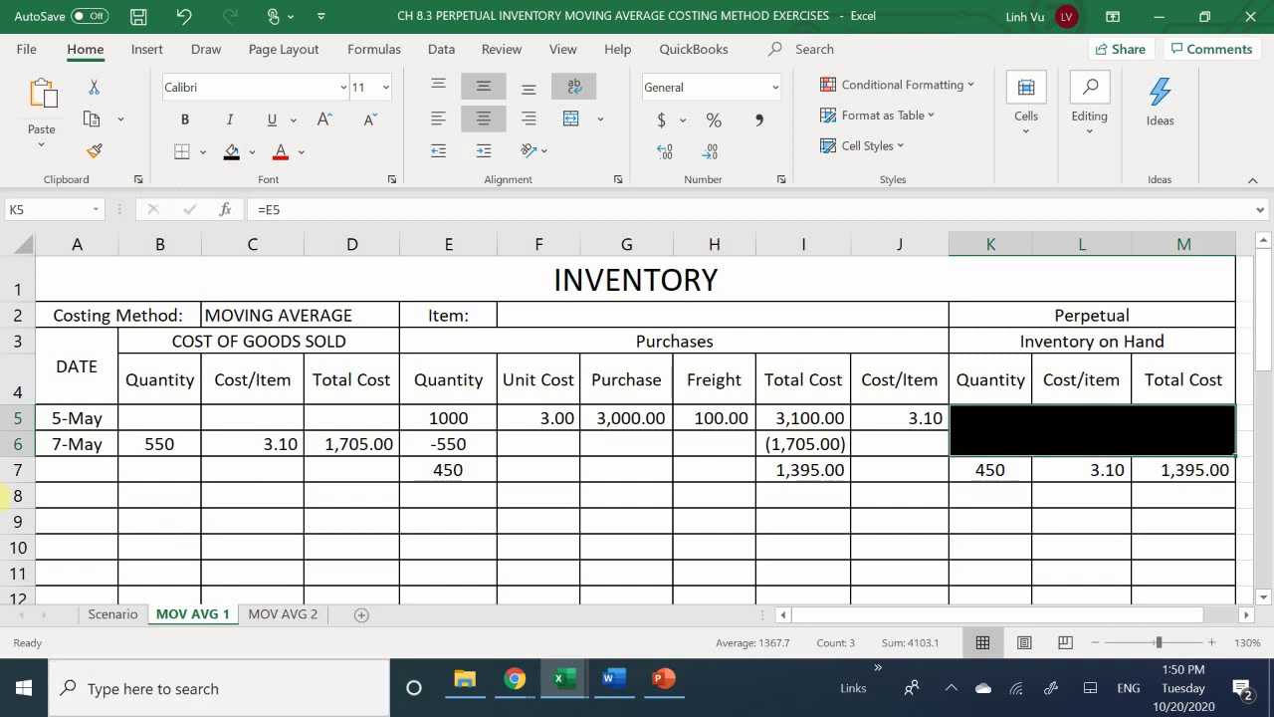
click(450, 517)
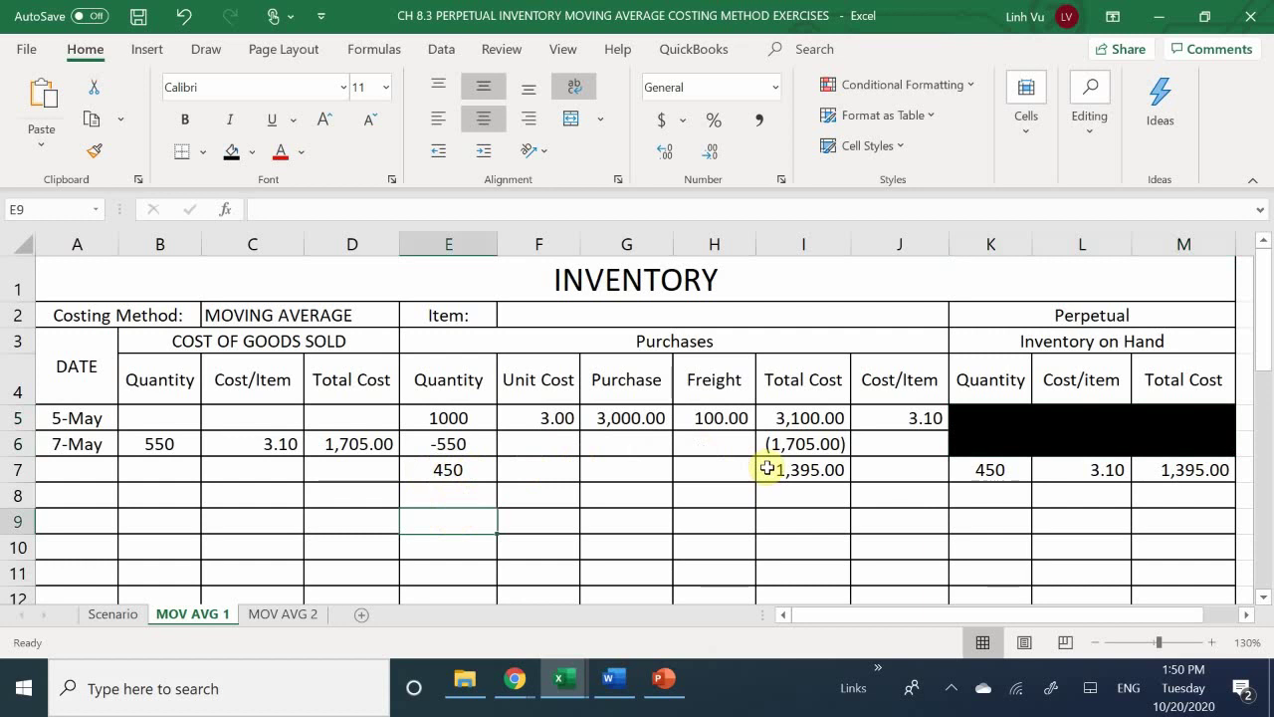
click(1110, 474)
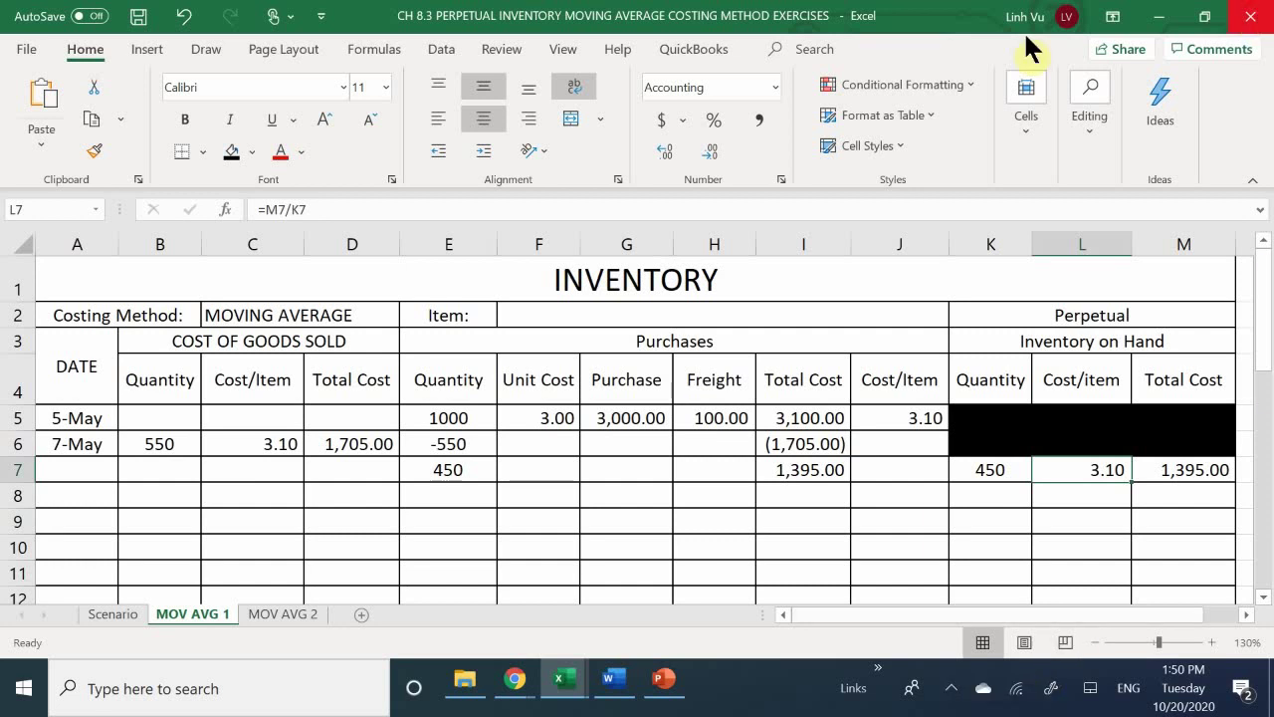
Check the 10 May transaction on the Scenario sheet and enter its date as 5/10 in A8 of the MOV AVG 1 sheet.
click(131, 612)
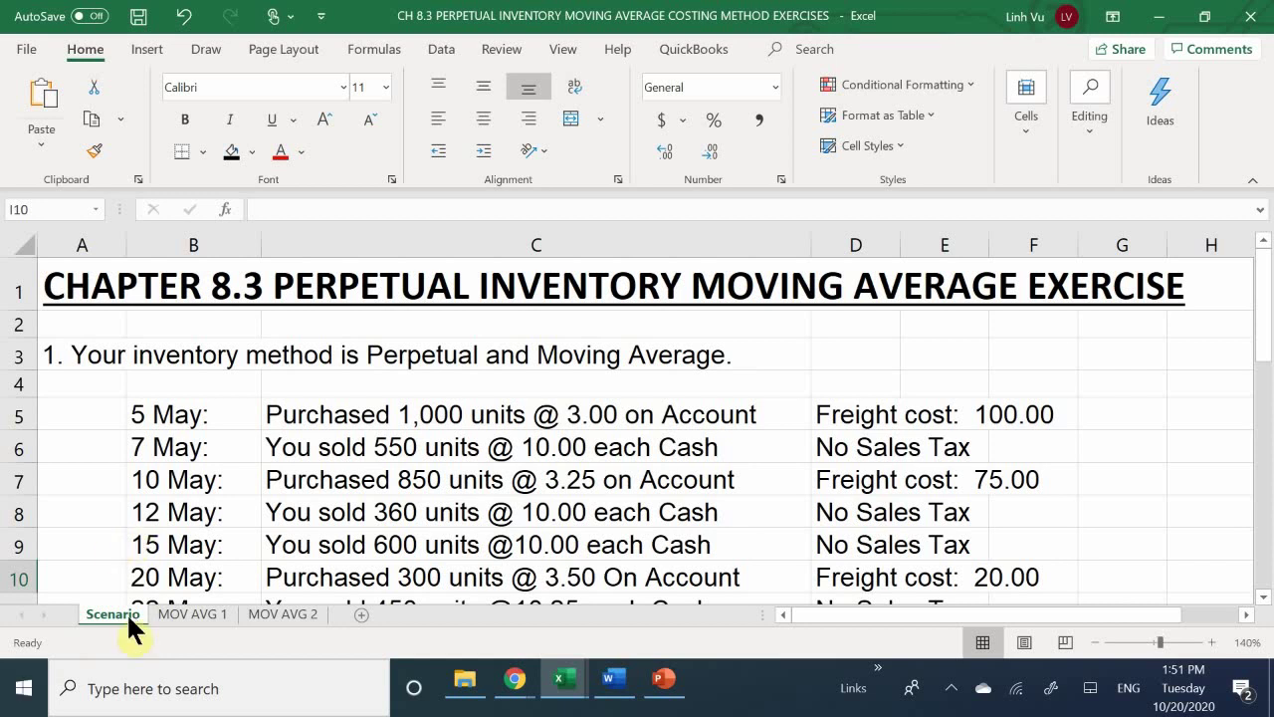
mouse_move(513, 682)
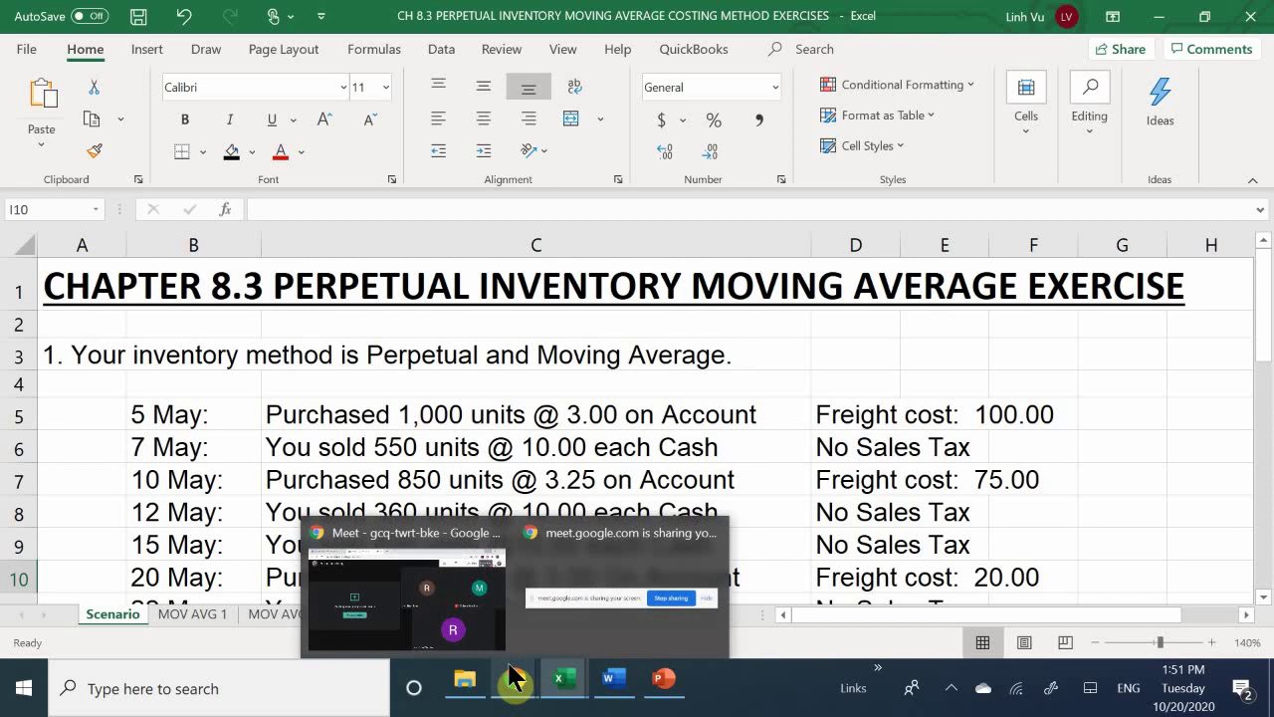
mouse_move(563, 685)
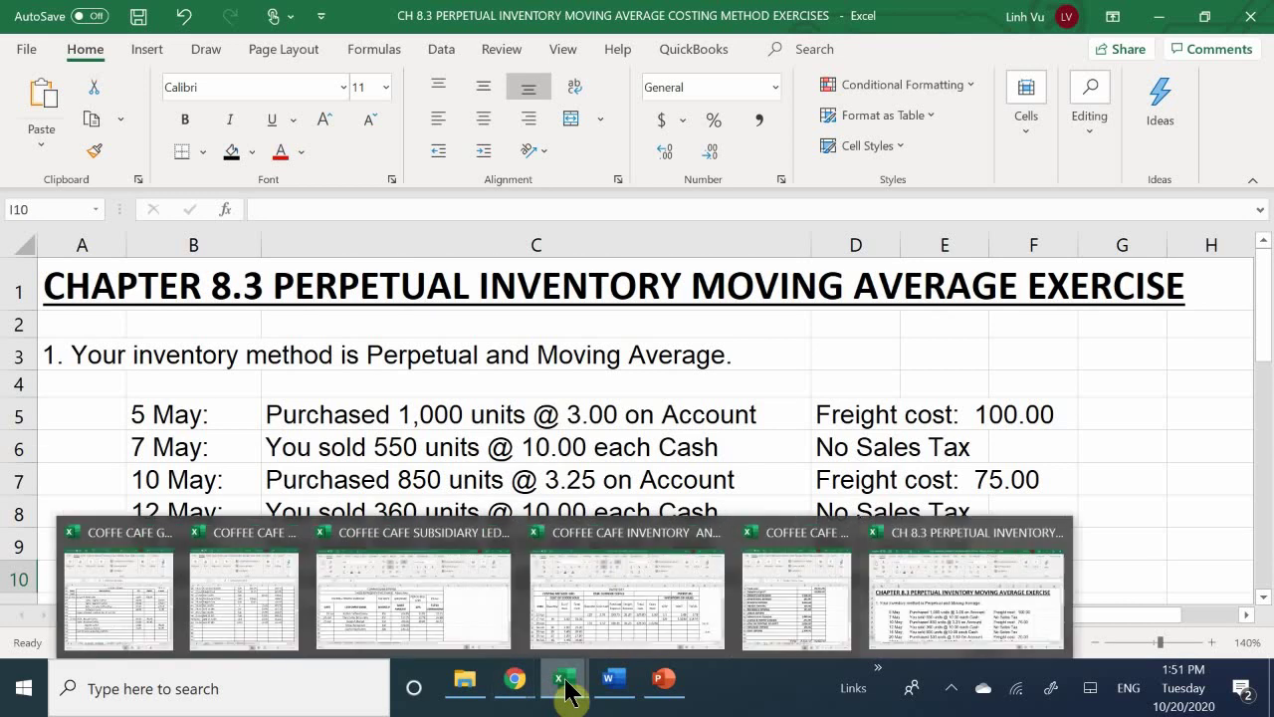
click(966, 583)
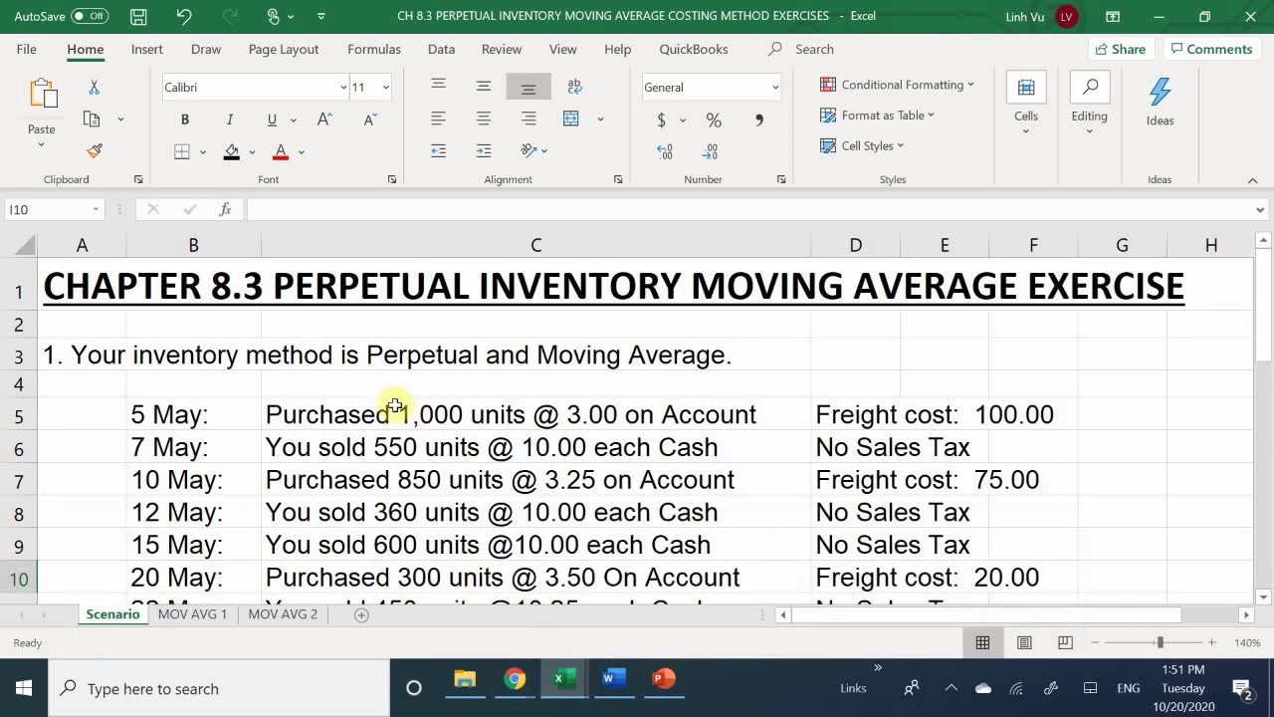
click(195, 614)
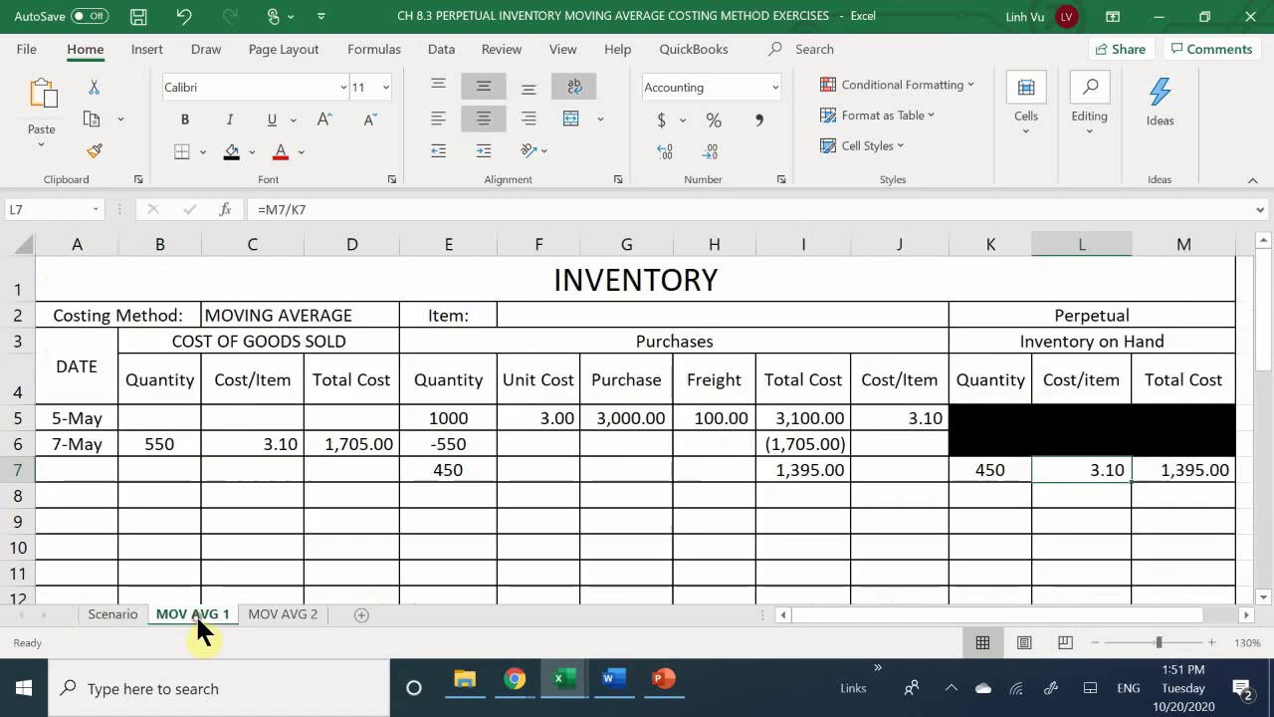
click(438, 490)
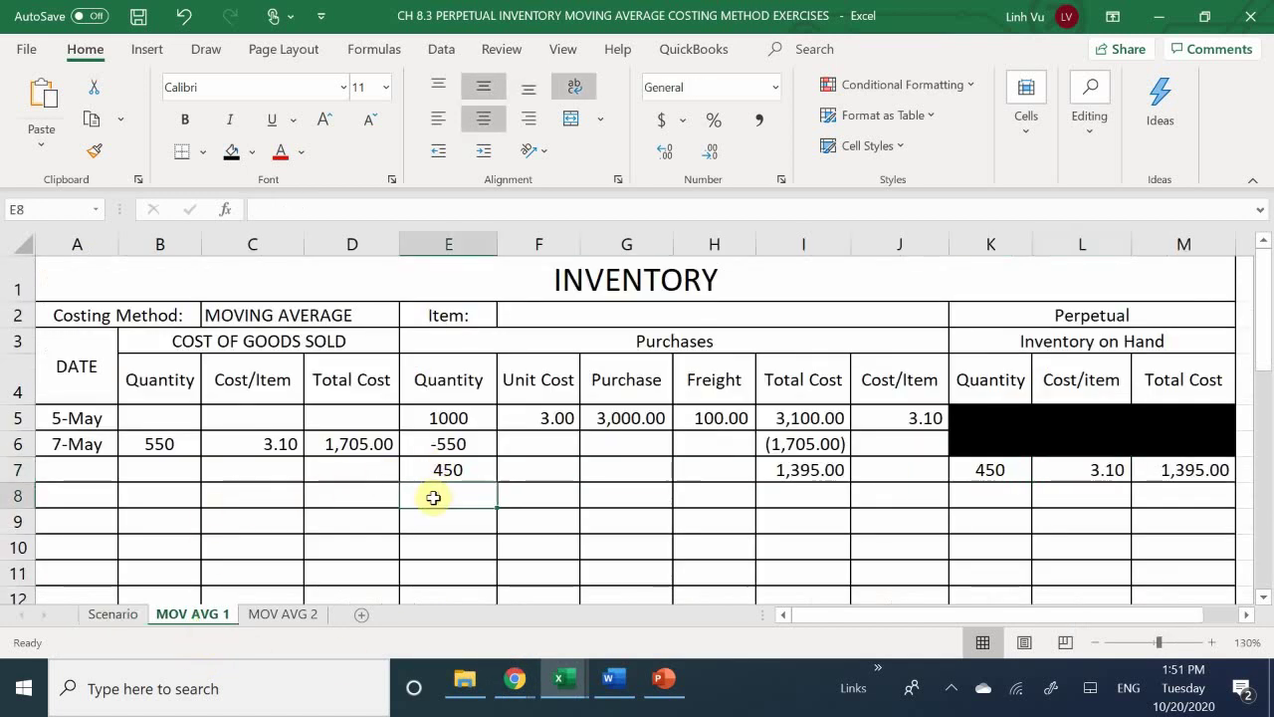
click(78, 495)
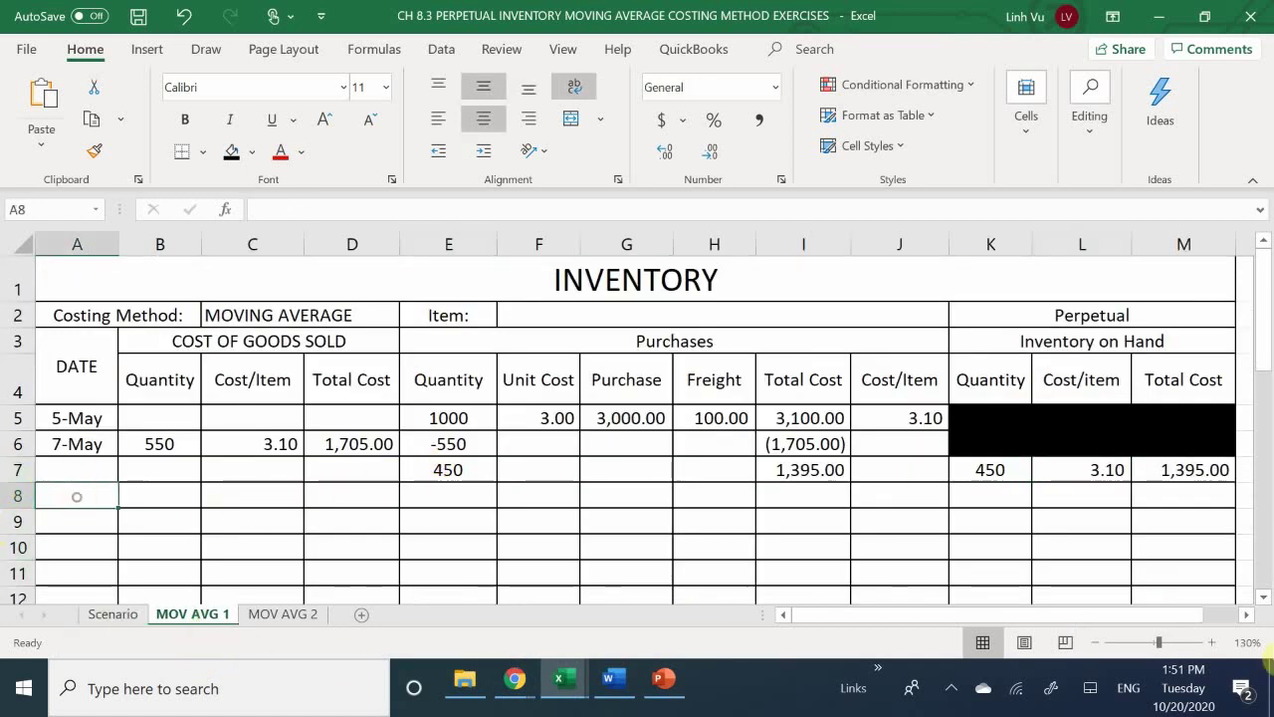
text(8)
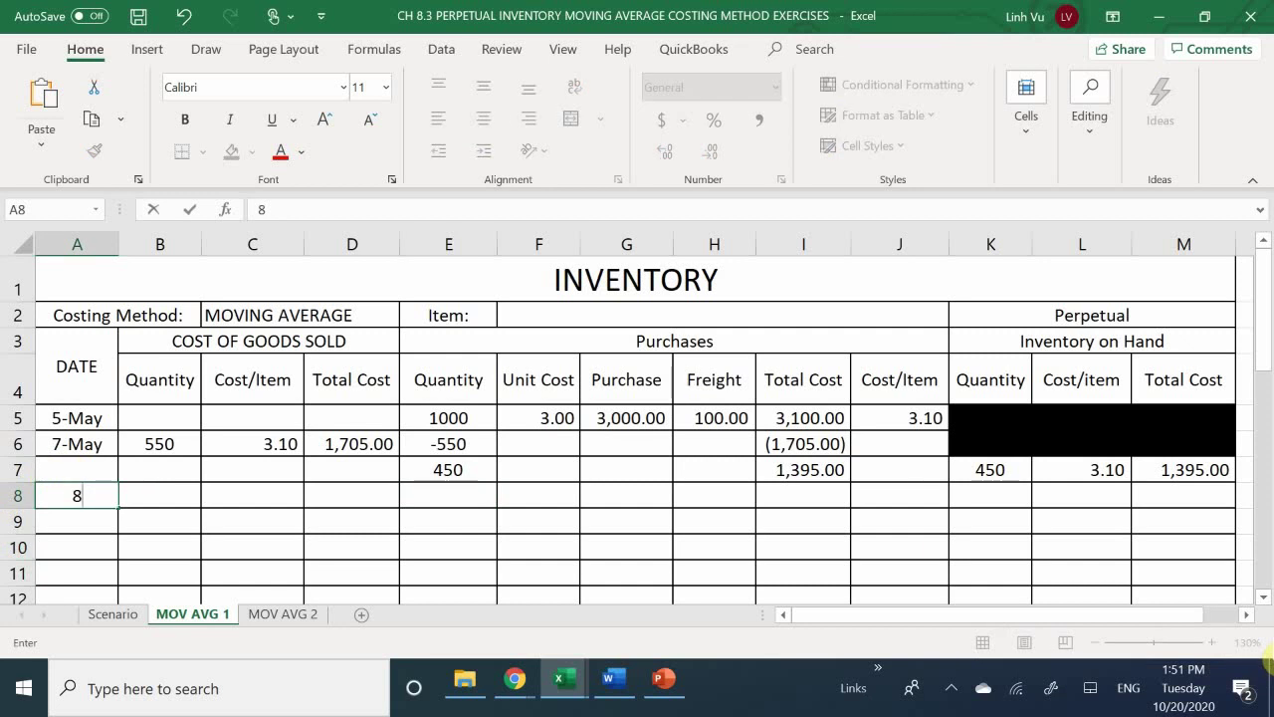
key(BackSpace)
text(5/1)
text(0)
key(Return)
Enter the 10 May purchase quantity 850 in E8 and the unit cost 3.25 in F8.
key(Right)
key(Right)
key(Right)
key(Up)
key(Right)
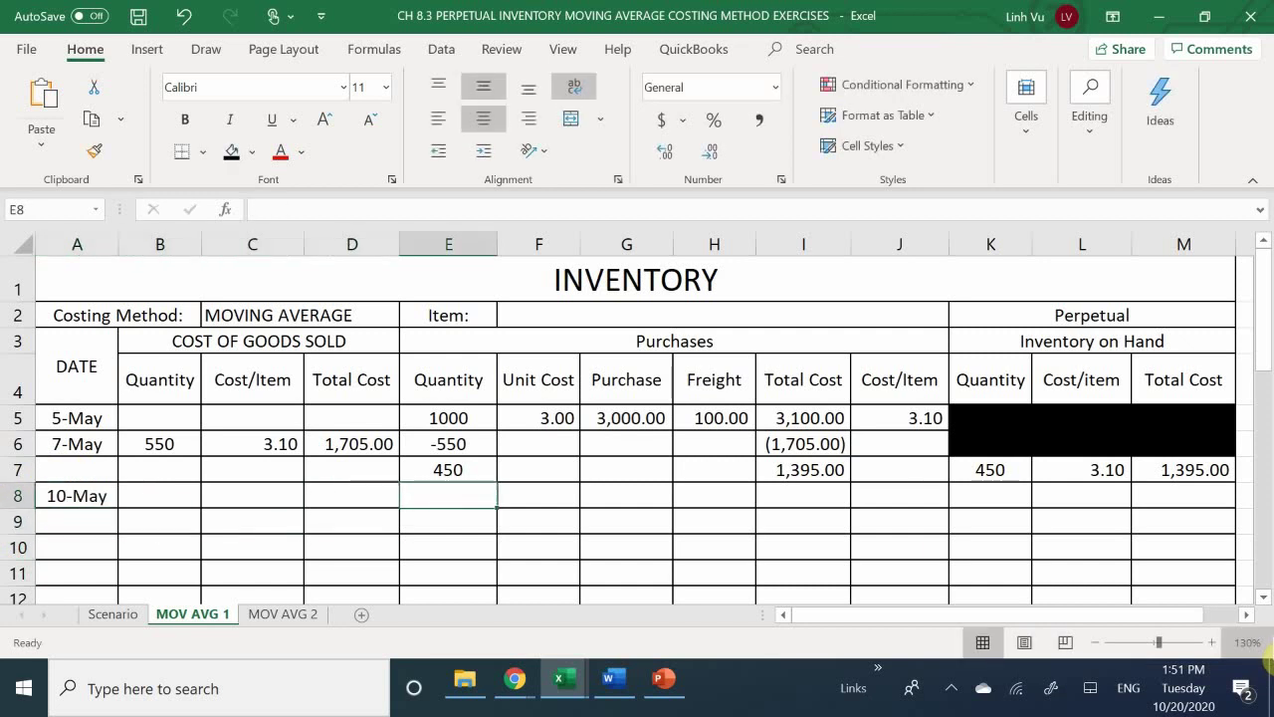
text(850)
key(Return)
key(Right)
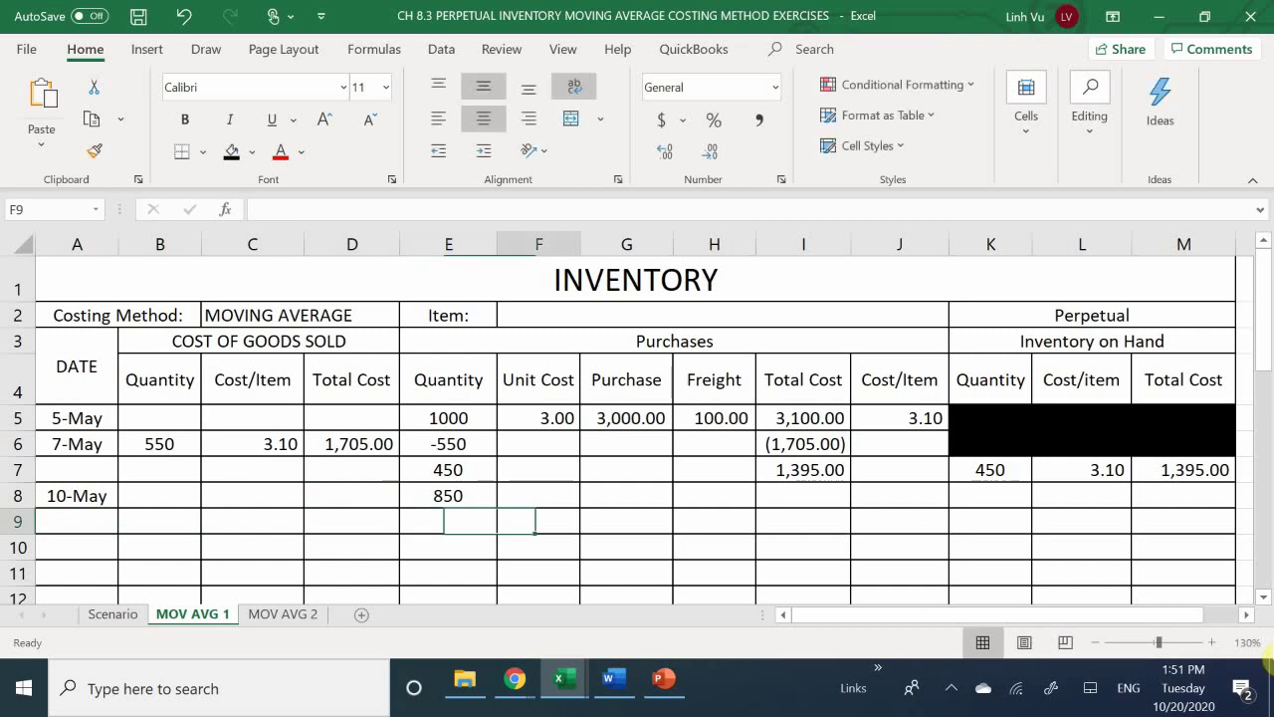
key(Up)
text(3.25)
key(Return)
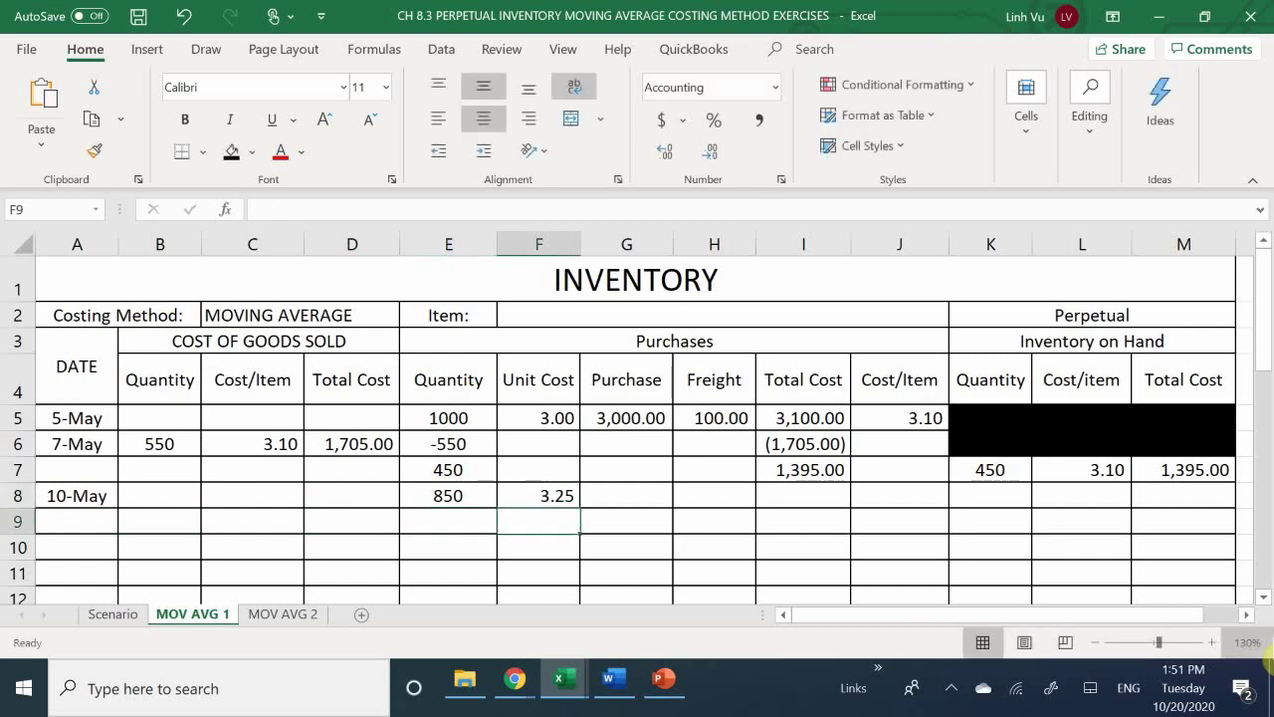
Calculate the 10 May purchase amount in G8 with =E8*F8.
key(Right)
key(Up)
text(=)
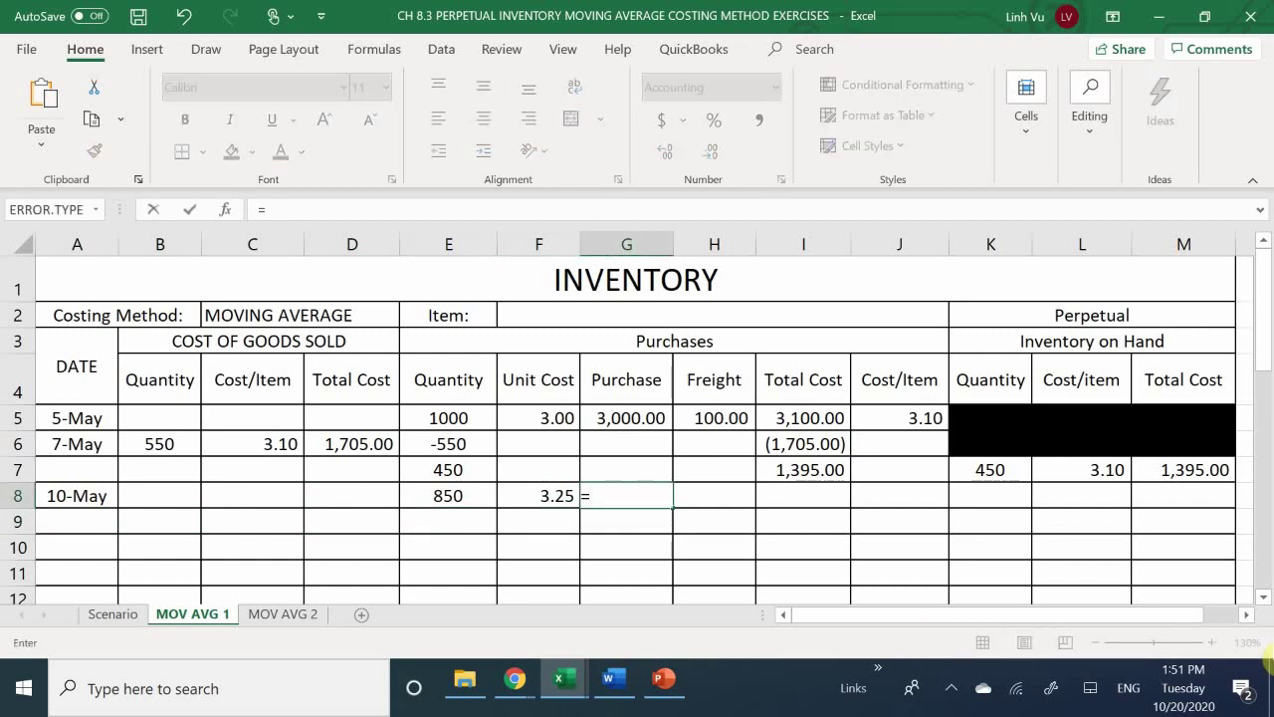
key(Left)
key(Left)
text(*)
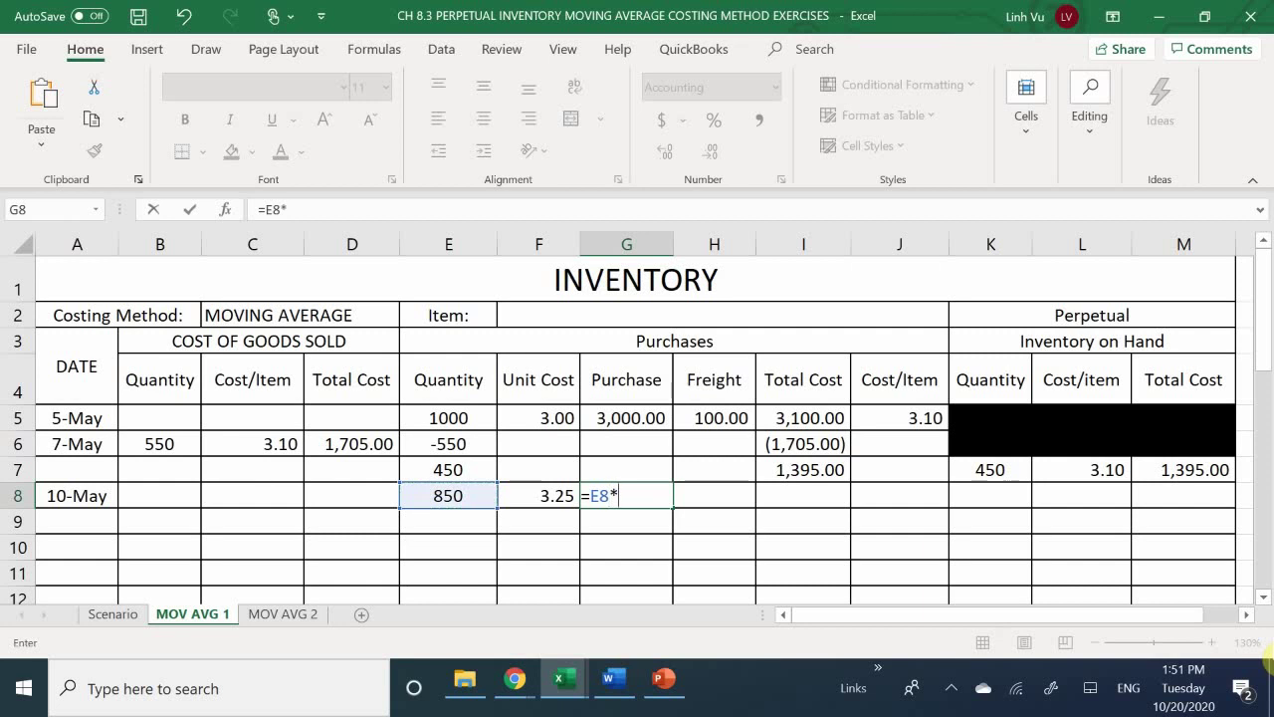
key(Left)
key(Return)
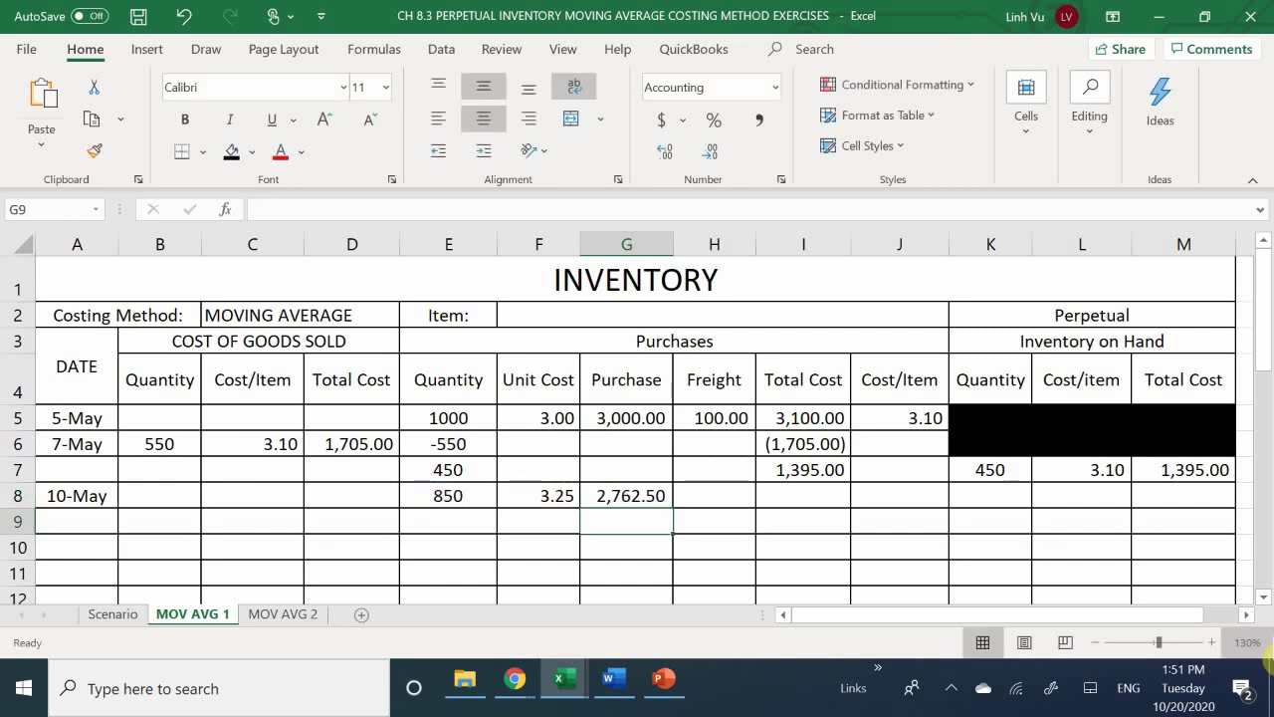
Enter the 10 May freight cost of 75 in H8.
key(Right)
key(Up)
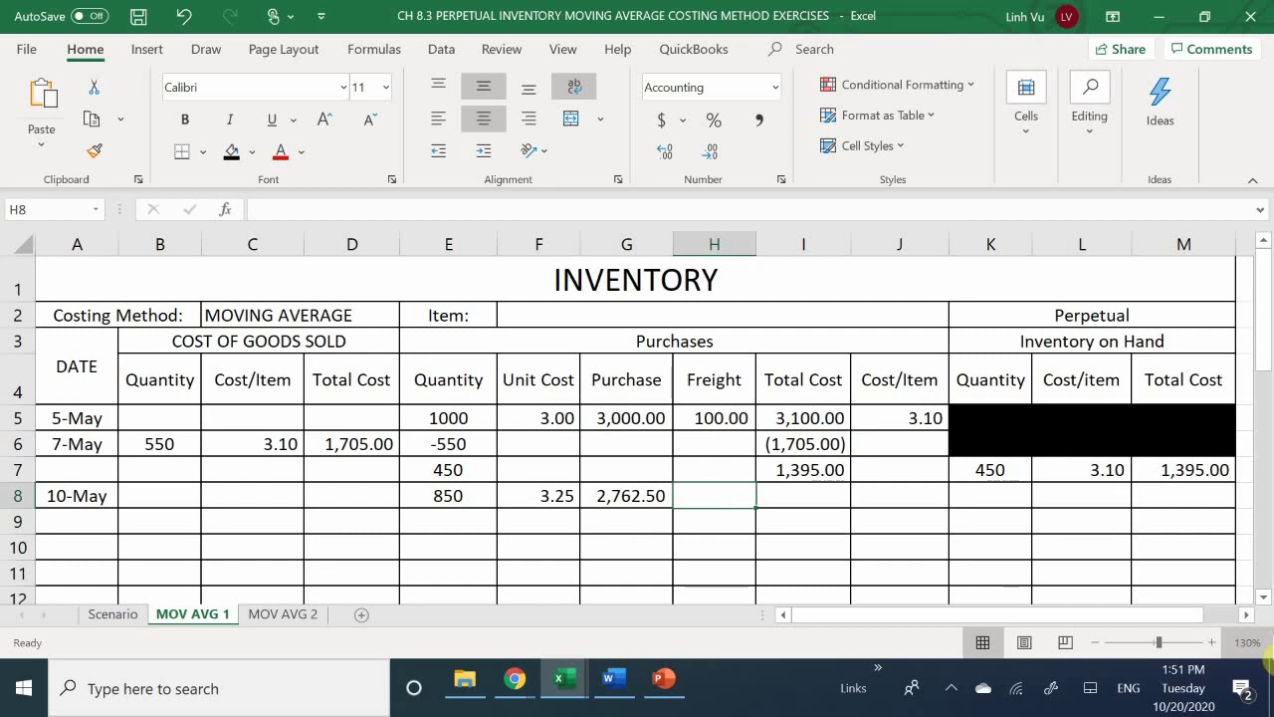
text(75)
key(Return)
Calculate the 10 May total cost including freight in I8 with =G8+H8.
key(Right)
key(Up)
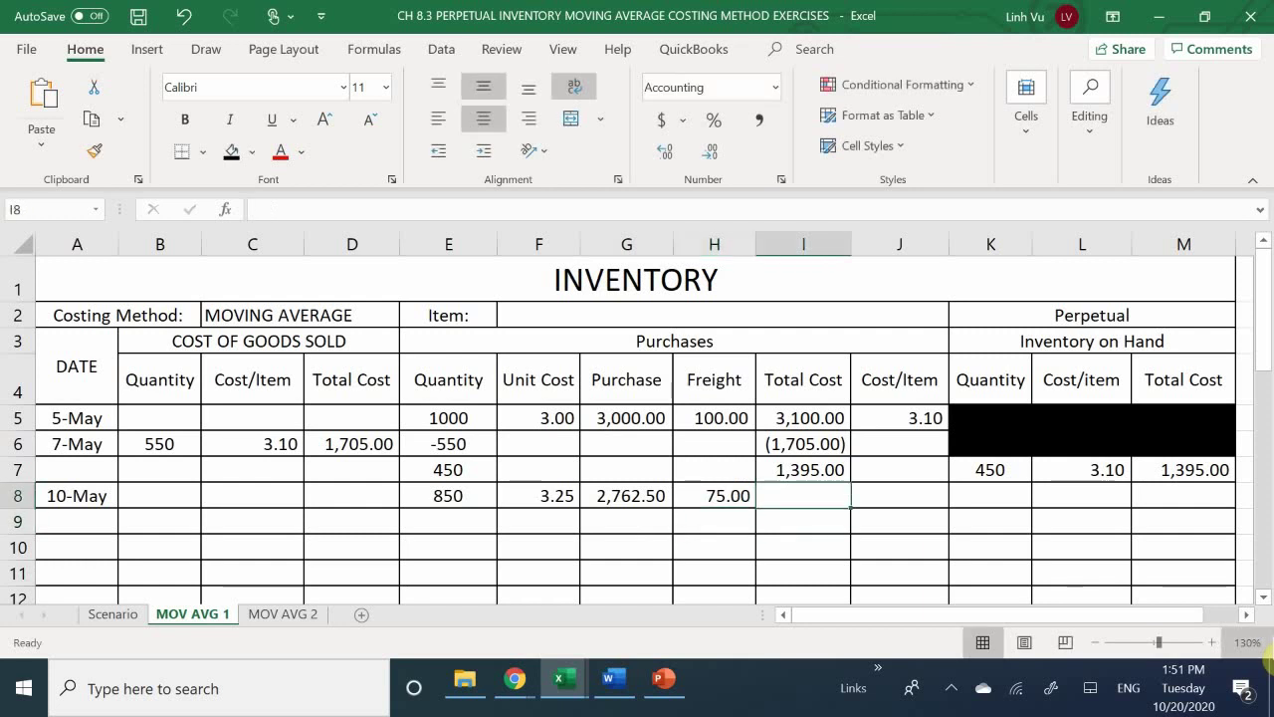
text(=)
key(Left)
key(Left)
text(+)
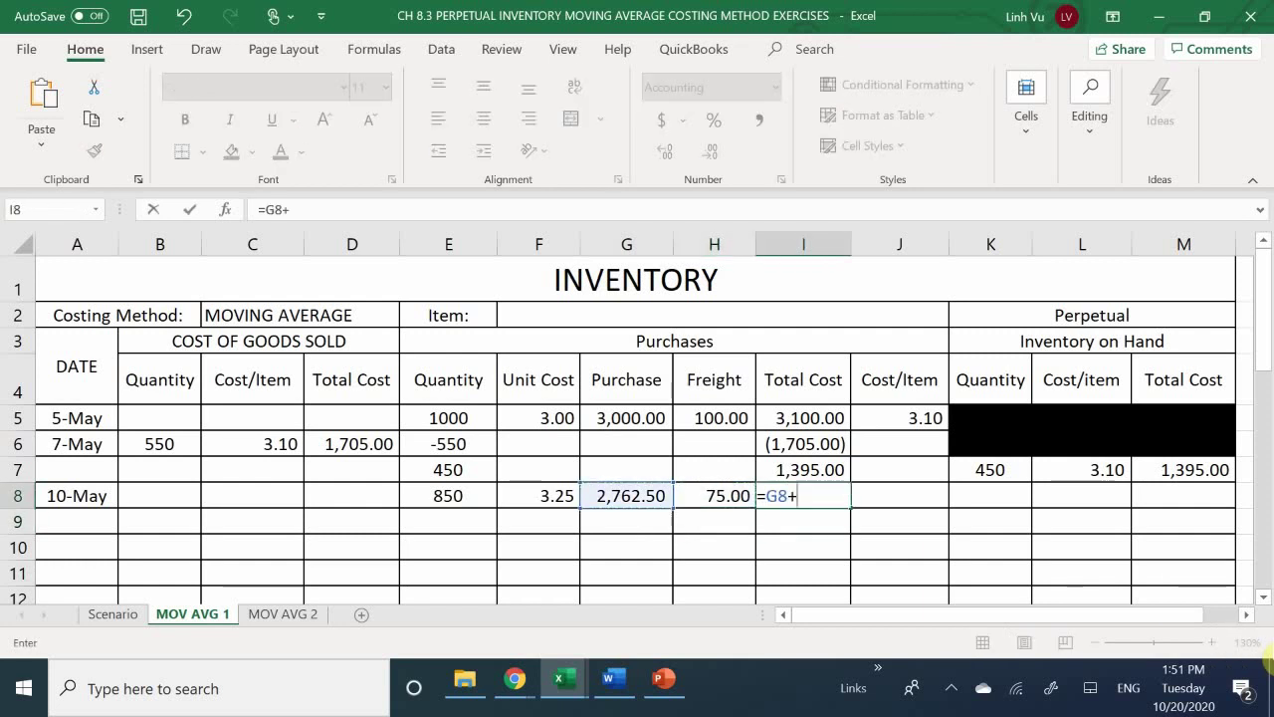
key(Left)
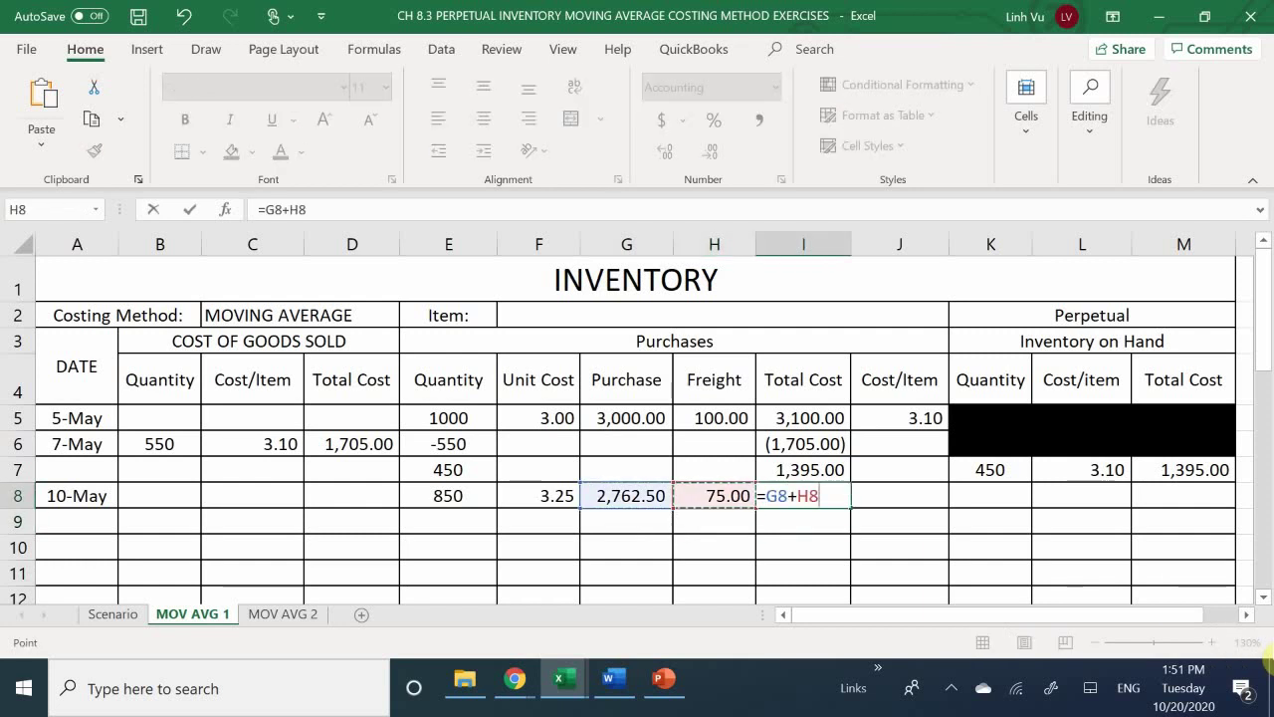
key(Return)
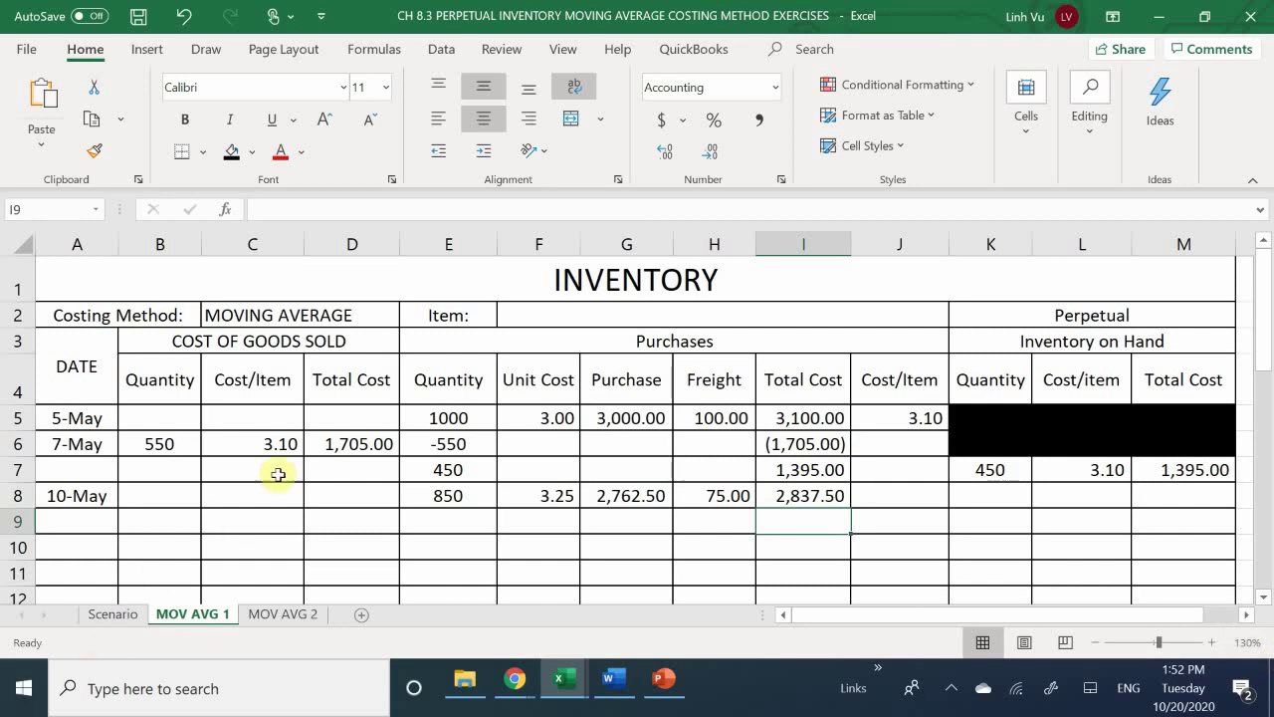
Calculate the combined quantity after the 10 May purchase in E9 with =E7+E8.
click(436, 521)
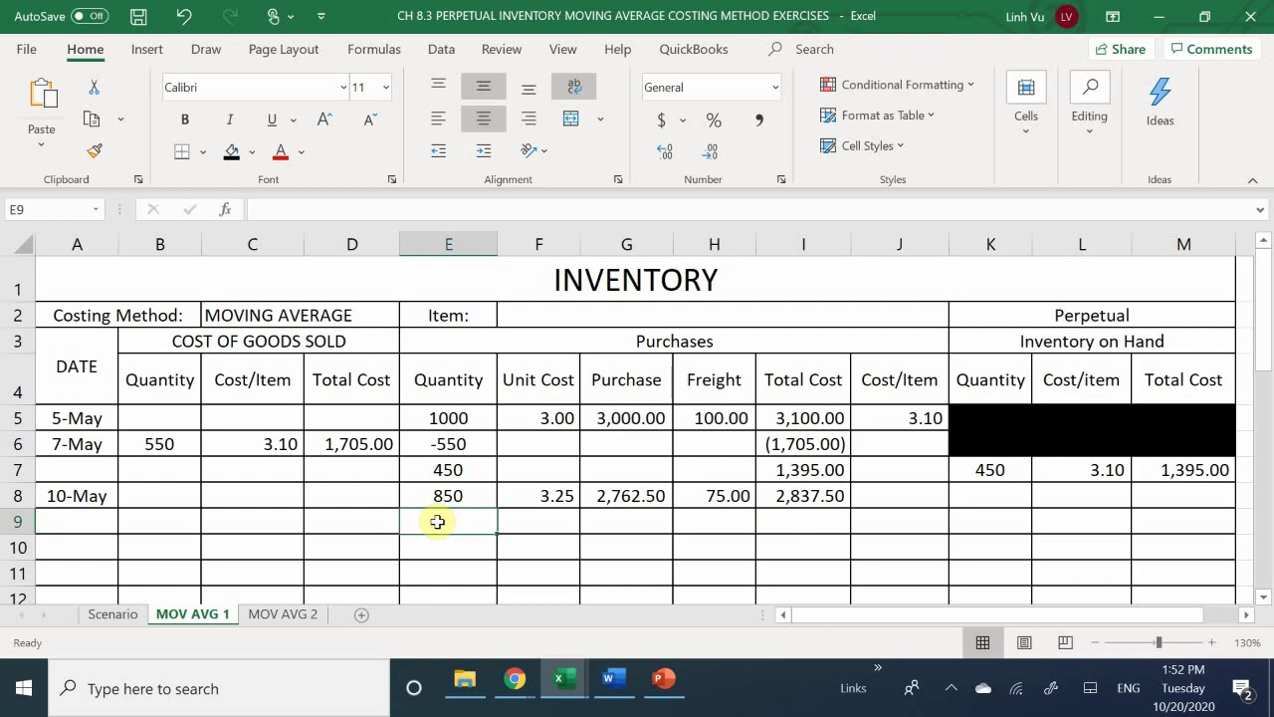
text(=)
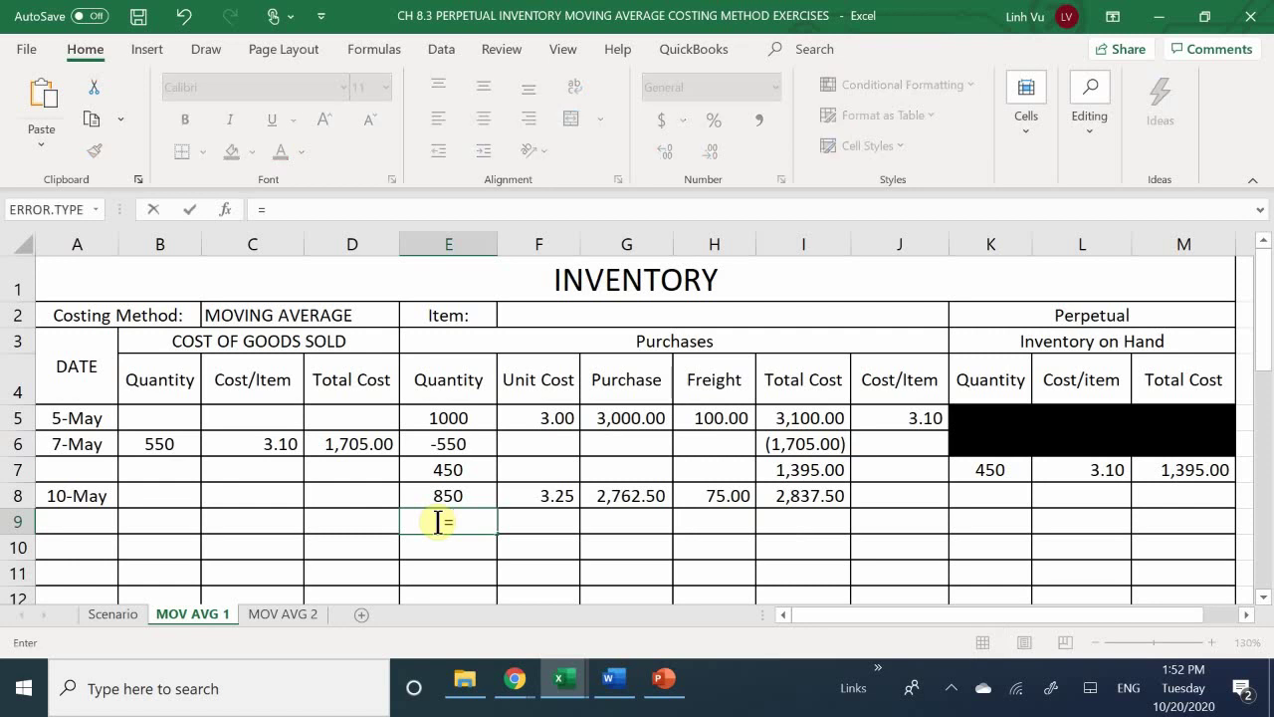
key(Up)
key(Up)
text(+)
key(Up)
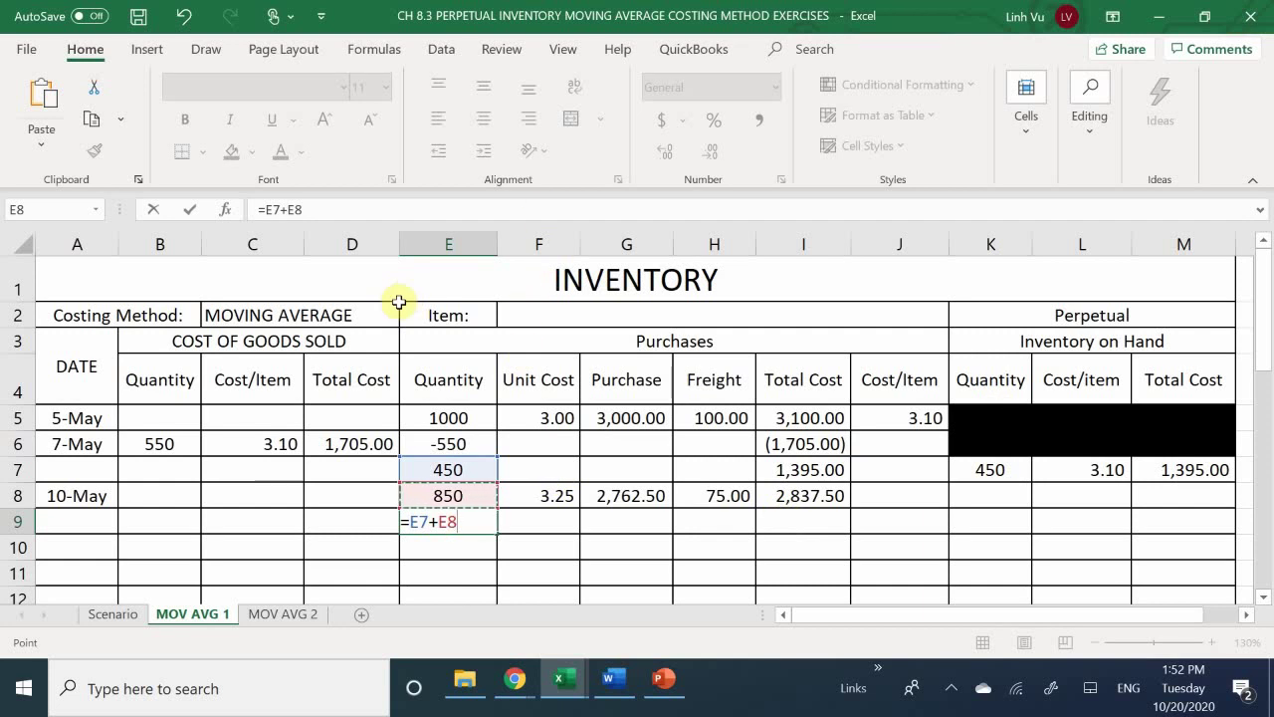
key(Return)
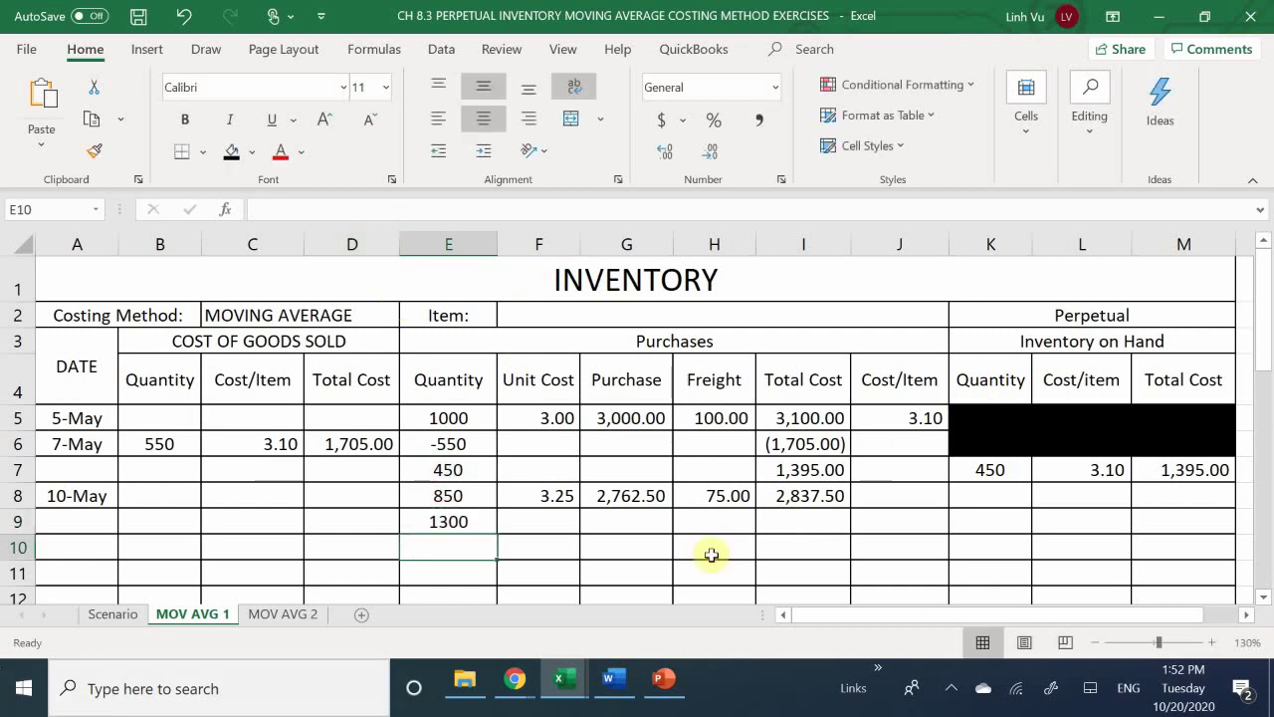
Calculate the combined total cost after the 10 May purchase in I9 with =I7+I8.
click(811, 521)
text(=)
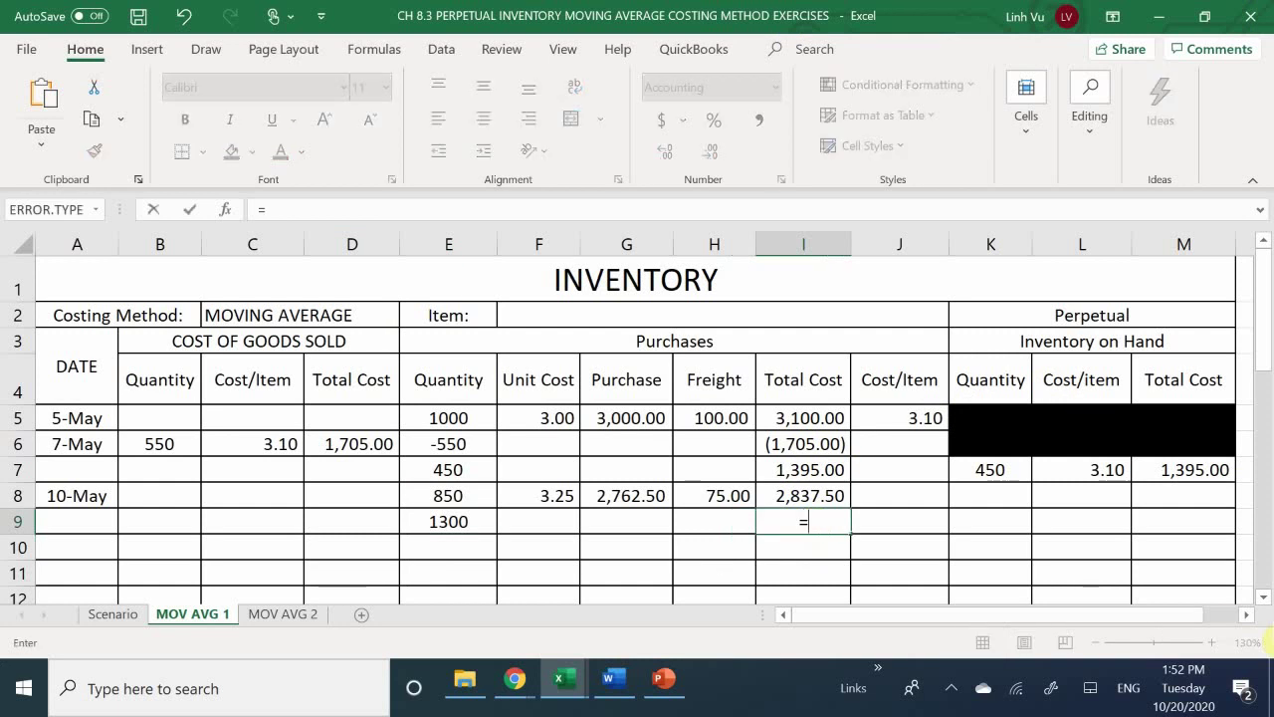
key(Up)
key(Up)
text(+)
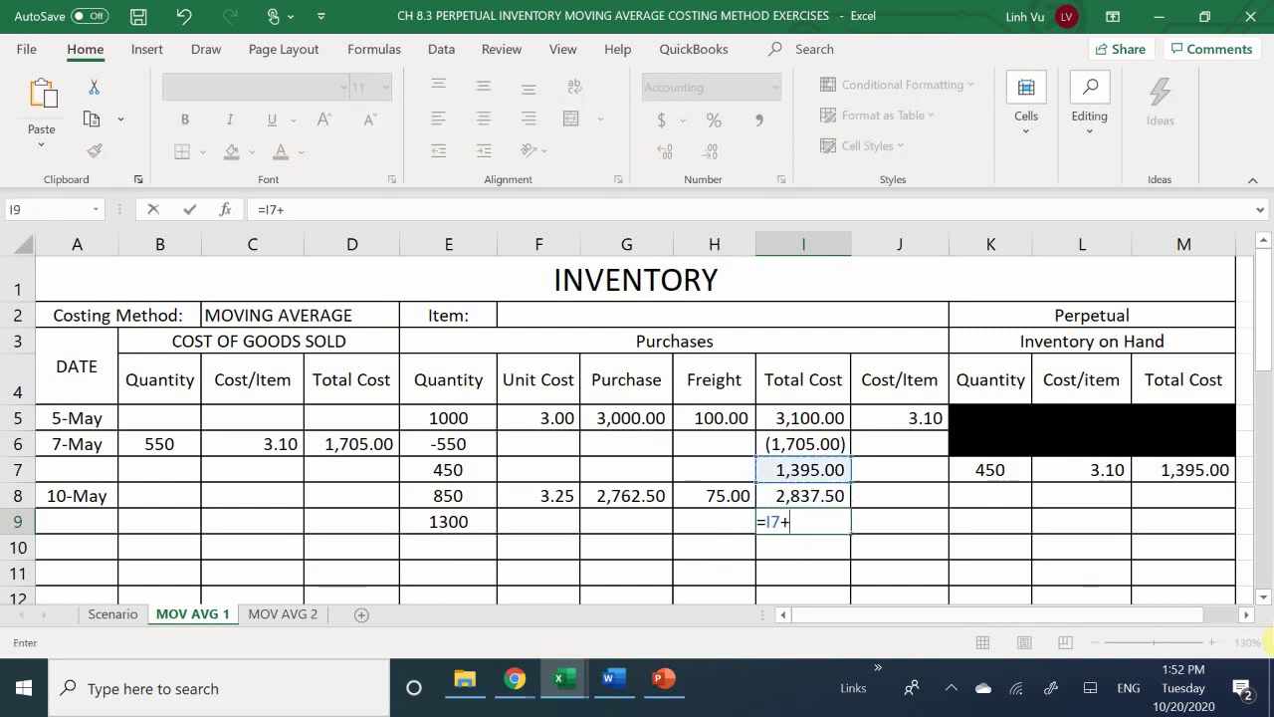
click(803, 494)
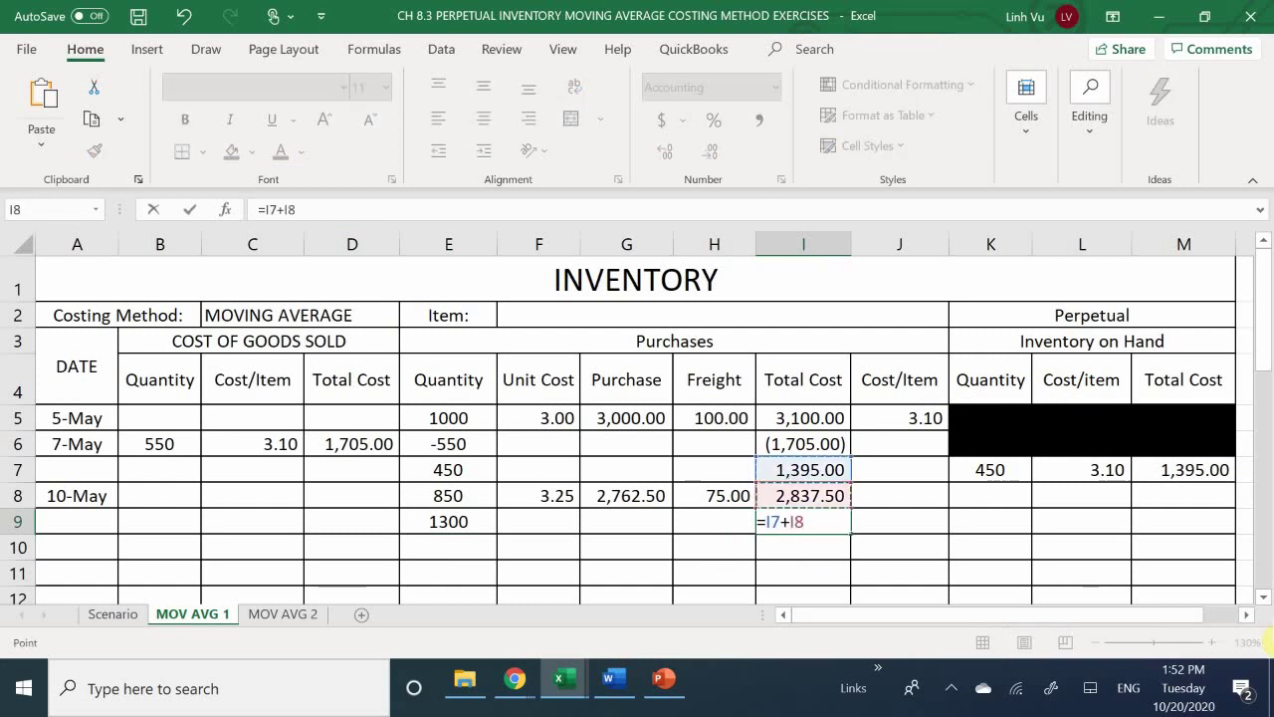
key(Return)
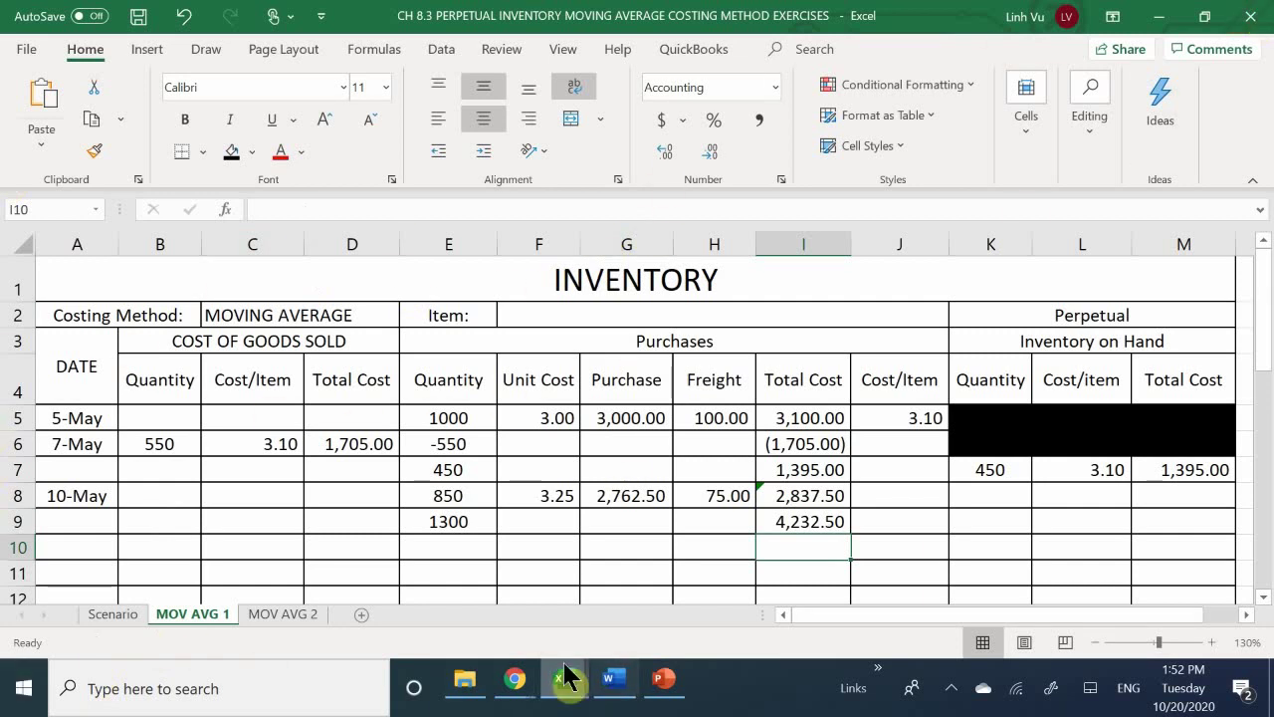
Link the Inventory on Hand quantity in K9 to the combined quantity with =E9.
mouse_move(510, 687)
mouse_move(446, 622)
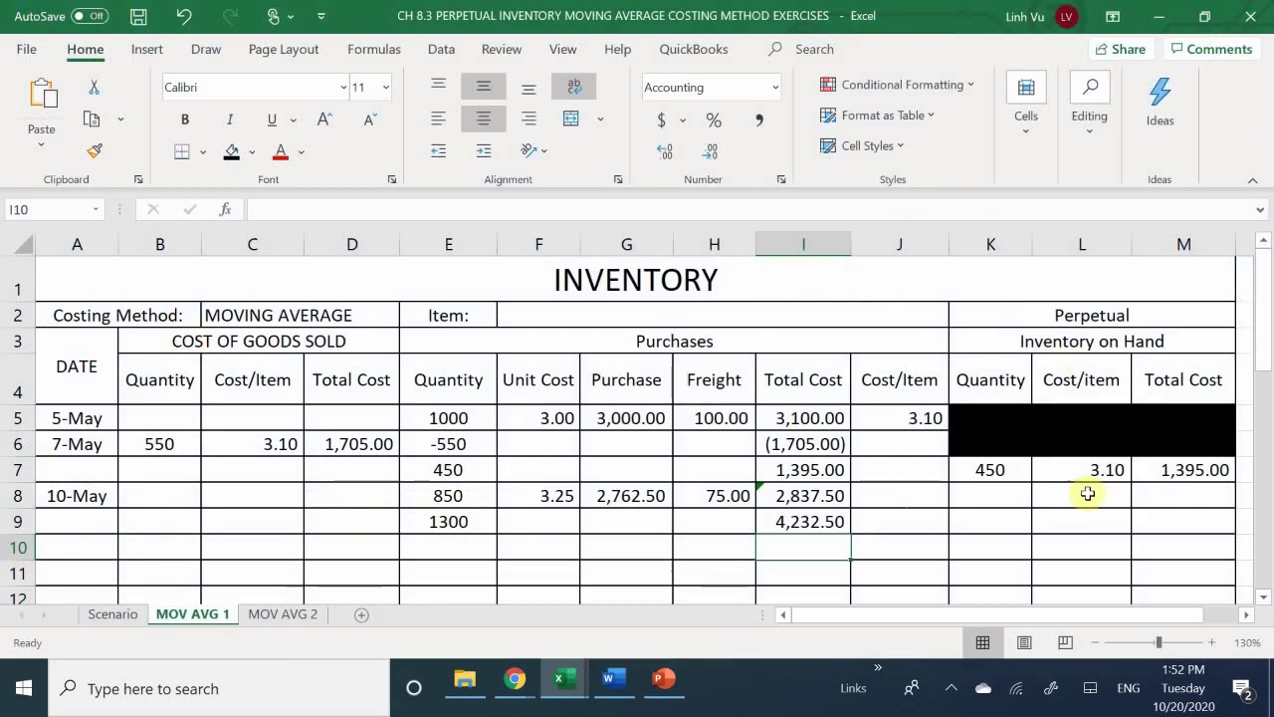
click(1007, 498)
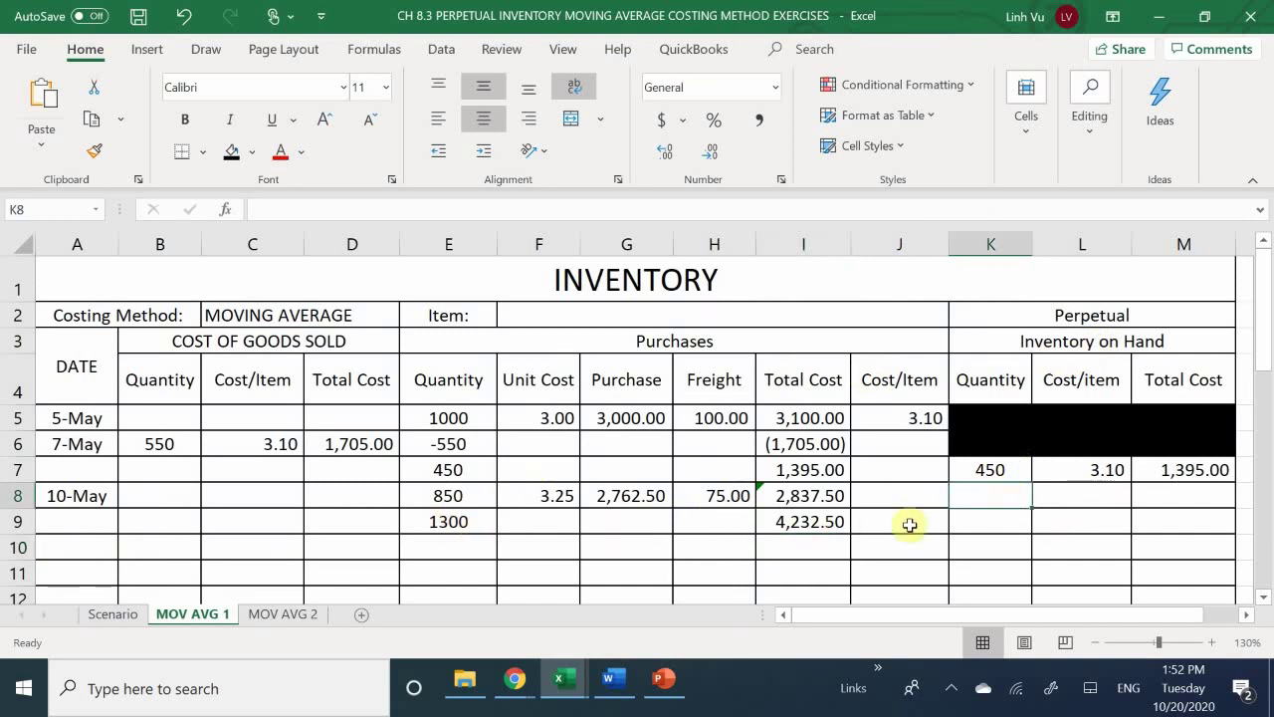
click(988, 523)
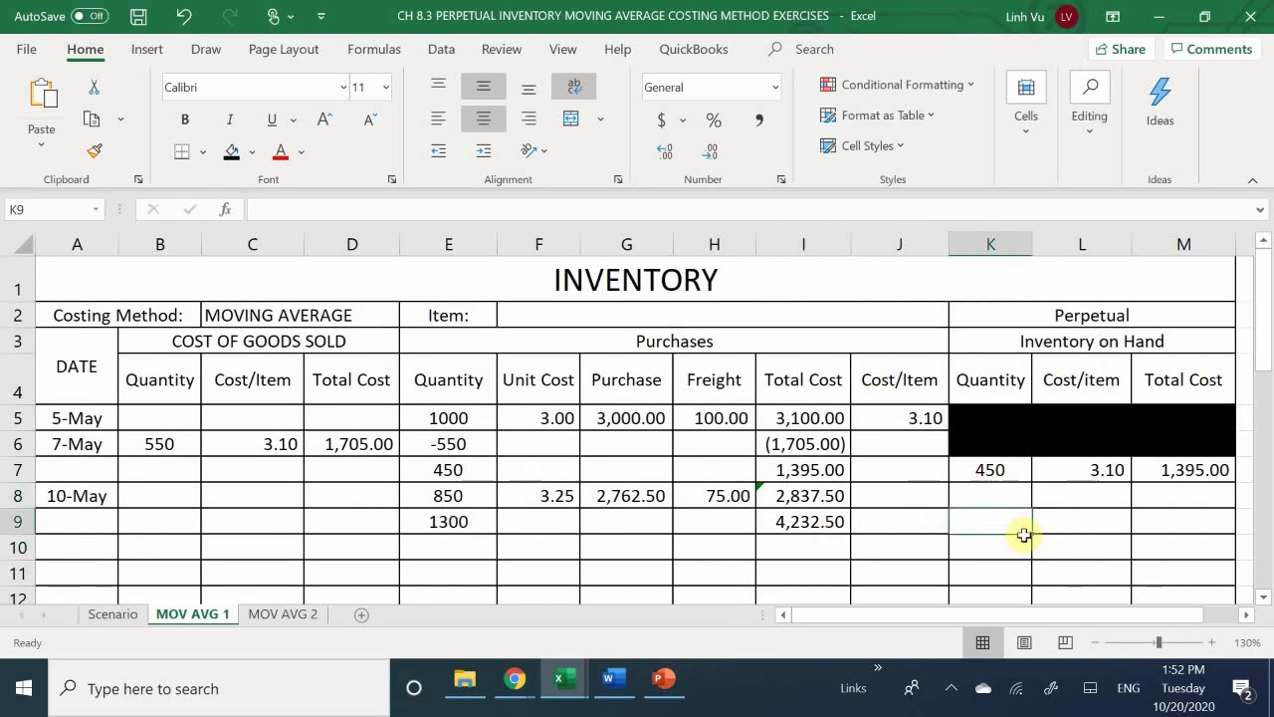
click(887, 527)
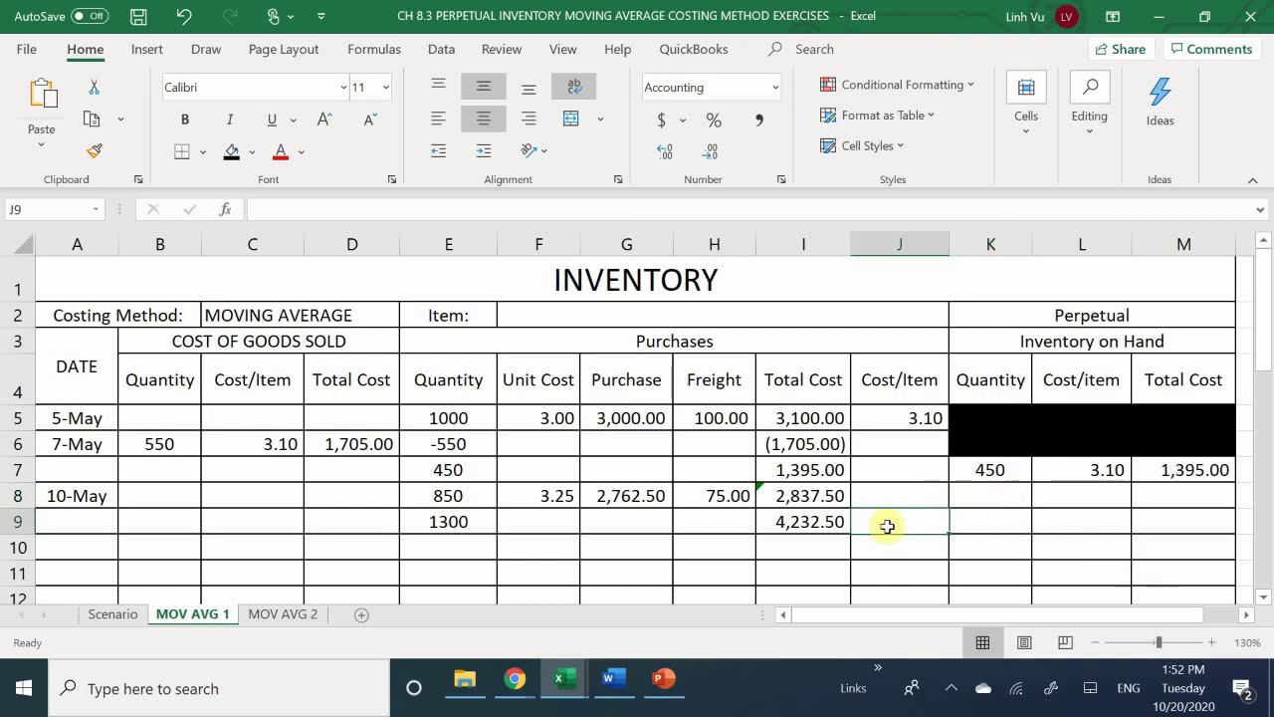
click(999, 524)
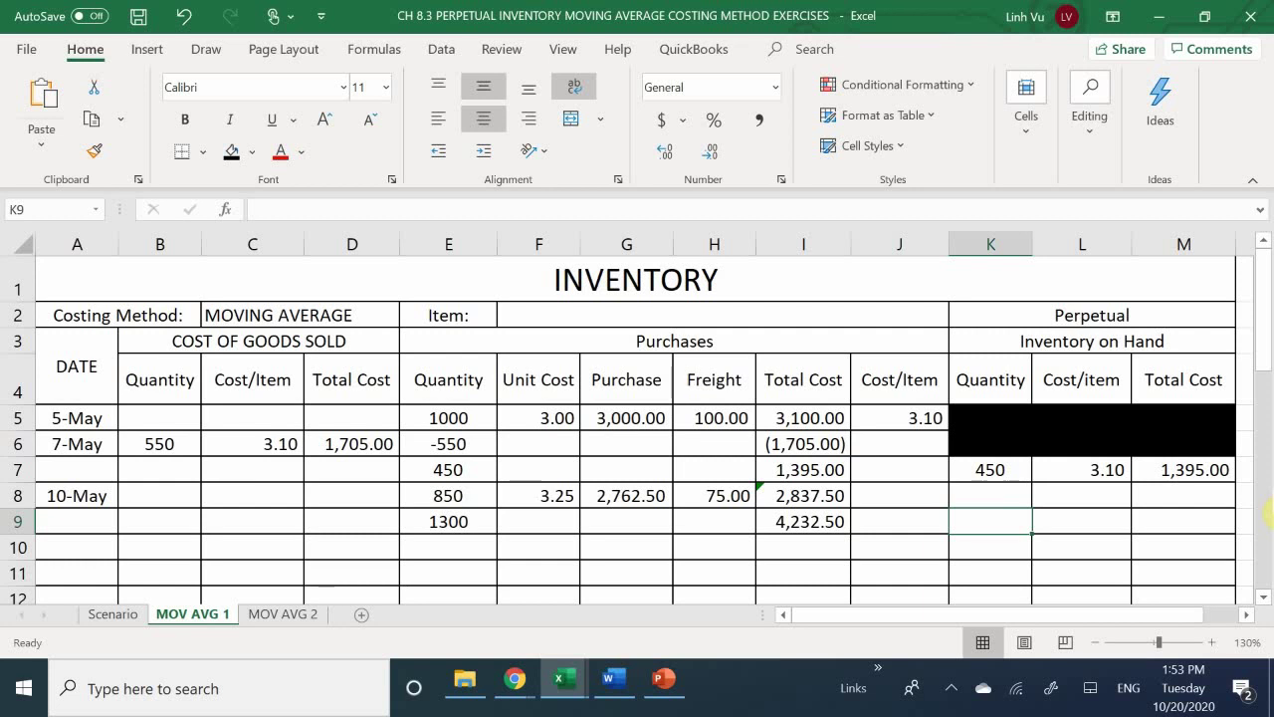
text(=)
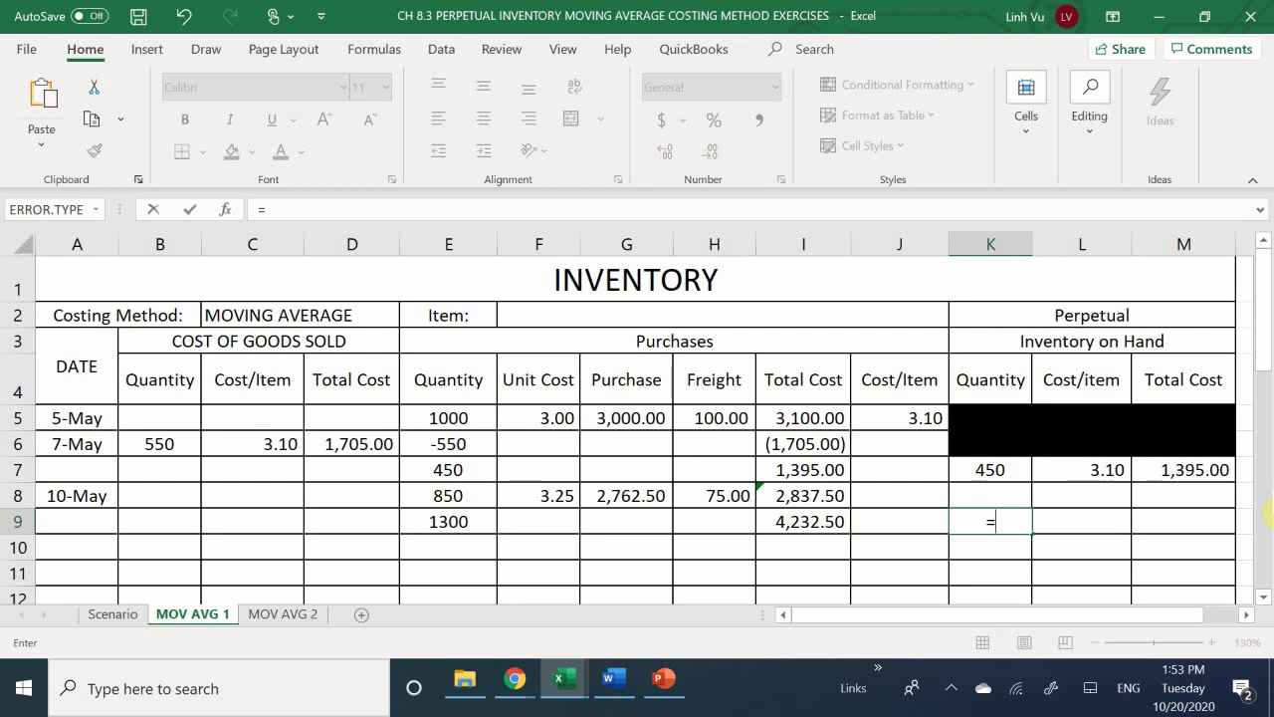
key(Left)
key(Left)
key(Left)
key(Left)
key(Left)
key(Left)
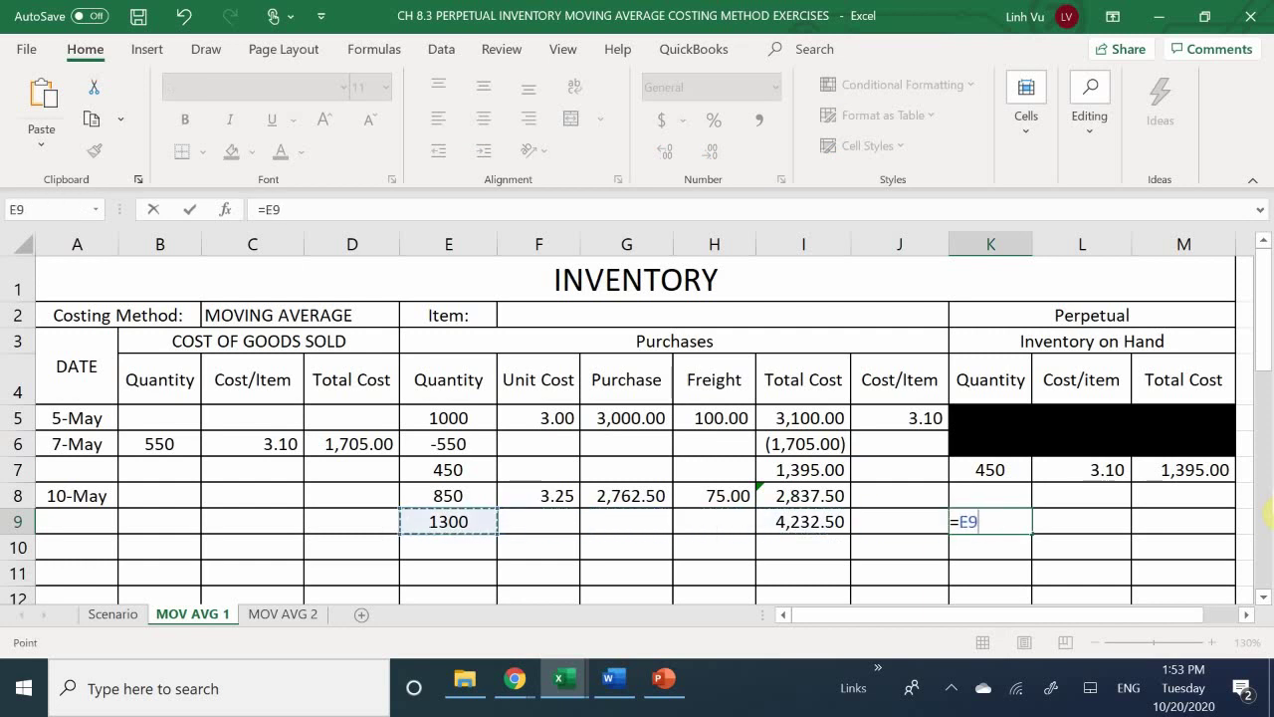
key(Return)
Link the Inventory on Hand total cost in M9 to the combined total cost with =I9.
key(Right)
key(Right)
key(Up)
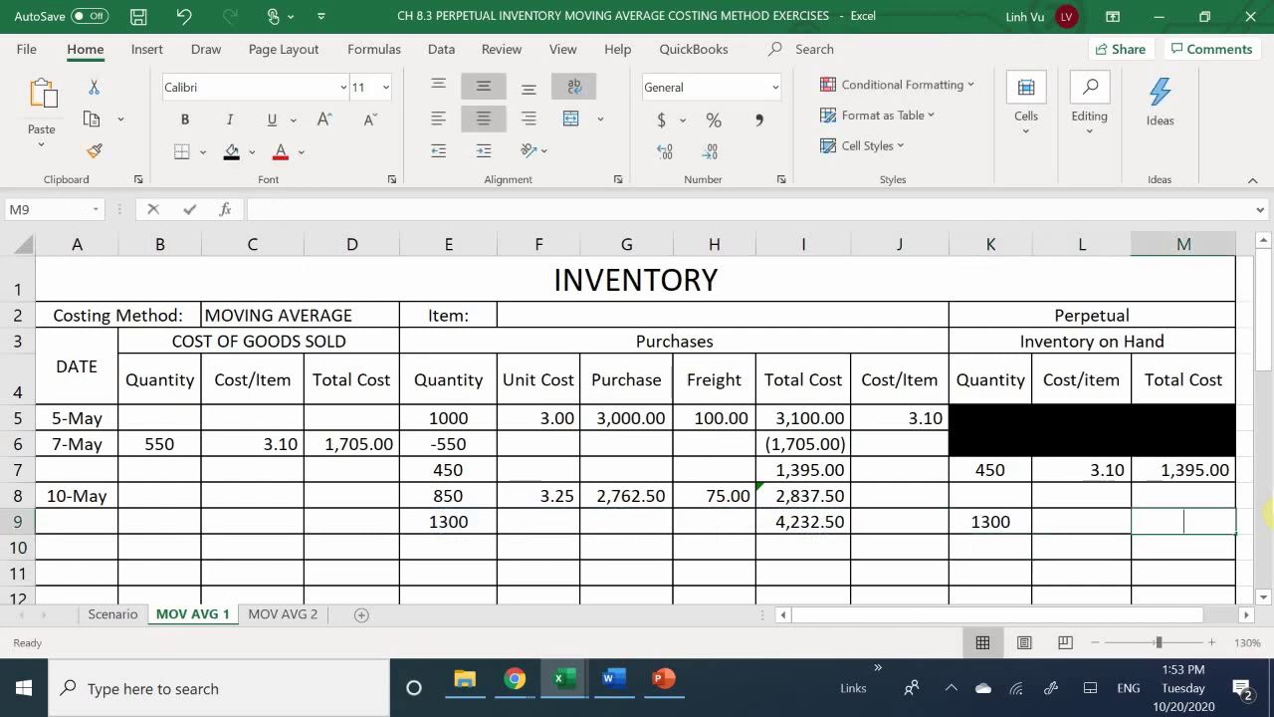
text(=)
key(Left)
key(Left)
key(Left)
key(Left)
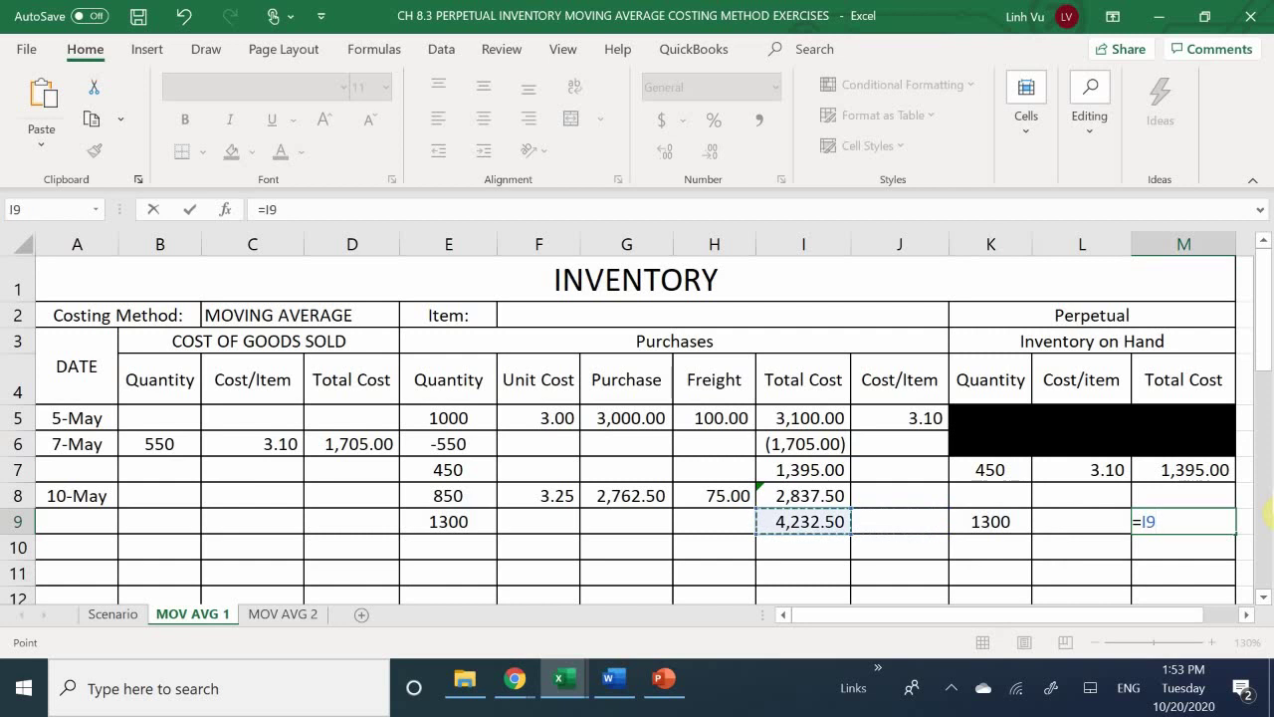
key(Return)
Calculate the new moving average cost per item in L9 with =M9/K9.
key(Left)
key(Up)
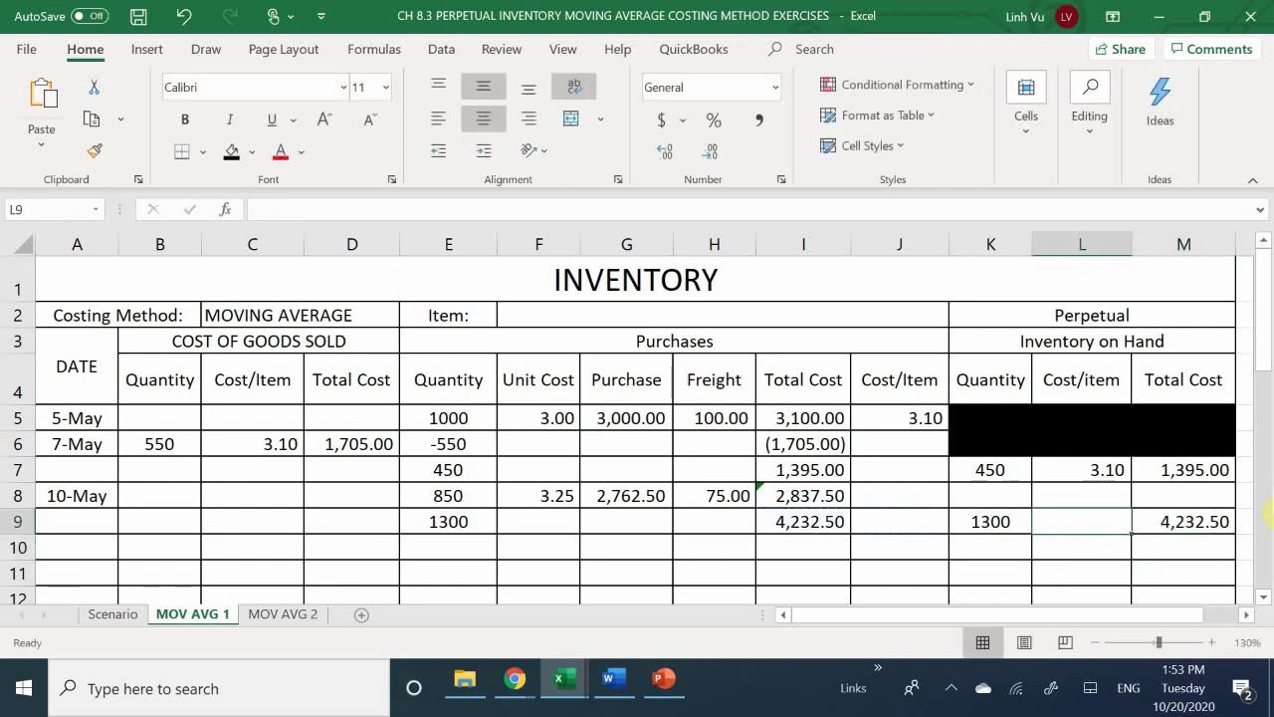
text(=)
key(Right)
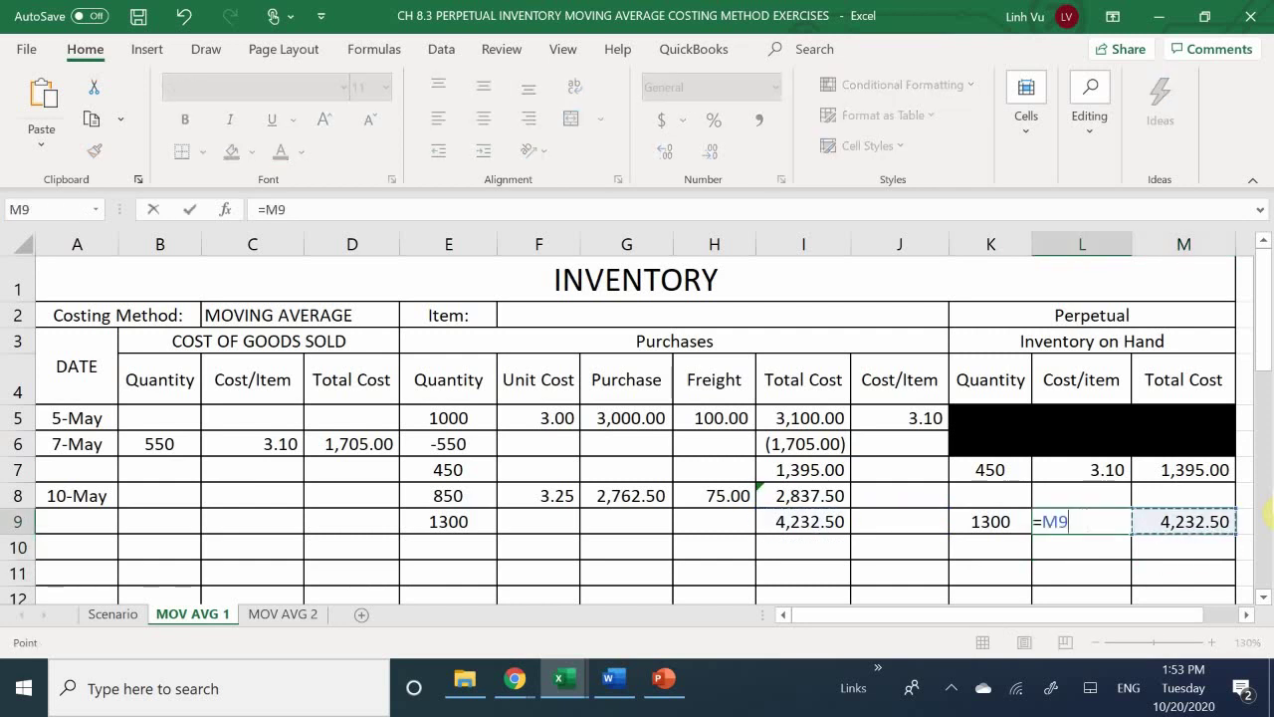
text(/)
key(Left)
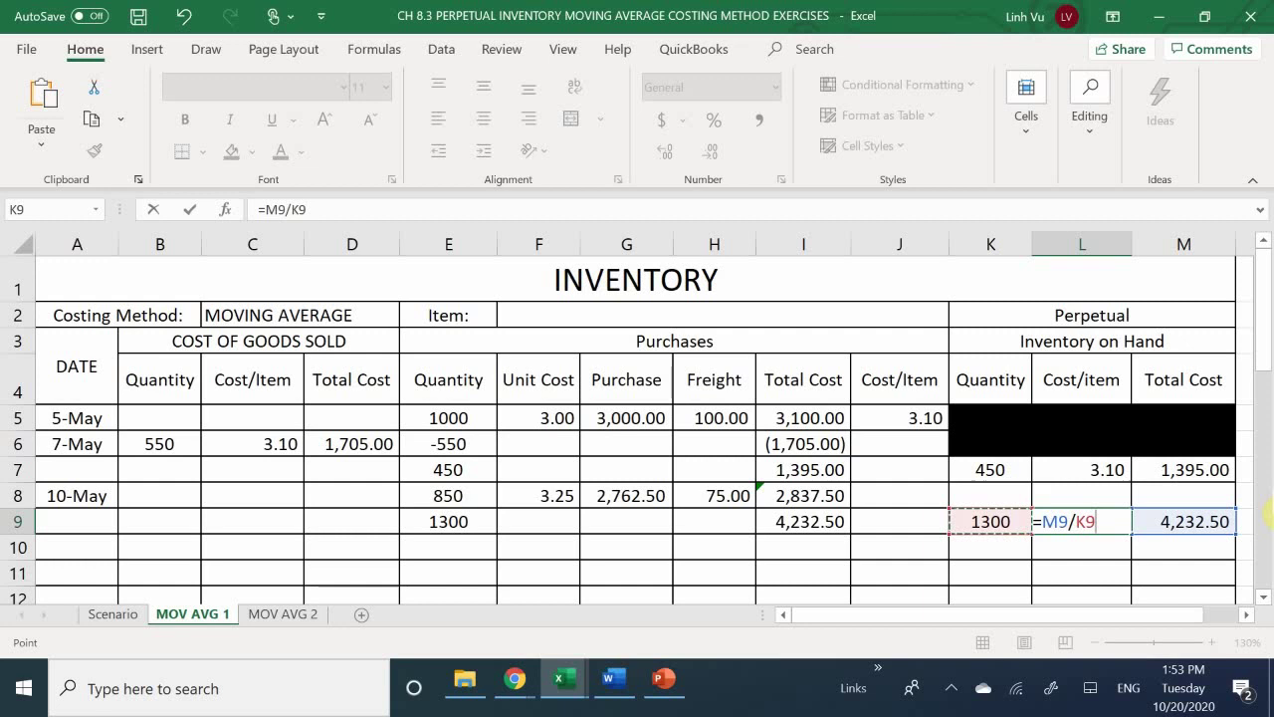
key(Return)
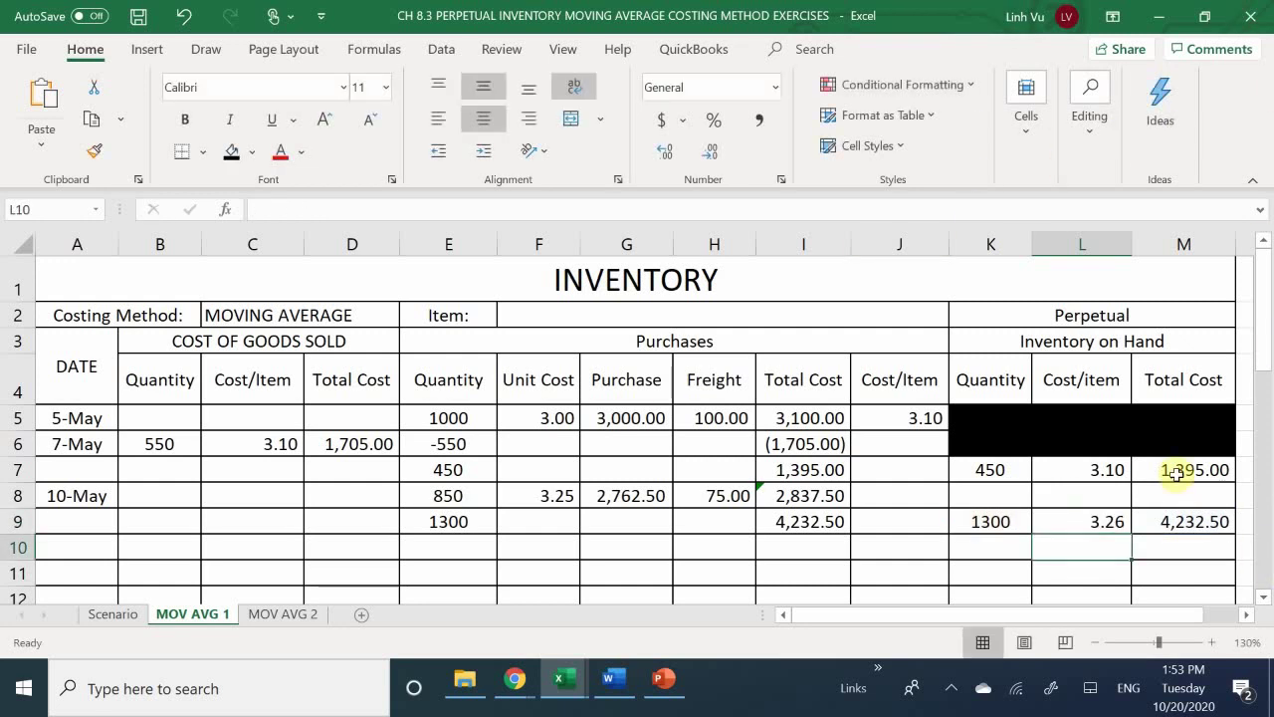
Increase the decimals shown for the moving average cost per item in L9 to seven places.
click(1067, 520)
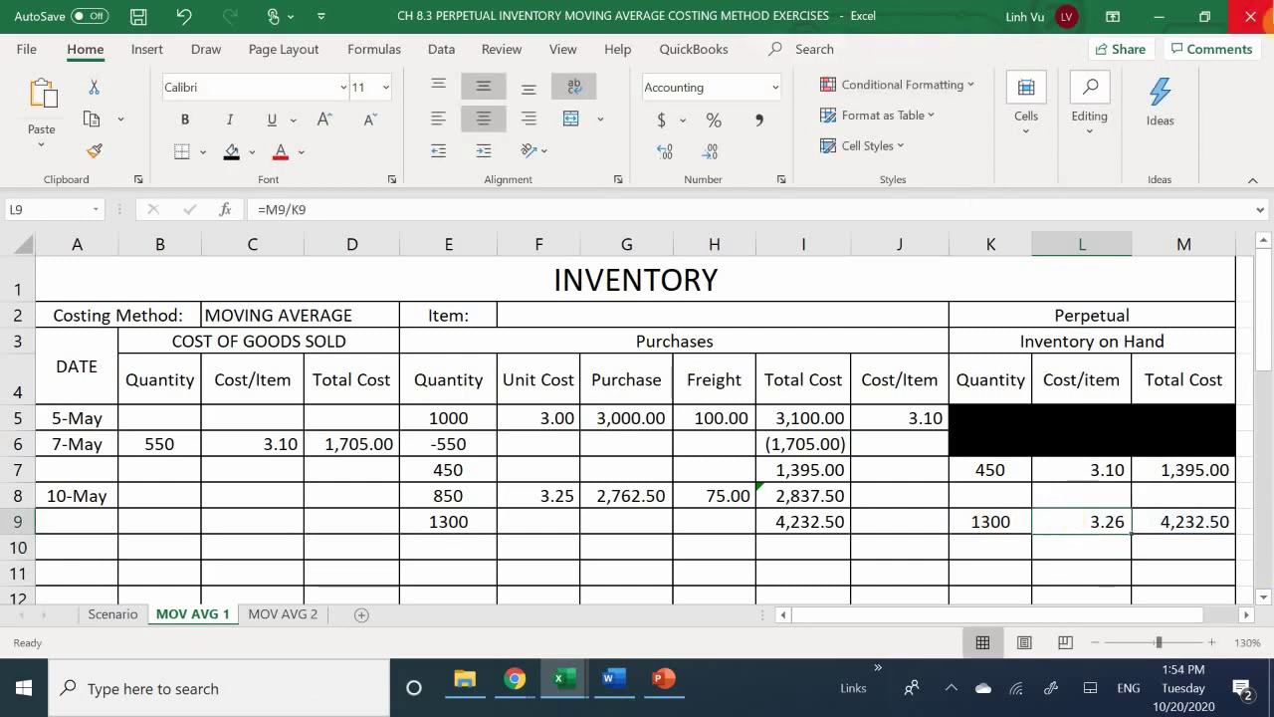
click(653, 156)
click(653, 155)
click(653, 155)
click(652, 155)
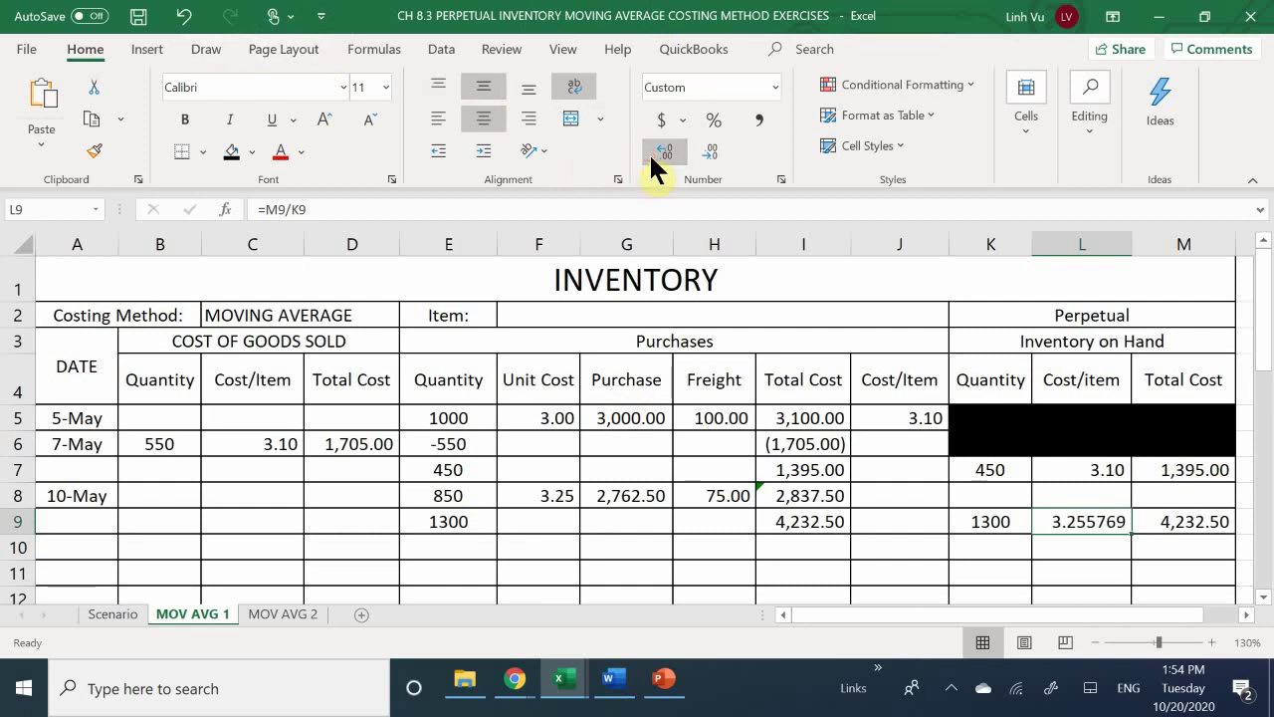
click(653, 156)
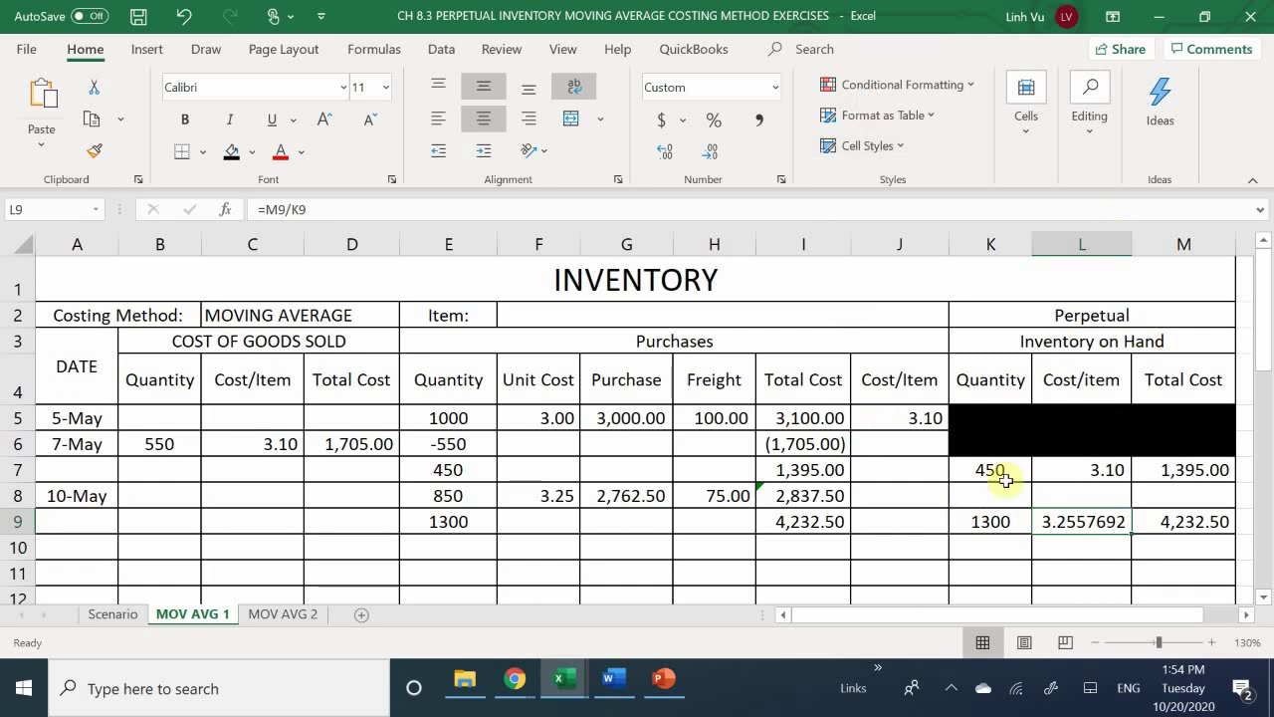
Fill the outdated Inventory on Hand cells K7:M8 with black.
drag(991, 466, 1191, 495)
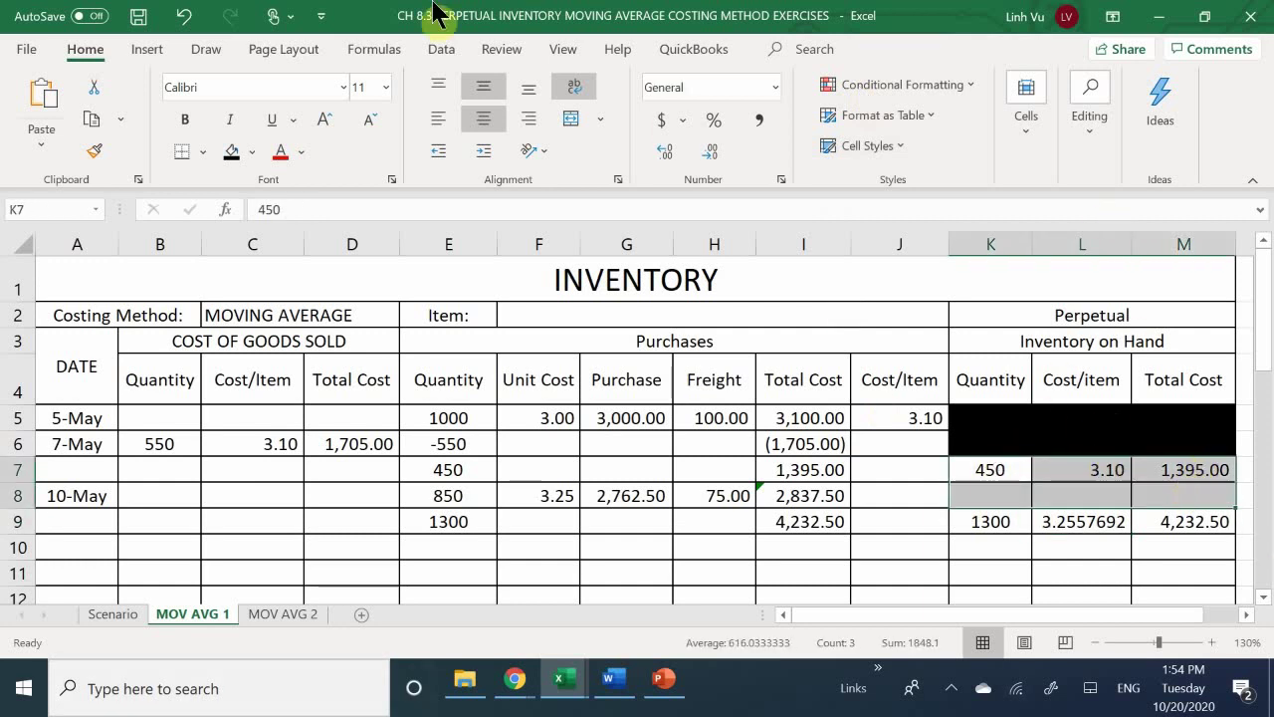
click(242, 159)
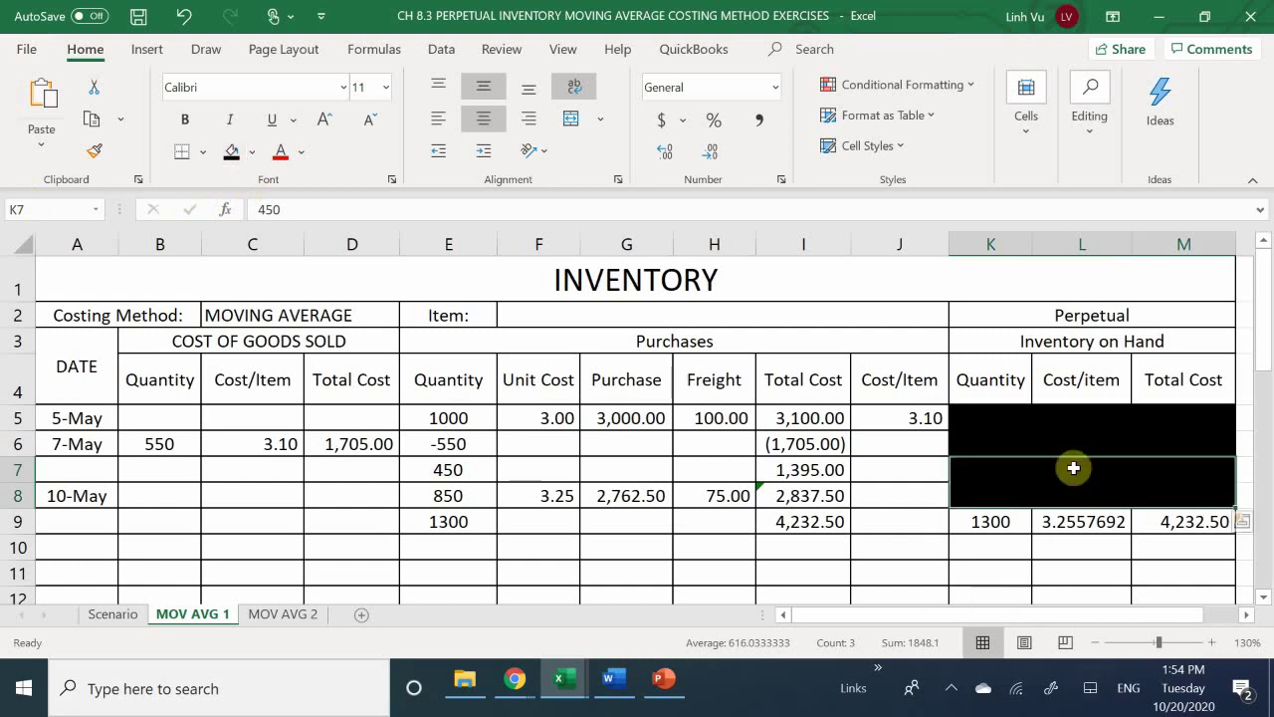
click(872, 524)
Review the transactions following 10 May in the Scenario sheet and return to the MOV AVG 1 sheet.
scroll(922, 444, down, 1)
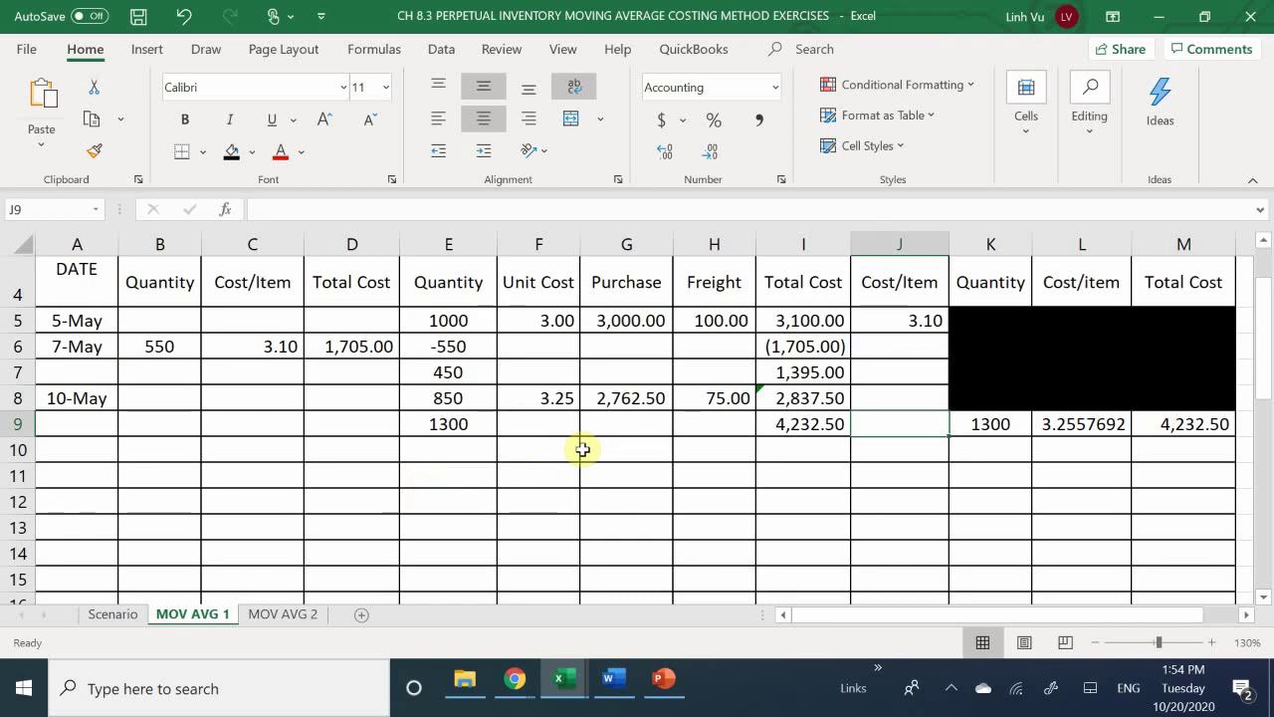
scroll(583, 450, down, 6)
scroll(582, 450, up, 7)
scroll(577, 447, down, 6)
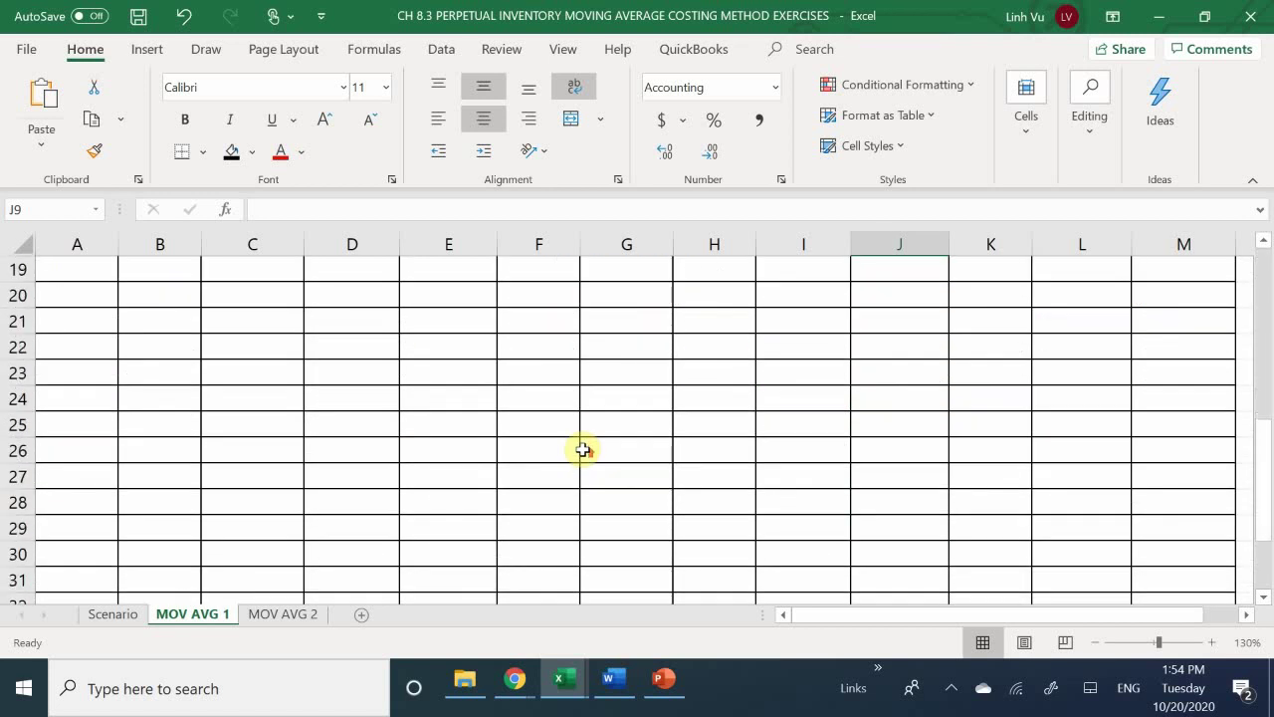
scroll(577, 447, up, 5)
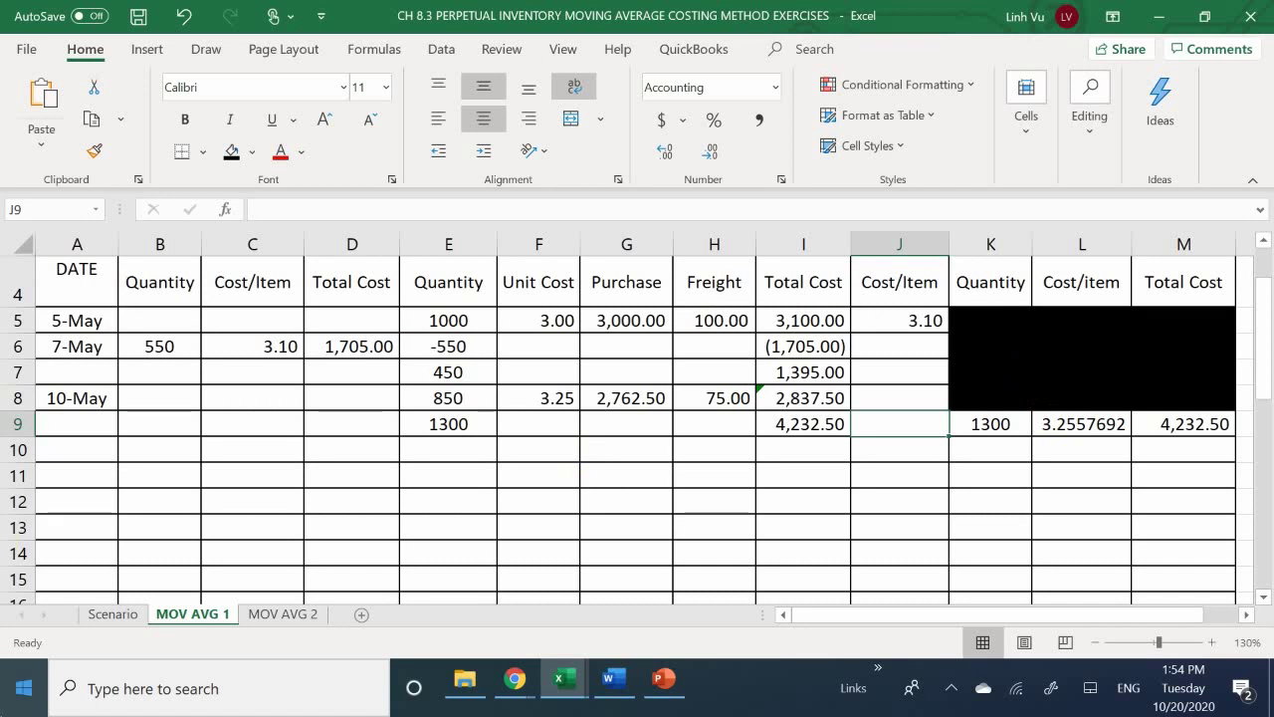
click(112, 614)
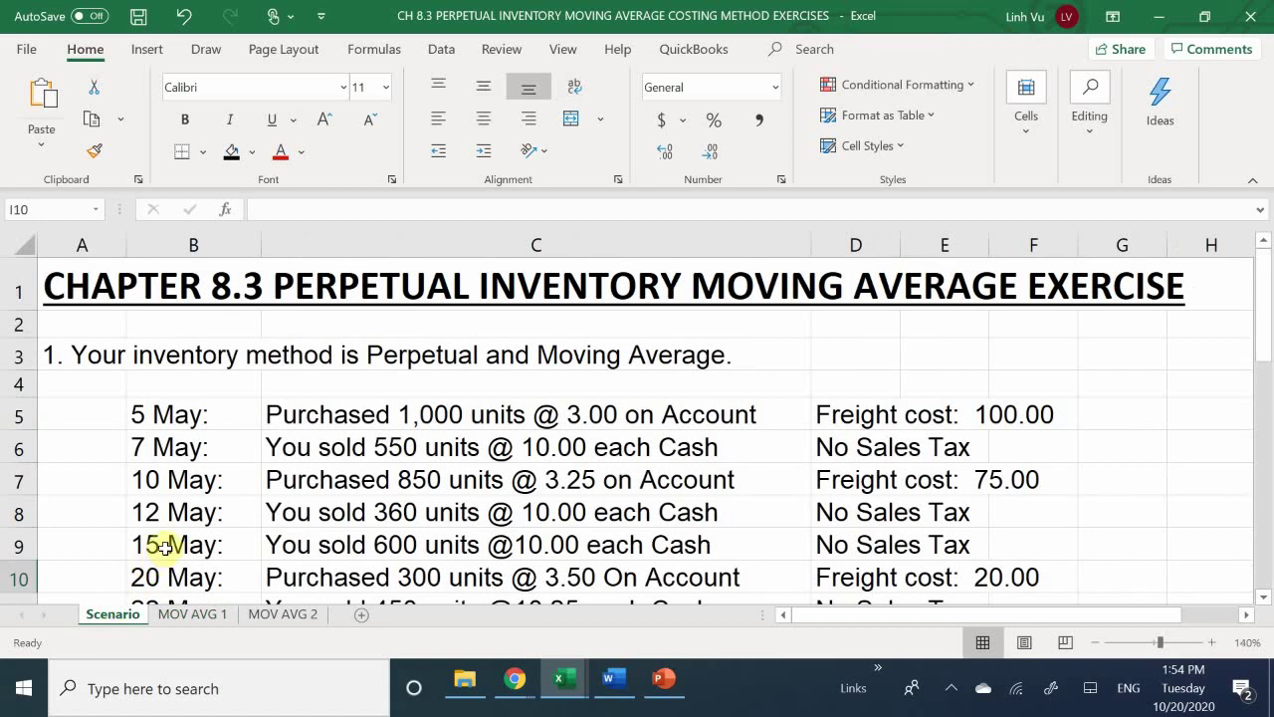
scroll(165, 547, down, 1)
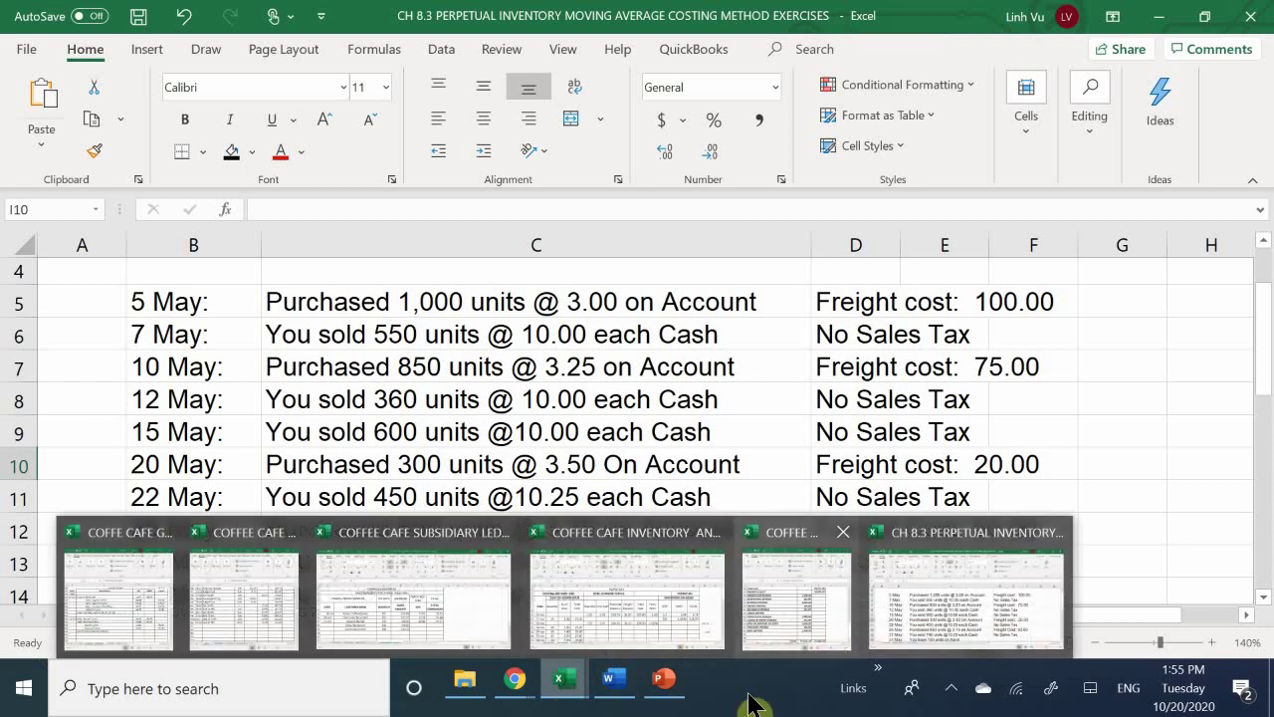
mouse_move(597, 686)
mouse_move(559, 678)
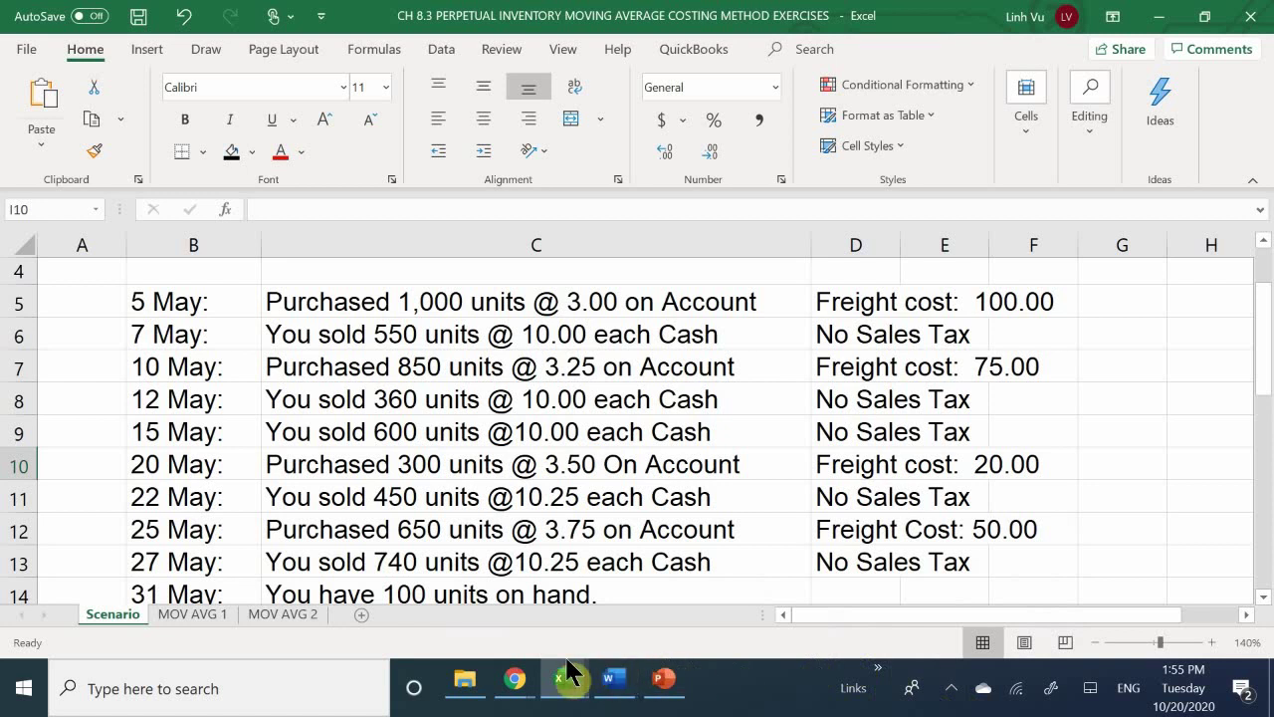
click(194, 619)
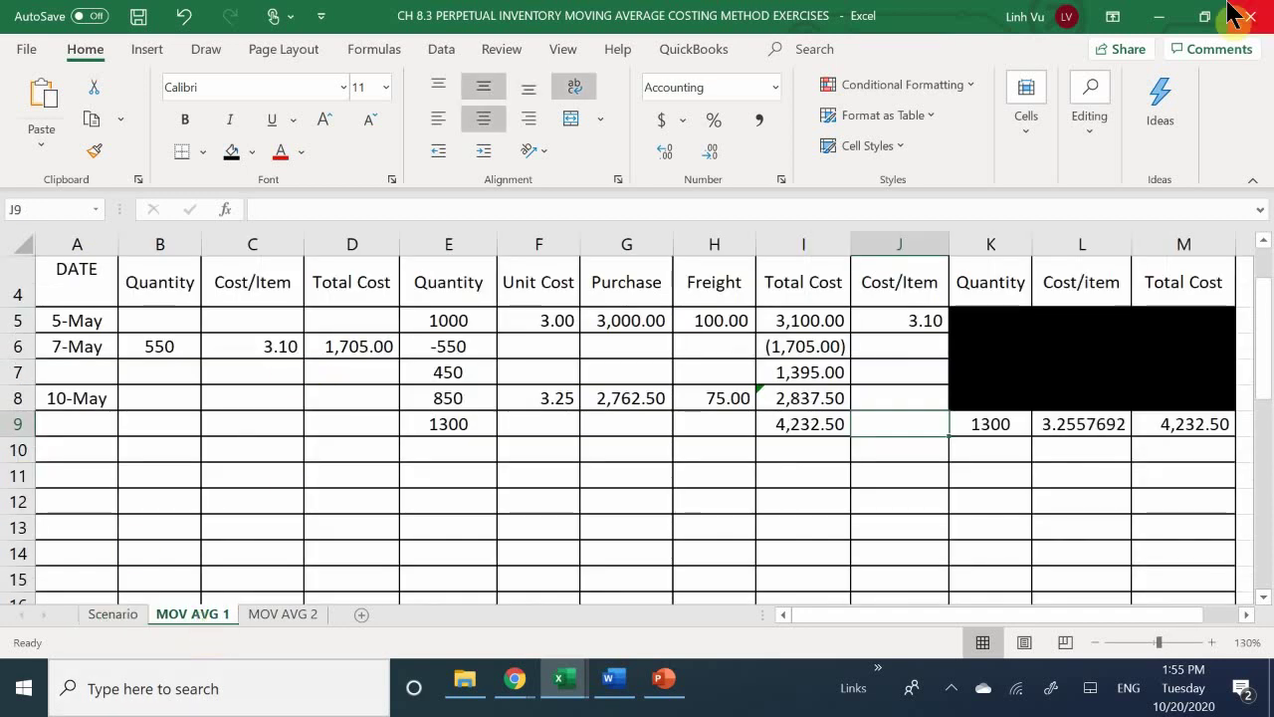
Enter the date 5/12 in A10 and the sold quantity 360 in B10.
click(80, 454)
text(5/)
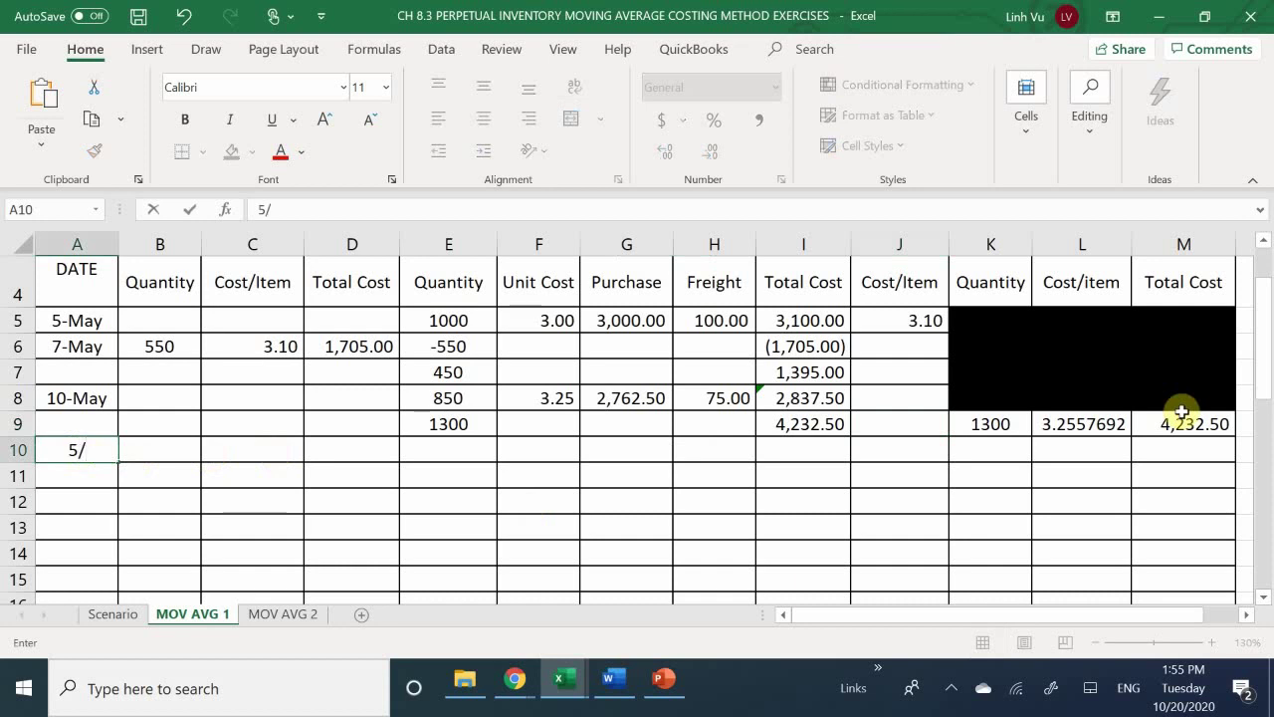
text(12)
key(Return)
key(Up)
key(Right)
text(36)
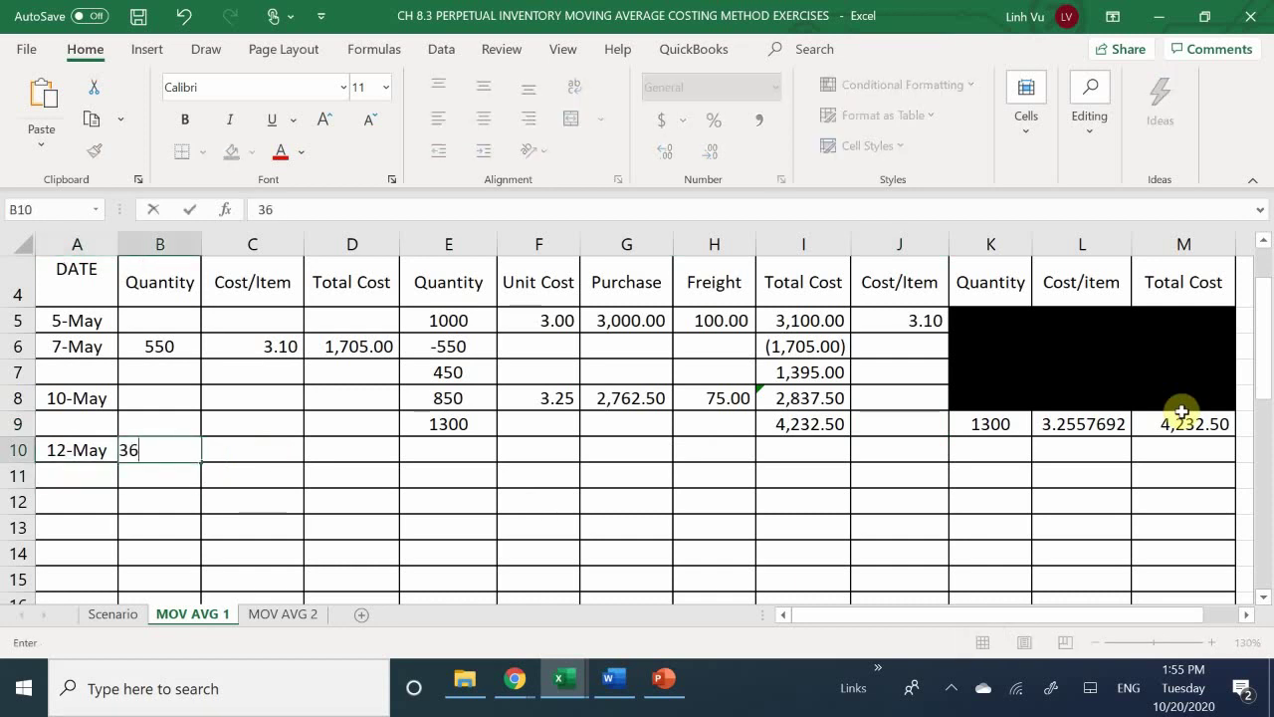
text(0)
key(Return)
Link the 12 May cost per item in C10 to the moving average cost with =L9.
key(Right)
key(Up)
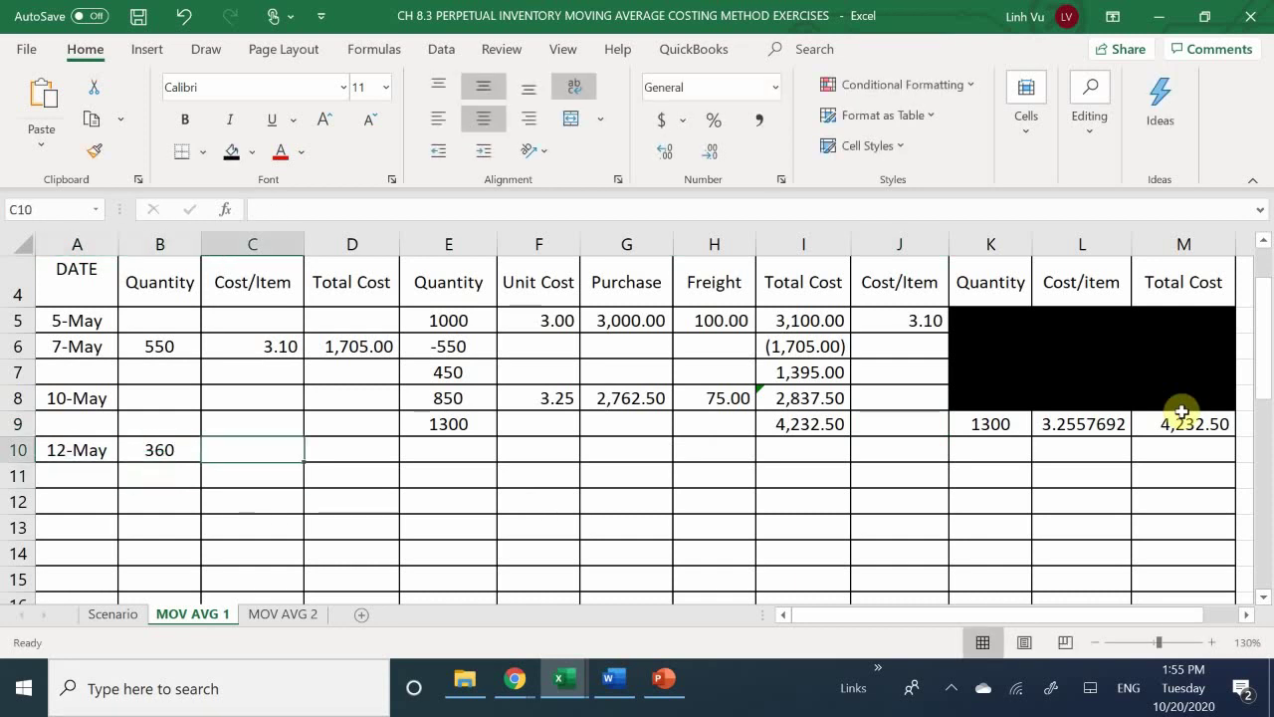
text(=)
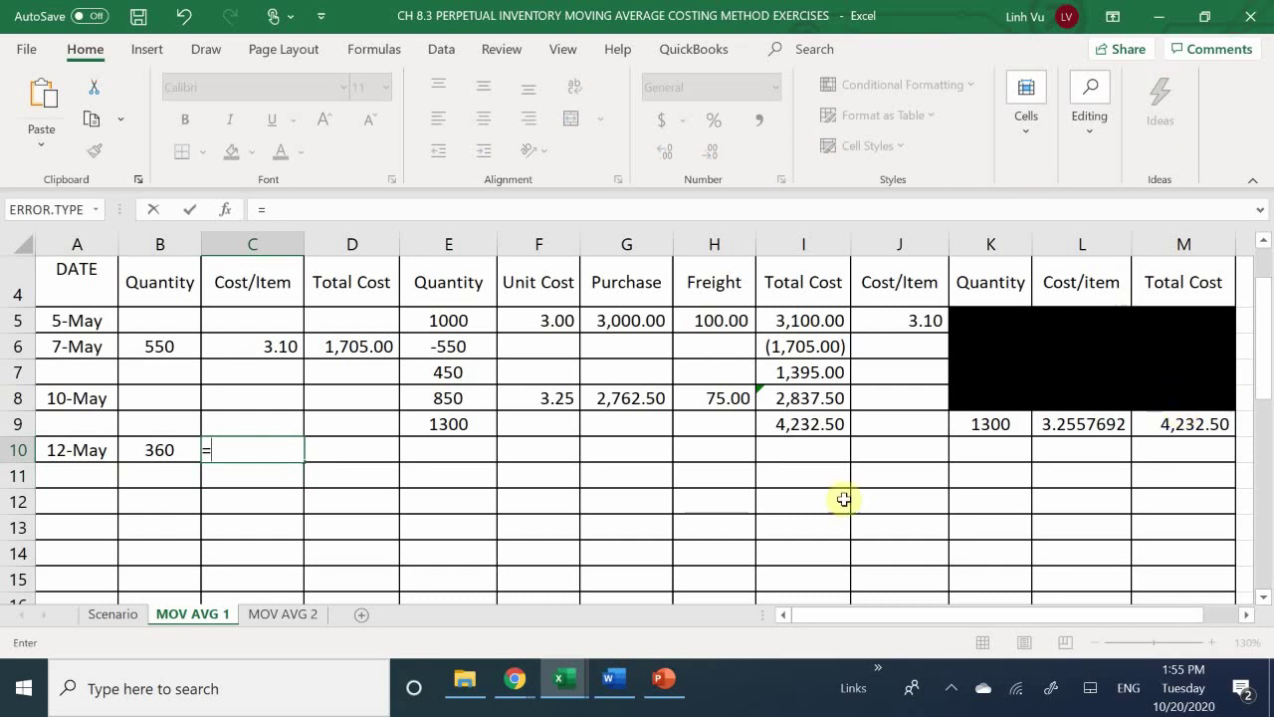
click(1083, 424)
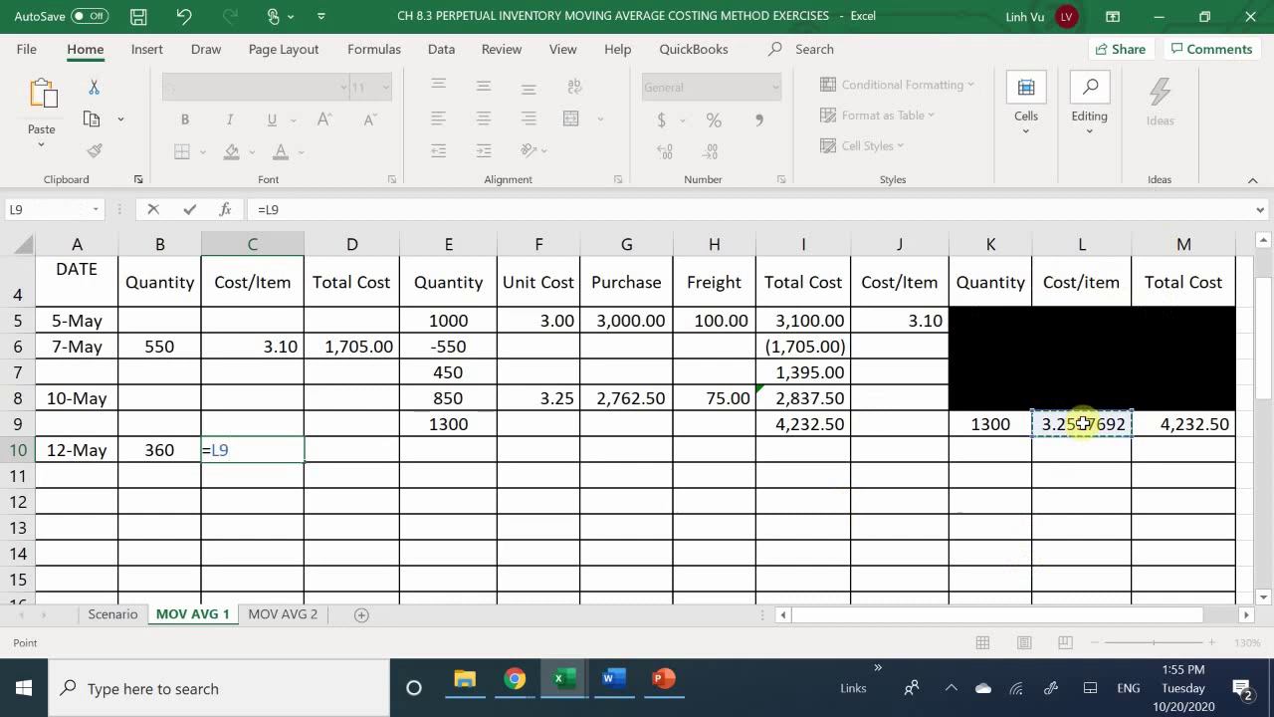
key(Return)
Calculate the 12 May total cost of goods sold in D10 with =ROUND(B10*C10,2).
key(Right)
key(Up)
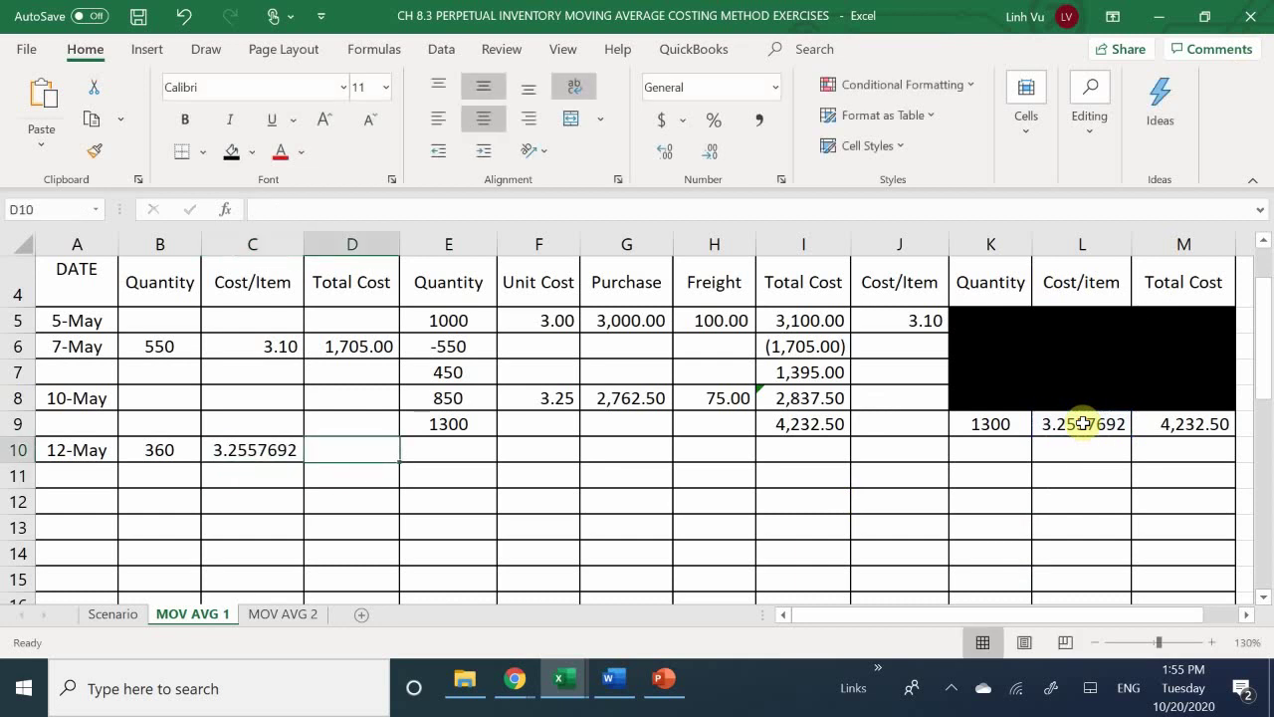
text(=ro)
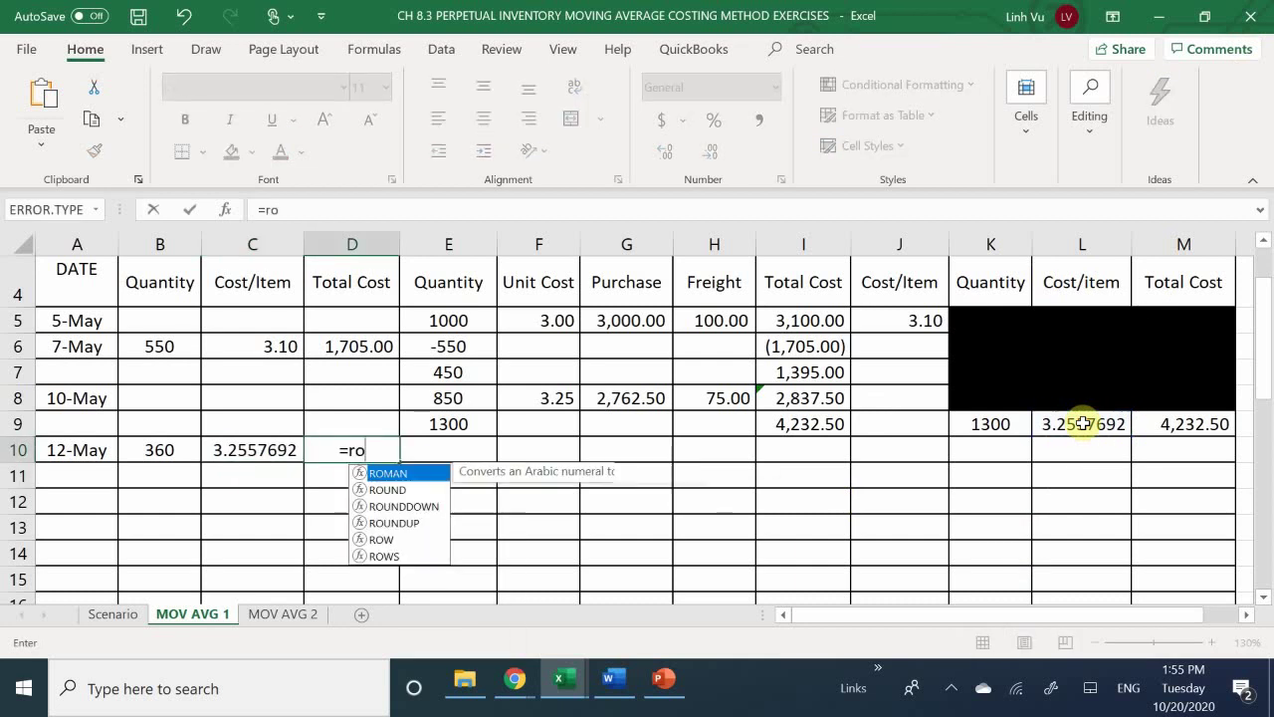
text(und)
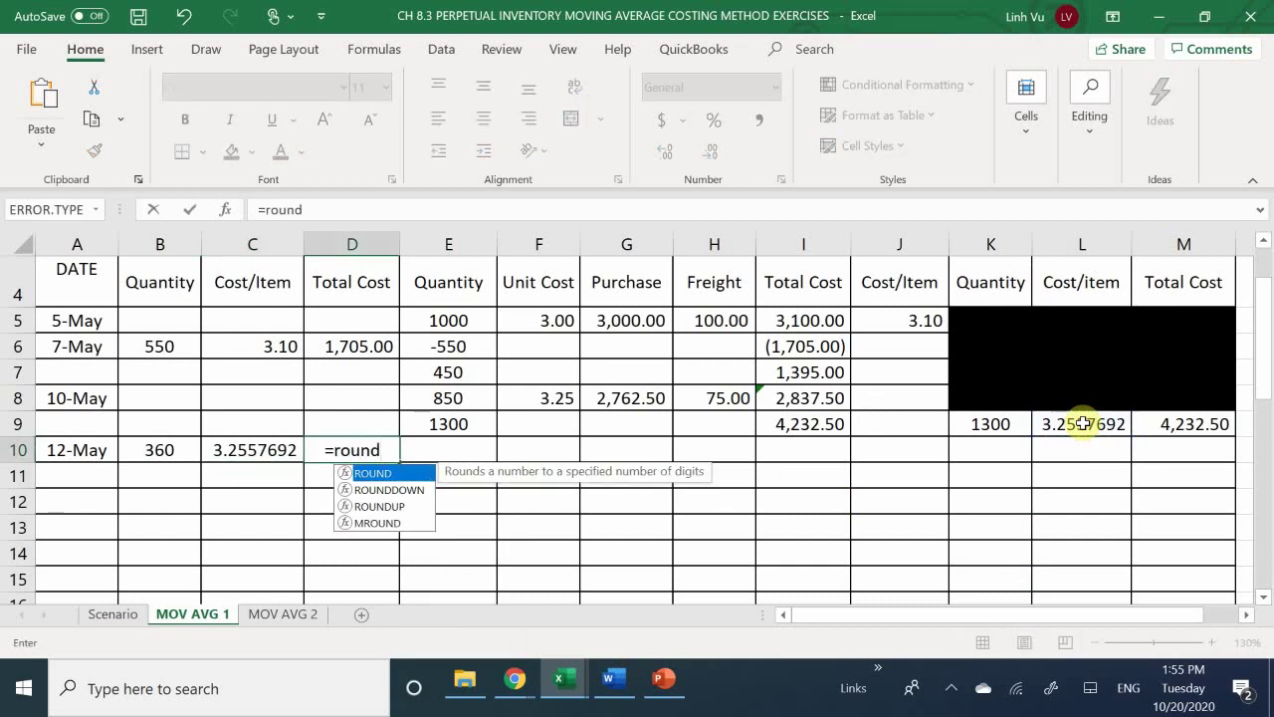
key(Tab)
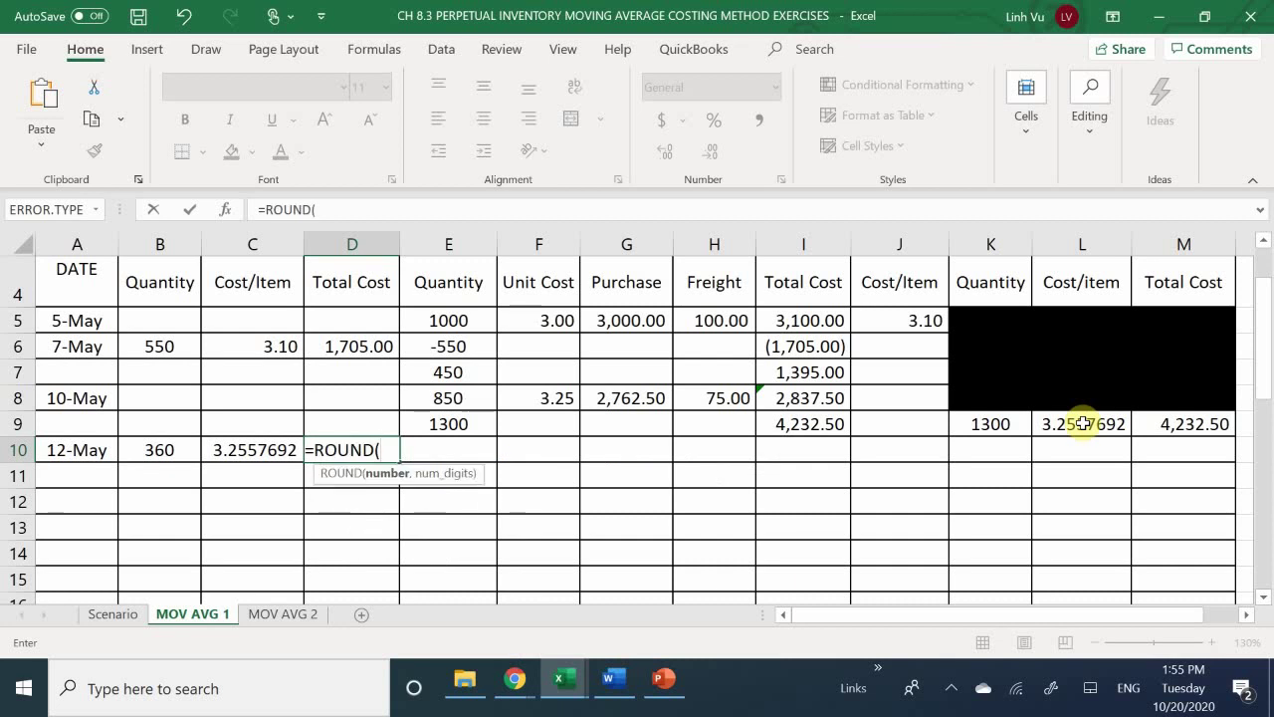
key(Left)
key(Left)
text(*)
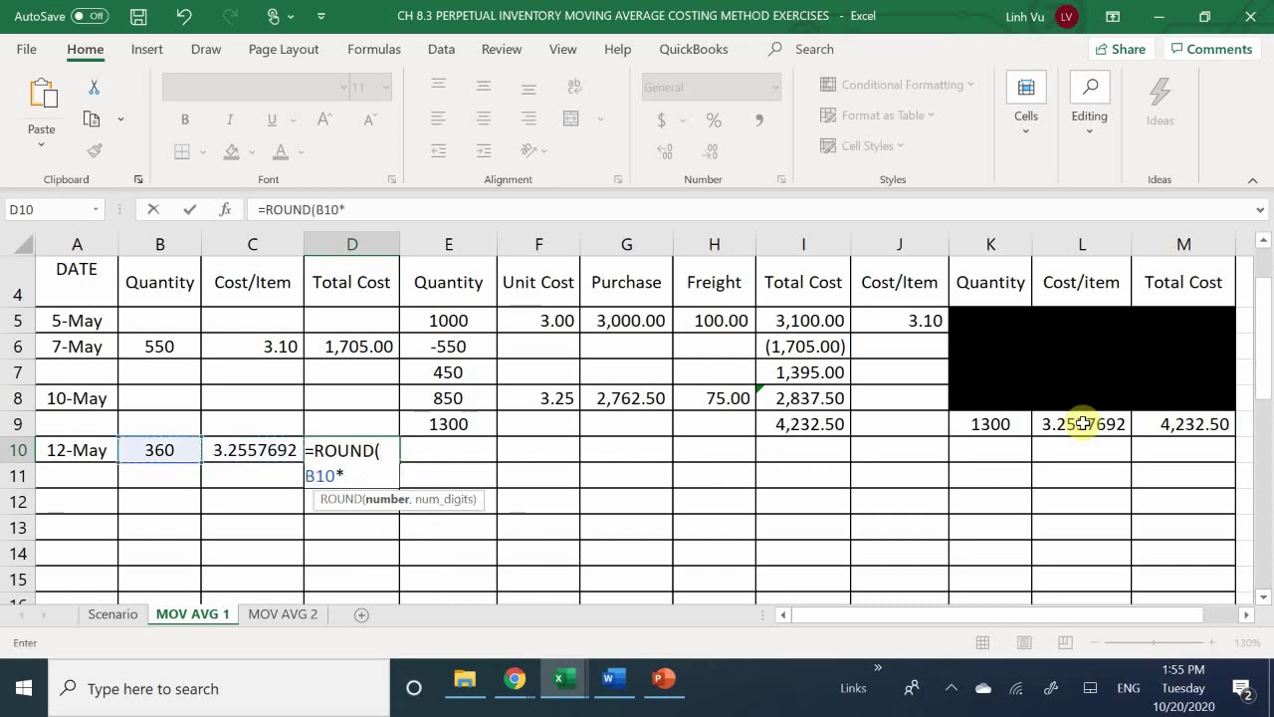
key(Left)
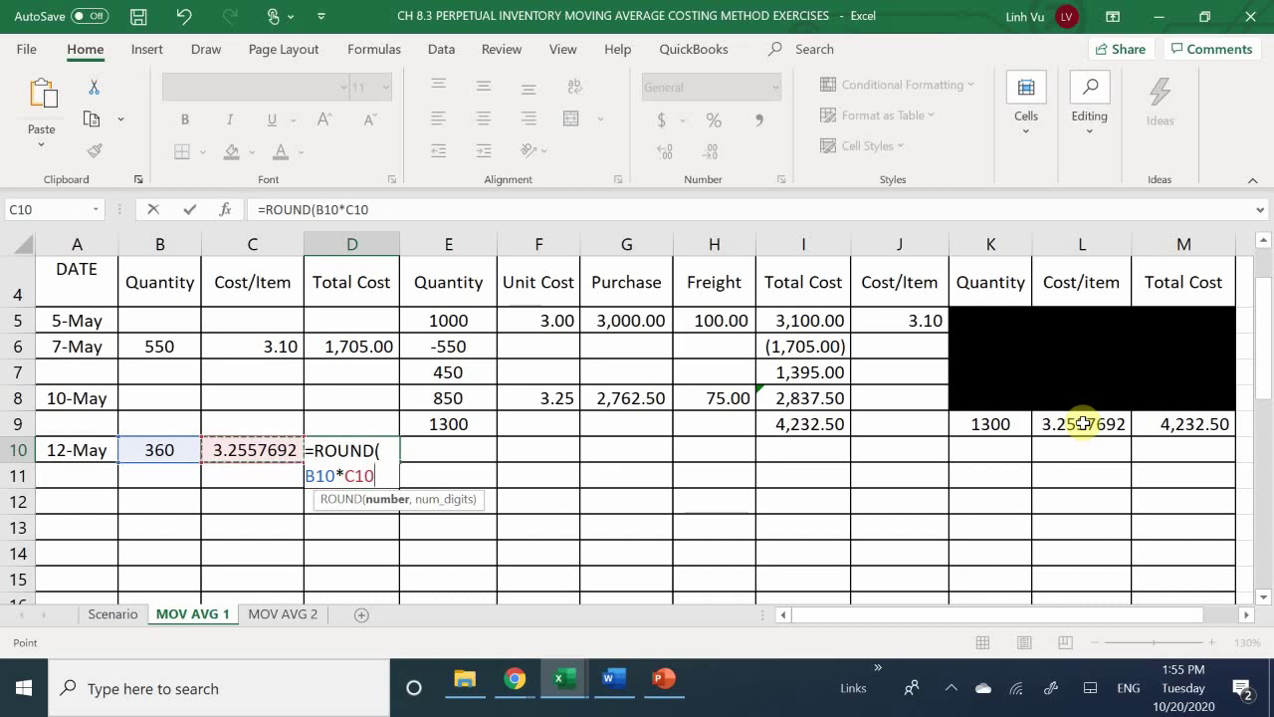
text(n)
key(BackSpace)
text(,2)
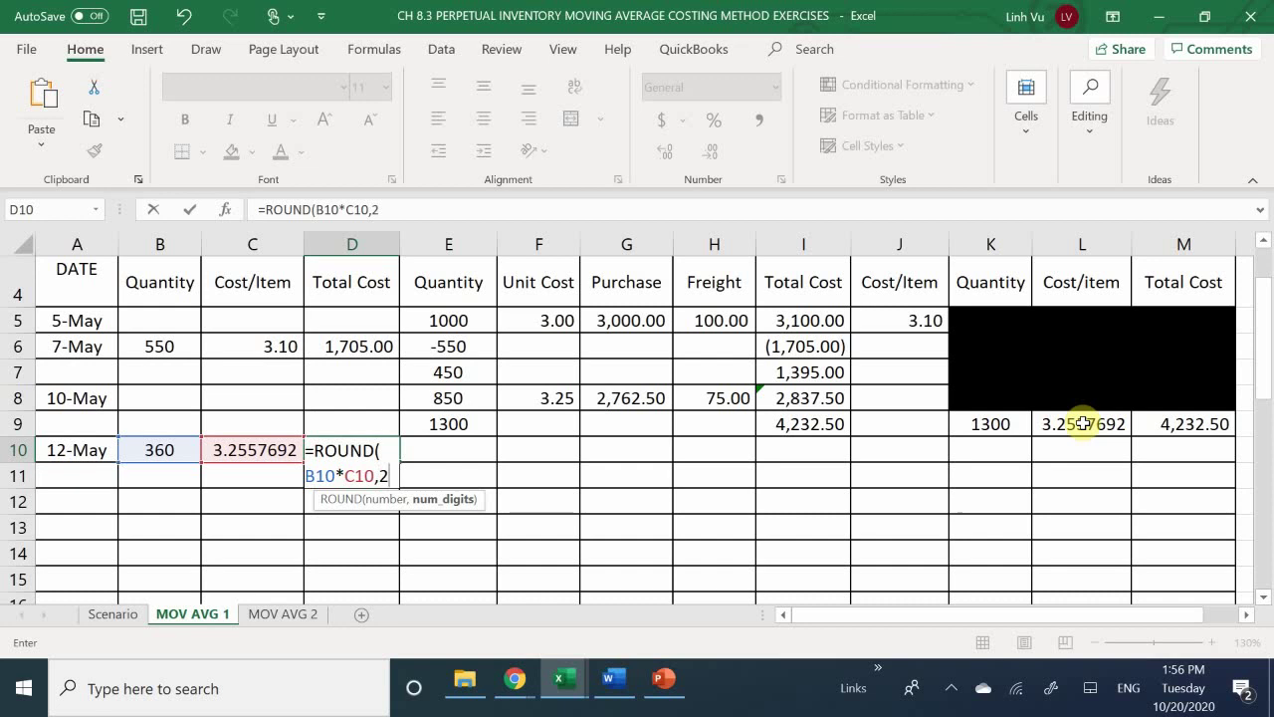
text())
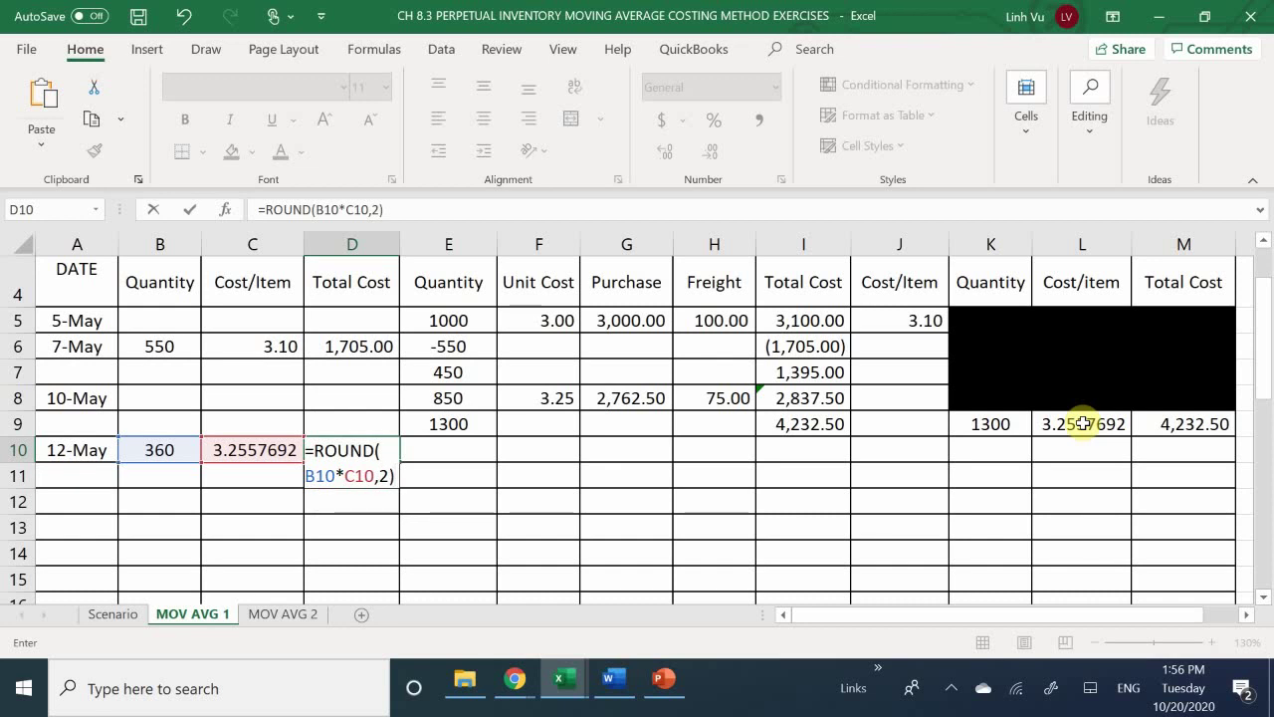
key(Return)
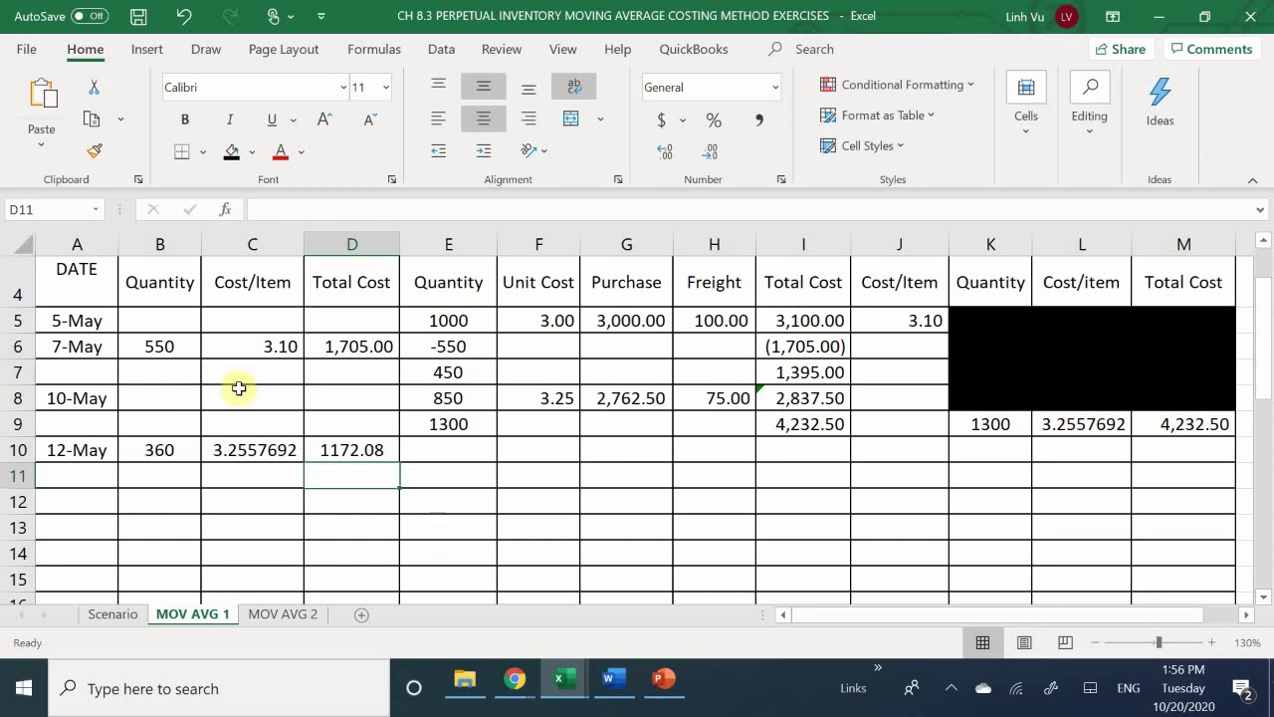
Enter the 12 May sold quantity as a deduction in E10 with -B10.
click(431, 453)
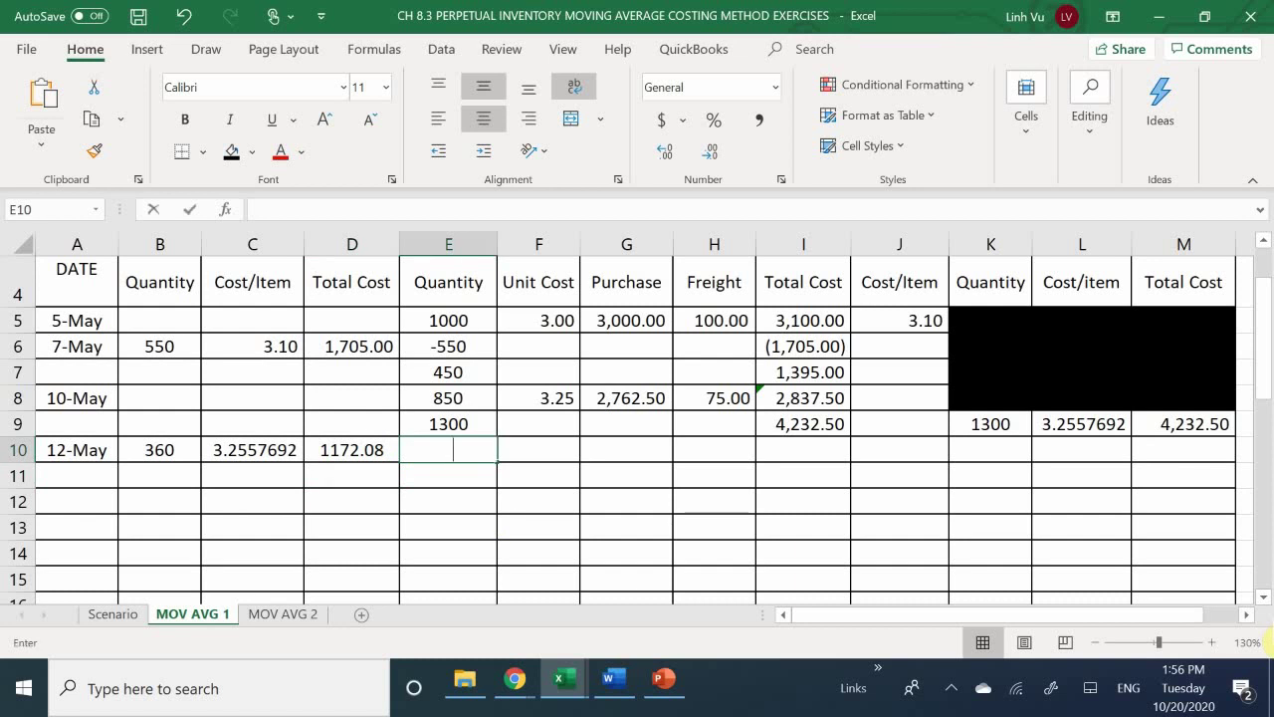
text(=)
key(BackSpace)
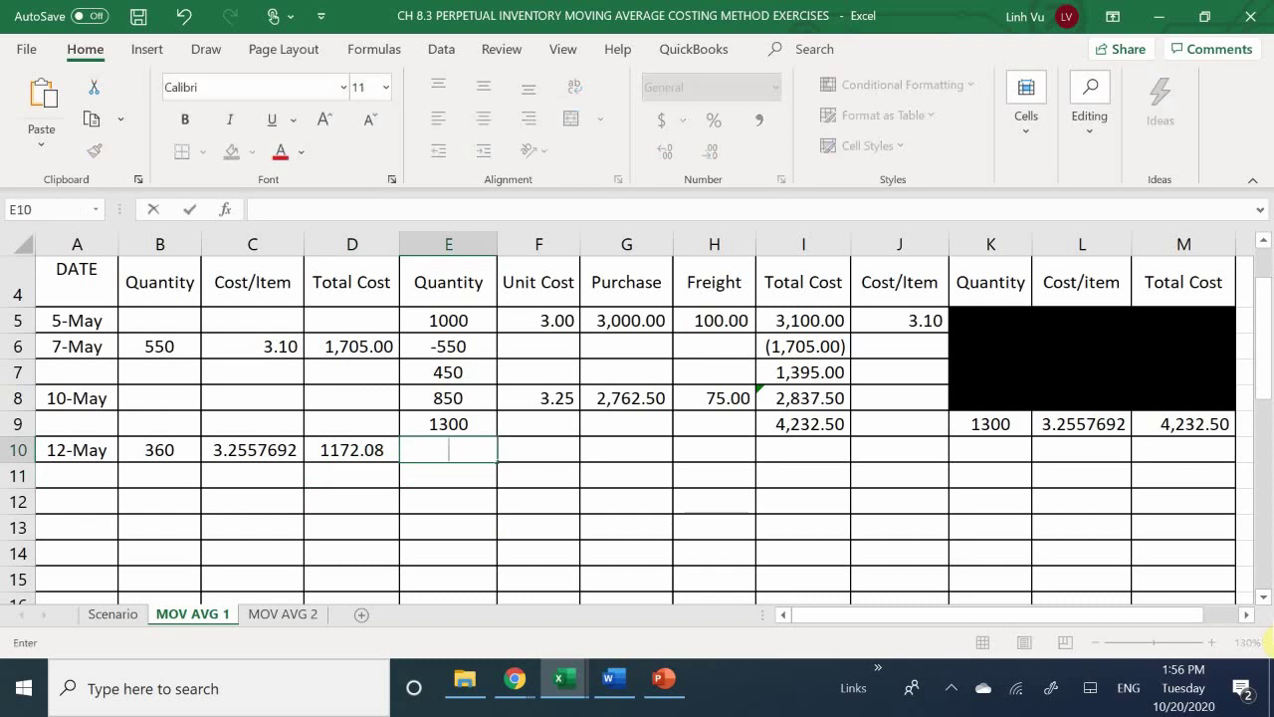
text(-)
key(Left)
key(Left)
key(Left)
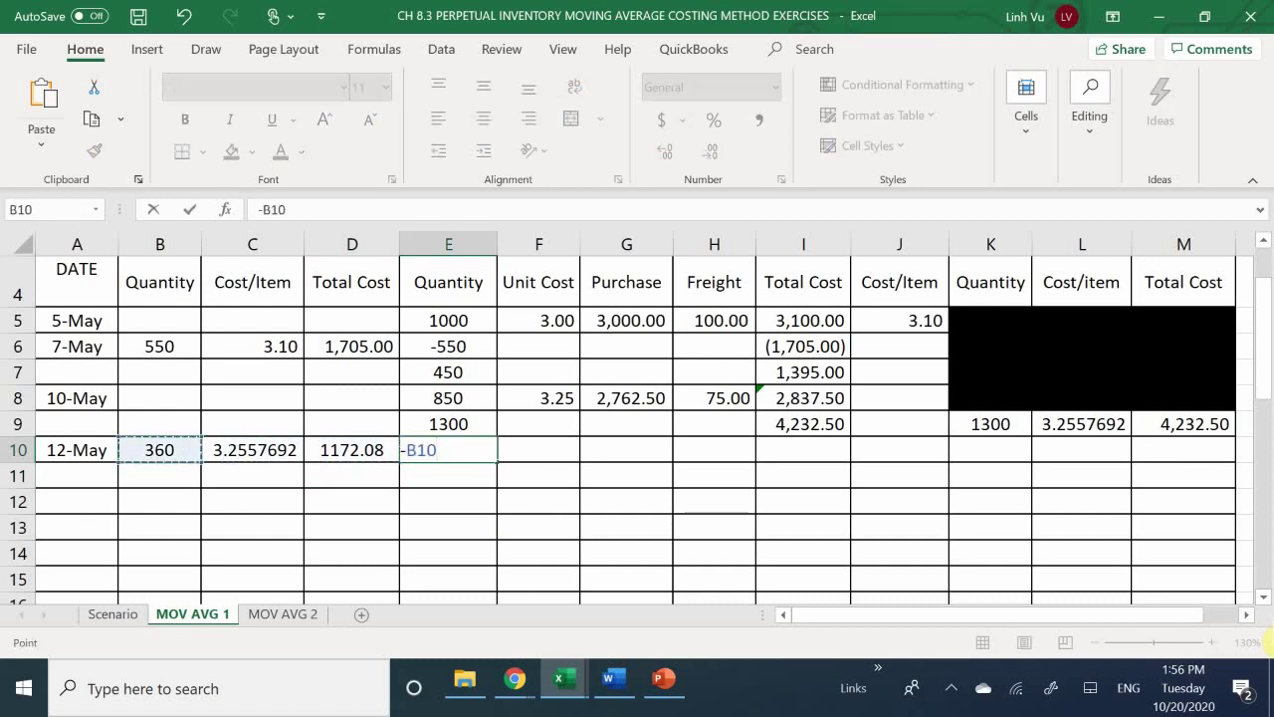
key(Return)
Calculate the remaining inventory quantity in E11 with =E9+E10.
text(=)
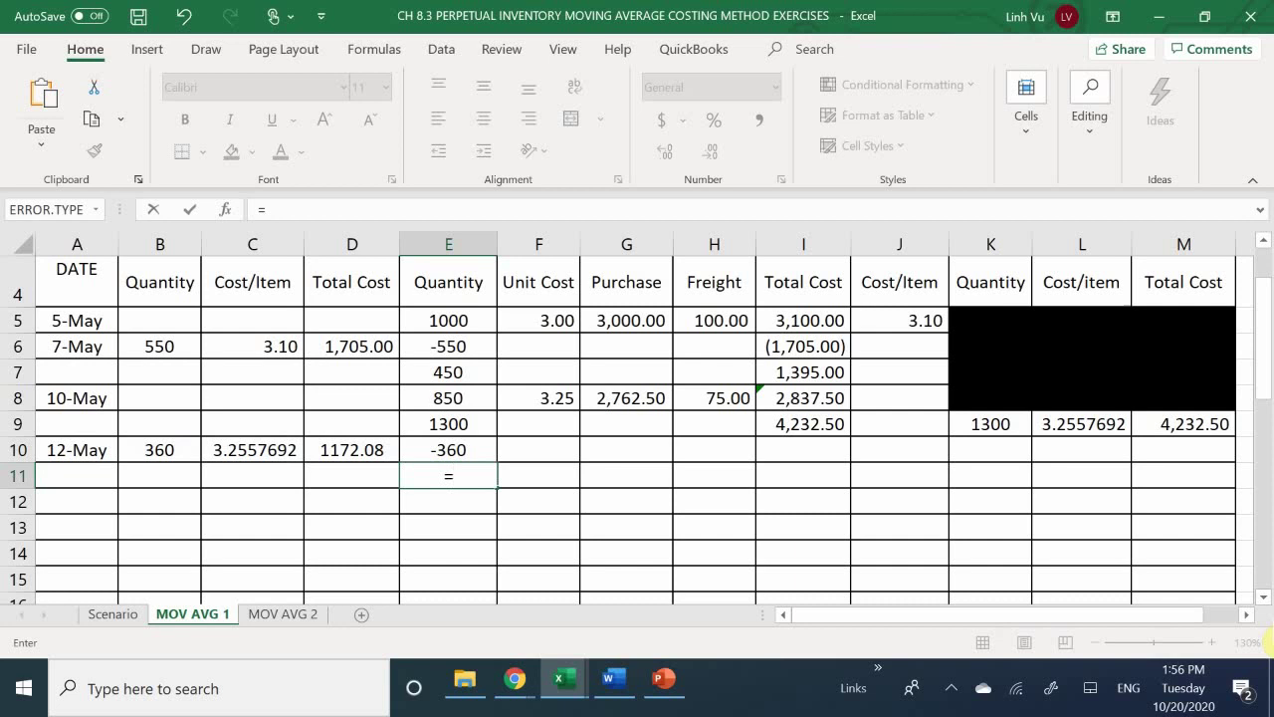
key(Up)
key(Up)
text(+)
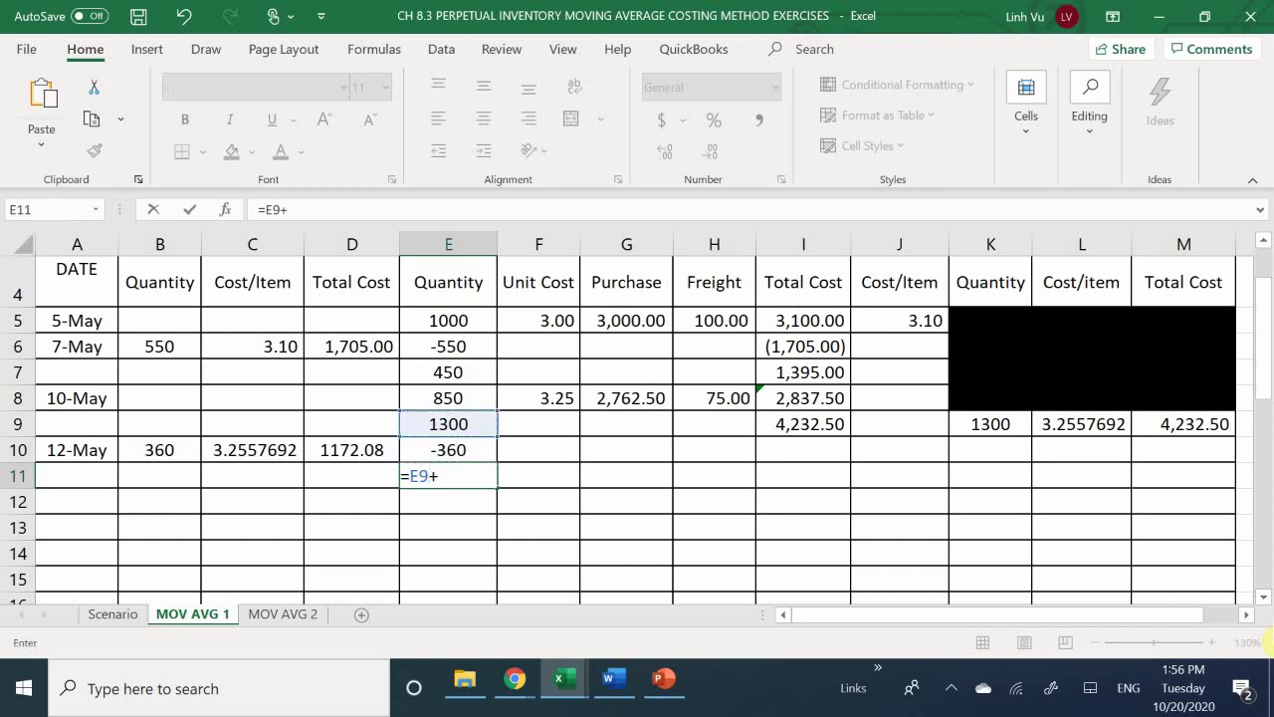
key(Up)
key(Return)
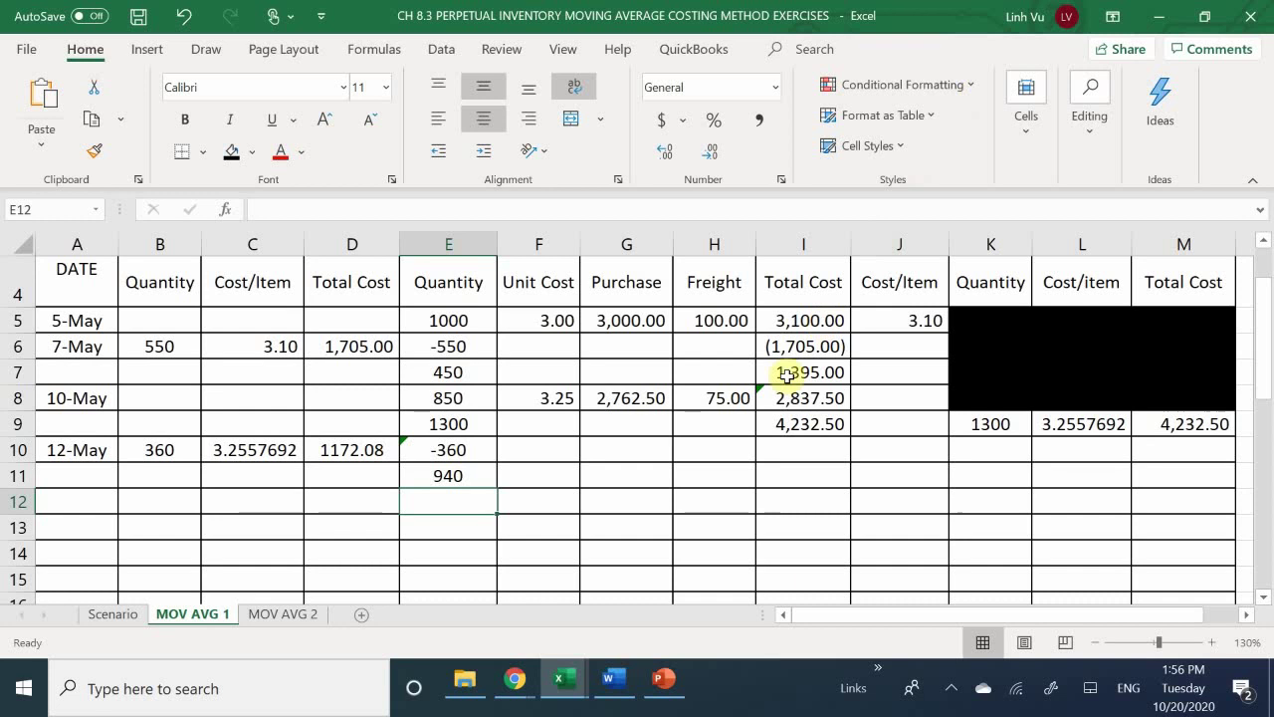
Enter the 12 May cost of goods sold as a deduction in I10 with -D10.
click(798, 448)
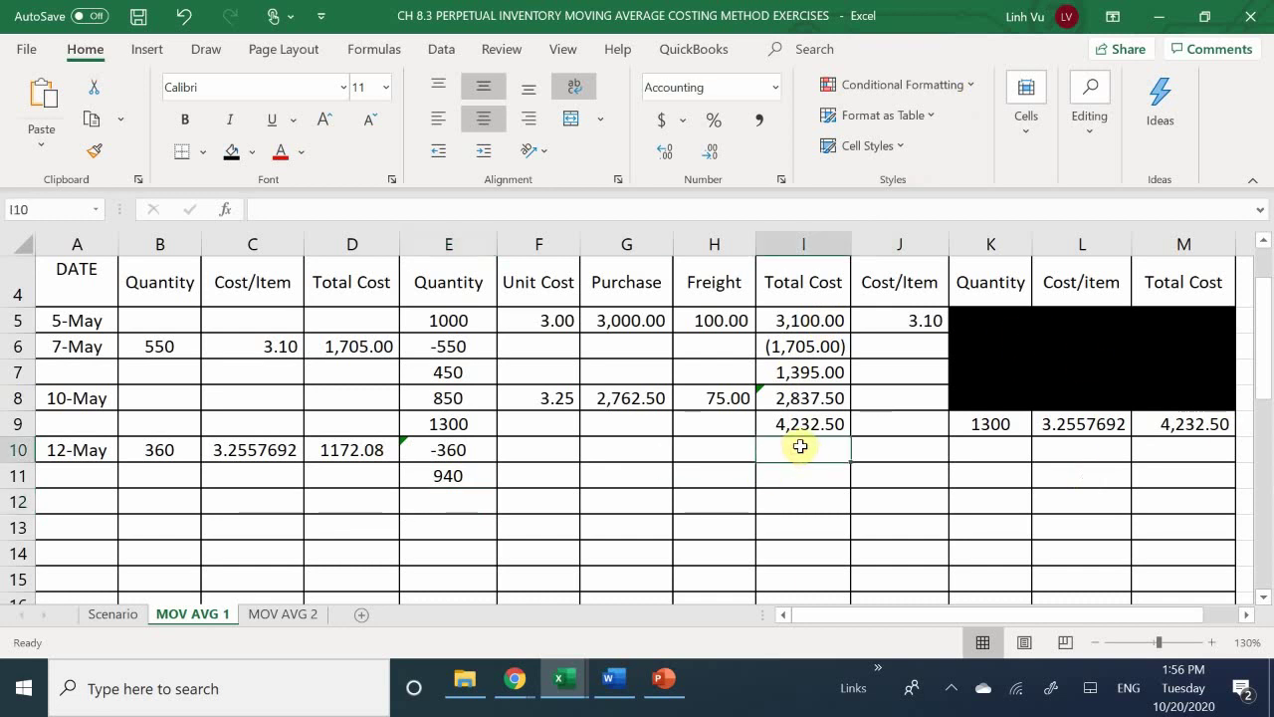
text(-)
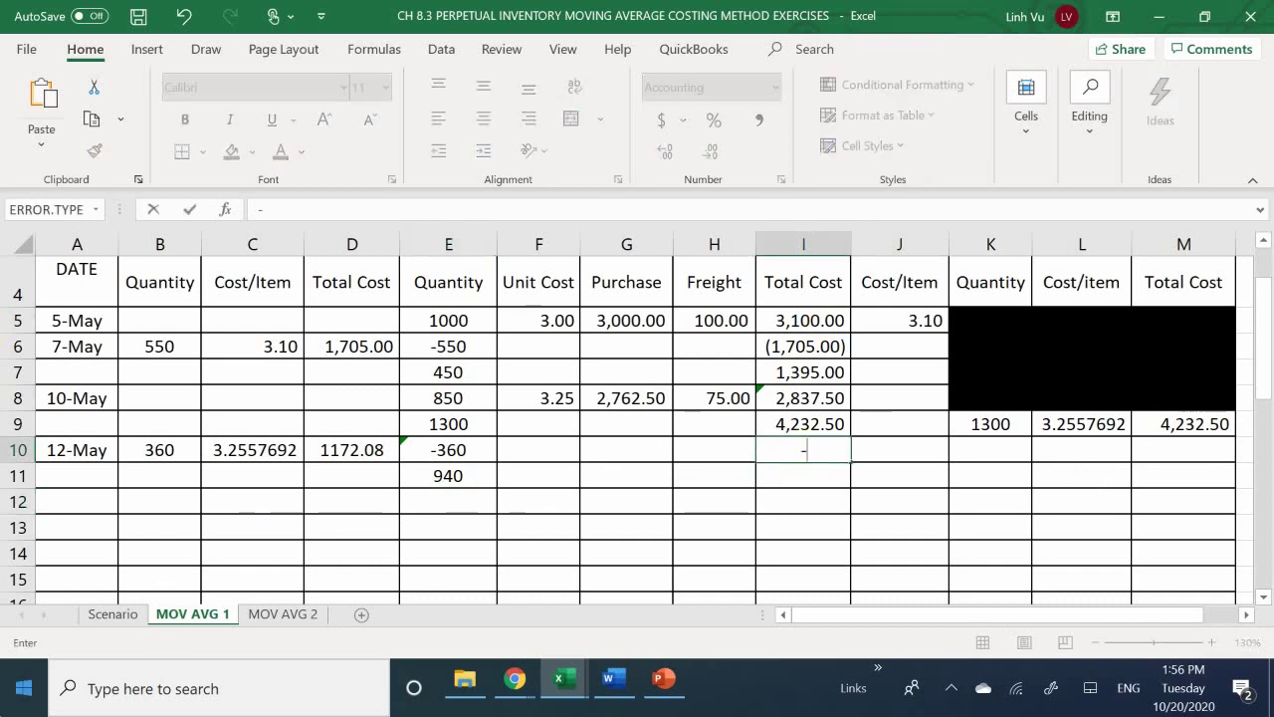
click(327, 448)
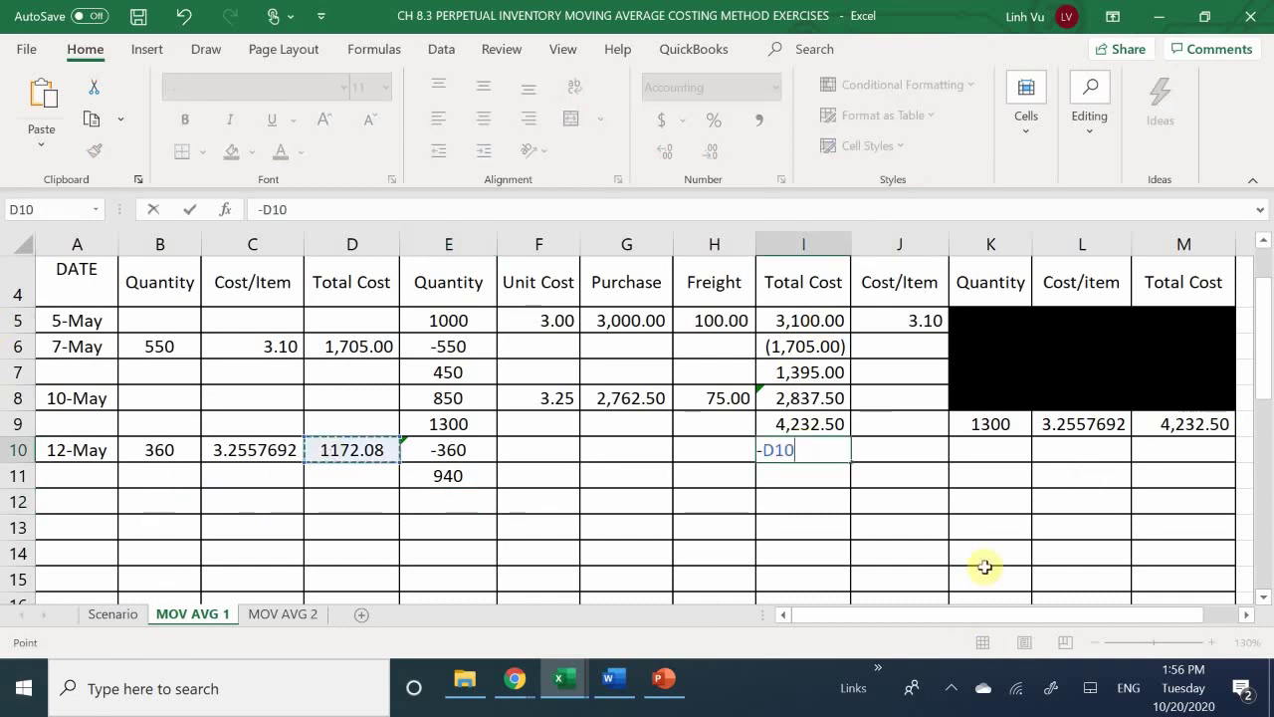
key(Return)
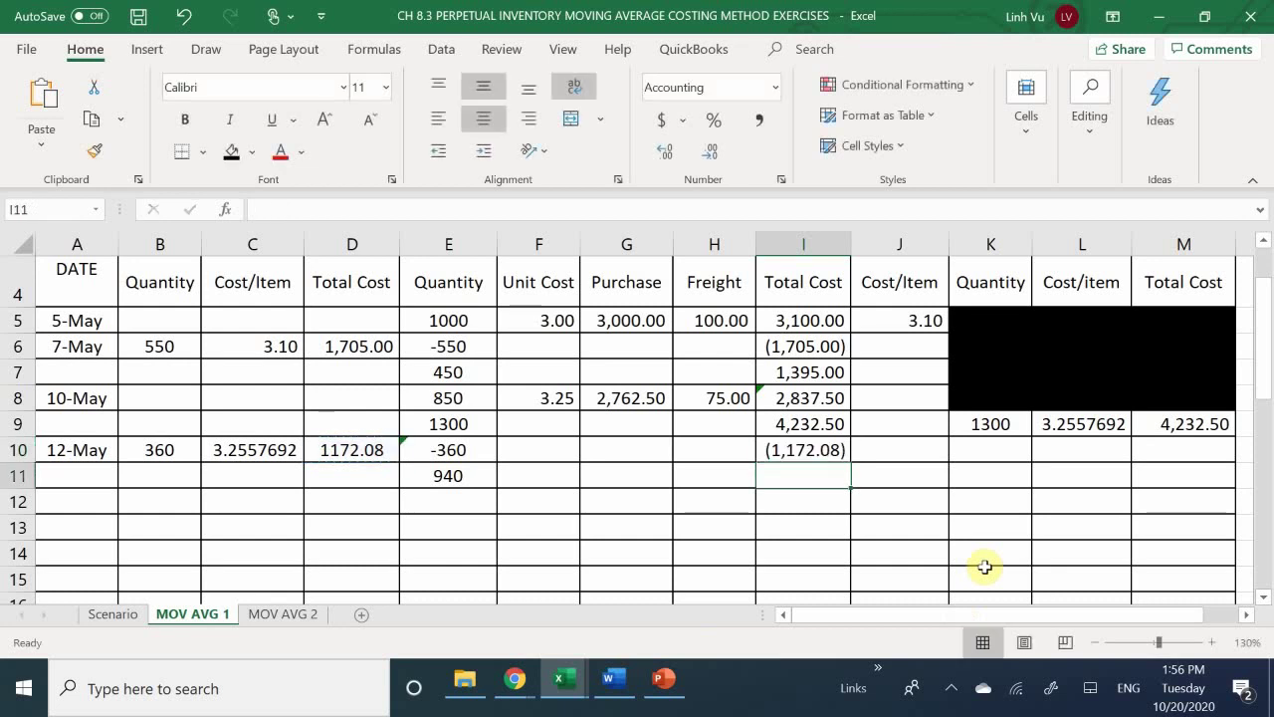
Calculate the remaining inventory total cost in I11 with =I9+I10.
text(=)
key(Up)
key(Up)
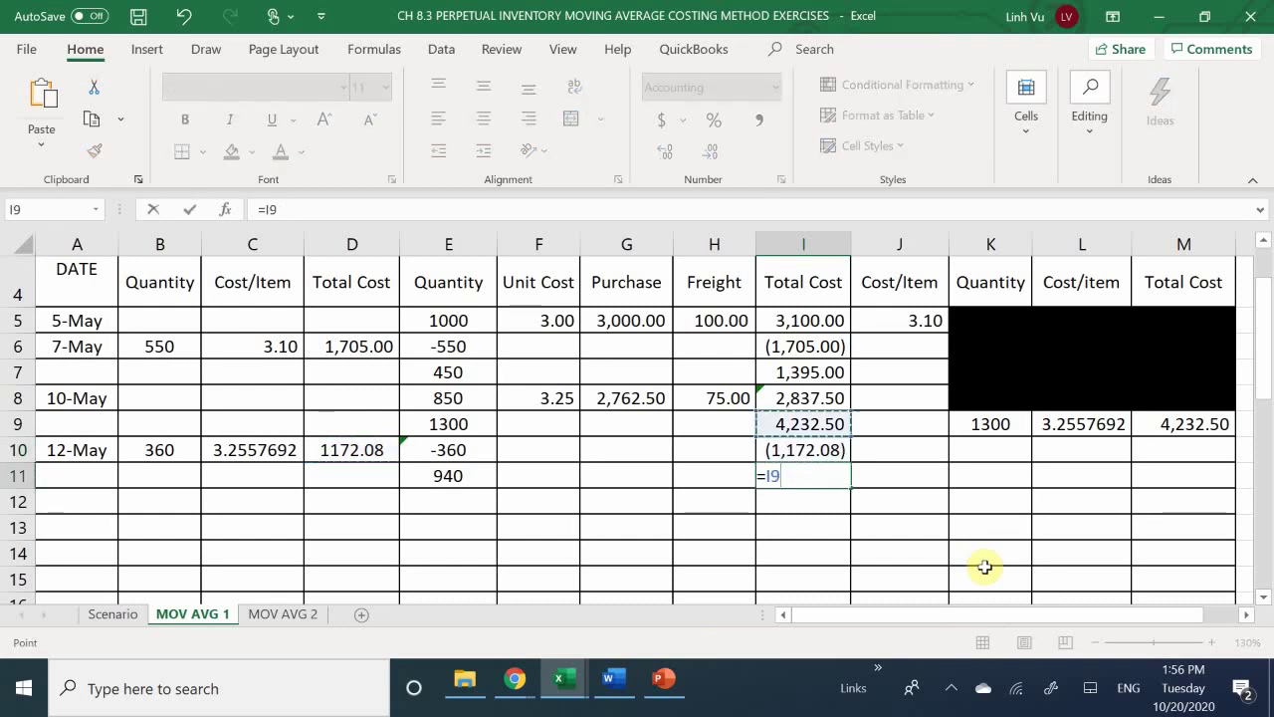
text(+)
key(Up)
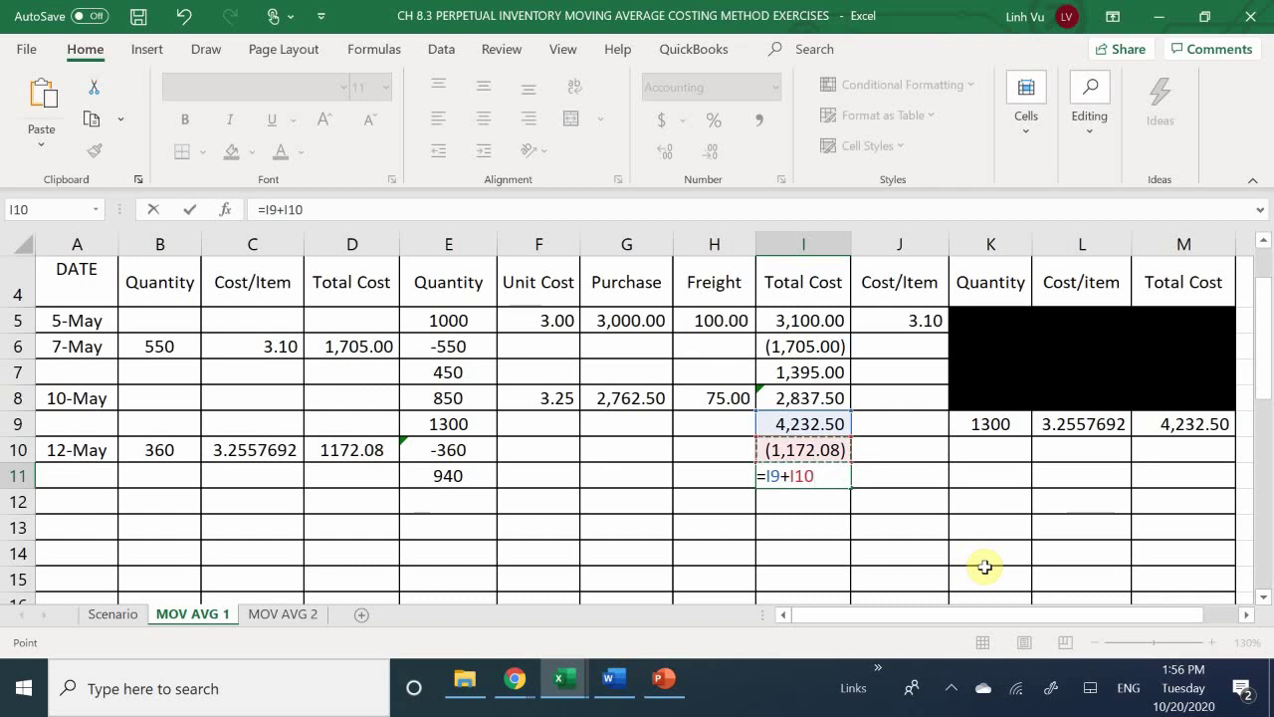
key(Return)
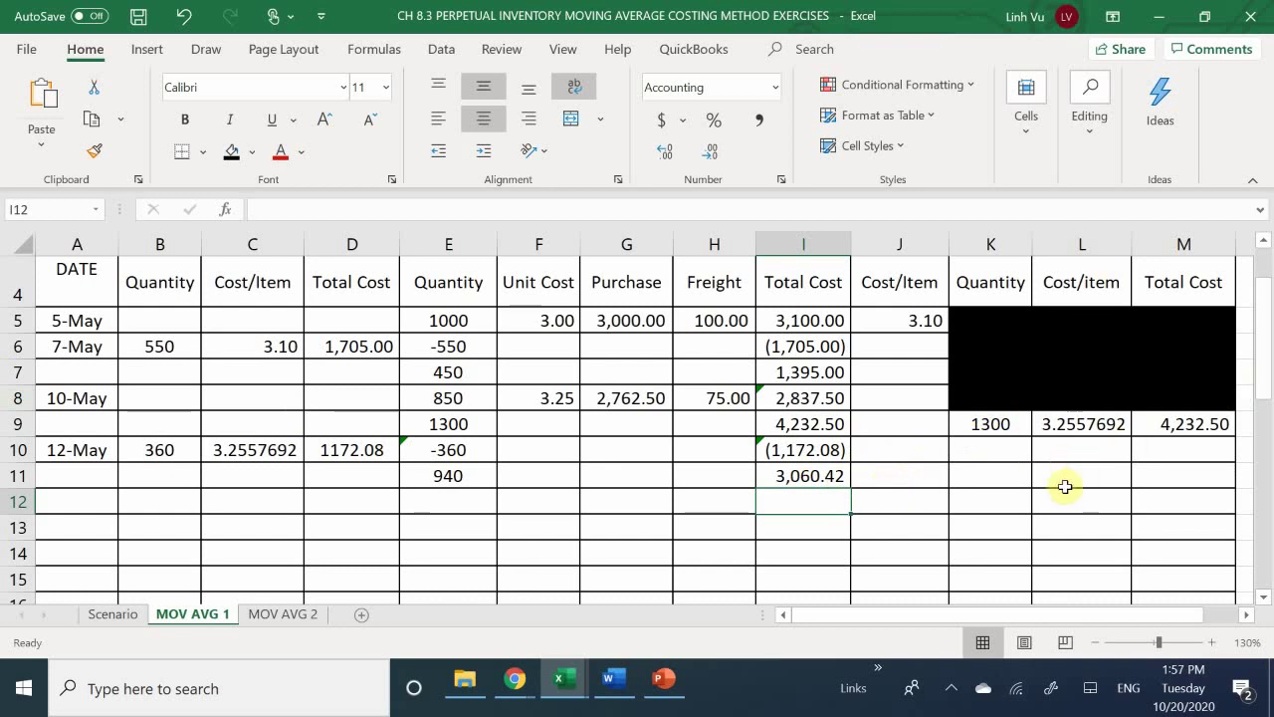
Link the Inventory on Hand quantity in K11 to the remaining quantity with =E11.
click(990, 477)
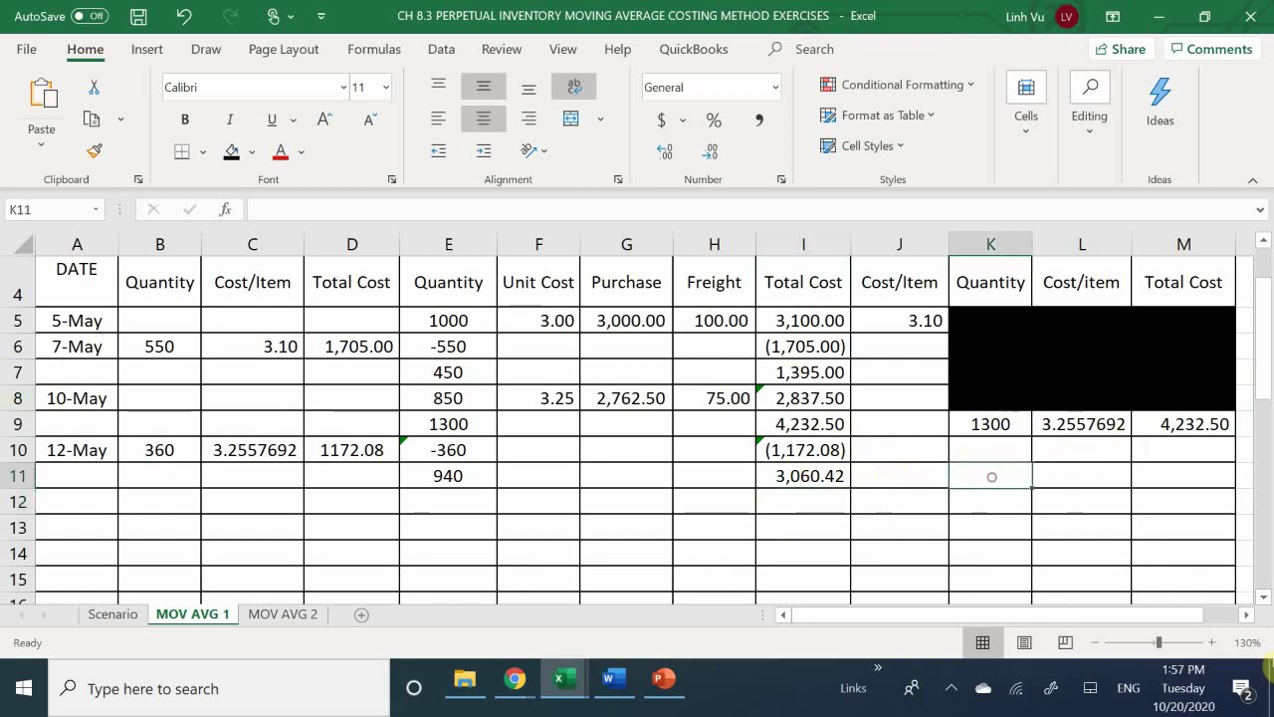
text(=)
key(Left)
key(Left)
key(Left)
key(Left)
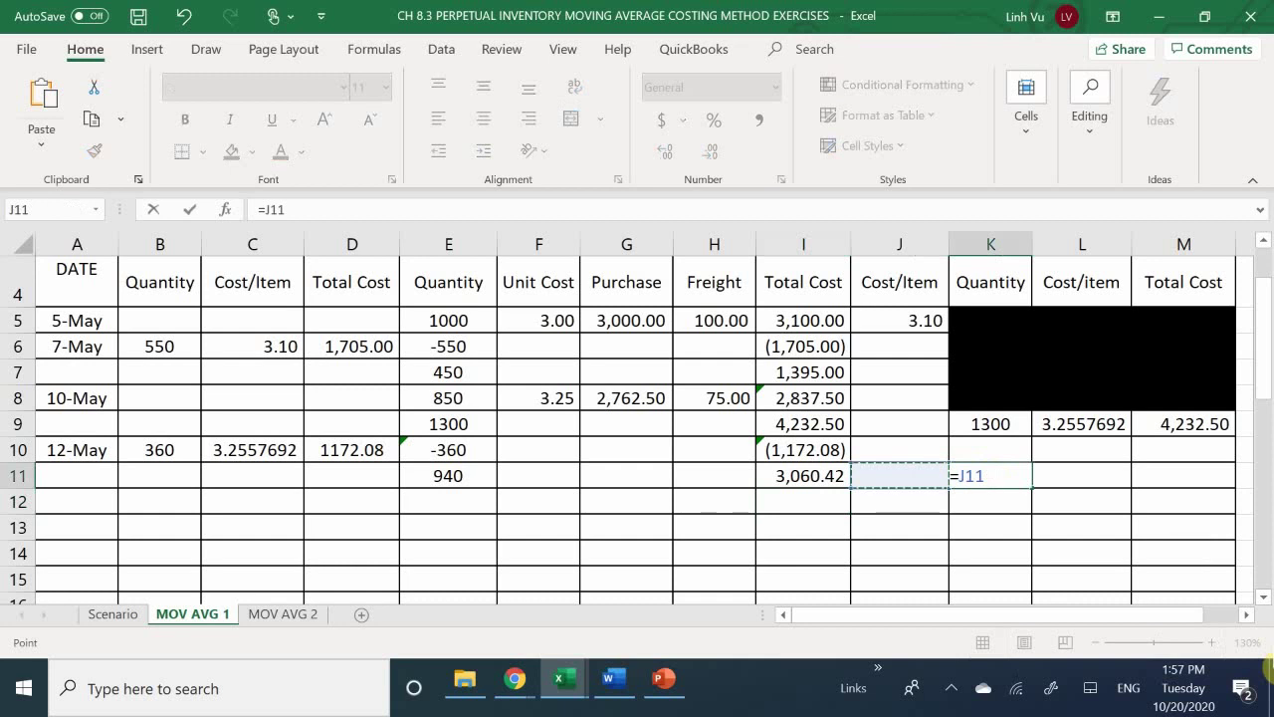
key(Left)
key(Left)
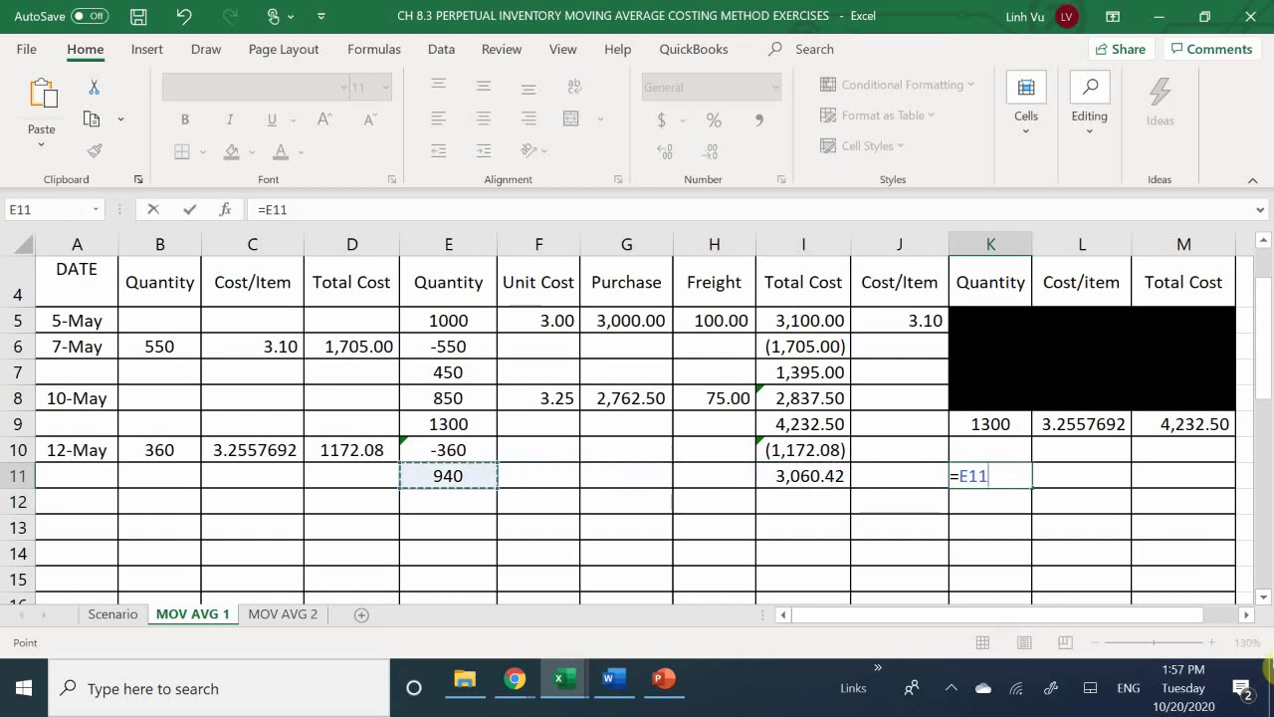
key(Return)
Link the Inventory on Hand total cost in M11 to the remaining total cost with =I11.
key(Right)
key(Right)
key(Up)
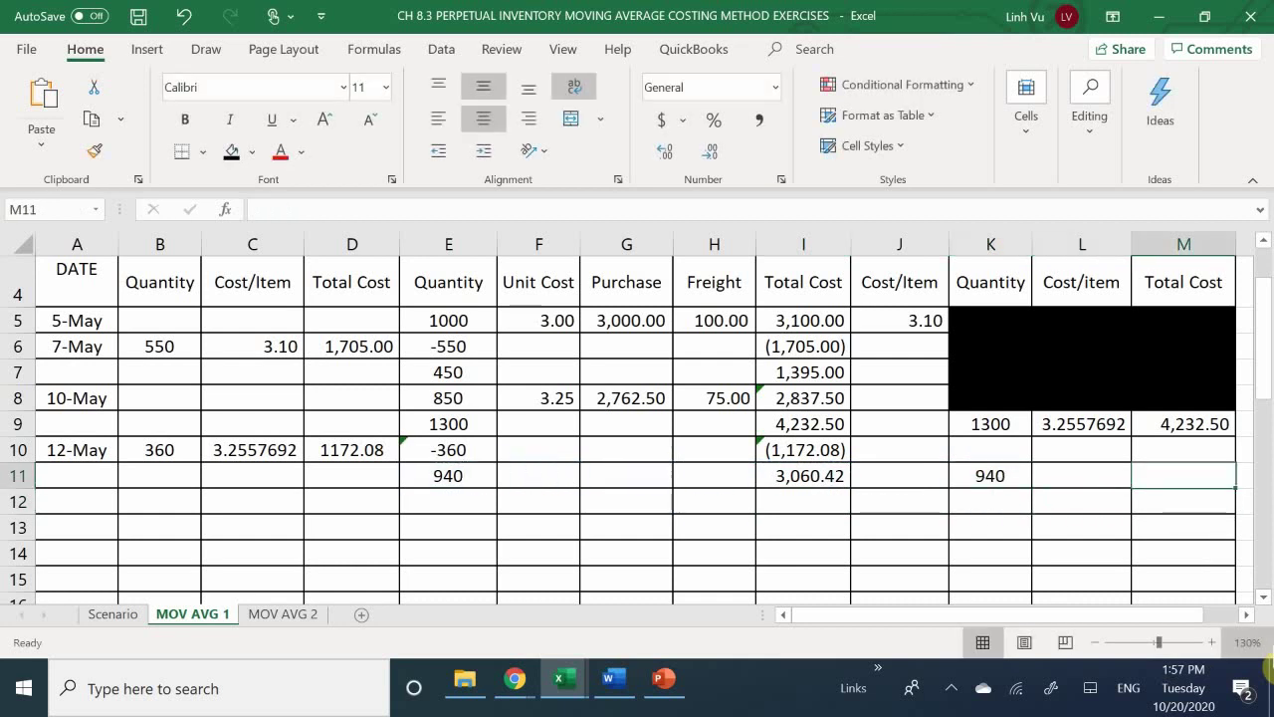
text(=)
key(Left)
key(Left)
key(Left)
key(Left)
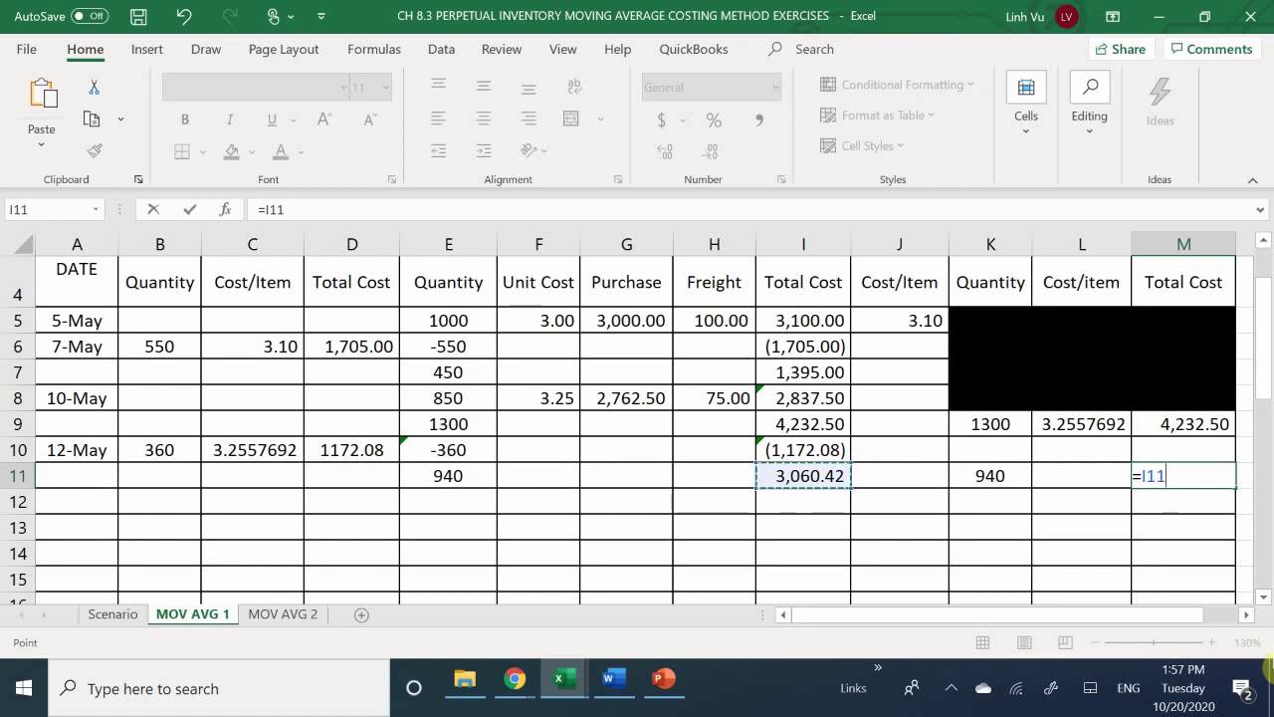
key(Return)
Calculate the Inventory on Hand cost per item in L11 with =M11/K11.
key(Left)
key(Up)
text(=)
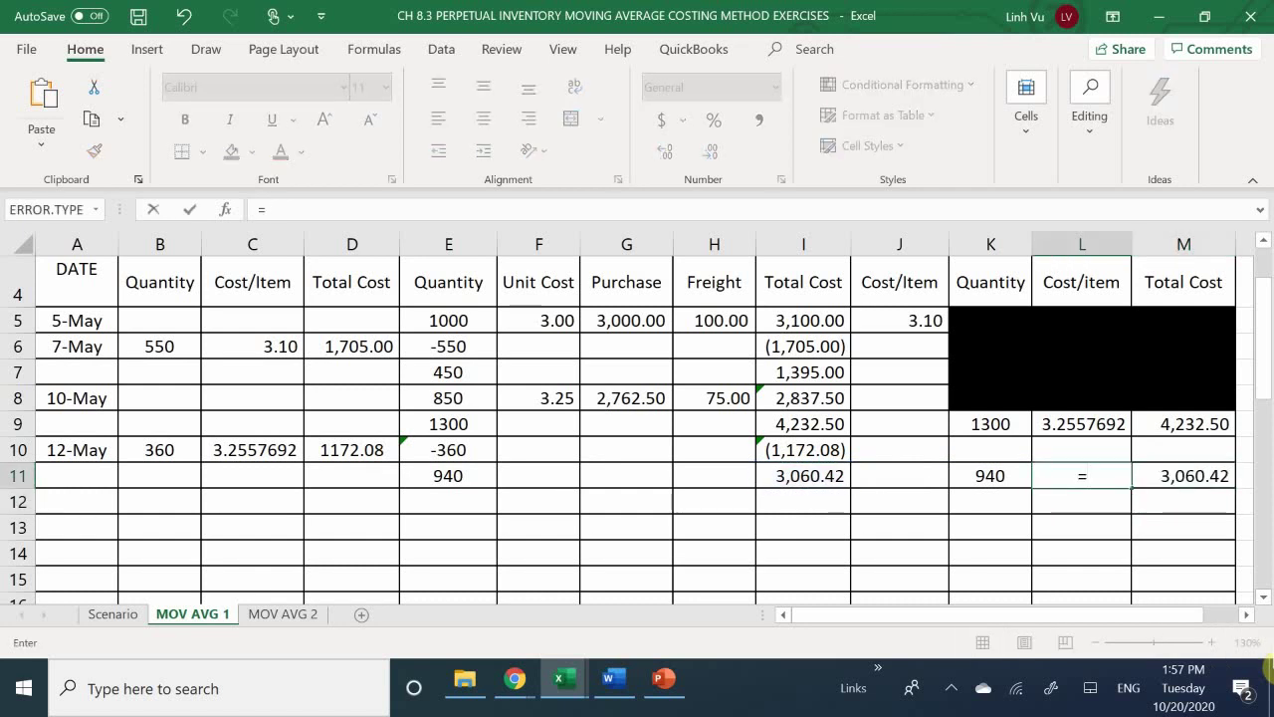
key(Right)
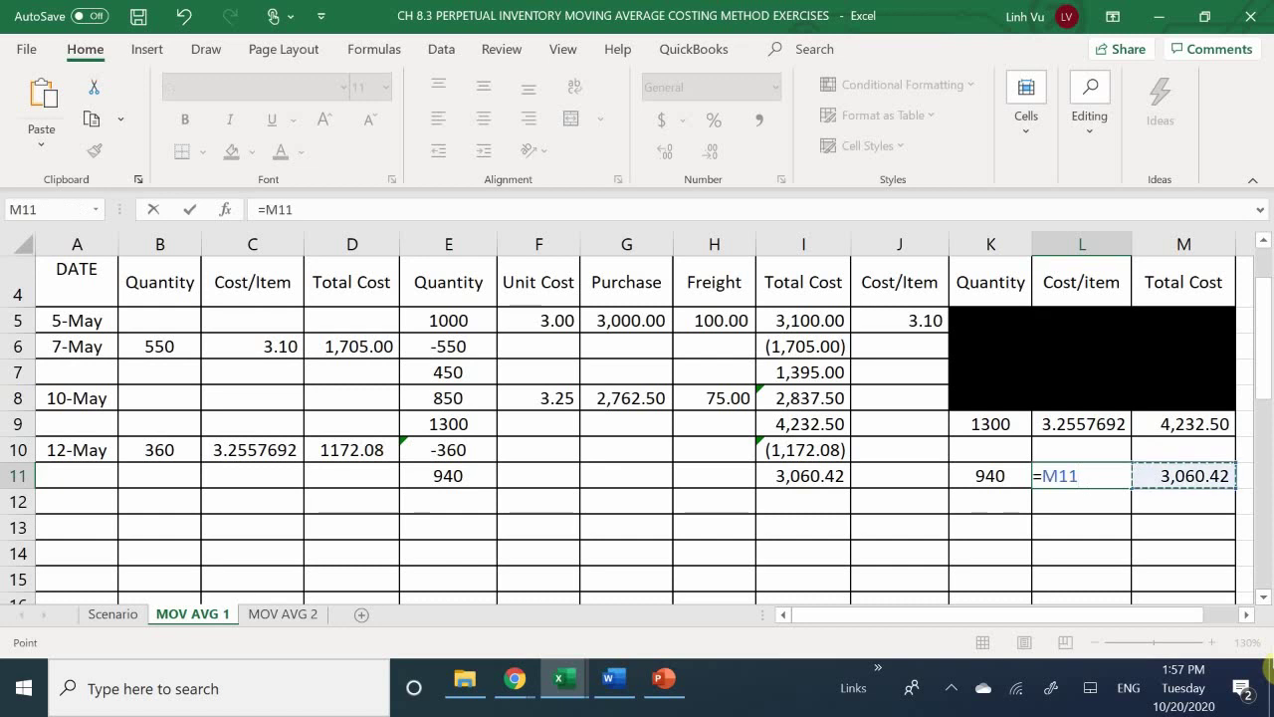
text(/)
key(Left)
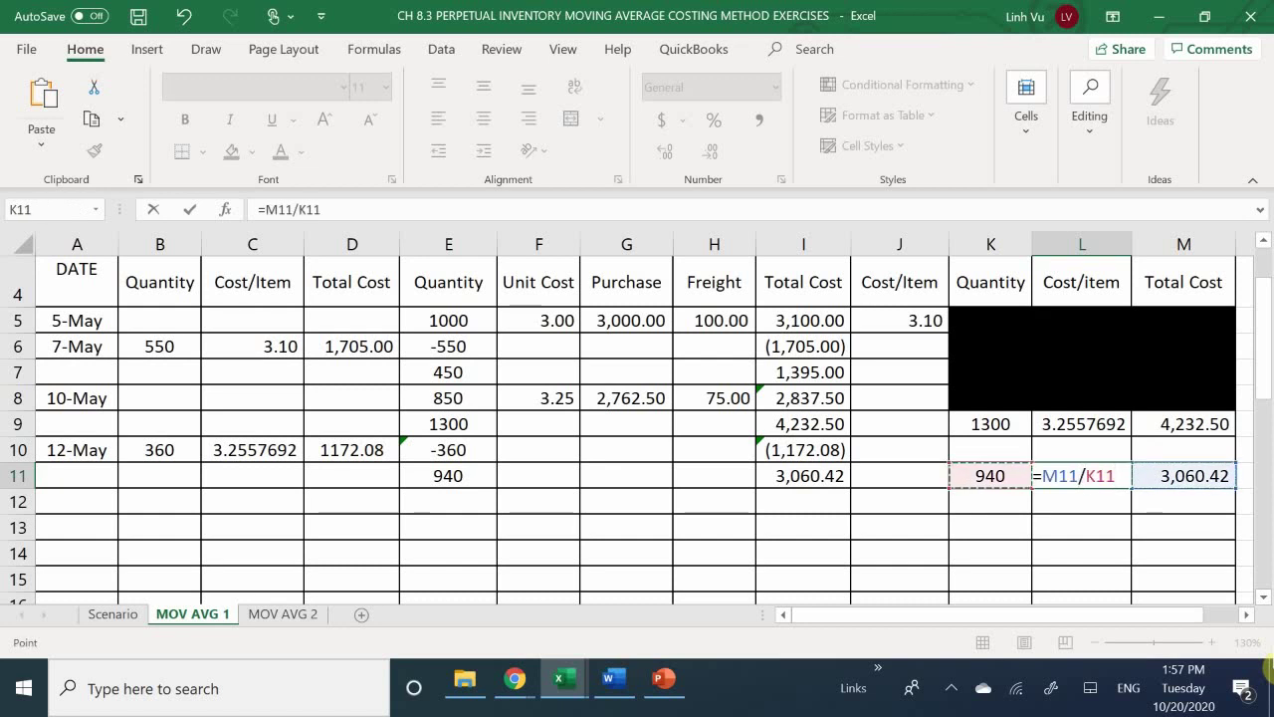
key(Return)
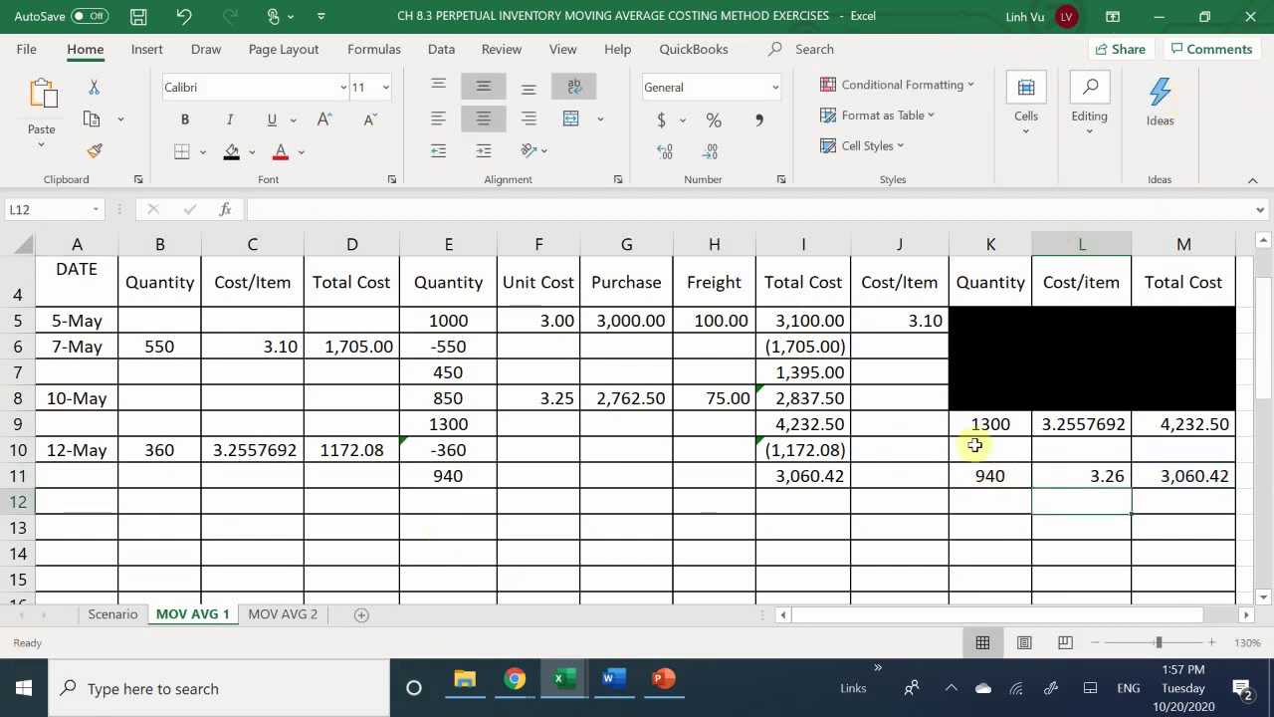
Format the cost per item in L11 to show seven decimal places.
click(1081, 474)
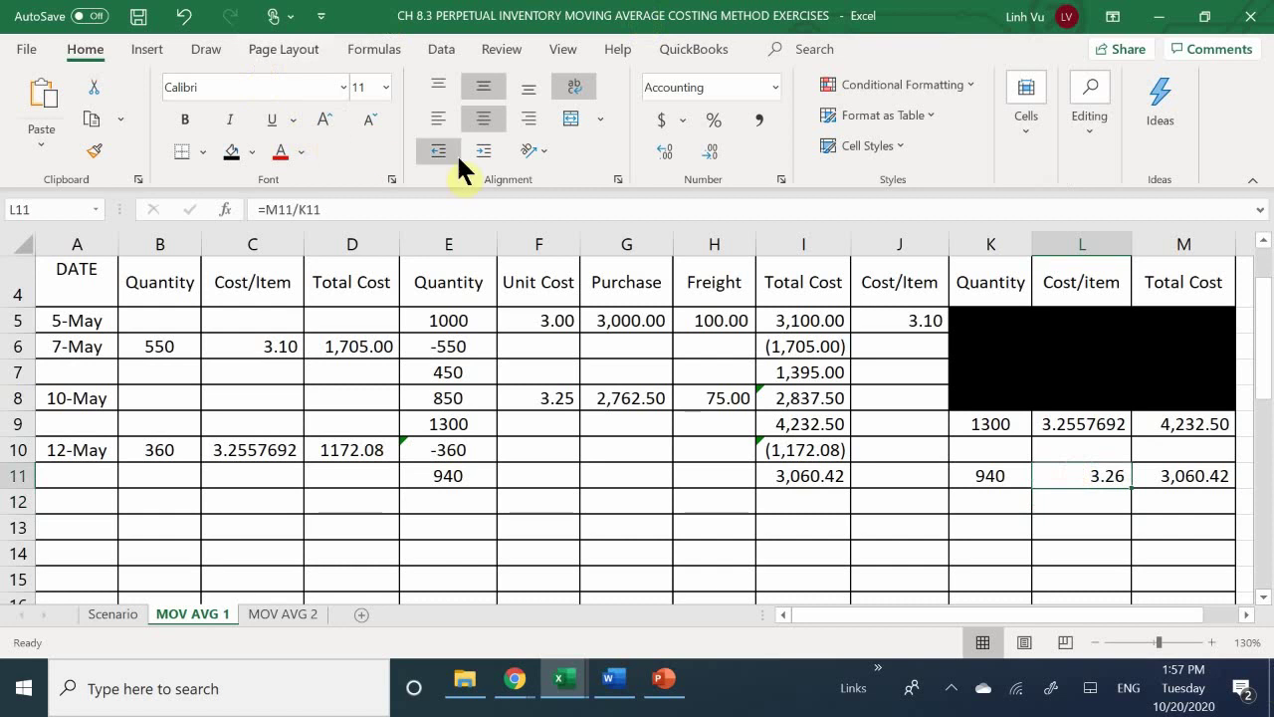
click(652, 158)
click(652, 157)
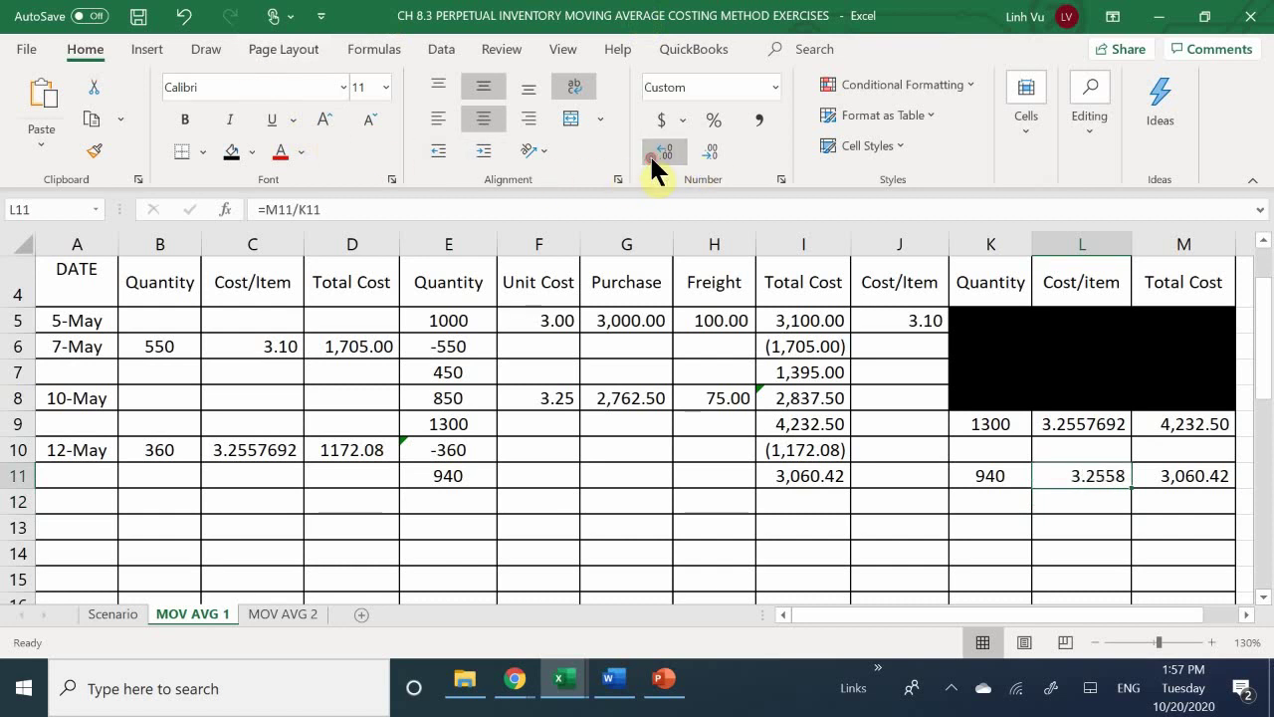
click(652, 158)
click(652, 157)
click(651, 158)
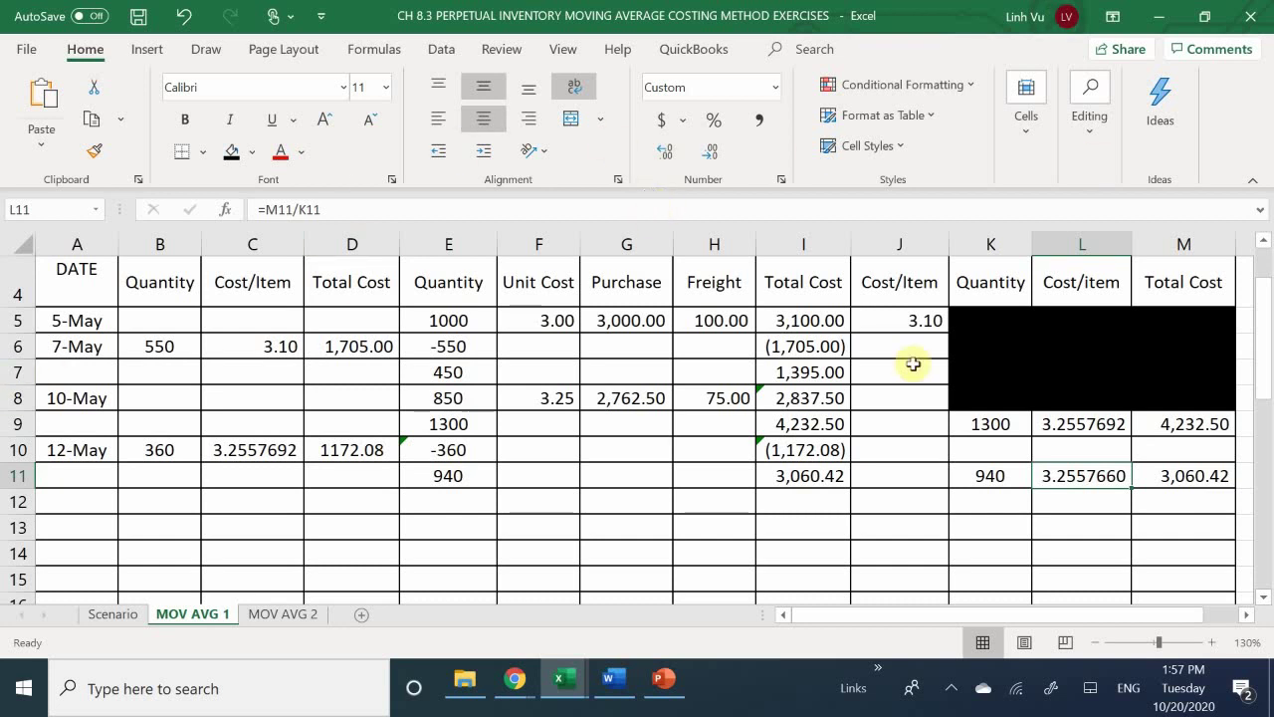
Black out the superseded Inventory on Hand cells K9:M10 with a black fill.
click(1001, 425)
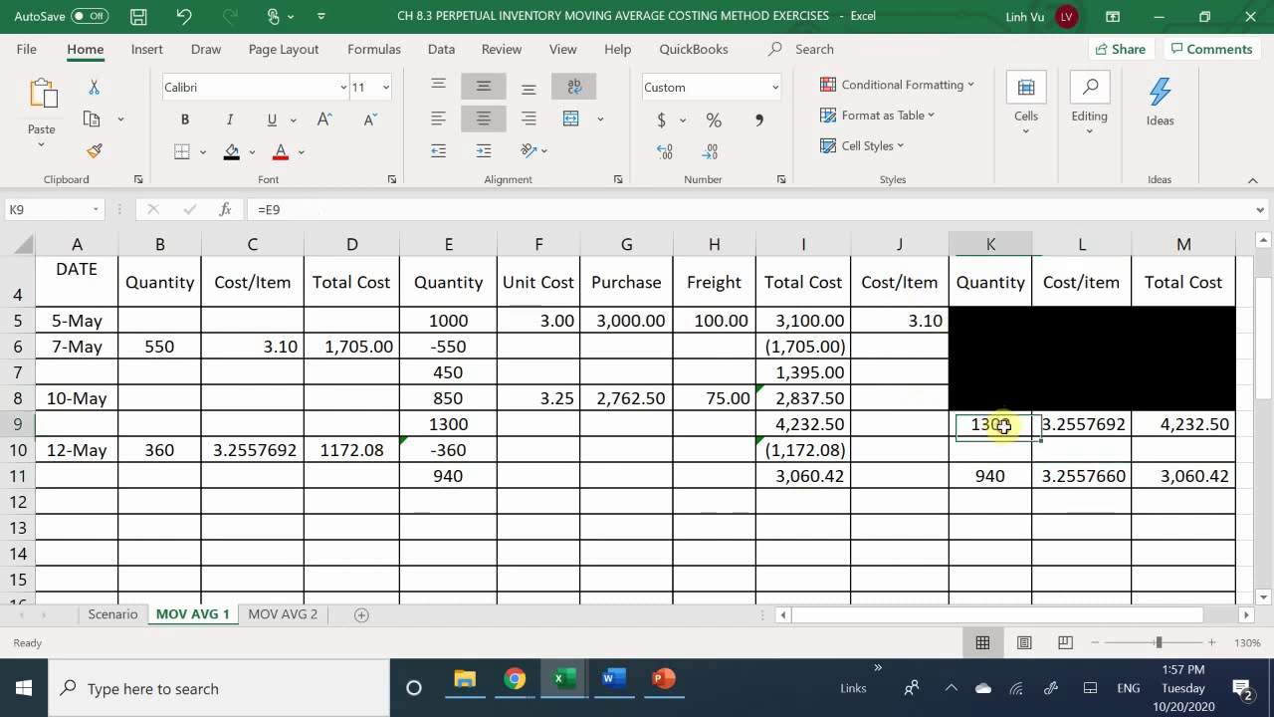
mouse_move(1003, 425)
mouse_down()
mouse_move(1171, 431)
mouse_move(1174, 450)
mouse_up()
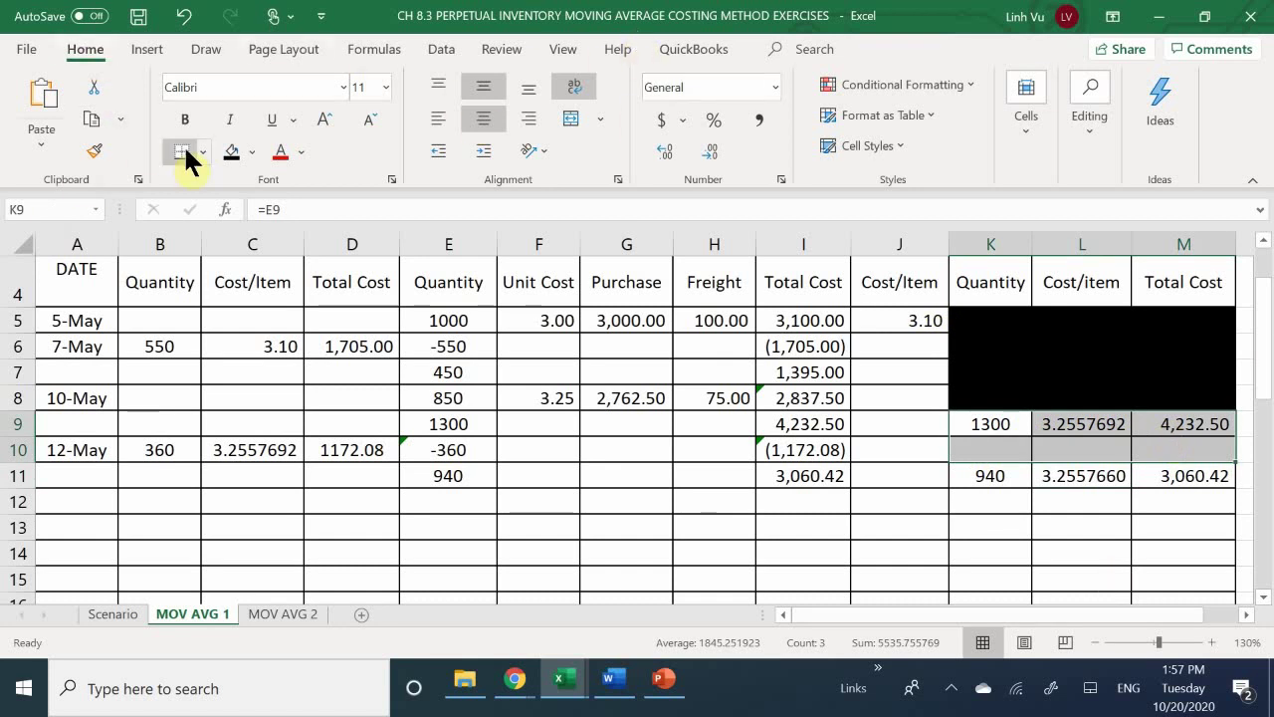
click(229, 159)
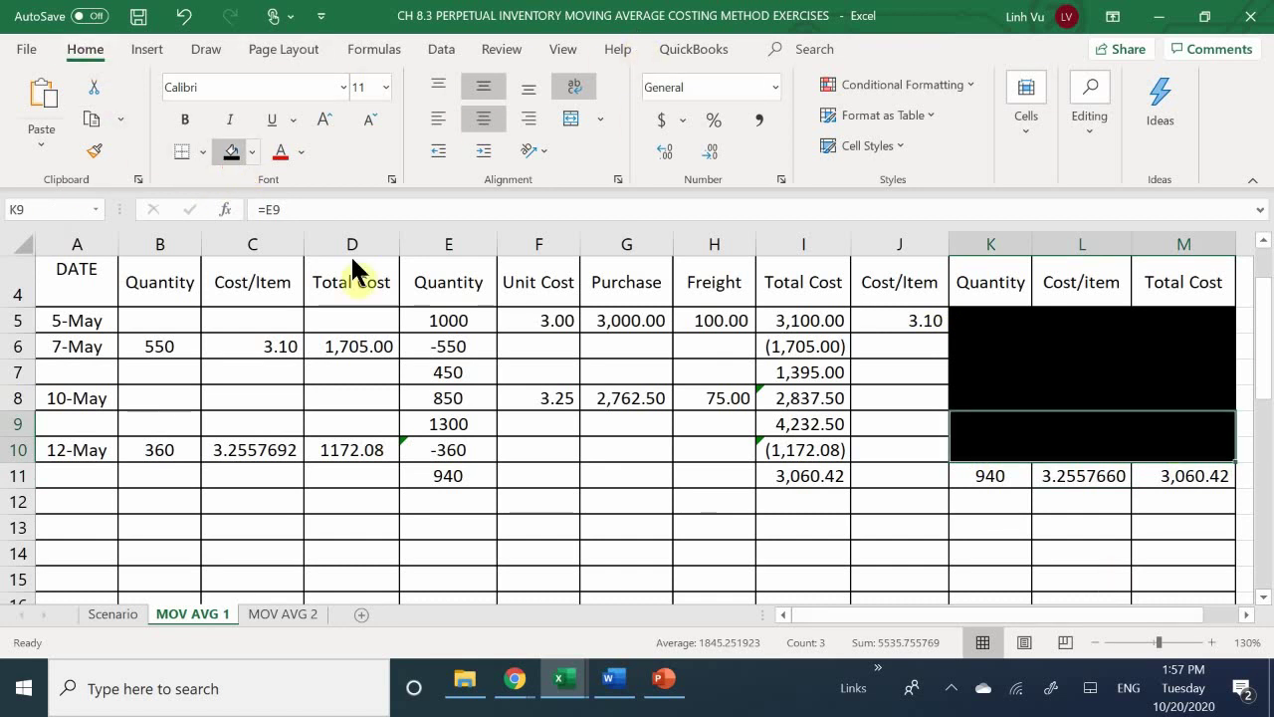
click(991, 349)
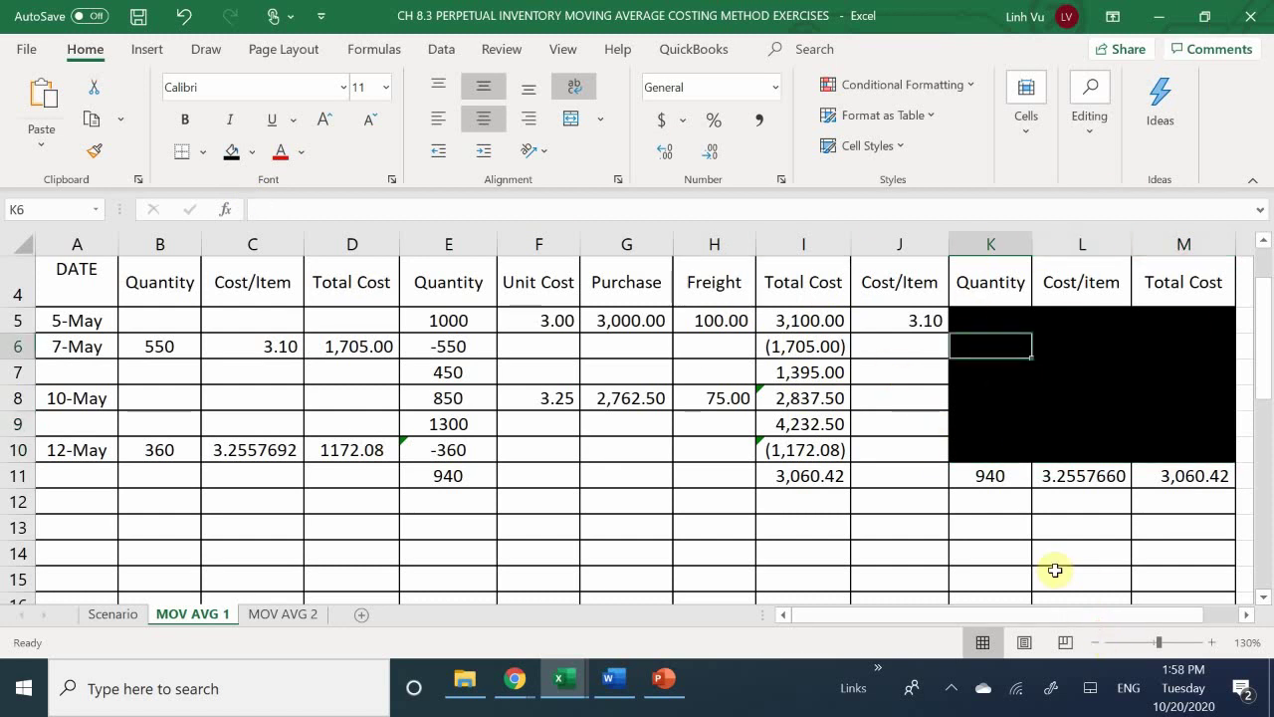
click(1020, 481)
scroll(1020, 482, down, 1)
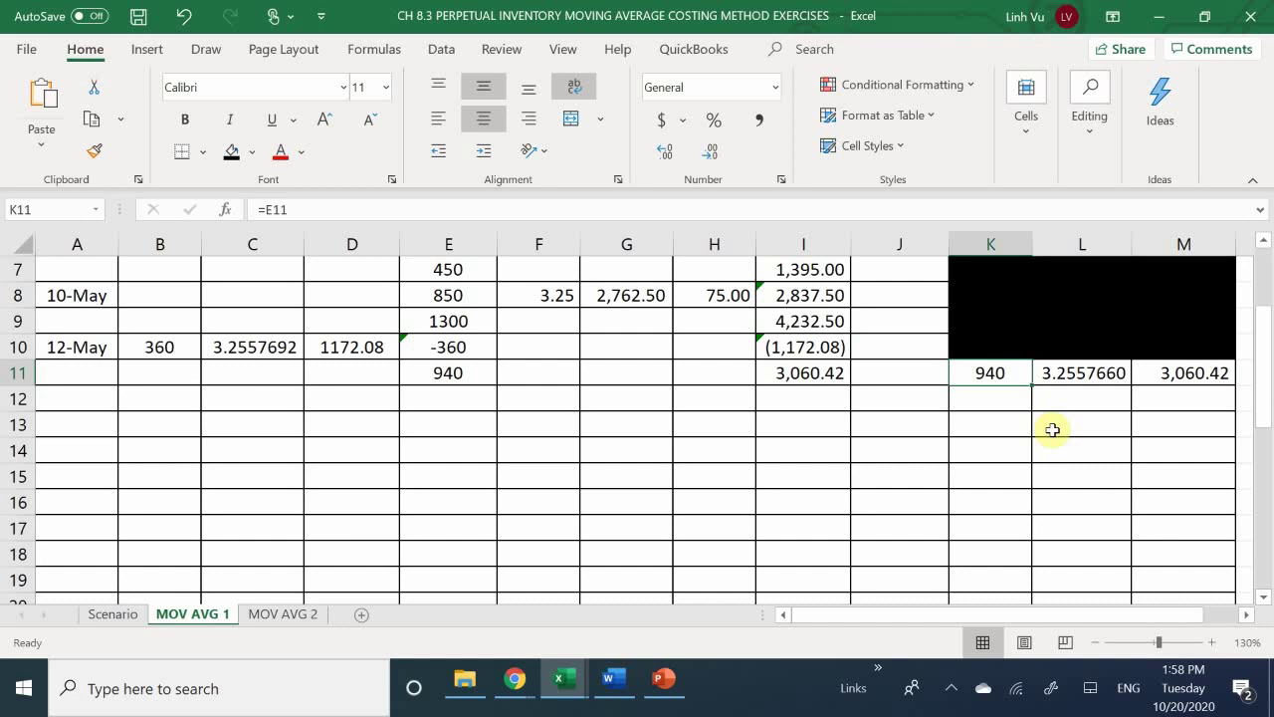
Check the next transaction on the Scenario sheet and enter its date, 15 May, in A12 of MOV AVG 1.
click(107, 614)
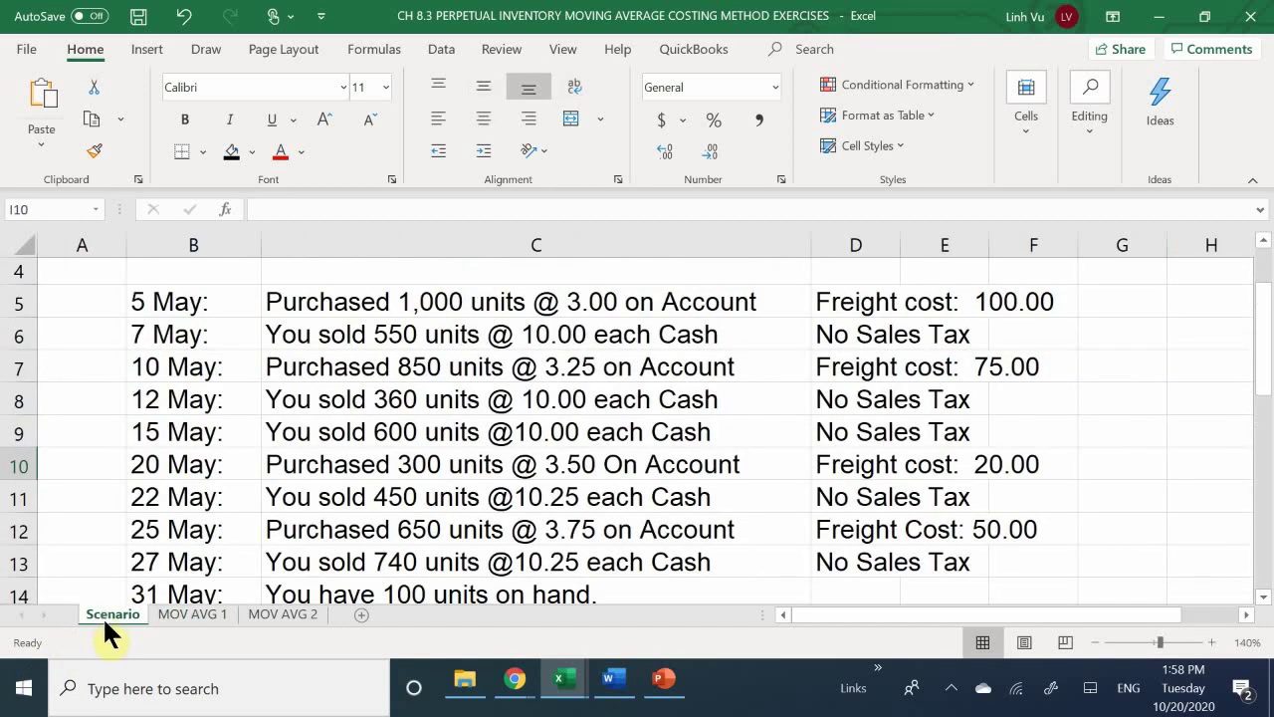
click(207, 610)
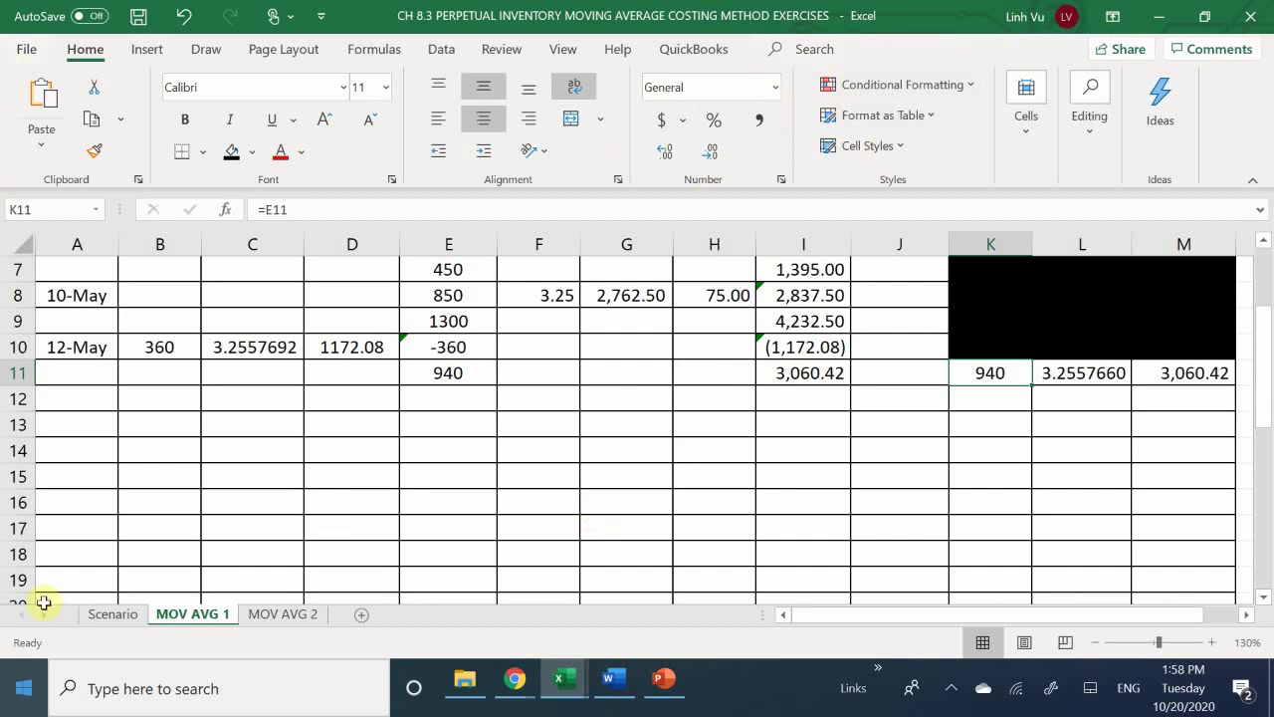
scroll(376, 400, up, 1)
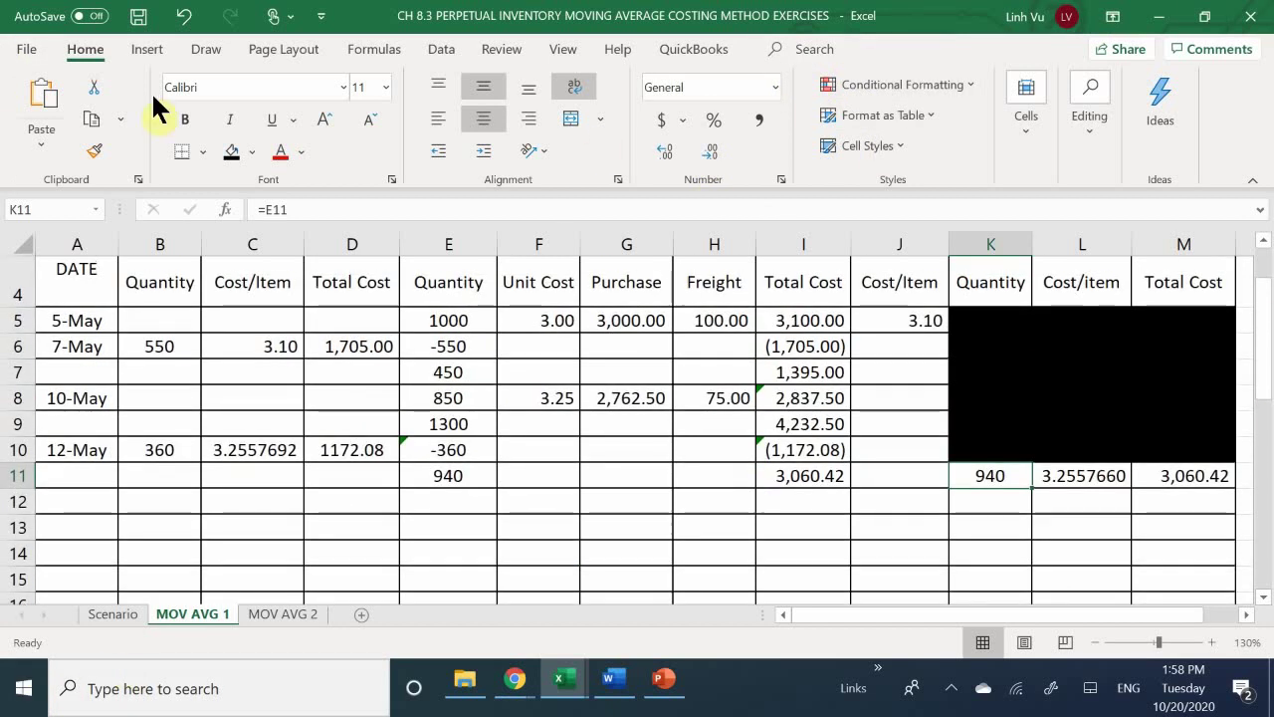
click(83, 497)
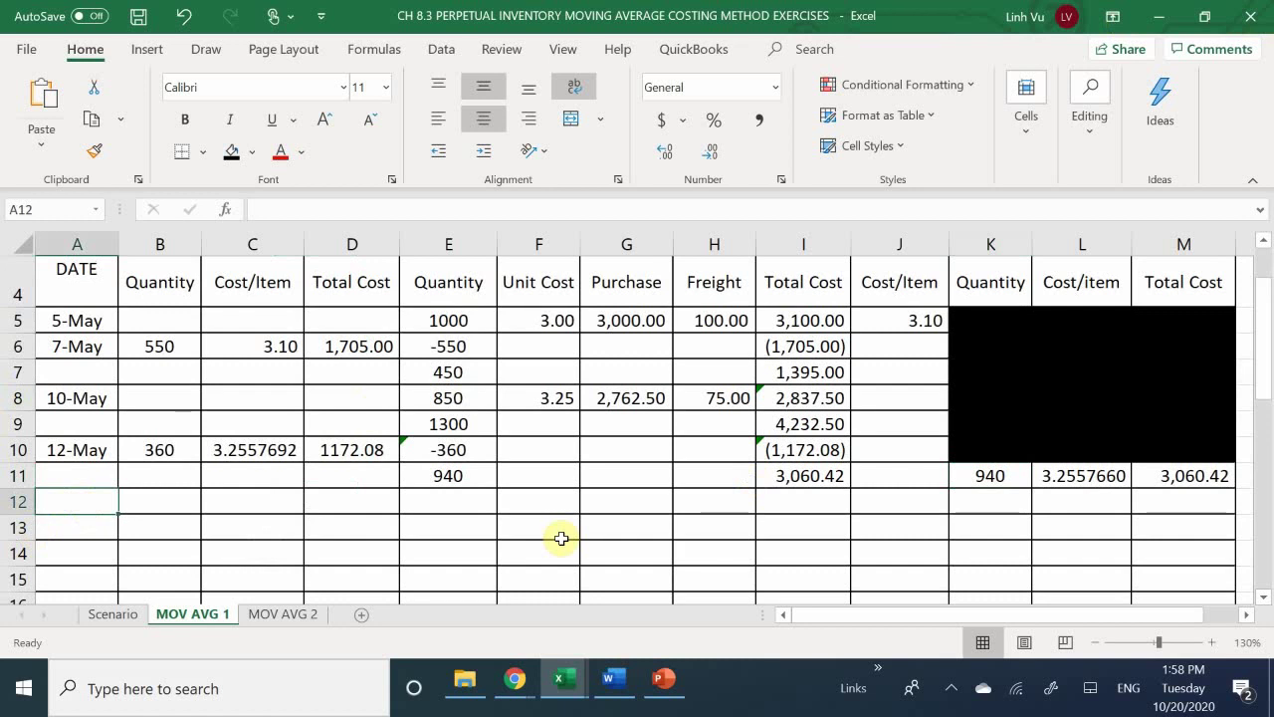
text(6)
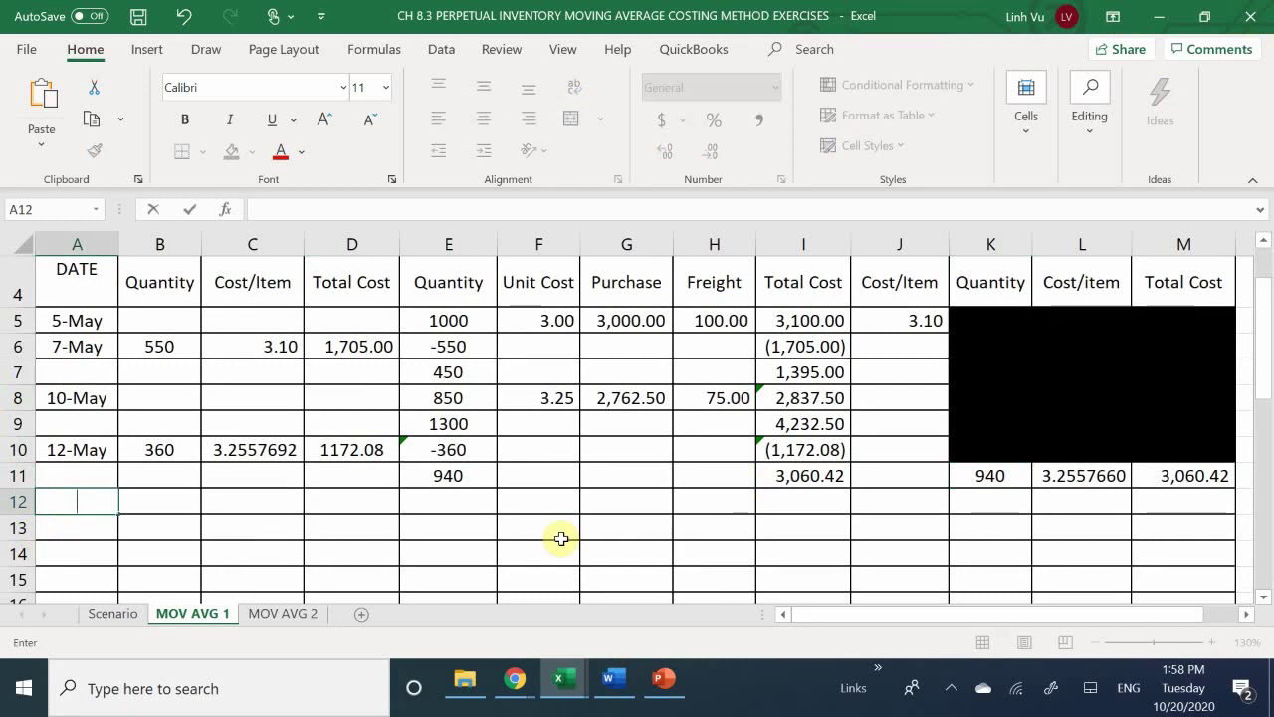
text(/16)
key(BackSpace)
text(5)
key(Return)
key(Up)
key(Right)
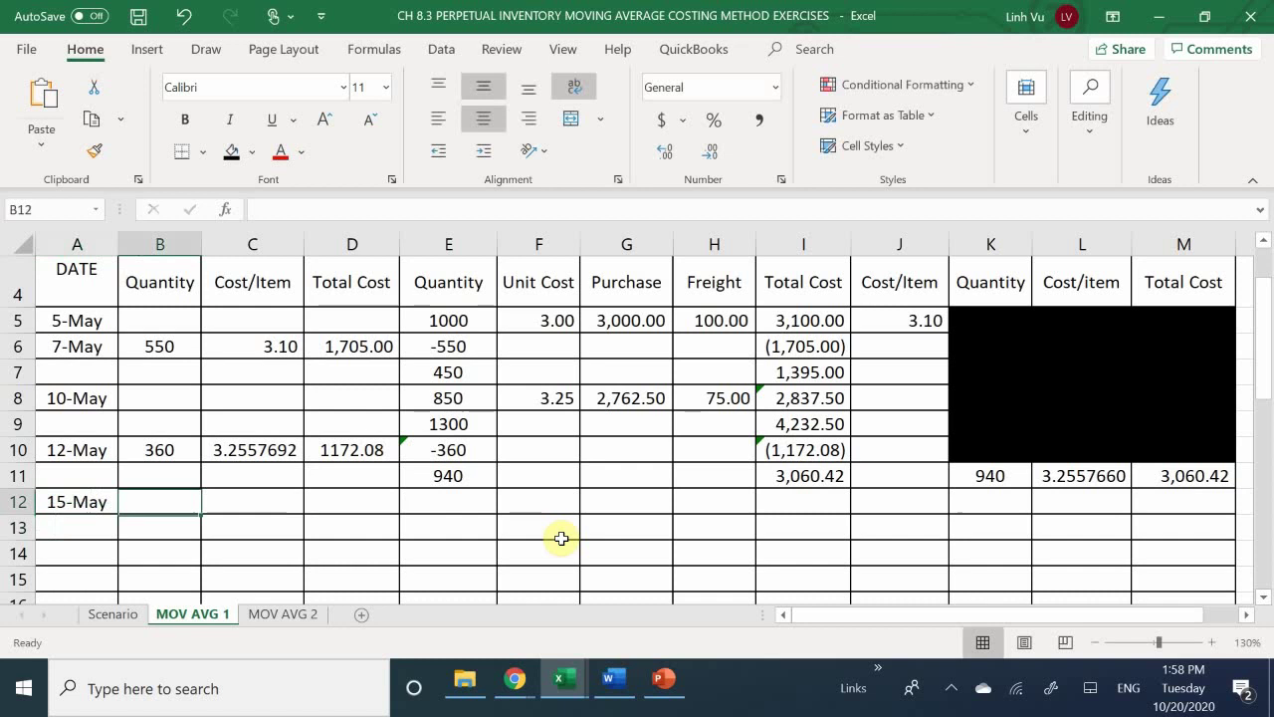
Enter 600 as the quantity sold in B12 and link the cost per item in C12 with =L11.
text(600)
key(Right)
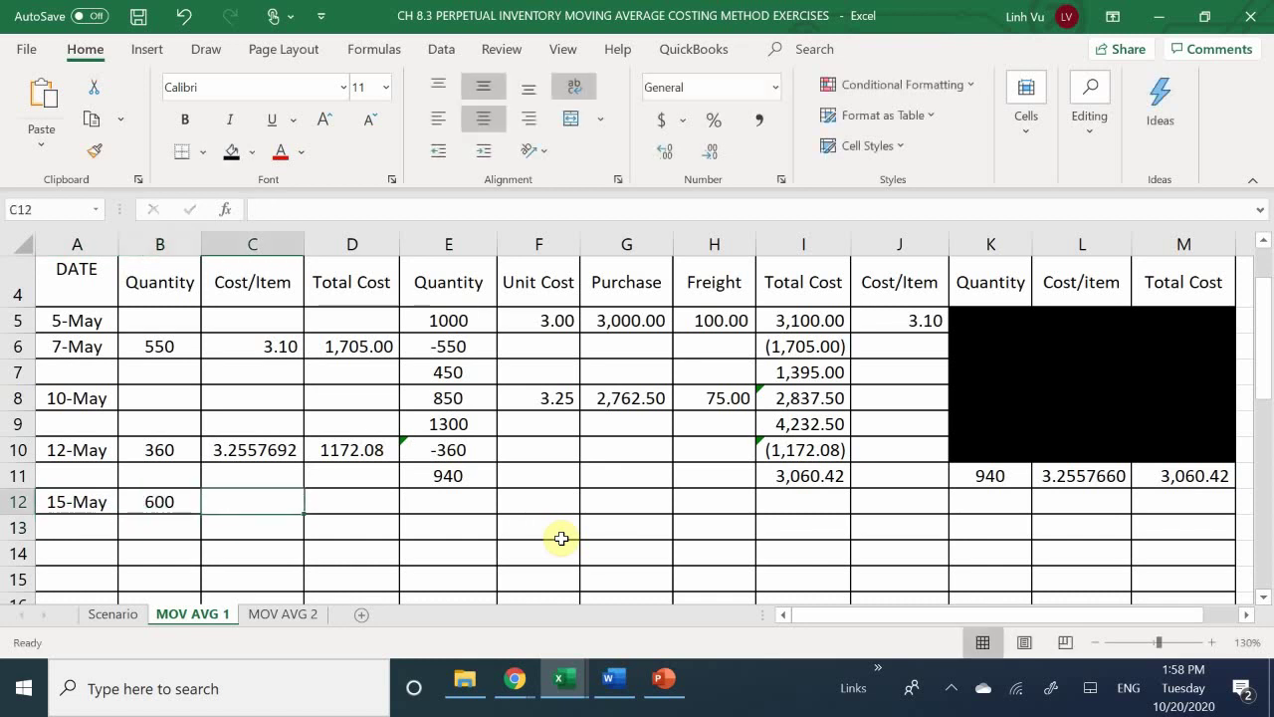
text(=)
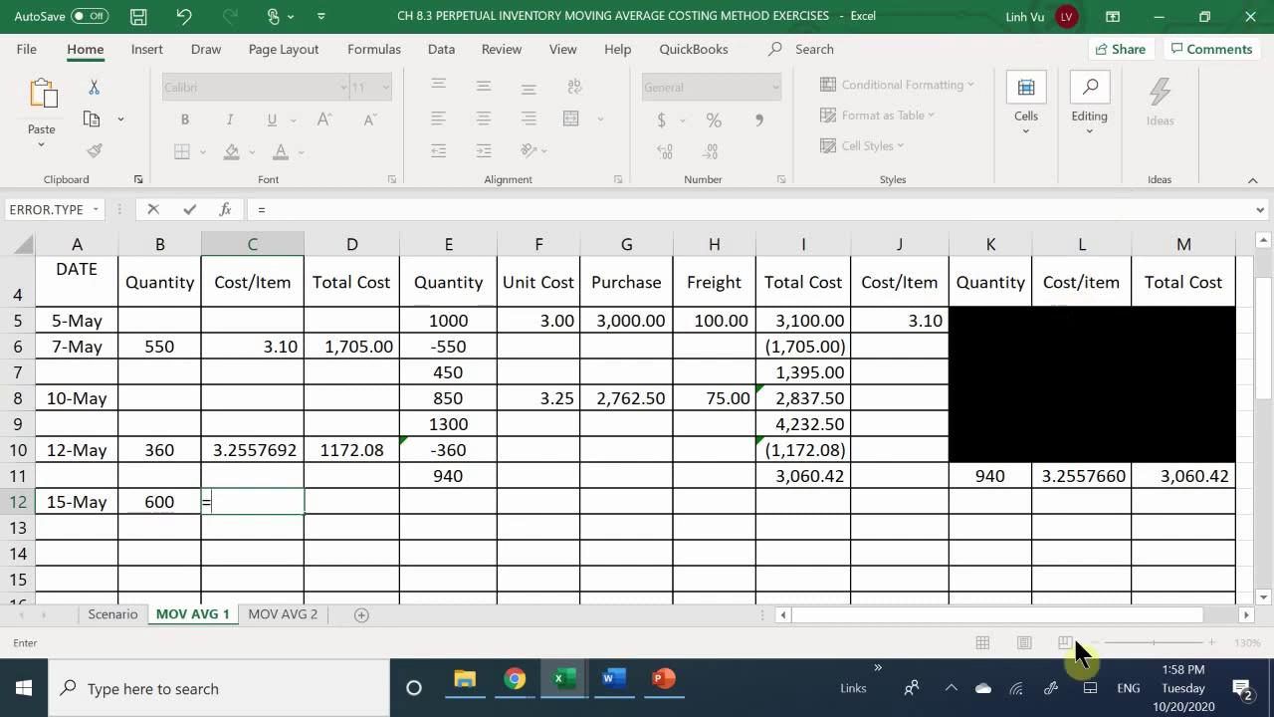
click(1074, 474)
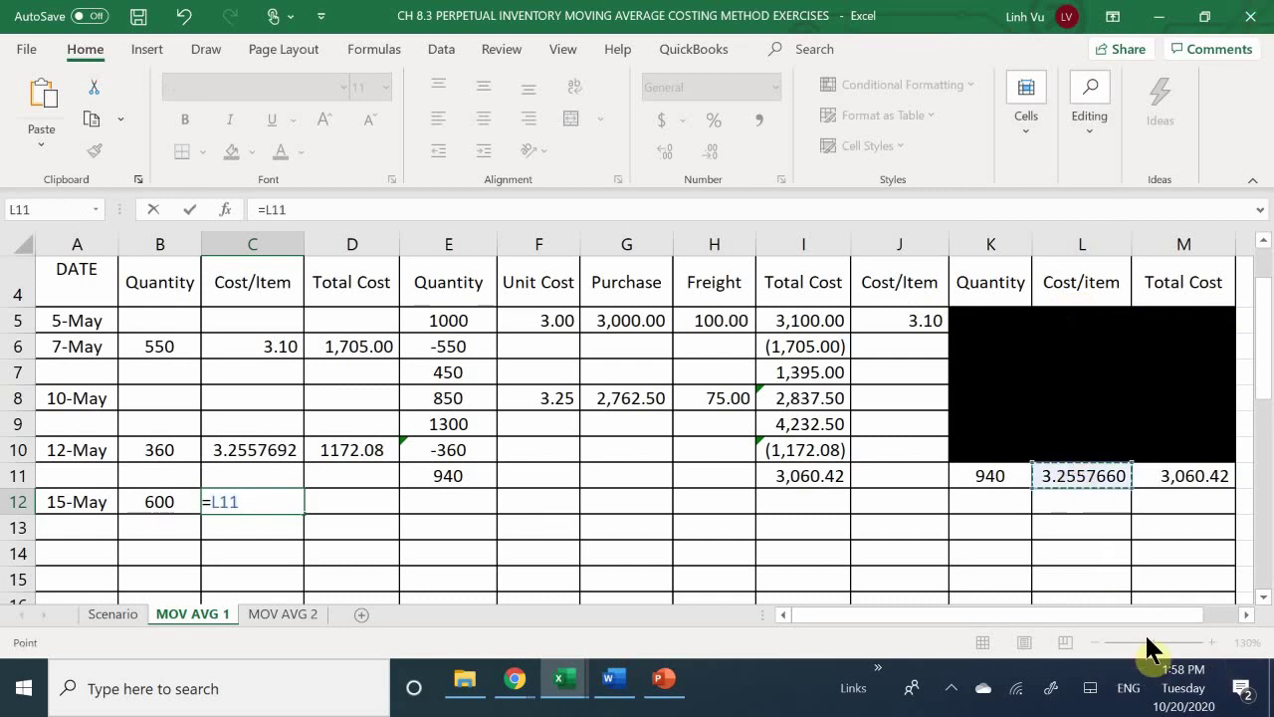
key(Return)
Calculate the 15 May total cost in D12, rounded to two decimals, with =round(B12*C12,2).
key(Right)
key(Up)
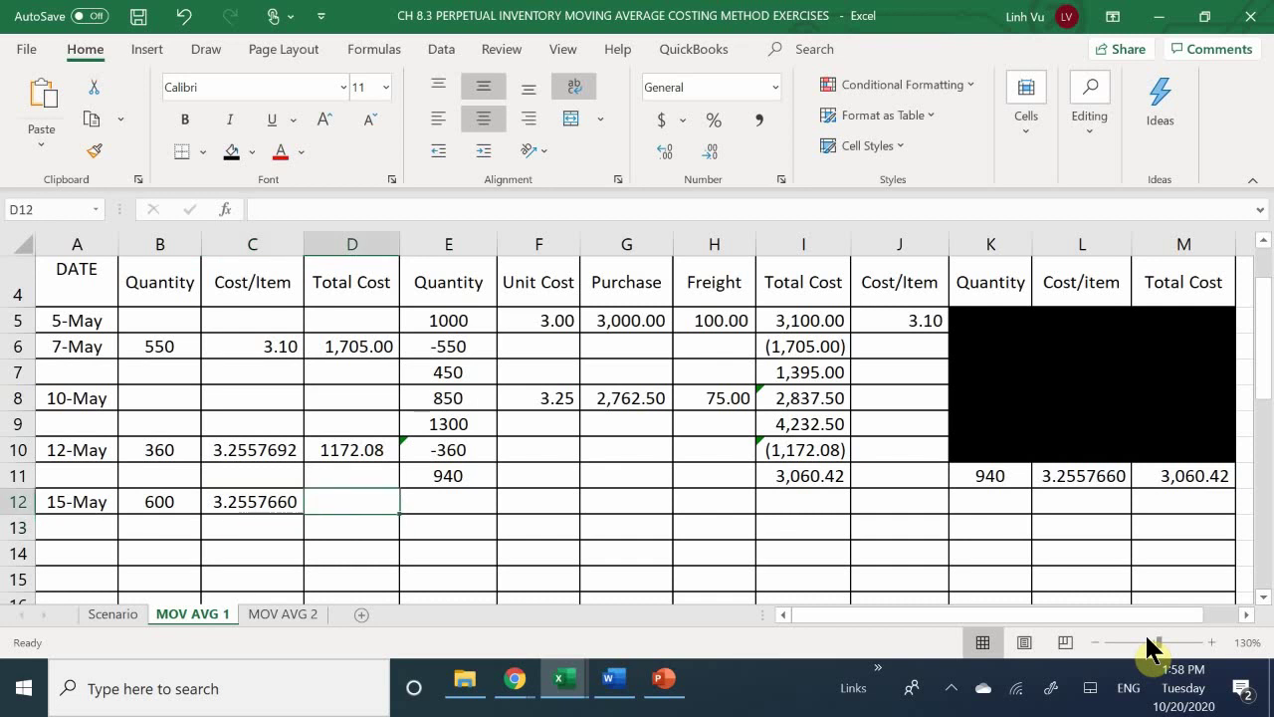
text(=ro)
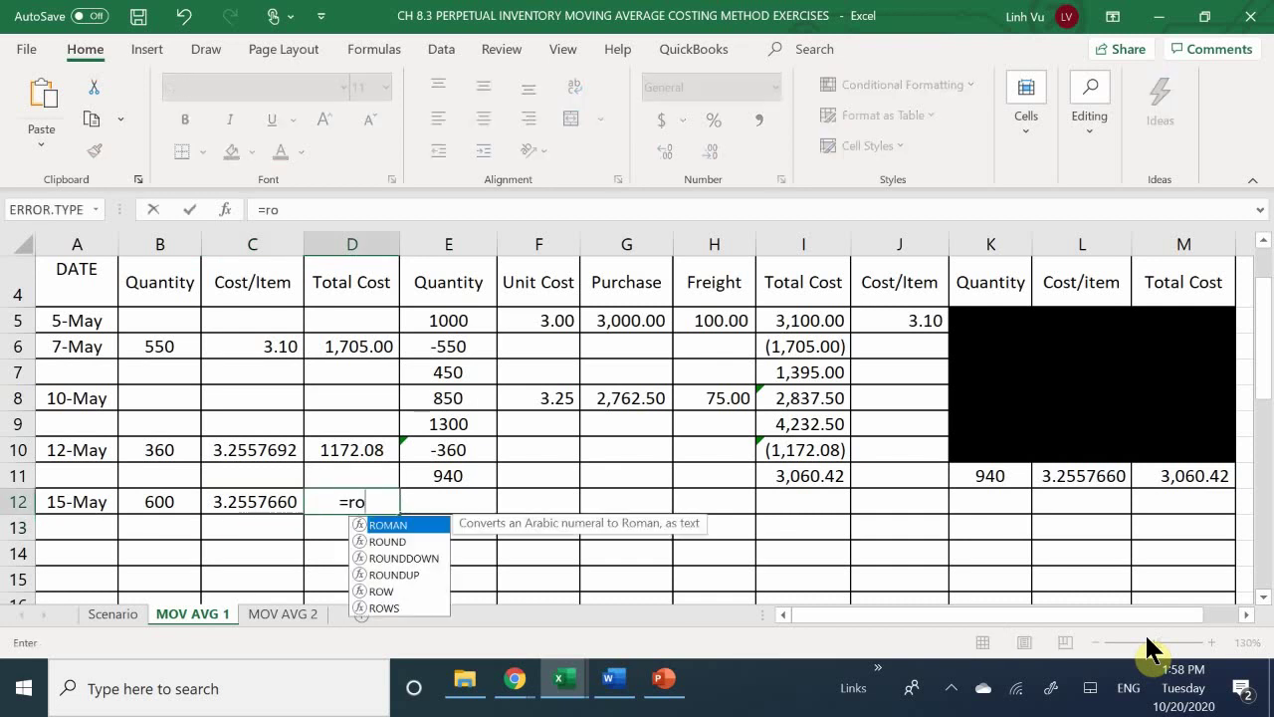
text(und()
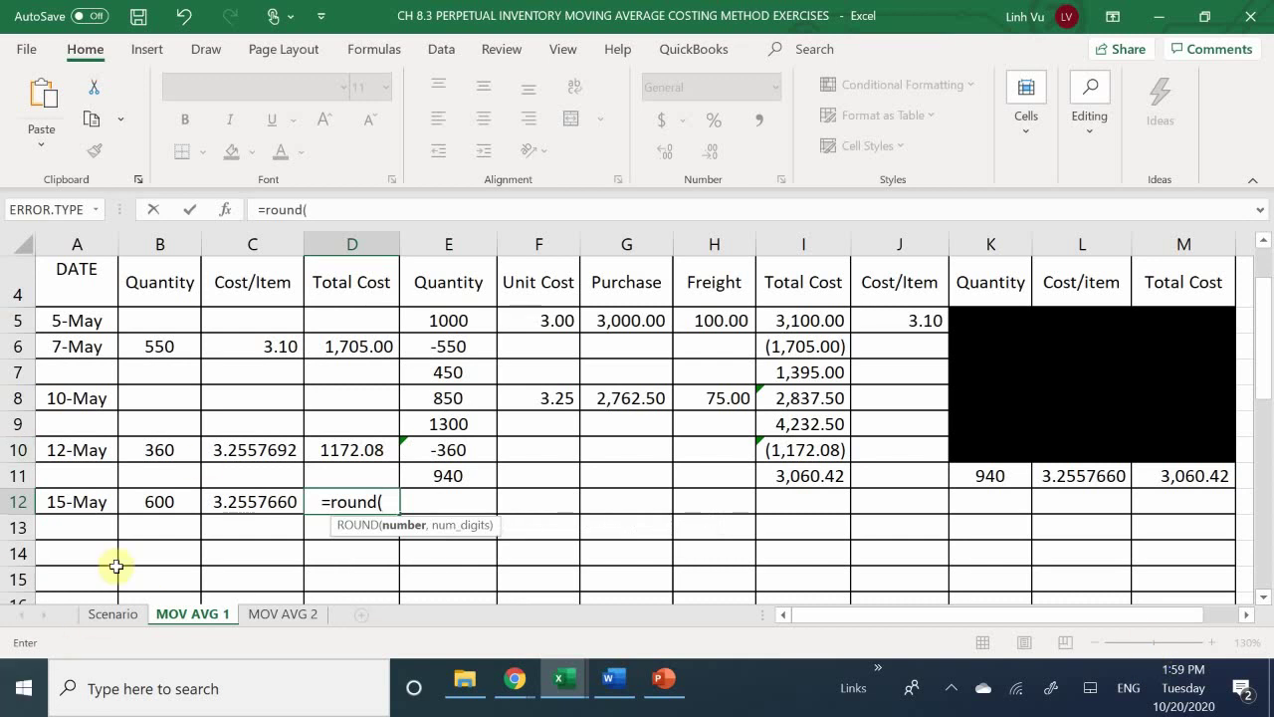
click(179, 501)
text(*)
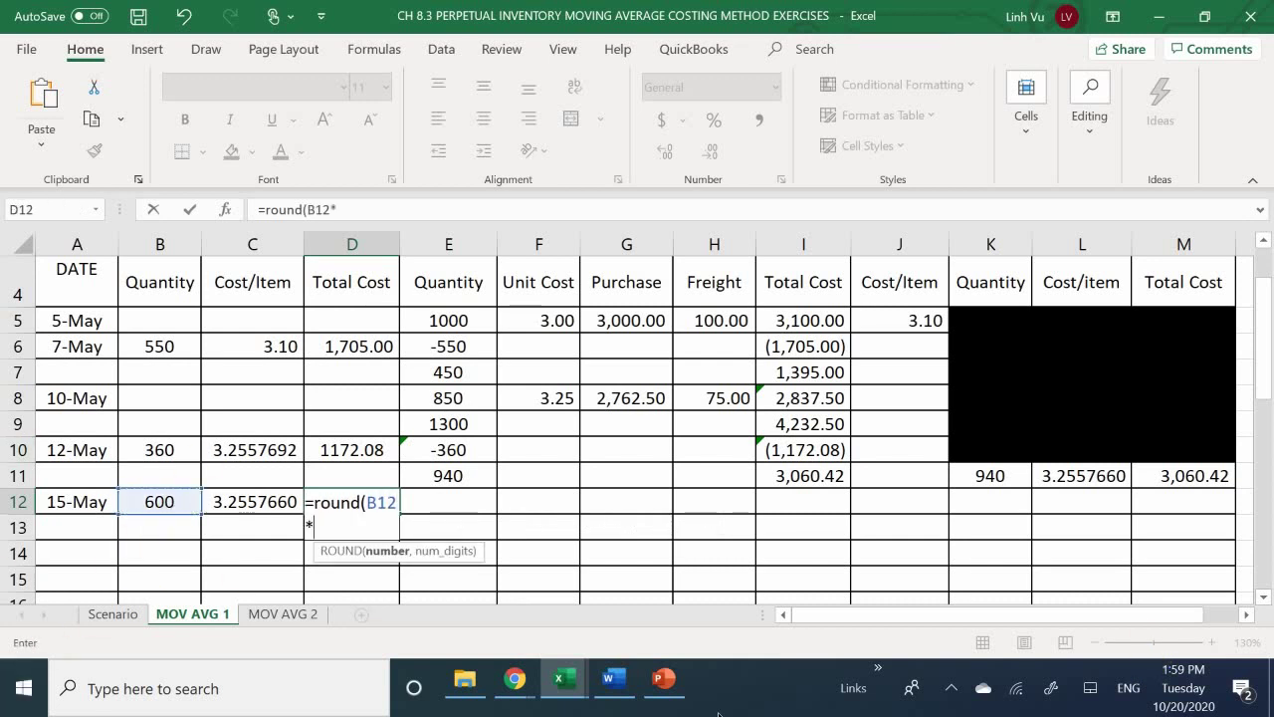
key(Left)
text(,2)
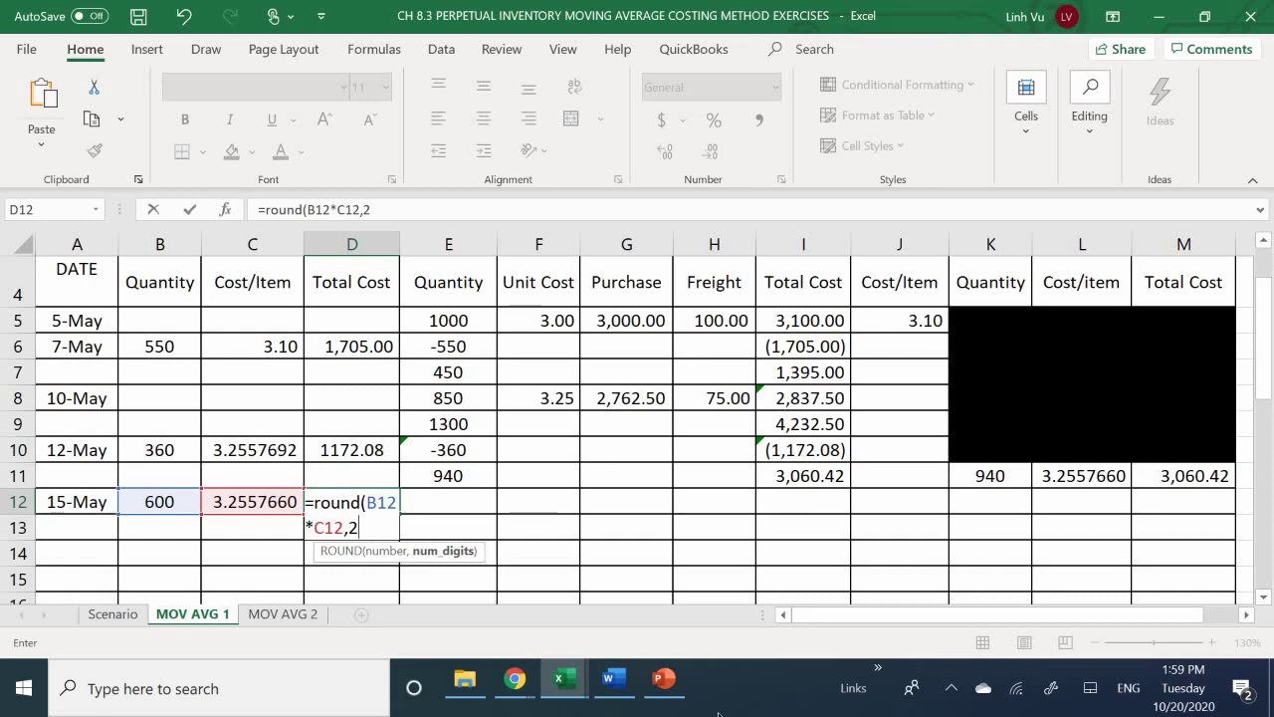
key(Return)
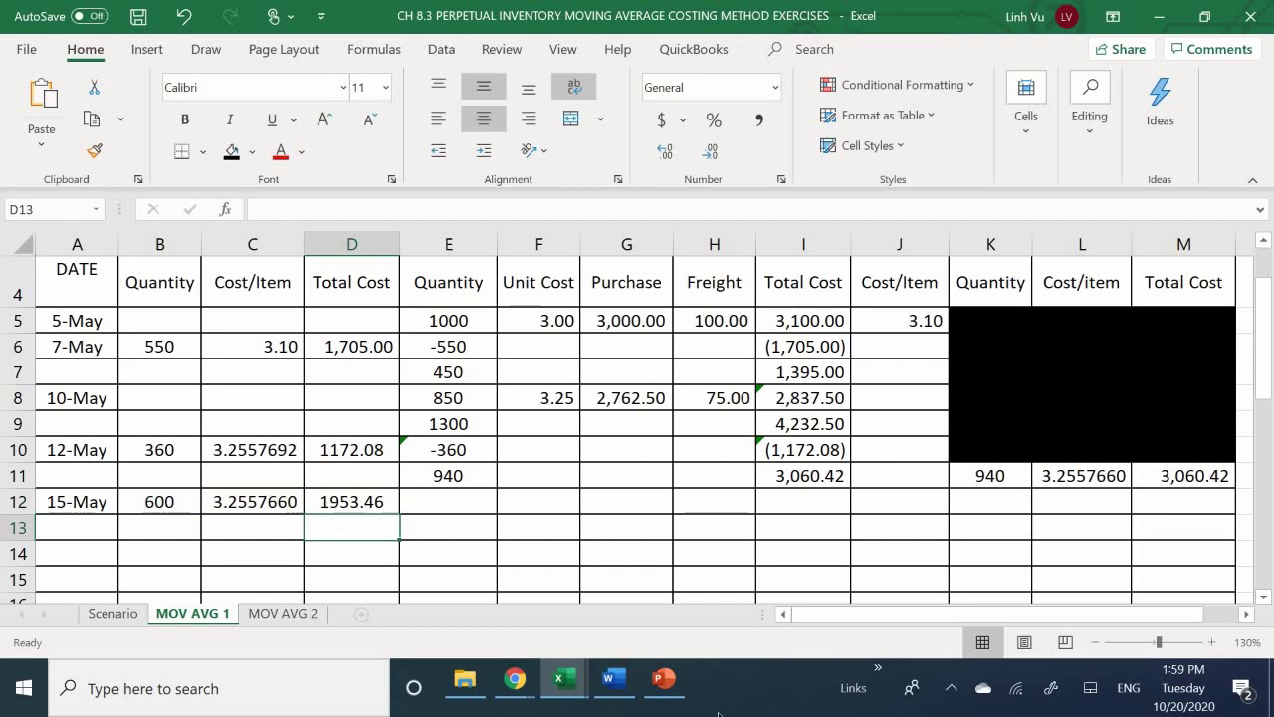
Enter the 15 May quantity sold as a deduction in E12 with -B12.
key(Right)
key(Up)
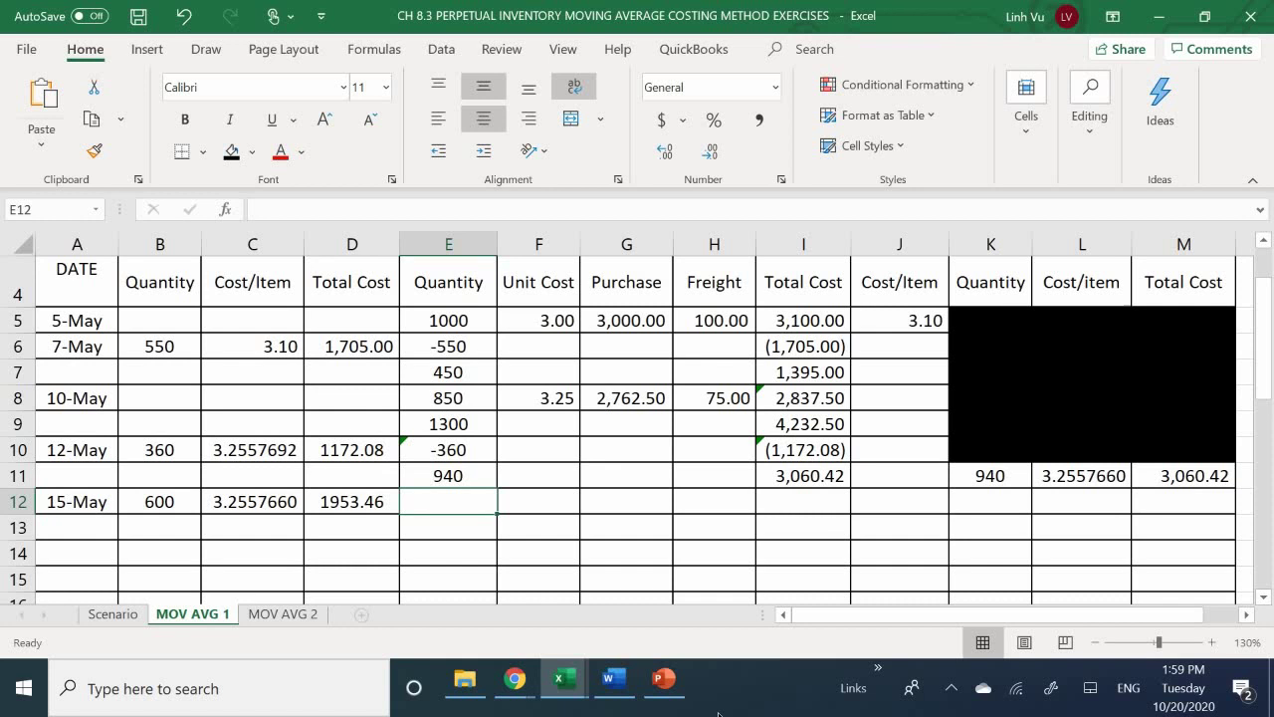
text(-)
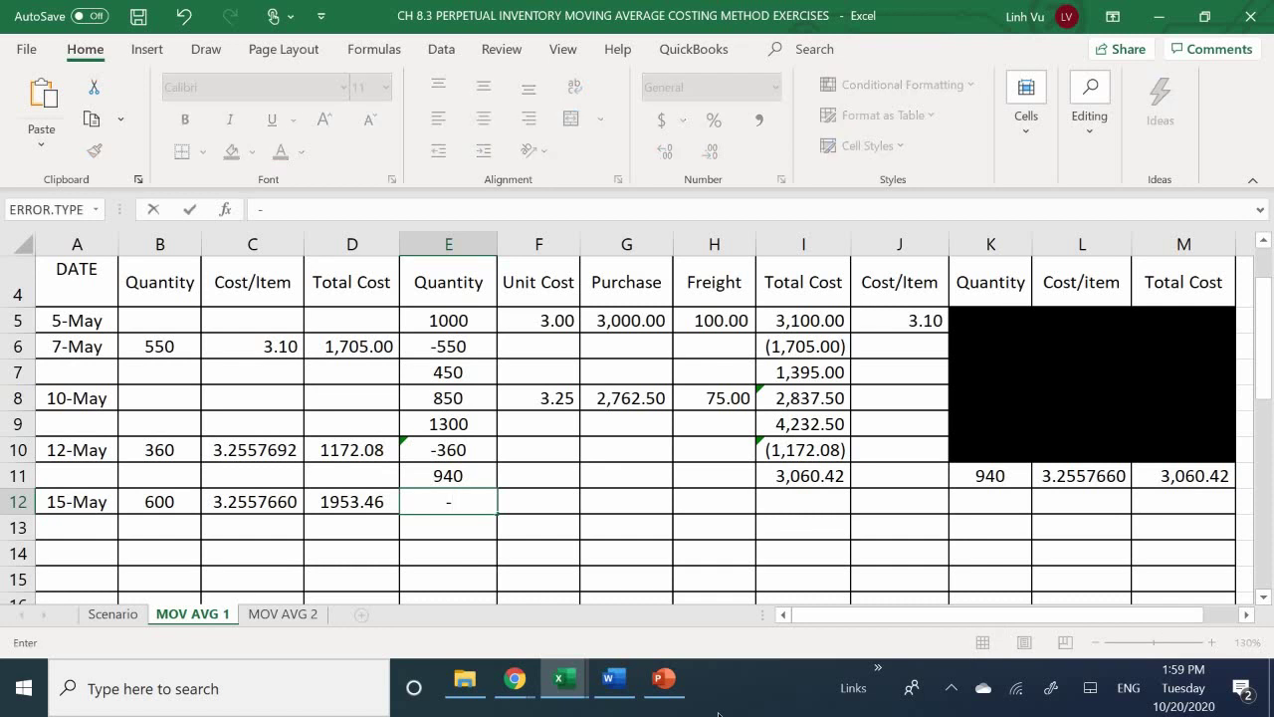
key(Left)
key(Left)
key(Left)
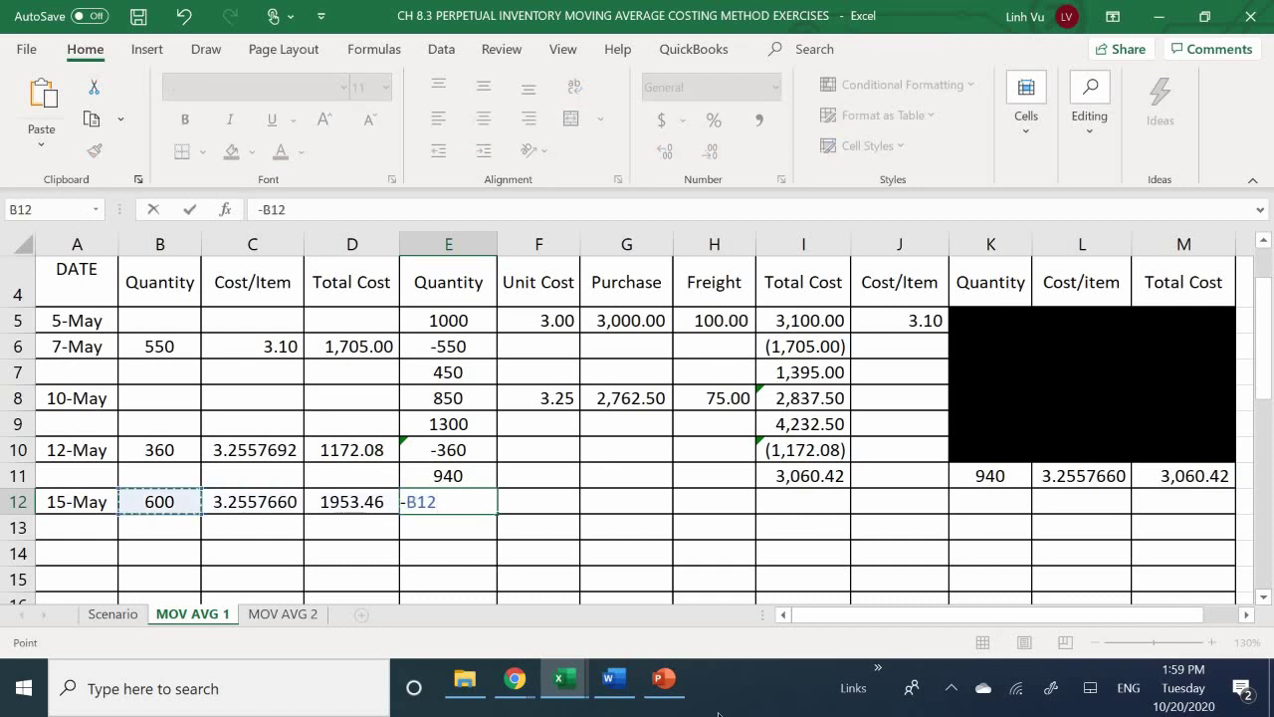
key(Return)
Calculate the remaining inventory quantity in E13 with =E11+E12.
text(=)
key(Up)
key(Up)
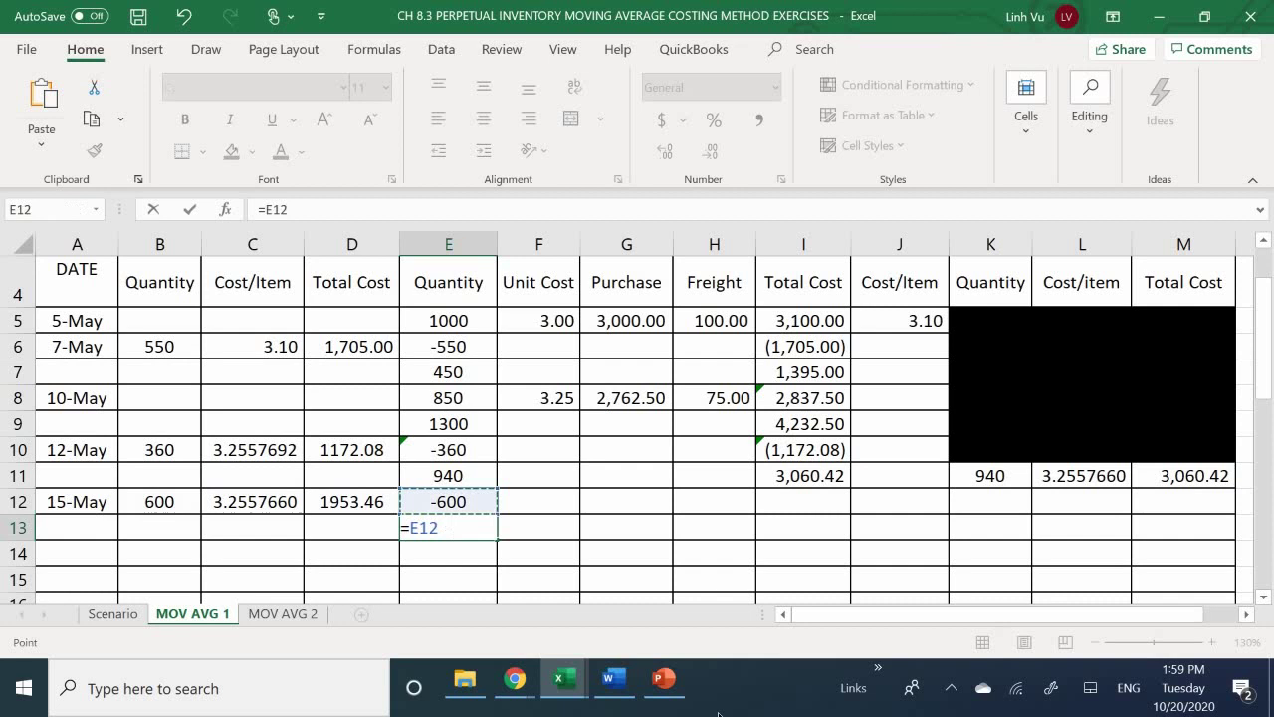
text(+)
key(Down)
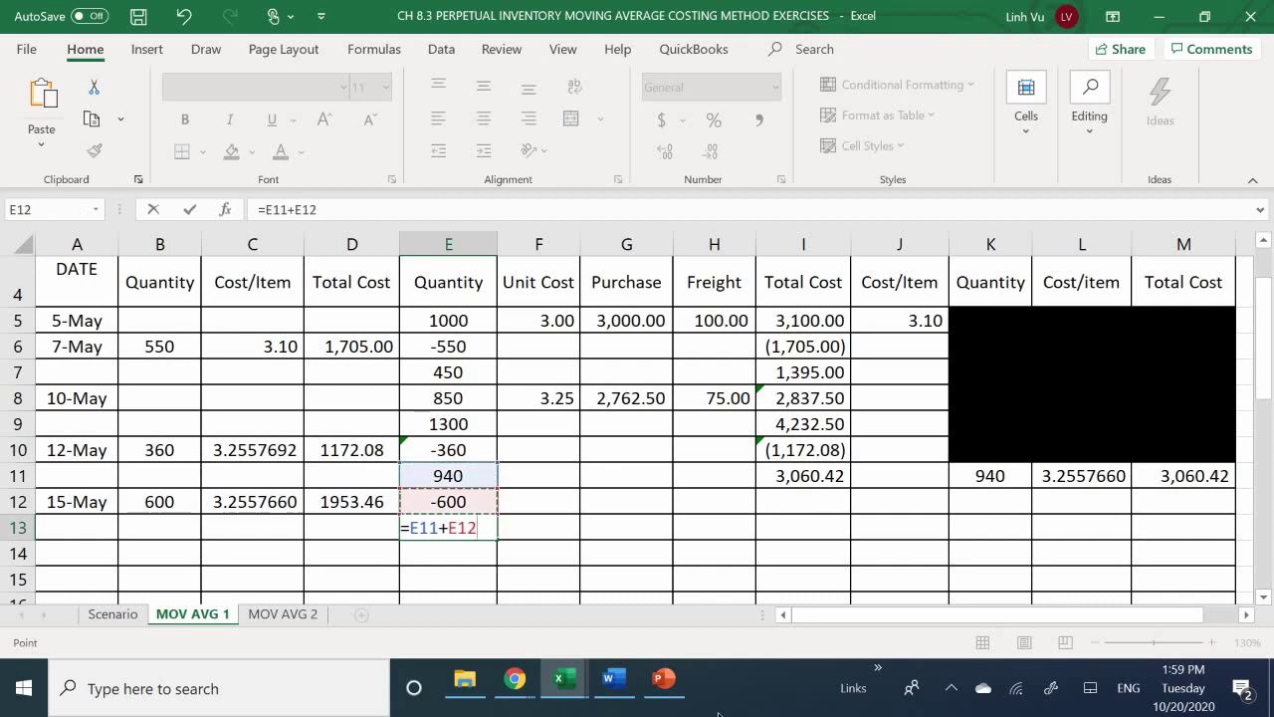
key(Return)
Enter the 15 May total cost as a deduction in I12 with -D12.
key(Right)
key(Right)
key(Right)
key(Right)
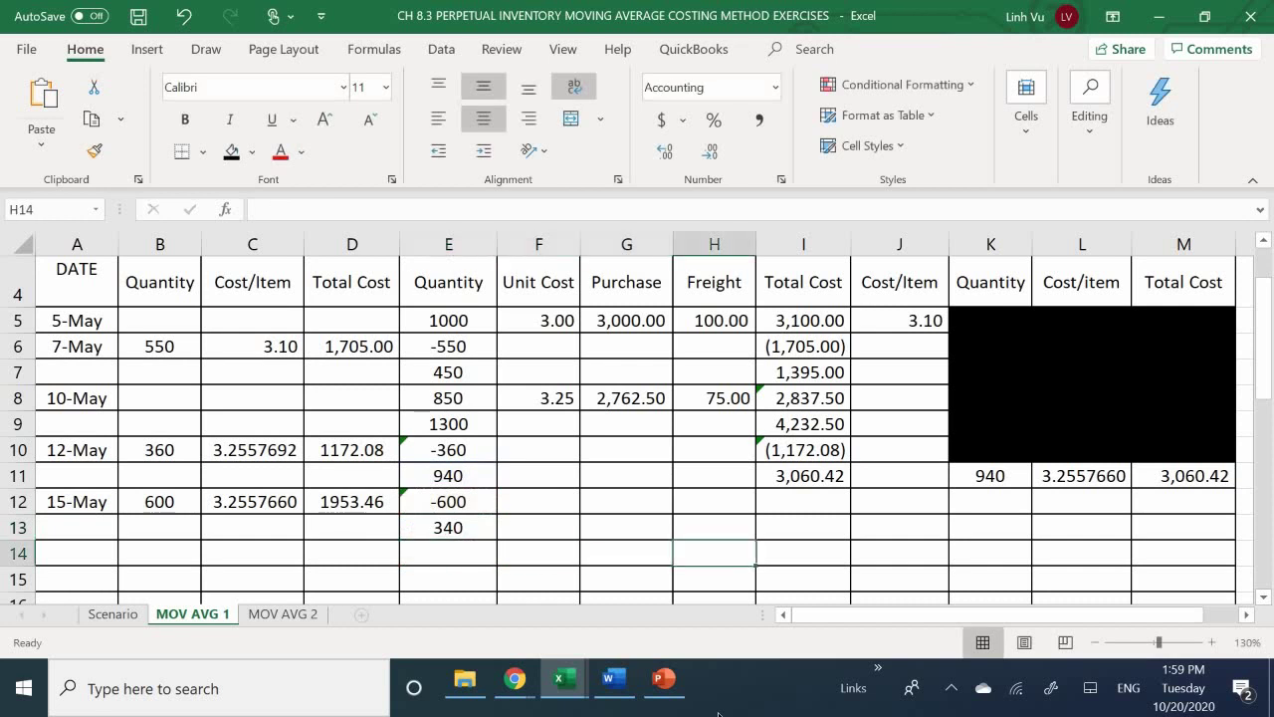
key(Up)
key(Up)
text(-)
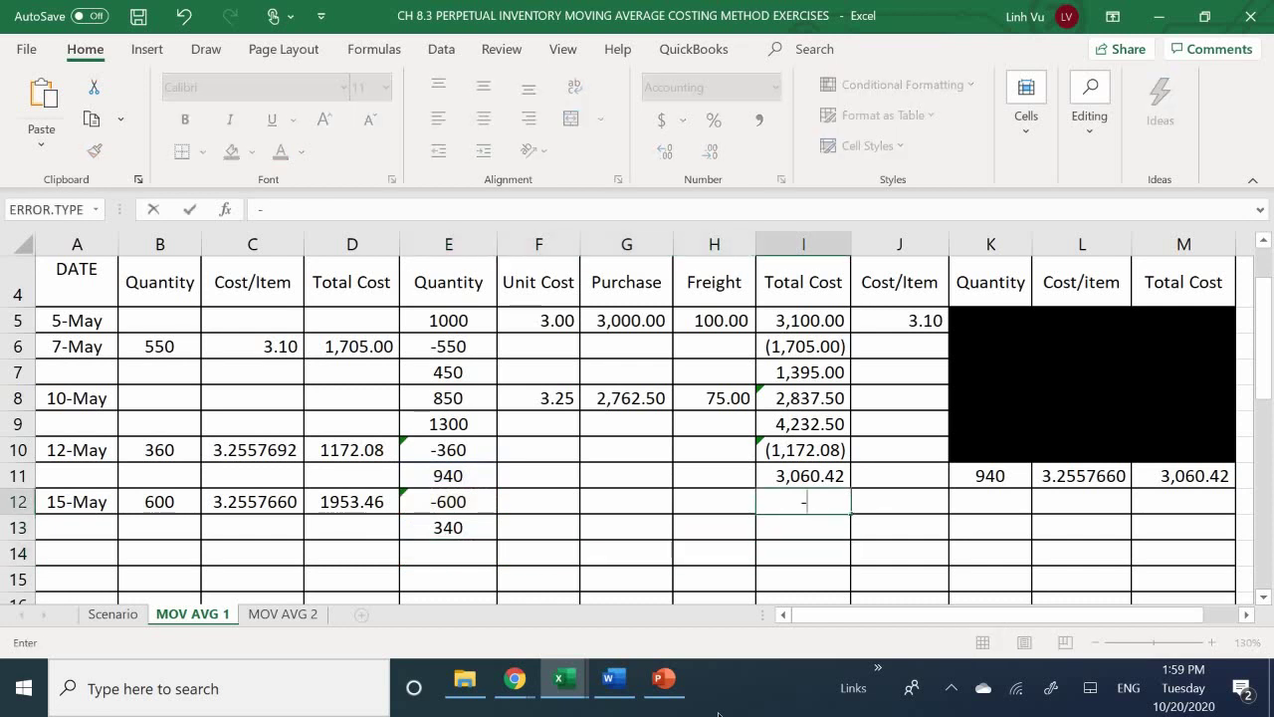
key(Left)
key(Left)
key(Left)
key(Left)
key(Left)
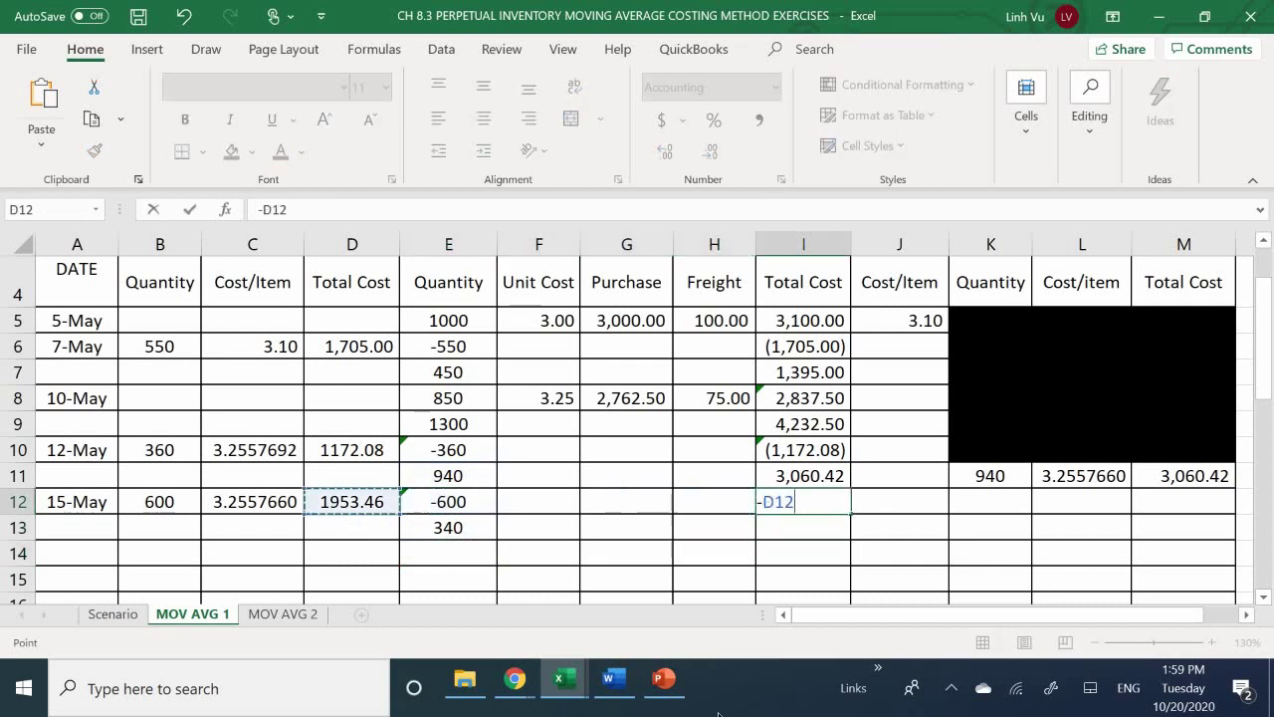
key(Return)
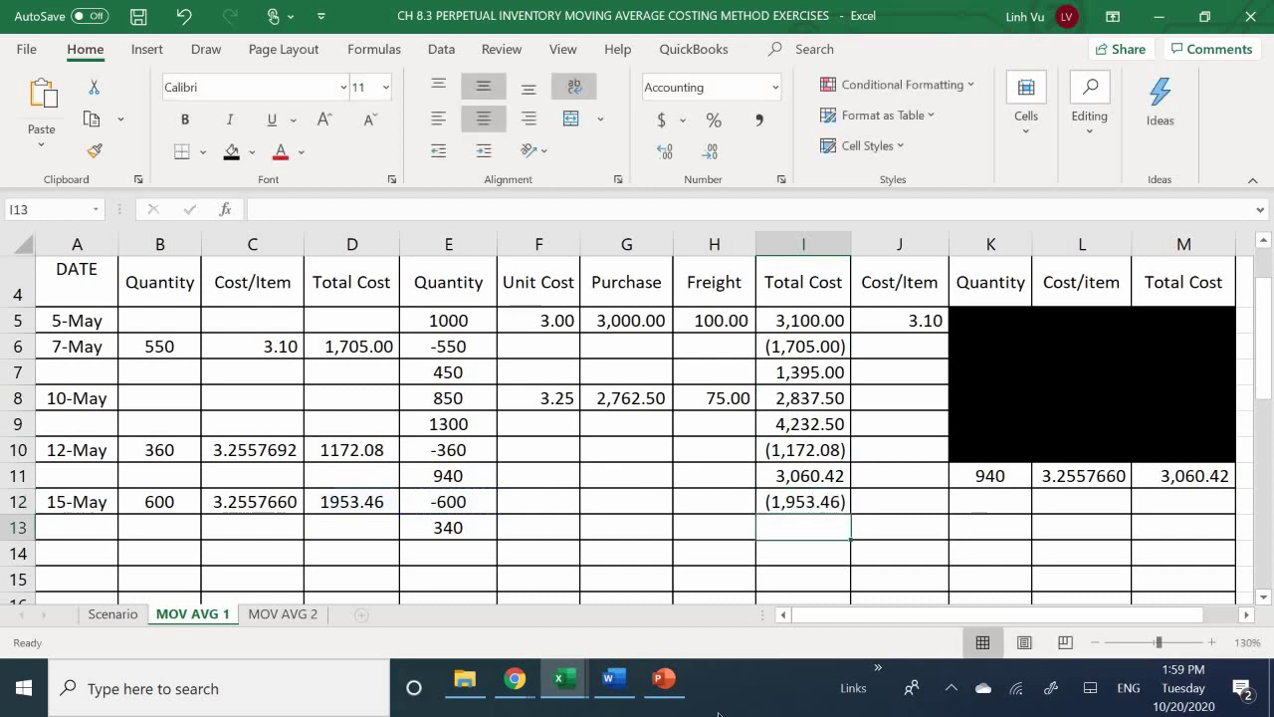
Calculate the remaining inventory total cost in I13 with =I11+I12.
text(=)
key(Up)
key(Up)
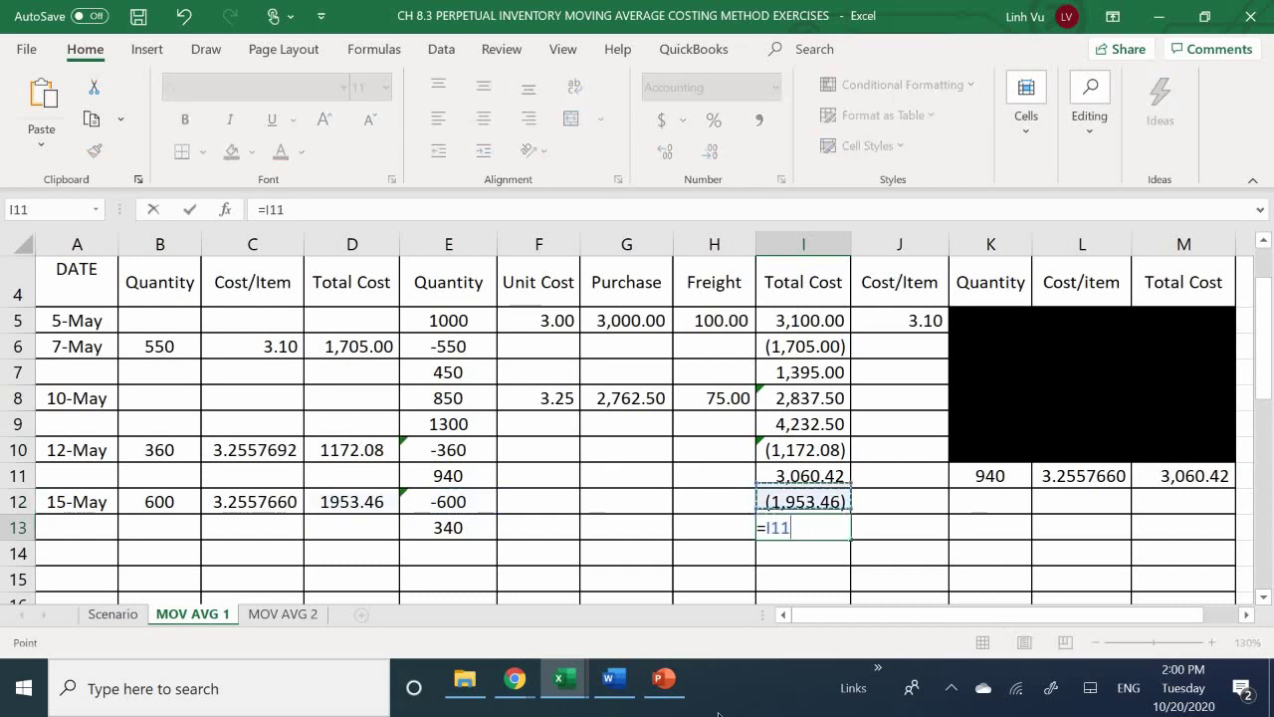
text(+)
key(Up)
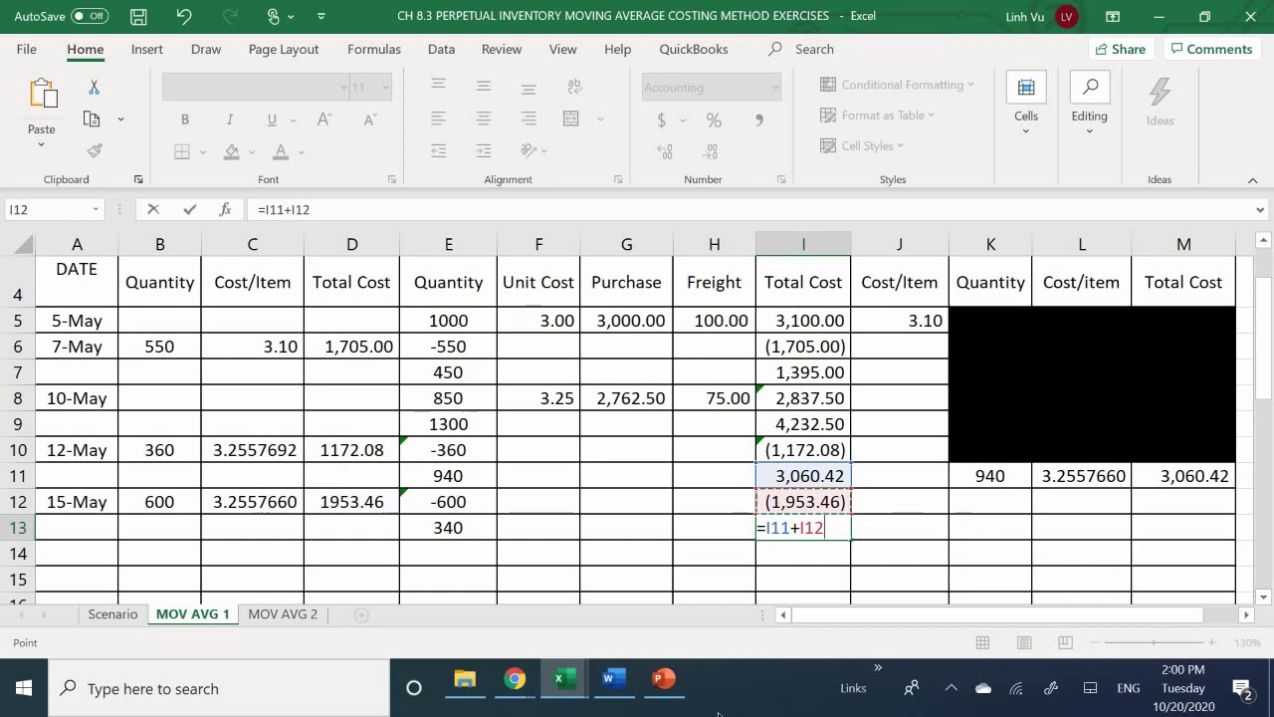
key(Return)
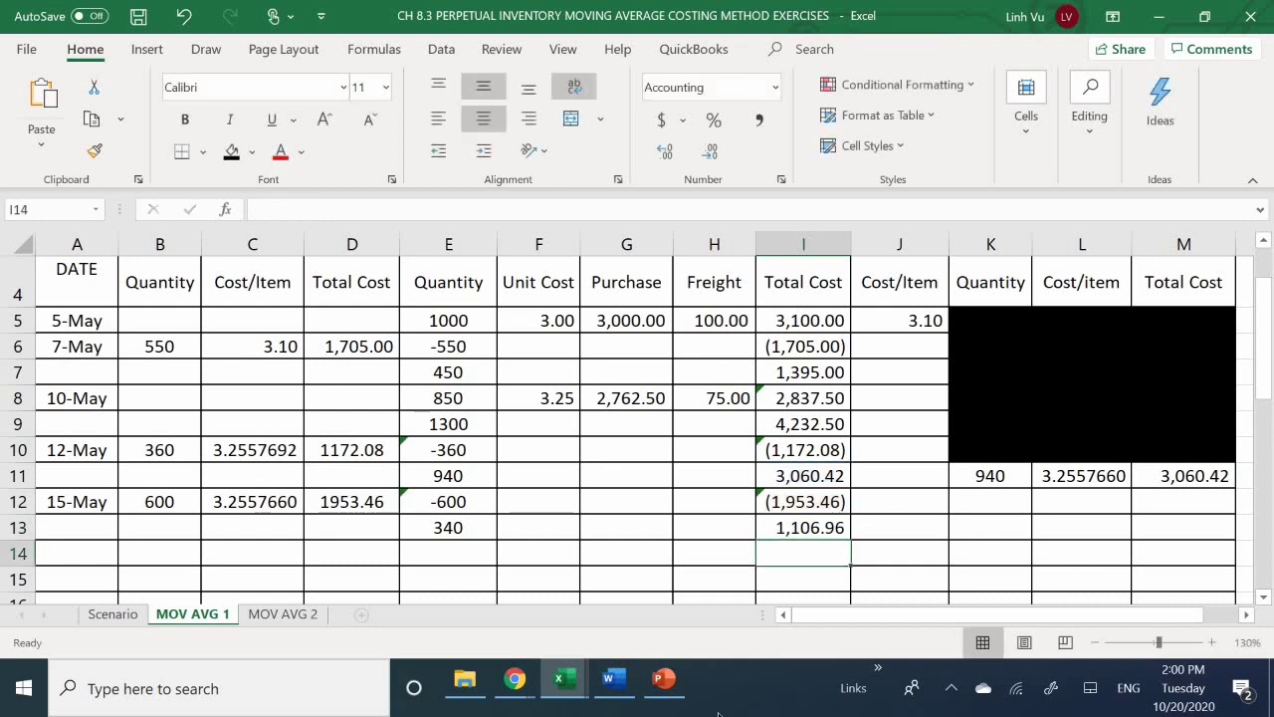
Link the on-hand quantity in K13 to the remaining inventory quantity with =E13.
key(Right)
key(Right)
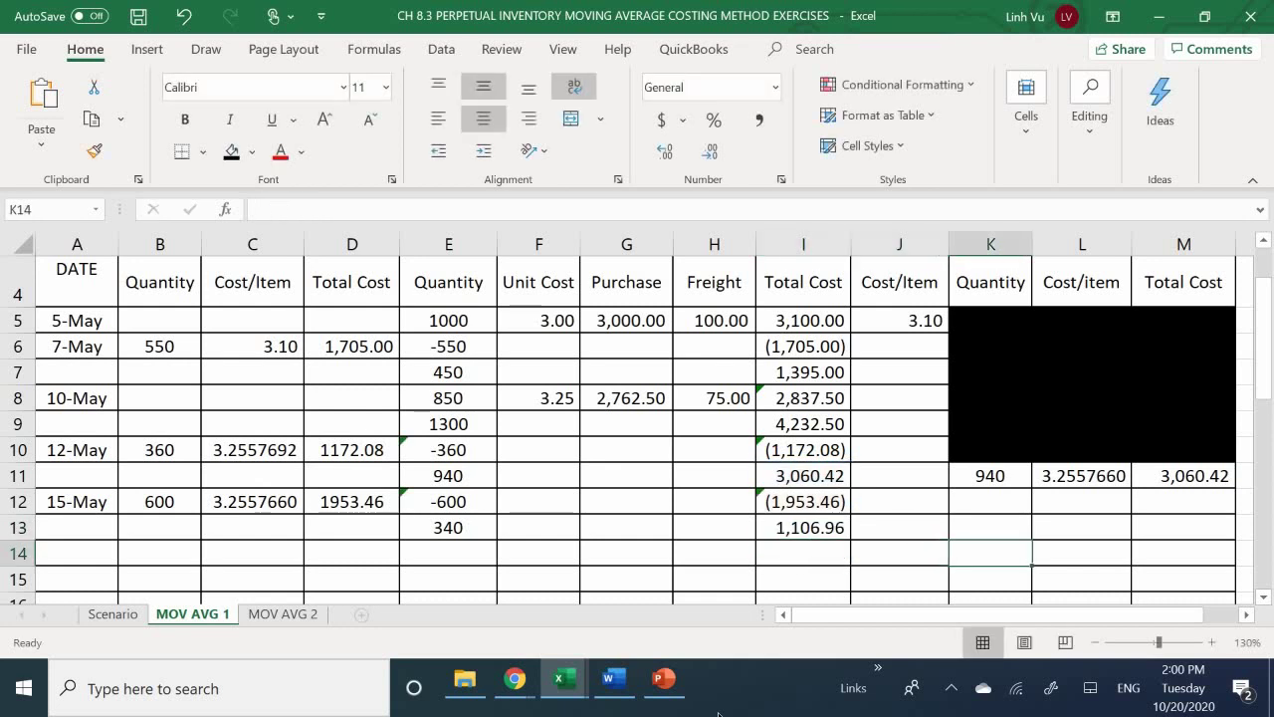
key(Up)
text(=)
key(Left)
key(Left)
key(Left)
key(Left)
key(Left)
key(Left)
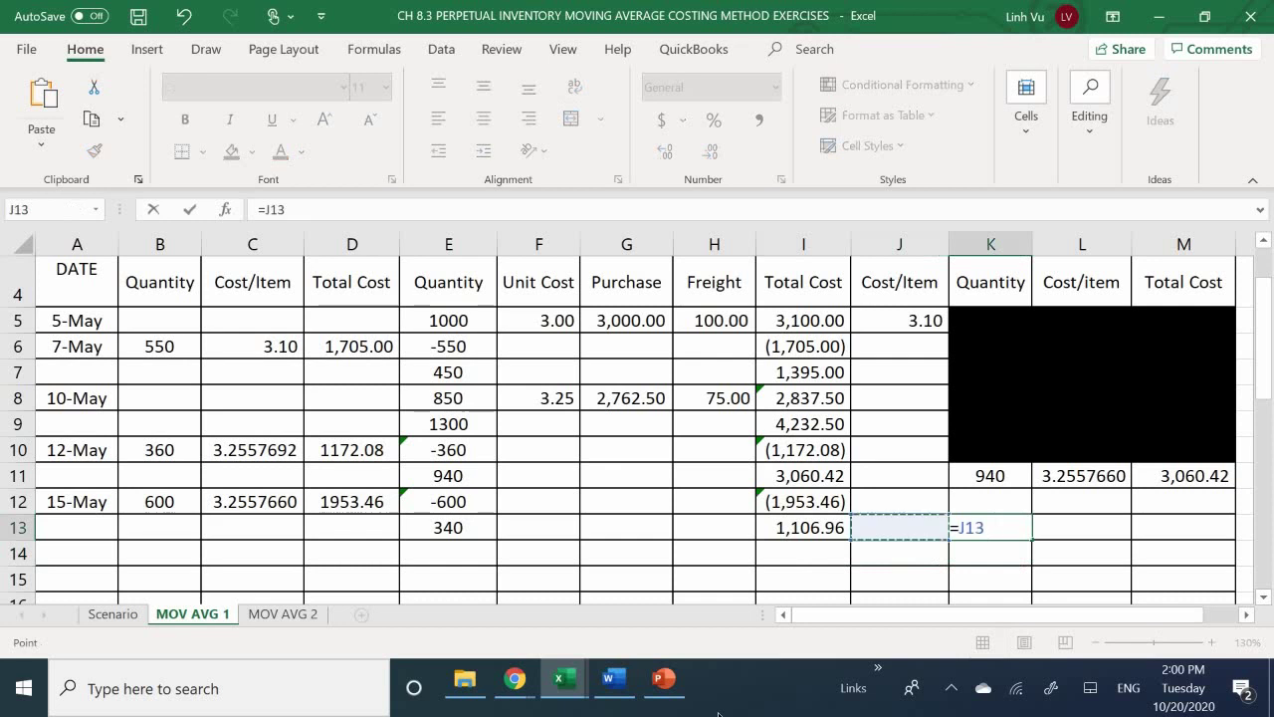
key(Return)
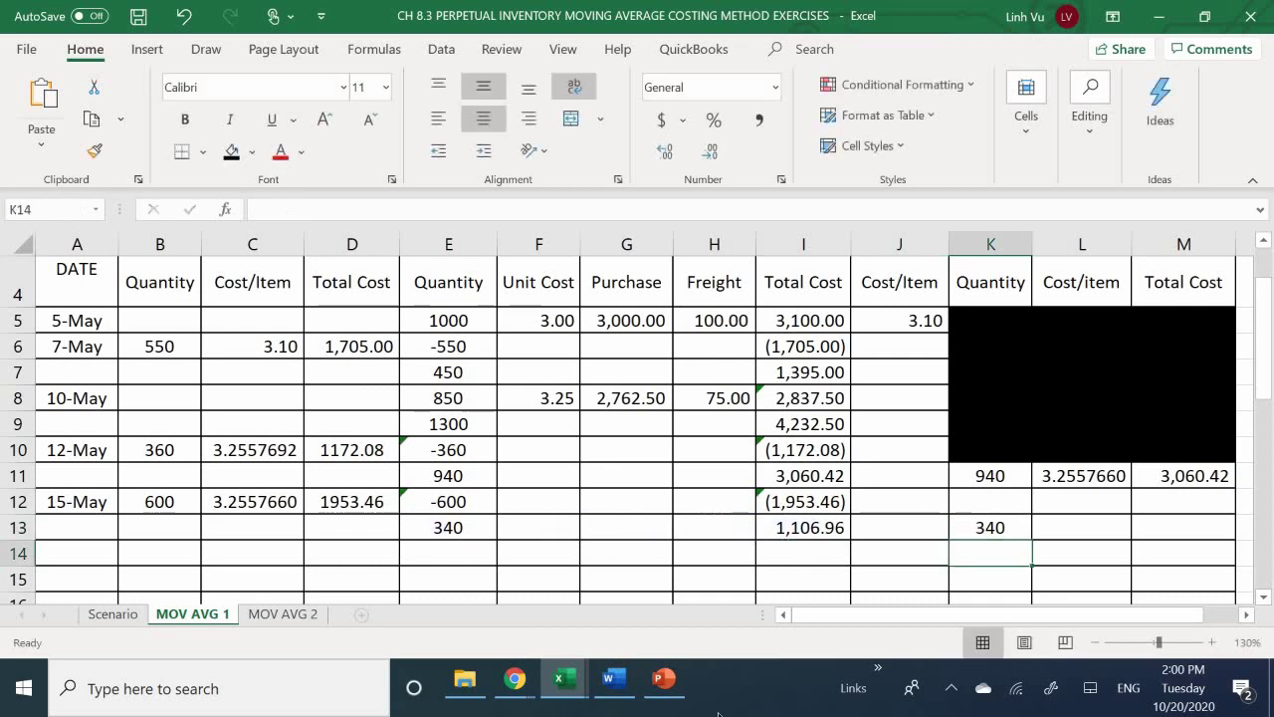
Link the on-hand total cost in M13 to the remaining inventory cost with =I13.
key(Right)
key(Right)
key(Up)
text(=)
key(Left)
key(Left)
key(Left)
key(Left)
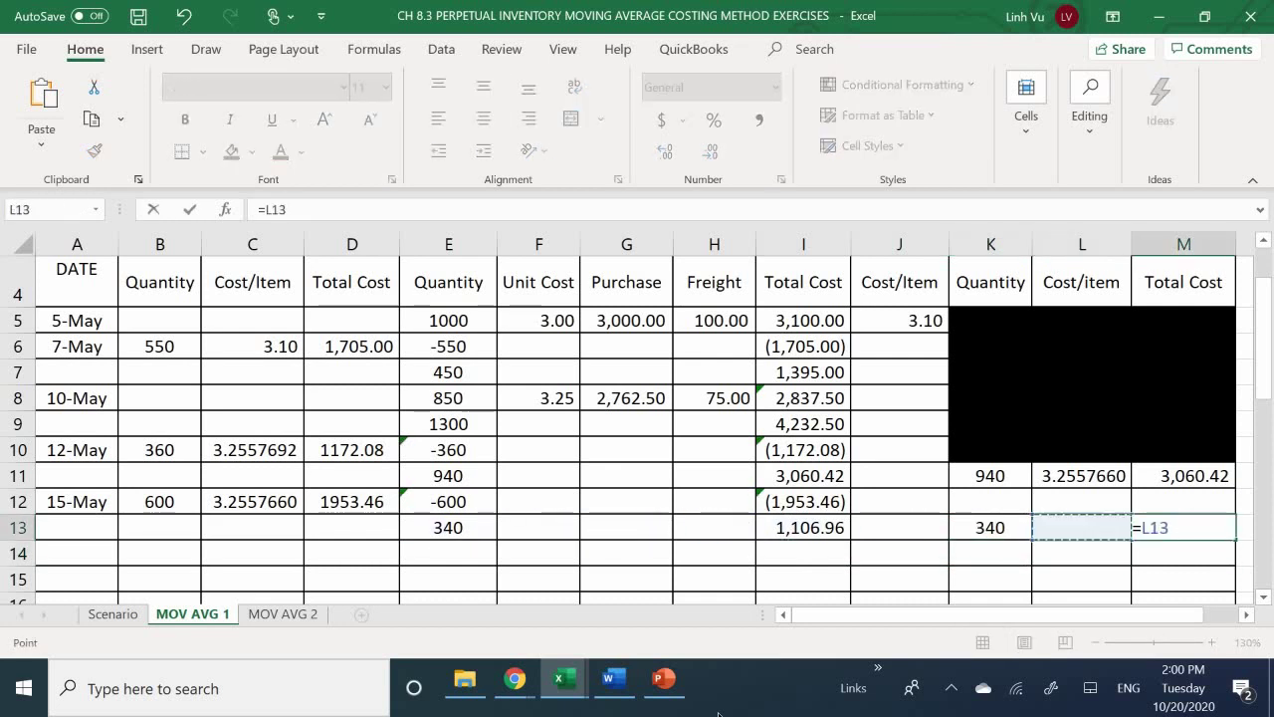
key(Return)
Calculate the on-hand cost per item in L13 with =M13/K13.
key(Up)
key(Left)
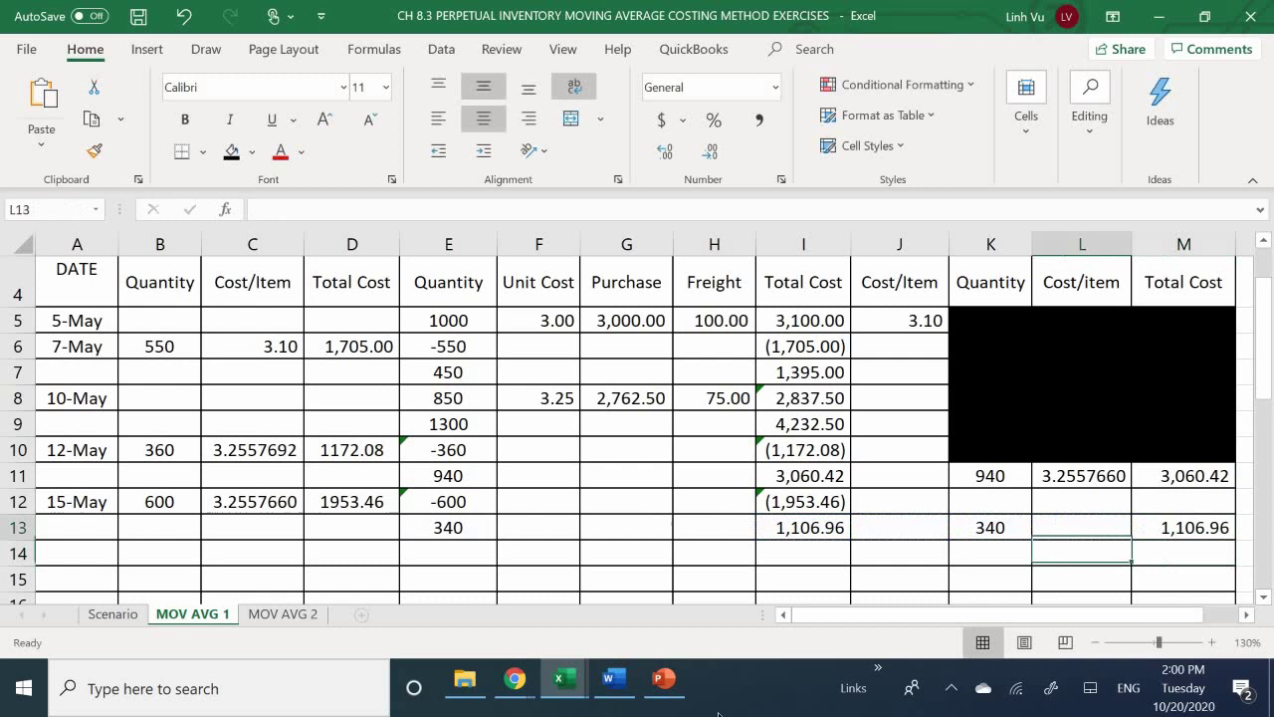
text(=)
key(Right)
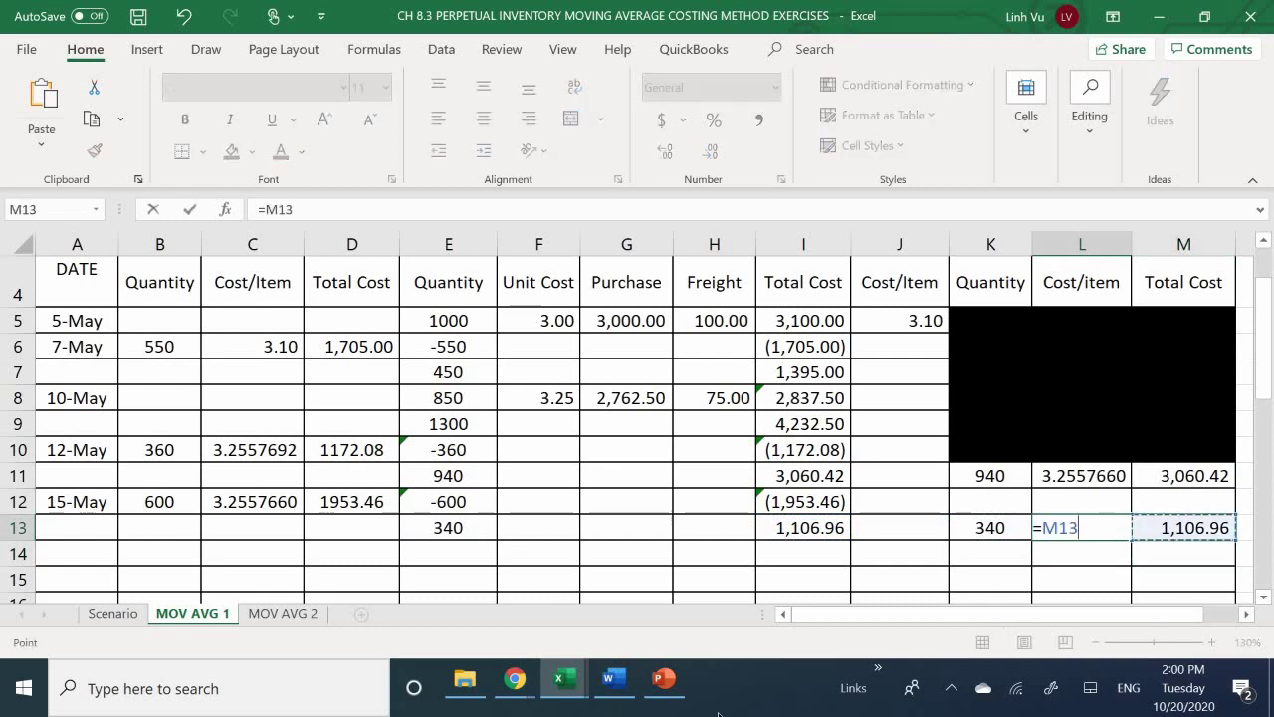
text(/)
key(Left)
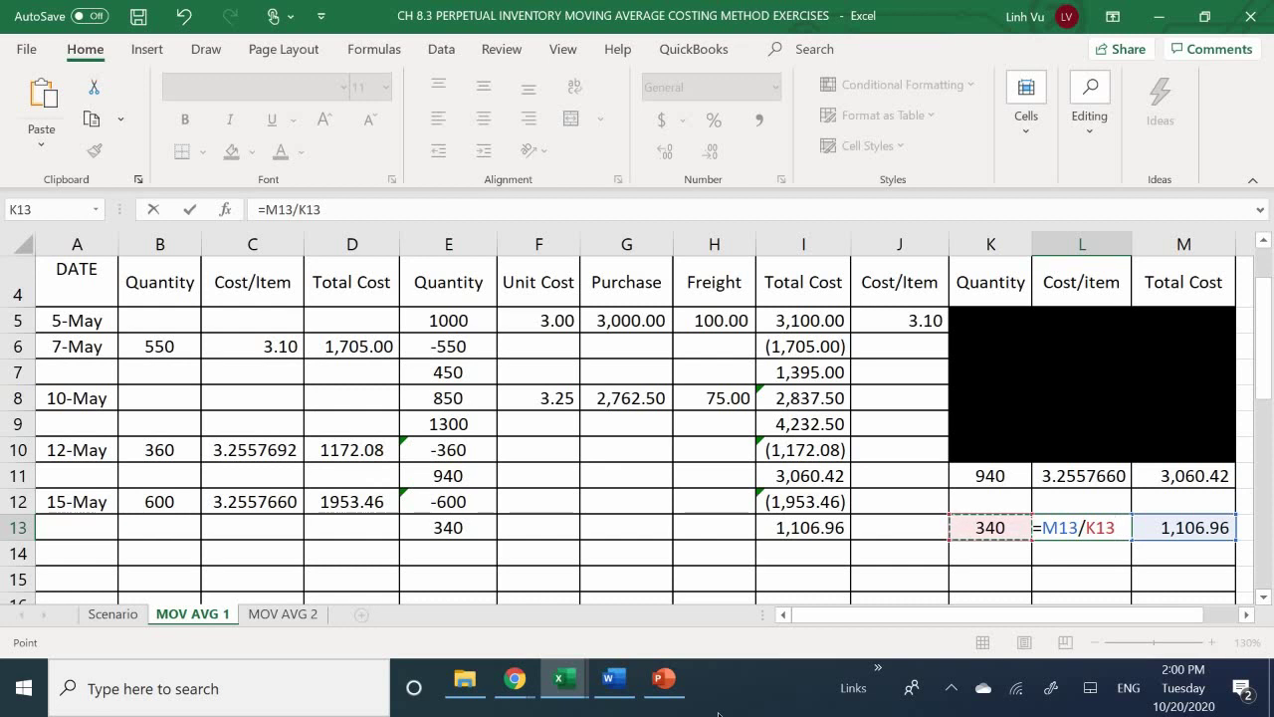
key(Return)
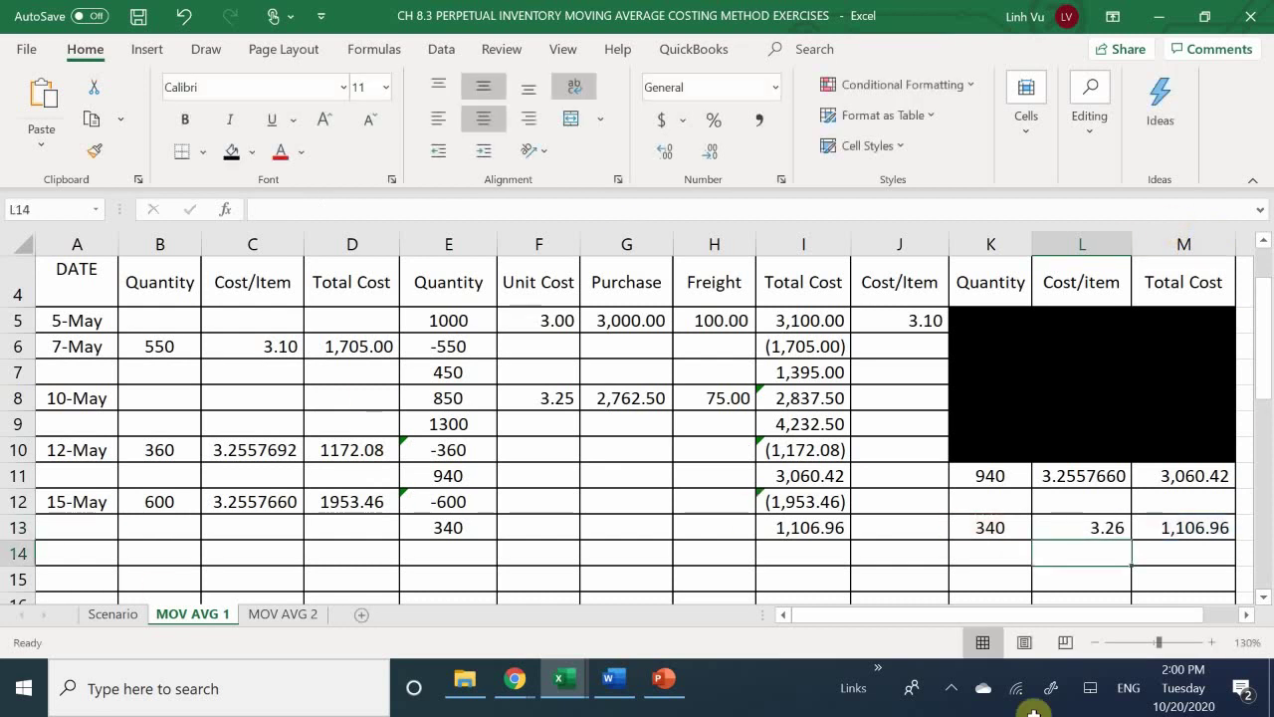
Show the cost per item in L13 with seven decimal places.
click(1094, 517)
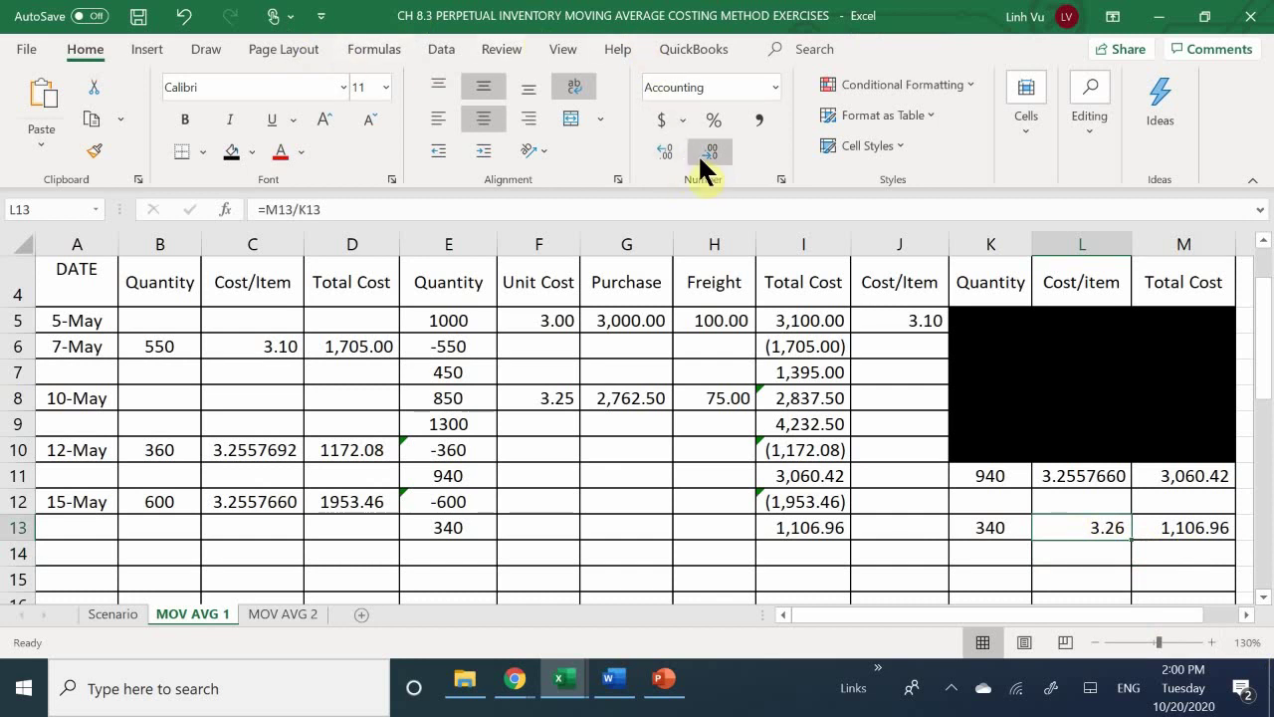
click(667, 151)
click(666, 152)
click(667, 152)
click(666, 152)
click(667, 152)
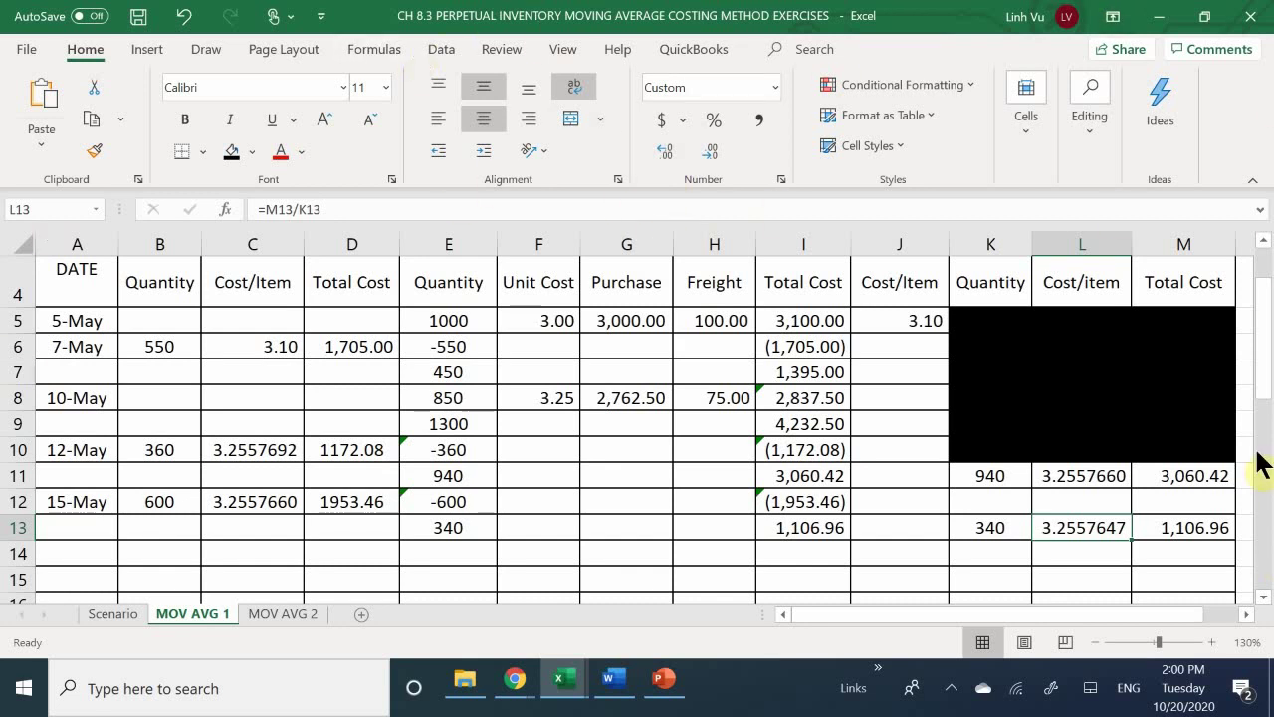
Black out the superseded on-hand balance in K11:M12 with the black fill color.
click(974, 476)
mouse_move(1053, 476)
mouse_down()
mouse_move(1174, 484)
mouse_move(1182, 506)
mouse_up()
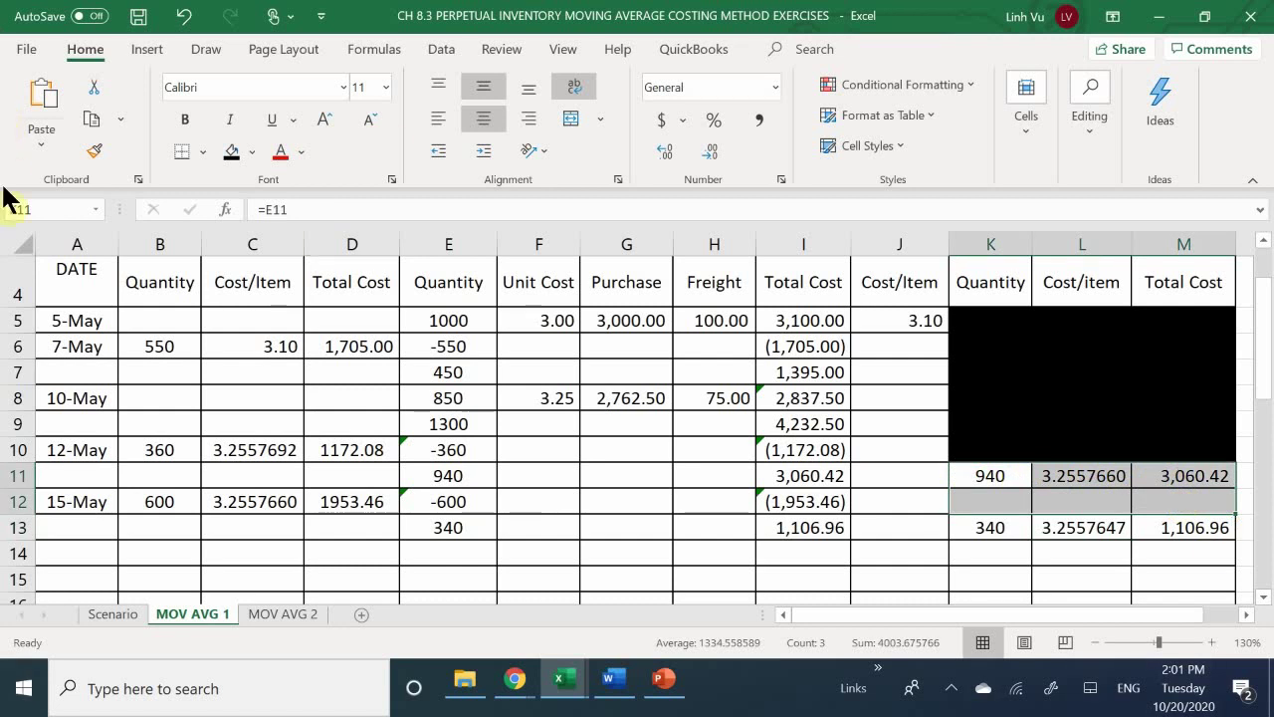
click(237, 159)
click(1030, 575)
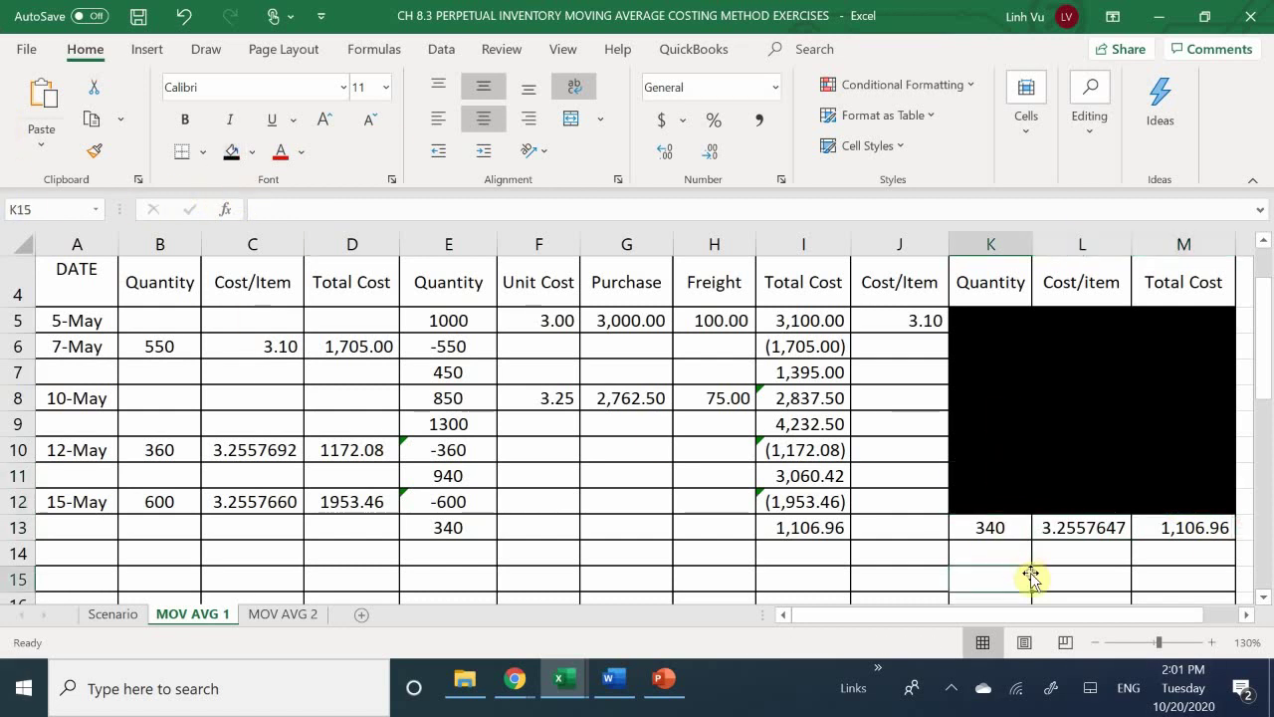
Check the 20 May transaction in the Scenario sheet and enter its date, 5/20, in A14 of MOV AVG 1.
scroll(1030, 575, down, 2)
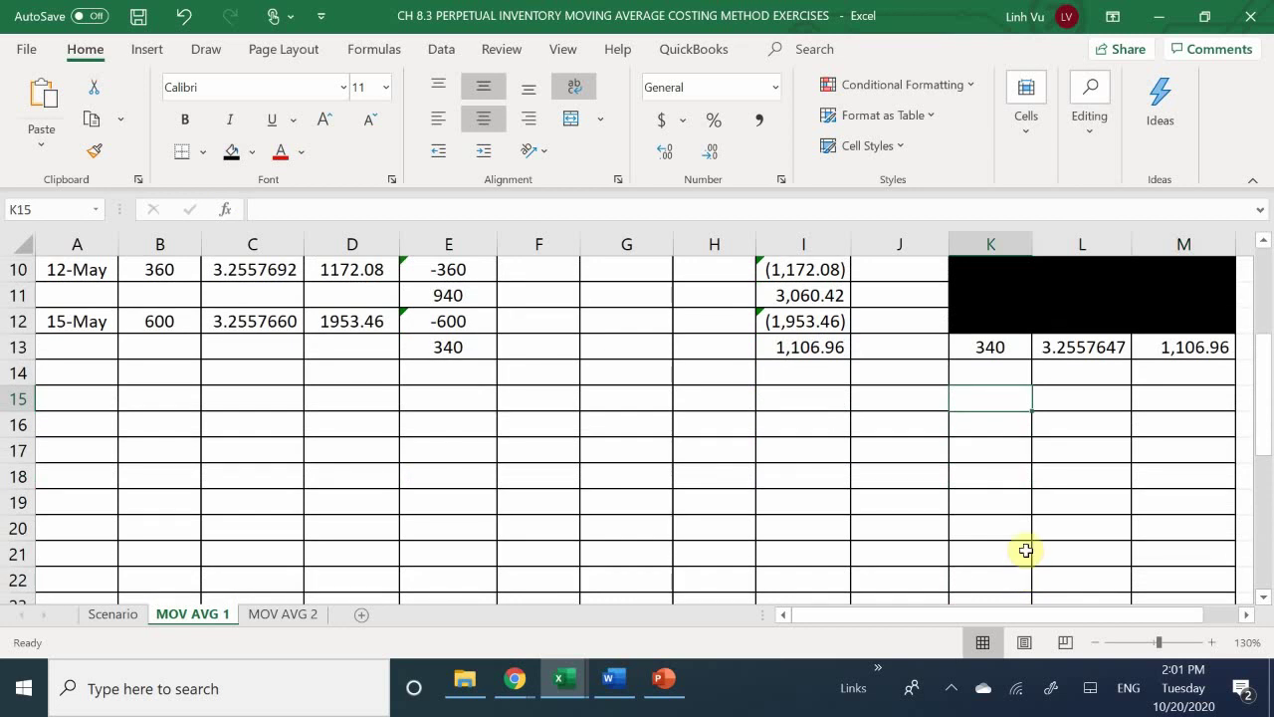
click(109, 614)
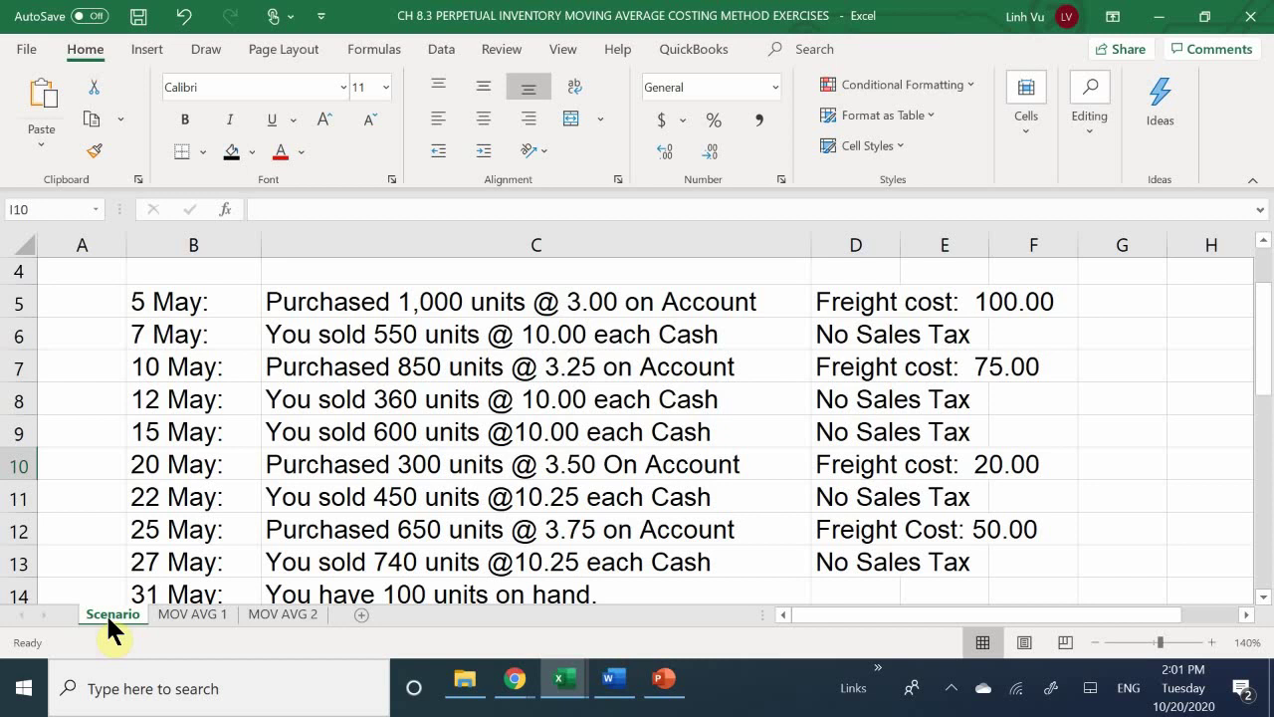
click(192, 616)
scroll(297, 455, up, 1)
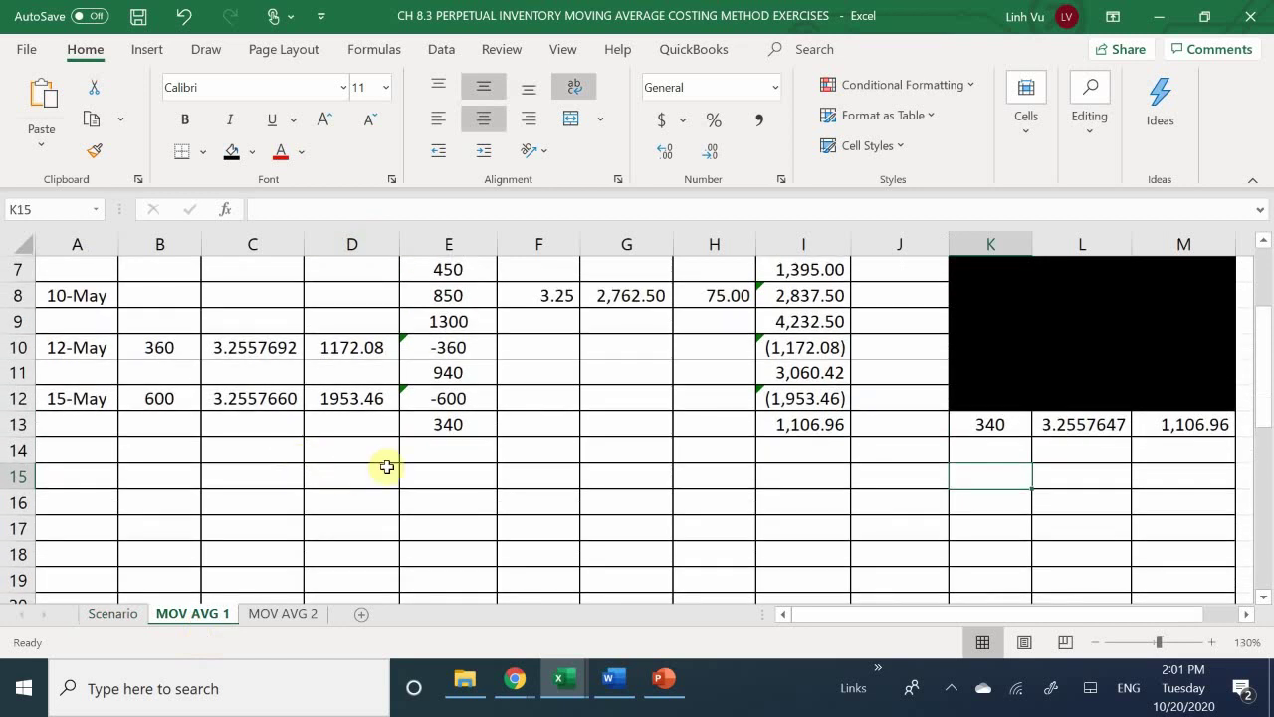
click(63, 449)
text(5/)
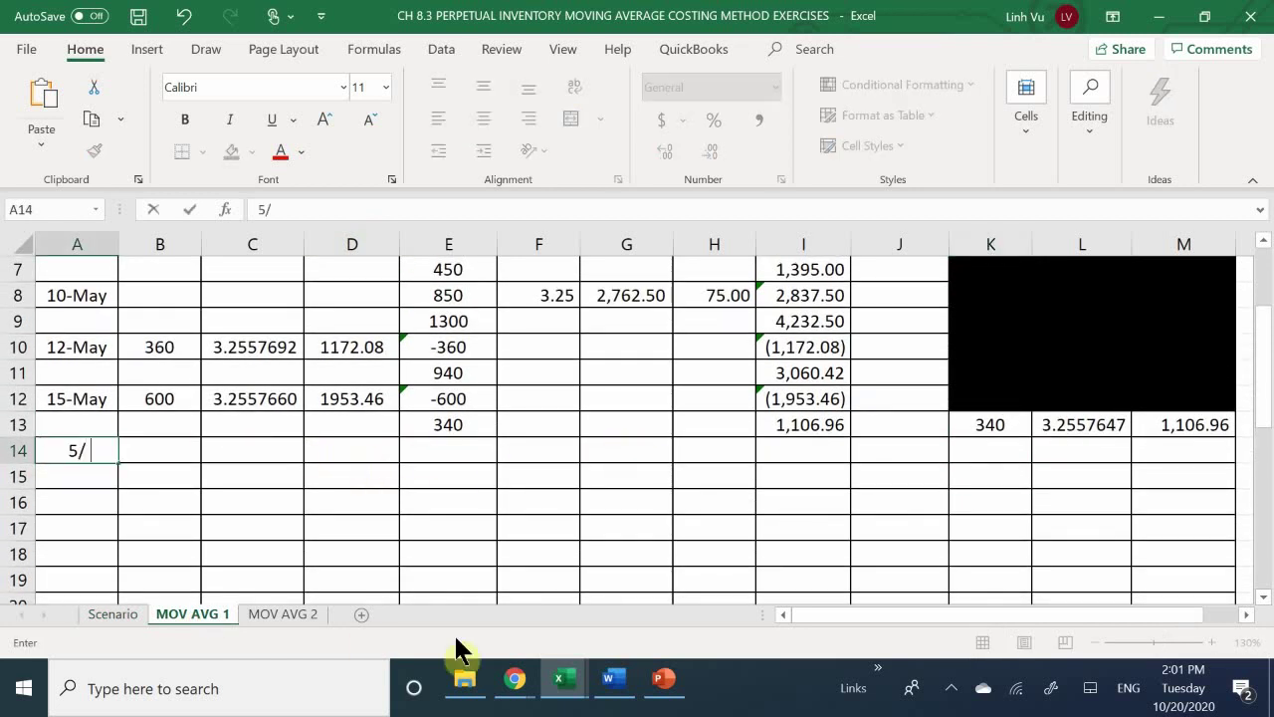
text(20)
key(Return)
Enter the 20 May purchase quantity of 300 in E14 and its unit cost of 3.50 in F14.
key(Right)
key(Right)
key(Right)
key(Right)
key(Up)
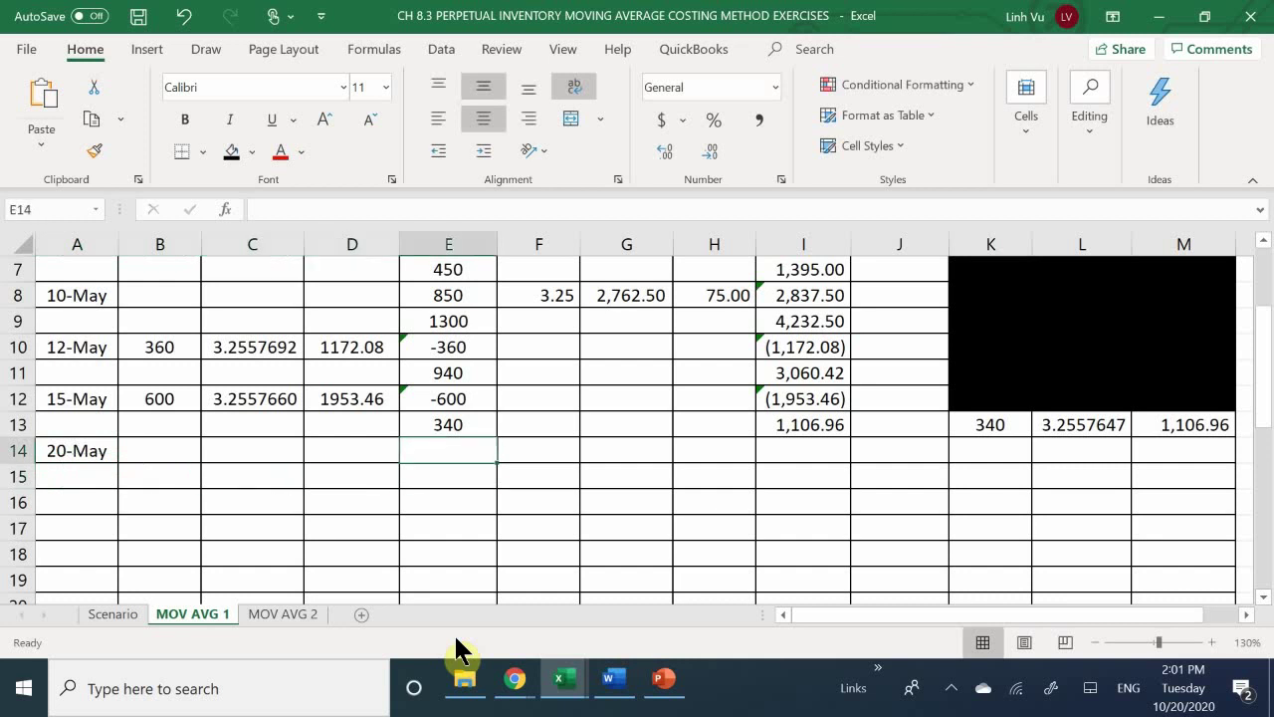
text(300)
key(Return)
key(Right)
key(Up)
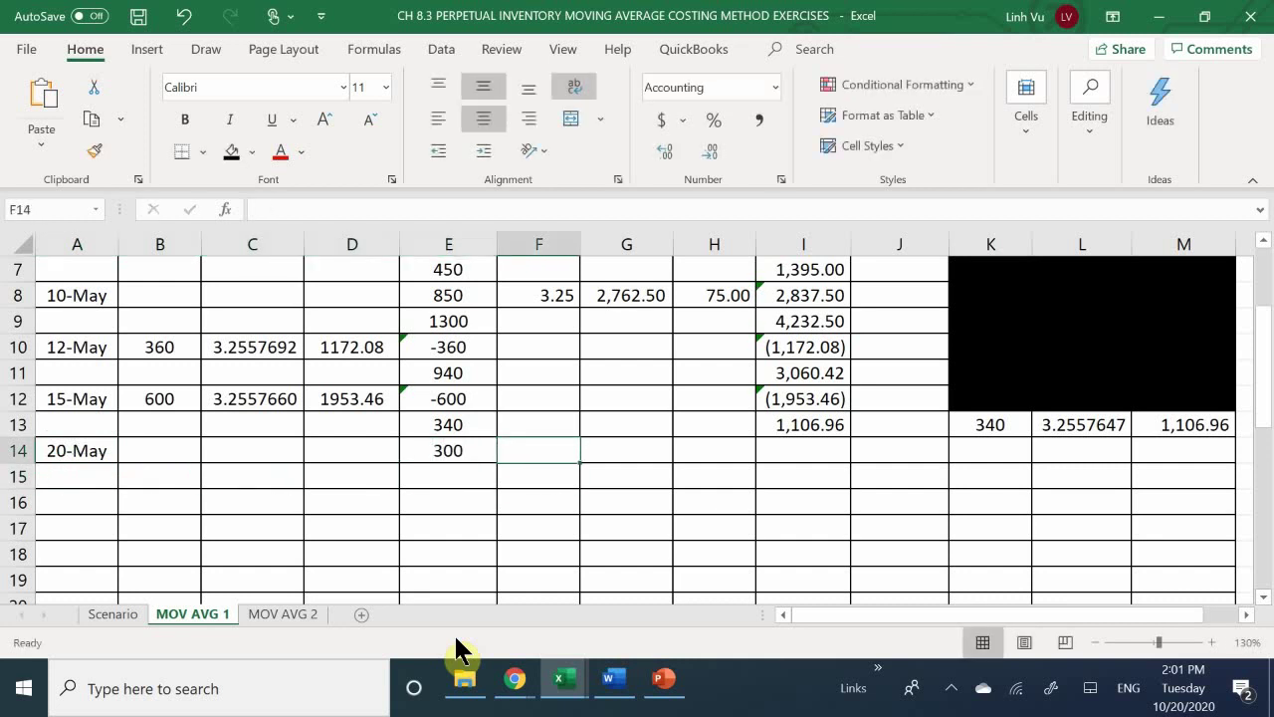
text(3.)
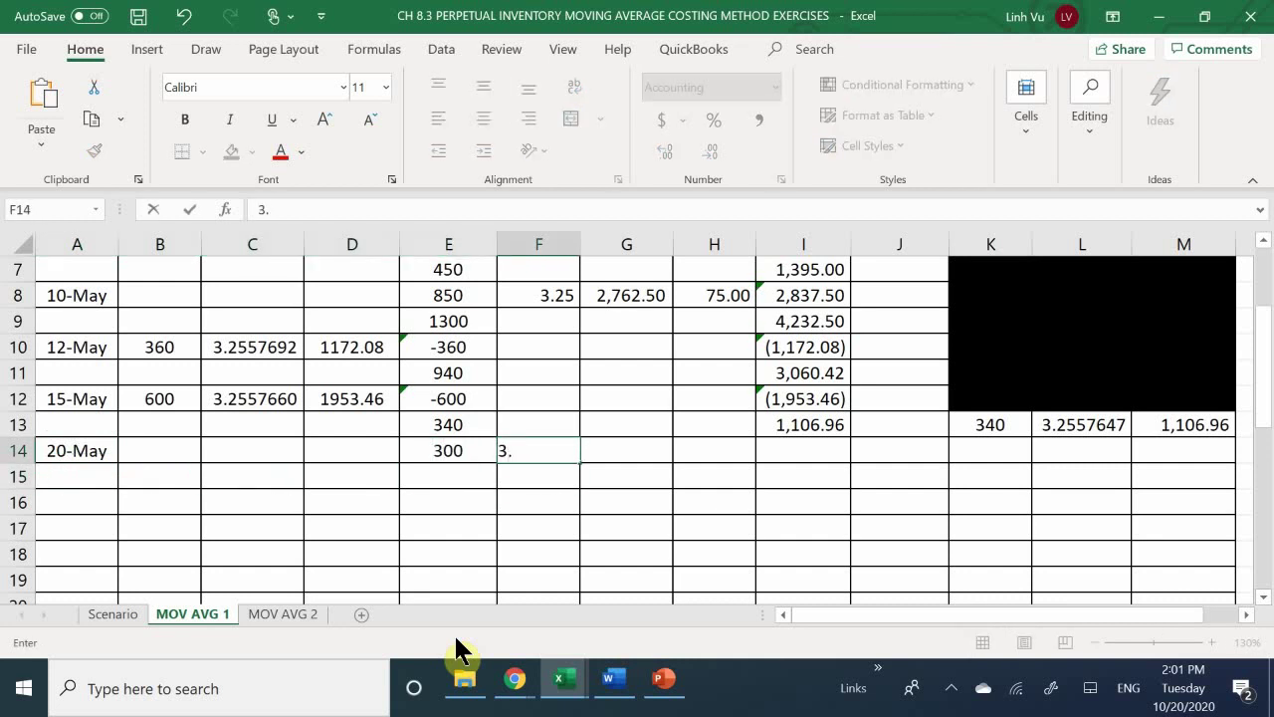
text(50)
key(Return)
Enter 20 as the 20 May freight cost in H14.
key(Right)
key(Right)
key(Up)
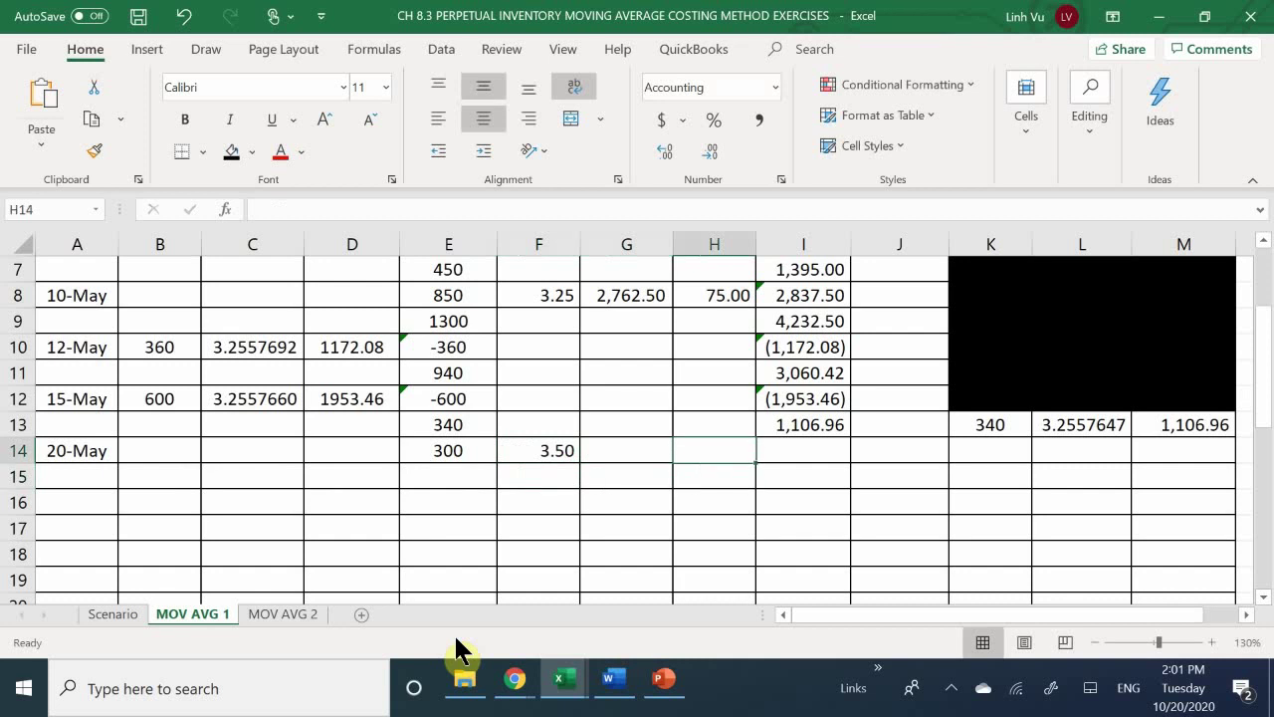
text(20)
key(Return)
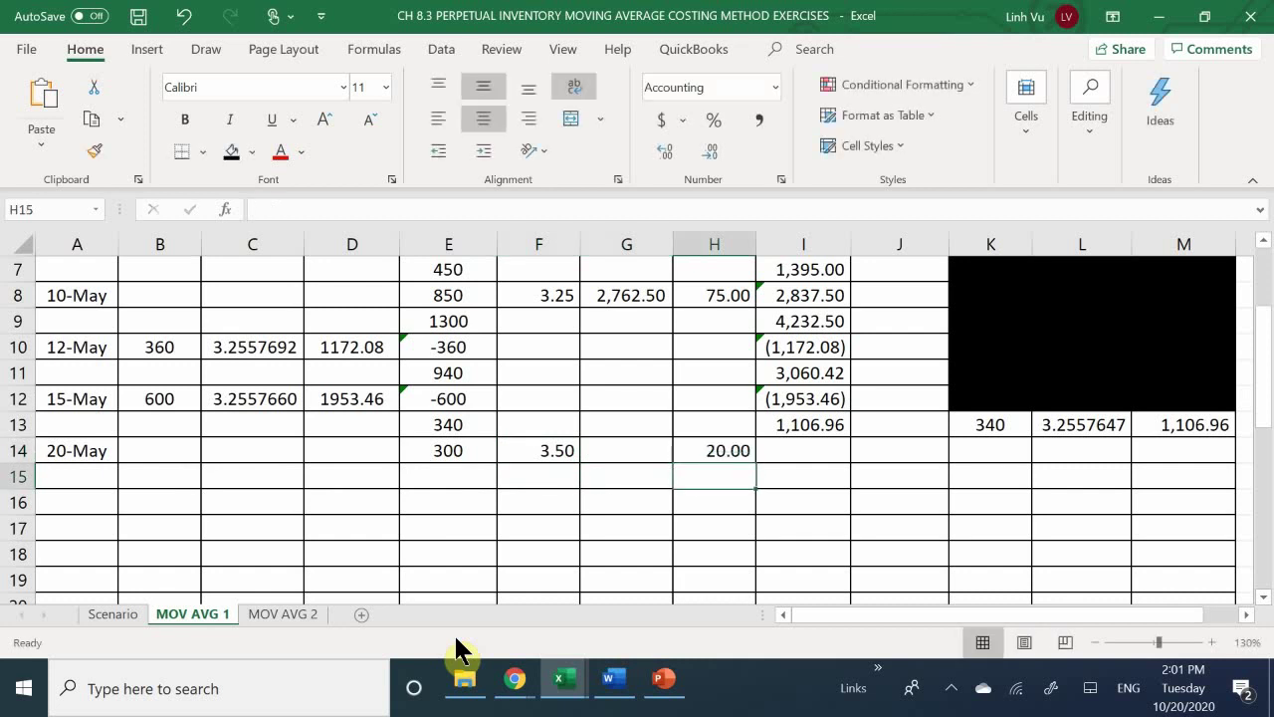
Recheck the 20 May transaction in the Scenario sheet and calculate its purchase amount in G14 with =E14*F14.
key(Left)
key(Up)
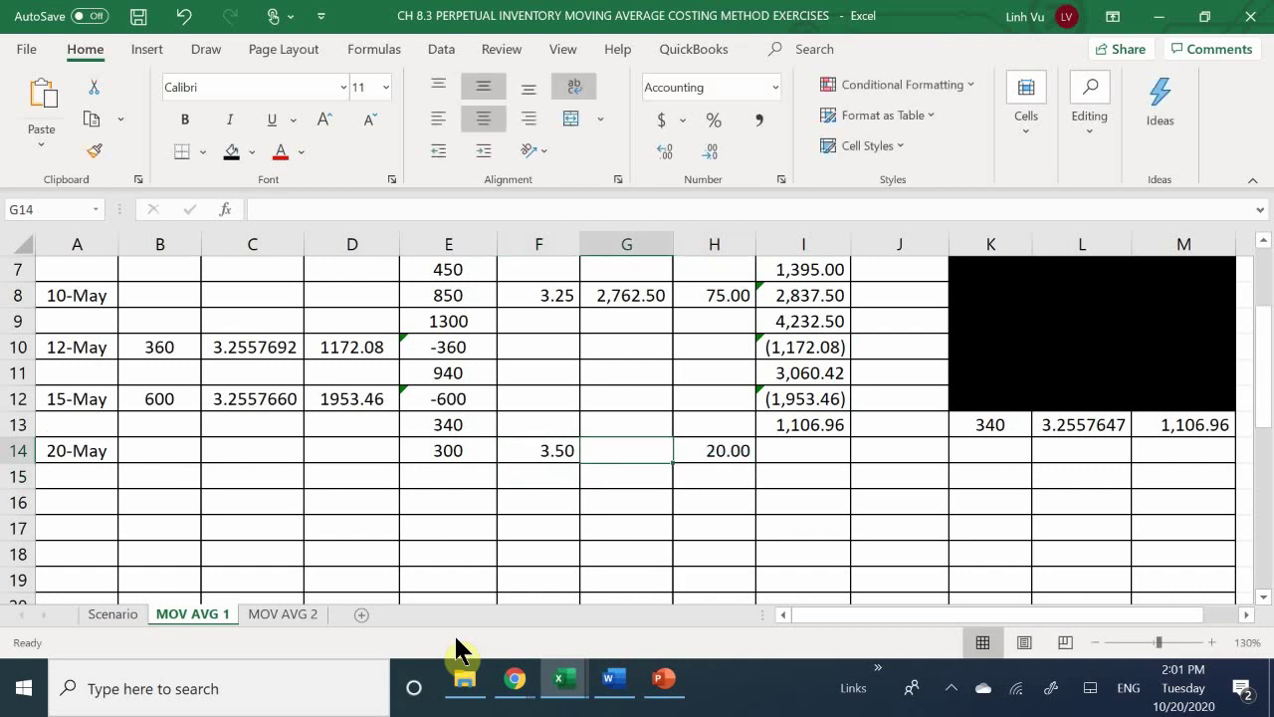
click(109, 613)
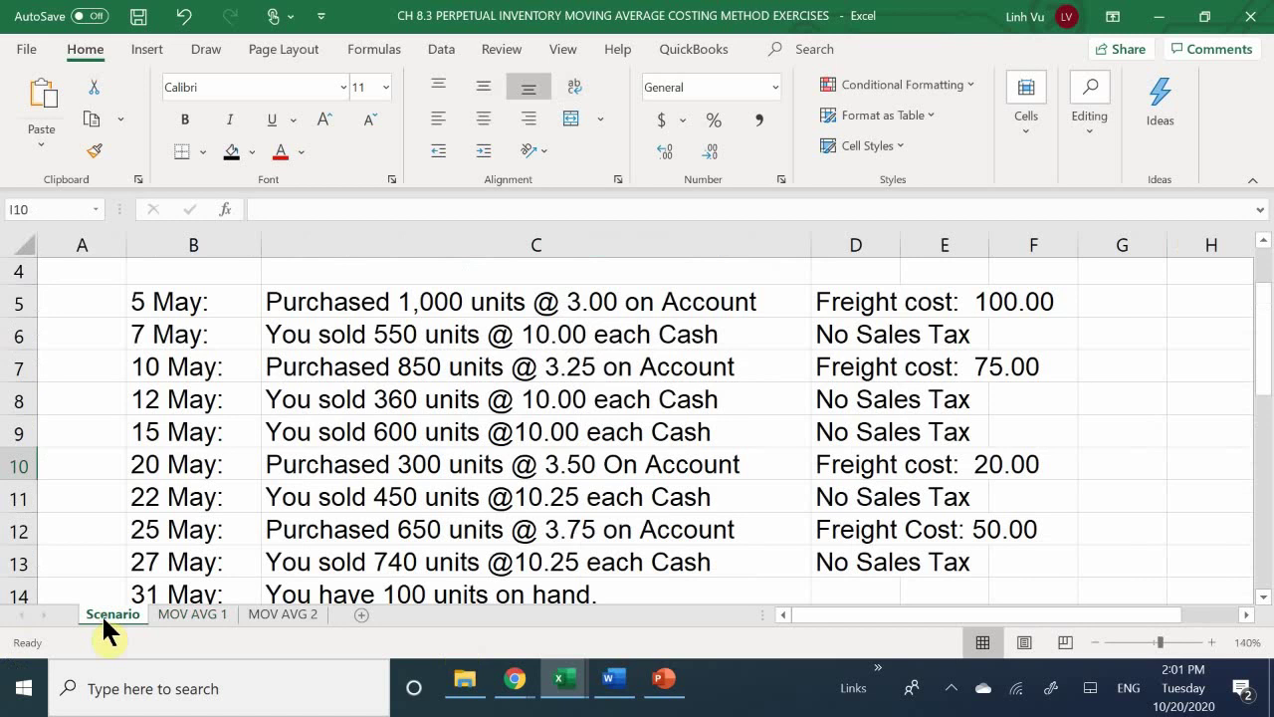
click(183, 613)
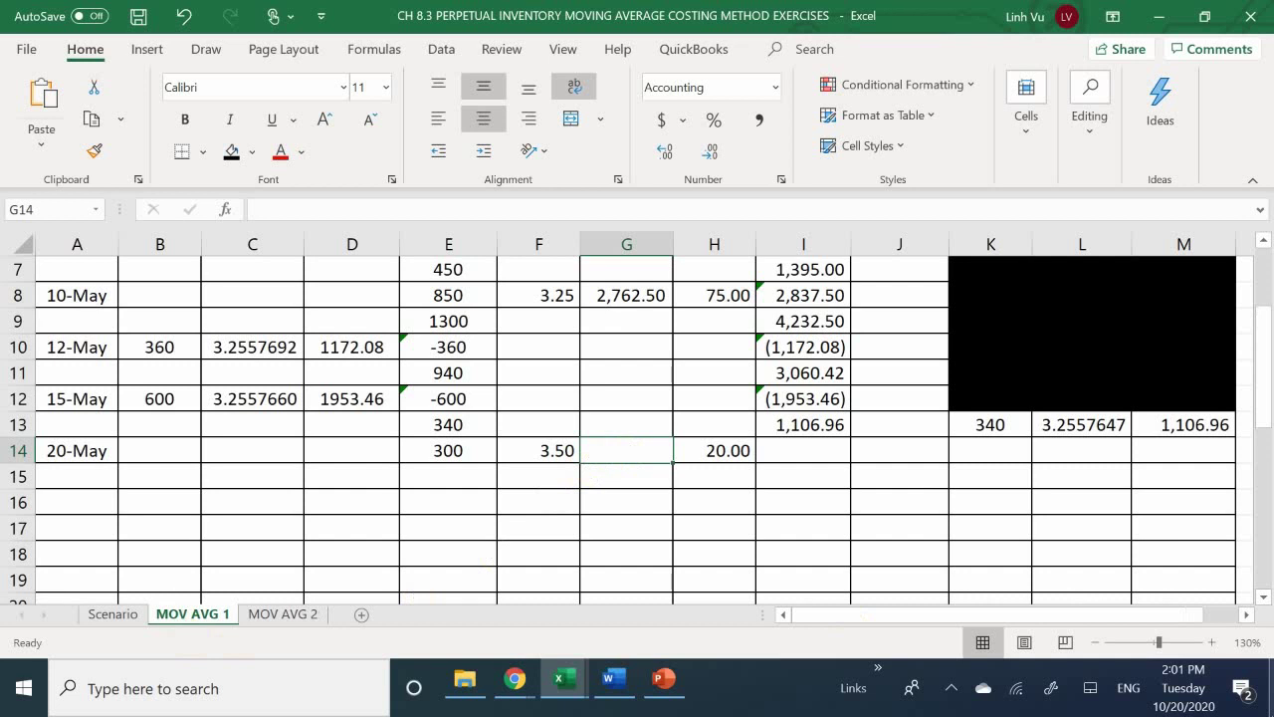
text(=)
key(Left)
key(Left)
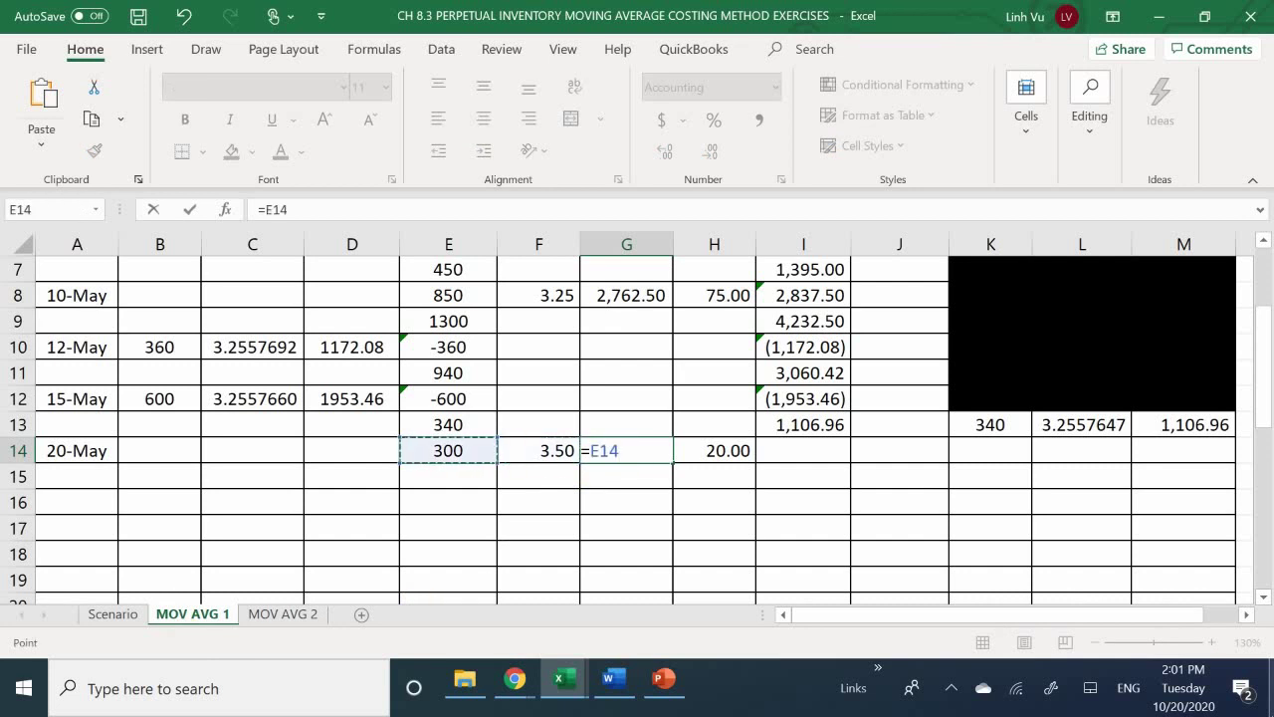
text(*)
key(Left)
key(Return)
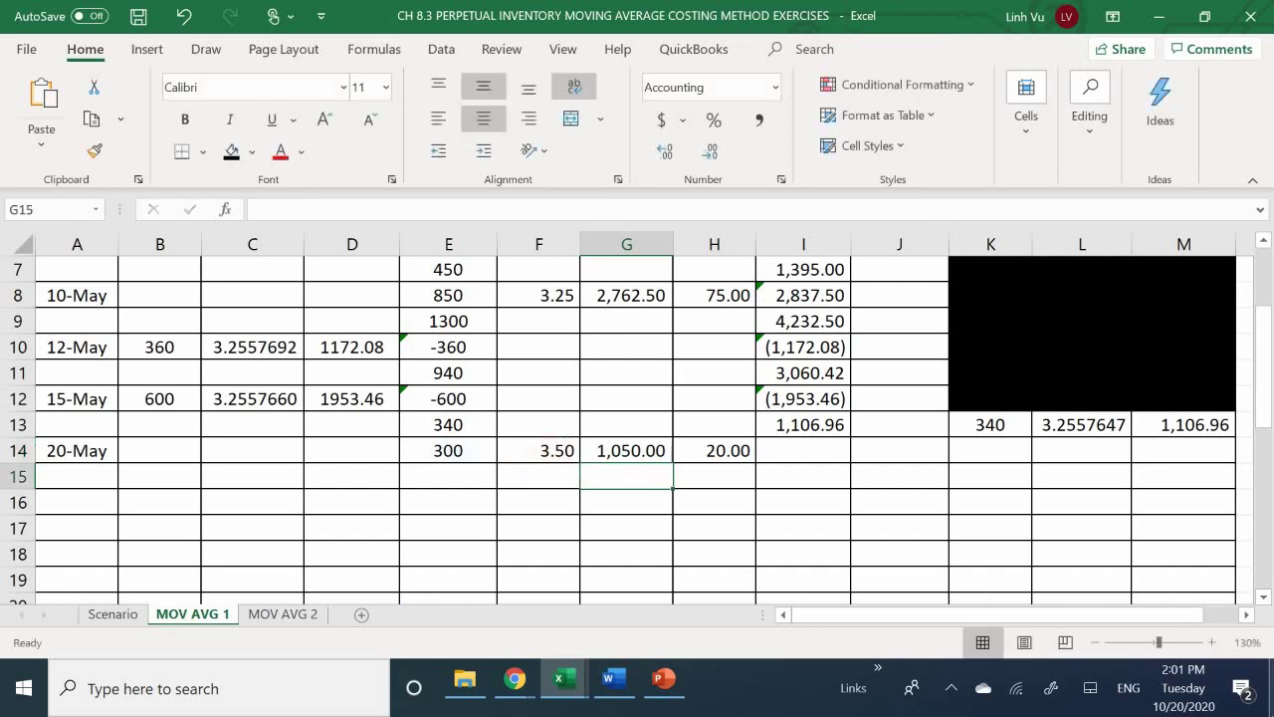
Calculate the total cost of the 20 May purchase including freight in I14 with =G14+H14.
key(Right)
key(Right)
key(Up)
text(=)
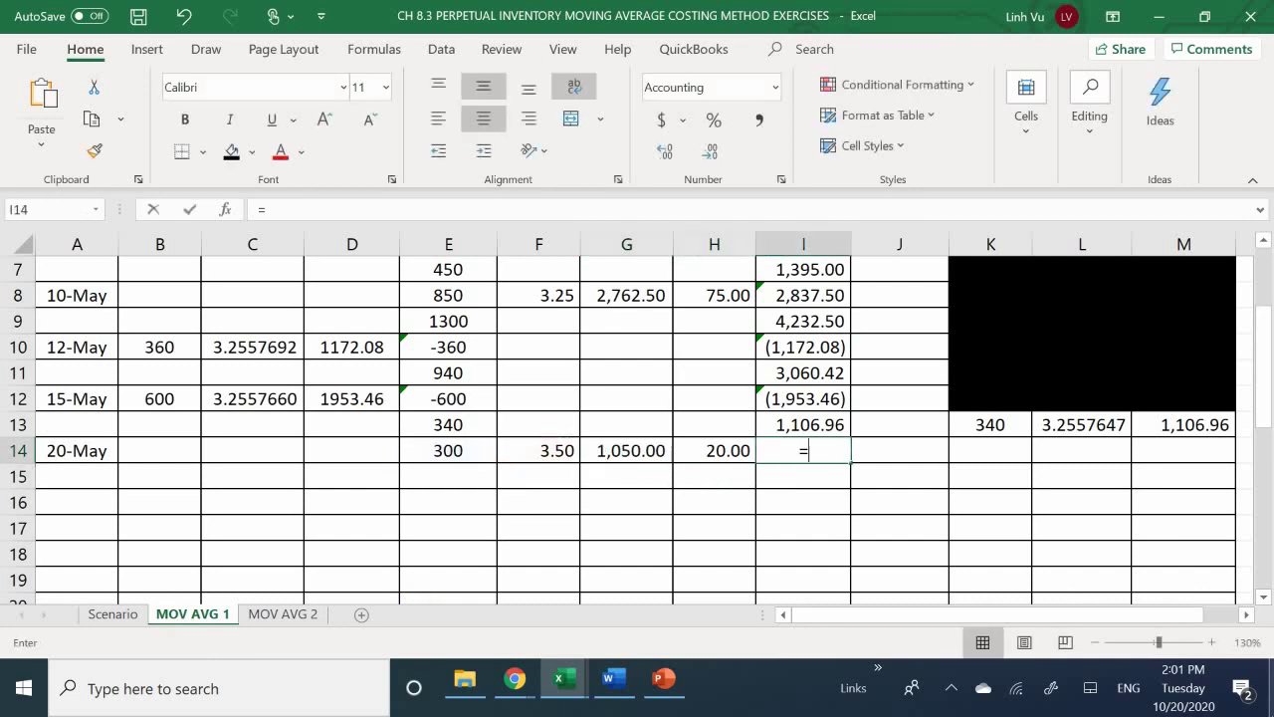
key(Left)
key(Left)
text(+)
key(Left)
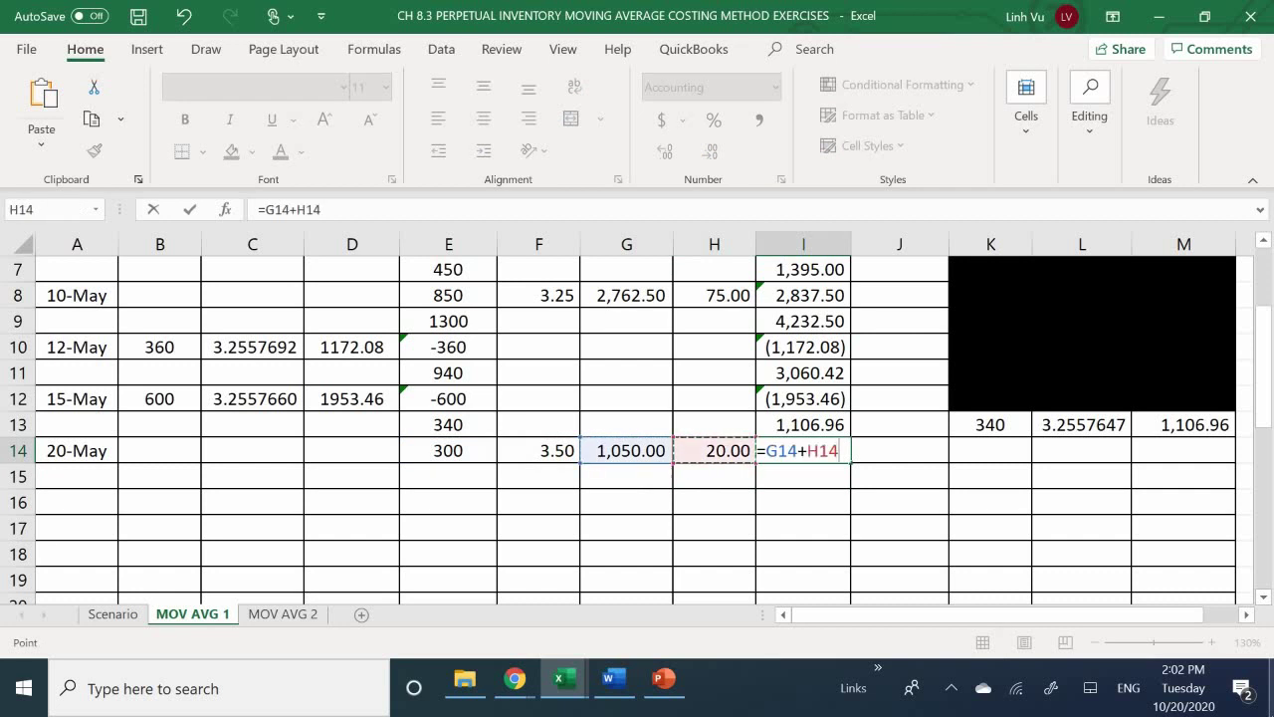
key(Return)
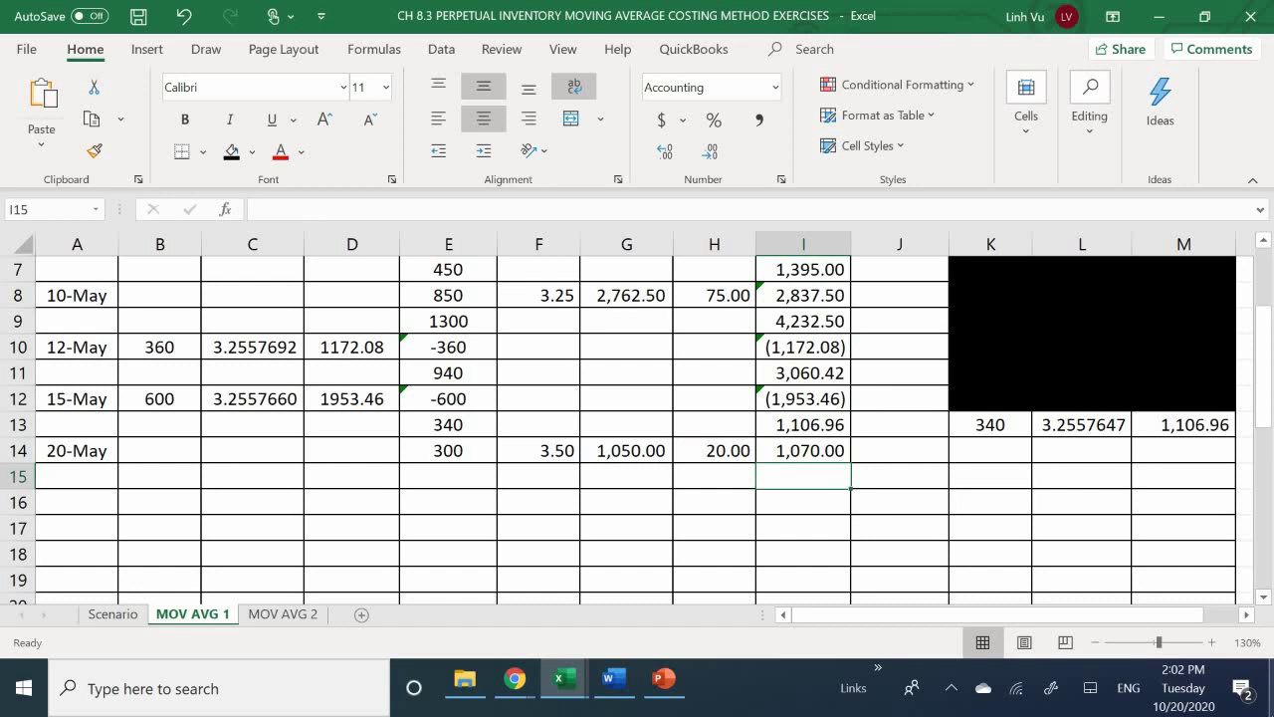
Calculate the running unit balance after the 20 May purchase in E15 with =E13+E14.
key(Left)
key(Left)
key(Left)
key(Left)
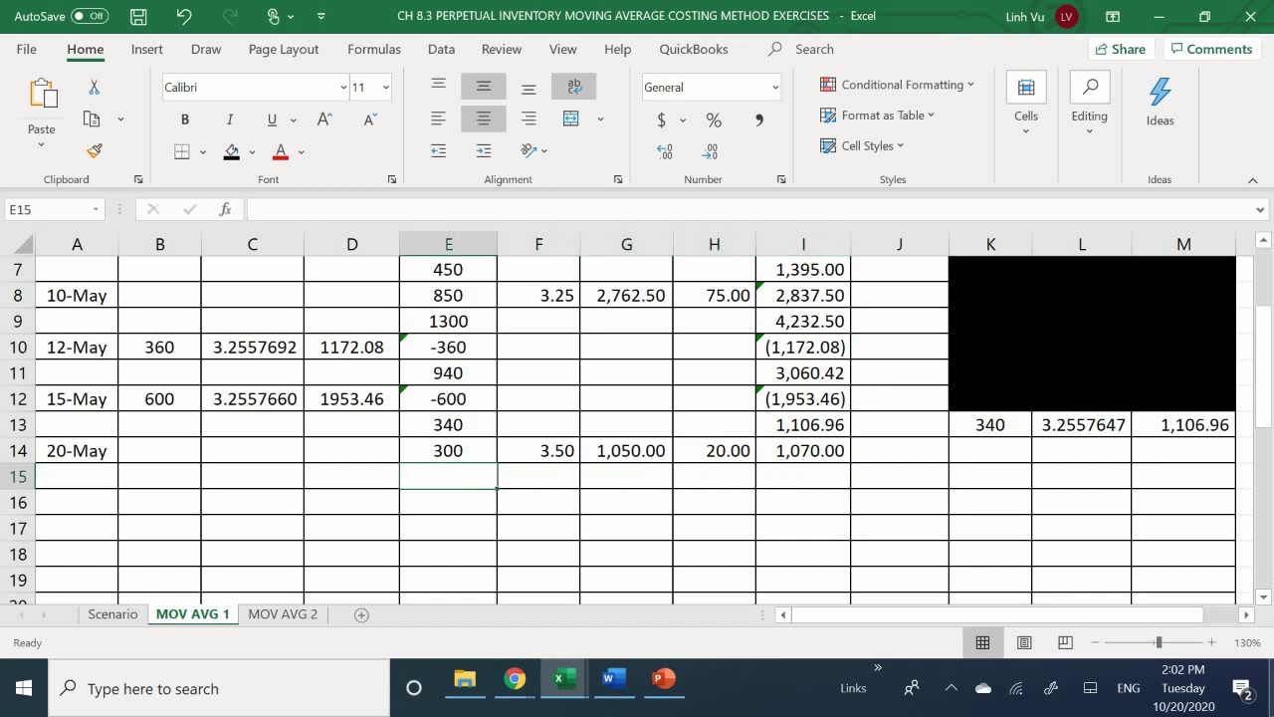
text(=)
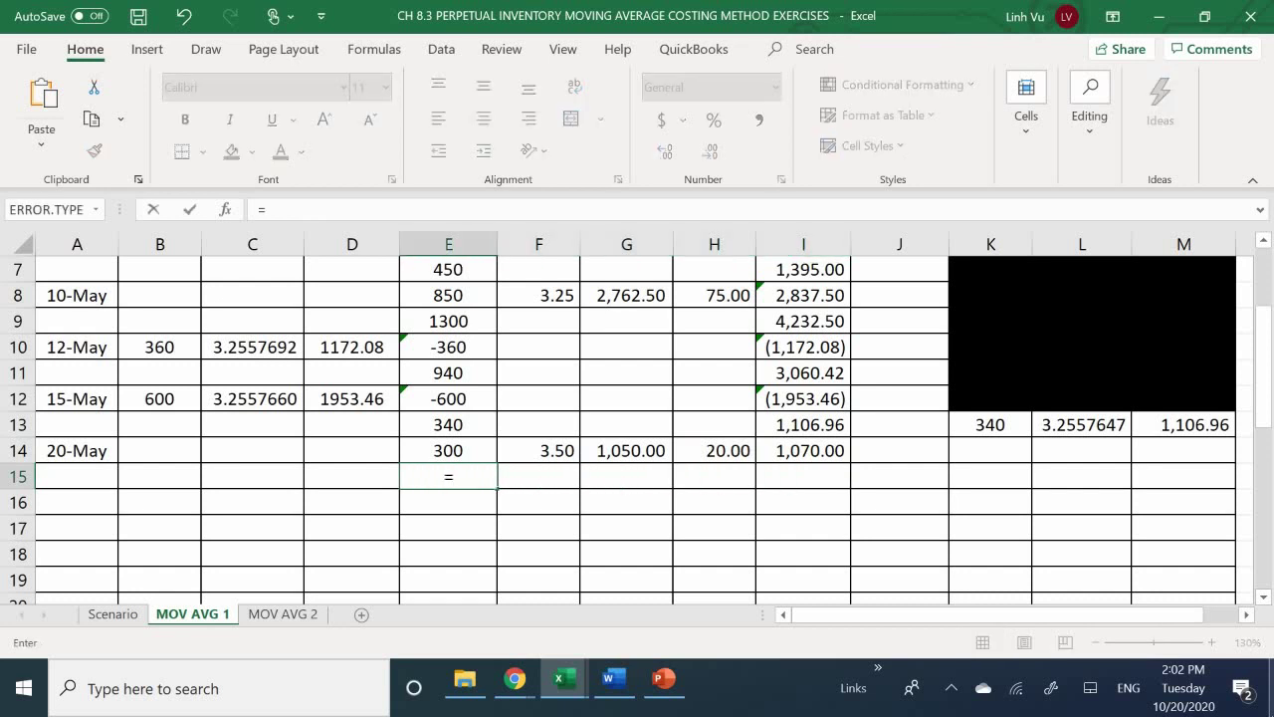
key(Up)
key(Up)
text(+)
key(Up)
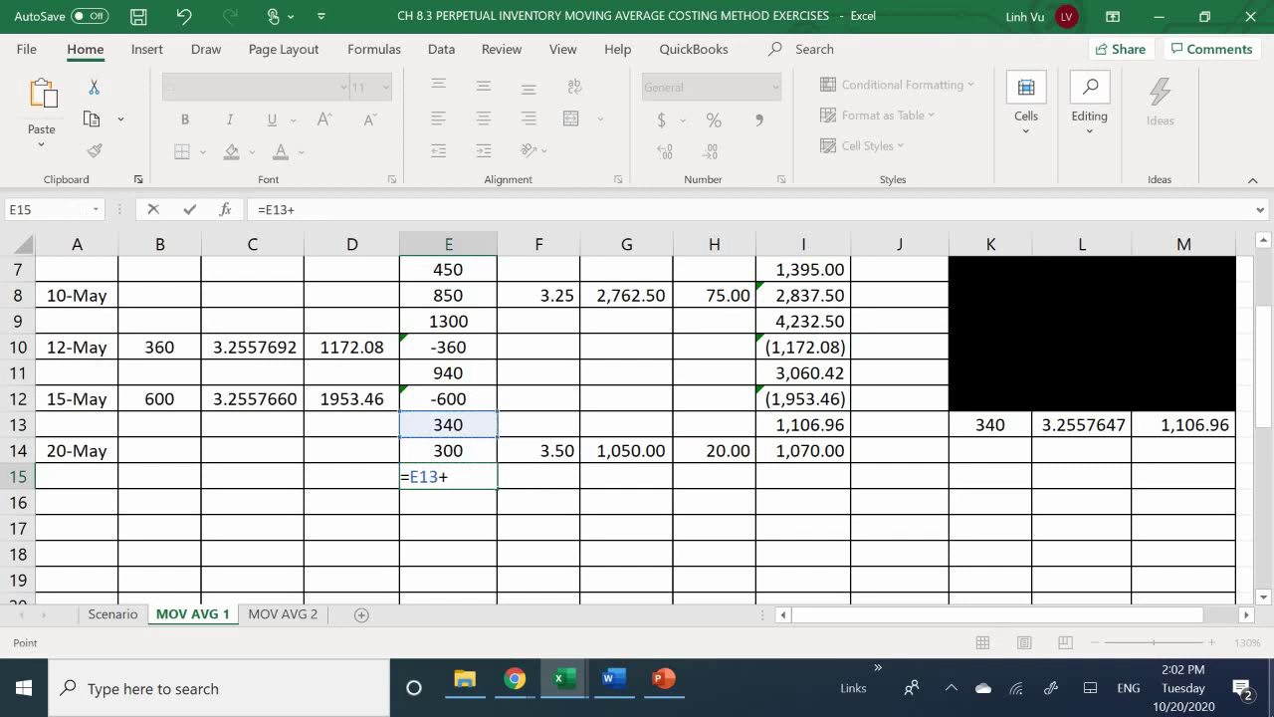
key(Return)
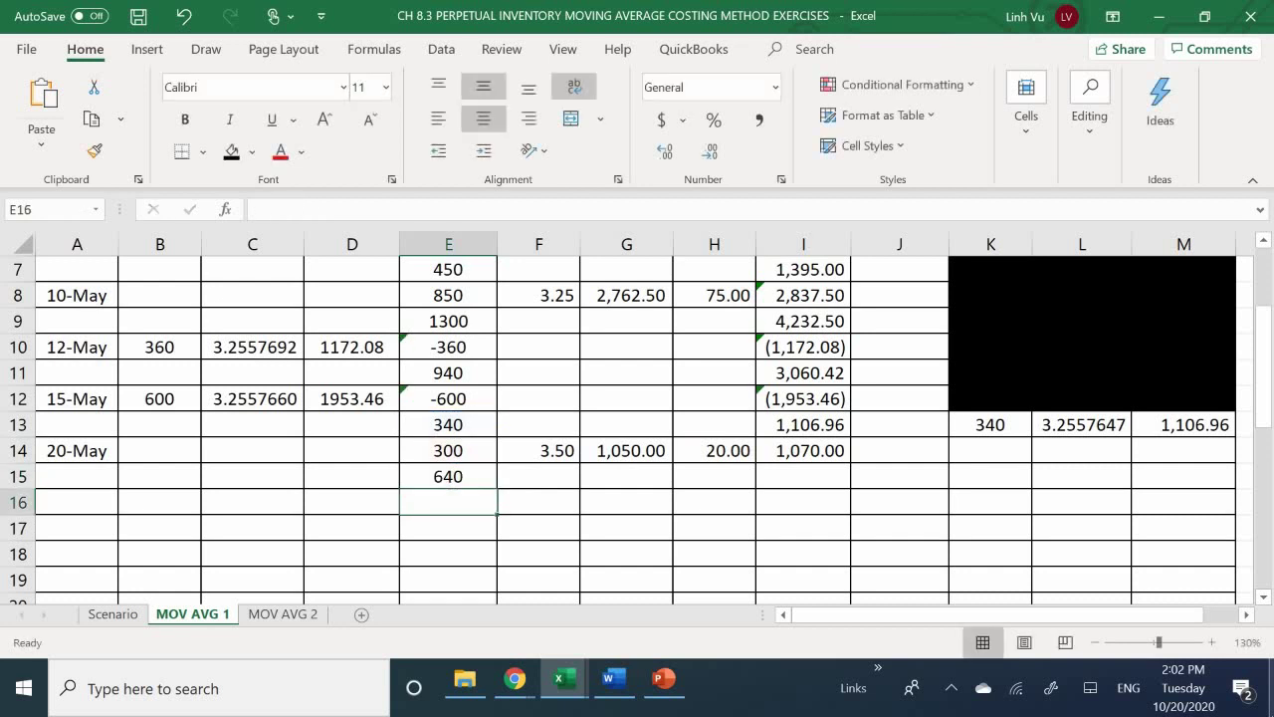
Calculate the running cost balance after the 20 May purchase in I15 with =I13+I14.
key(Right)
key(Right)
key(Right)
key(Up)
key(Right)
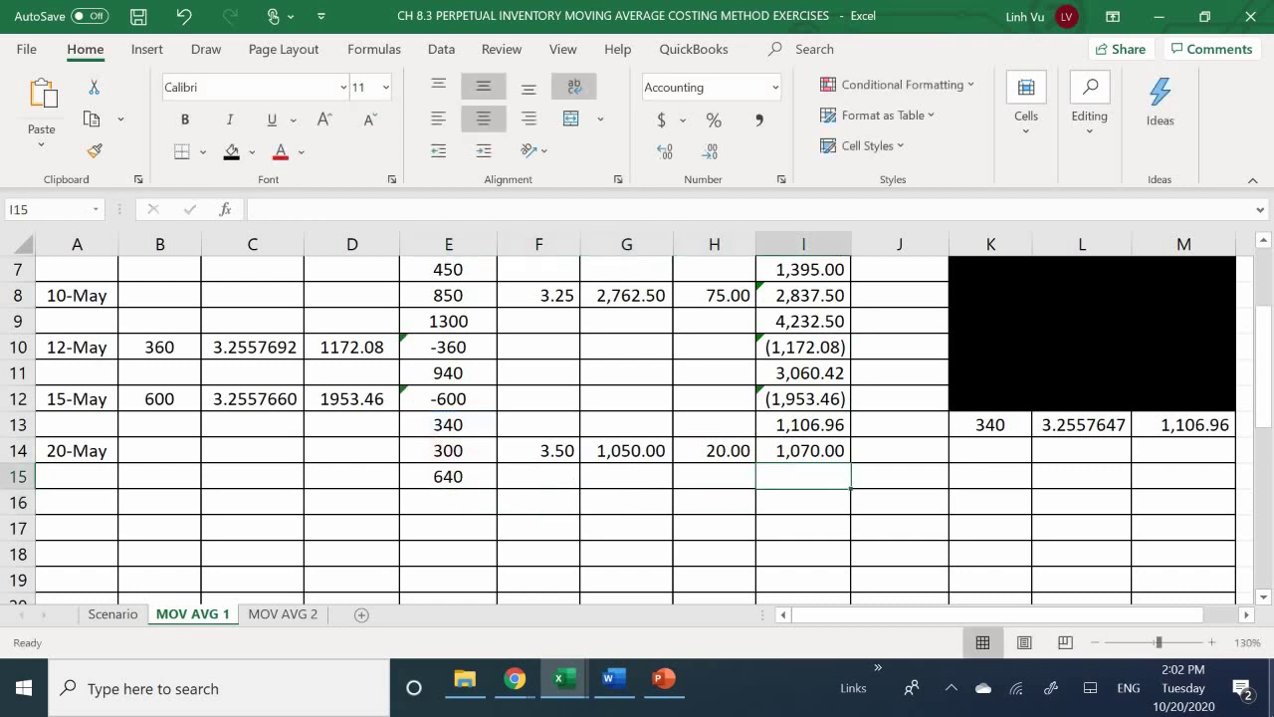
text(=)
key(Up)
key(Up)
text(+)
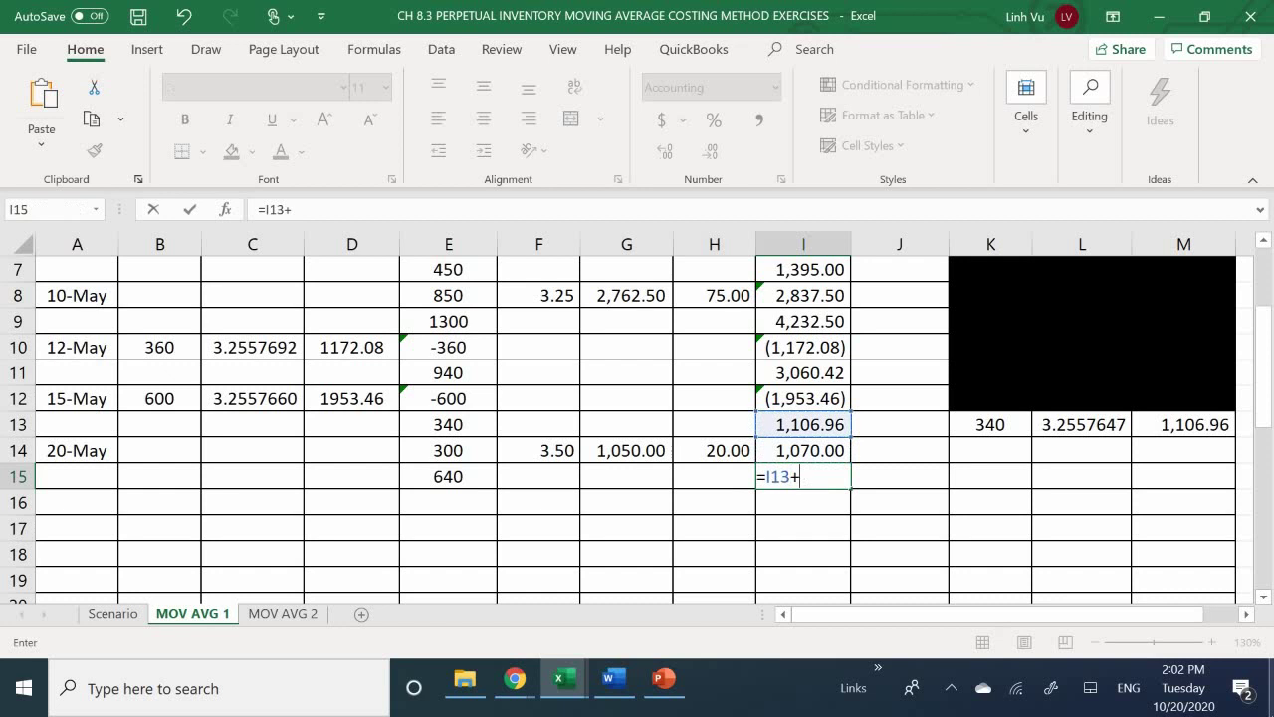
key(Up)
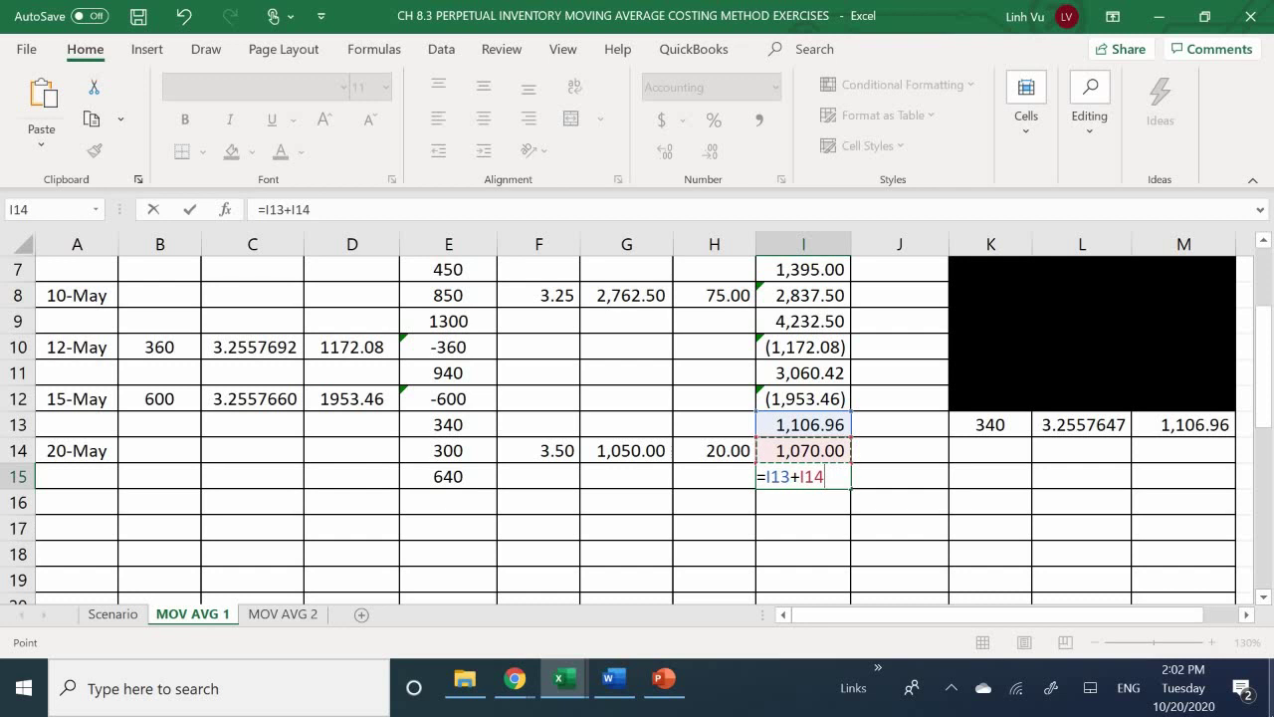
key(Return)
Link the on-hand quantity in K15 to the unit balance with =E15.
key(Right)
key(Right)
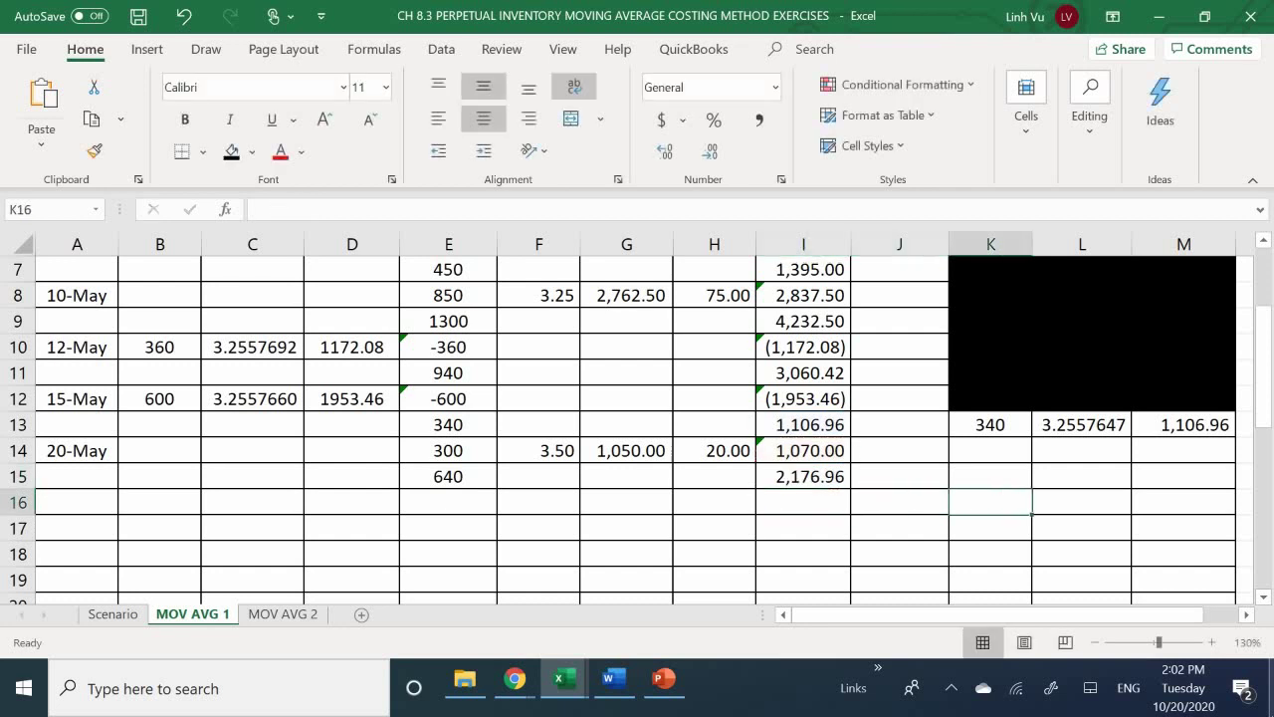
key(Right)
key(Up)
key(Left)
text(=)
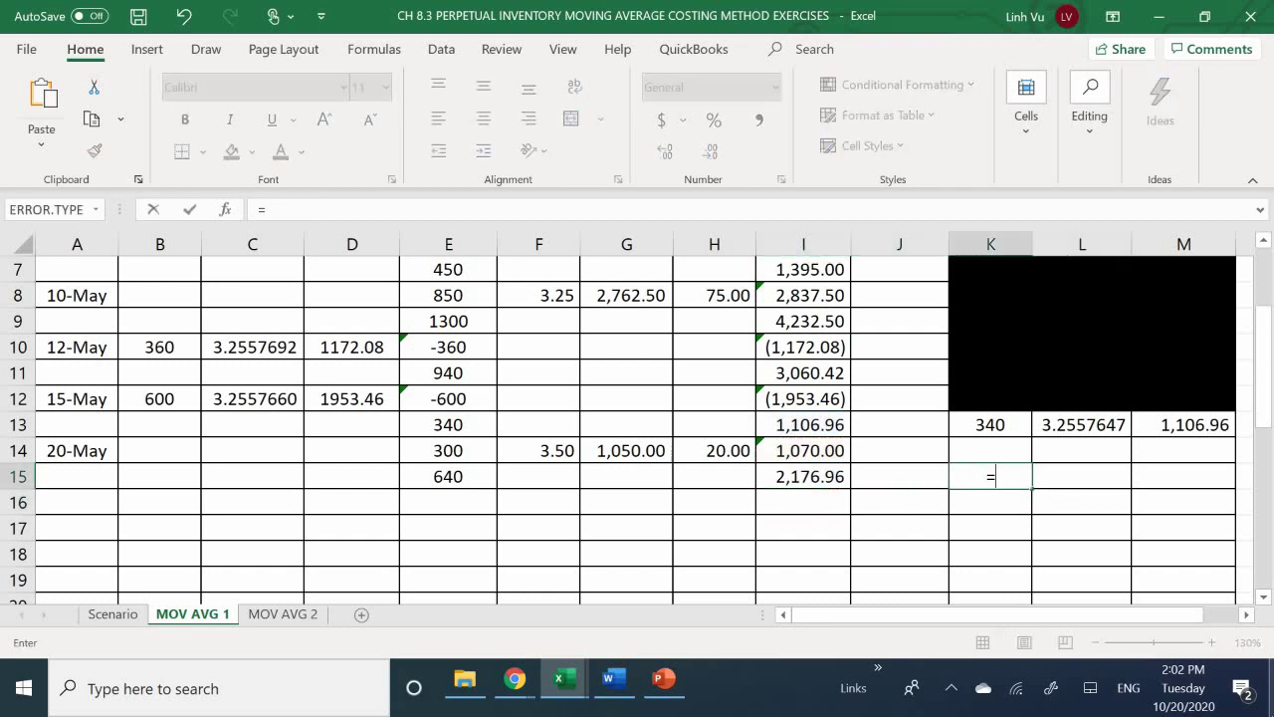
key(Left)
key(Left)
key(Left)
key(Left)
key(Left)
key(Left)
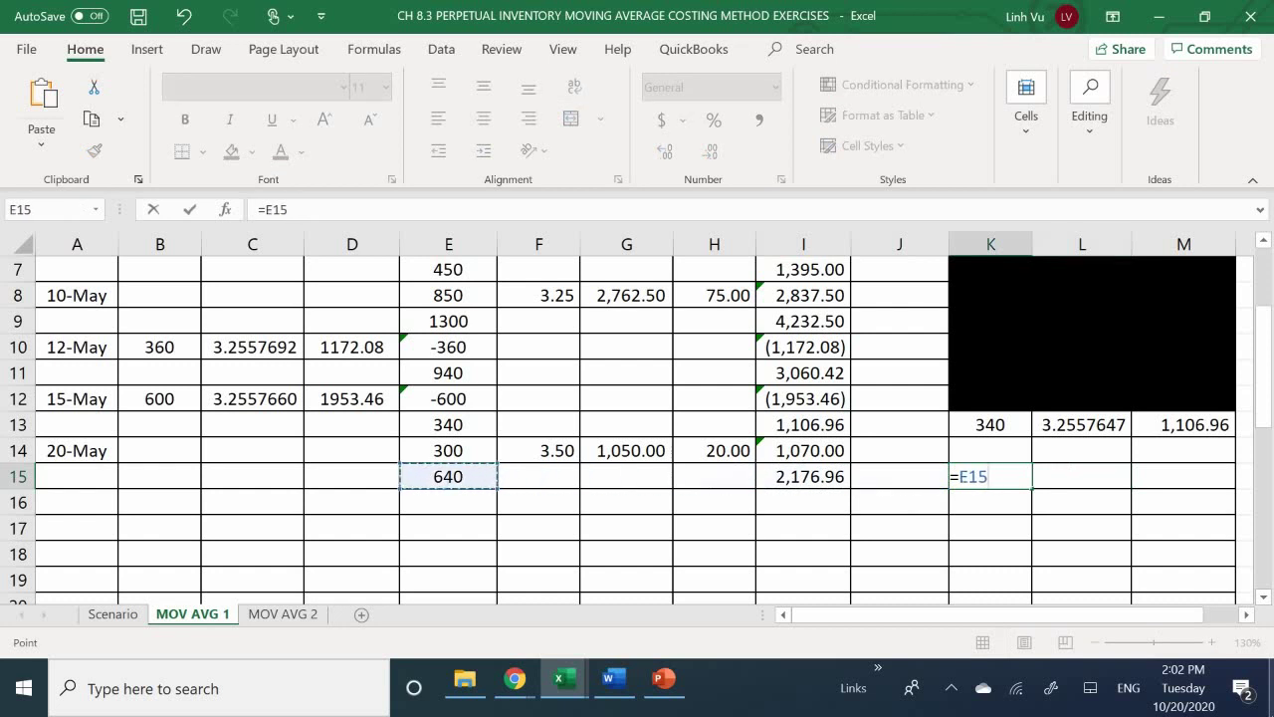
key(Return)
Link the inventory total cost in M15 to the cost balance with =I15.
key(Right)
key(Right)
key(Up)
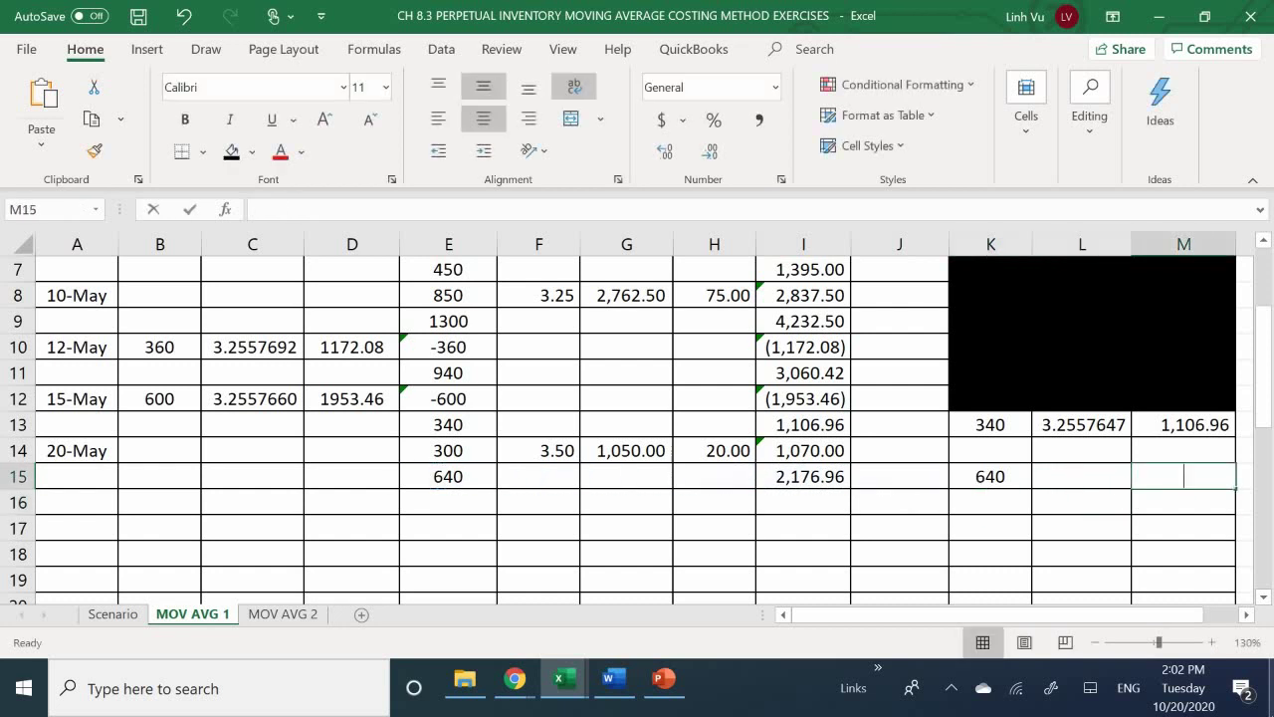
text(=)
key(Left)
key(Left)
key(Left)
key(Left)
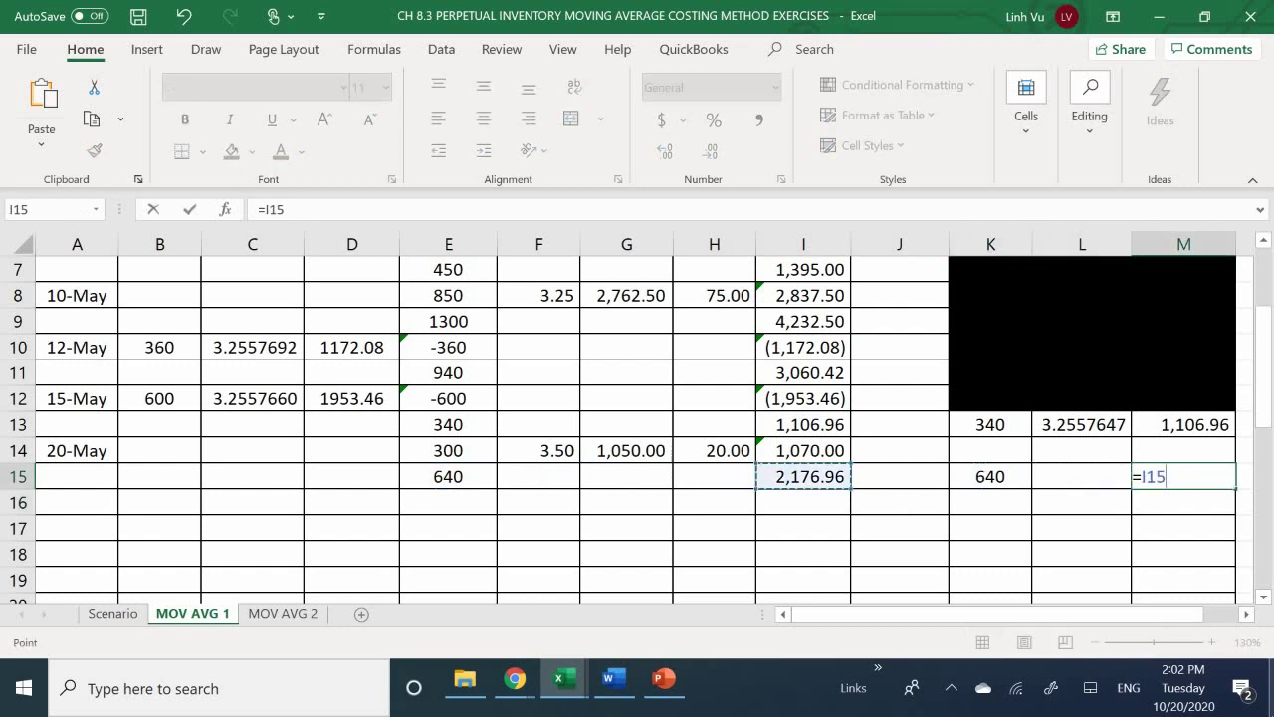
key(Return)
Calculate the new moving average unit cost in L15 with =M15/K15.
key(Left)
key(Up)
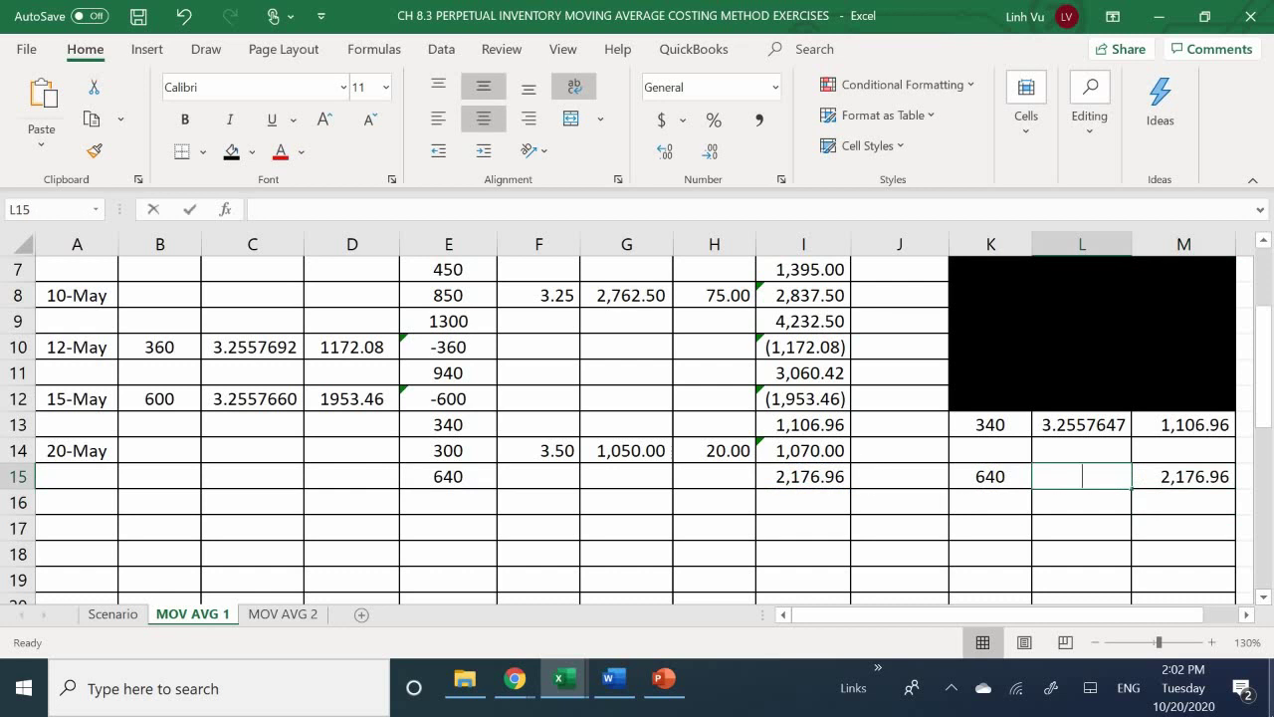
text(=)
key(Right)
text(/)
key(Left)
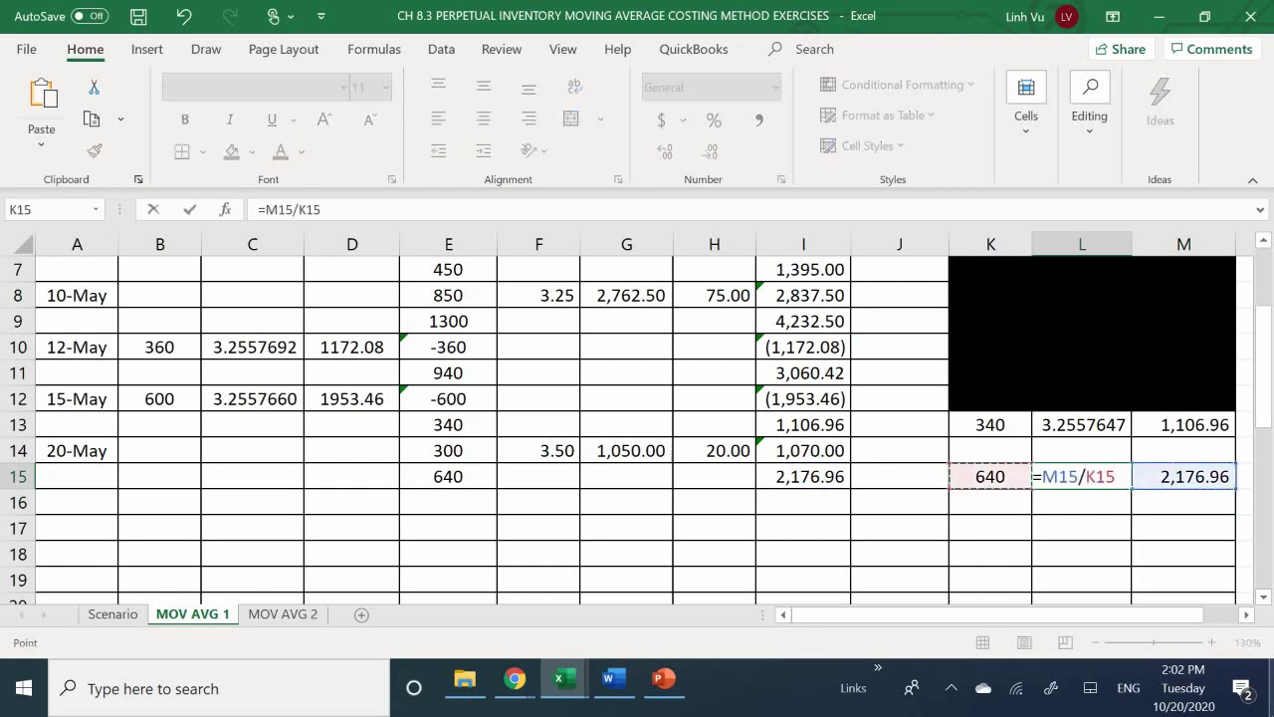
key(Return)
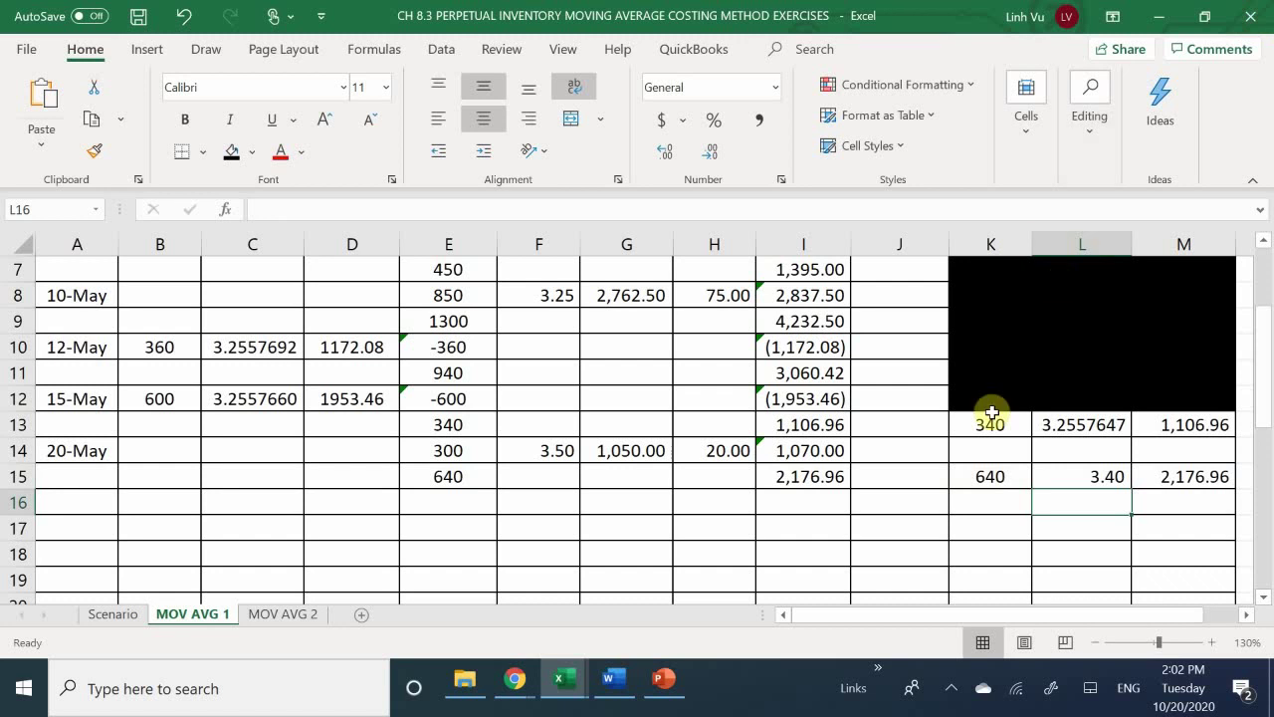
Show the average unit cost in L15 with seven decimal places.
click(1063, 479)
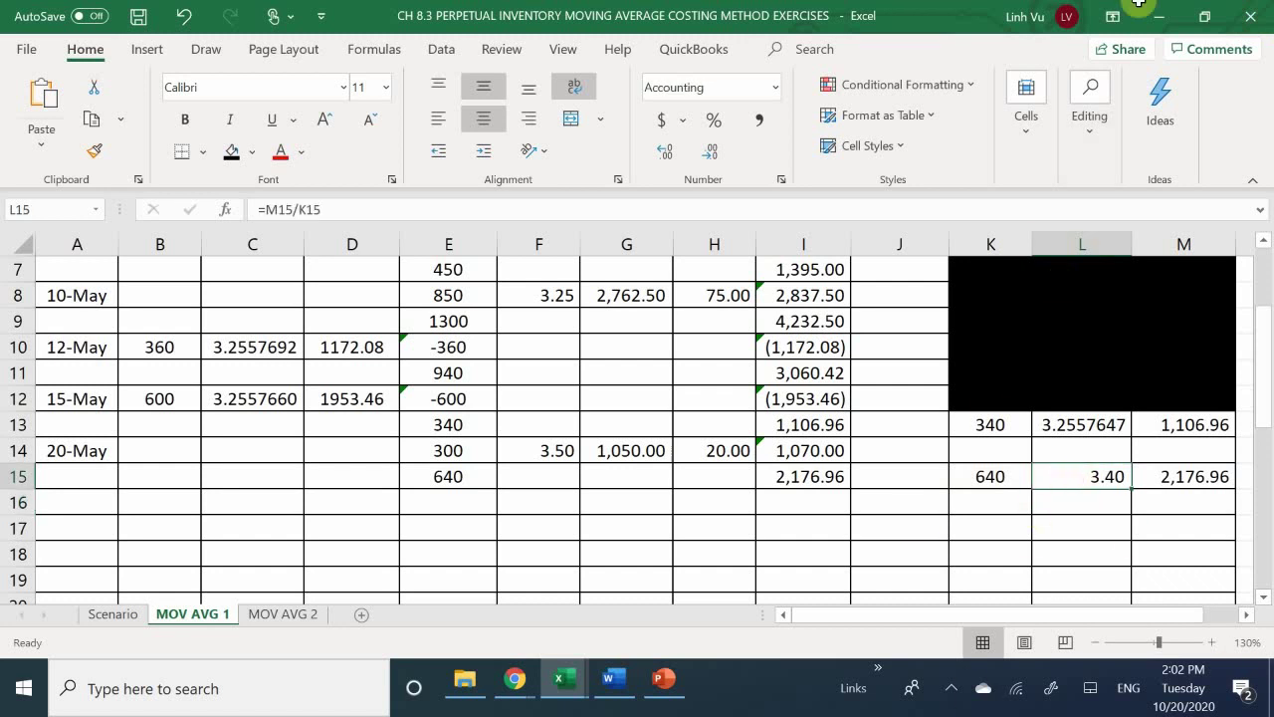
click(662, 155)
click(662, 155)
click(662, 156)
click(662, 155)
click(662, 156)
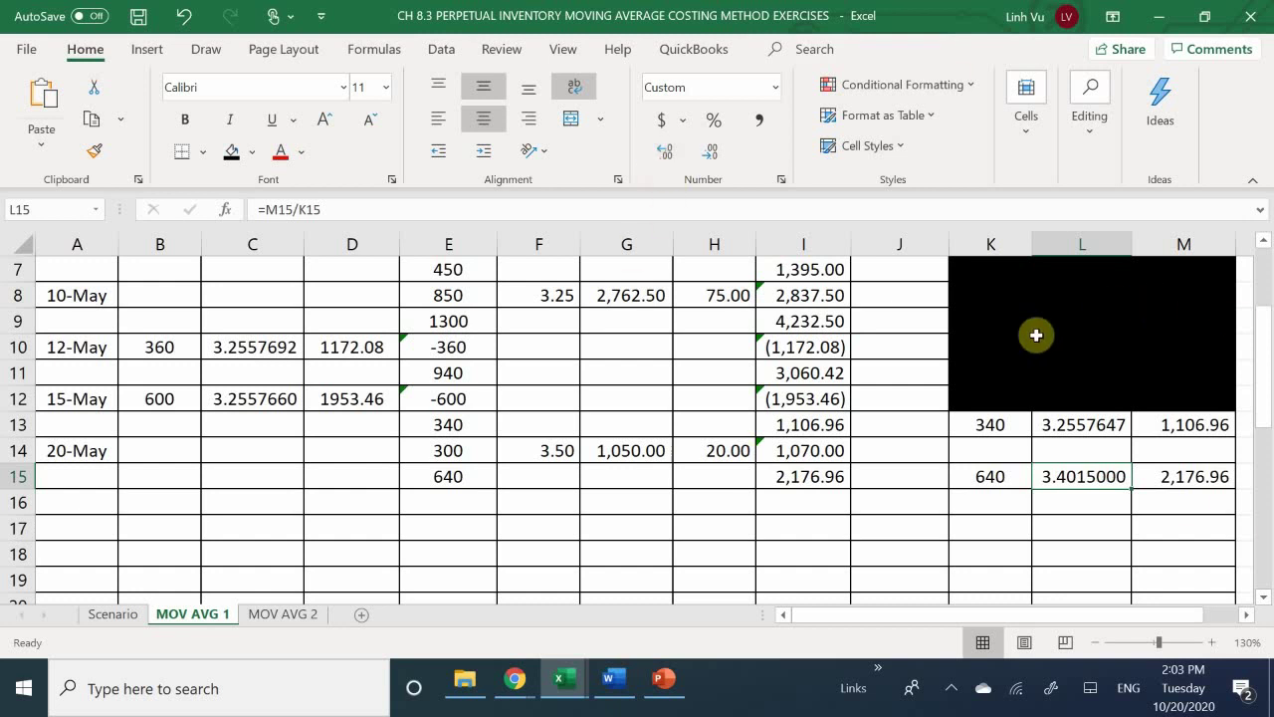
Black out the superseded average cost figures in K13:M14 with a black fill.
drag(986, 422, 1179, 449)
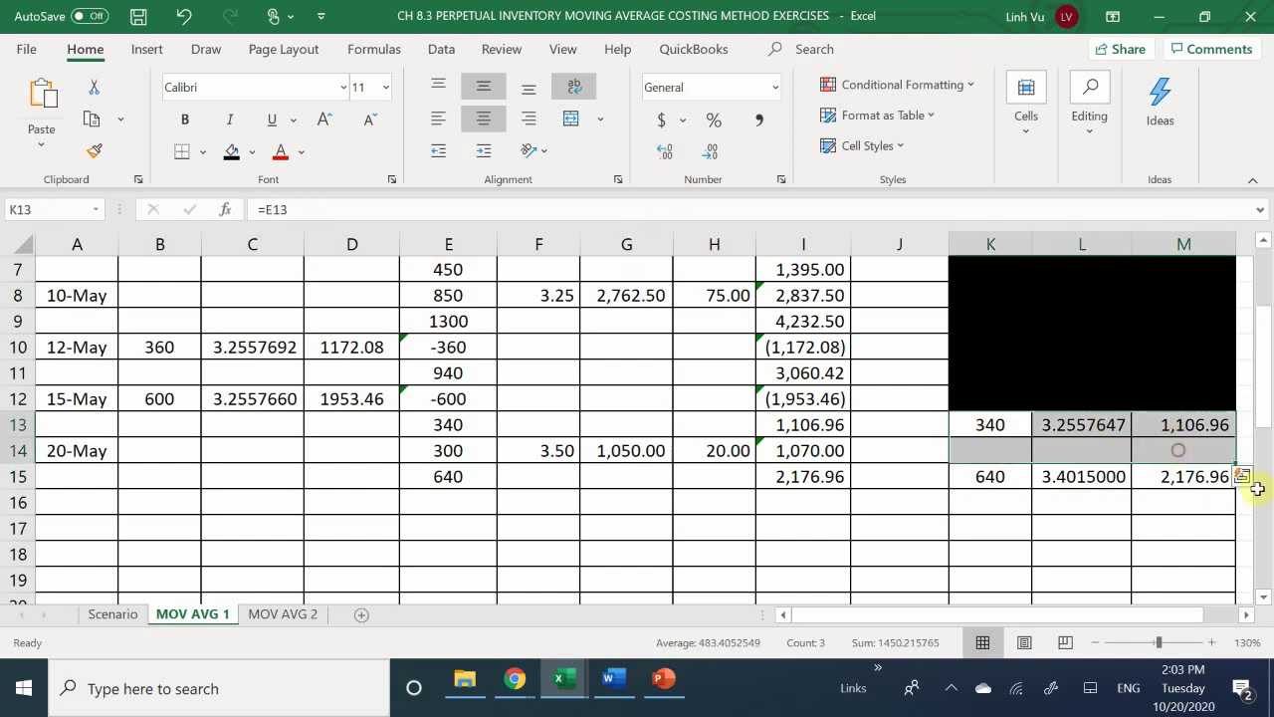
click(232, 152)
click(1035, 528)
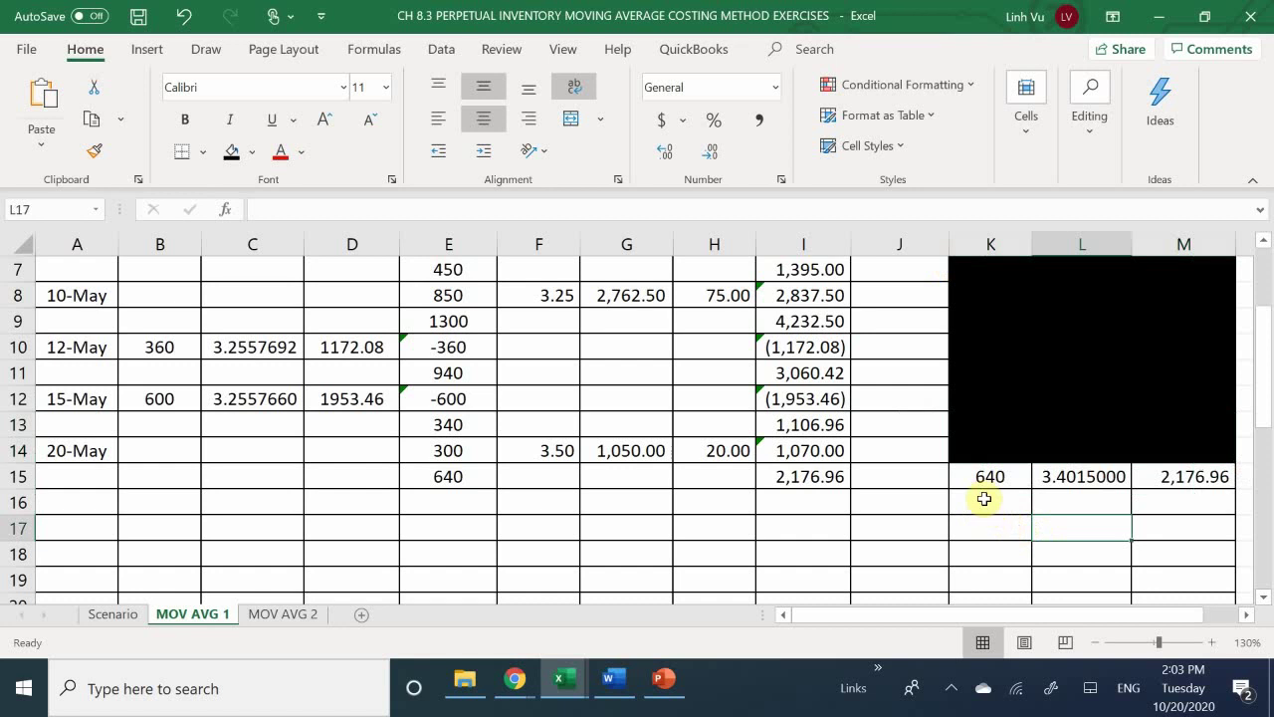
Check the 22 May transaction in the Scenario sheet and enter its date, 5/22, in A16 of MOV AVG 1.
click(101, 612)
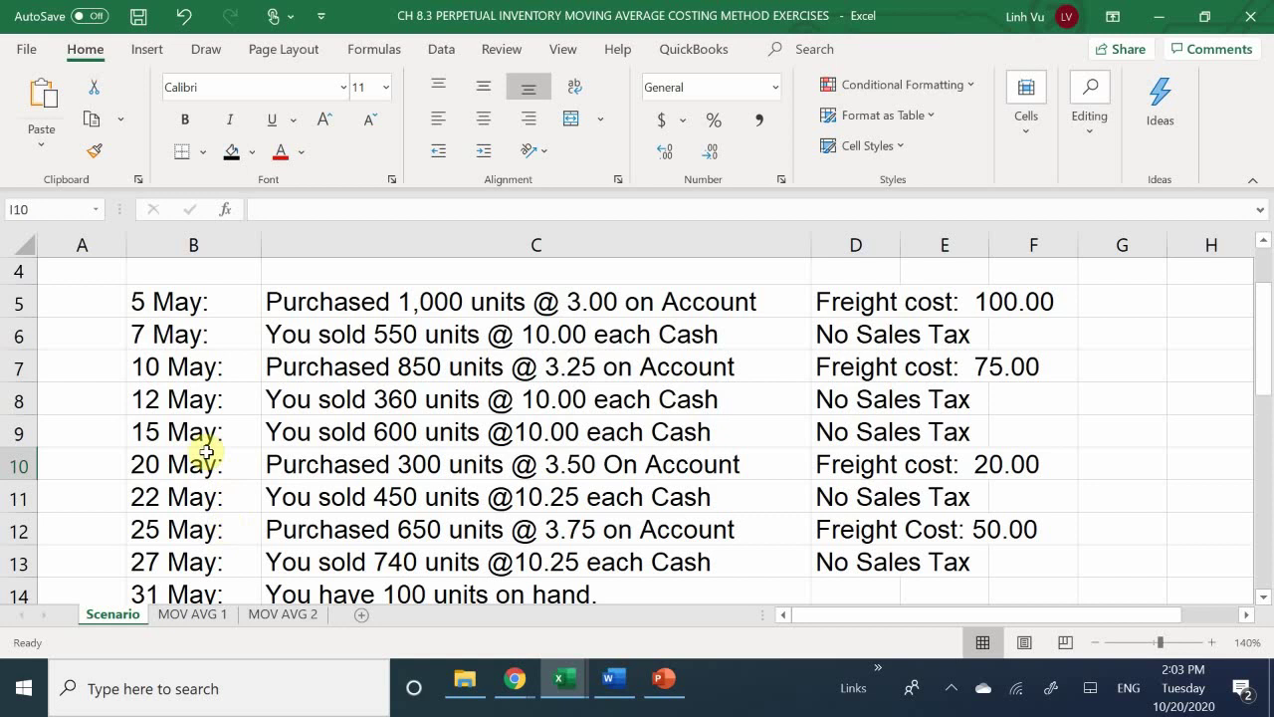
click(189, 623)
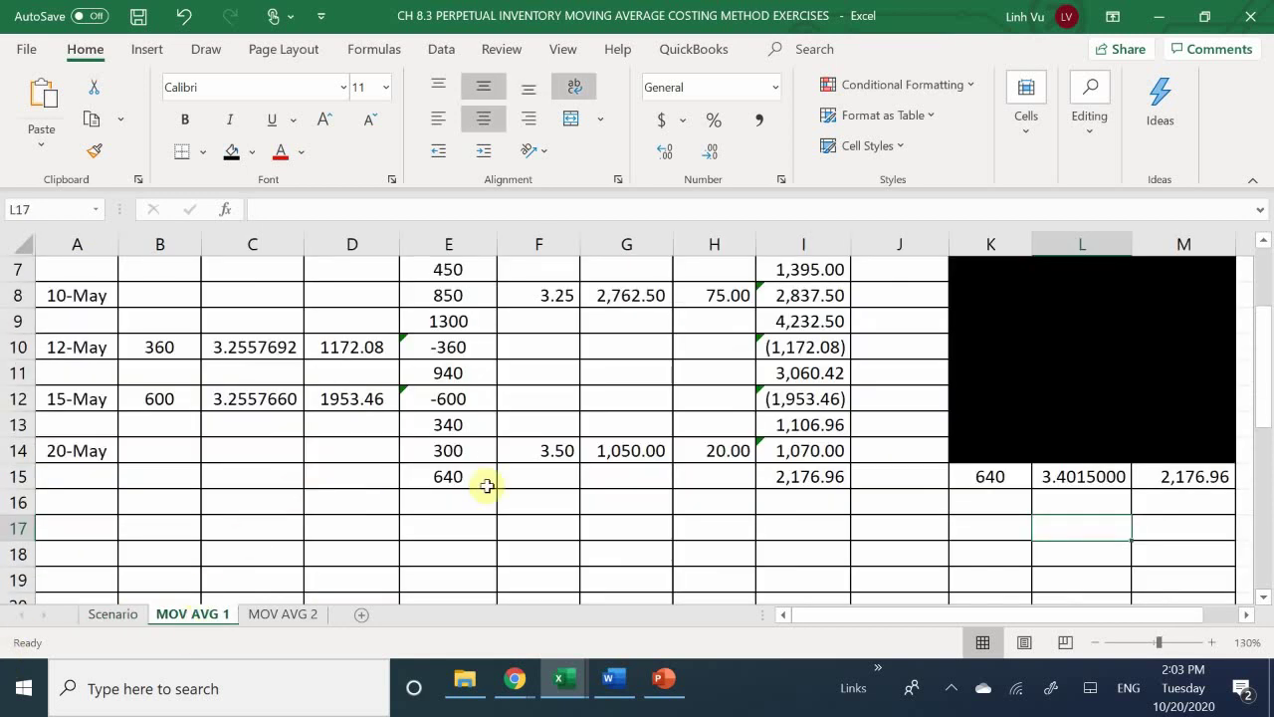
click(96, 503)
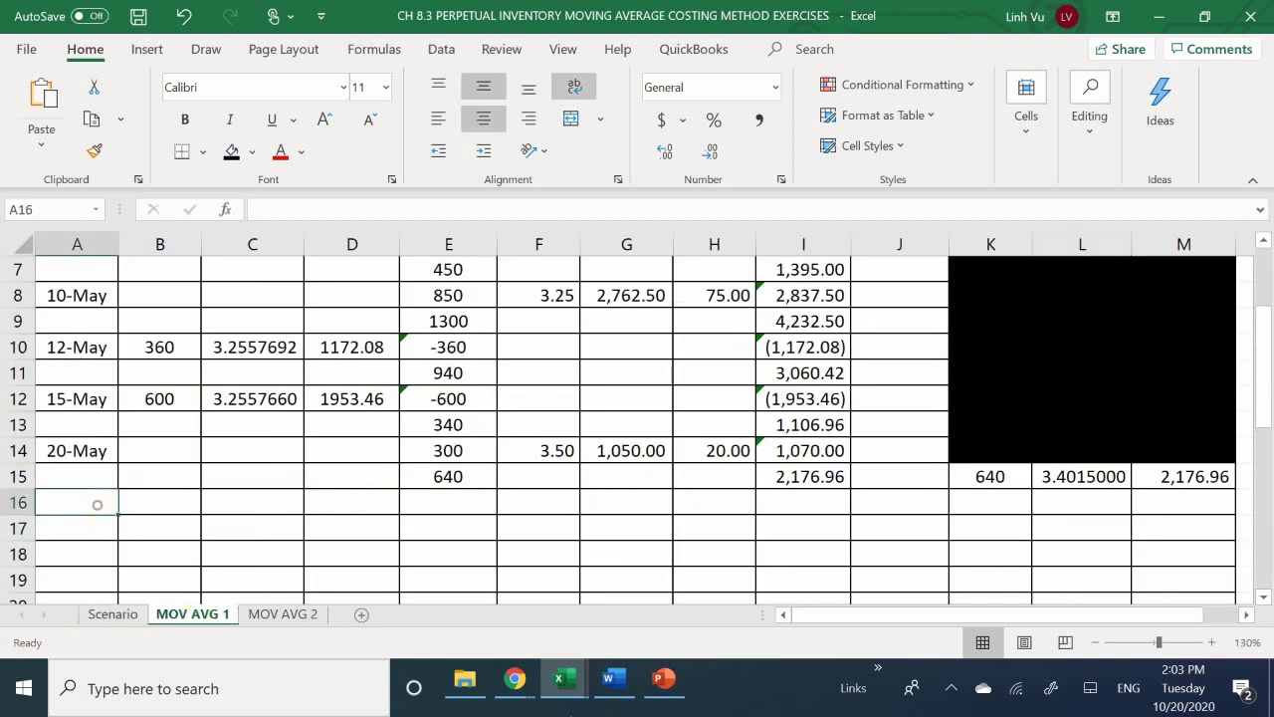
text(5/22)
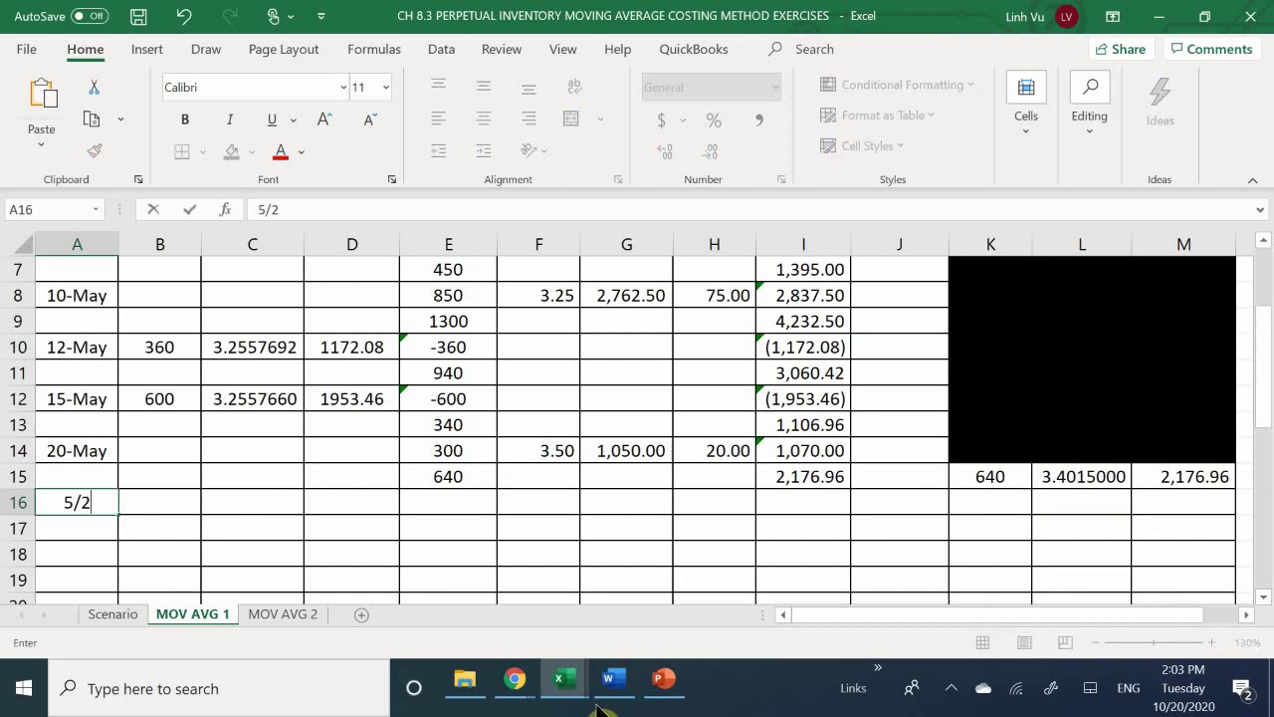
key(Return)
Enter the 22 May sold quantity of 450 in B16.
key(Up)
key(Right)
text(450)
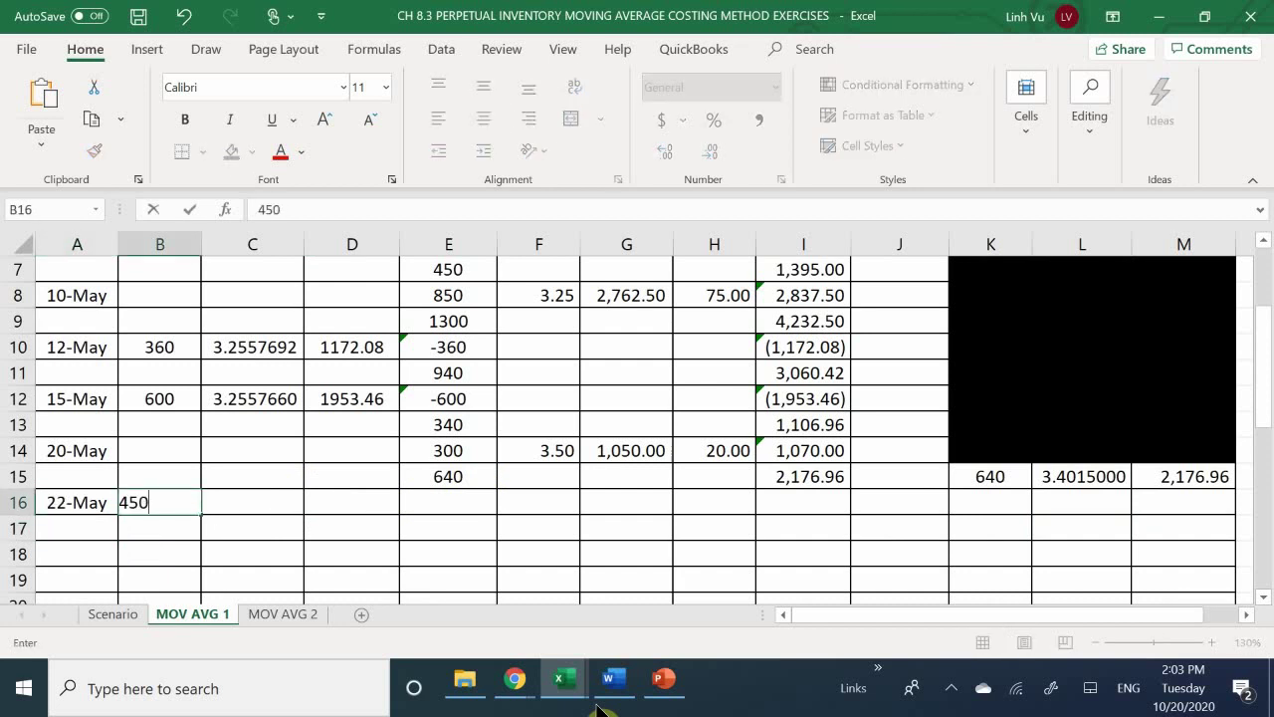
key(Return)
Link the 22 May sale's unit cost in C16 to the current moving average with =L15.
key(Up)
key(Right)
text(=)
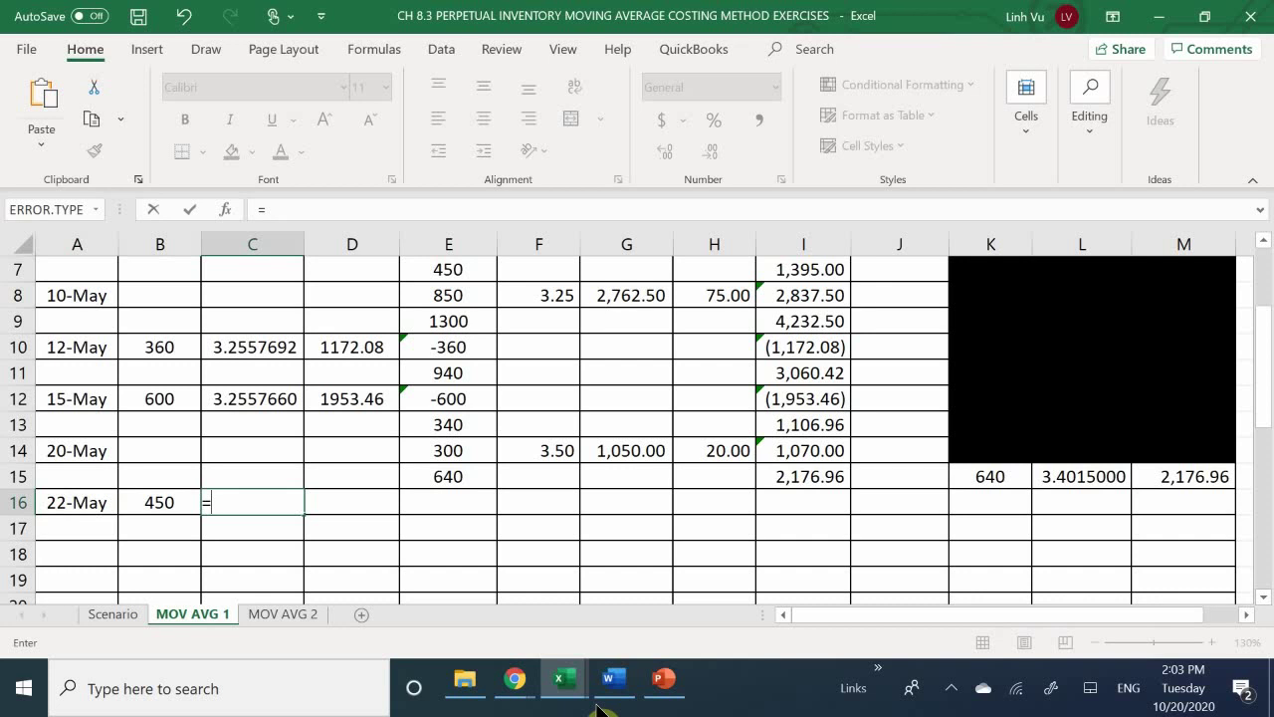
click(1075, 477)
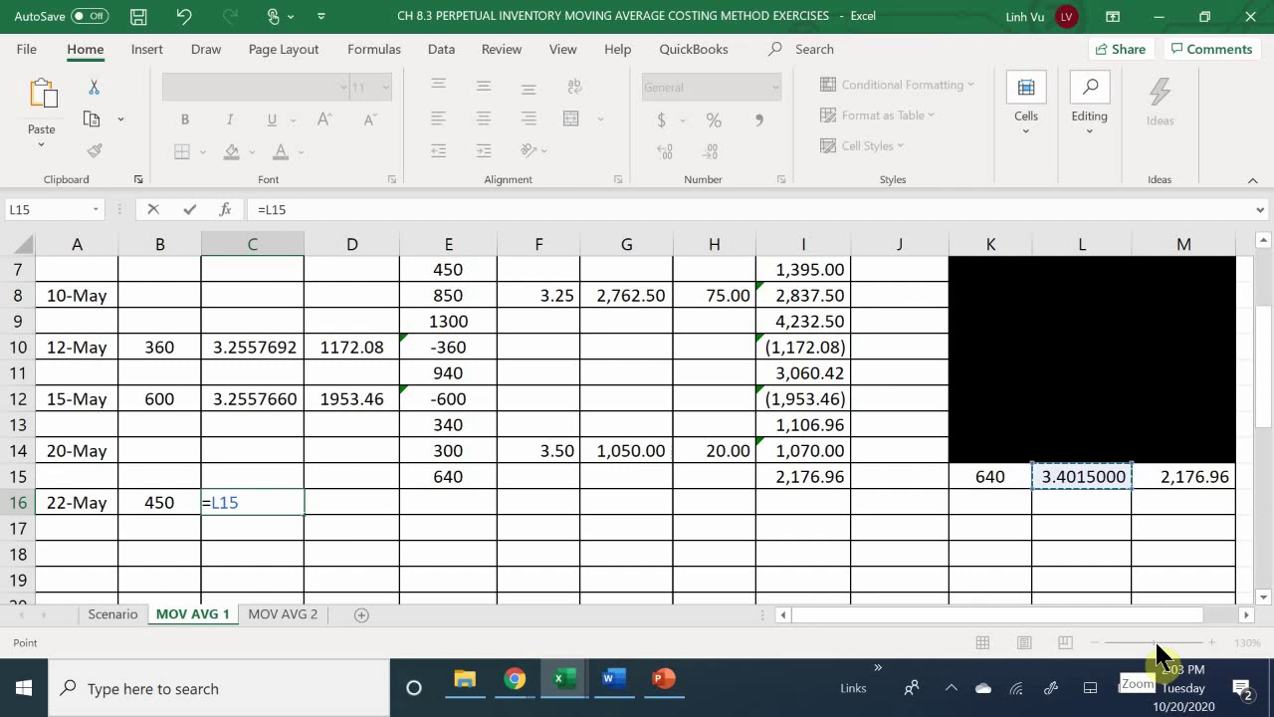
key(Return)
Calculate the 22 May cost of goods sold in D16, rounded to two decimals, with =ROUND(B16*C16,2).
key(Right)
key(Up)
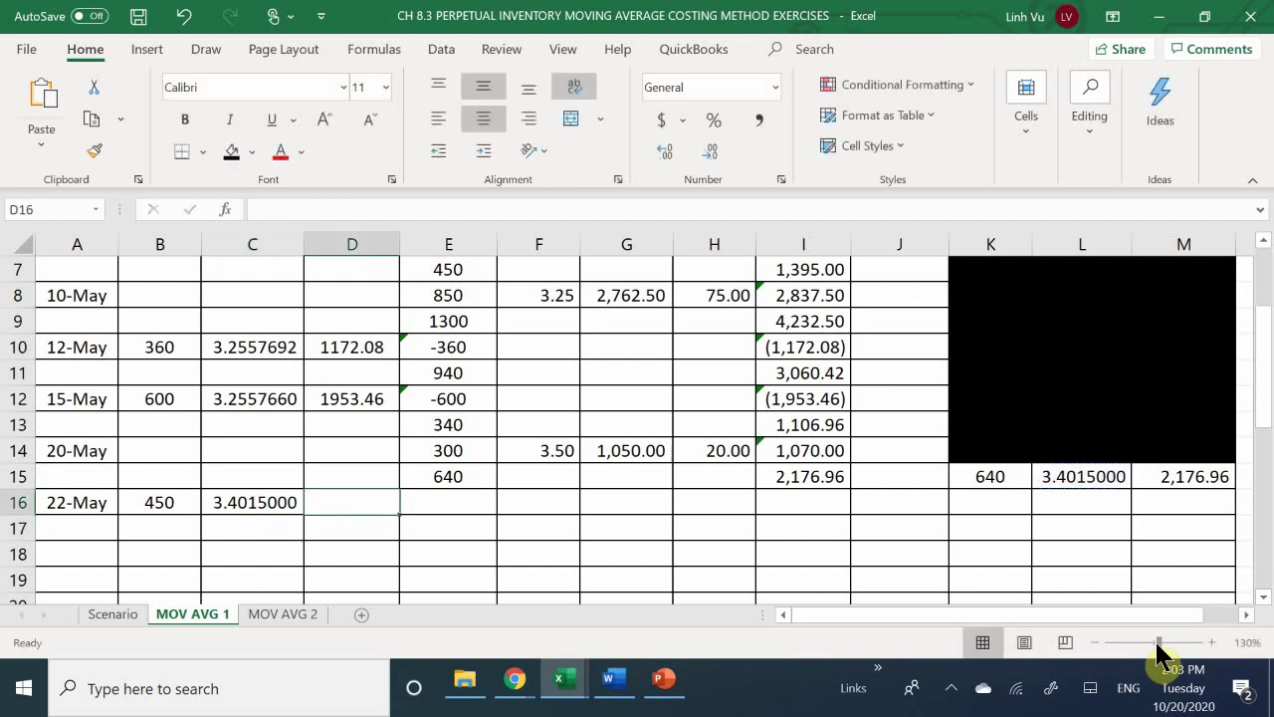
text(=)
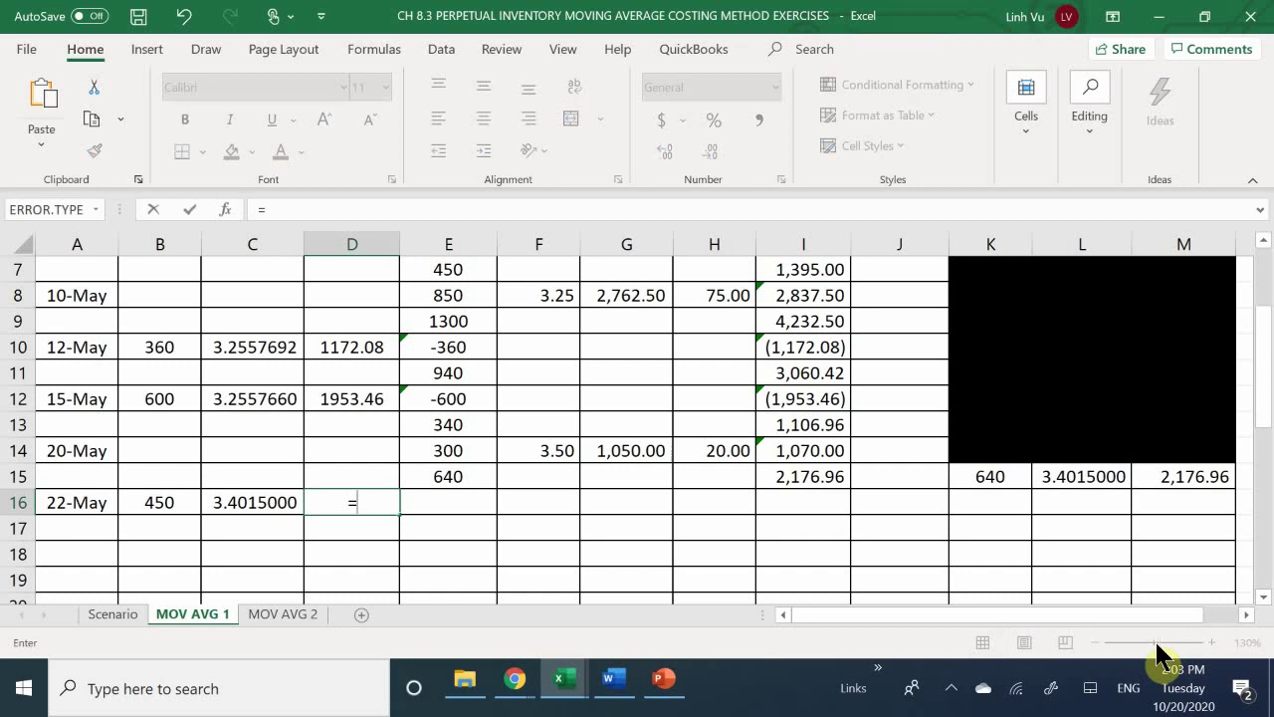
text(round)
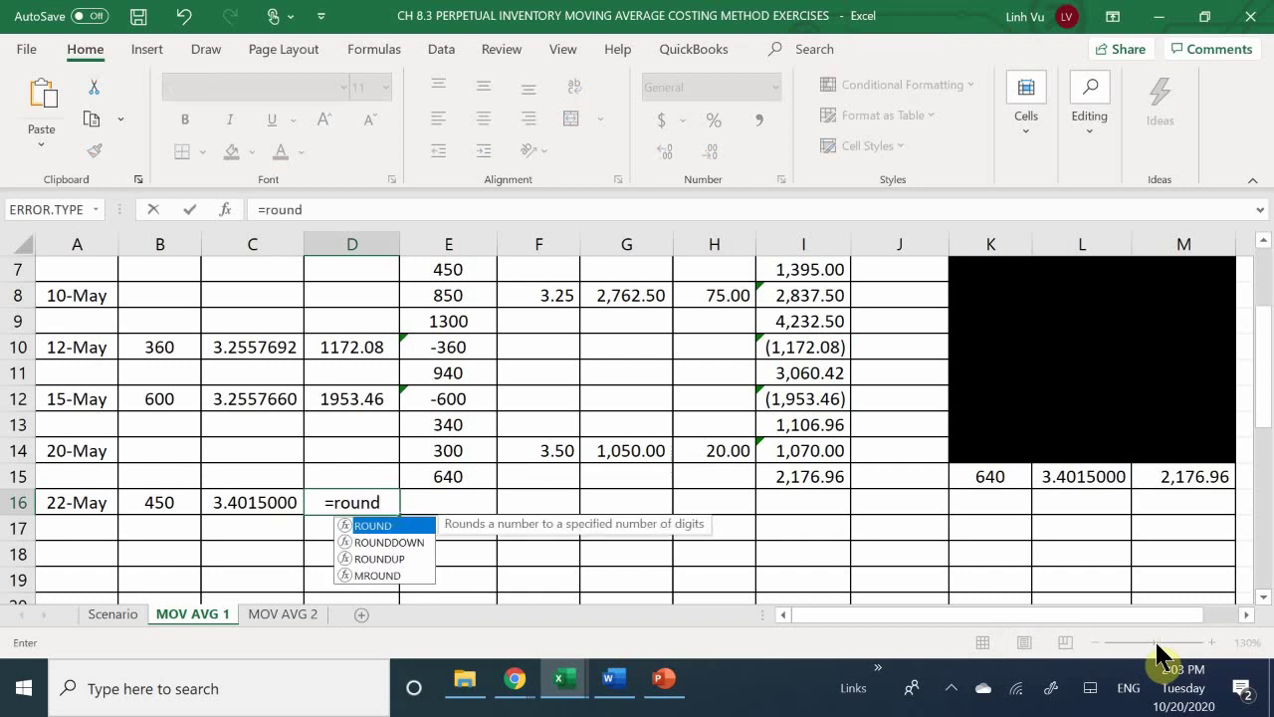
text(s)
key(BackSpace)
text(()
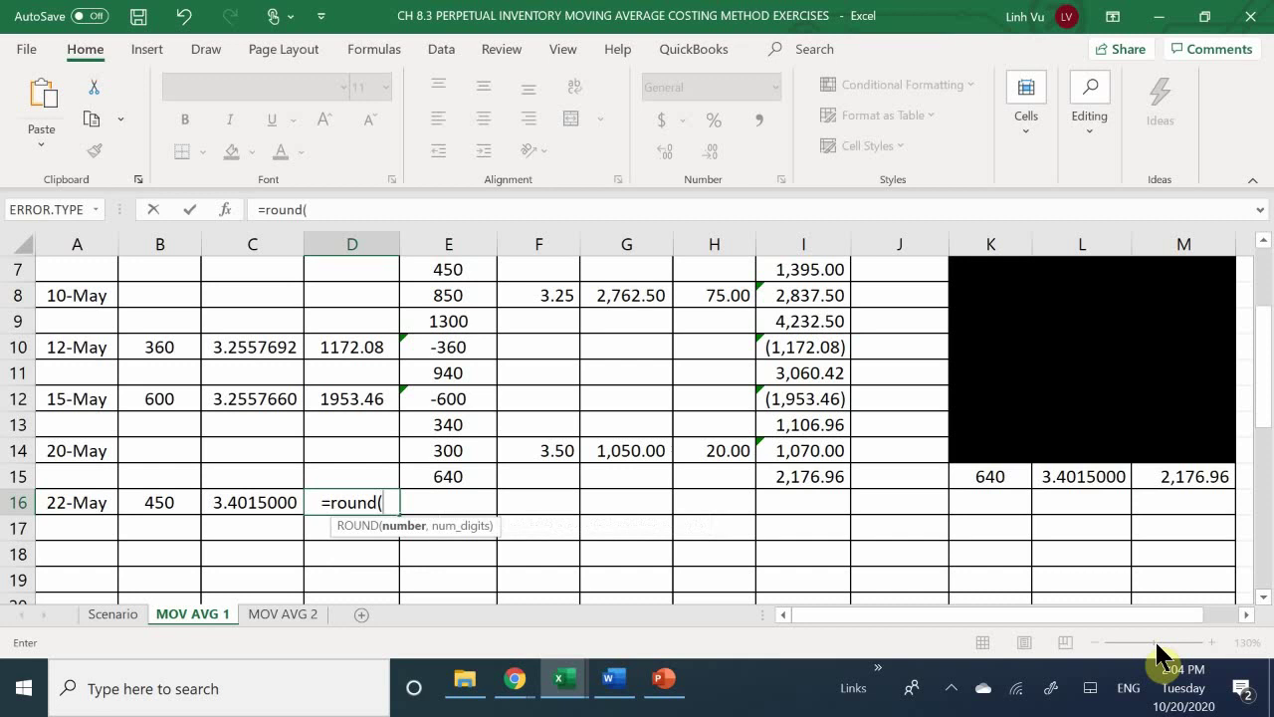
key(Left)
key(Left)
text(*)
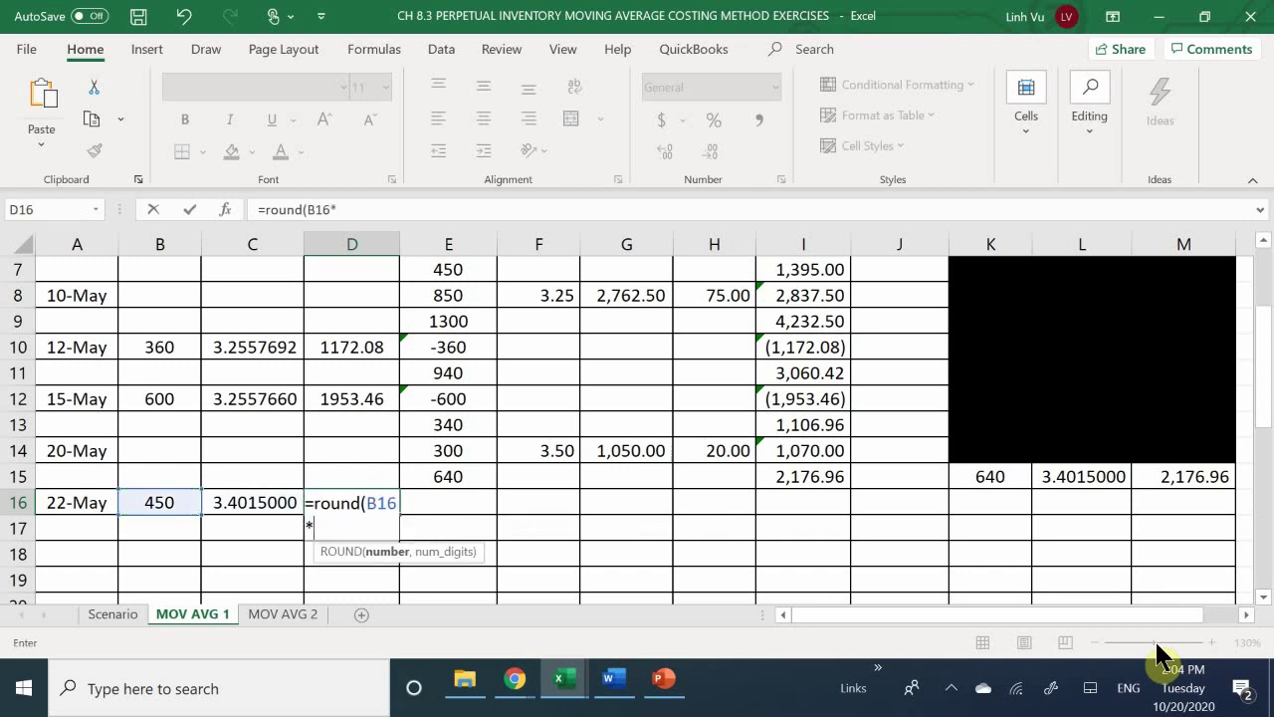
key(Right)
key(Left)
key(Right)
text(,2)
key(Return)
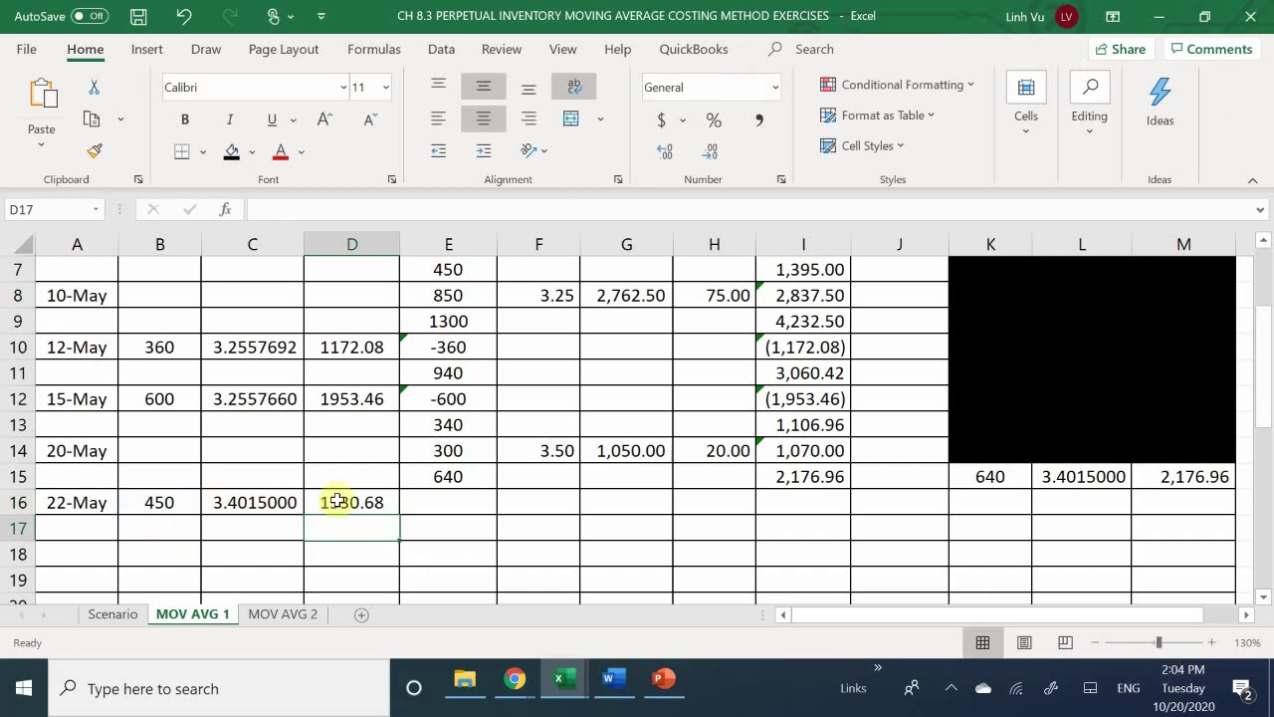
Record the 22 May sale as a negative quantity in E16 with the formula -B16.
click(450, 500)
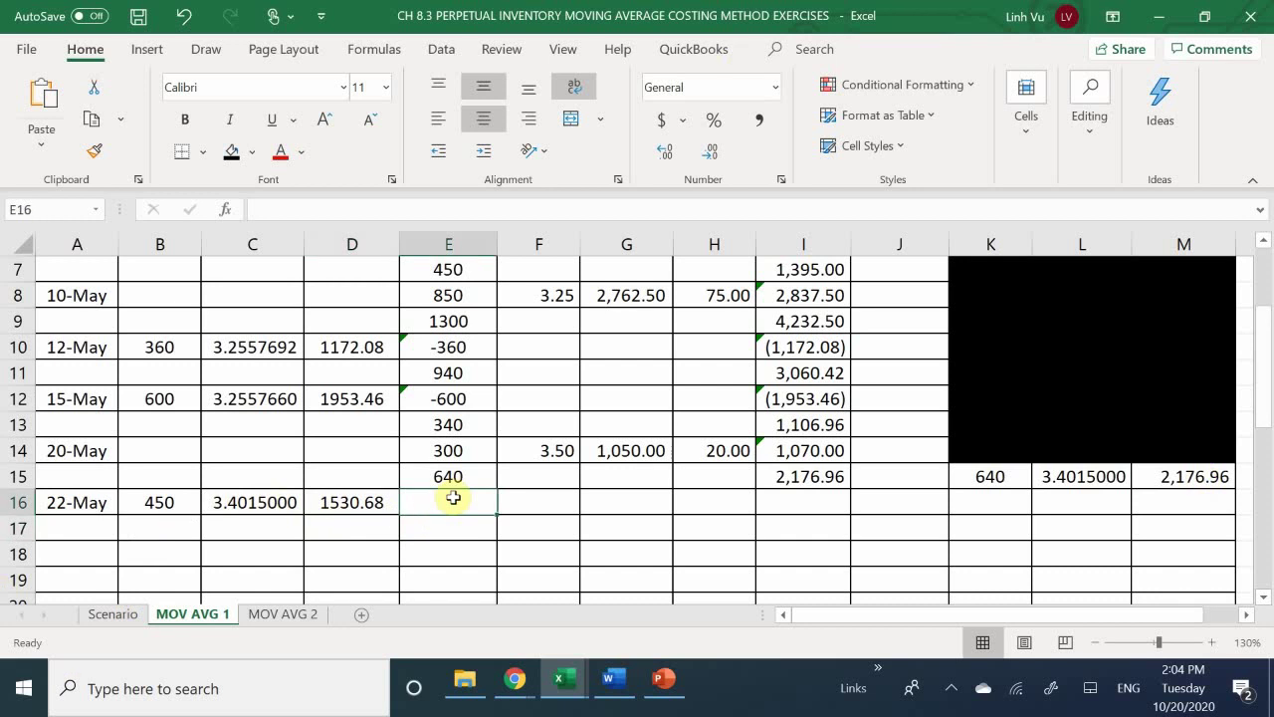
text(-)
click(159, 502)
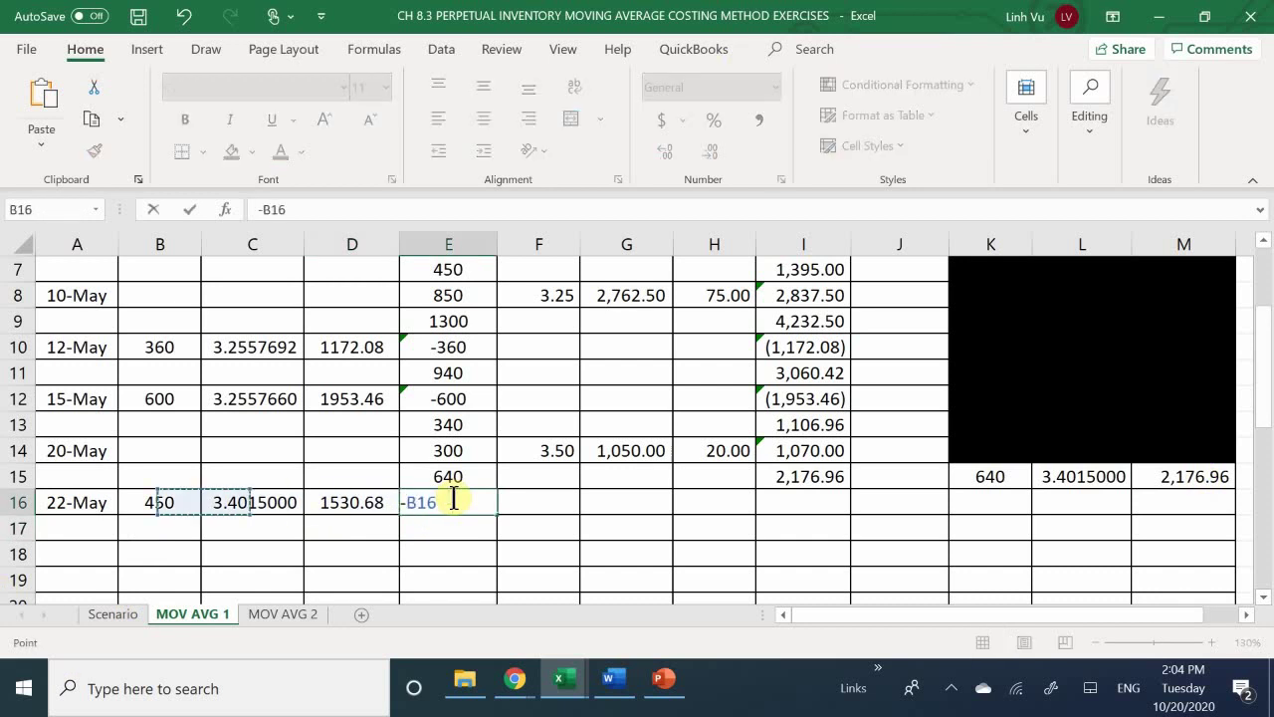
key(Return)
Calculate the units remaining after the 22 May sale in E17 with =E15+E16.
text(=)
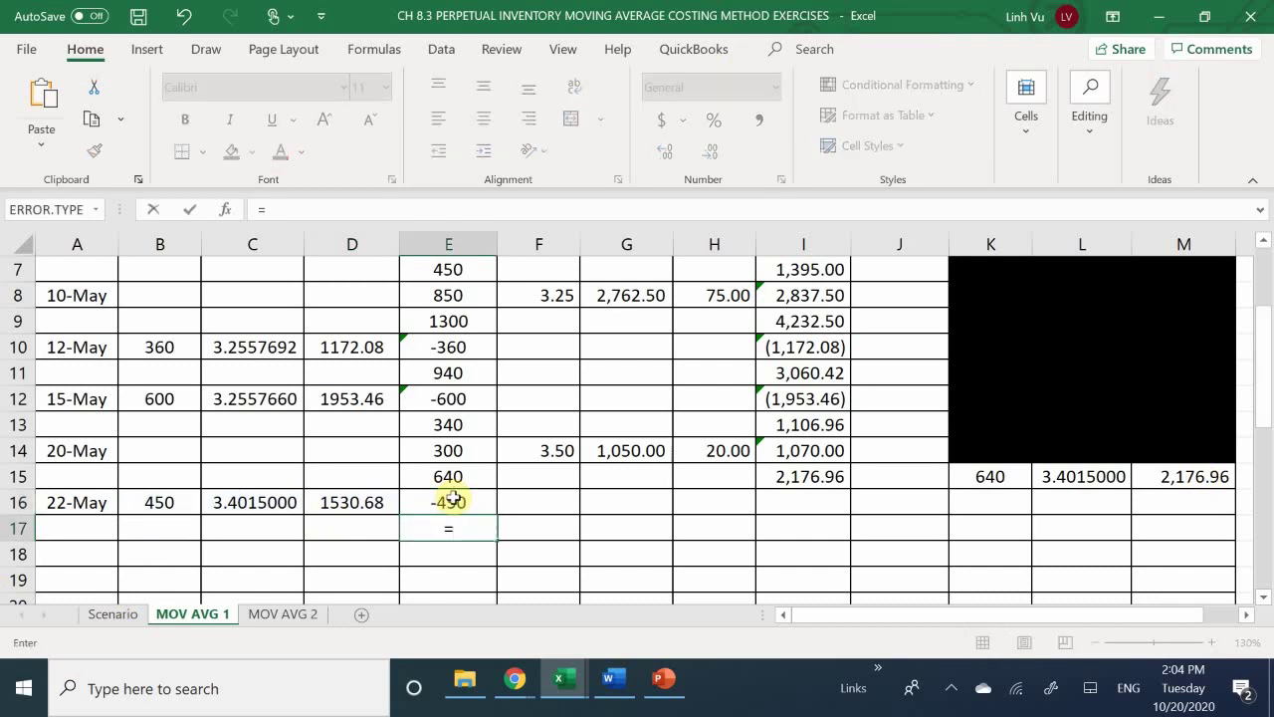
click(450, 482)
text(+)
click(453, 500)
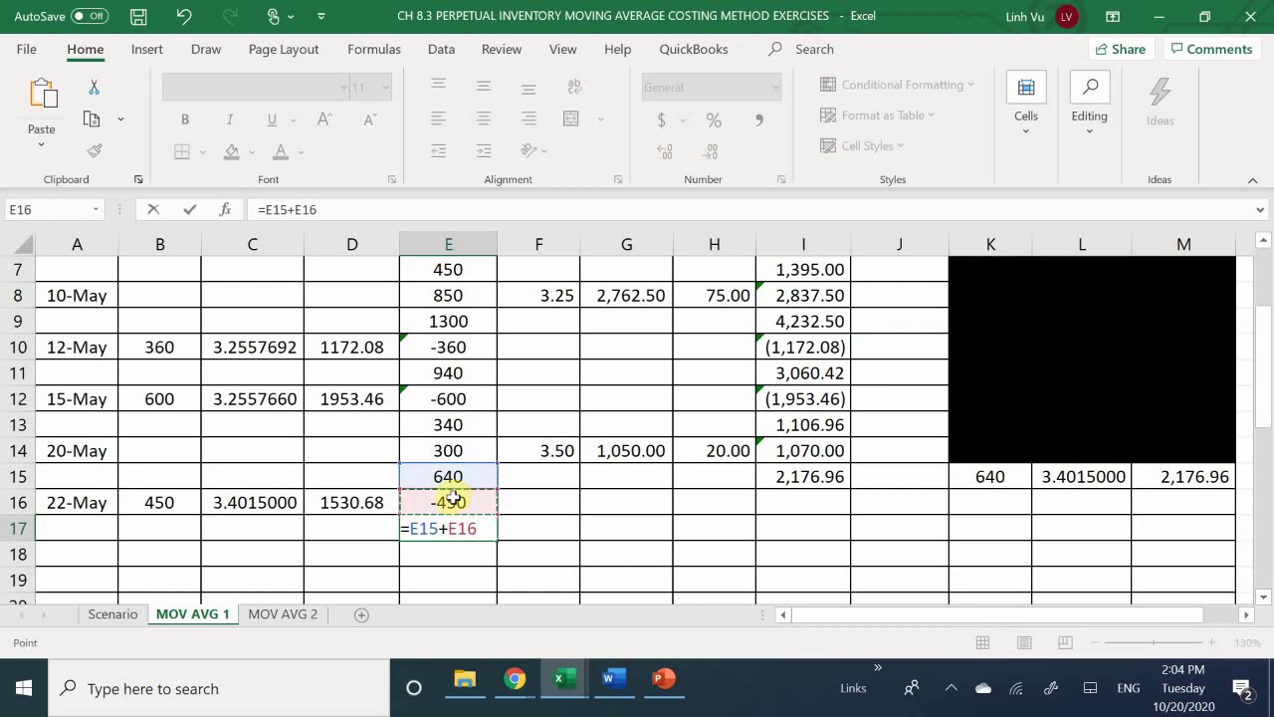
key(Return)
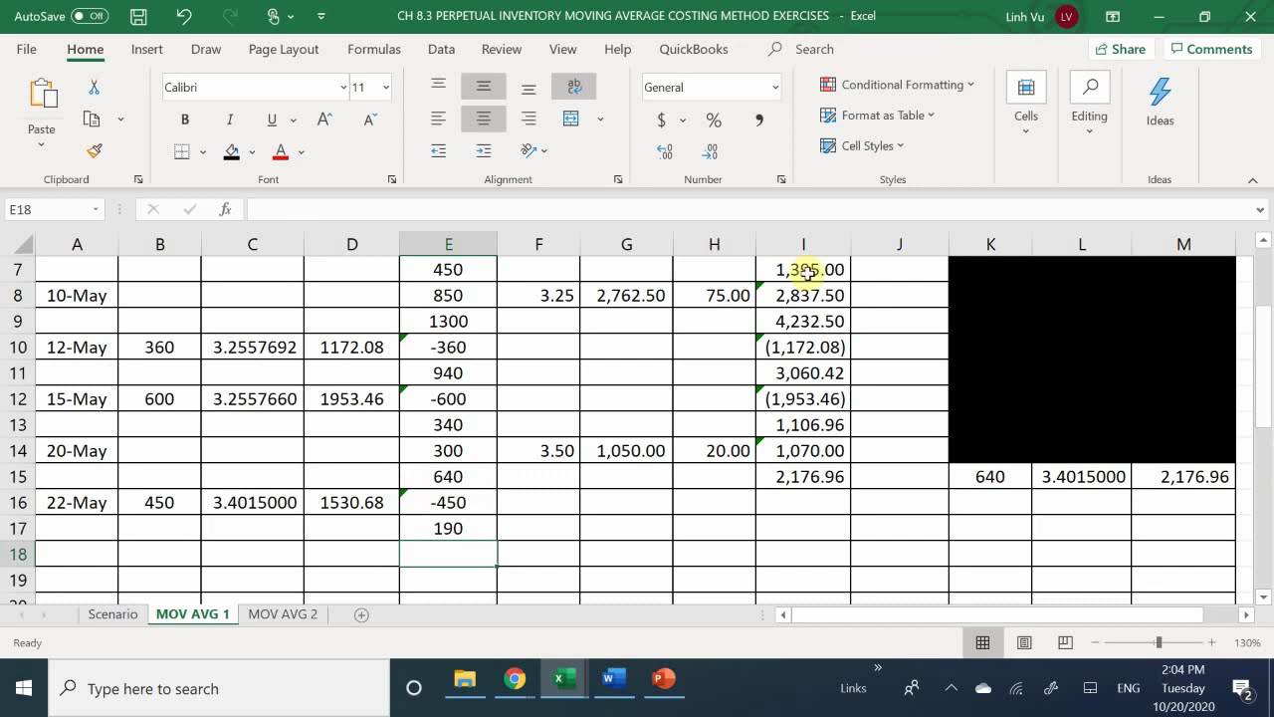
Deduct the 22 May cost of goods sold in I16 with the formula -D16.
click(805, 504)
text(-)
key(Left)
key(Left)
key(Left)
key(Left)
key(Left)
key(Left)
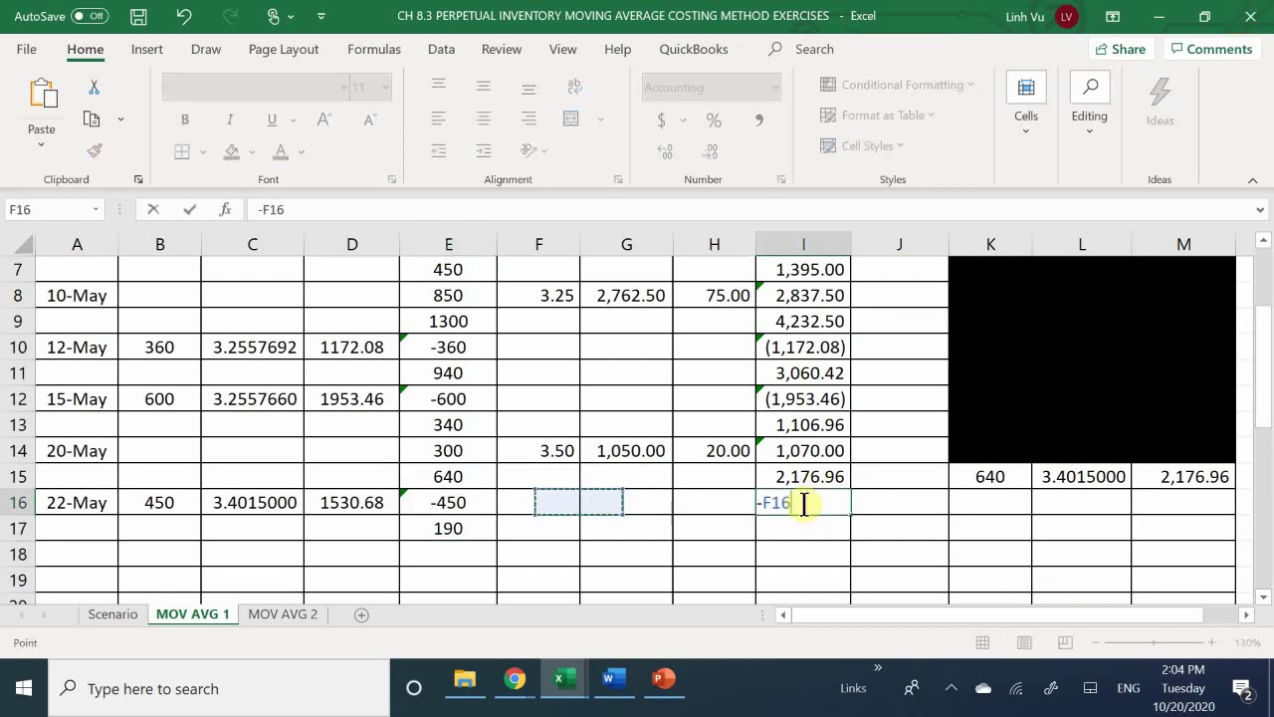
key(Right)
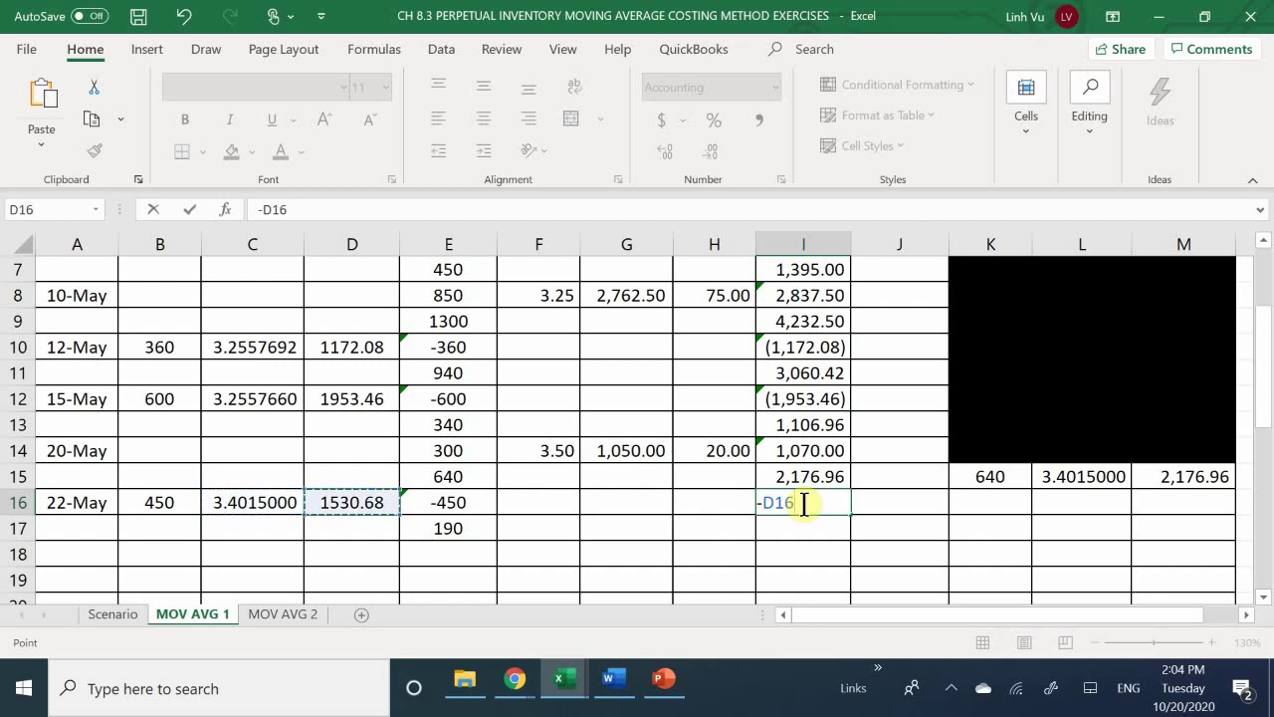
key(Return)
Calculate the inventory cost balance after the 22 May sale in I17 with =I15+I16.
text(=)
key(Up)
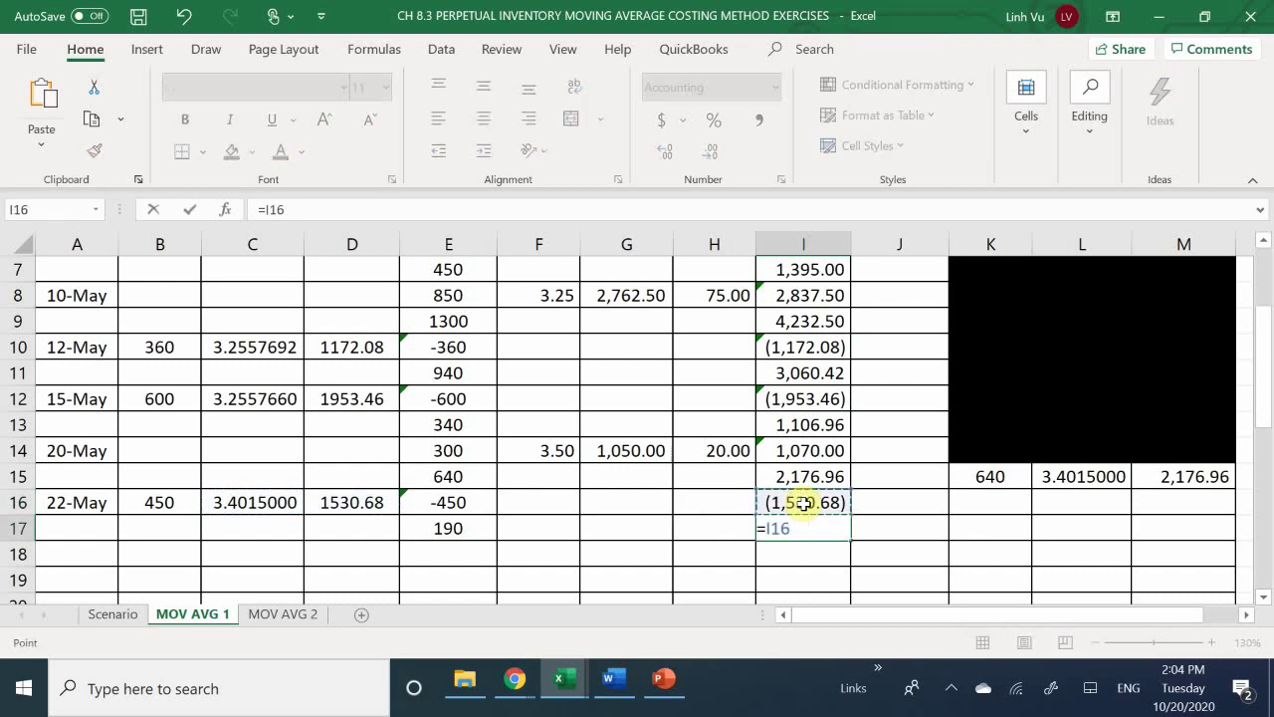
key(Up)
text(+)
key(Up)
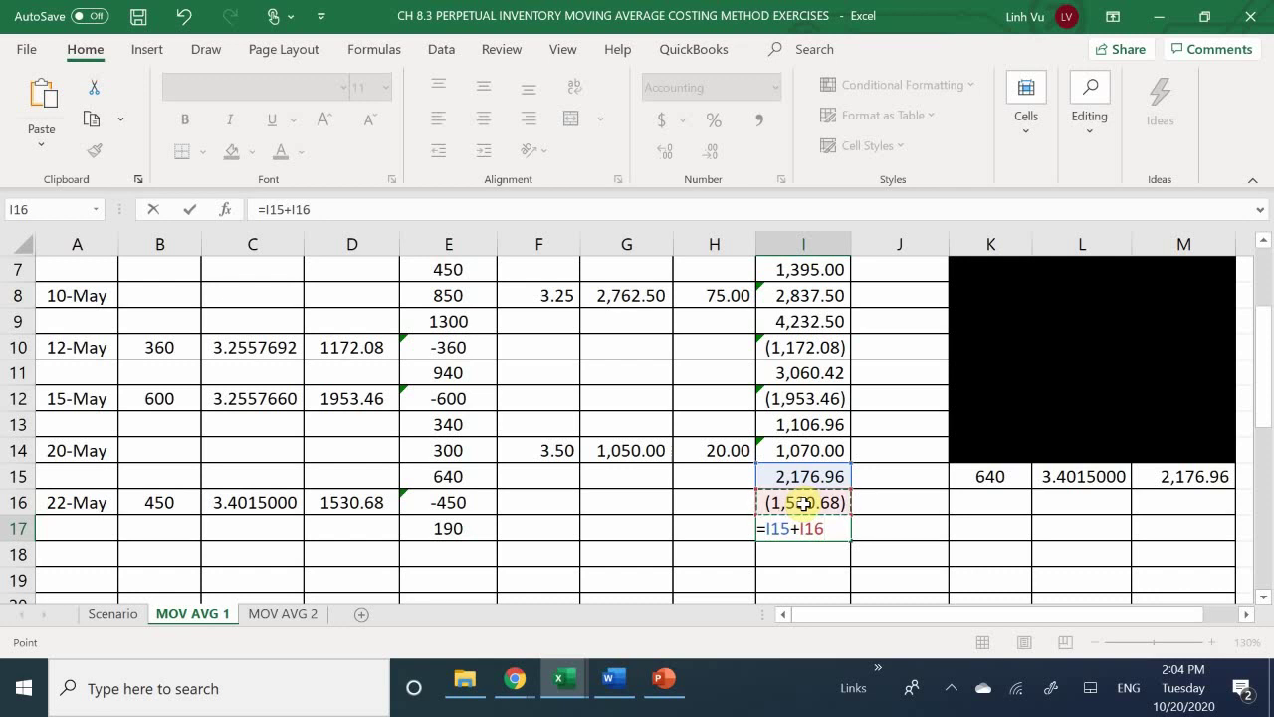
key(Return)
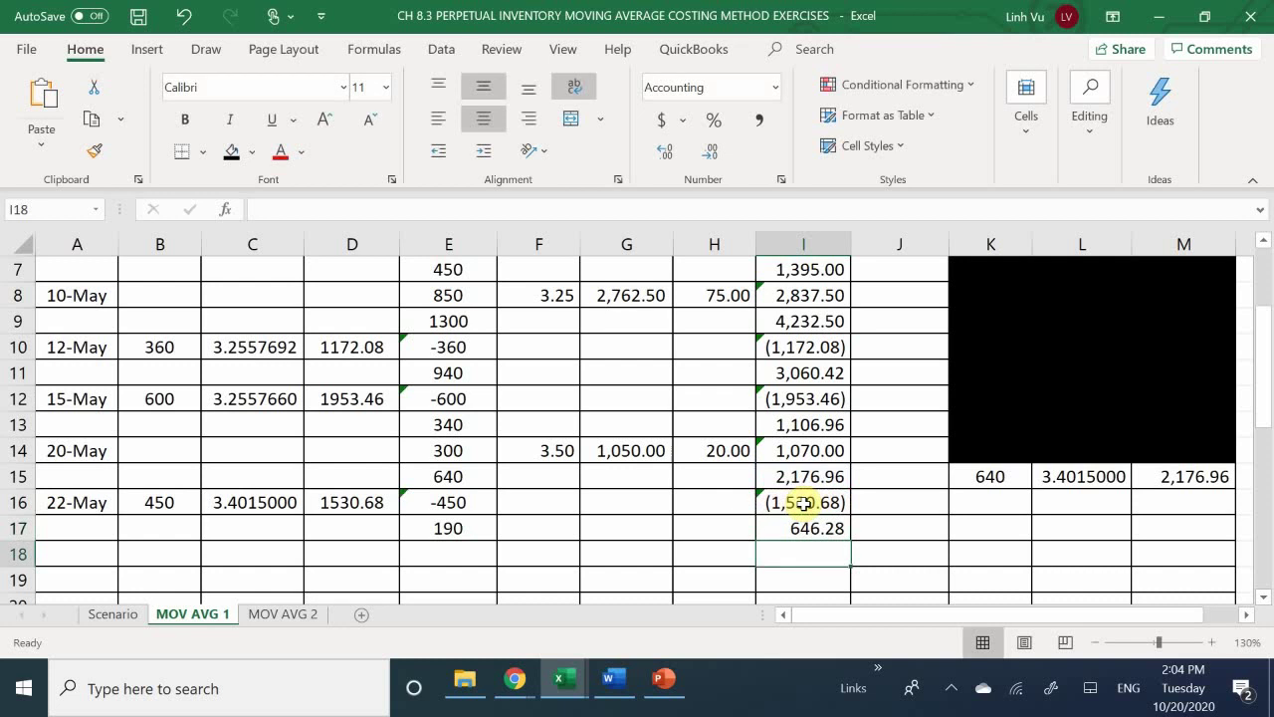
Link the on-hand quantity in K17 to the remaining units with =E17.
key(Right)
key(Right)
key(Up)
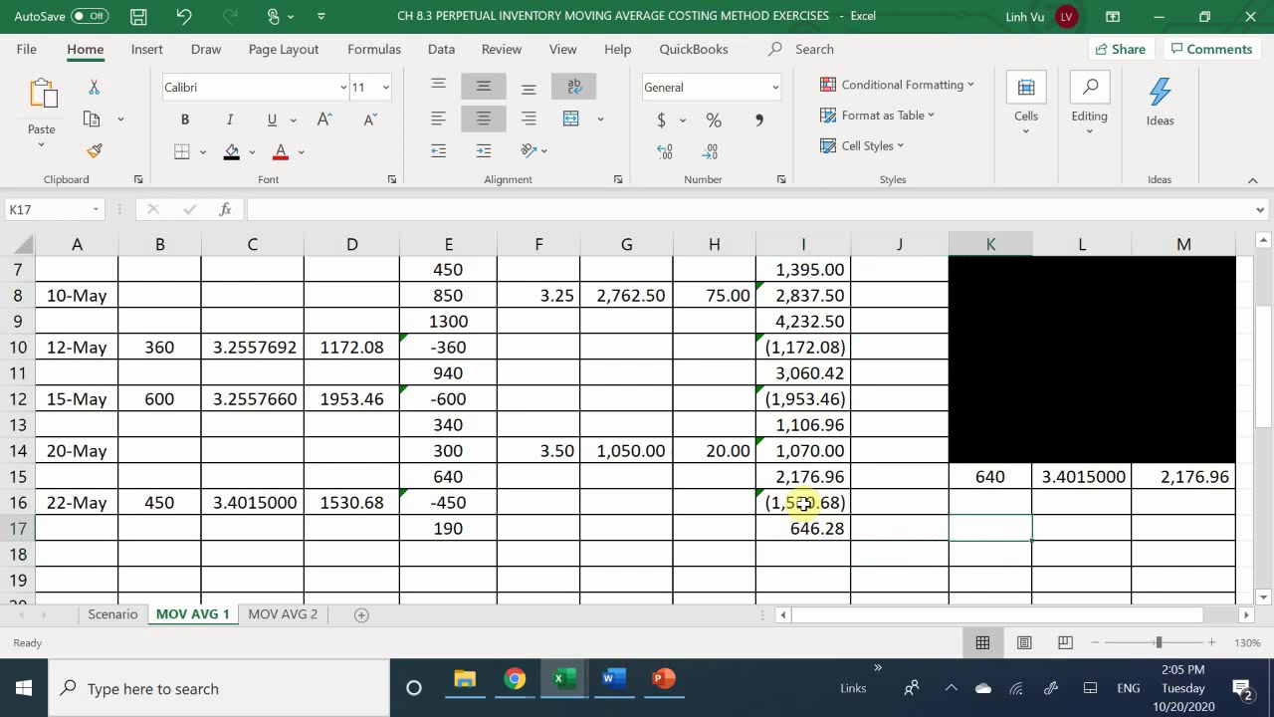
text(=)
key(Left)
key(Left)
key(Left)
key(Left)
key(Left)
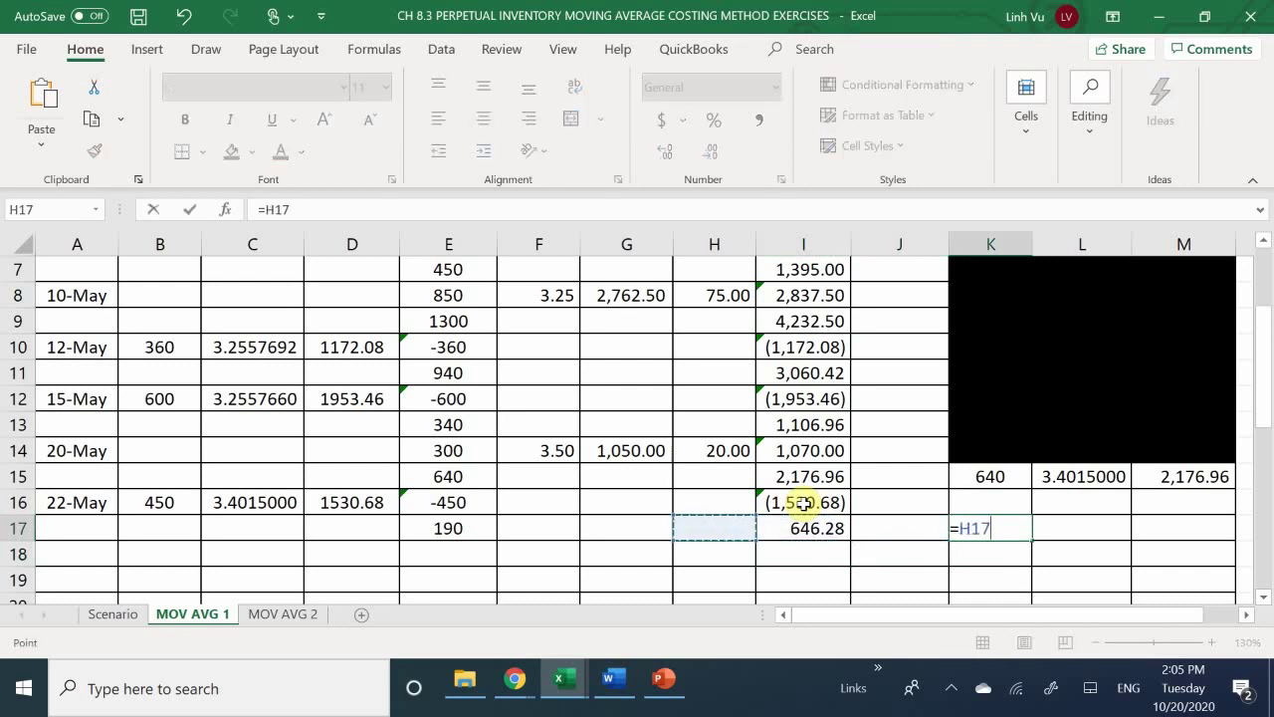
key(Left)
text(+)
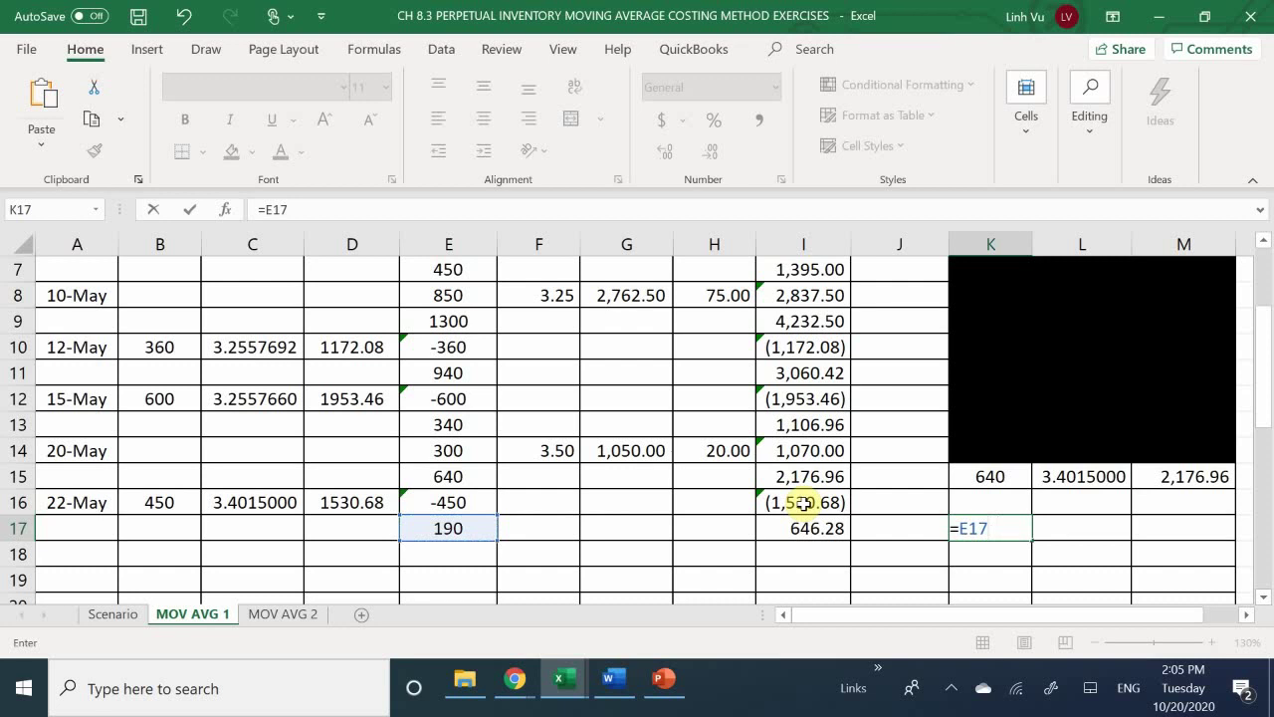
key(Return)
Link the total inventory value in M17 to the cost balance in I17.
key(Right)
key(Right)
key(Up)
text(=)
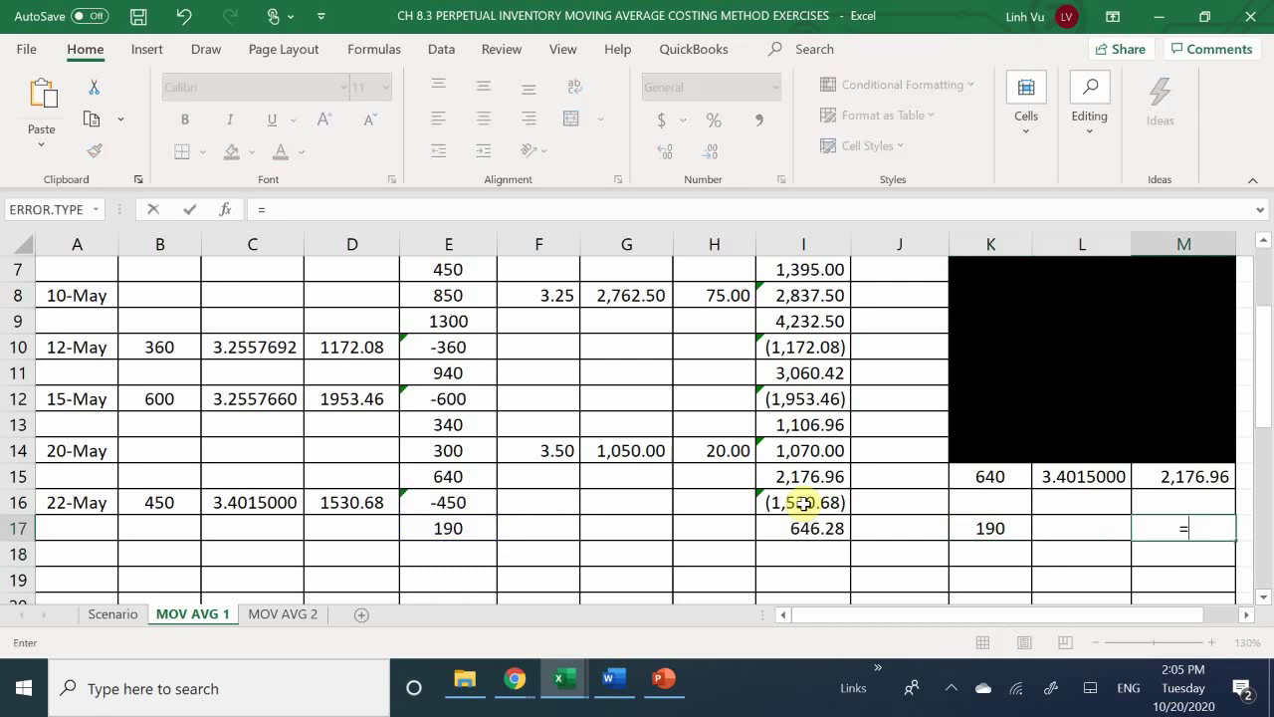
key(Left)
key(Left)
key(Left)
key(Left)
key(Return)
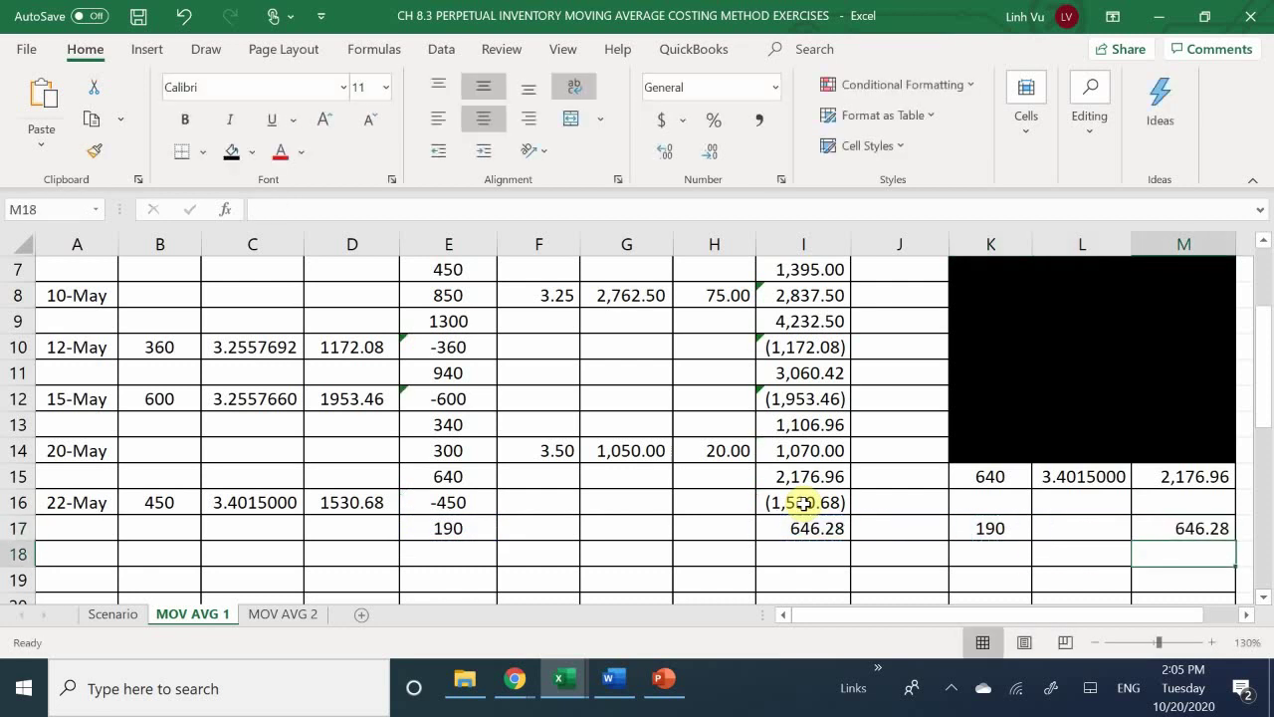
Calculate the moving average unit cost in L17 with =M17/K17.
key(Left)
key(Up)
text(=)
key(Right)
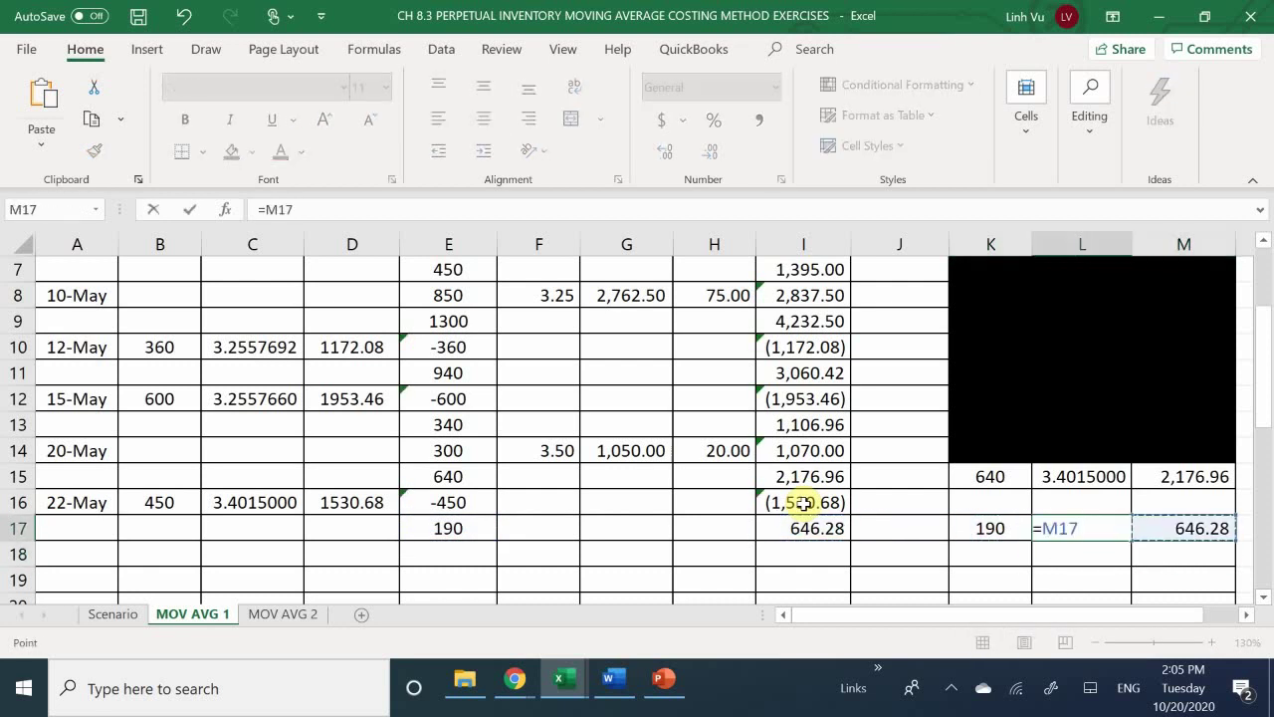
text(/)
key(Left)
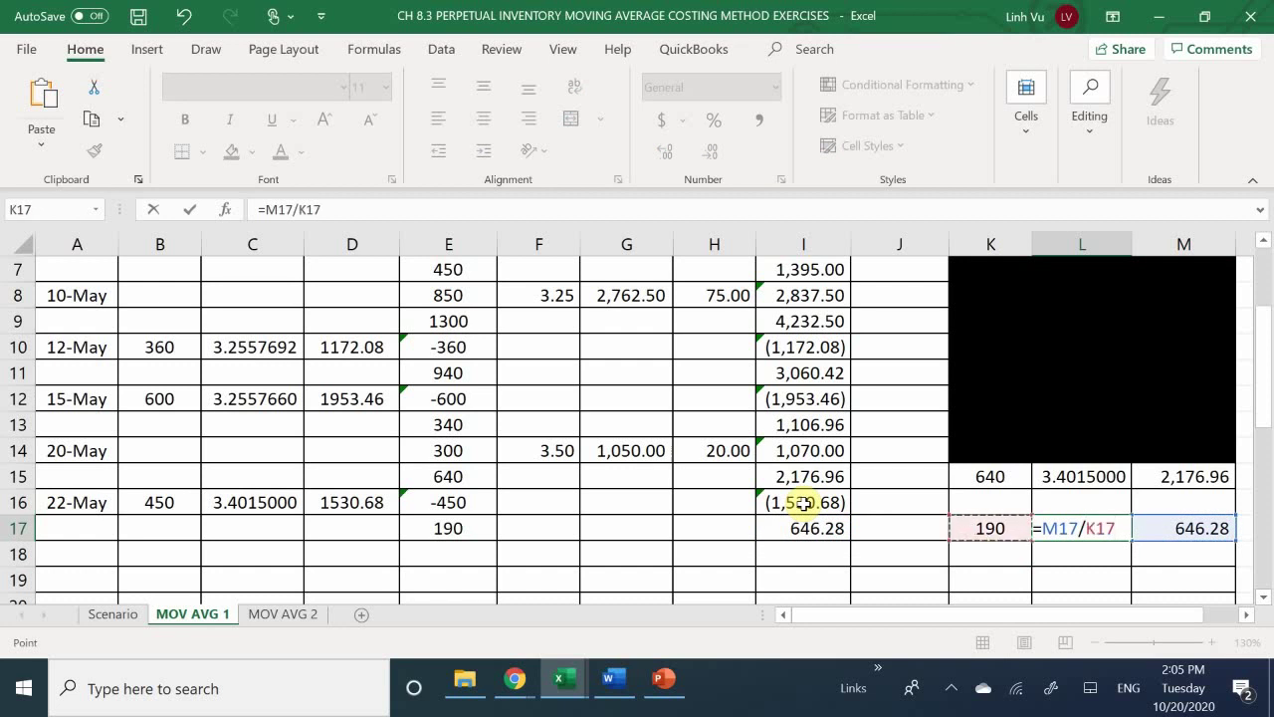
key(Return)
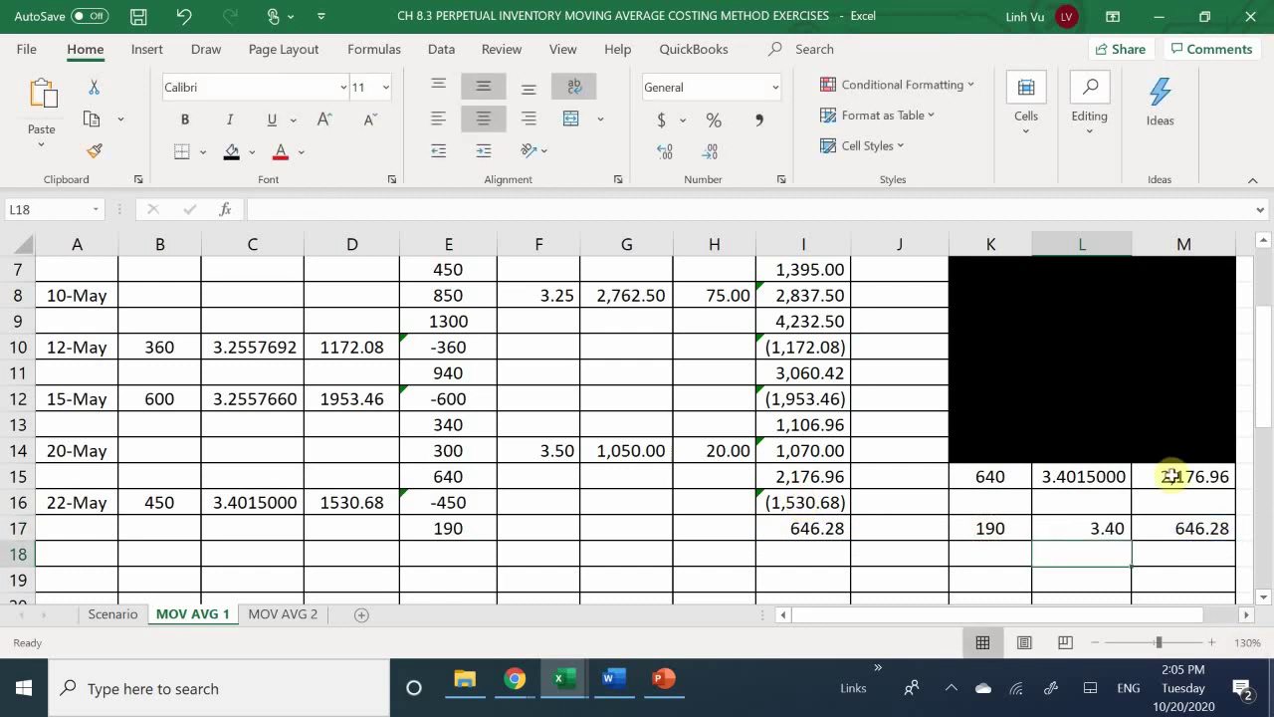
Increase the displayed precision of the unit cost in L17 to seven decimal places.
click(1103, 521)
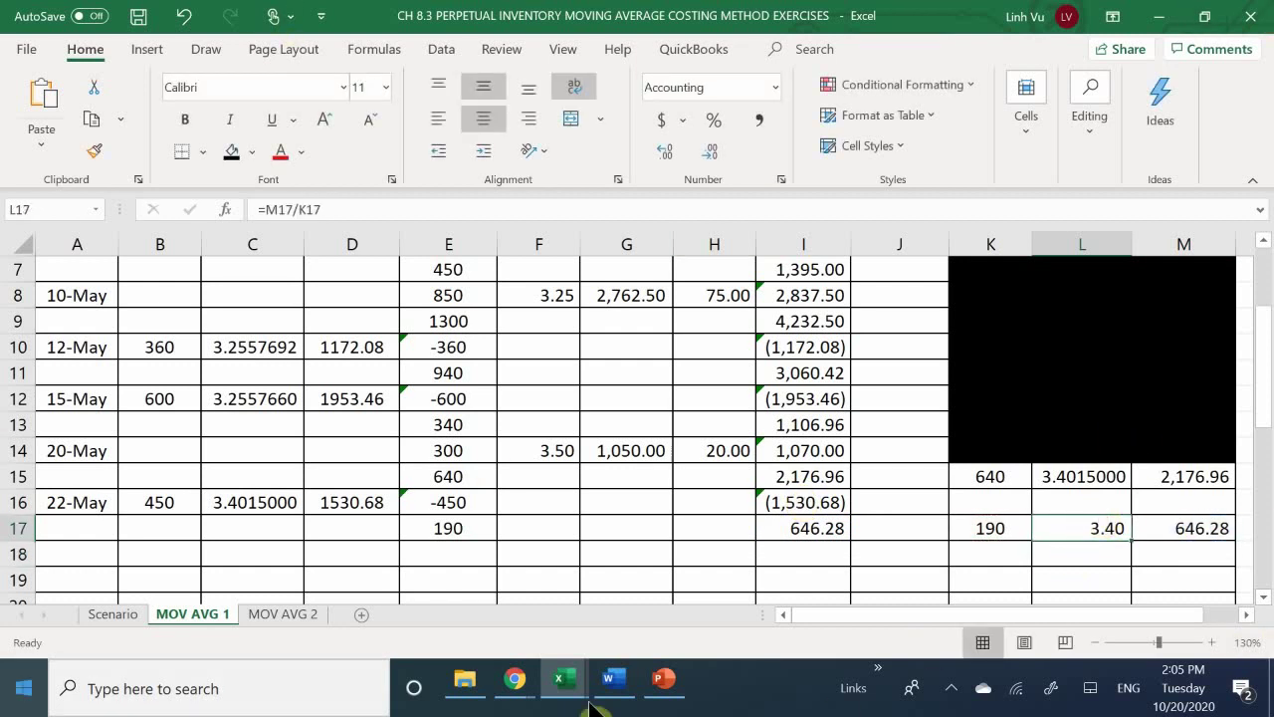
click(654, 157)
click(654, 157)
click(654, 157)
click(654, 157)
click(654, 158)
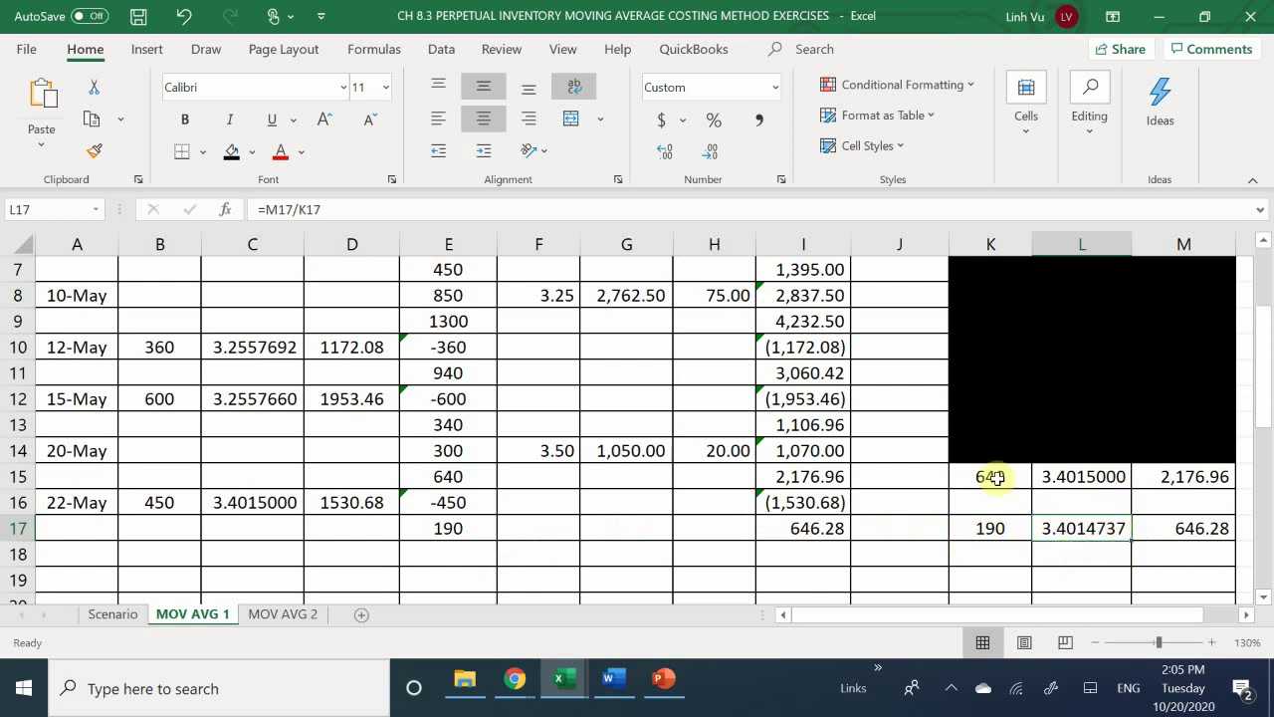
Black out the superseded balance cells K15:M16 with a black fill.
drag(988, 476, 1135, 493)
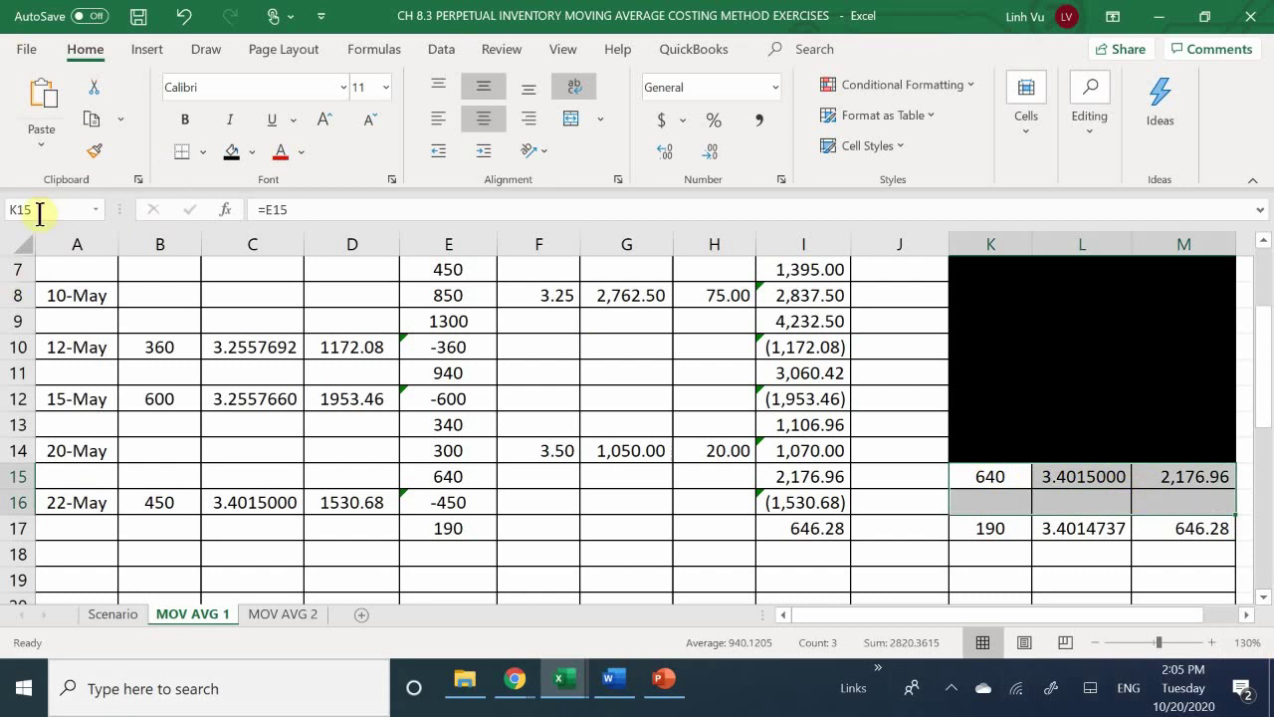
click(230, 151)
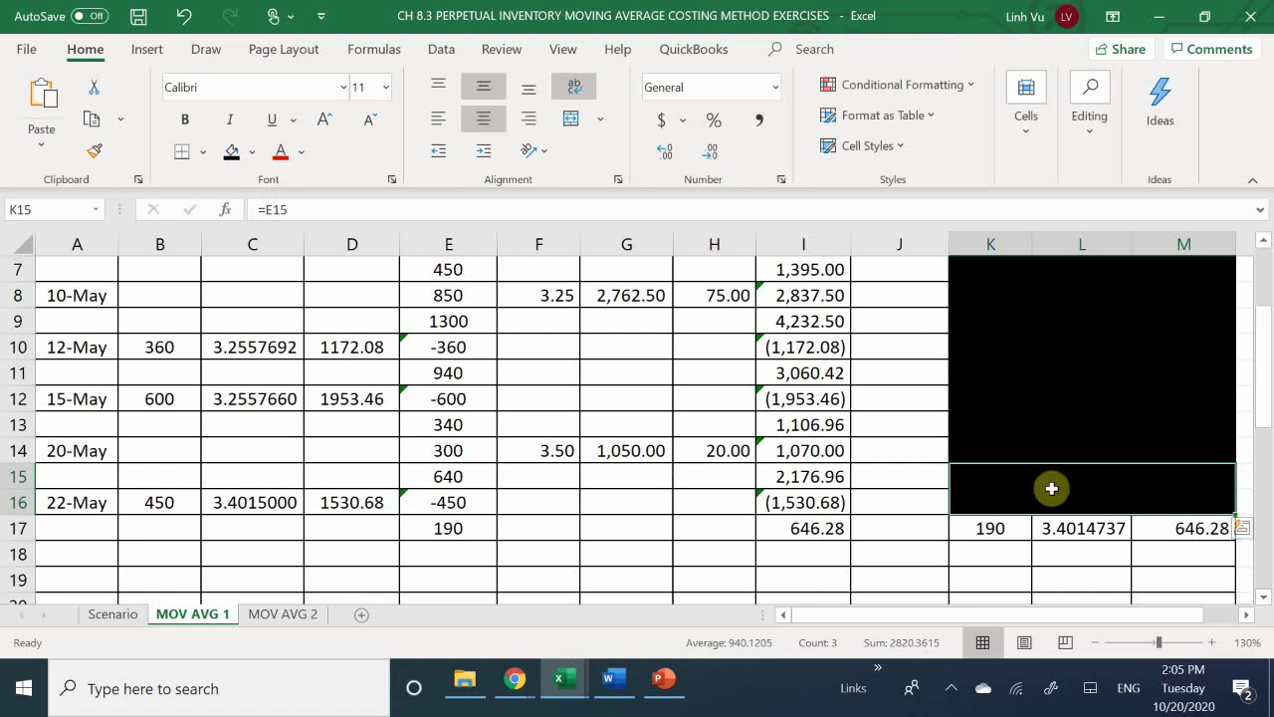
click(1025, 567)
Check the 25 May purchase in the Scenario sheet and enter its quantity, 650, in E18 of MOV AVG 1.
scroll(1027, 559, down, 2)
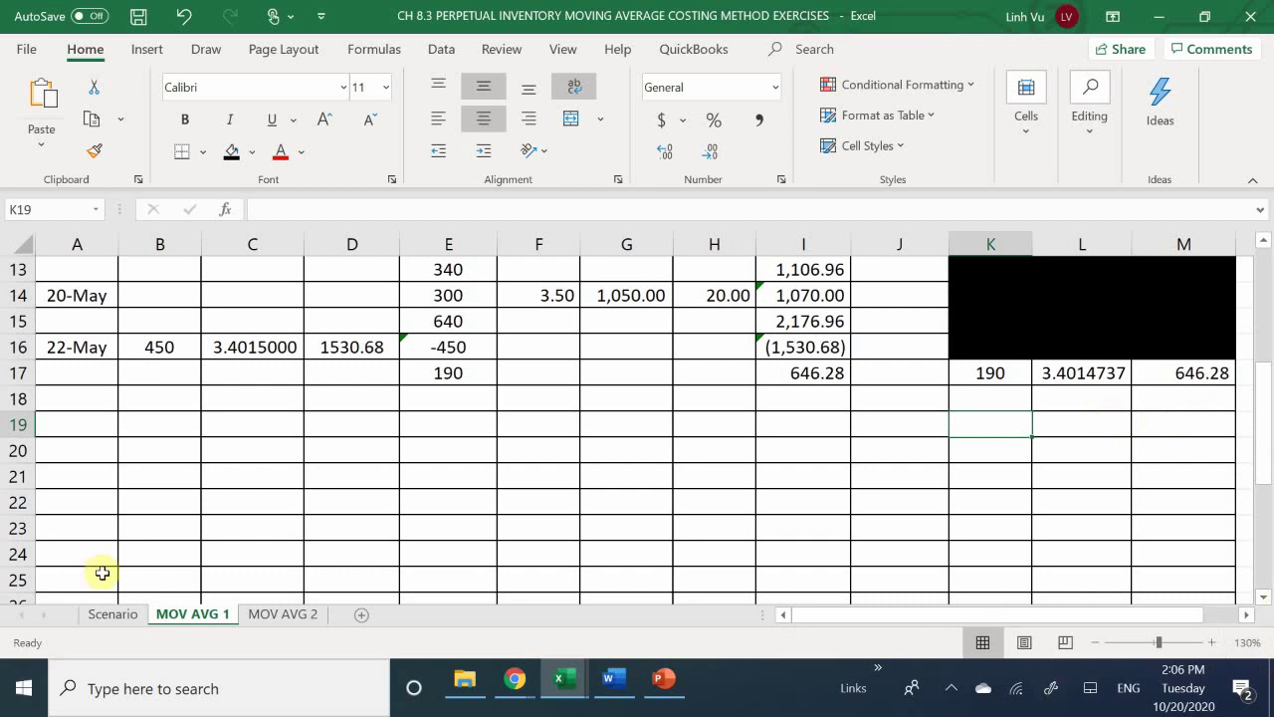
click(96, 613)
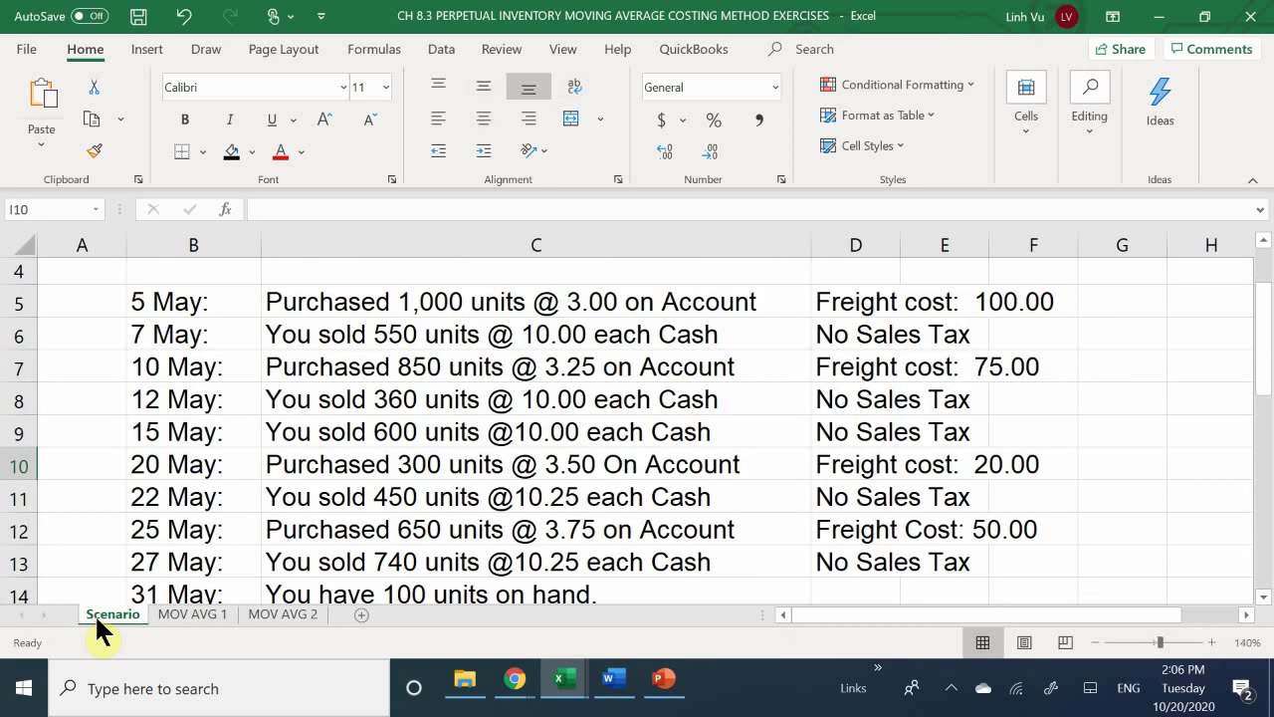
scroll(252, 465, down, 1)
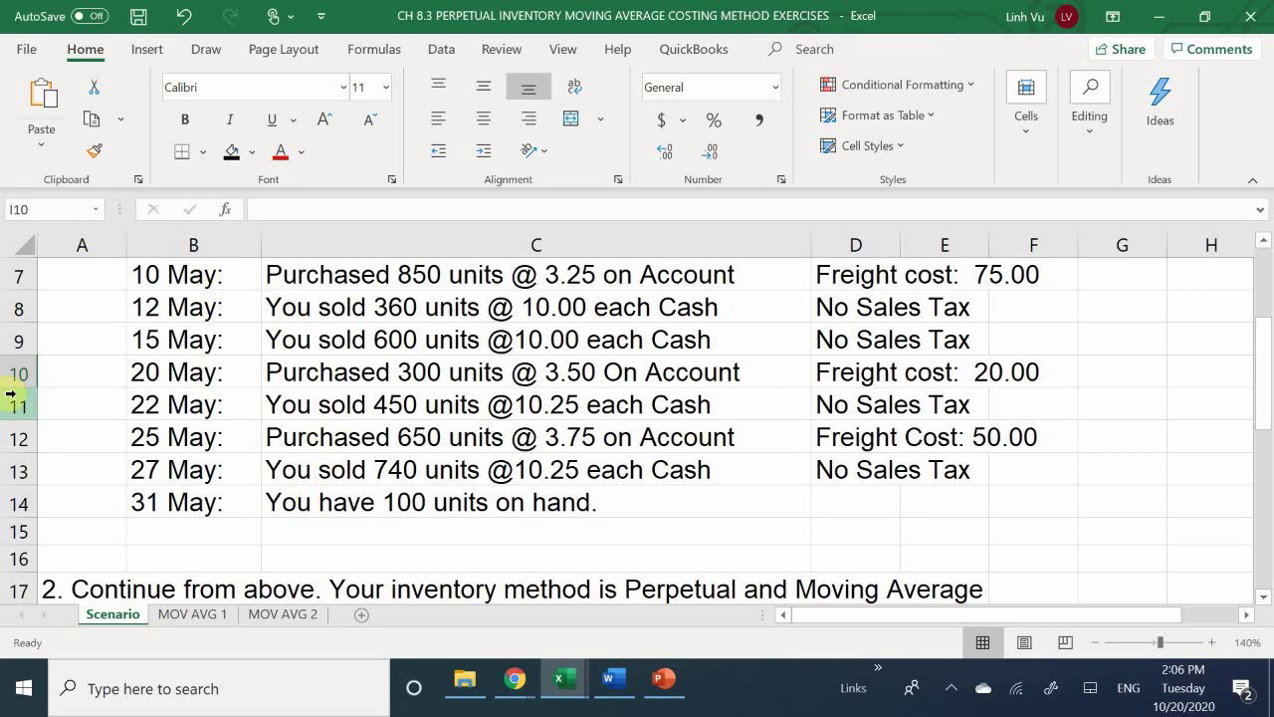
click(183, 619)
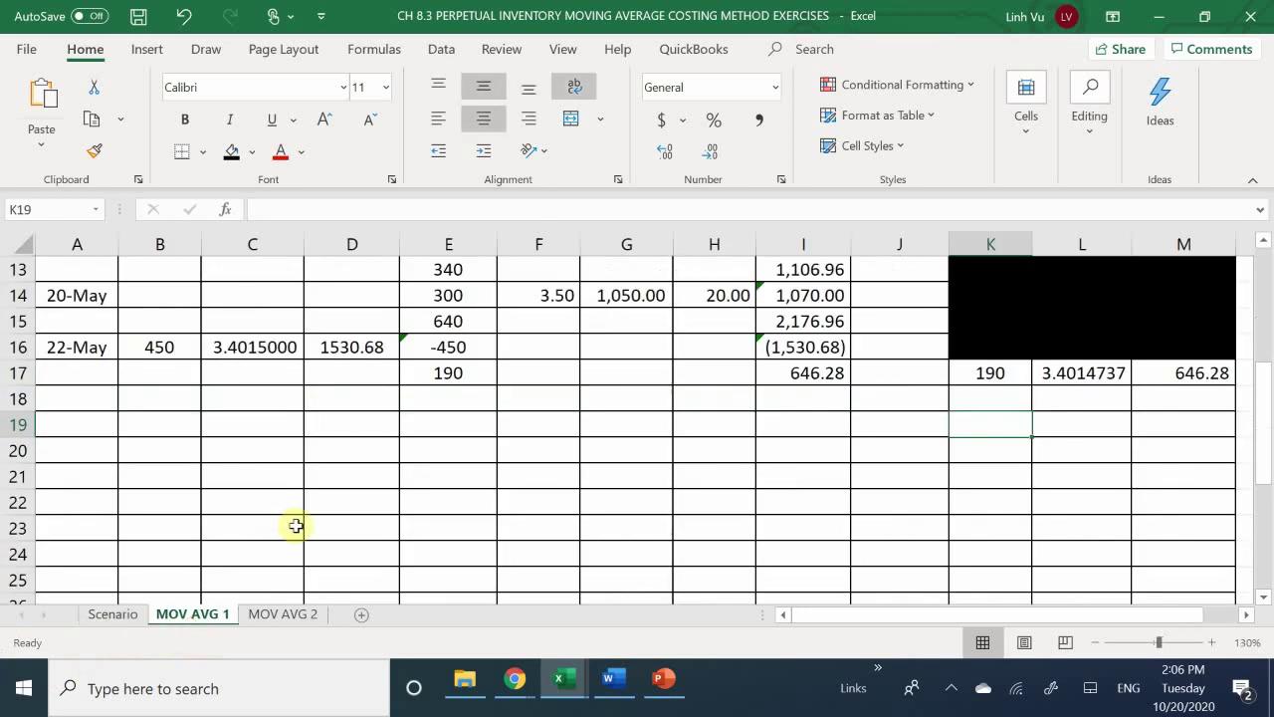
click(441, 391)
text(650)
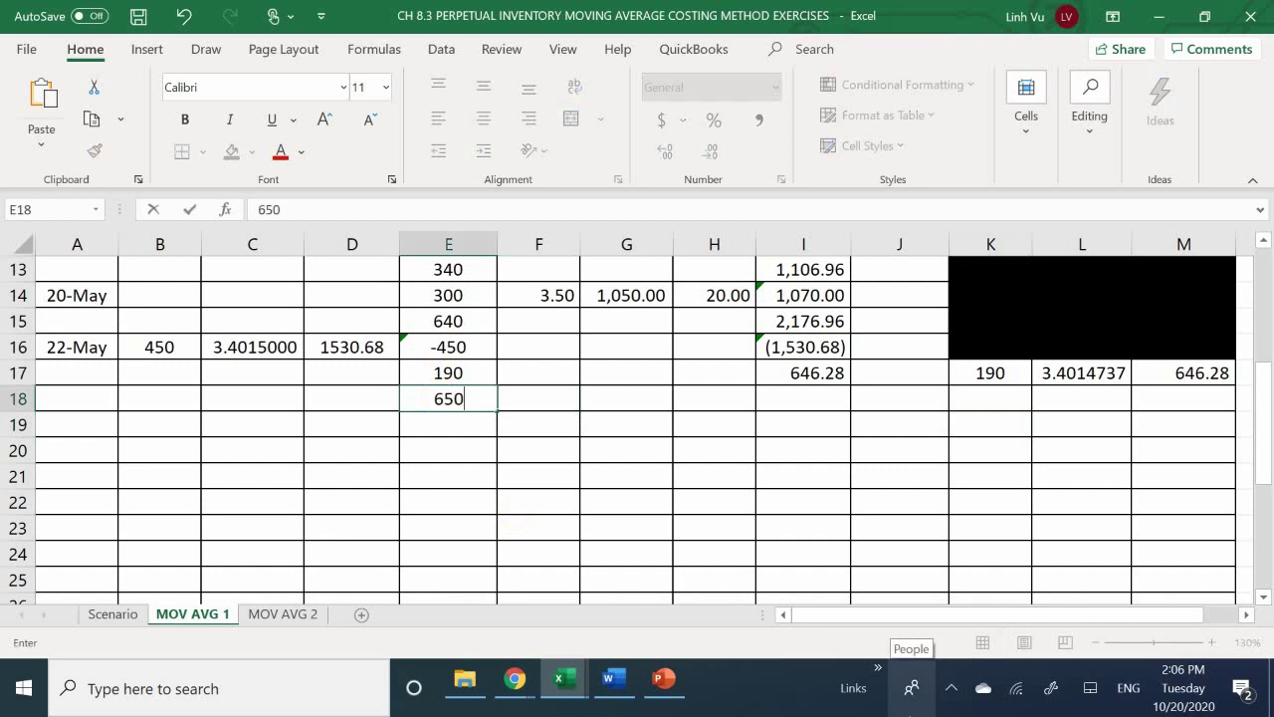
key(Return)
Enter the 25 May purchase's unit cost of 3.75 in F18 and its freight cost of 50 in H18.
click(539, 398)
text(3.)
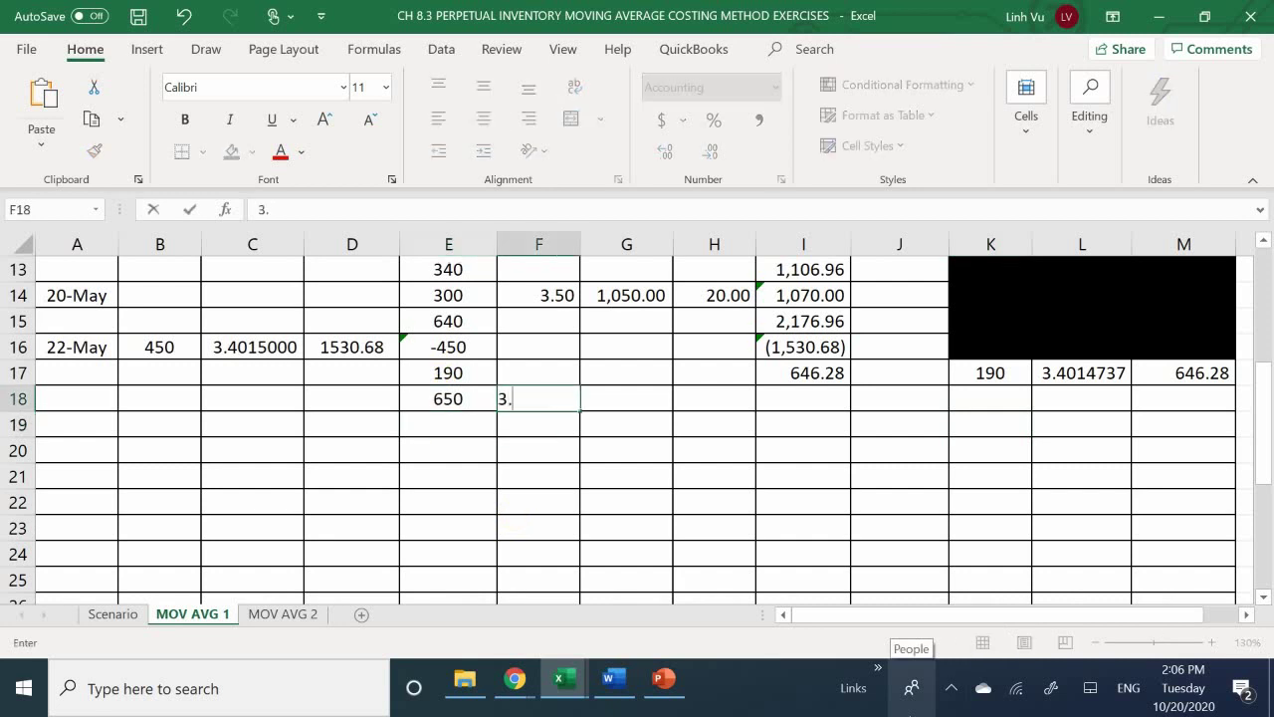
text(75)
key(Tab)
key(Tab)
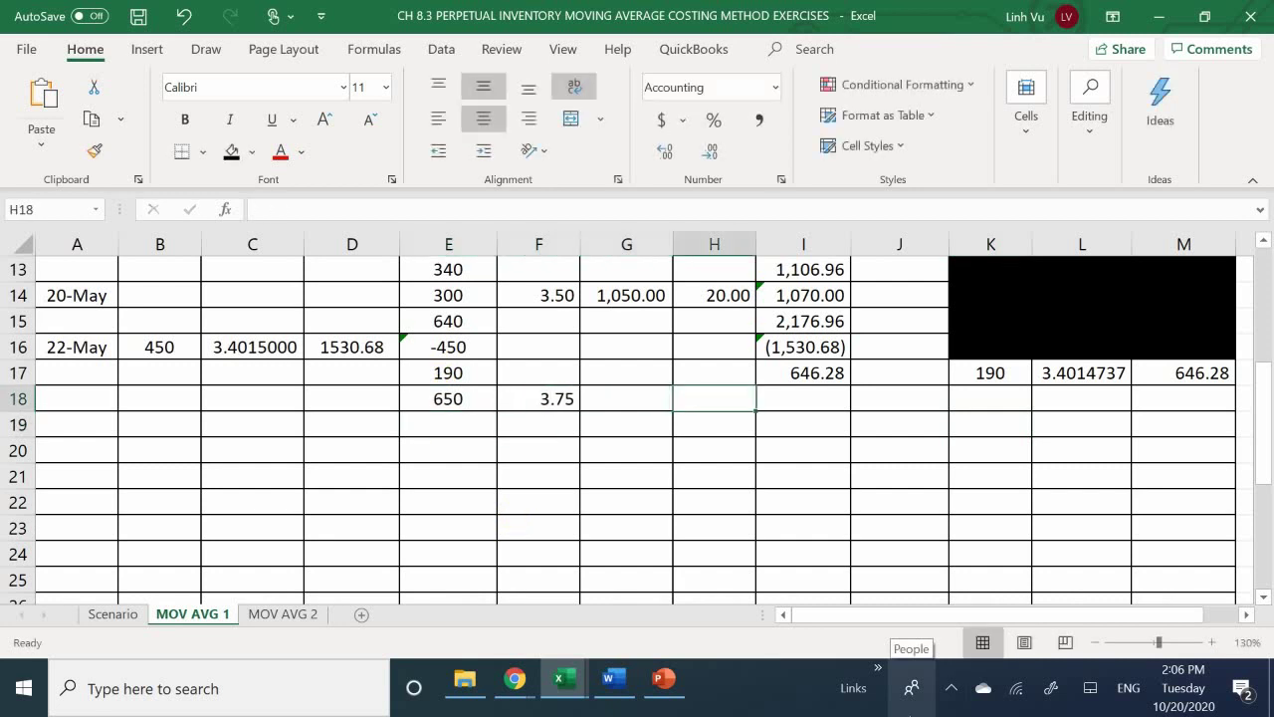
text(50)
key(Return)
Enter the 25 May date for the purchase in A18.
key(Left)
key(Left)
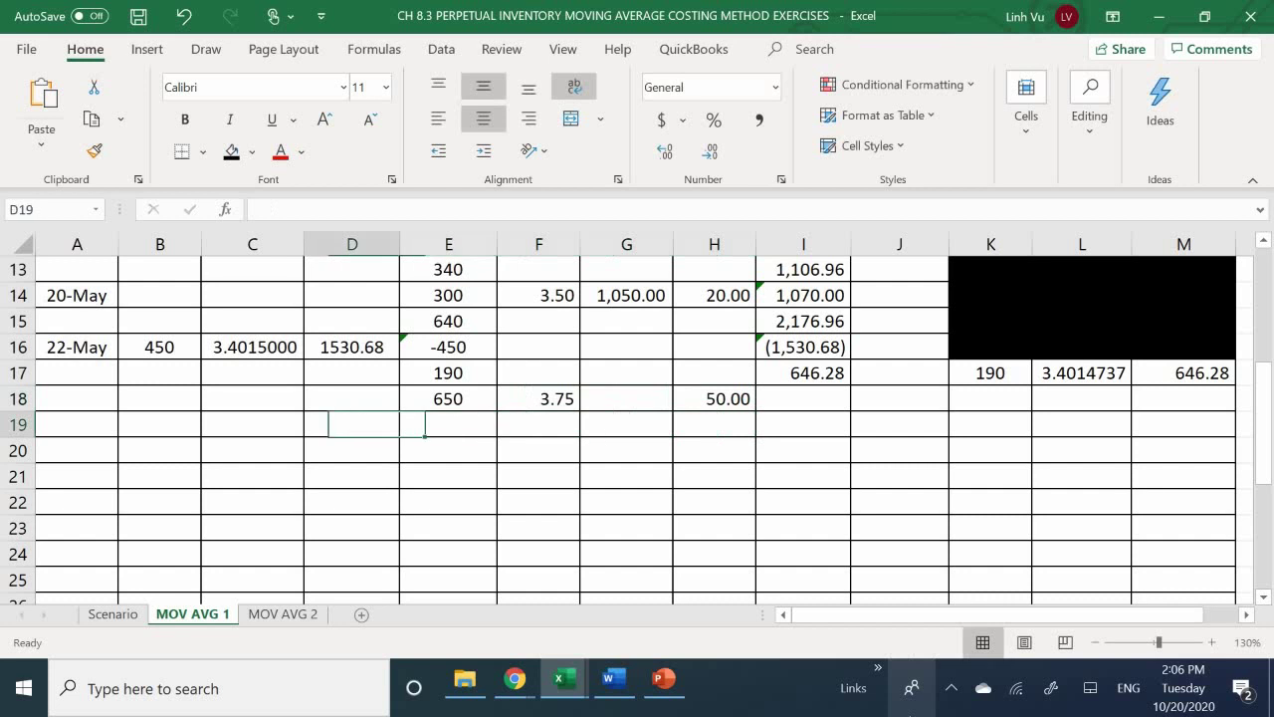
key(Up)
key(Left)
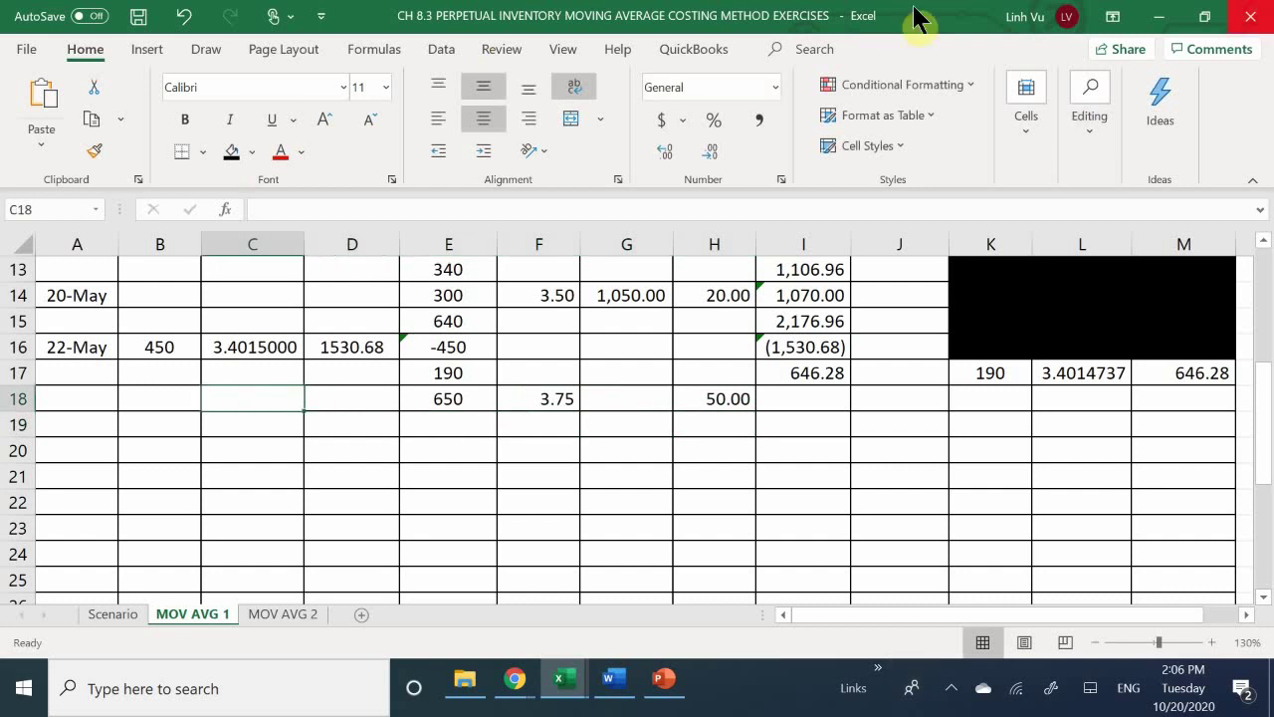
click(67, 399)
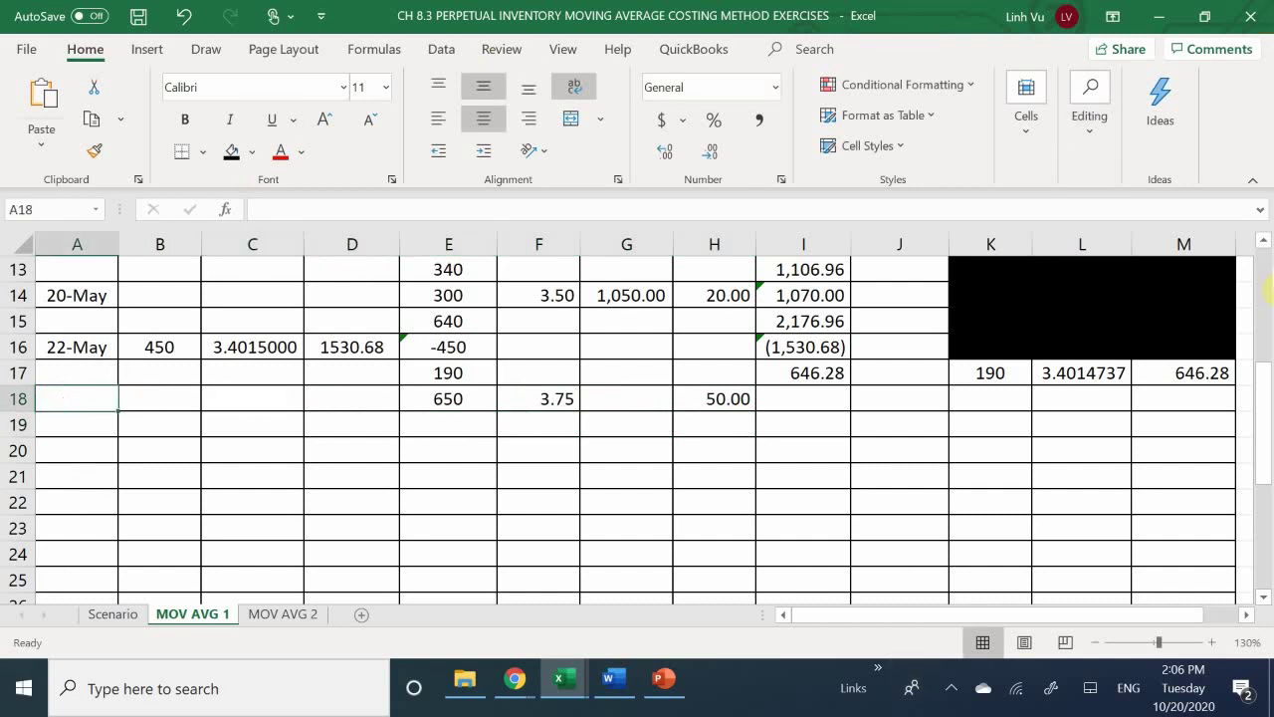
text(5/2)
key(Return)
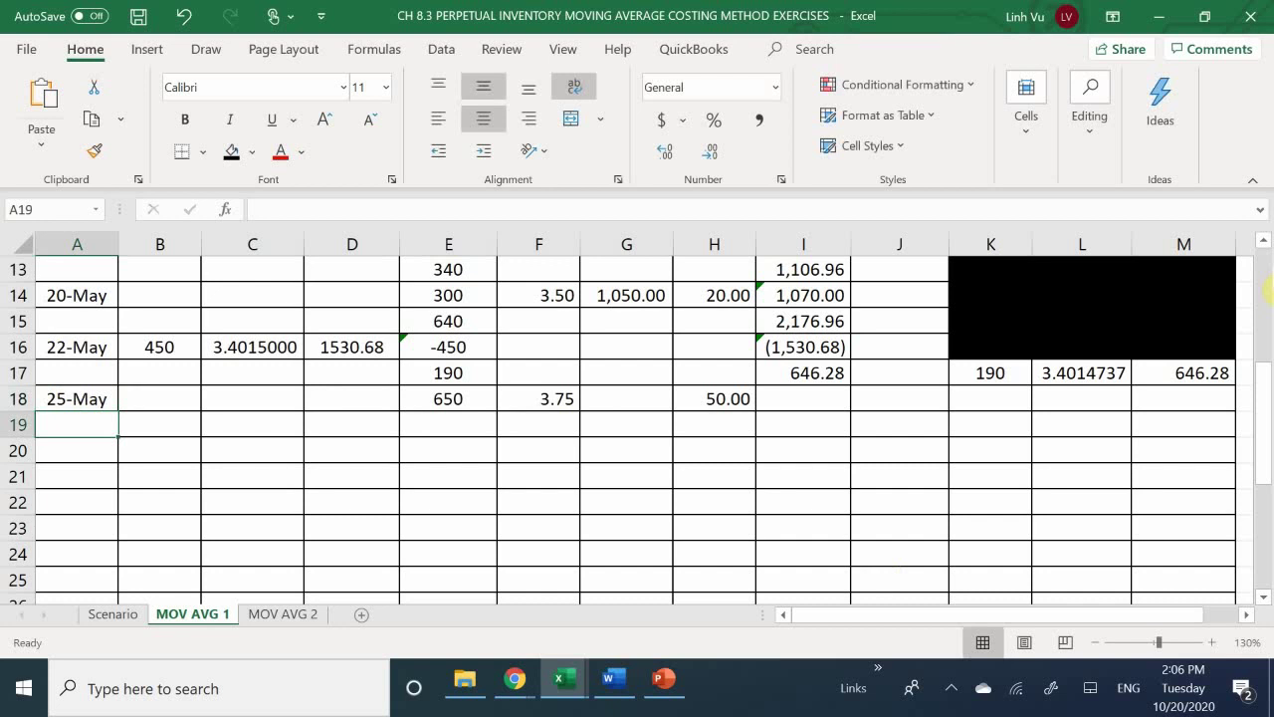
Calculate the 25 May purchase cost in G18 by multiplying quantity E18 by unit cost F18.
key(Right)
key(Right)
key(Right)
key(Right)
key(Right)
key(Right)
key(Up)
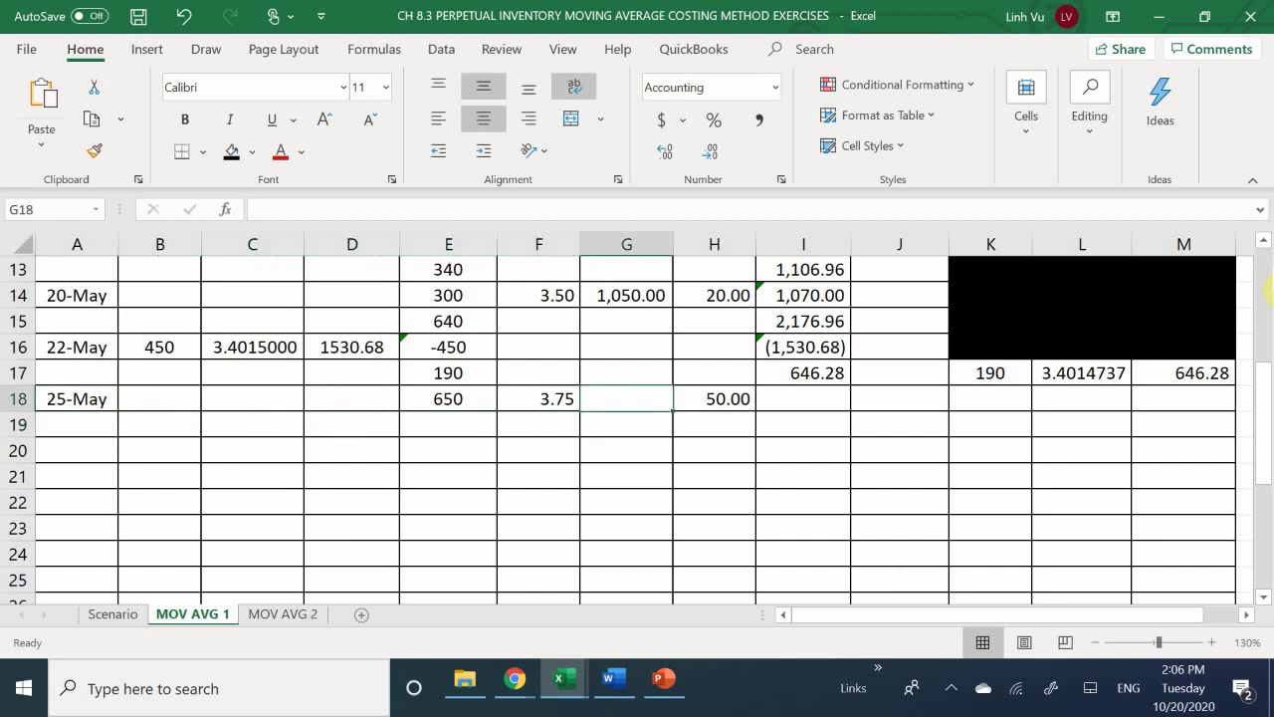
text(=)
key(Left)
key(Left)
text(*)
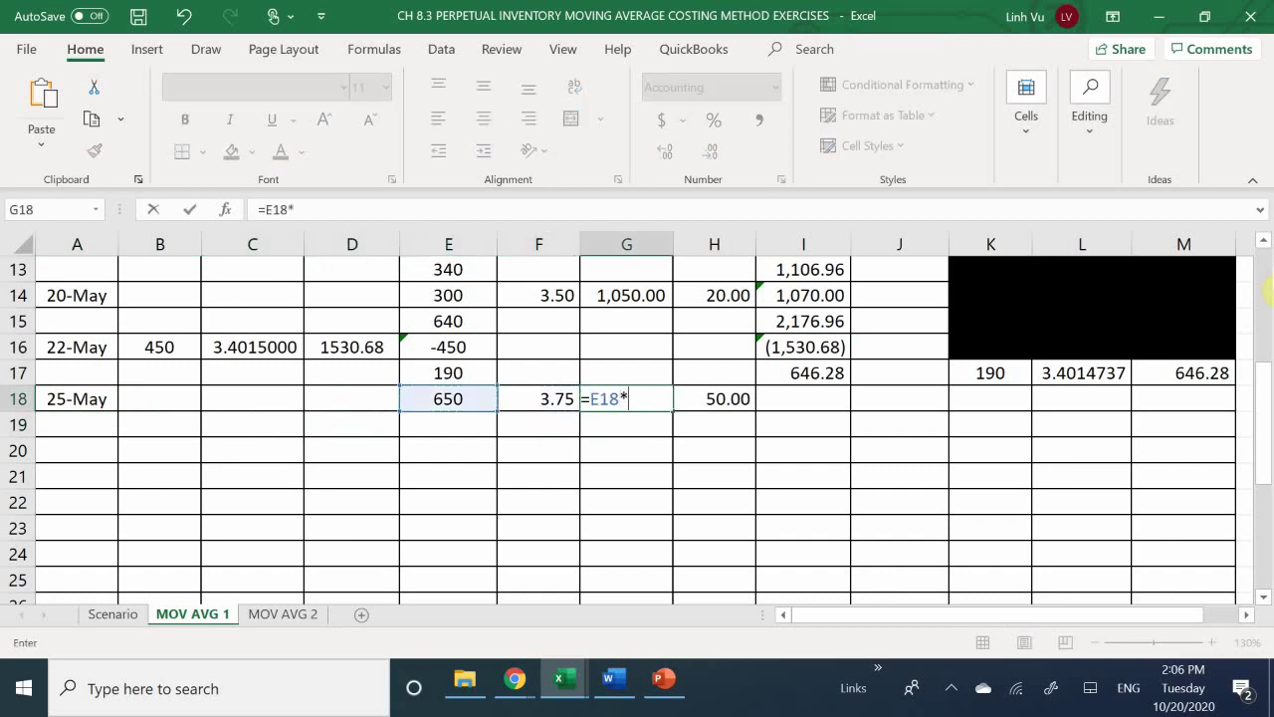
key(Left)
key(Return)
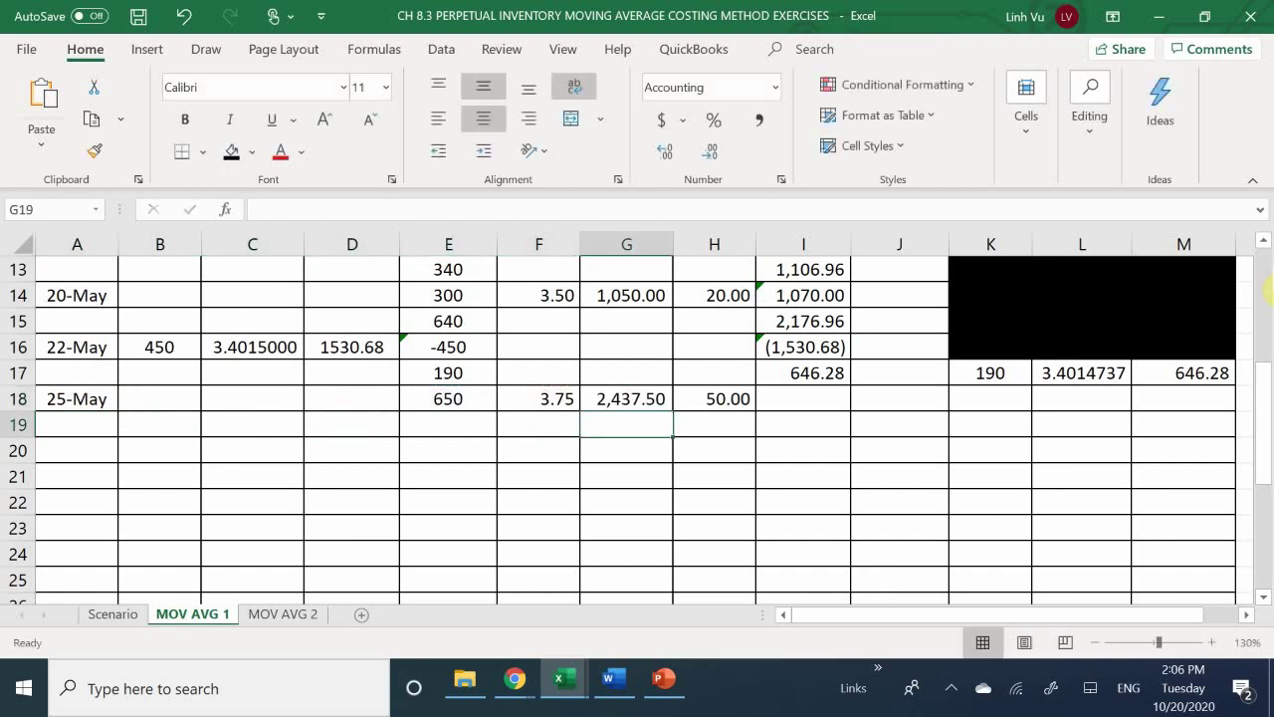
Calculate the 25 May purchase's total cost including freight in I18 with the formula =G18+H18.
key(Right)
key(Right)
key(Up)
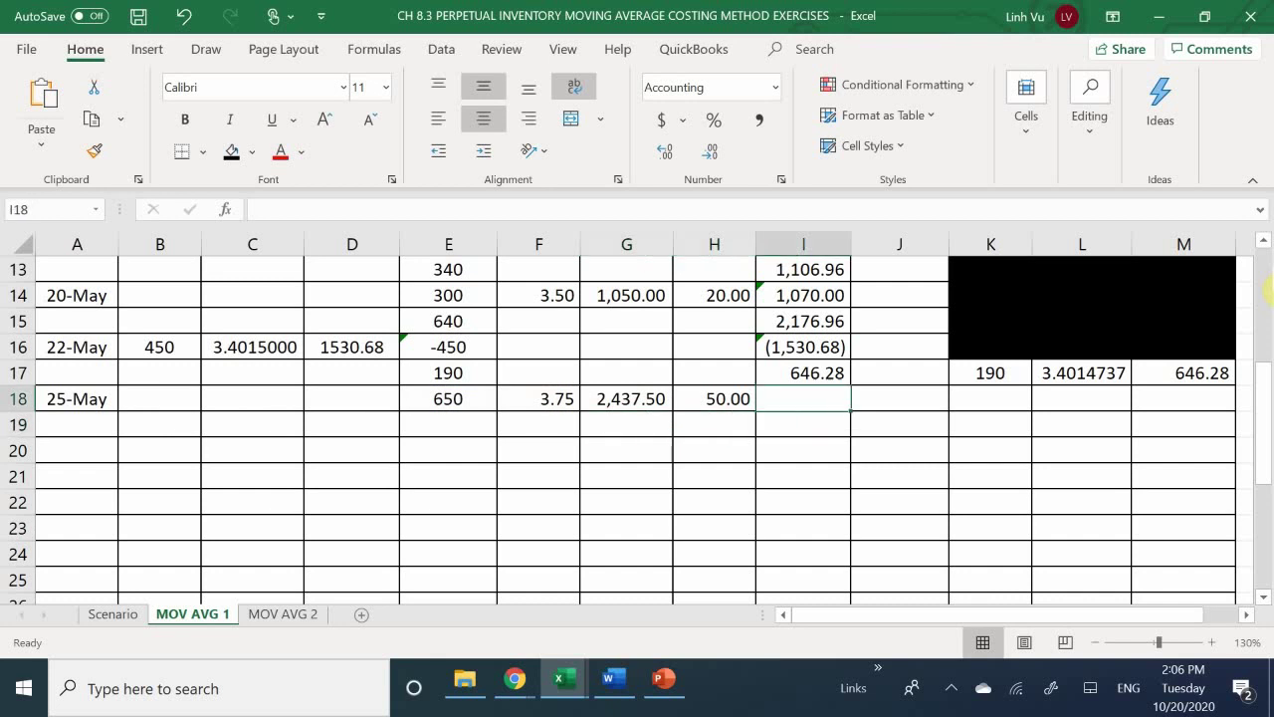
text(=)
key(Left)
key(Left)
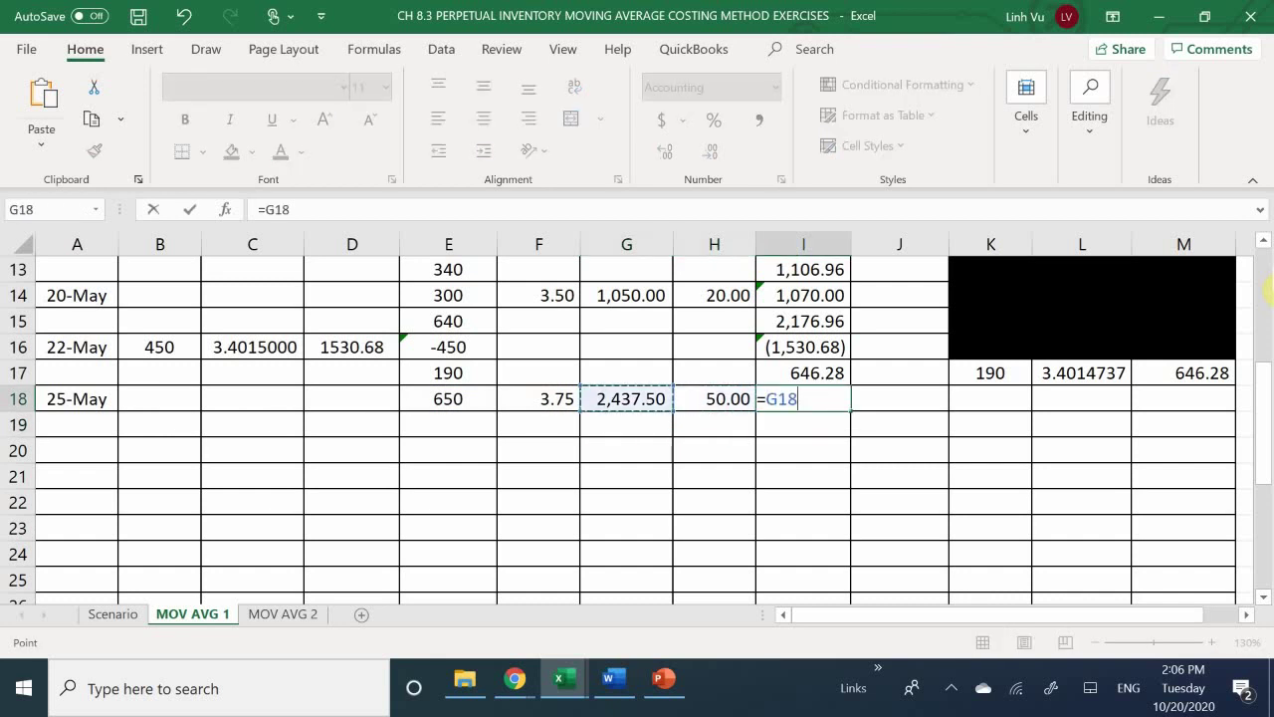
text(+)
key(Left)
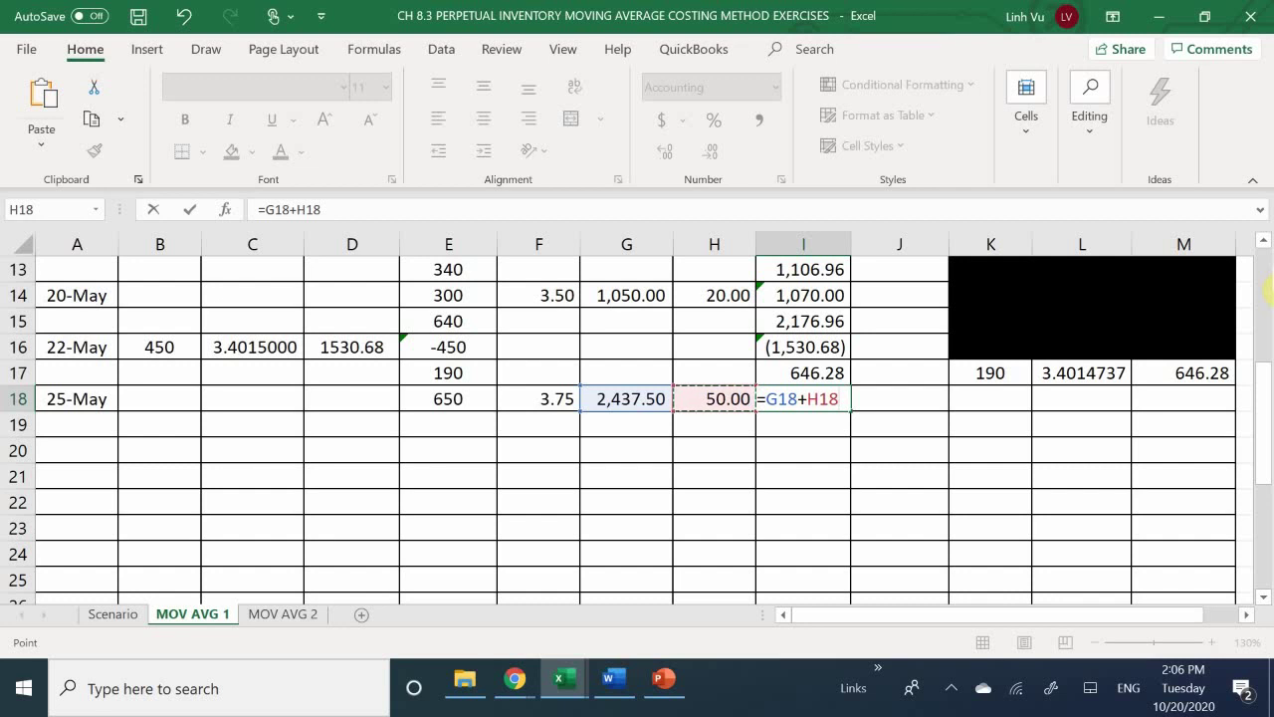
key(Return)
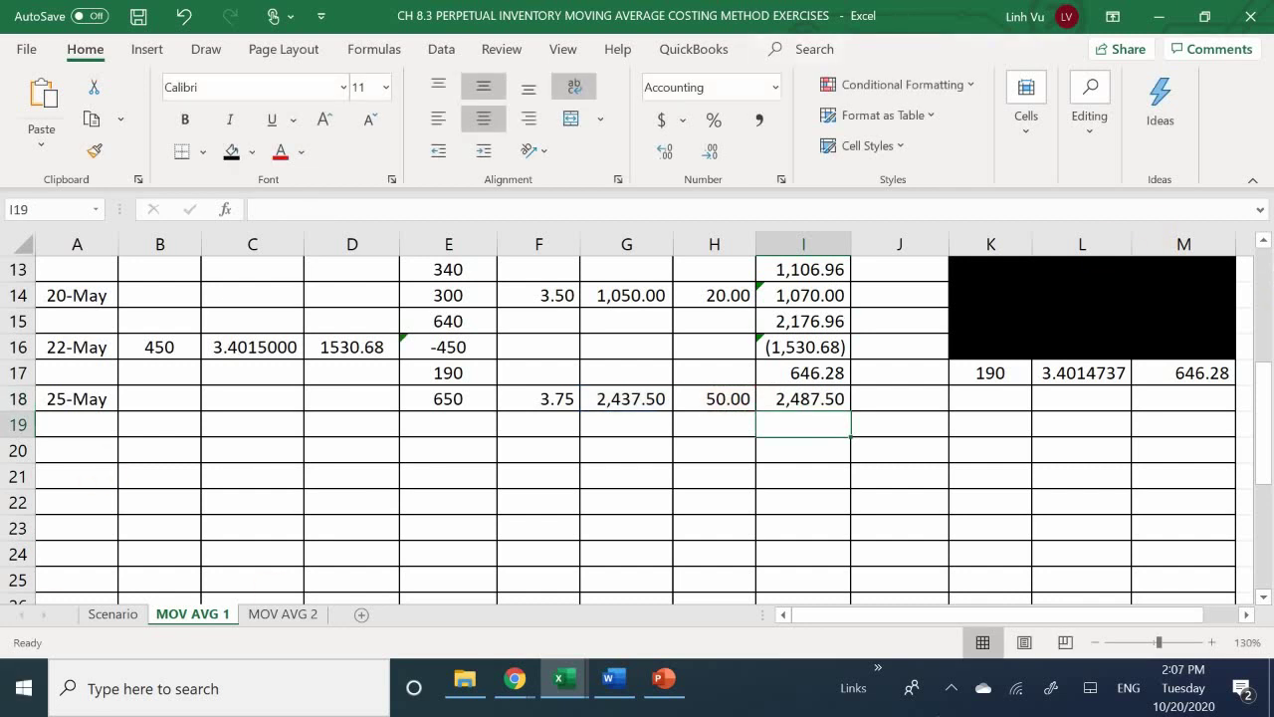
Calculate the running quantity after the 25 May purchase in E19 with the formula =E17+E18.
click(422, 428)
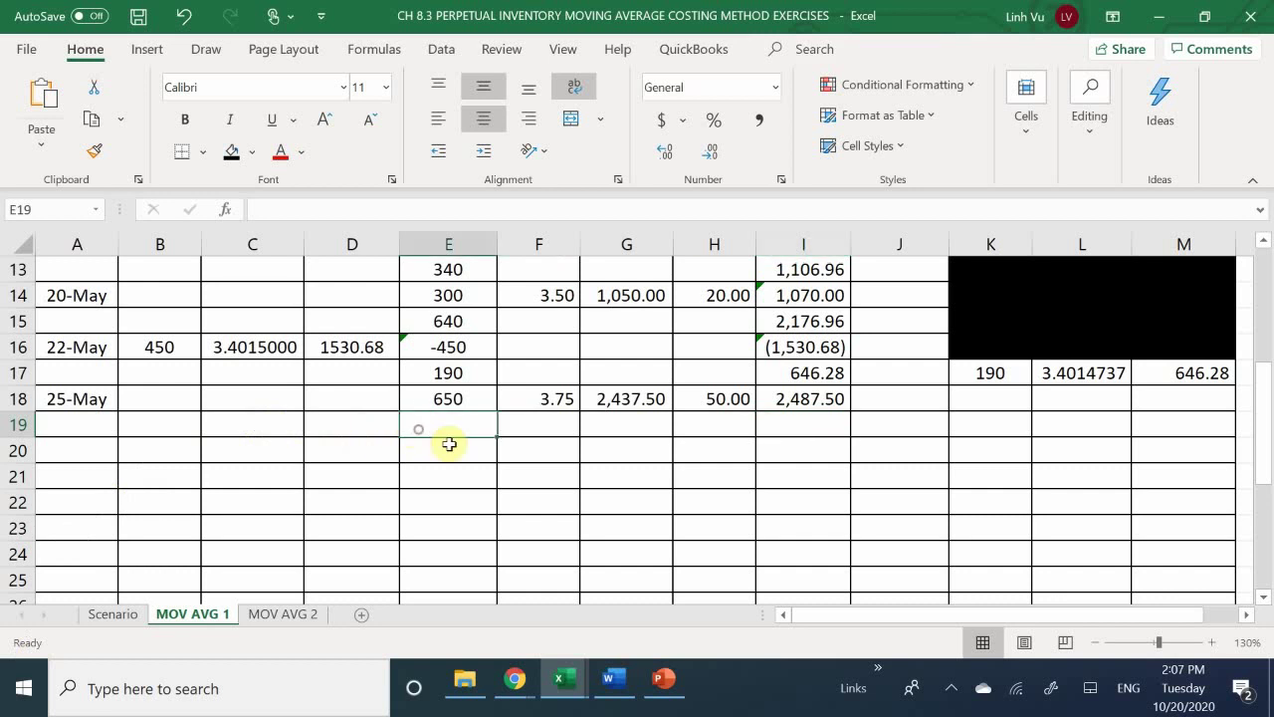
text(=)
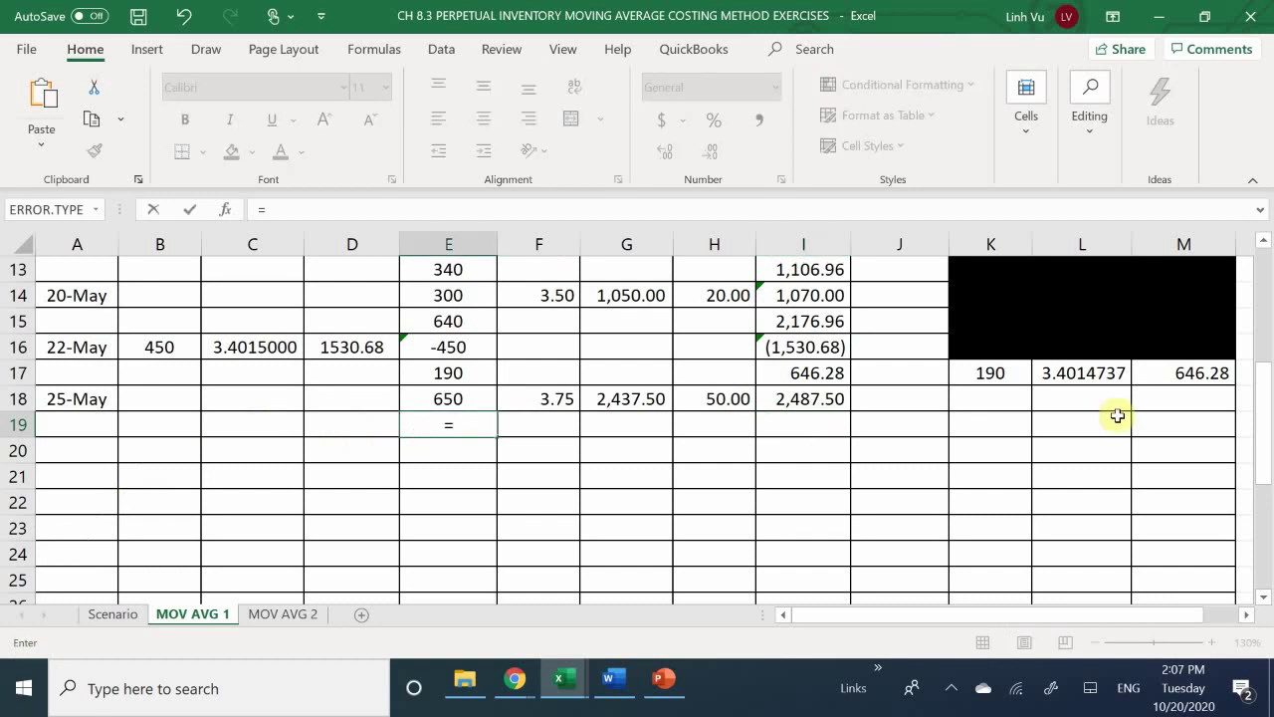
key(Up)
key(Up)
text(+)
key(Up)
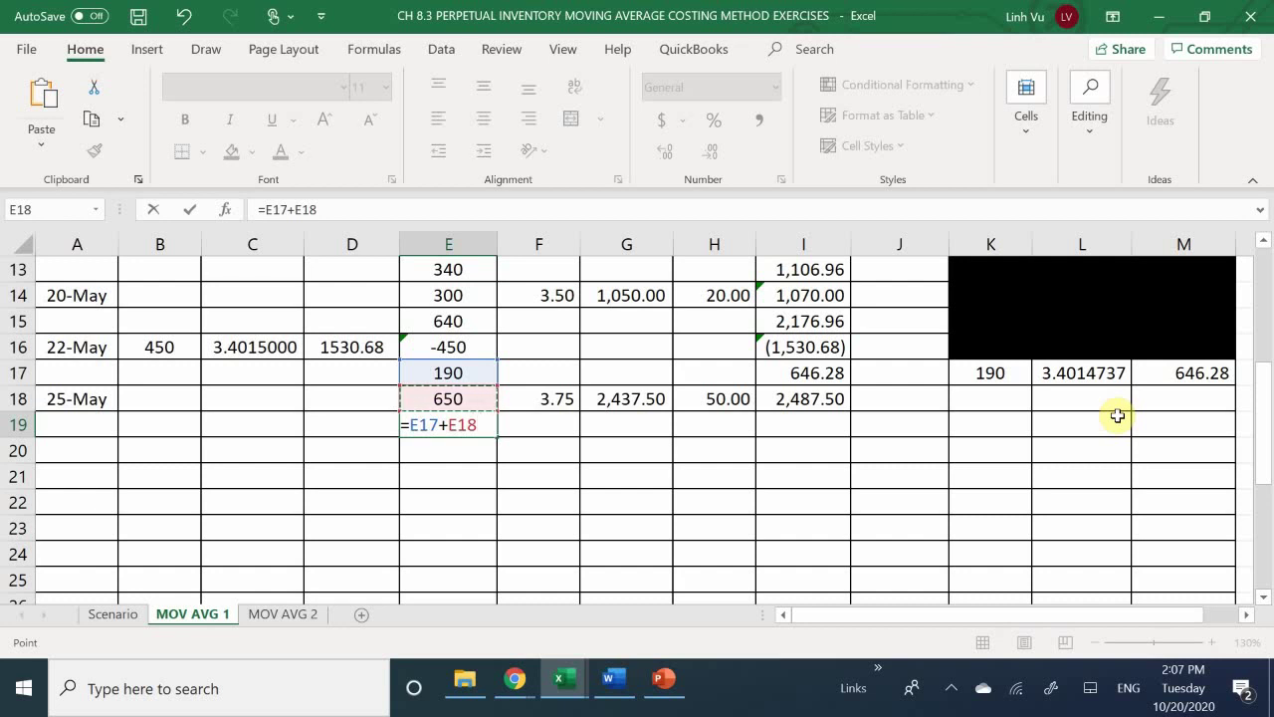
key(Return)
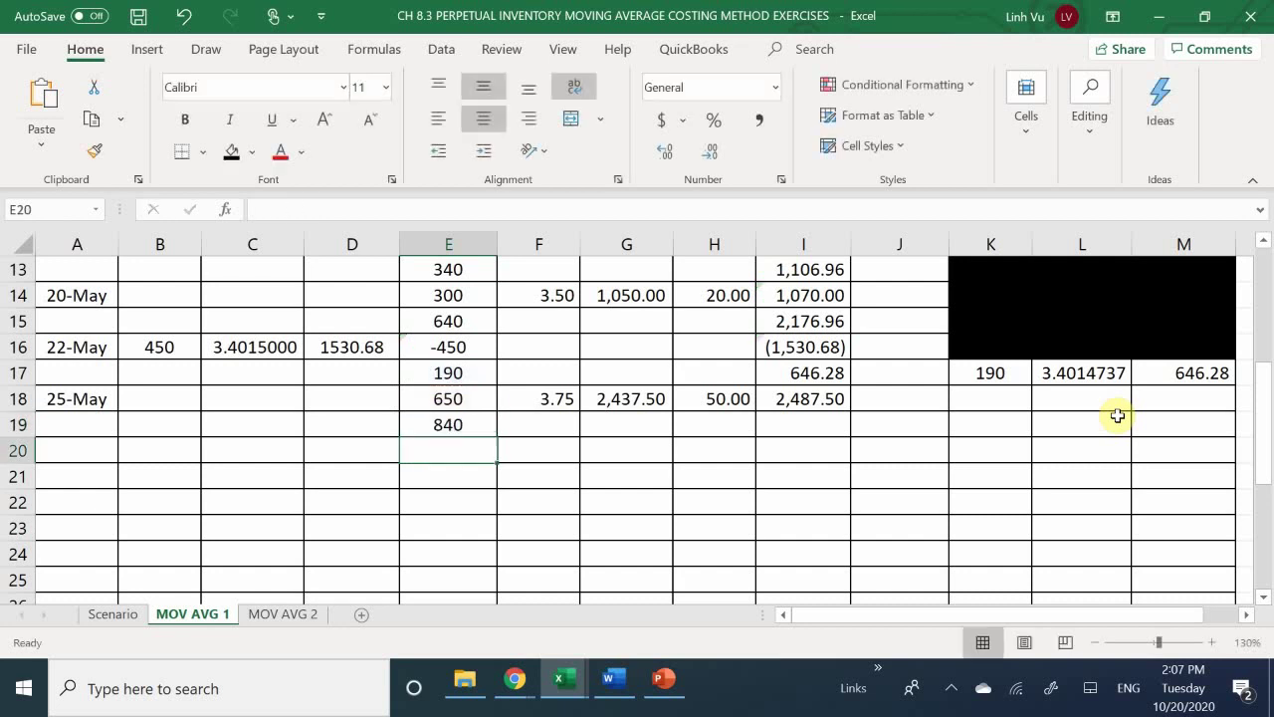
Calculate the running total cost after the 25 May purchase in I19 with the formula =I17+I18.
key(Up)
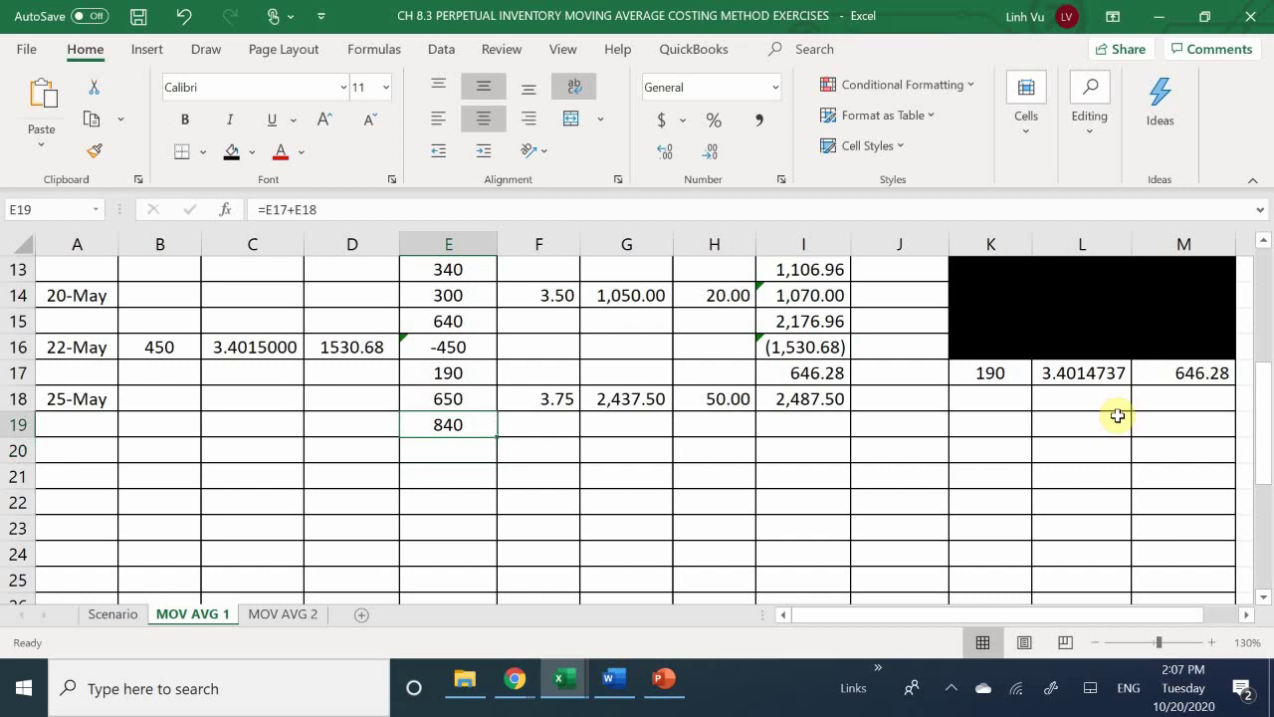
key(Right)
key(Right)
key(Right)
key(Right)
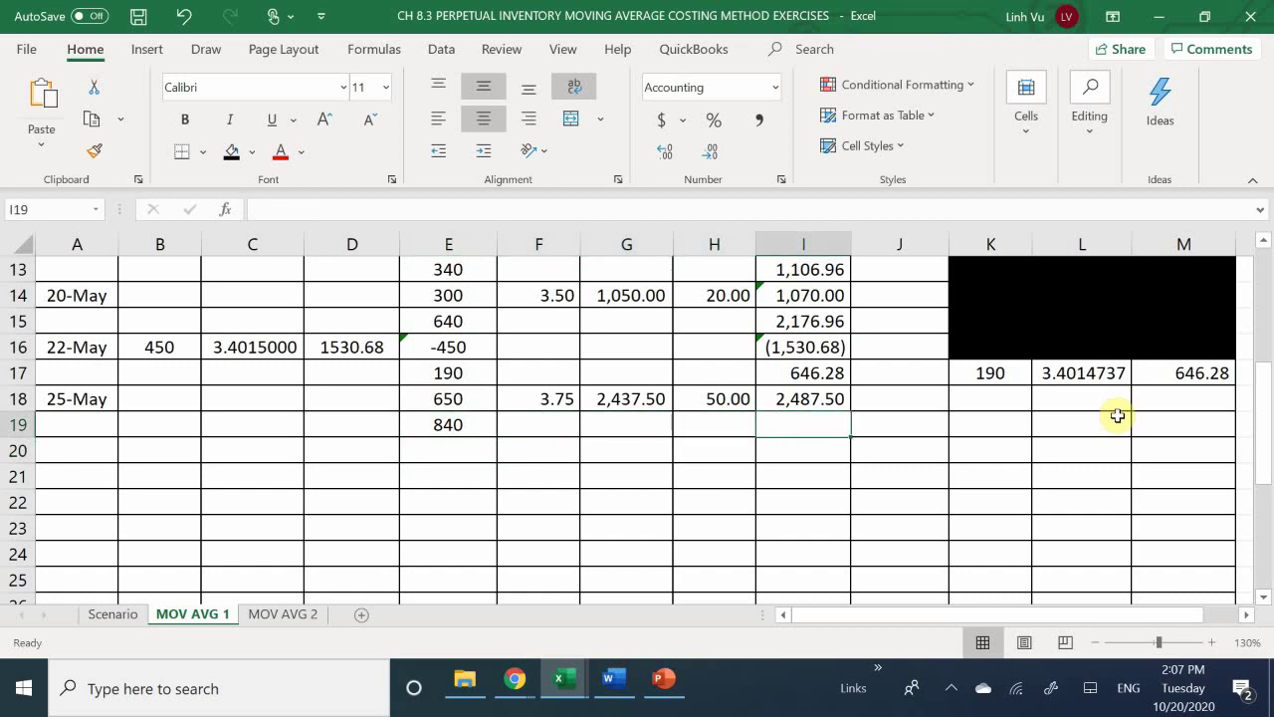
text(=)
key(Up)
key(Up)
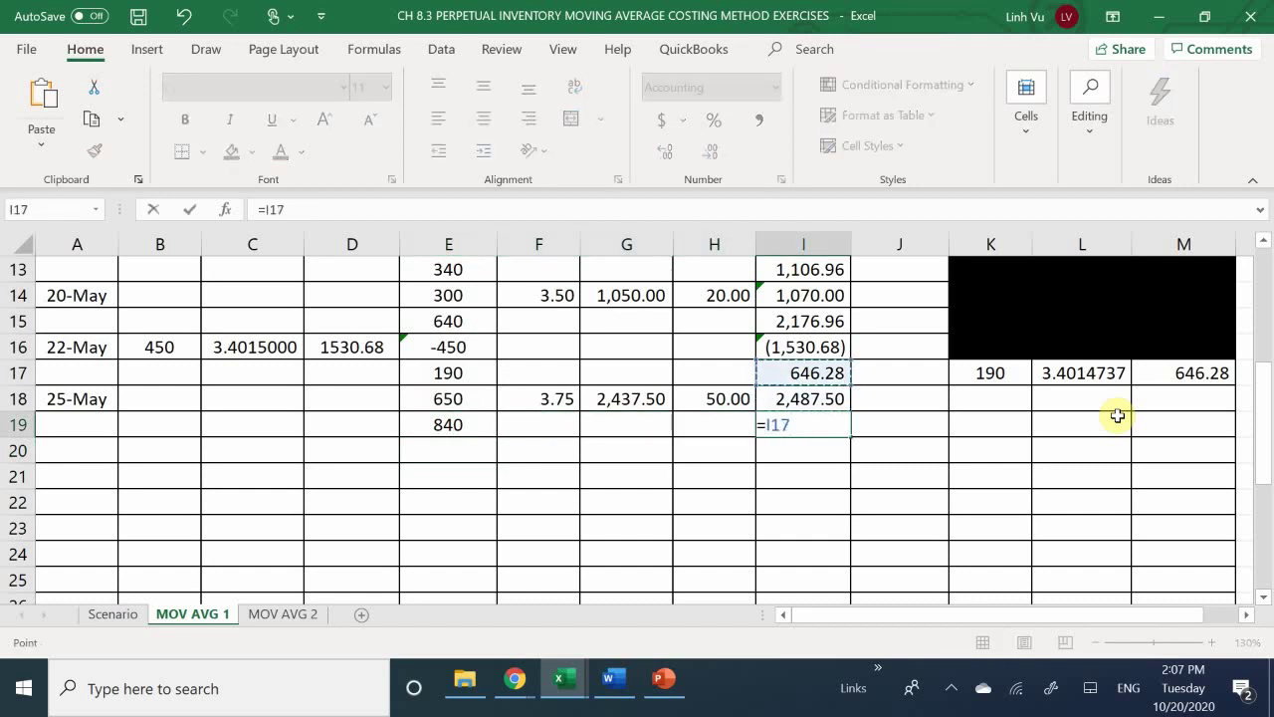
text(+)
key(Up)
key(Return)
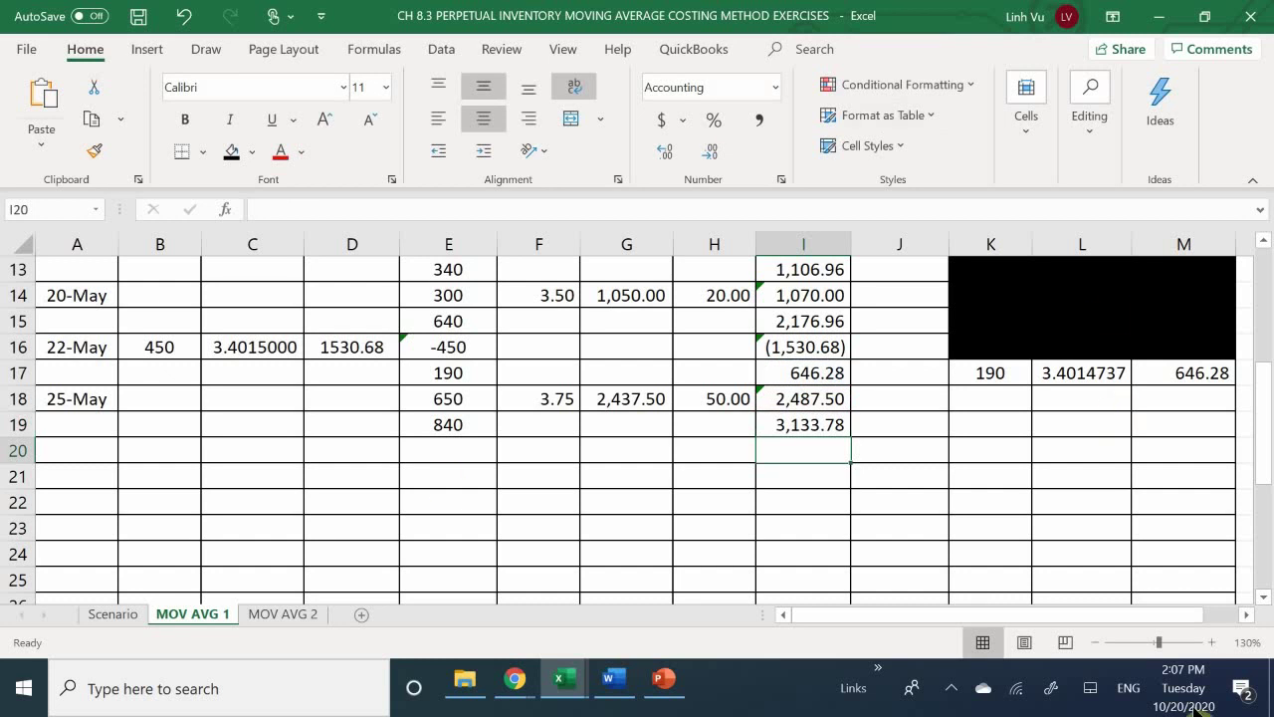
Link the balance quantity in K19 to the running quantity in E19.
click(976, 428)
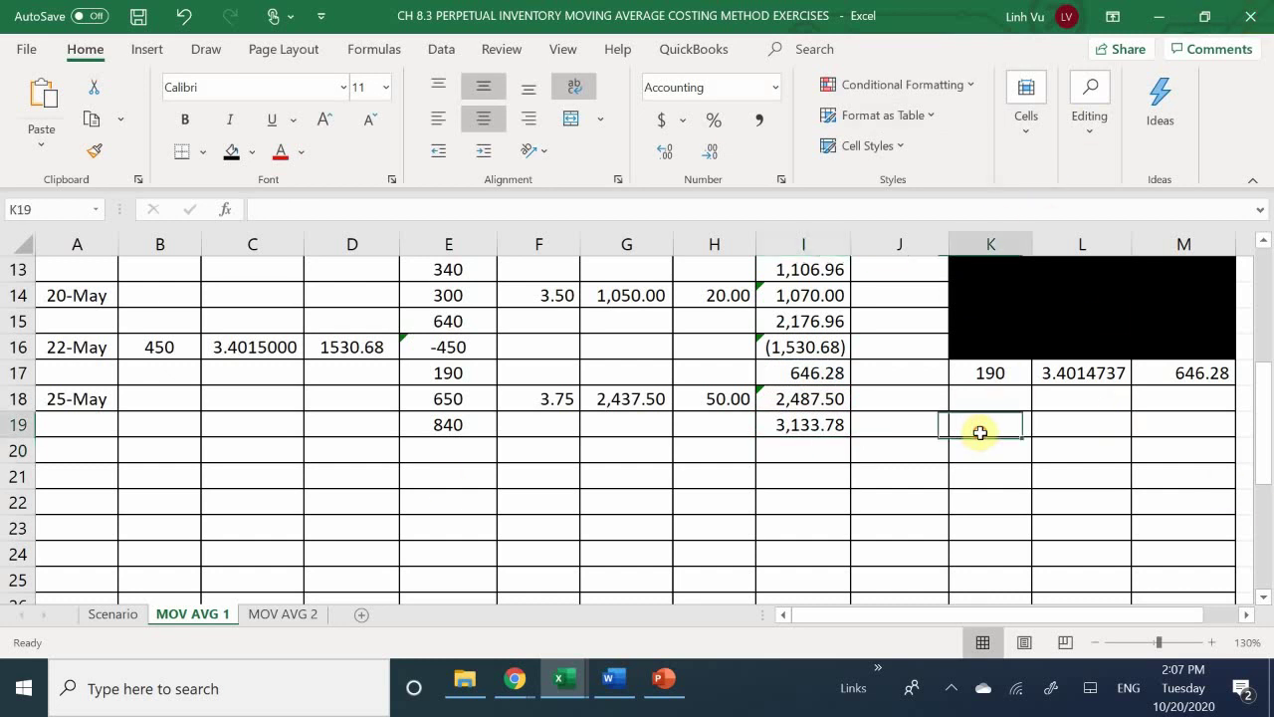
text(=)
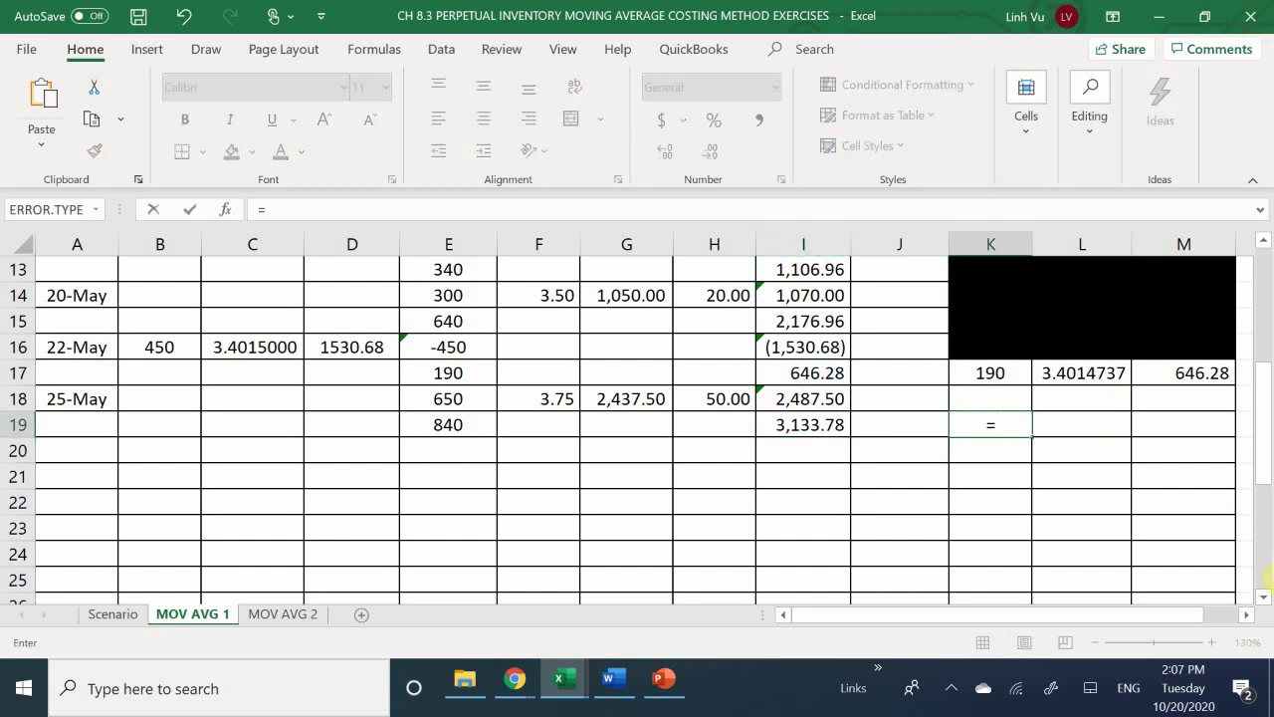
key(Left)
key(Left)
key(Left)
key(Left)
key(Left)
key(Left)
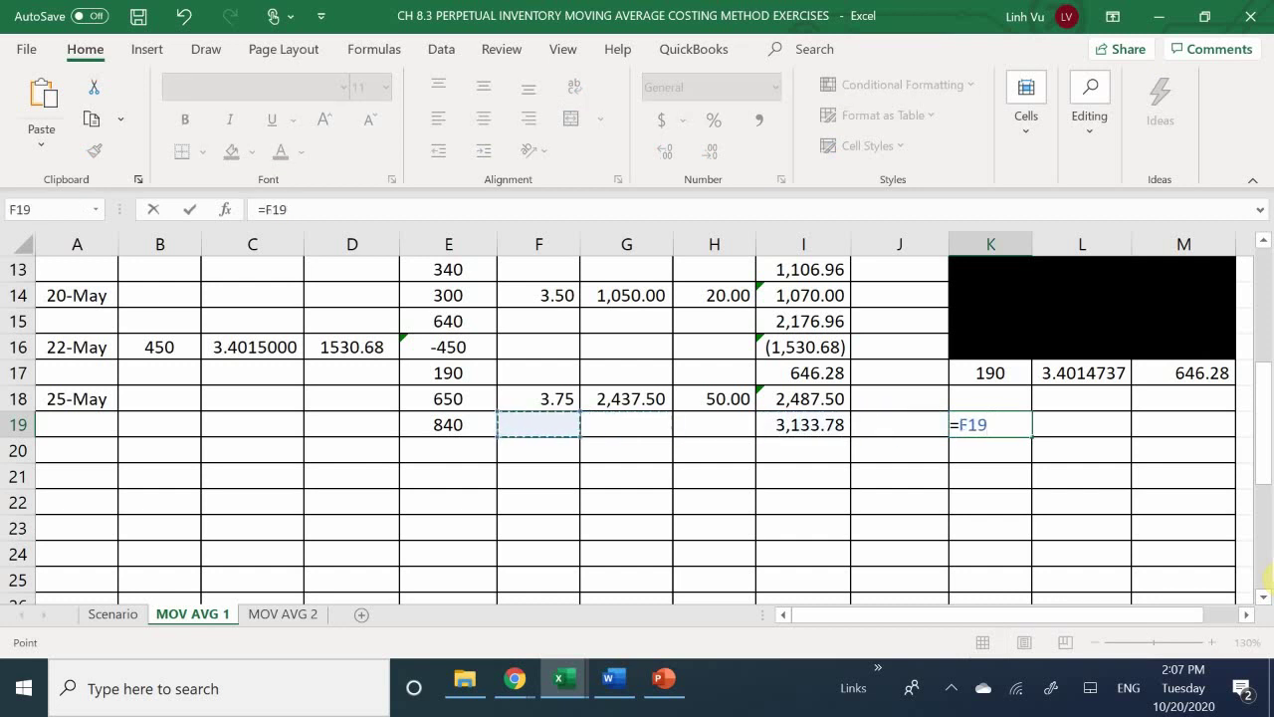
key(Return)
Link the balance total cost in M19 to the running total cost in I19.
key(Right)
key(Right)
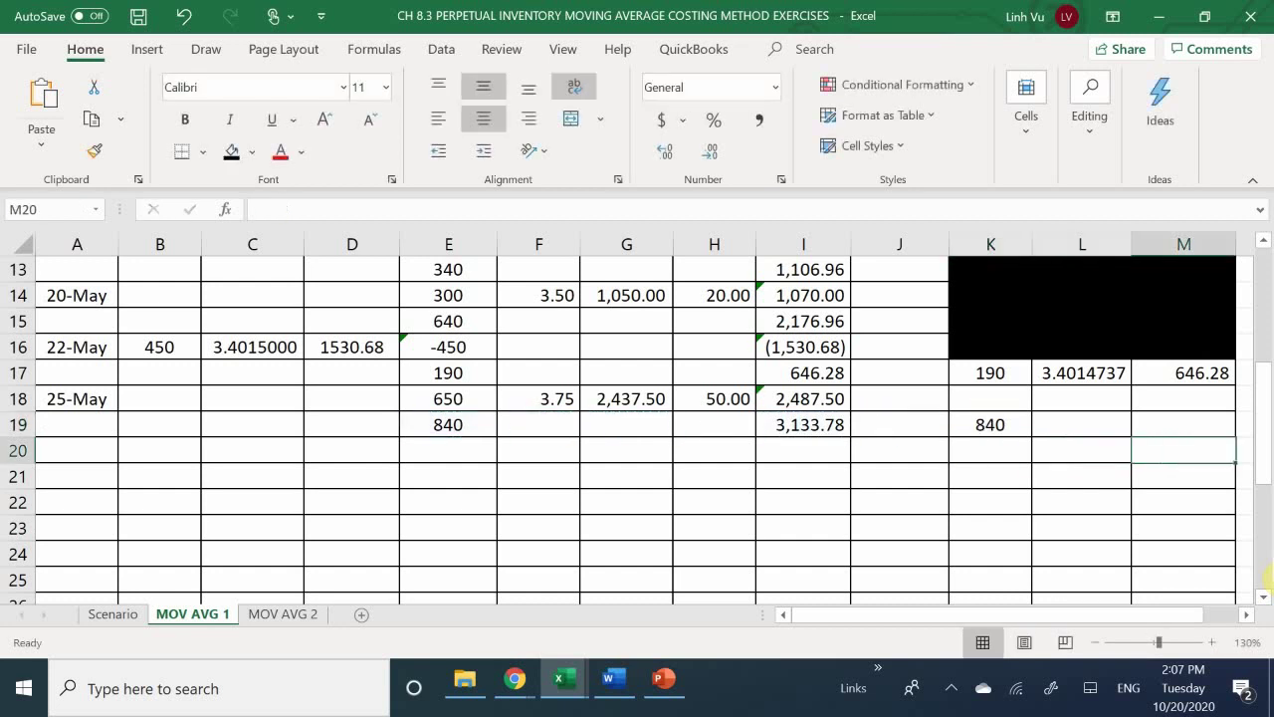
key(Up)
text(=)
key(Left)
key(Left)
key(Left)
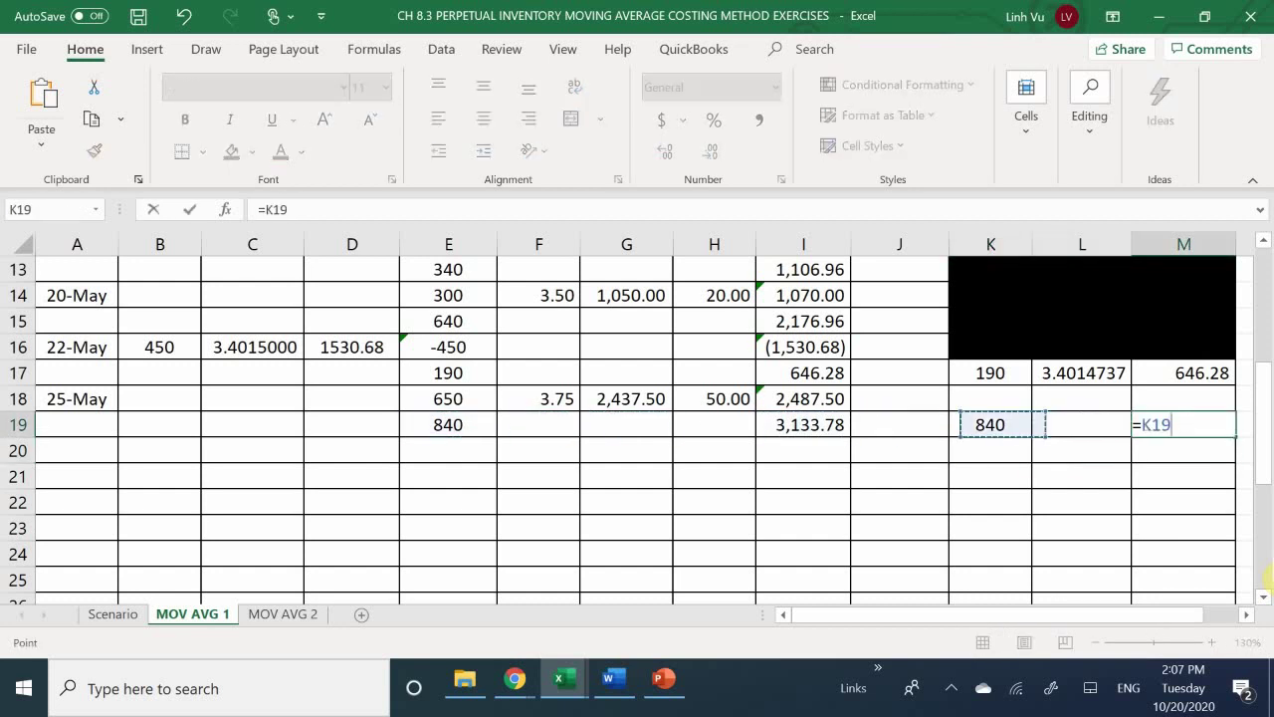
key(Return)
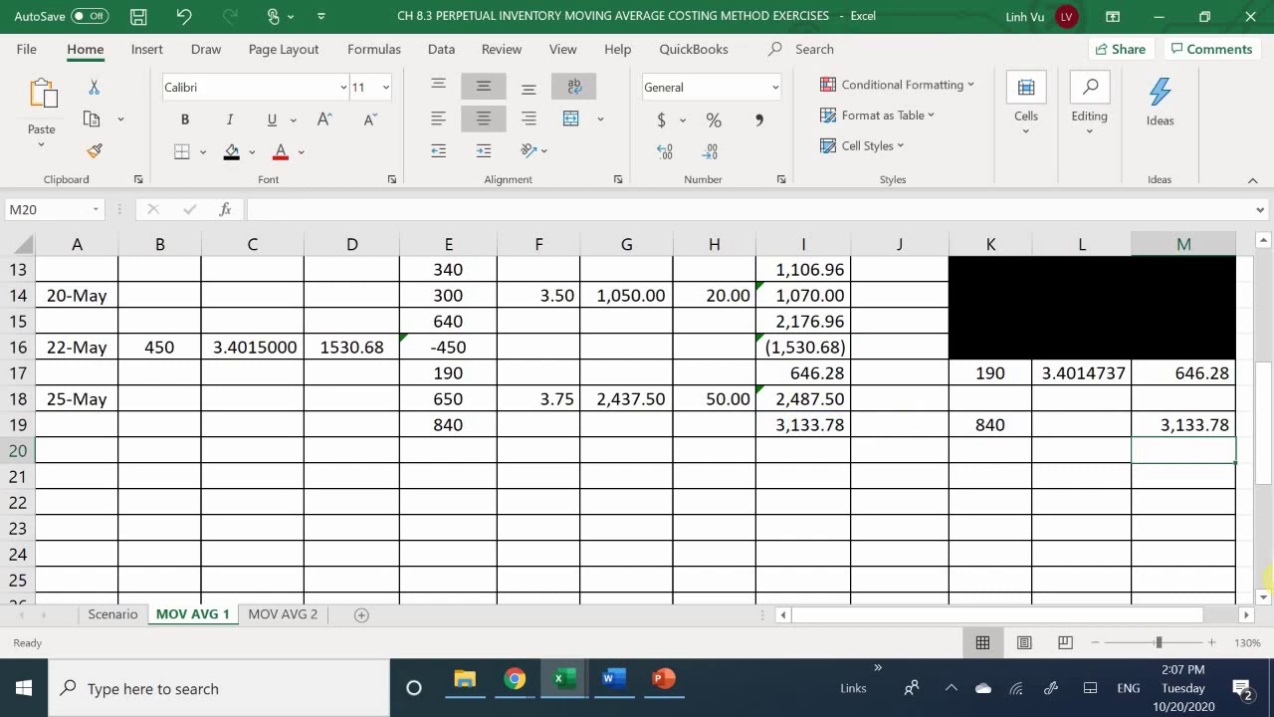
Calculate the new moving average unit cost in L19 with the formula =M19/K19.
key(Left)
key(Up)
text(=)
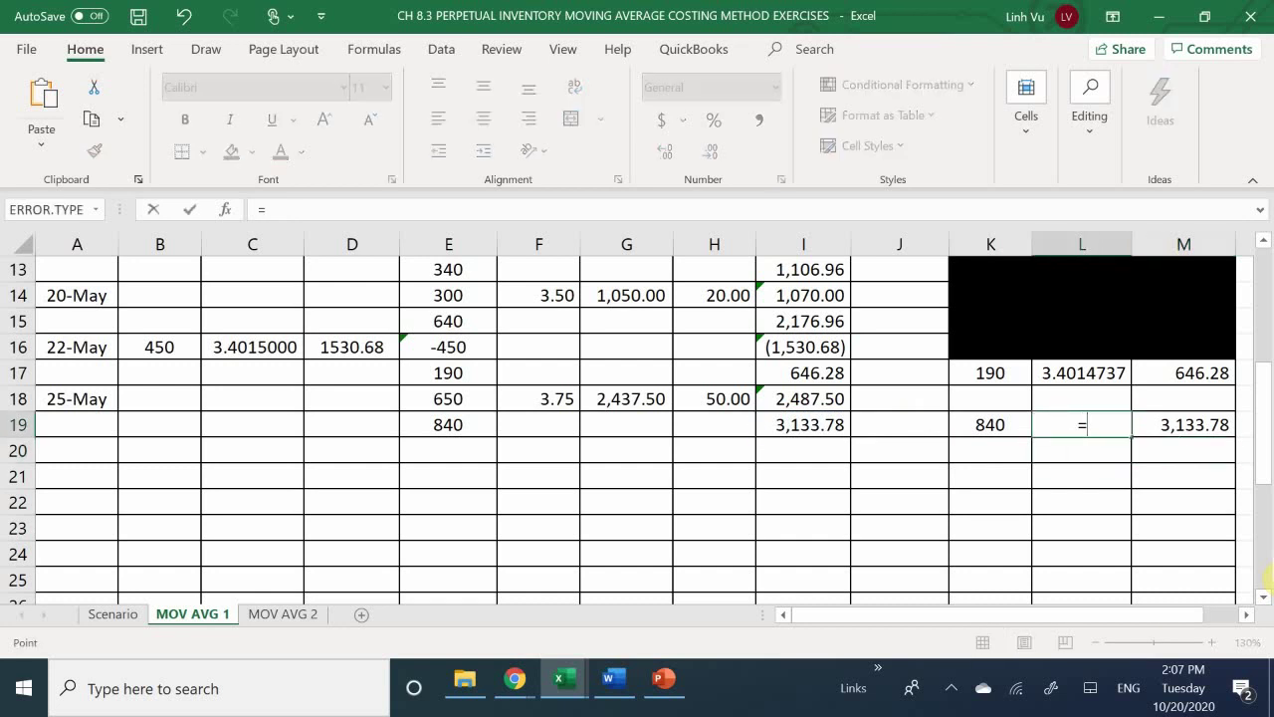
key(Right)
text(/)
key(Left)
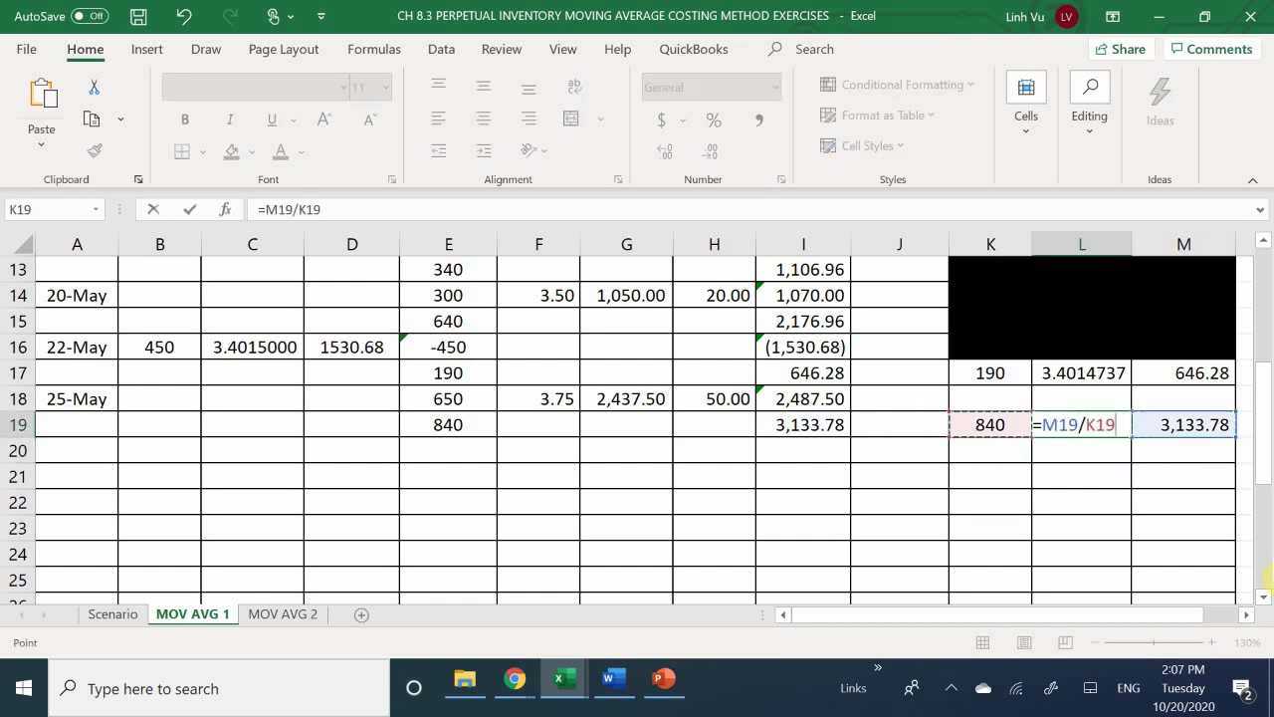
key(Return)
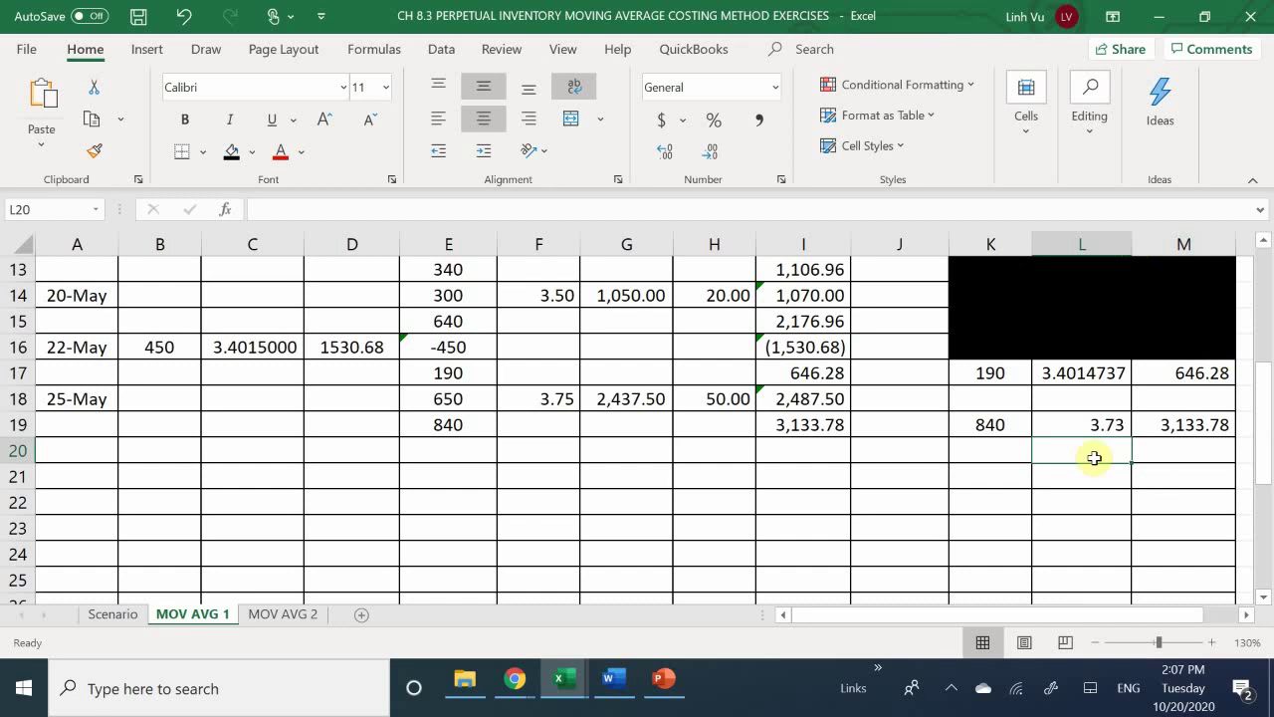
Increase the decimals of the average unit cost in L19 to seven places.
click(1095, 428)
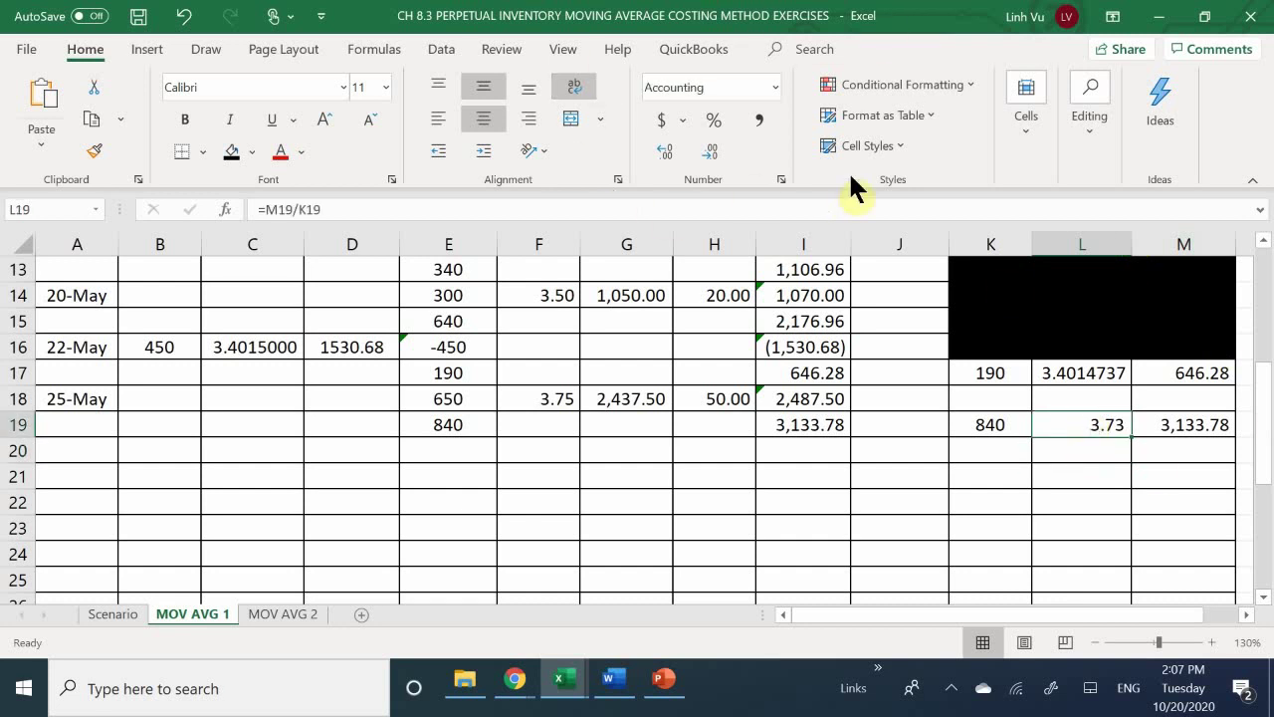
click(665, 153)
click(664, 153)
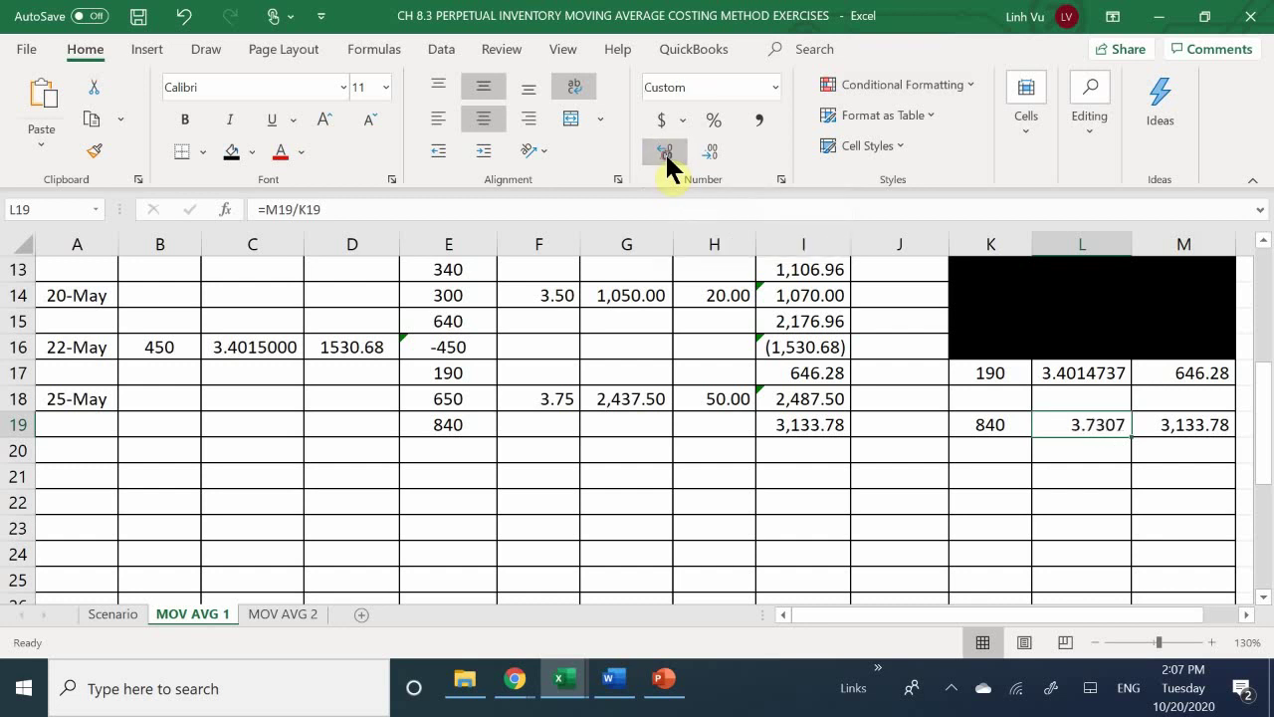
click(665, 152)
click(665, 152)
click(665, 151)
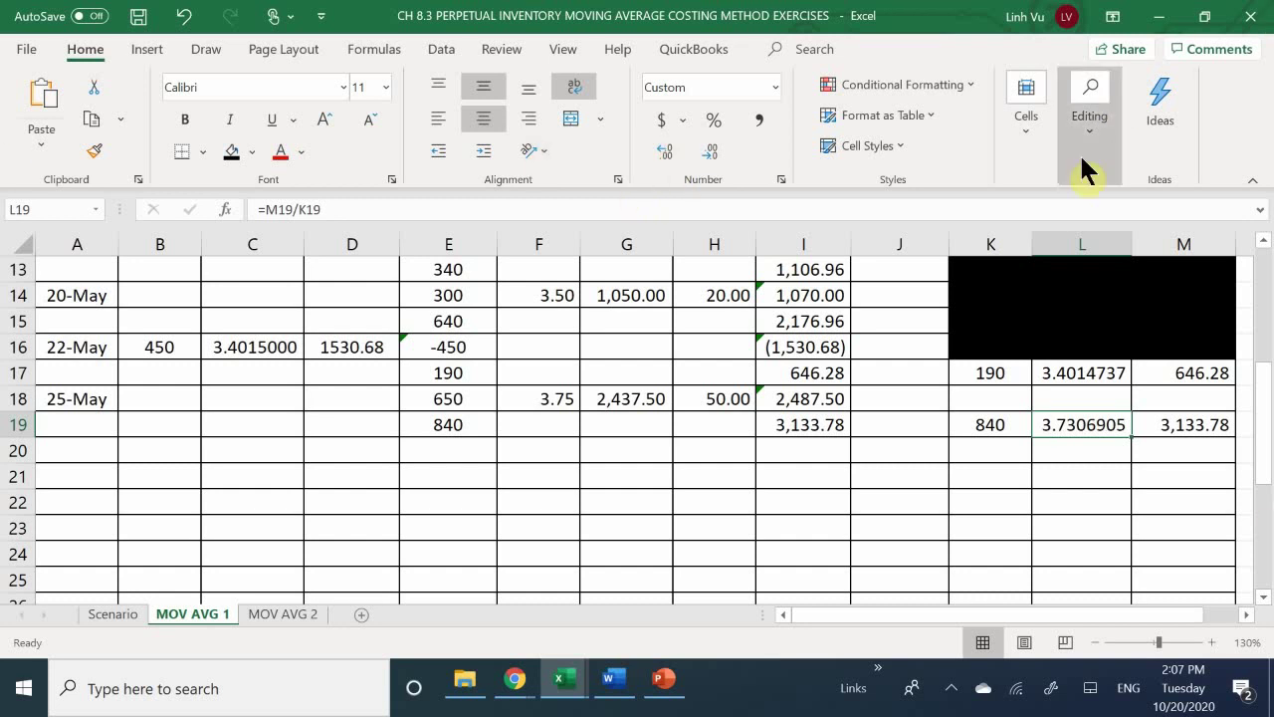
Black out the superseded balance cells K17:M18 with a black fill.
drag(1005, 370, 1171, 401)
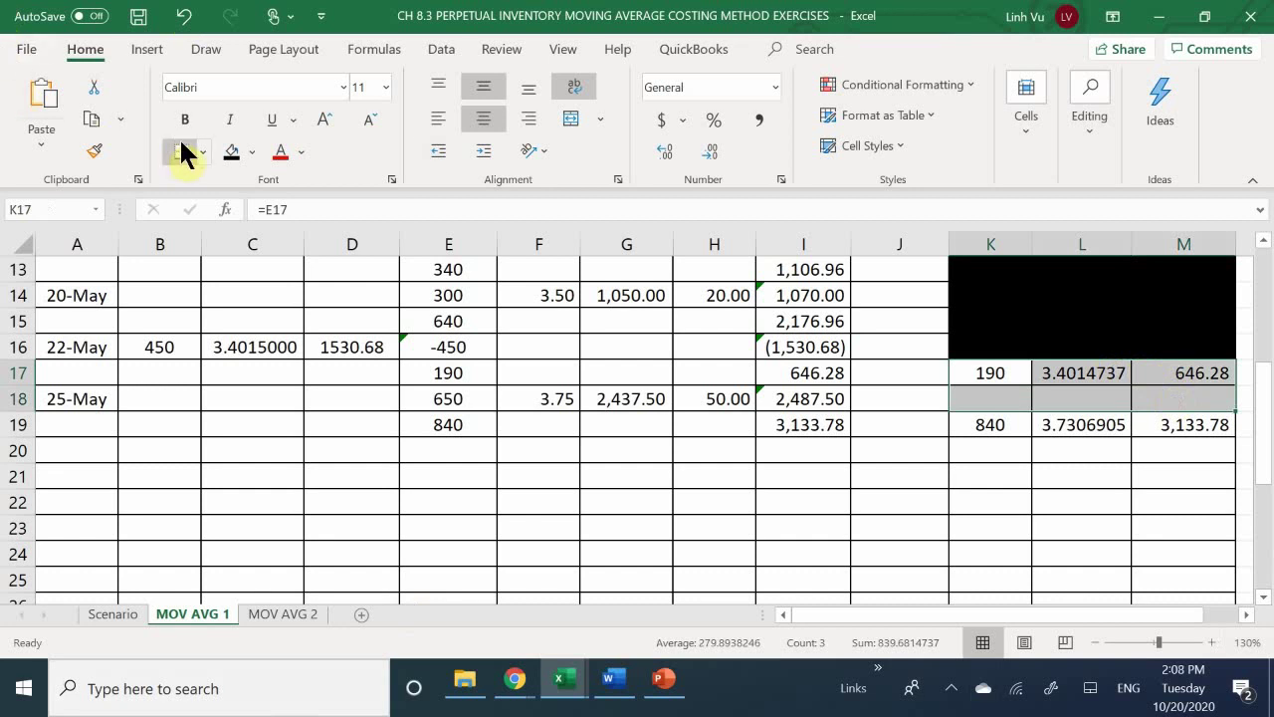
click(227, 155)
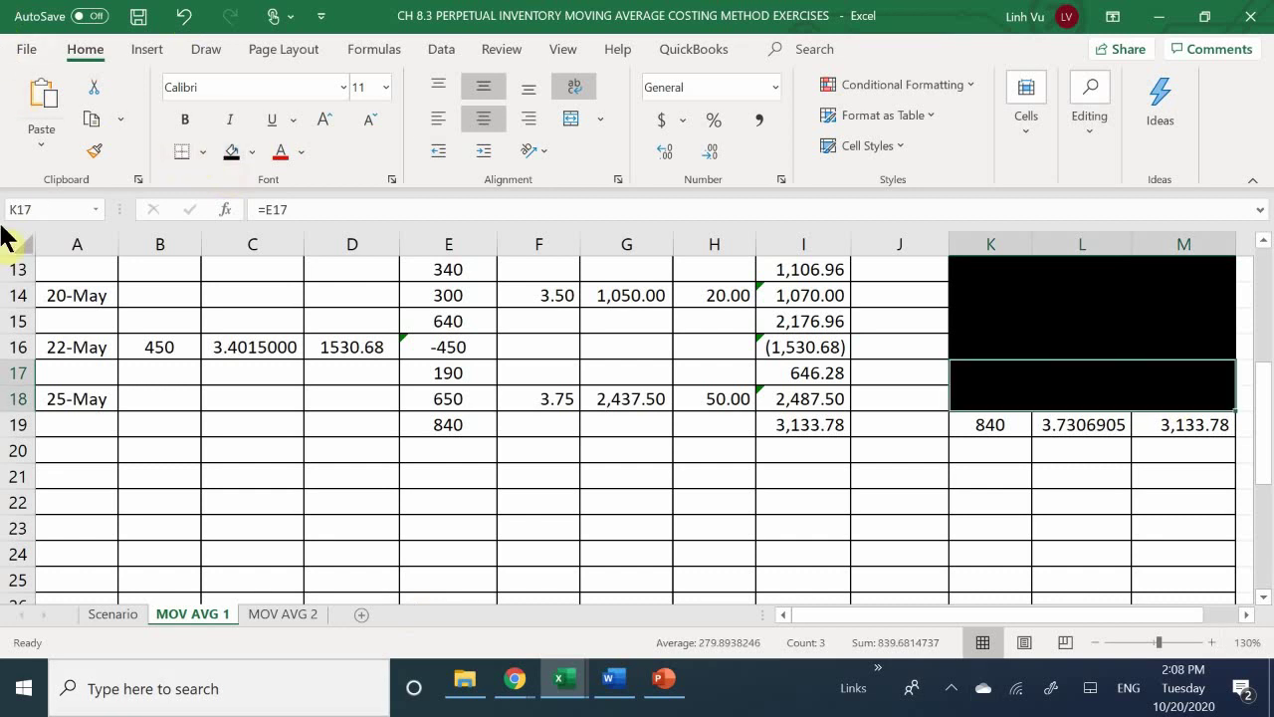
Check the 27 May sale in the Scenario sheet and enter its date in A20 and quantity, 740, in B20 of MOV AVG 1.
click(113, 614)
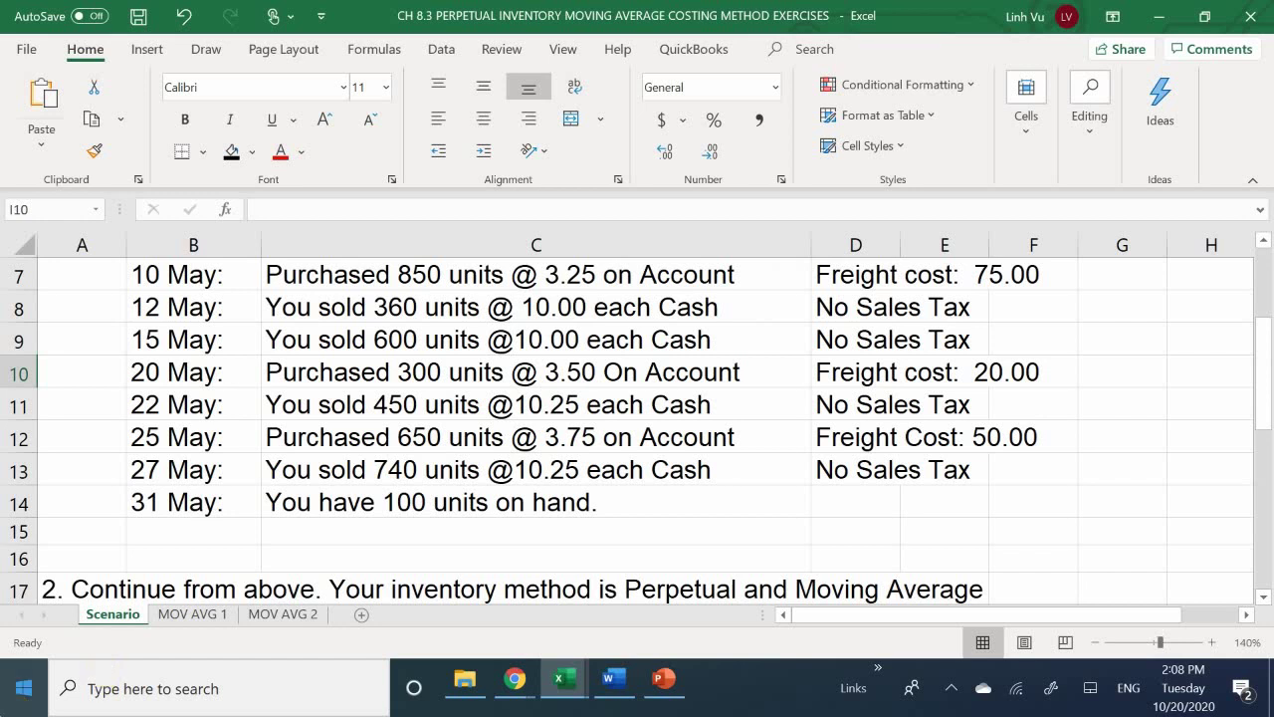
click(201, 614)
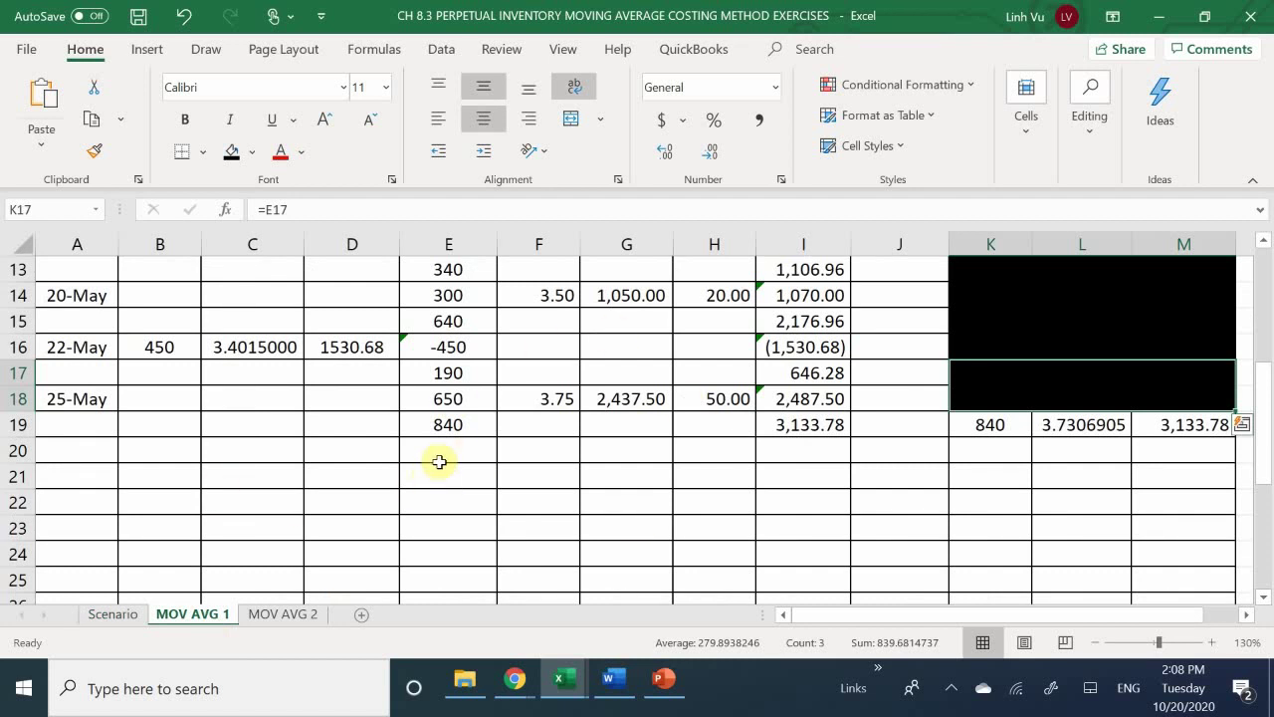
click(80, 444)
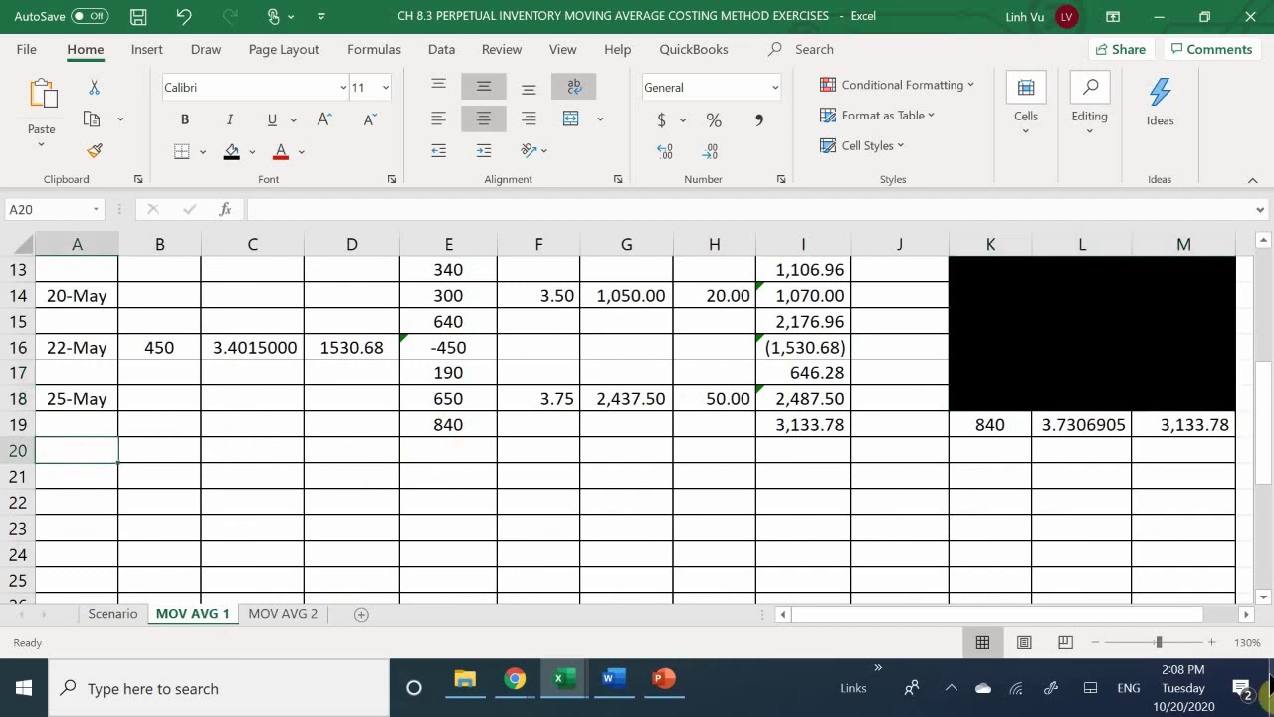
text(5/27)
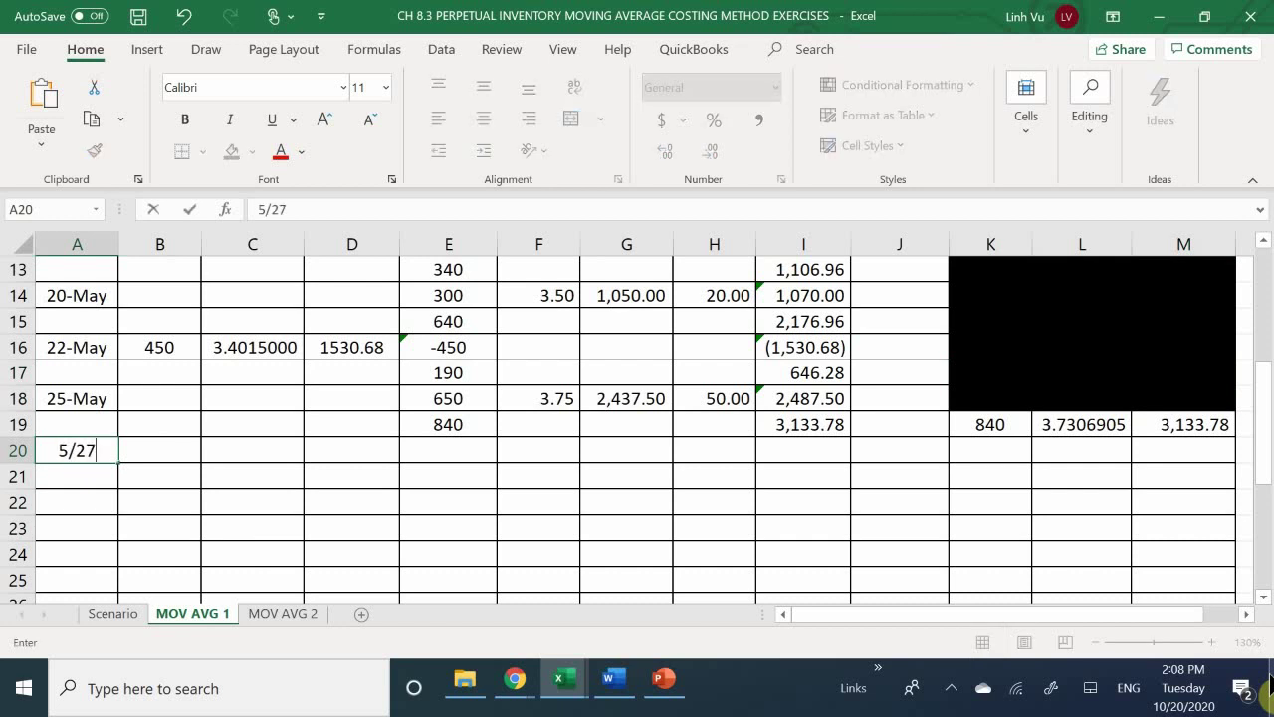
key(Return)
key(Right)
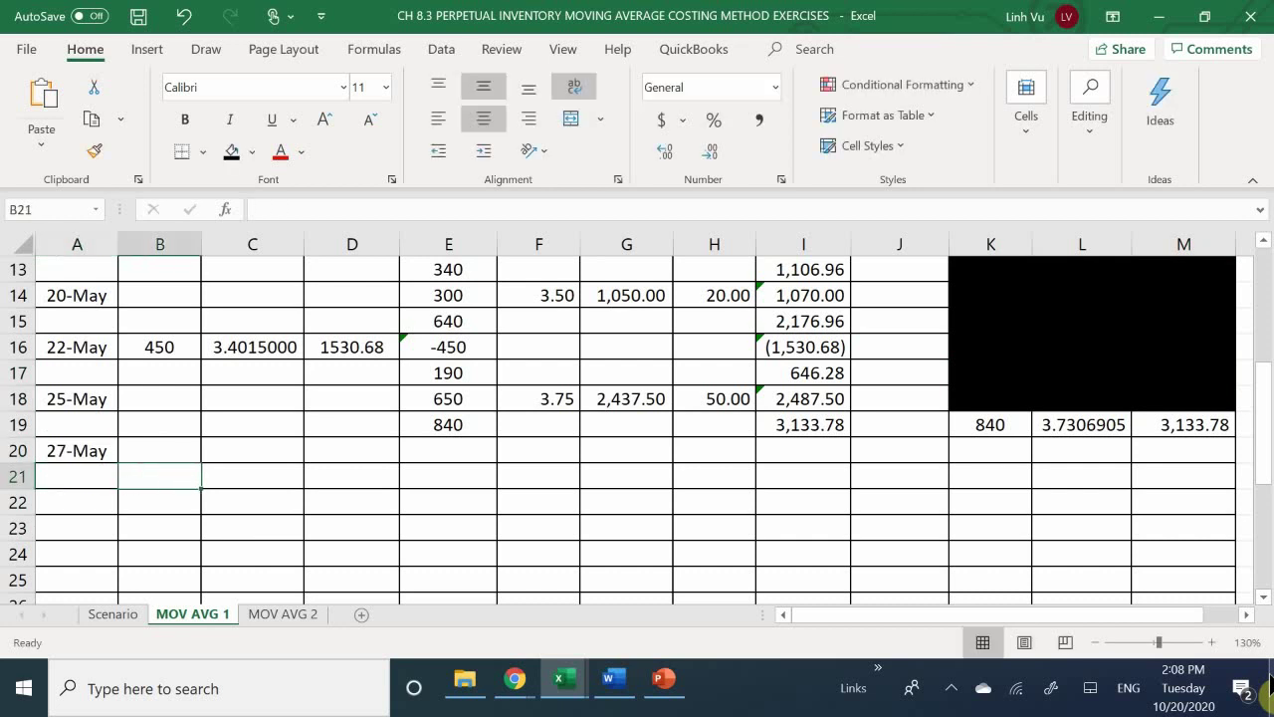
key(Up)
text(740)
key(Return)
Link the 27 May sale's unit cost in C20 to the current moving average with the formula =L19.
key(Right)
key(Up)
text(=)
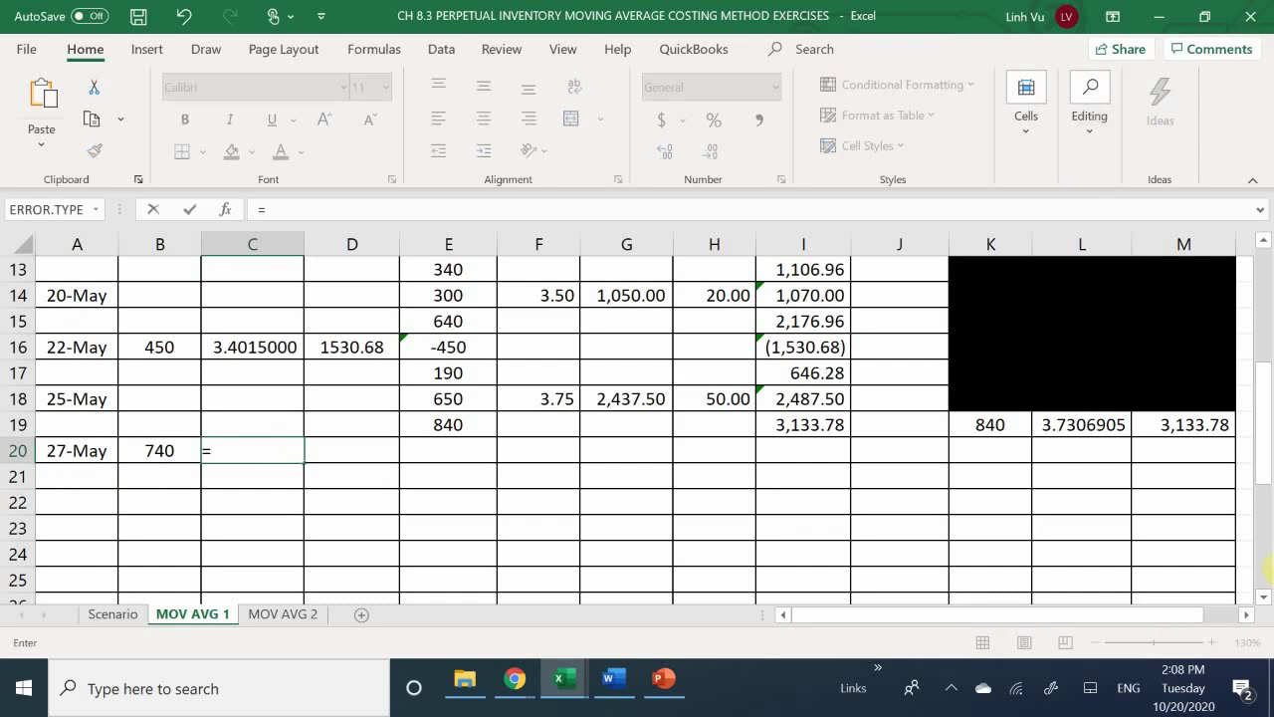
click(1076, 423)
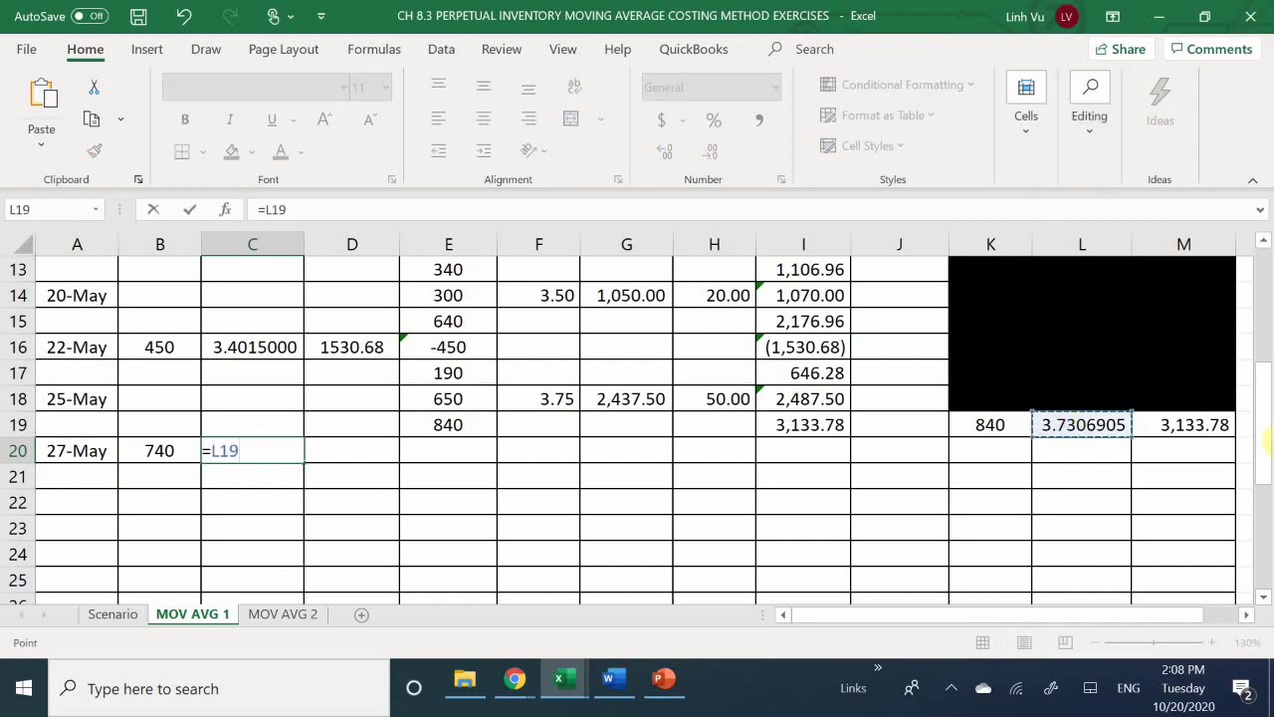
key(Return)
Calculate the sale's cost of goods sold in D20, rounded to two decimals, with the formula =ROUND(B20*C20,2).
key(Right)
key(Up)
text(=)
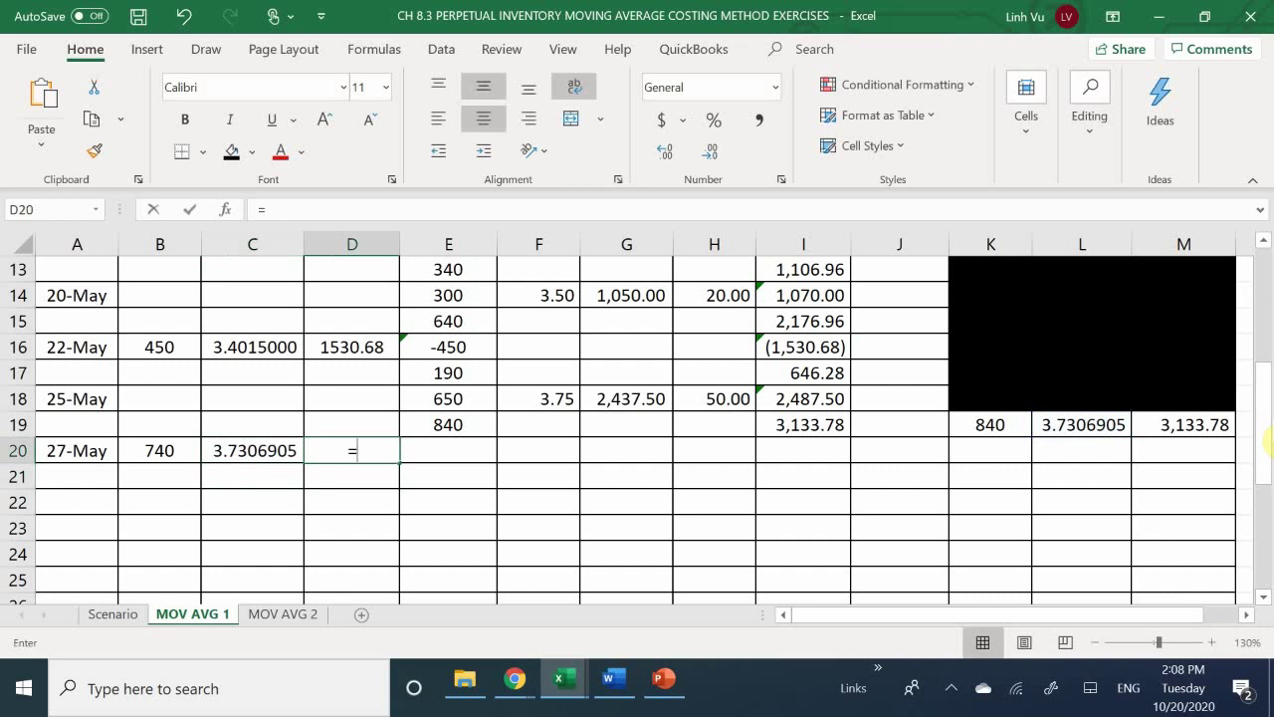
text(RI)
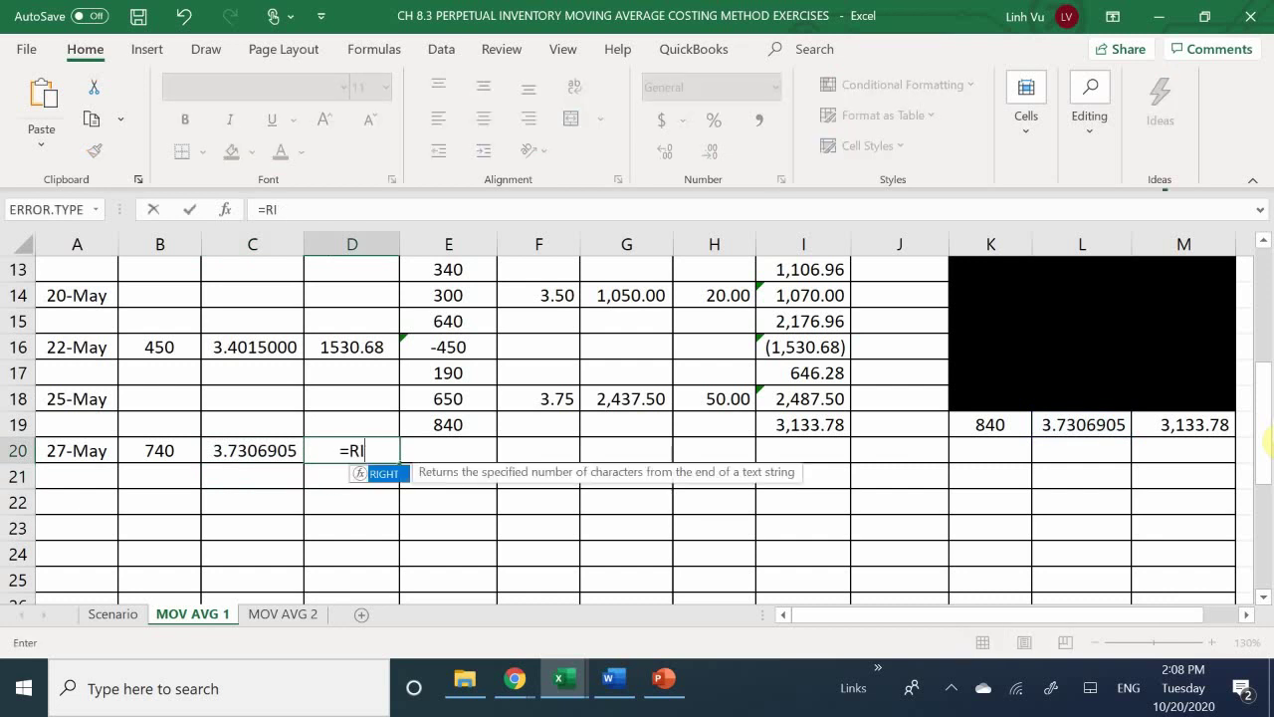
key(BackSpace)
text(OY)
key(BackSpace)
text(UND()
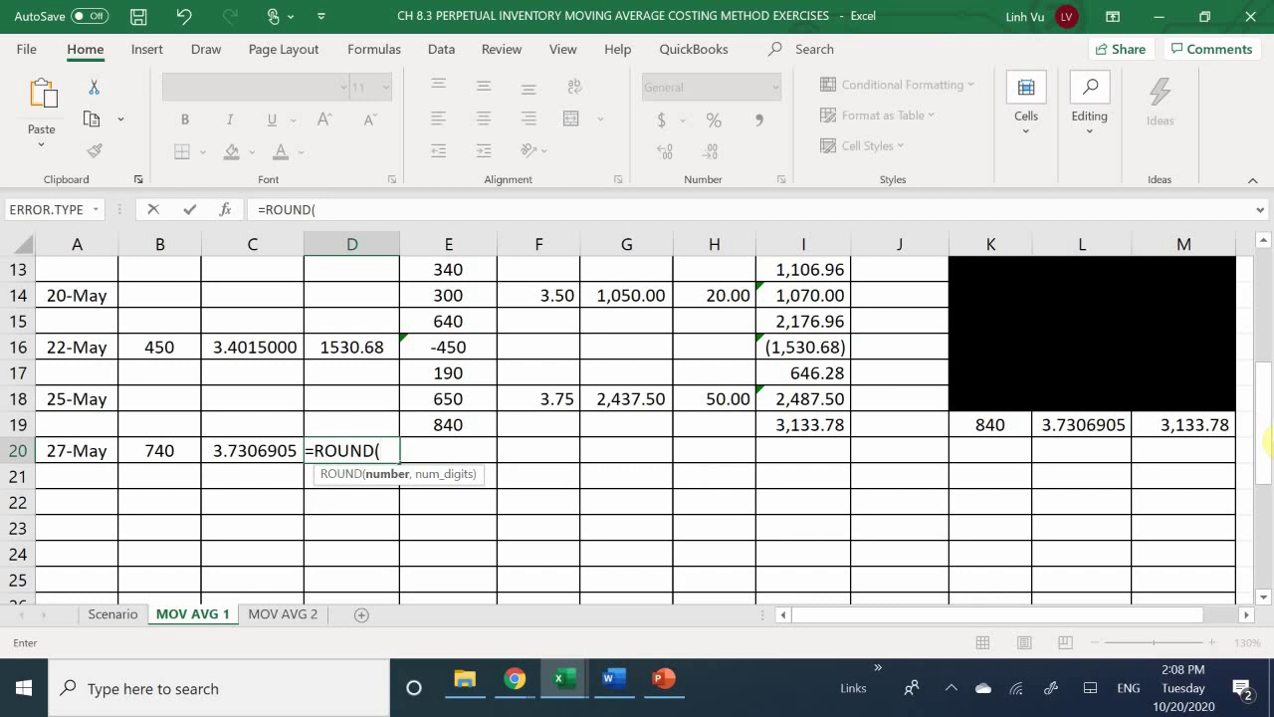
key(Left)
key(Left)
text(*)
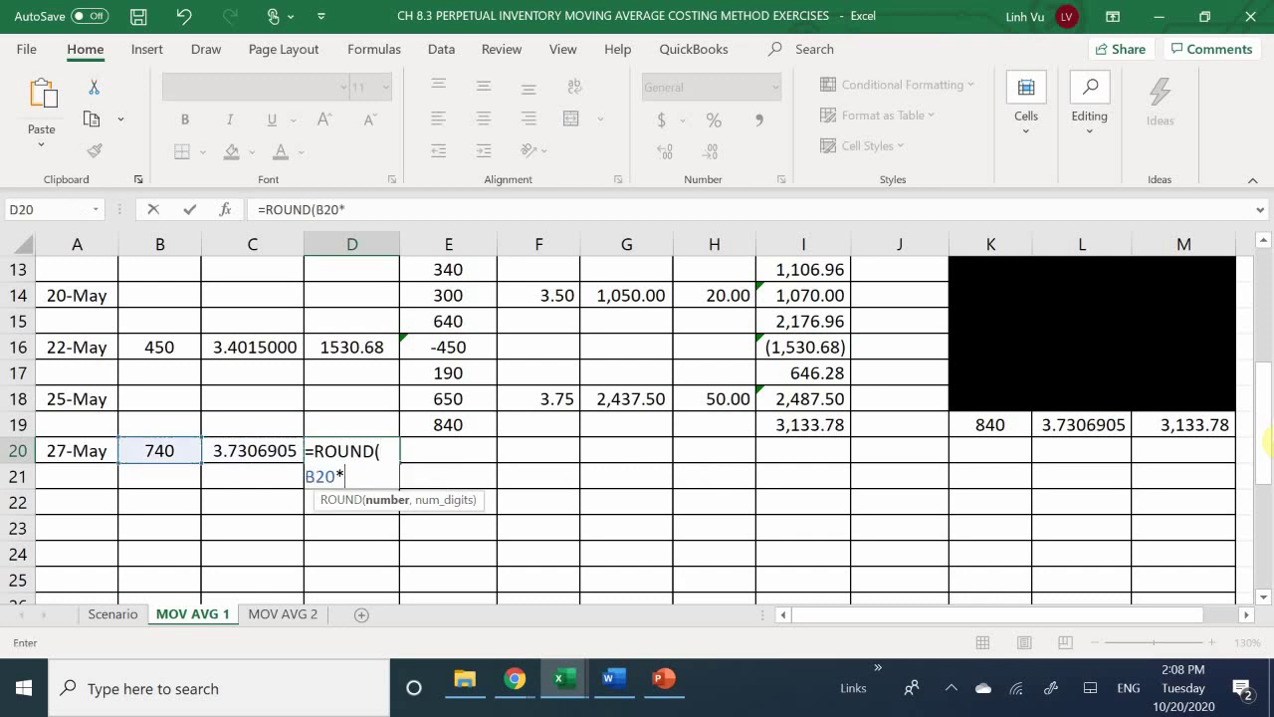
key(Left)
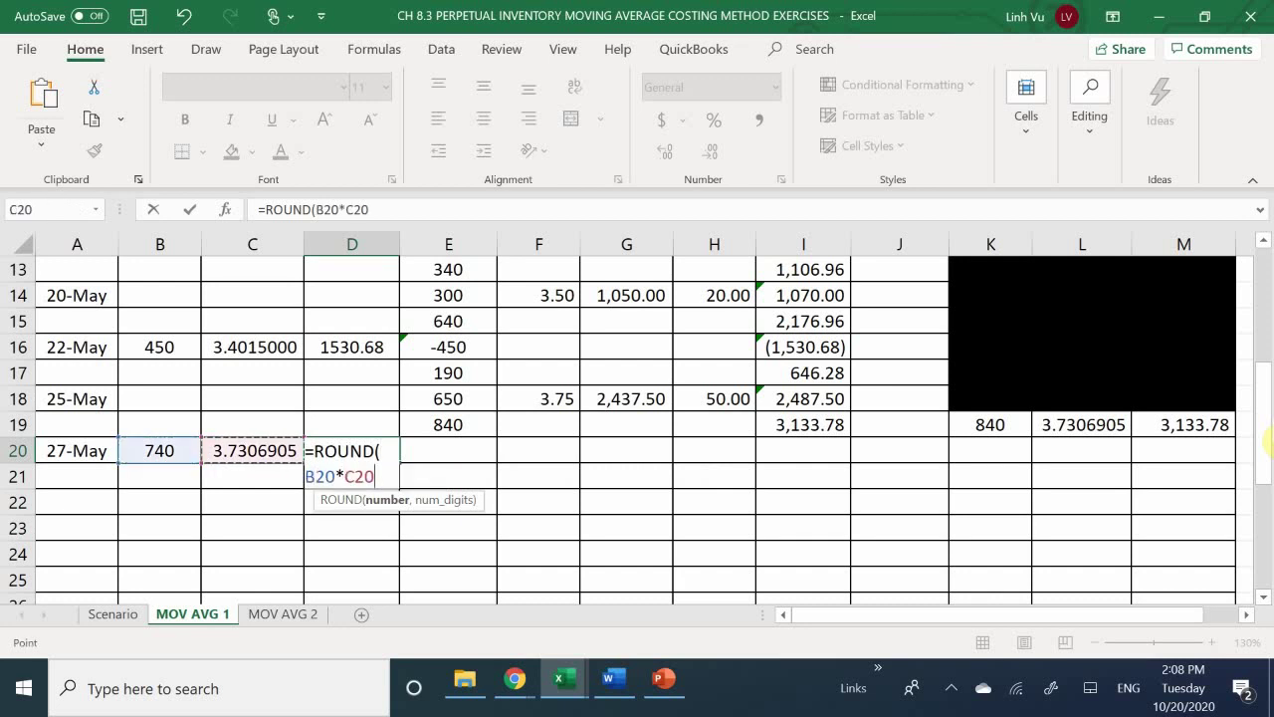
text(M)
key(BackSpace)
text(,)
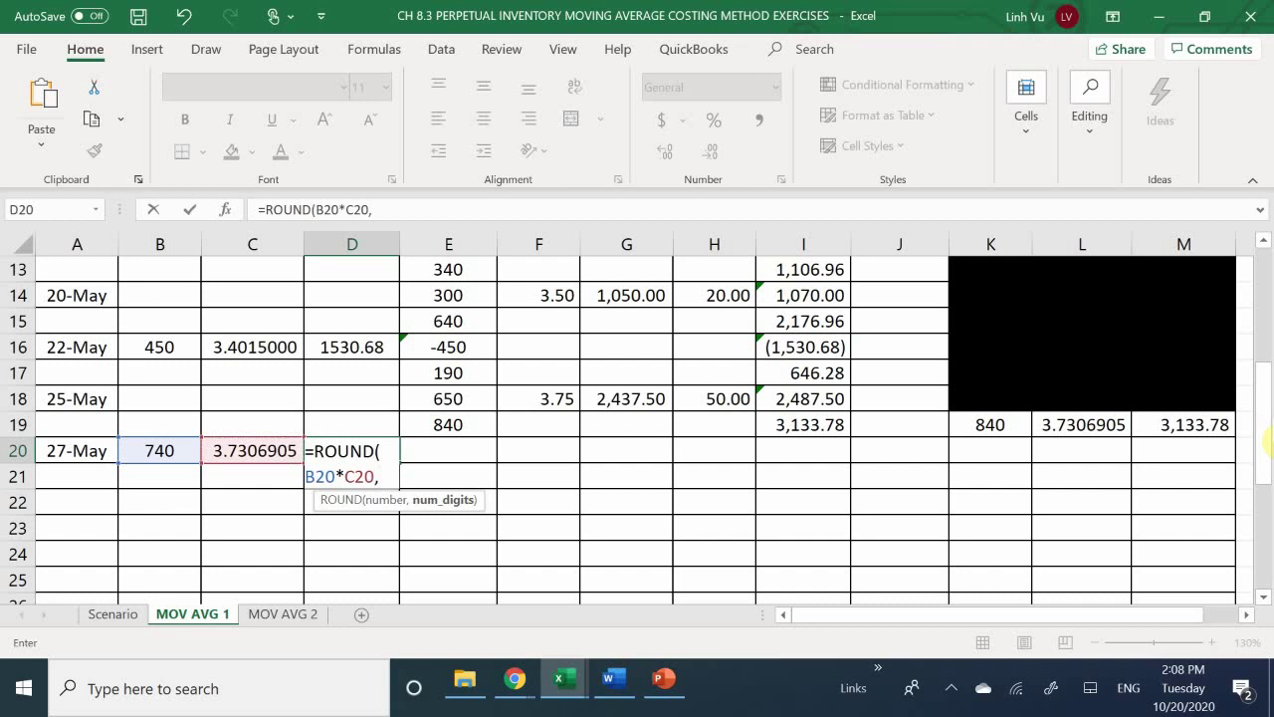
text(2)
key(Return)
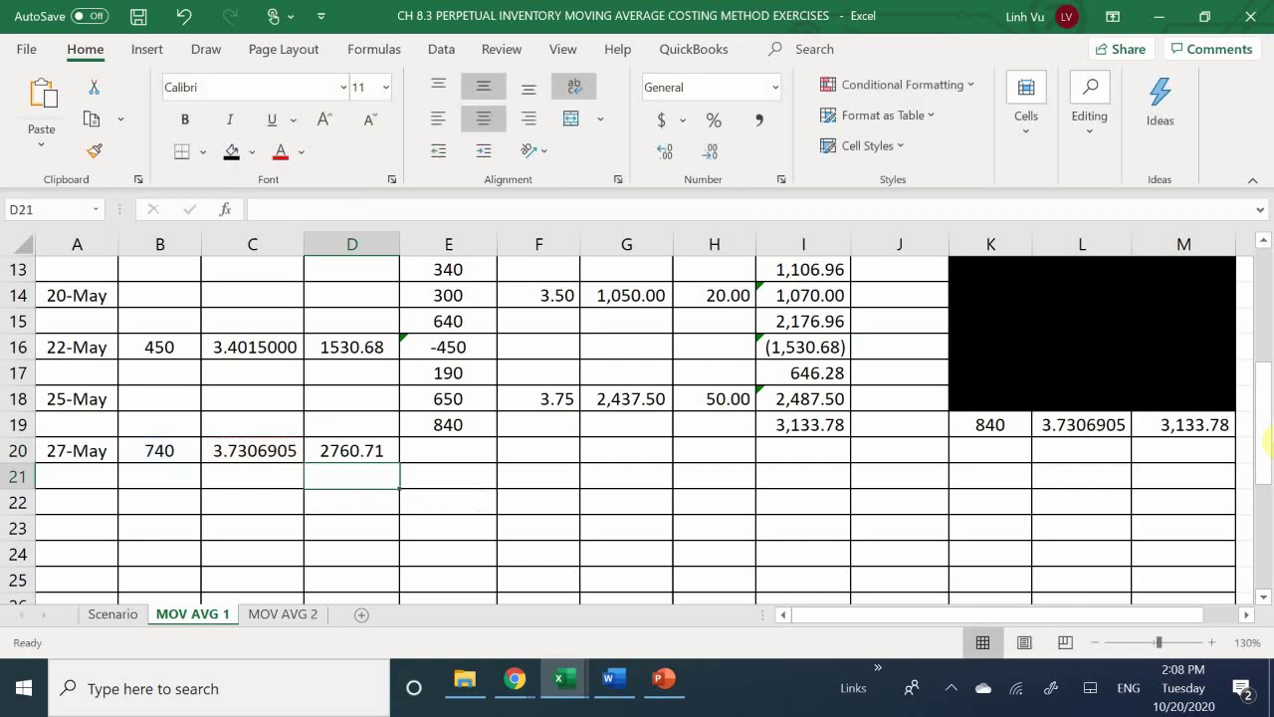
Enter the units sold on 27 May as a negative quantity in E20 with the formula -B20.
key(Right)
key(Up)
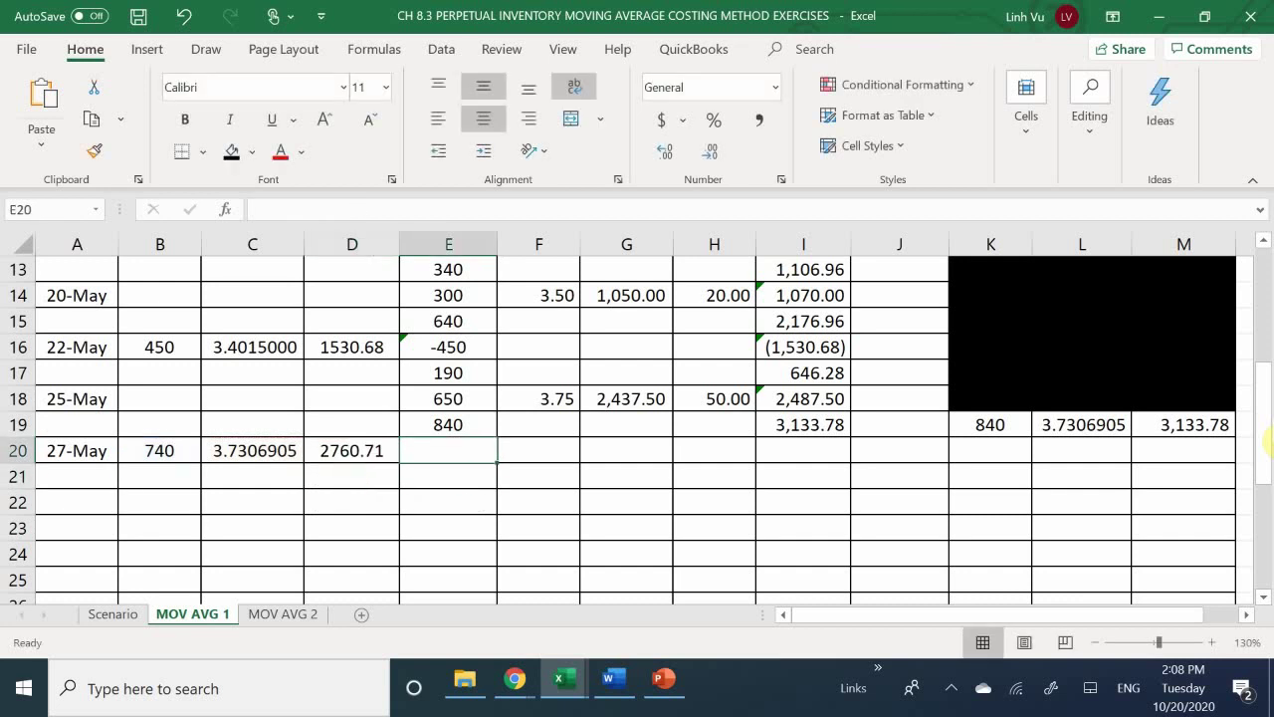
text(-)
key(Left)
key(Left)
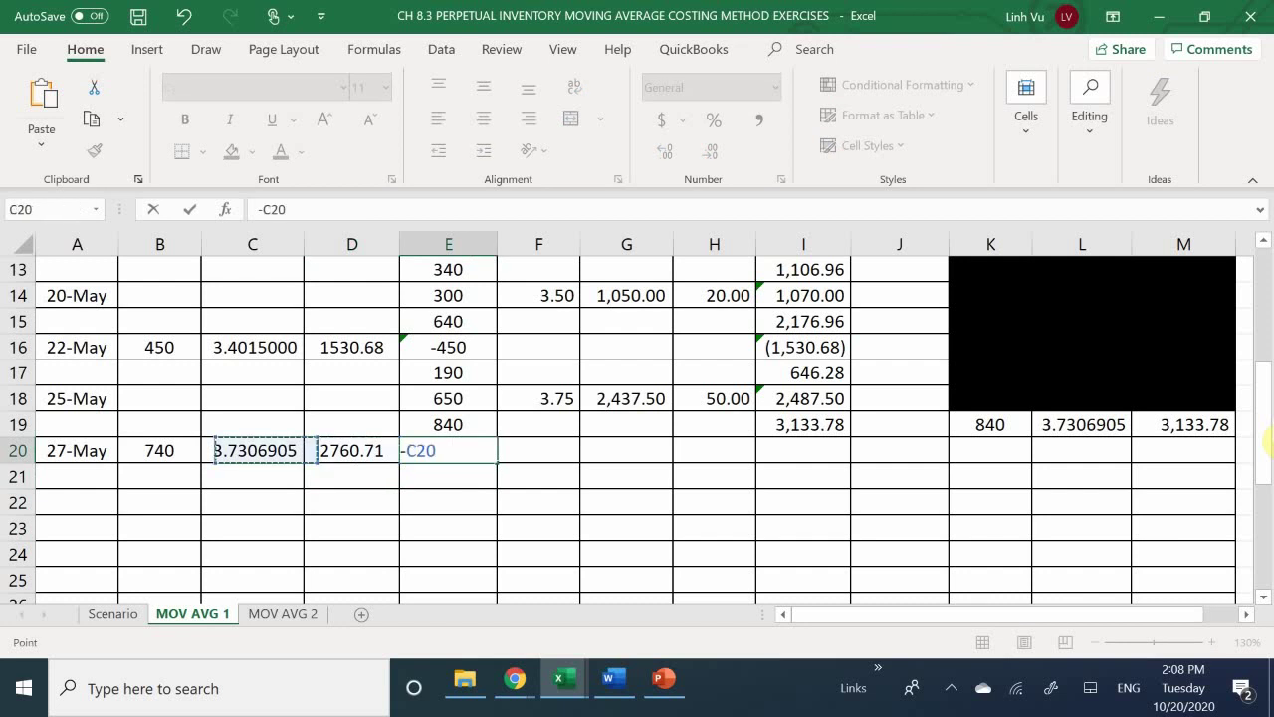
key(Left)
key(Return)
Calculate the running unit balance in E21 with the formula =E19+E20.
text(=)
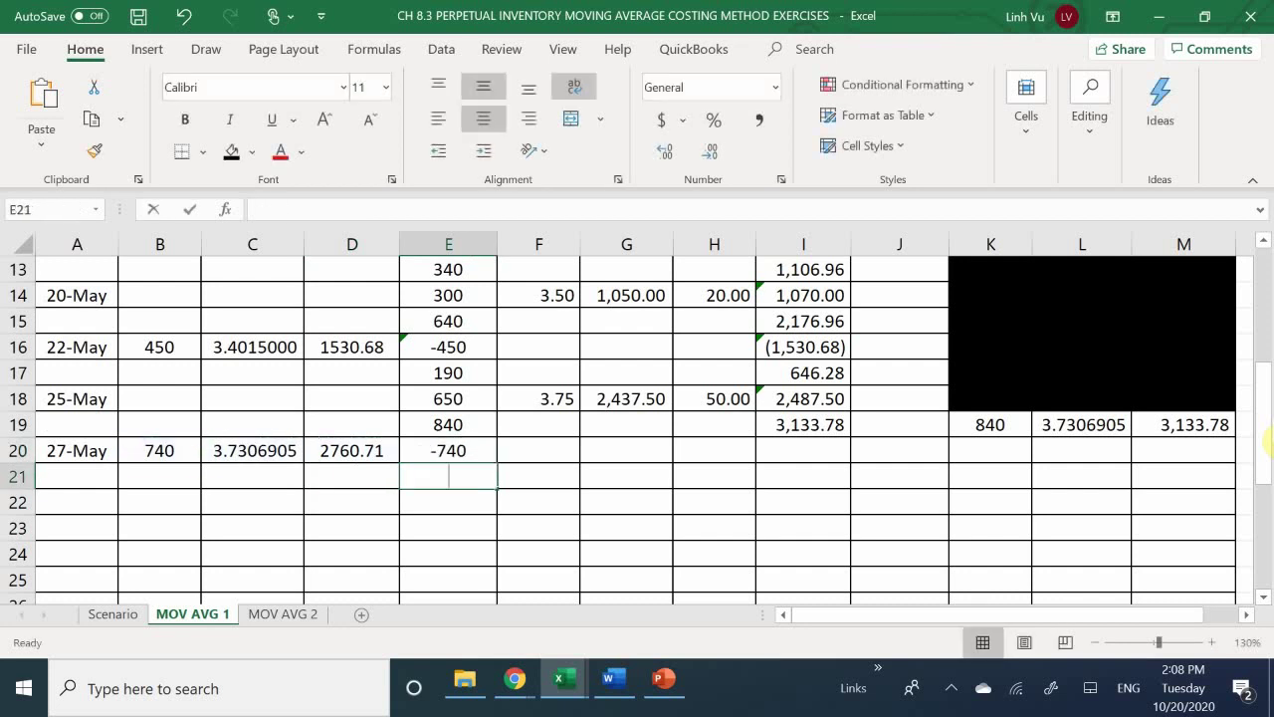
key(Up)
key(Up)
text(+)
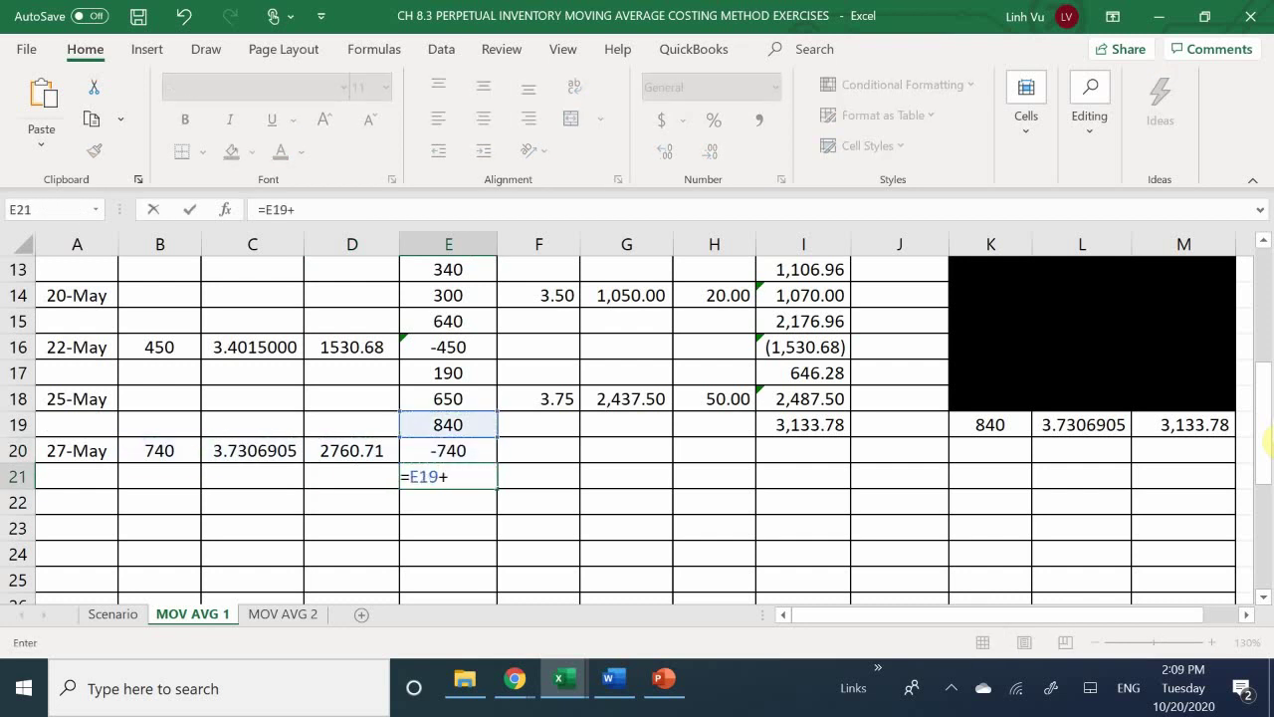
key(Up)
key(Return)
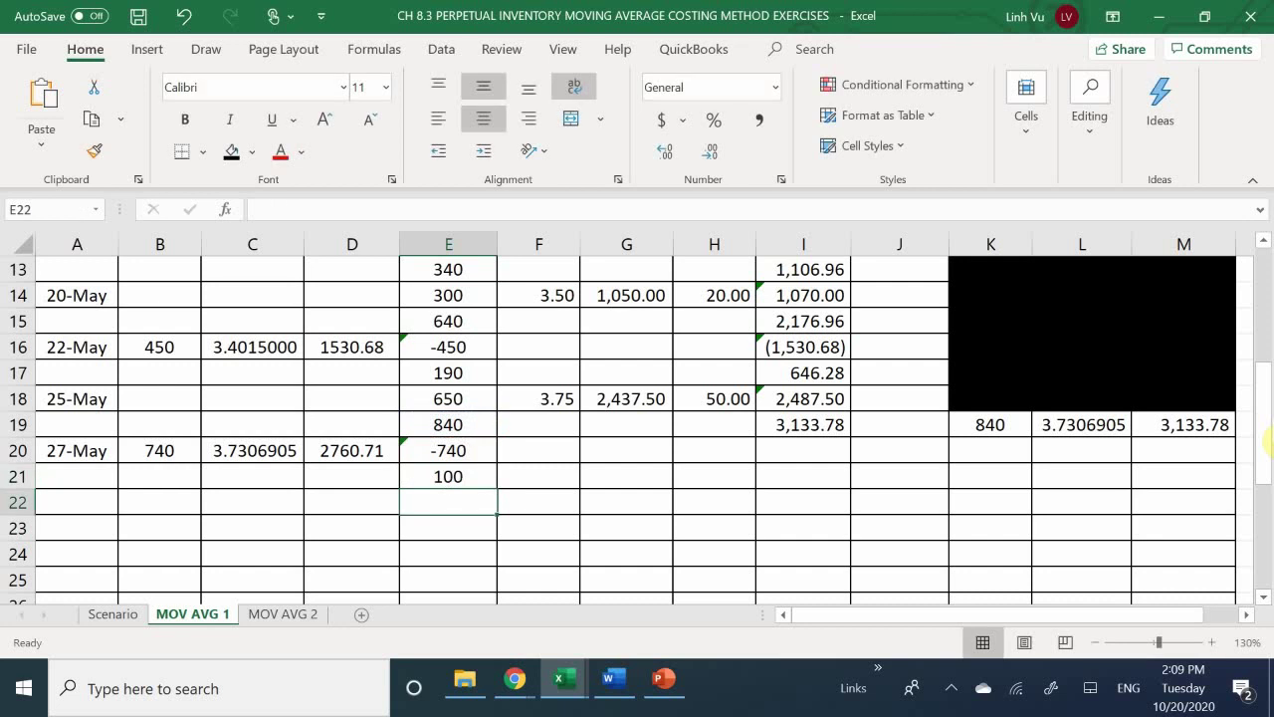
Enter the cost of the 27 May sale as a negative amount in I20 with the formula -D20.
key(Right)
key(Right)
key(Right)
key(Right)
key(Up)
key(Up)
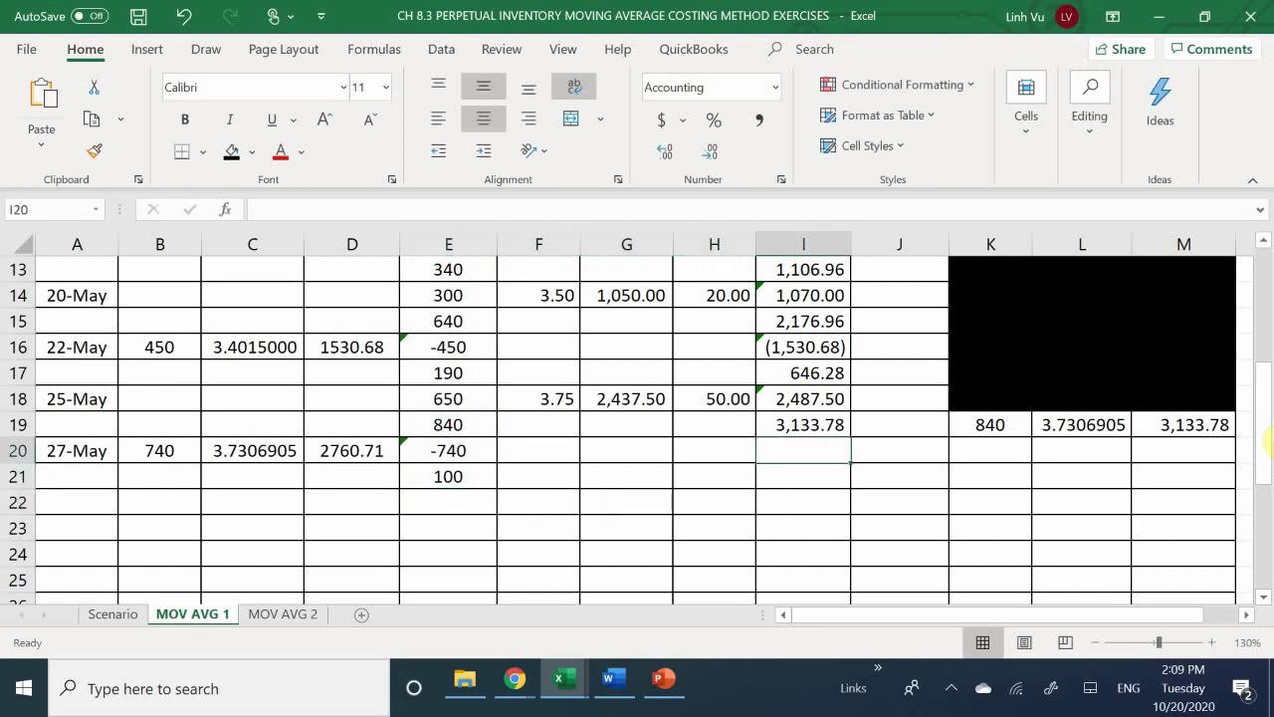
text(-)
key(Left)
key(Left)
key(Left)
key(Left)
key(Left)
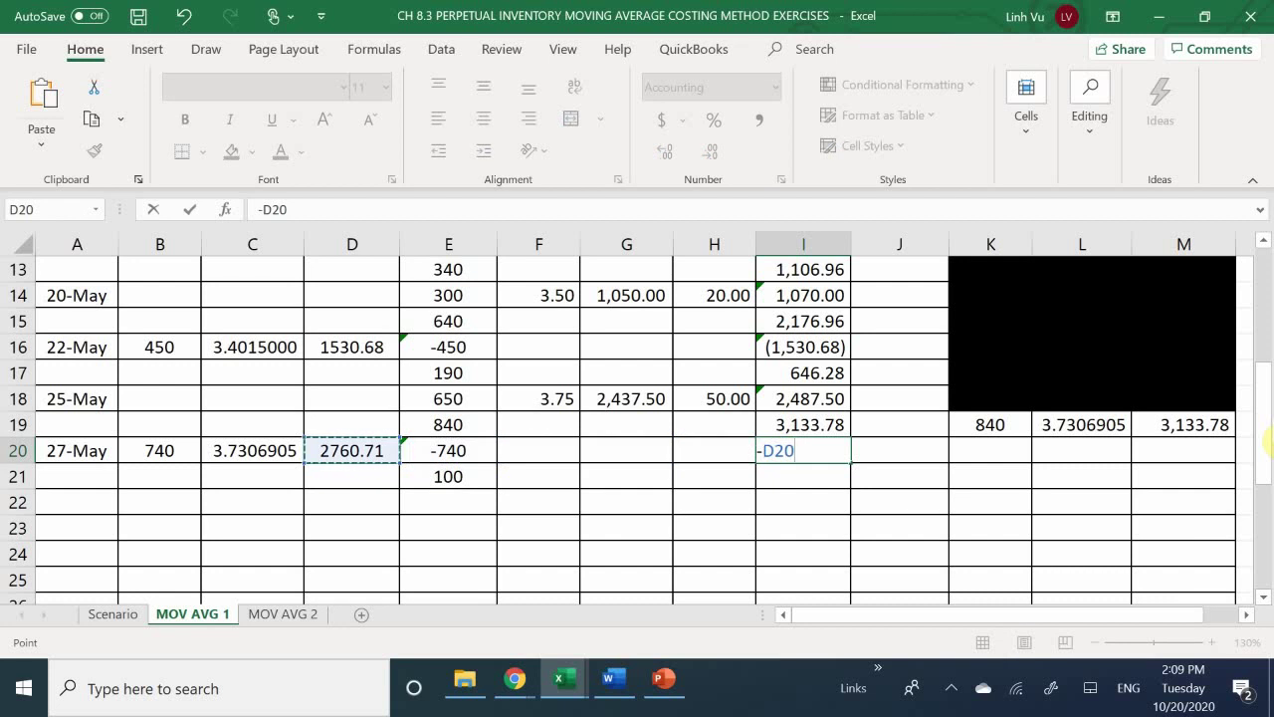
key(Return)
Calculate the running inventory cost balance in I21 with the formula =I19+I20.
text(=)
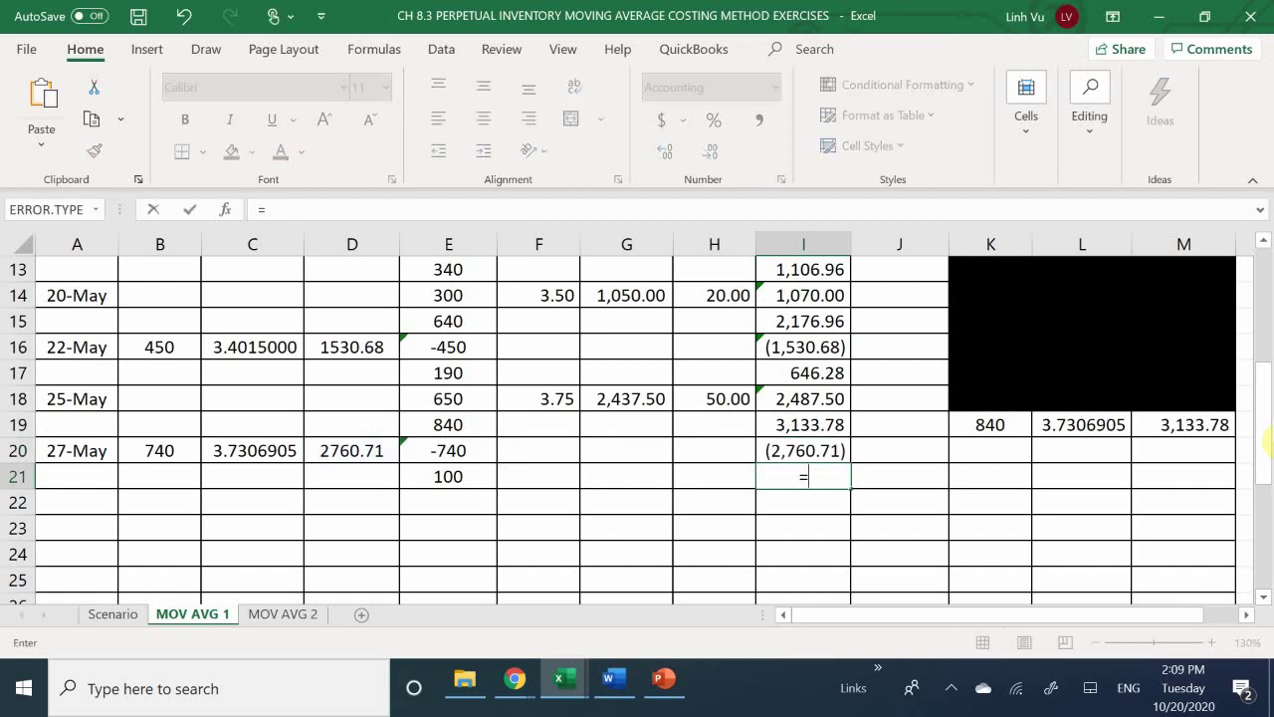
key(Up)
key(Up)
text(+)
key(Up)
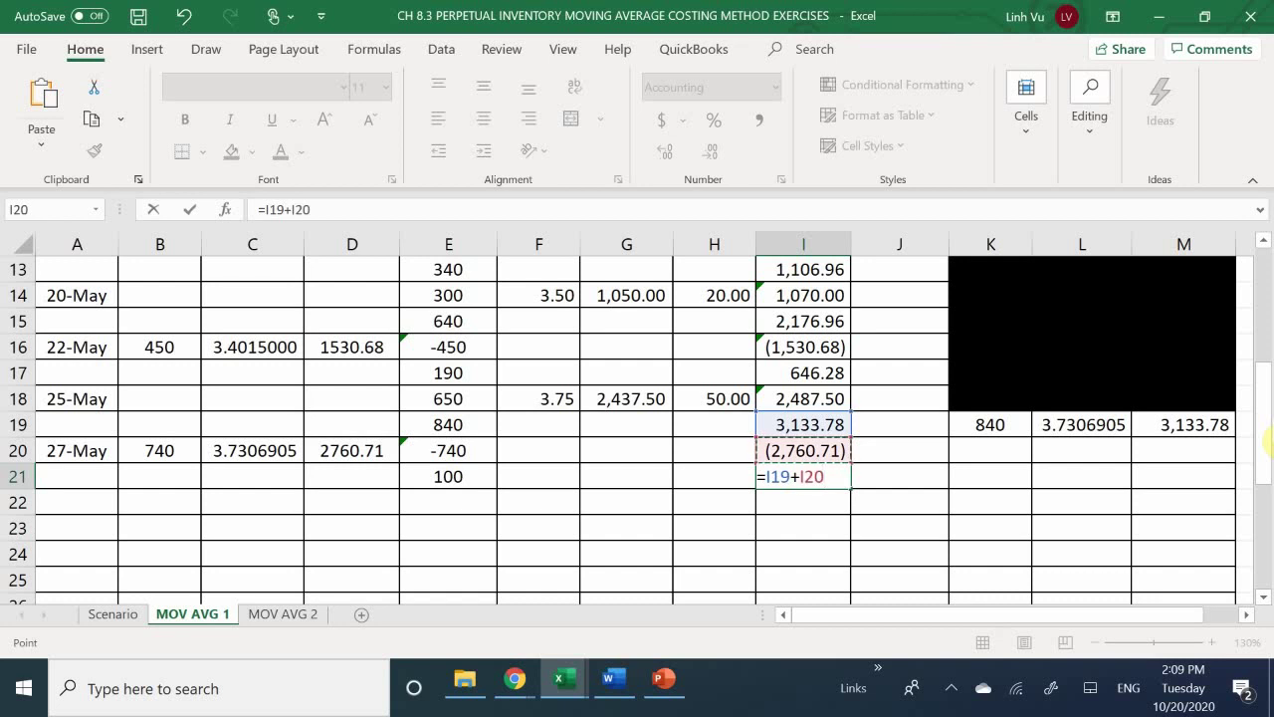
key(Return)
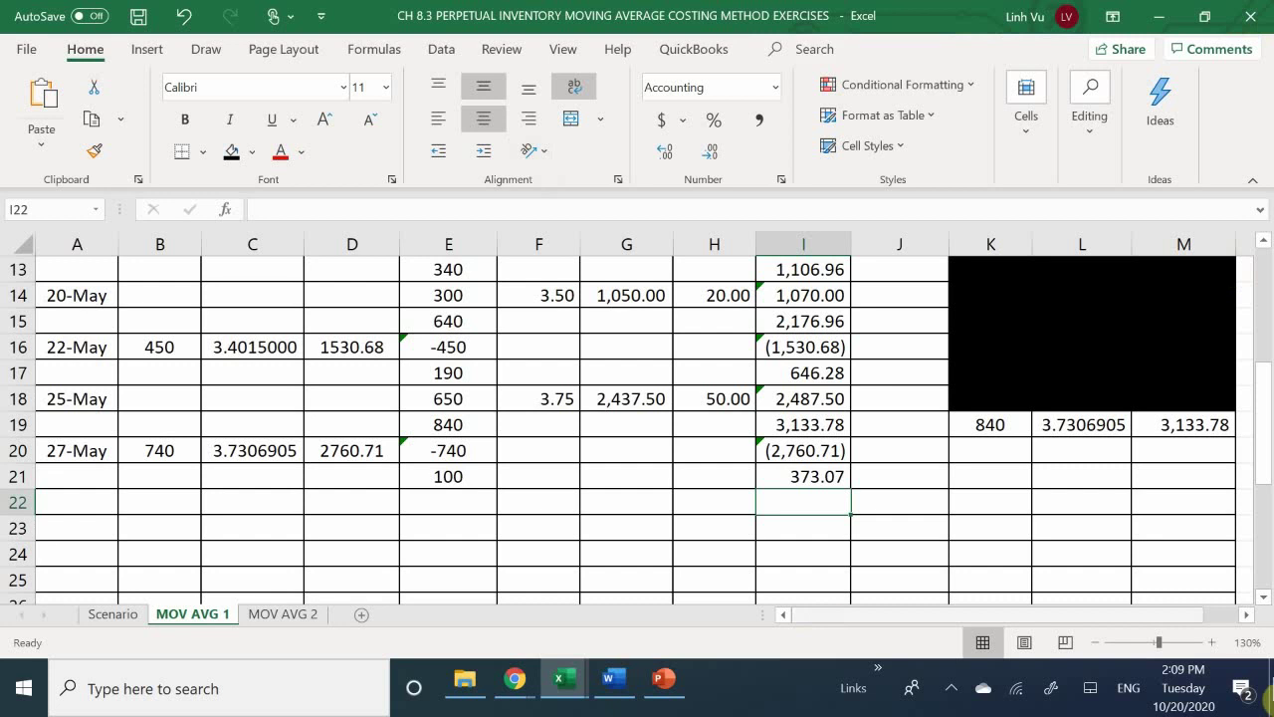
Carry the unit balance after the 27 May sale into K21 with the formula =E21.
click(993, 474)
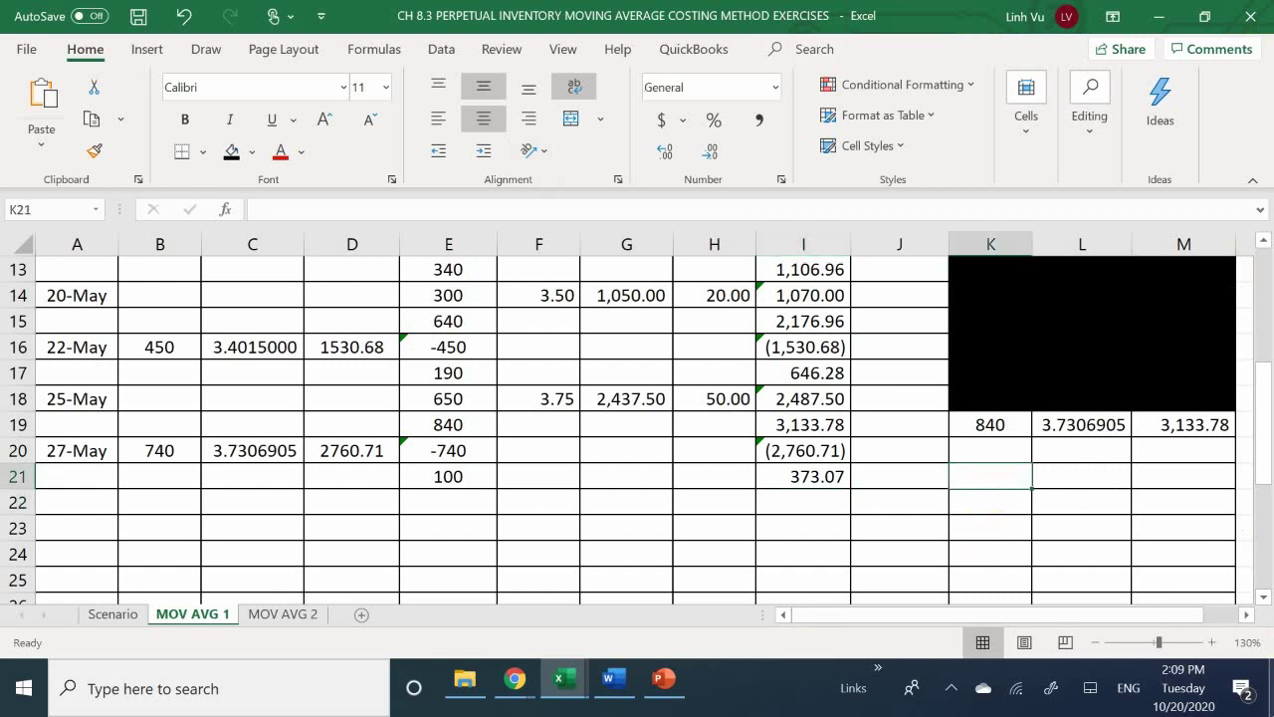
text(=)
key(Left)
key(Left)
key(Left)
key(Left)
key(Left)
key(Left)
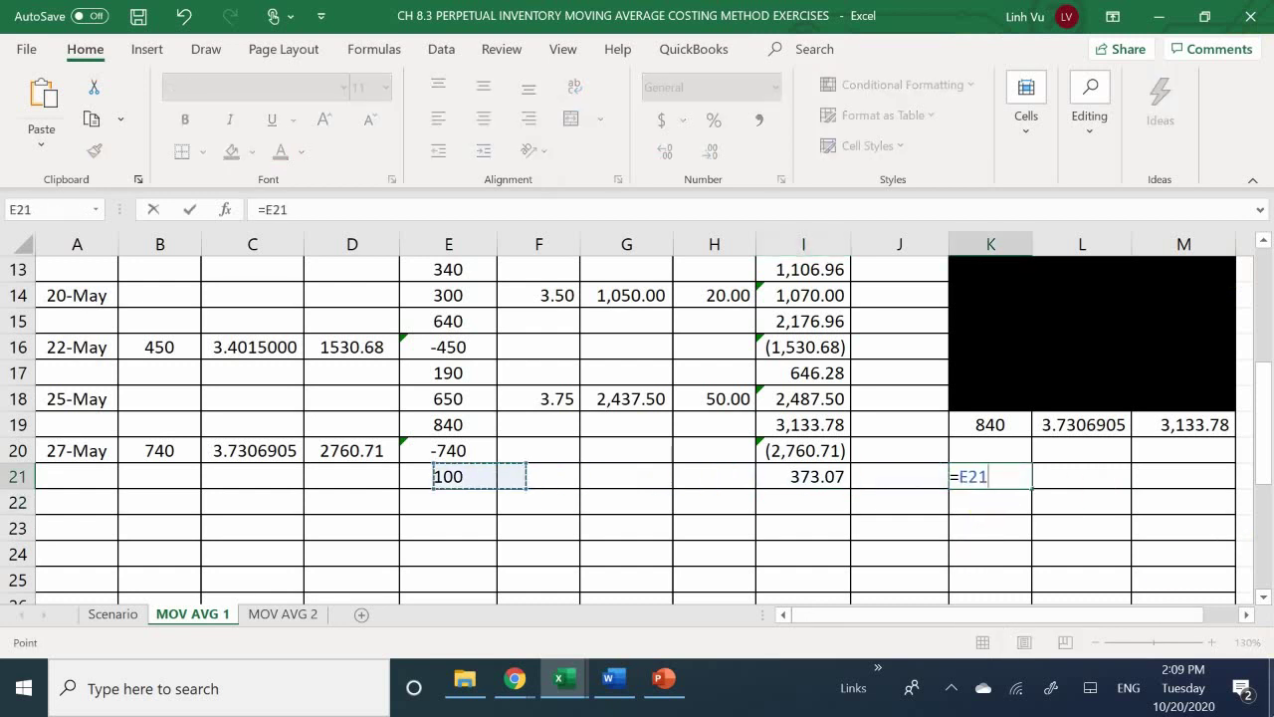
key(Return)
Carry the total inventory cost after the 27 May sale into M21 with the formula =I21.
key(Right)
key(Right)
key(Up)
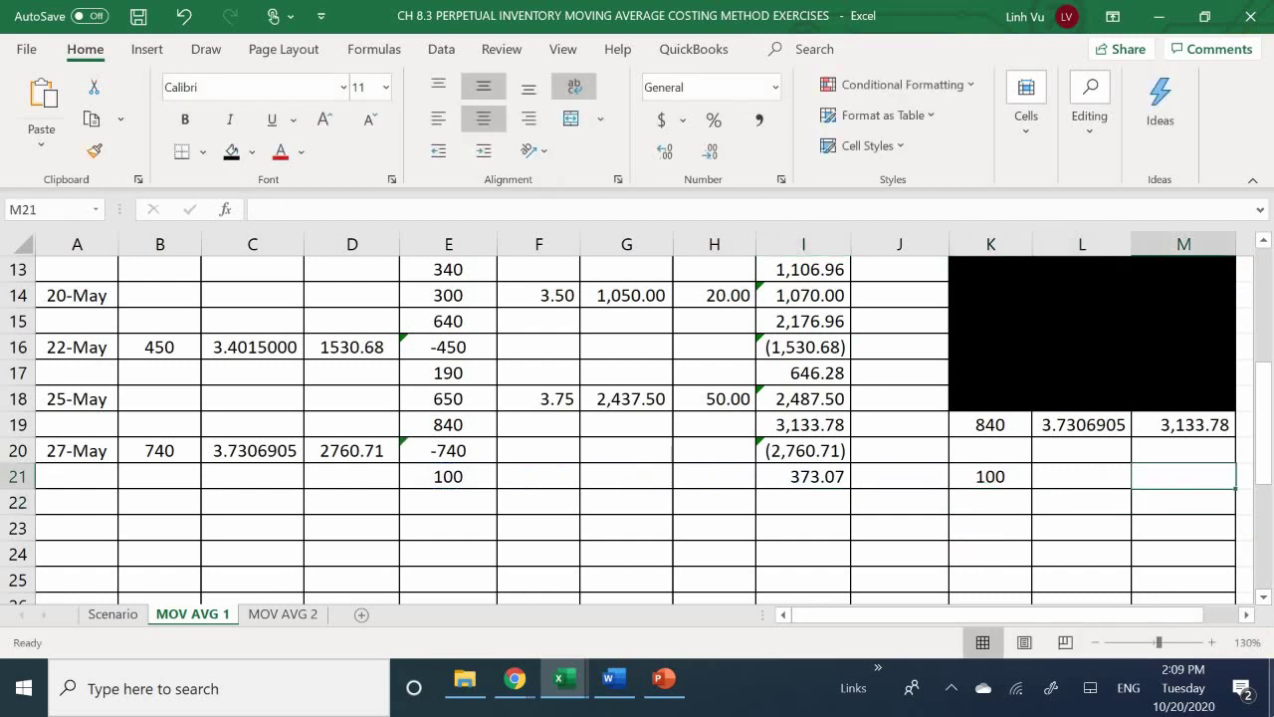
text(=)
key(Left)
key(Left)
key(Left)
key(Left)
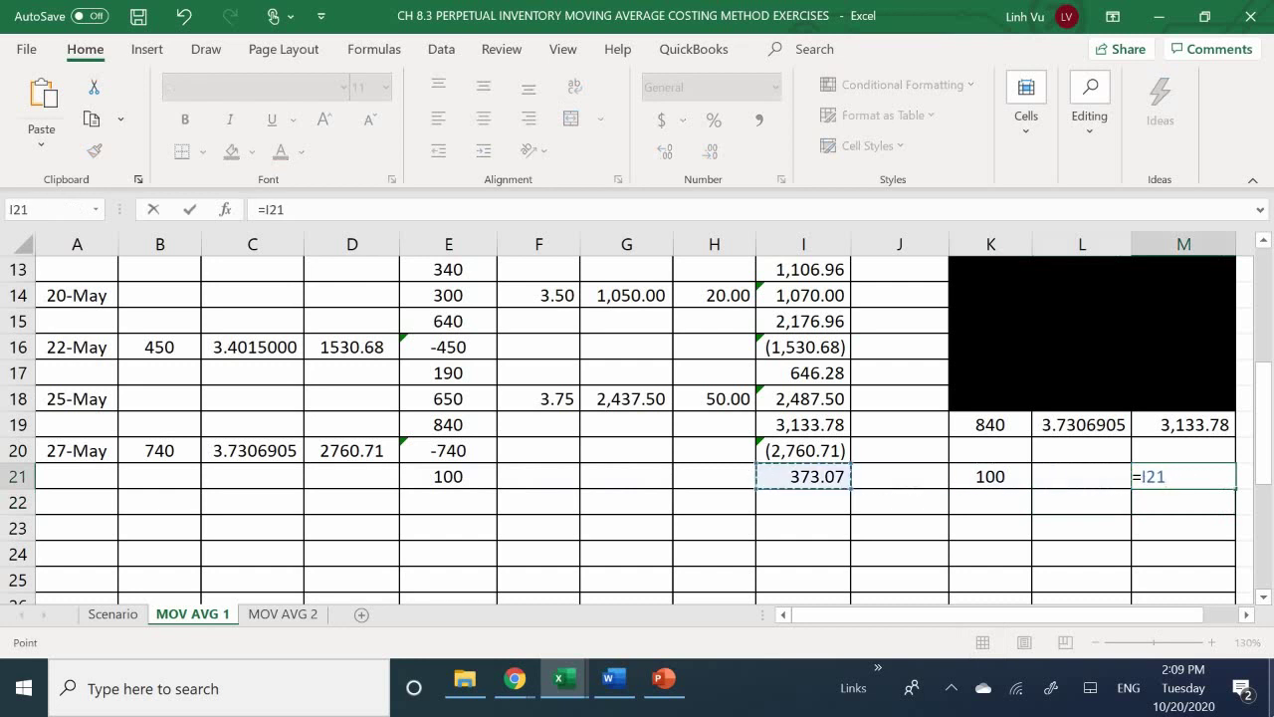
key(Return)
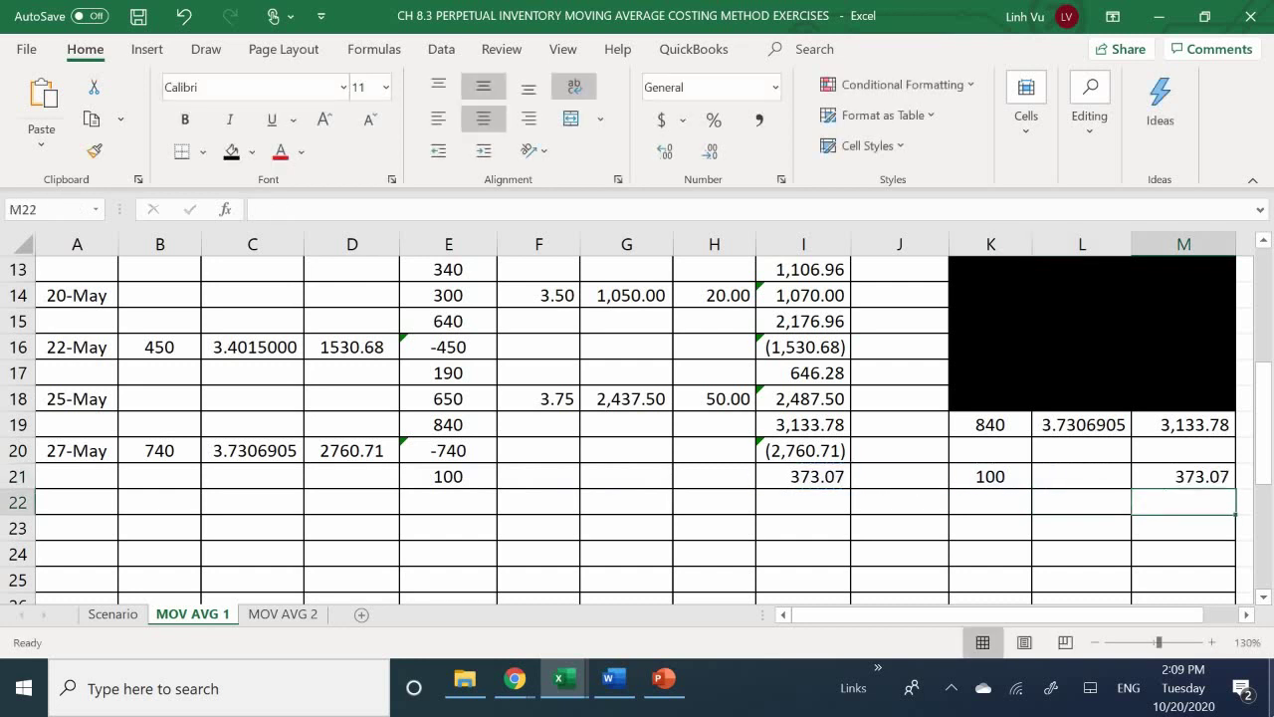
Calculate the new moving average unit cost in L21 with the formula =M21/K21.
key(Left)
key(Up)
text(=)
key(Right)
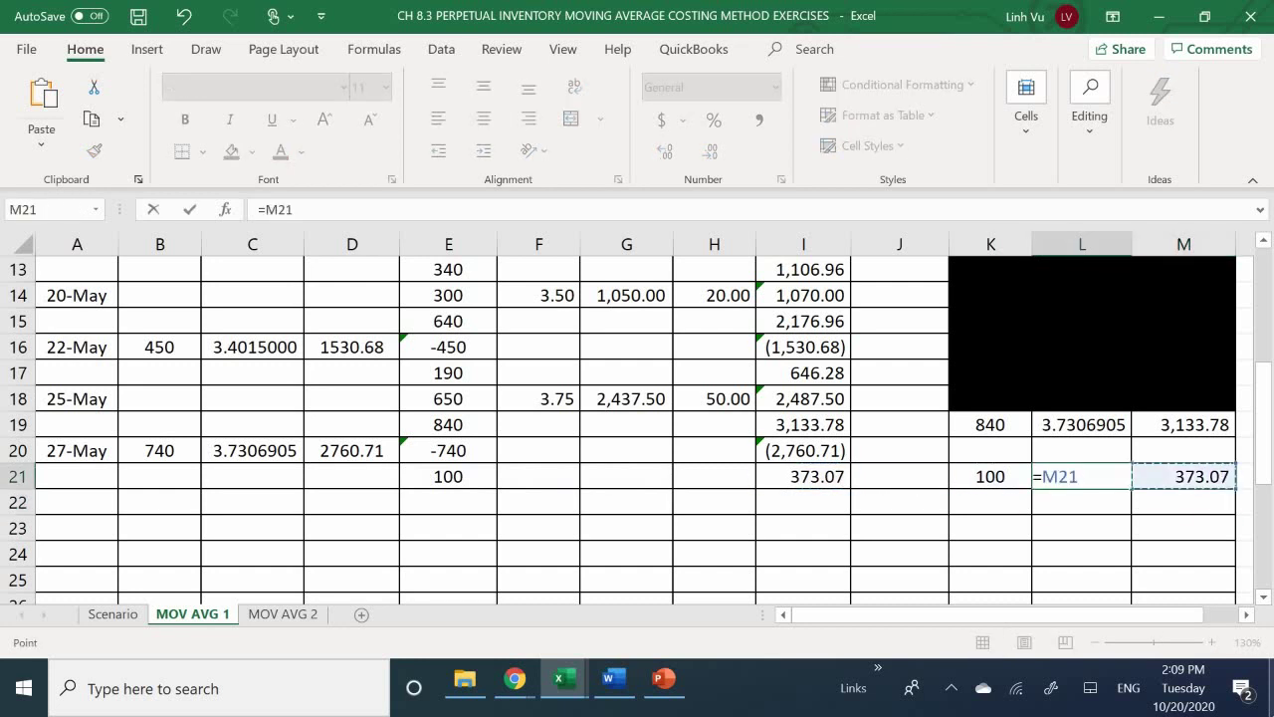
text(/)
key(Left)
key(Left)
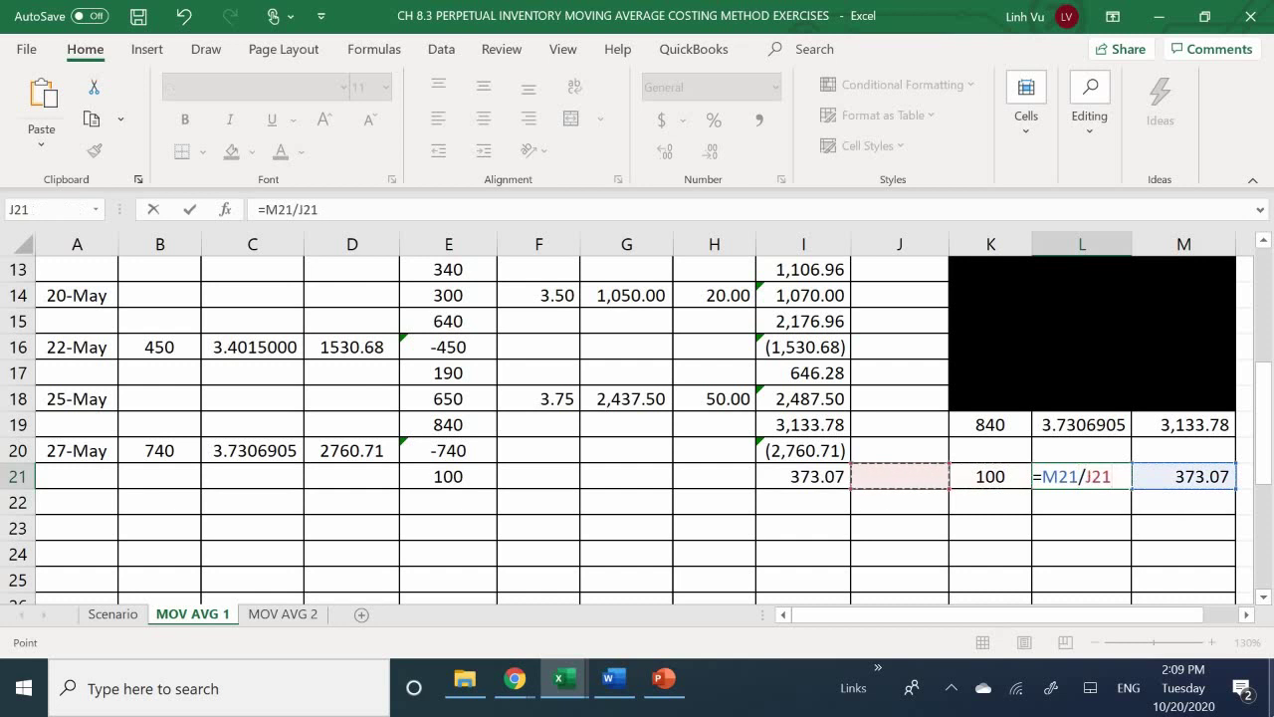
key(Right)
key(Return)
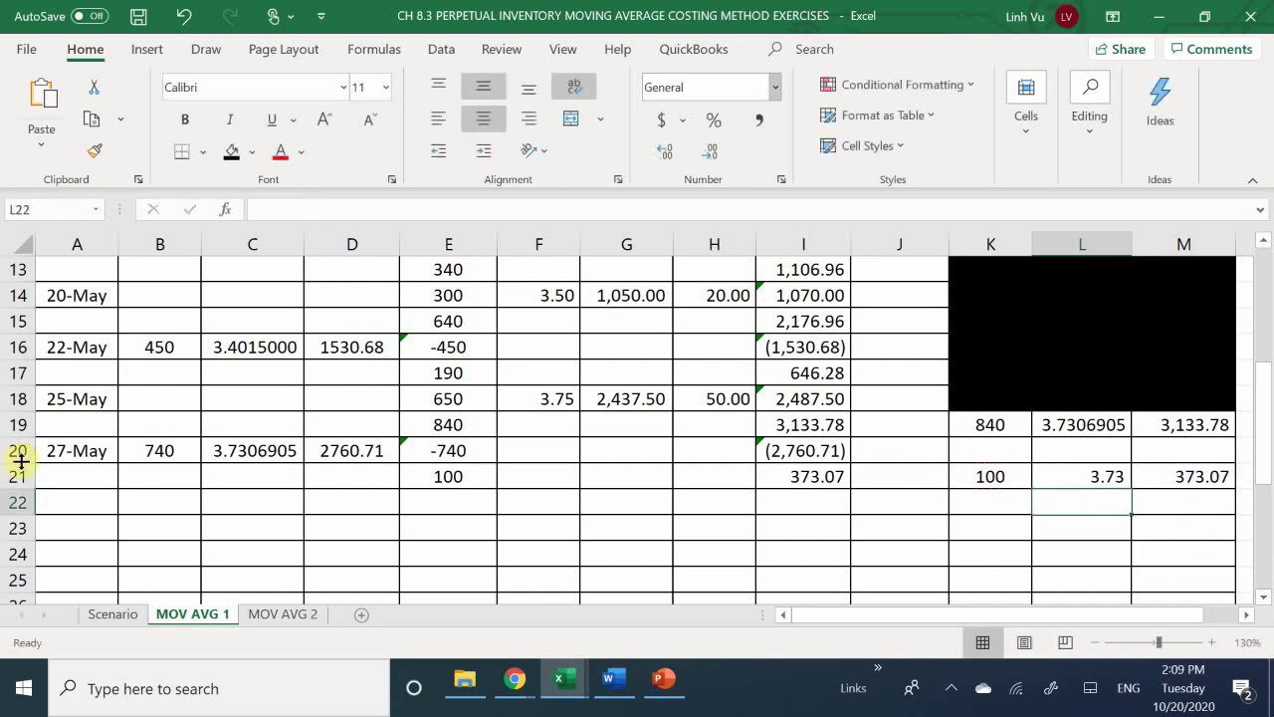
Increase the decimals of the average unit cost in L21 to seven places.
click(1074, 484)
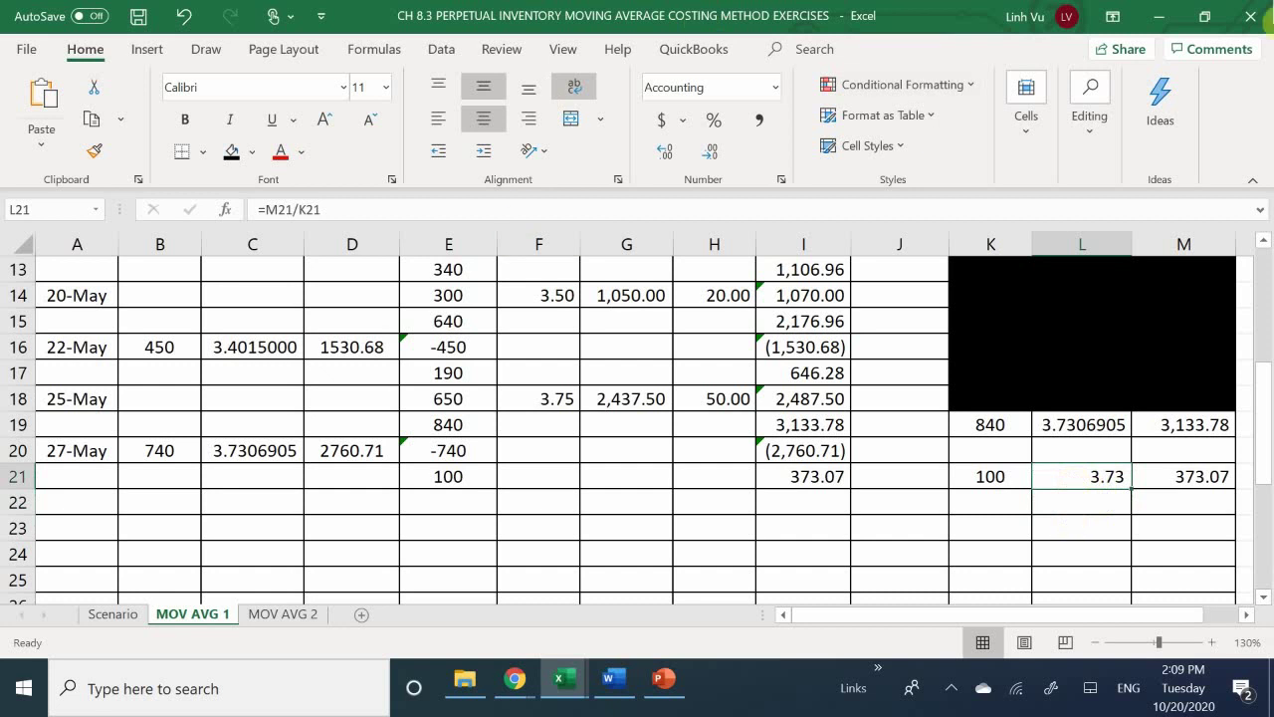
click(664, 153)
click(665, 153)
click(665, 152)
click(665, 152)
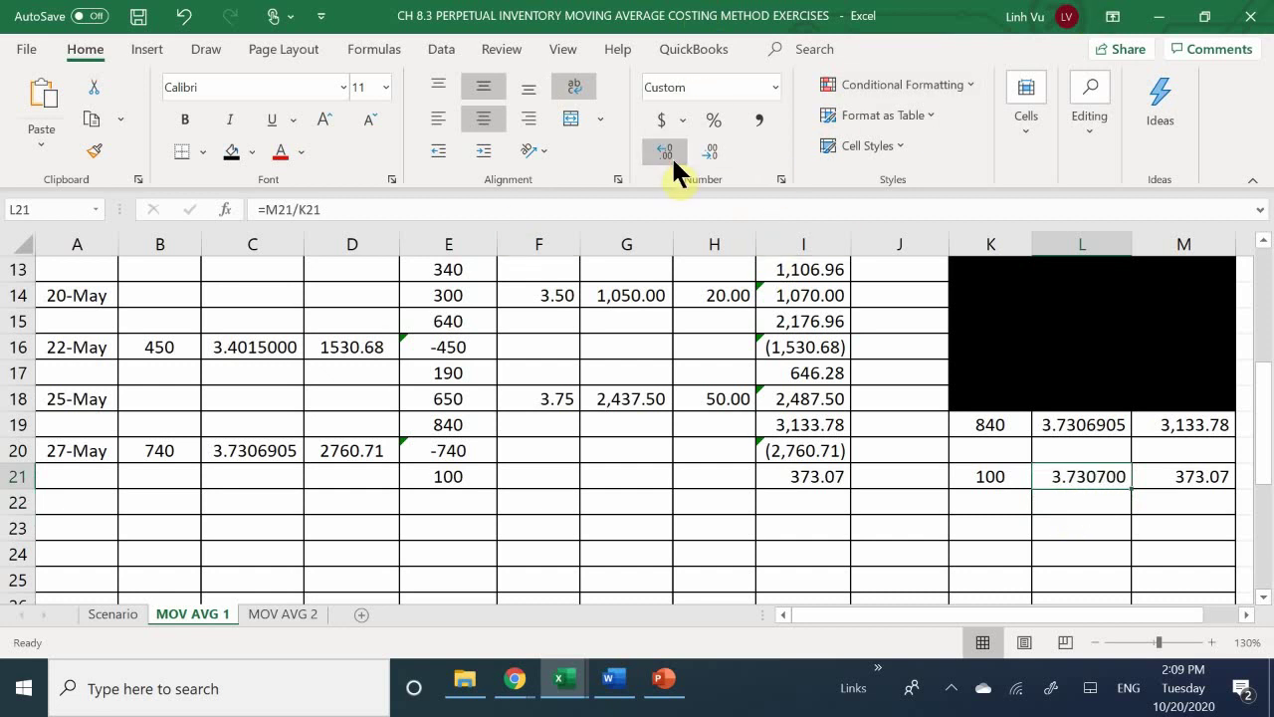
click(671, 155)
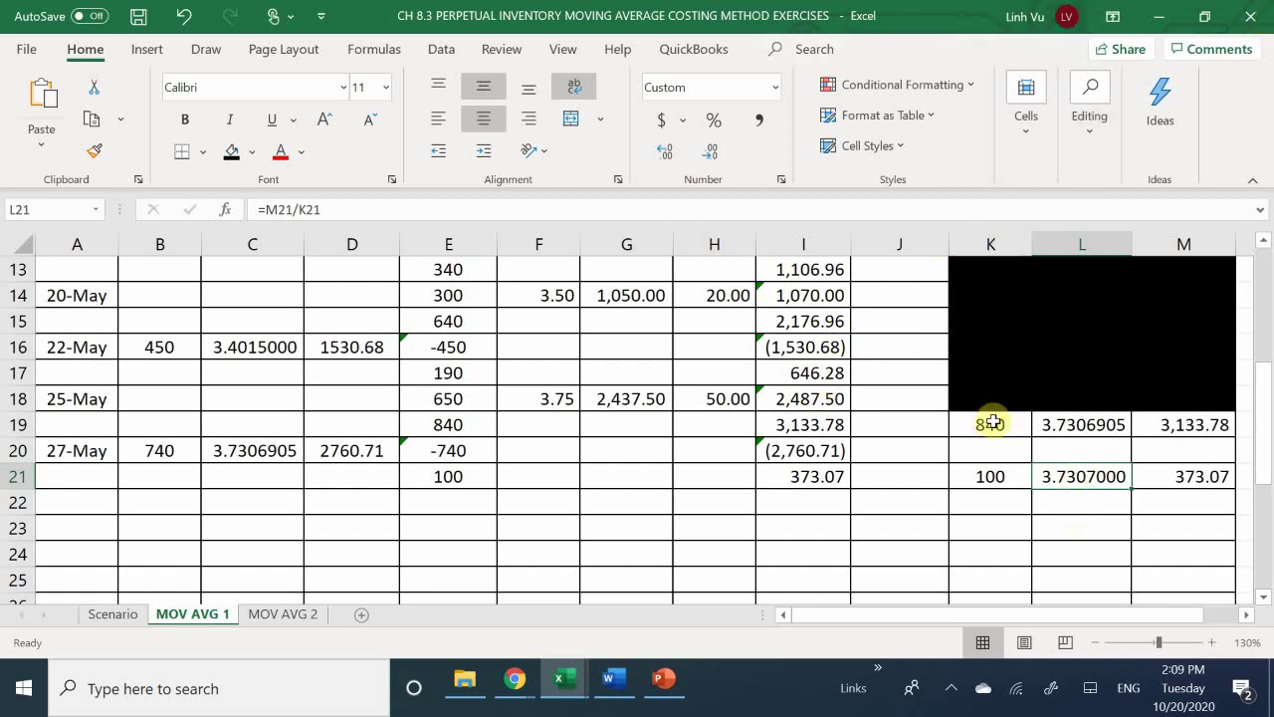
Black out the superseded balance cells K19:M20 with a black fill.
click(1023, 429)
mouse_move(1023, 429)
mouse_down()
mouse_move(1175, 421)
mouse_move(1181, 447)
mouse_up()
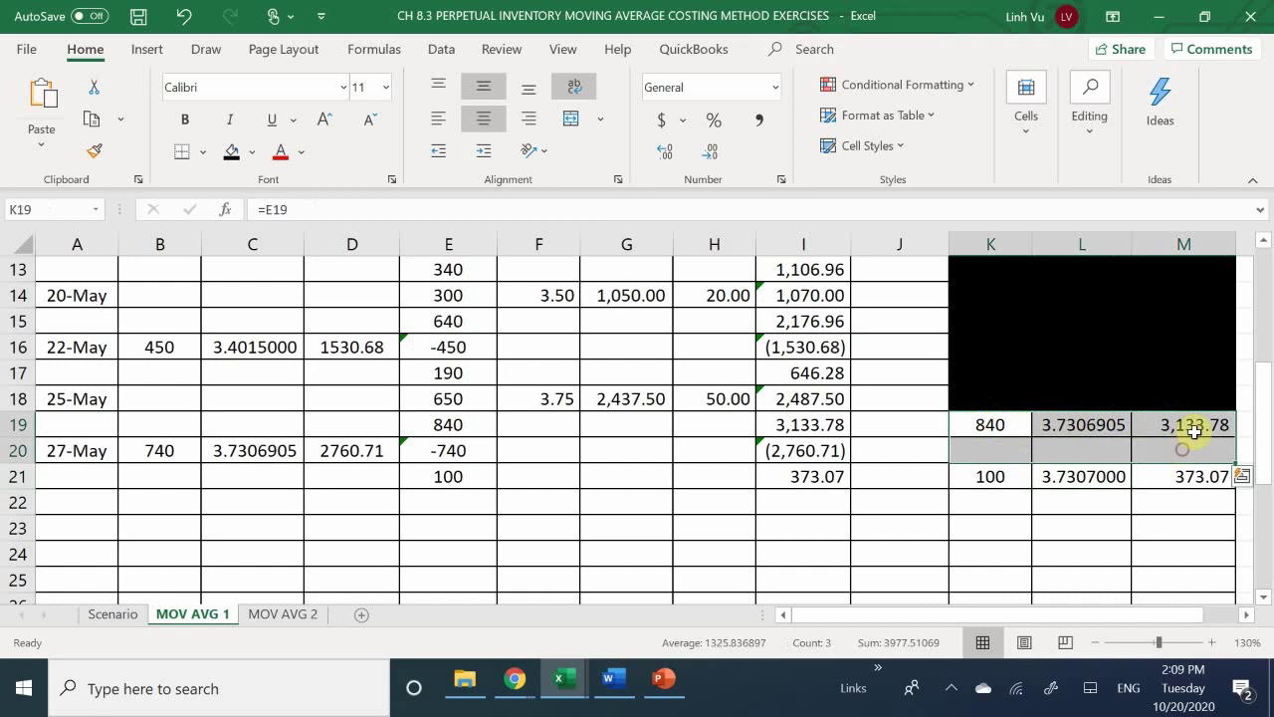
click(230, 156)
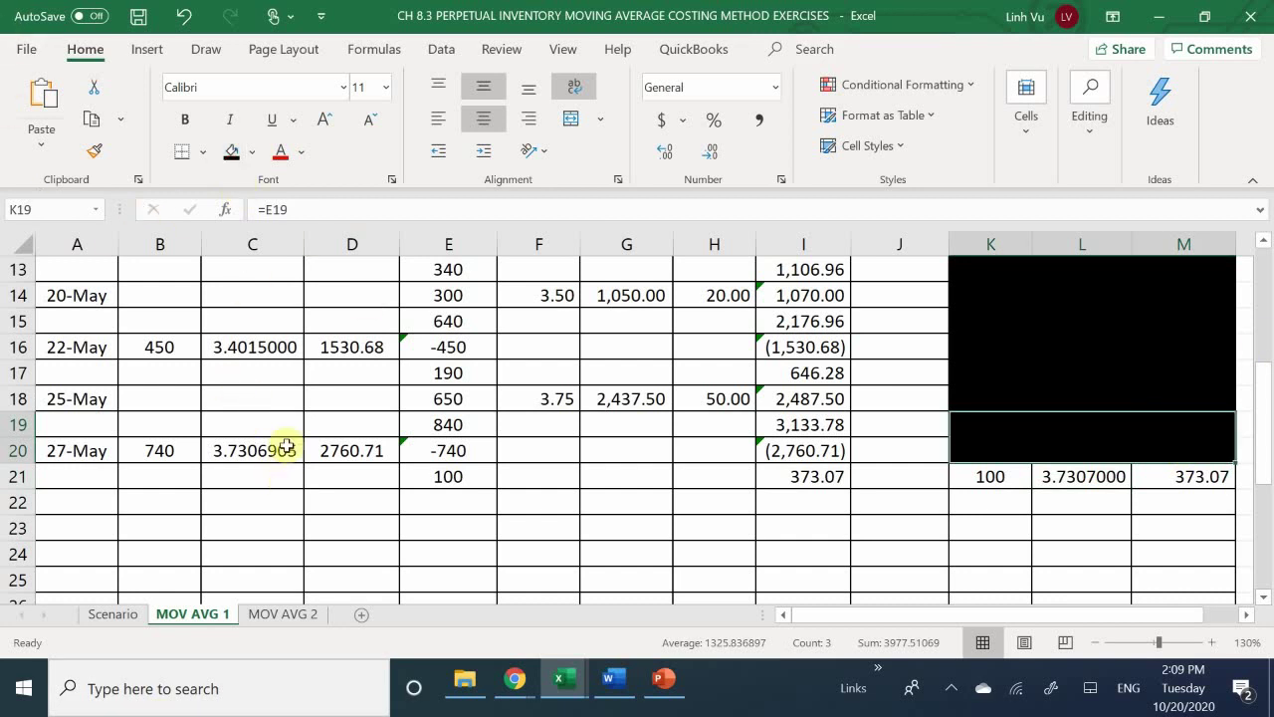
Check the 31 May units on hand in the Scenario sheet against the ending balance in MOV AVG 1.
click(111, 615)
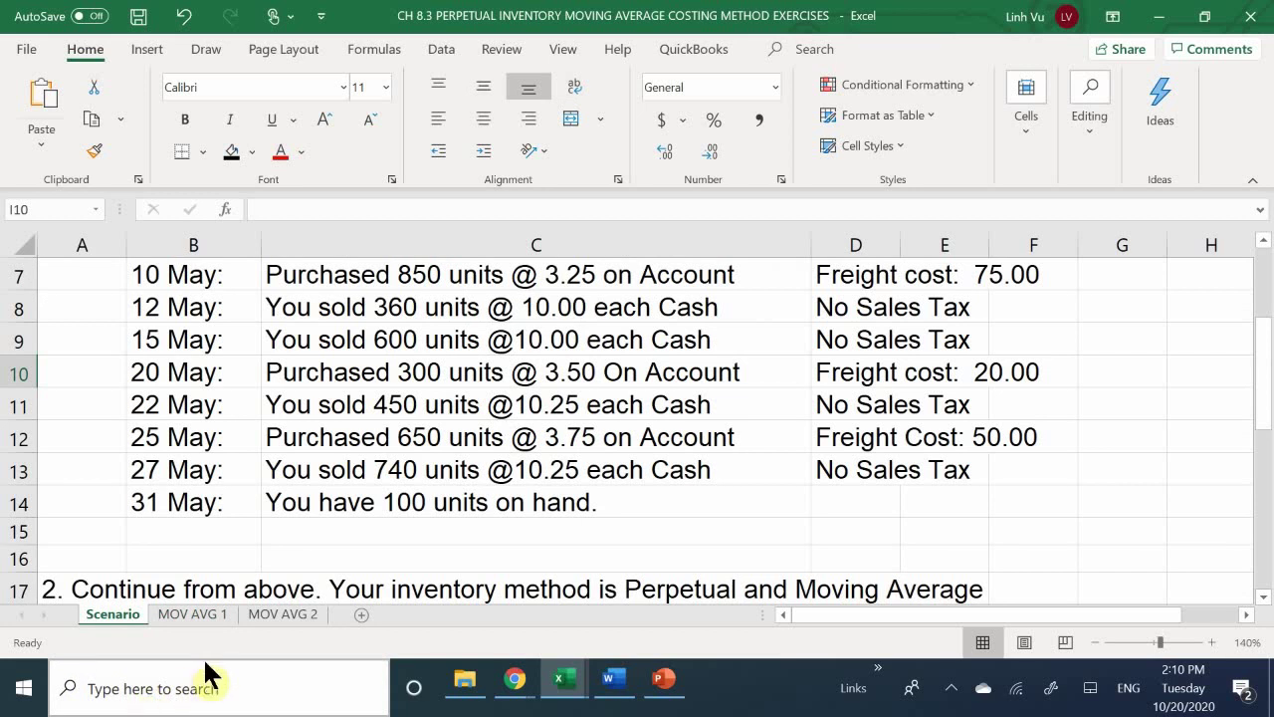
click(182, 615)
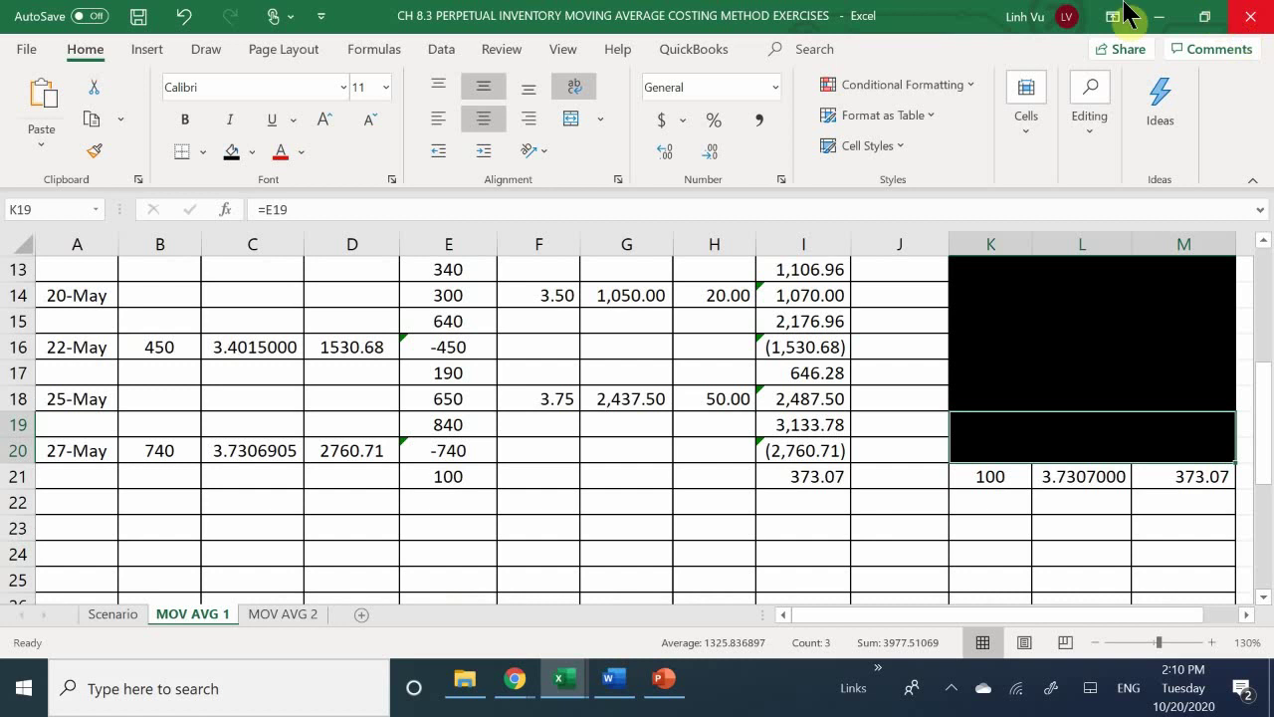
click(228, 516)
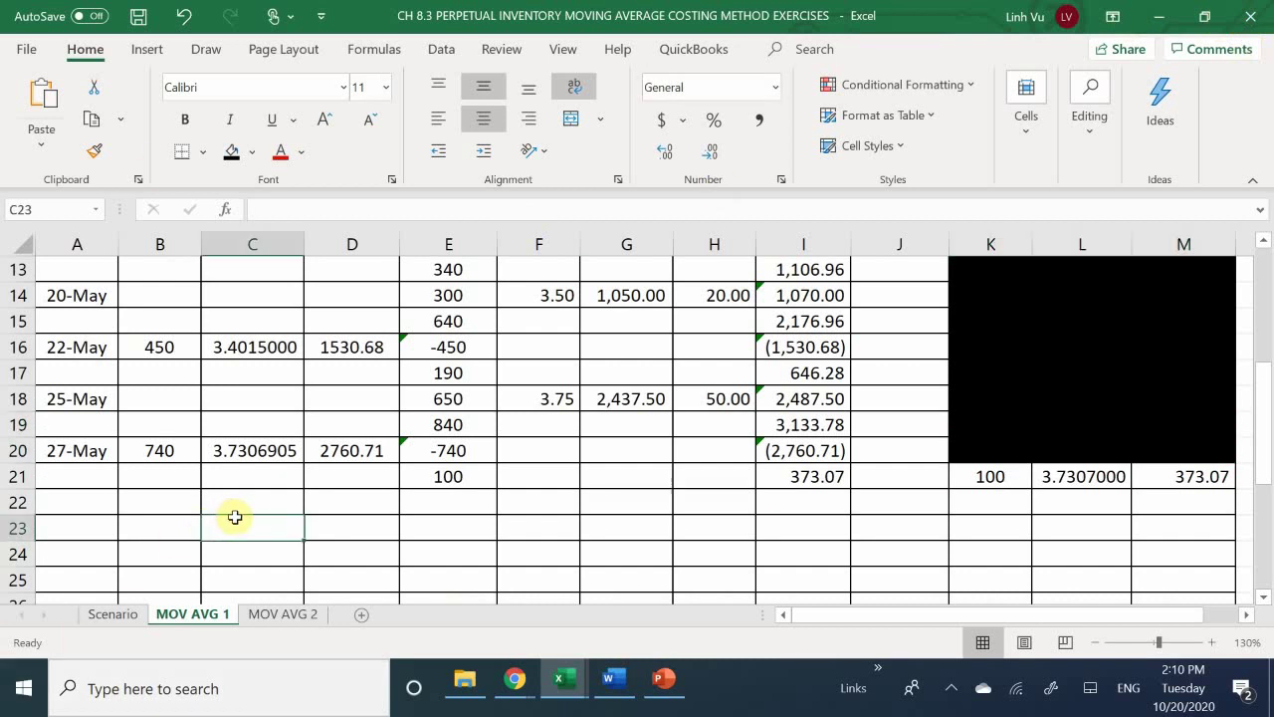
Review the May table in MOV AVG 1 and read the exercise 2 opening balance and June transactions in the Scenario sheet.
scroll(228, 515, up, 4)
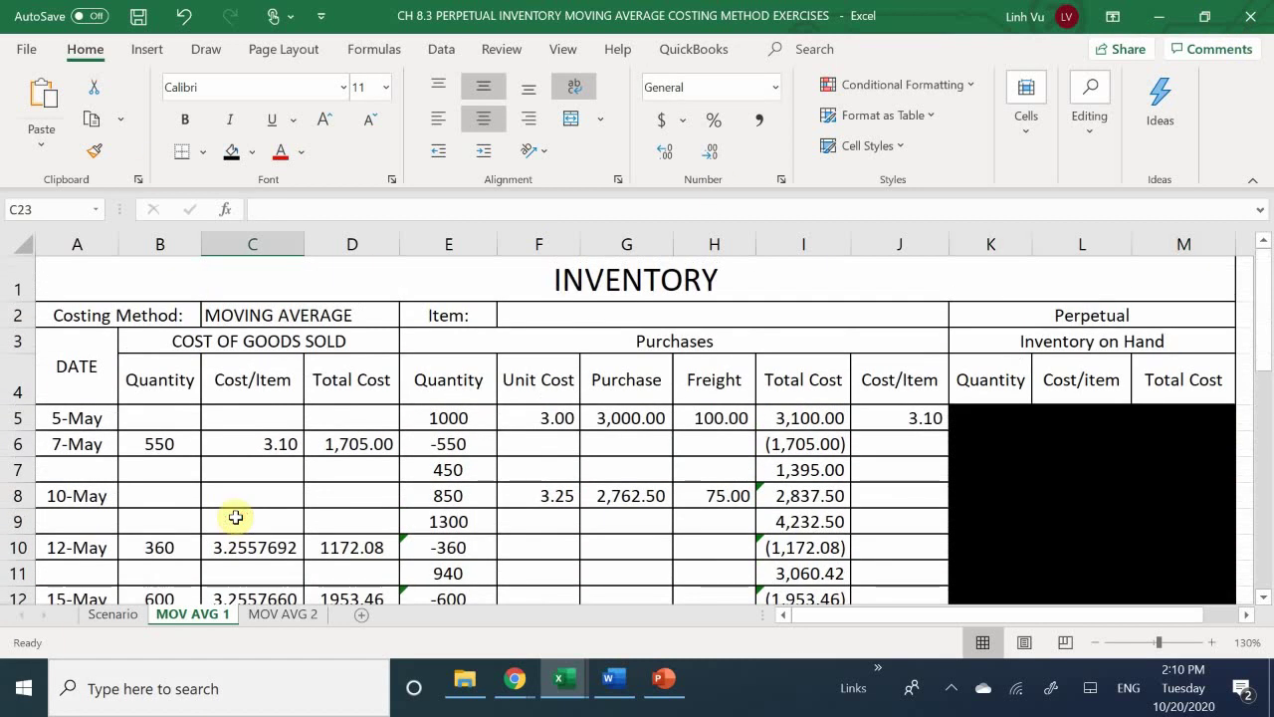
scroll(240, 516, down, 4)
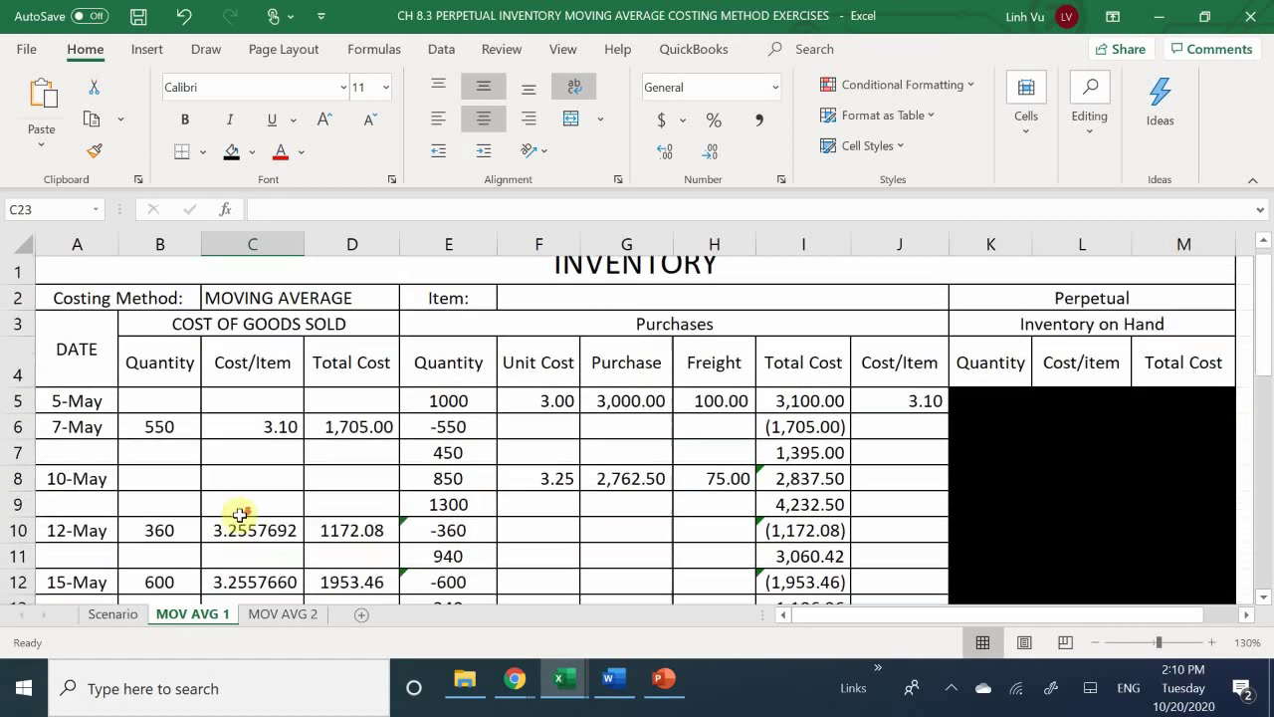
scroll(245, 510, down, 2)
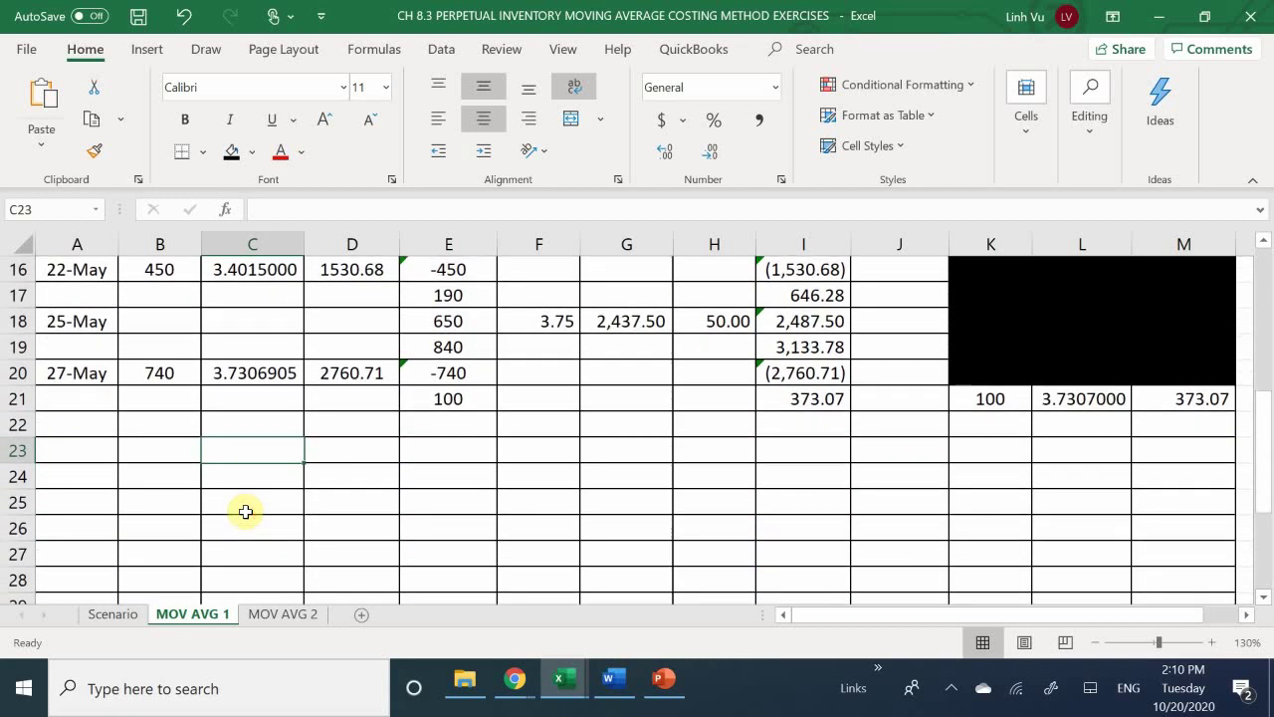
scroll(245, 511, up, 1)
scroll(246, 512, up, 1)
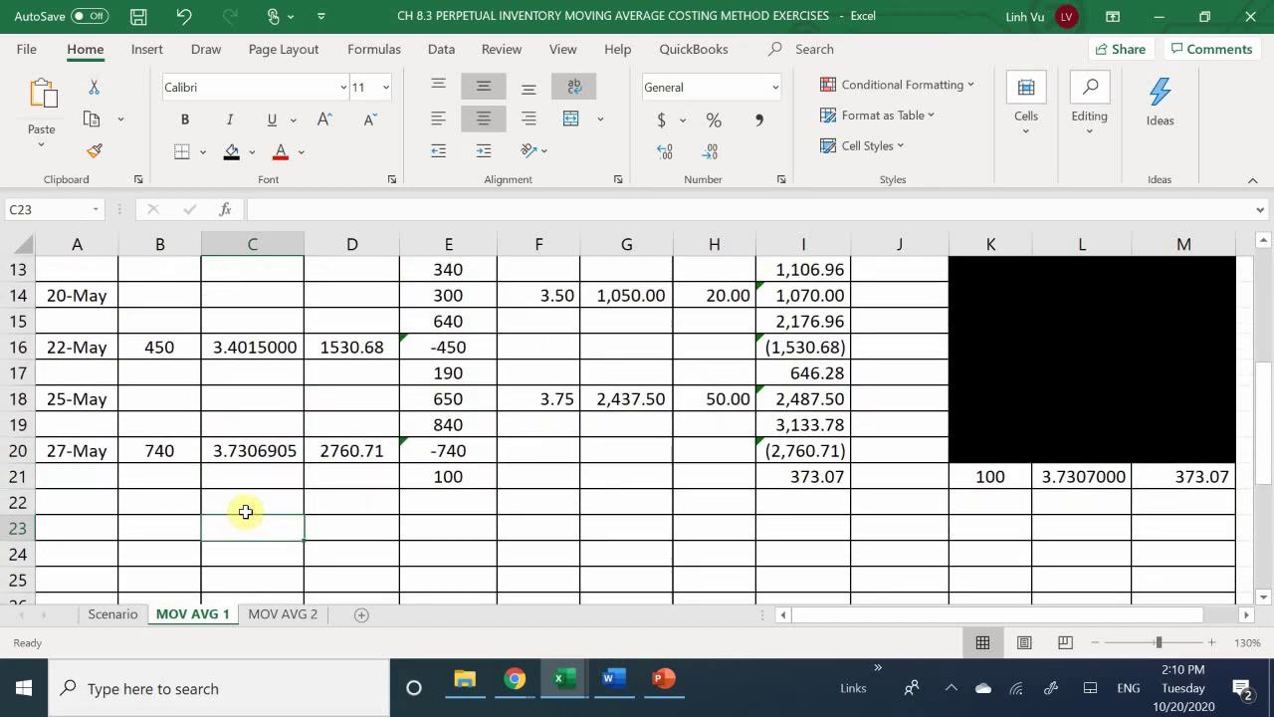
click(116, 611)
scroll(213, 471, down, 2)
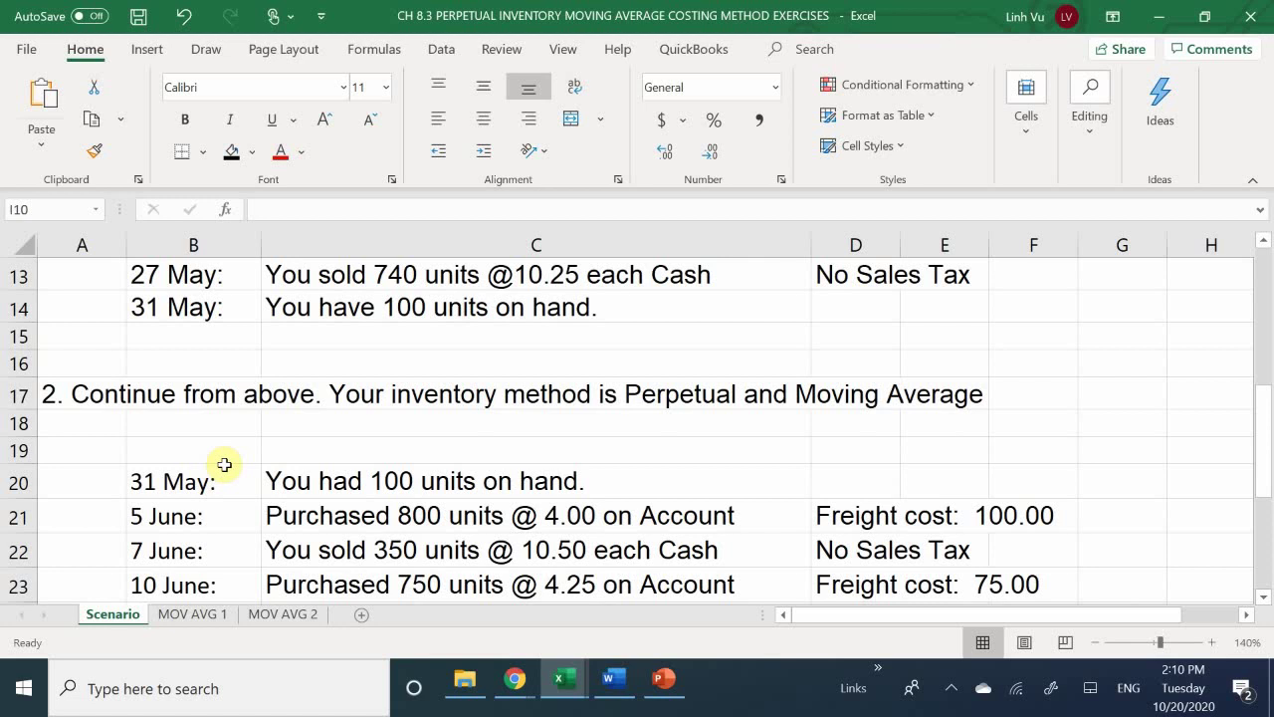
scroll(225, 465, down, 1)
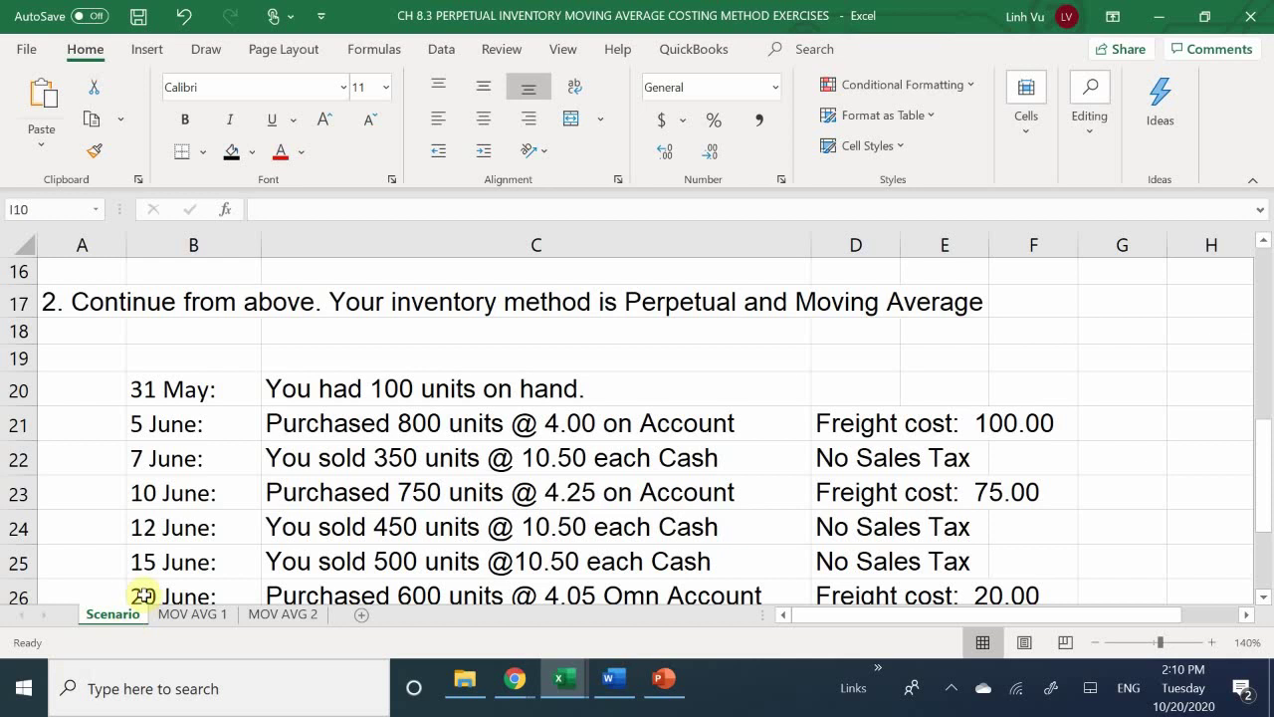
click(216, 615)
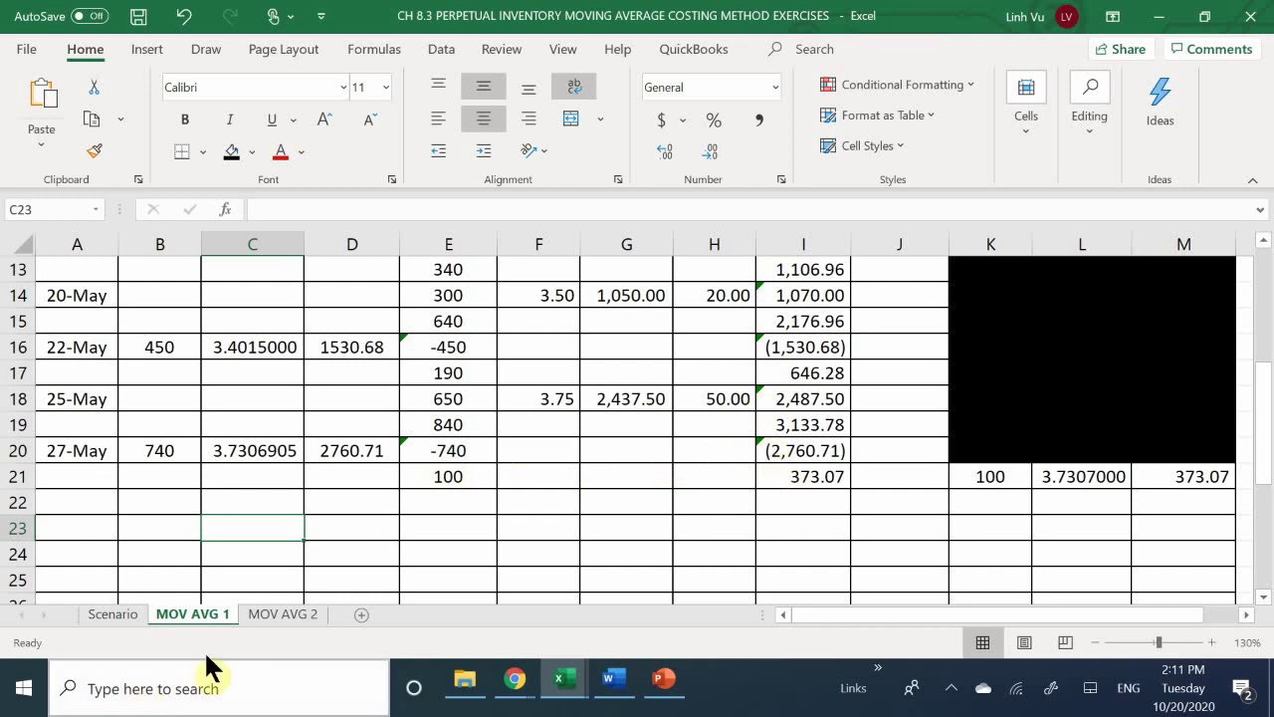
Enter the date 5/31 in A5, the first row of the inventory table on the MOV AVG 2 sheet.
click(283, 614)
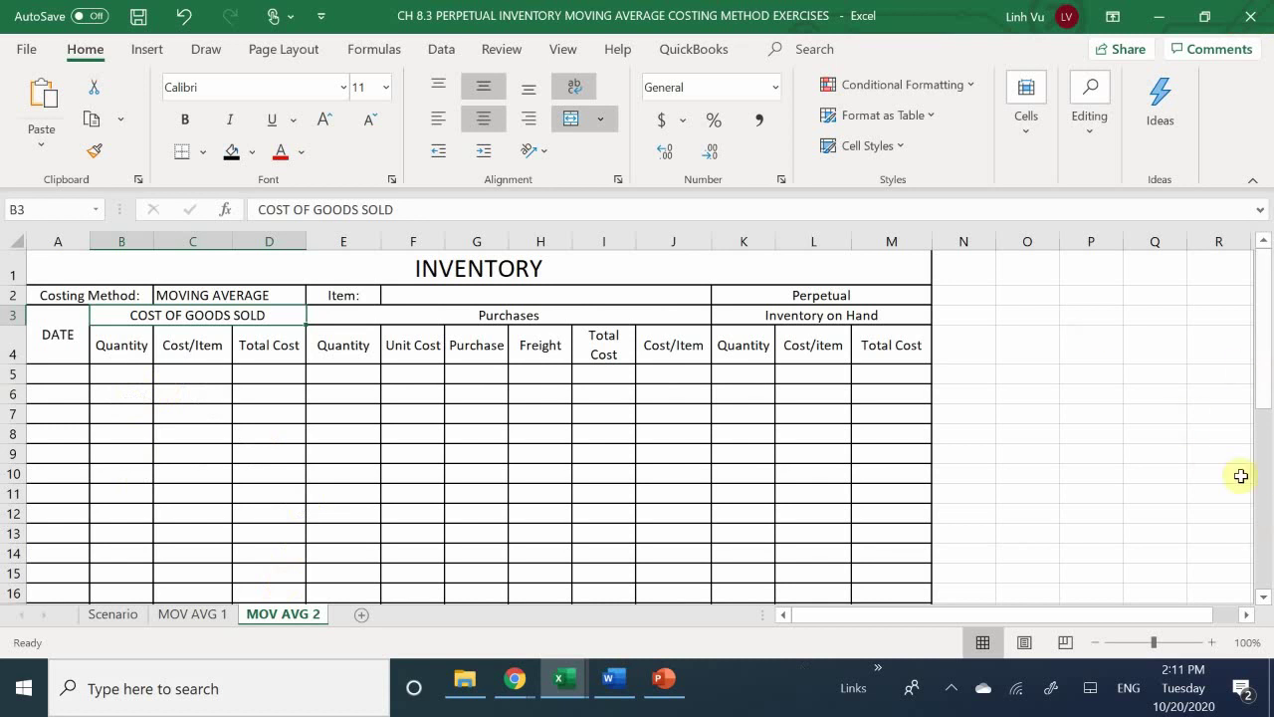
click(1210, 642)
click(1210, 642)
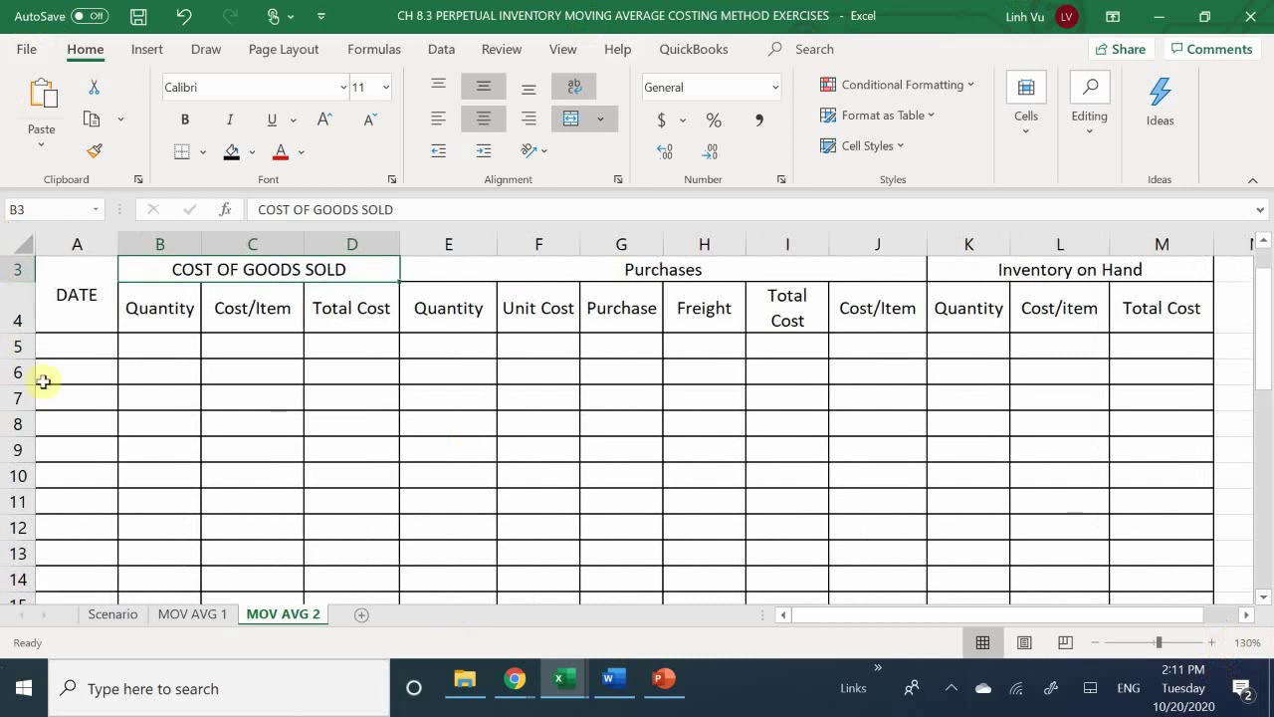
click(62, 347)
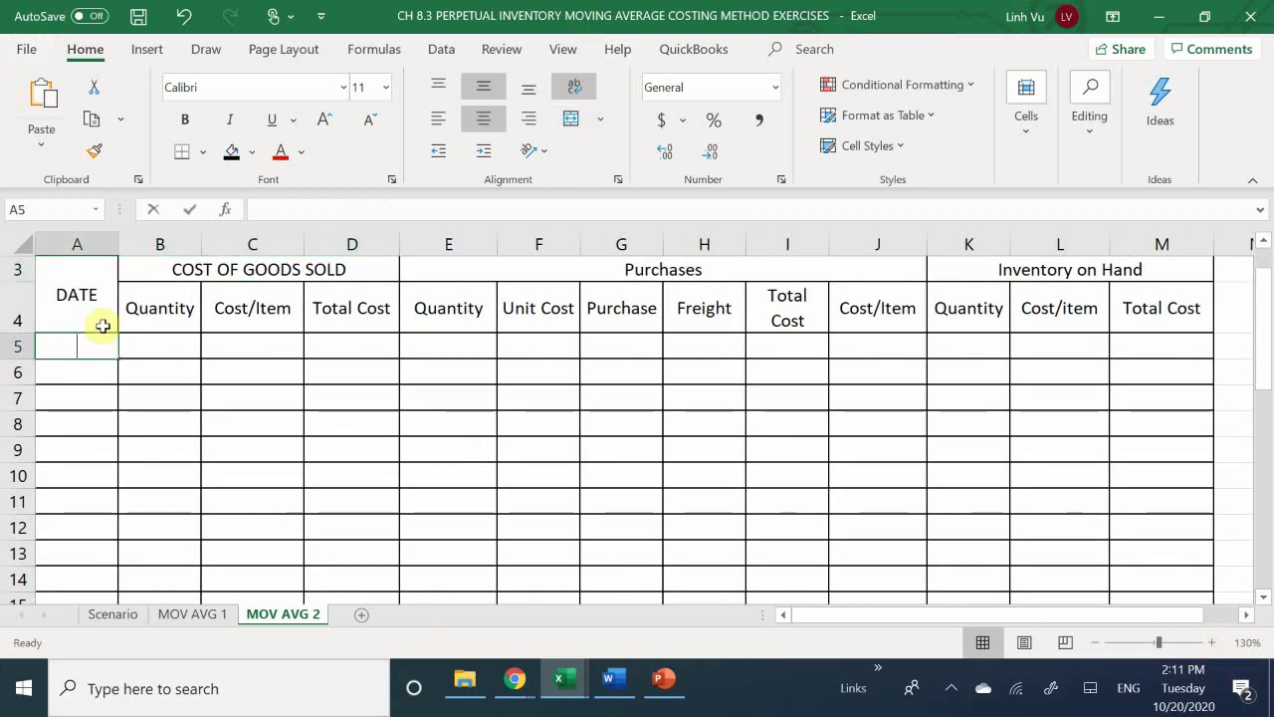
text(5/31)
key(Return)
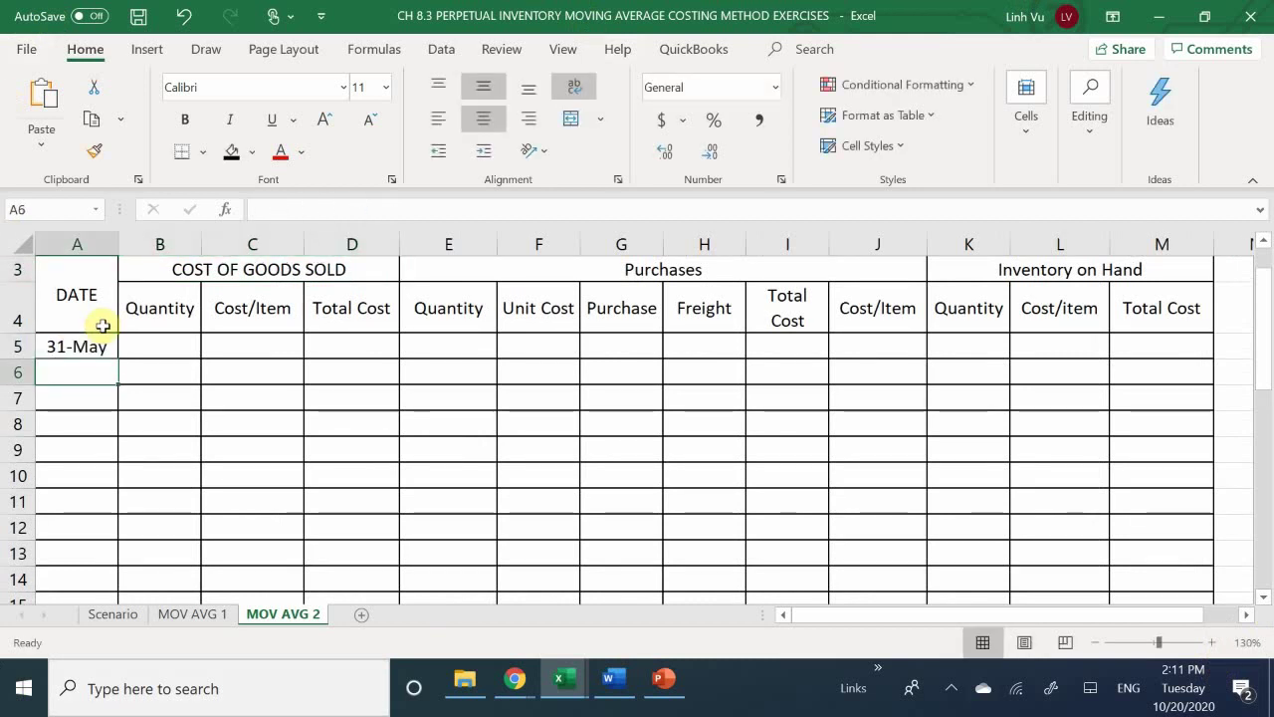
Move the cell selection across row 6 toward the Inventory on Hand columns.
key(Right)
key(Right)
key(Right)
key(Right)
key(Right)
key(Right)
key(Right)
key(Right)
key(Right)
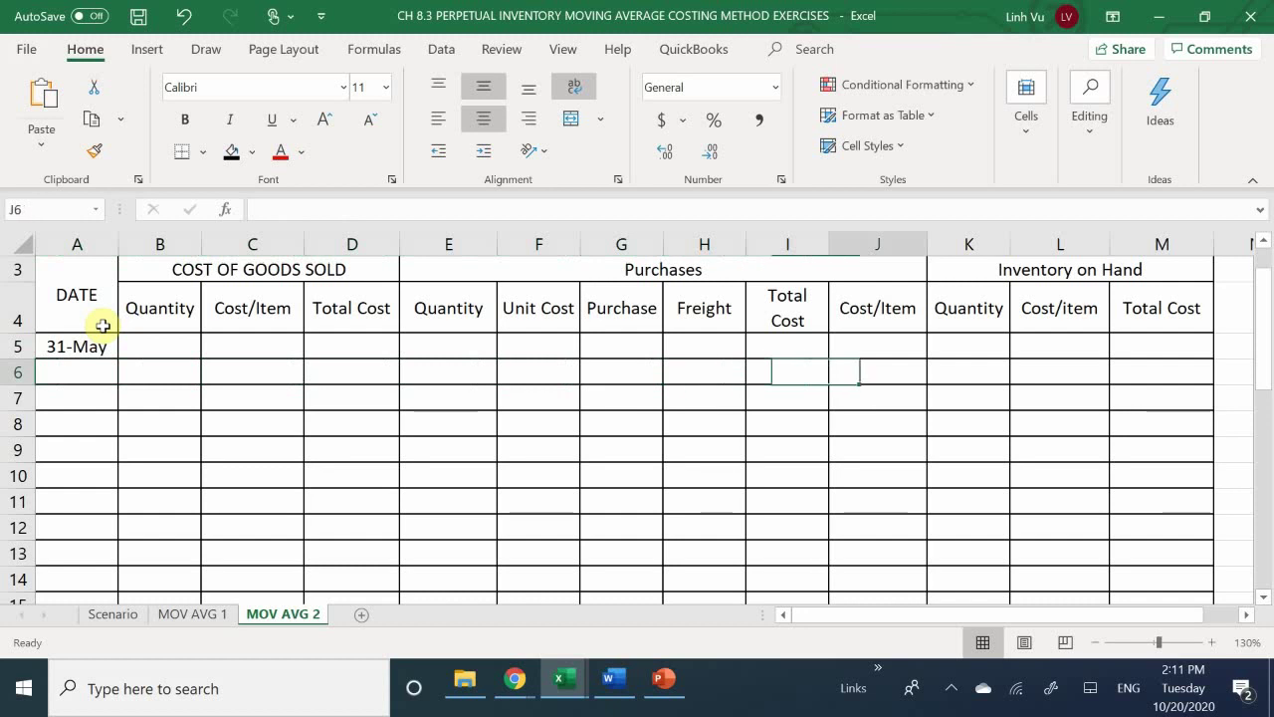
Enter the 31-May inventory on hand as quantity 100 in K5 and total cost 373.07 in M5.
key(Up)
key(Right)
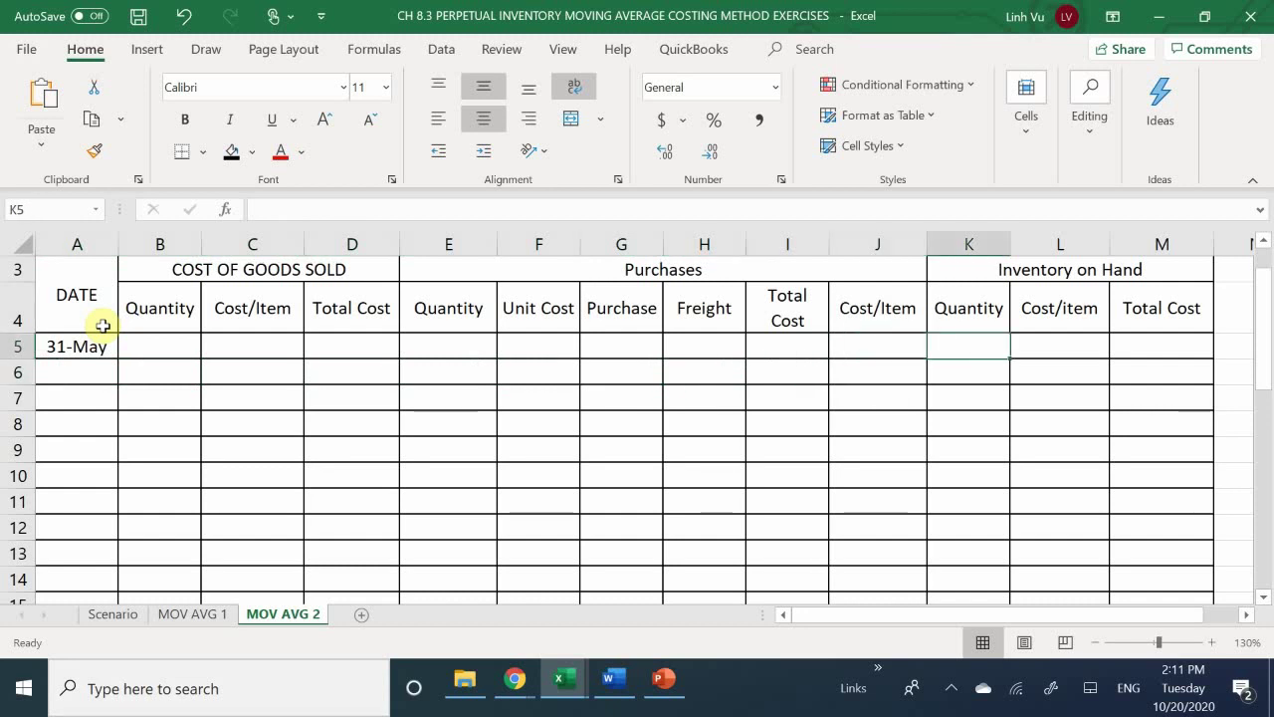
text(100)
key(Return)
key(Up)
key(Right)
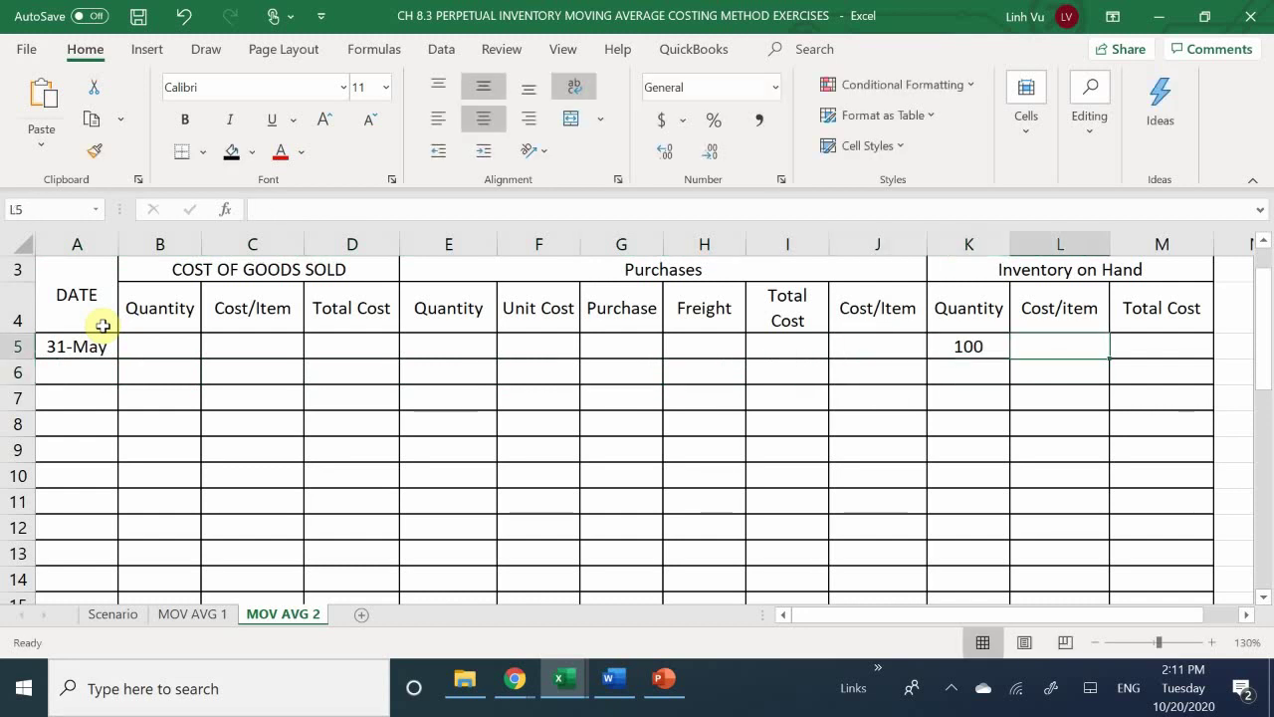
key(Right)
text(3)
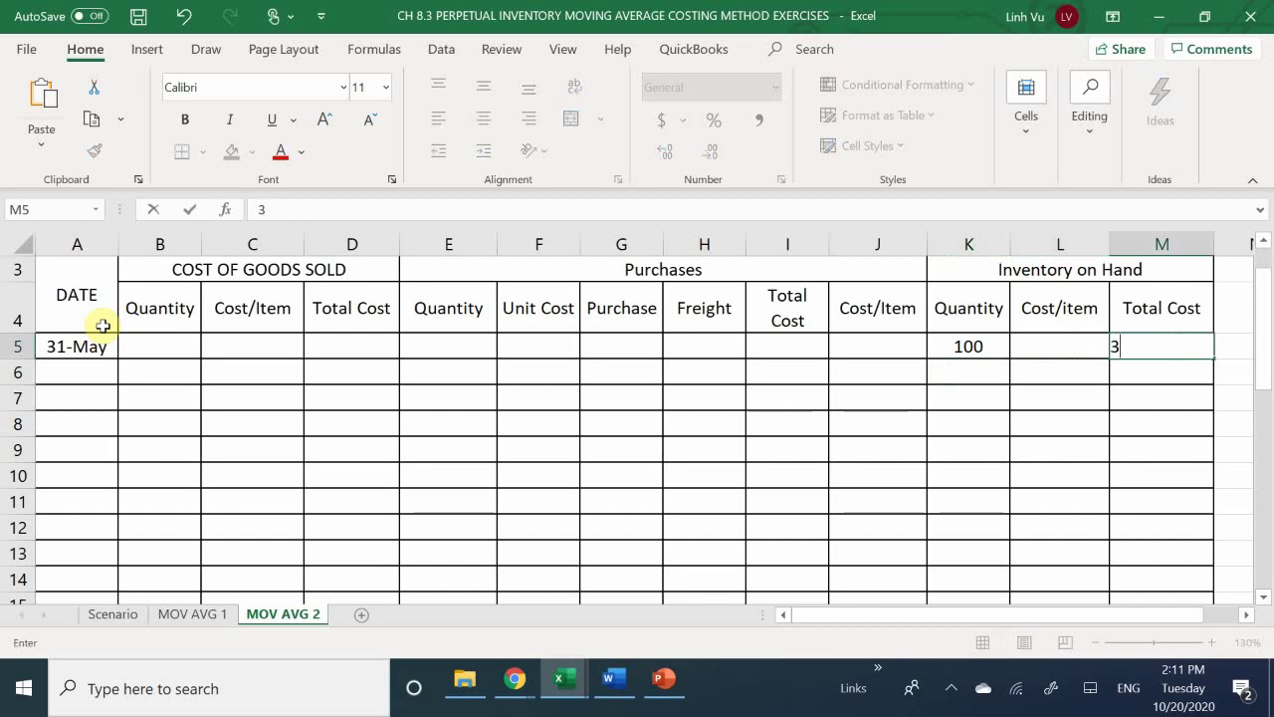
key(Return)
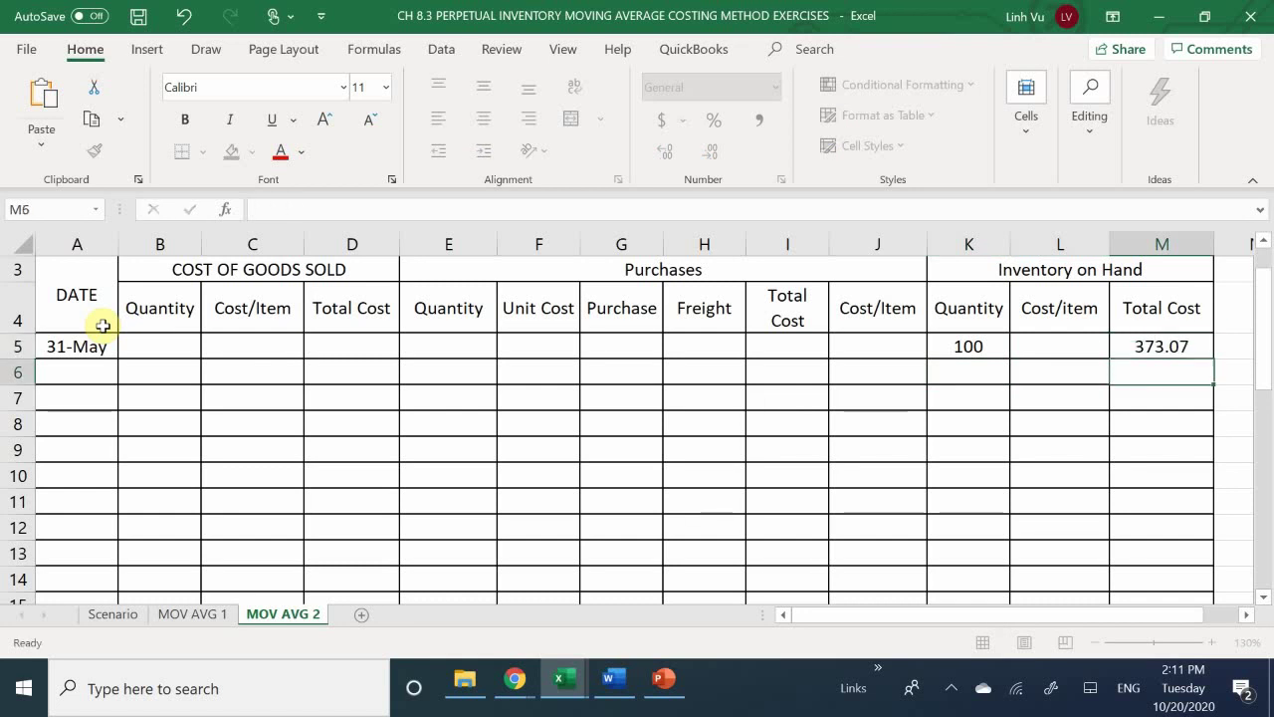
Calculate the 31-May inventory cost per item in L5 as total cost M5 divided by quantity K5.
key(Left)
key(Up)
text(=)
key(Right)
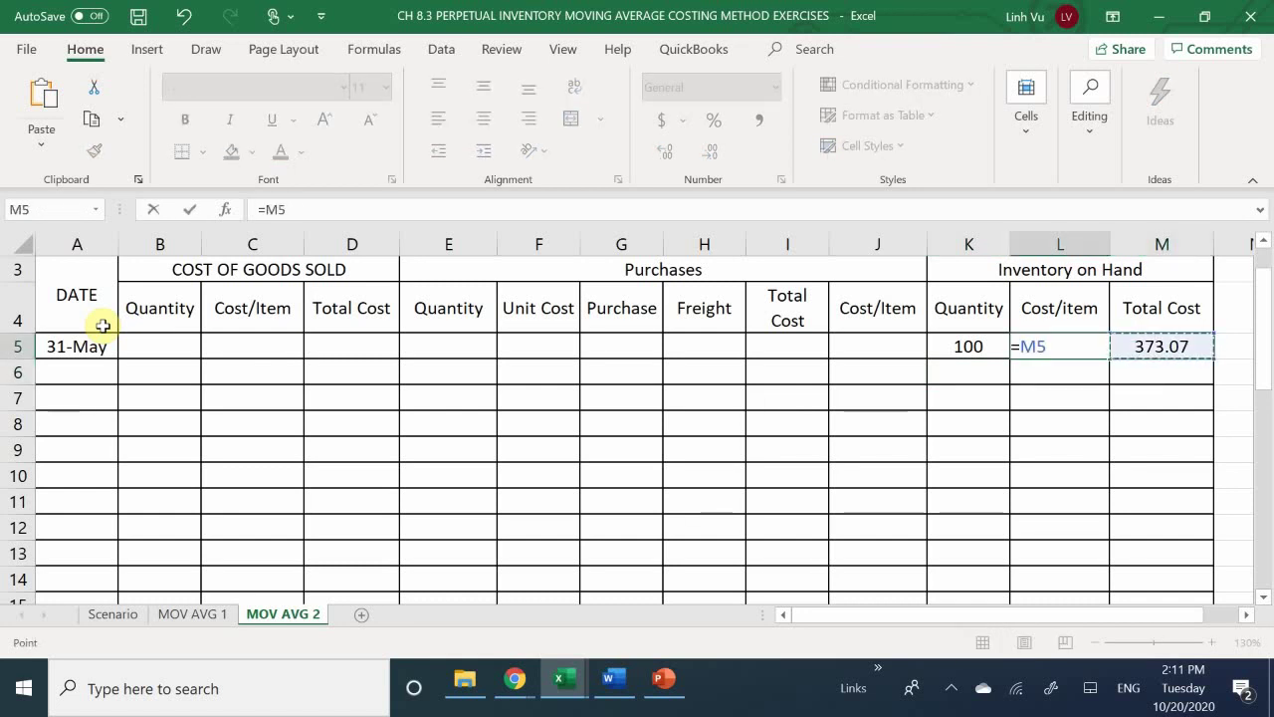
text(/)
key(Left)
key(Return)
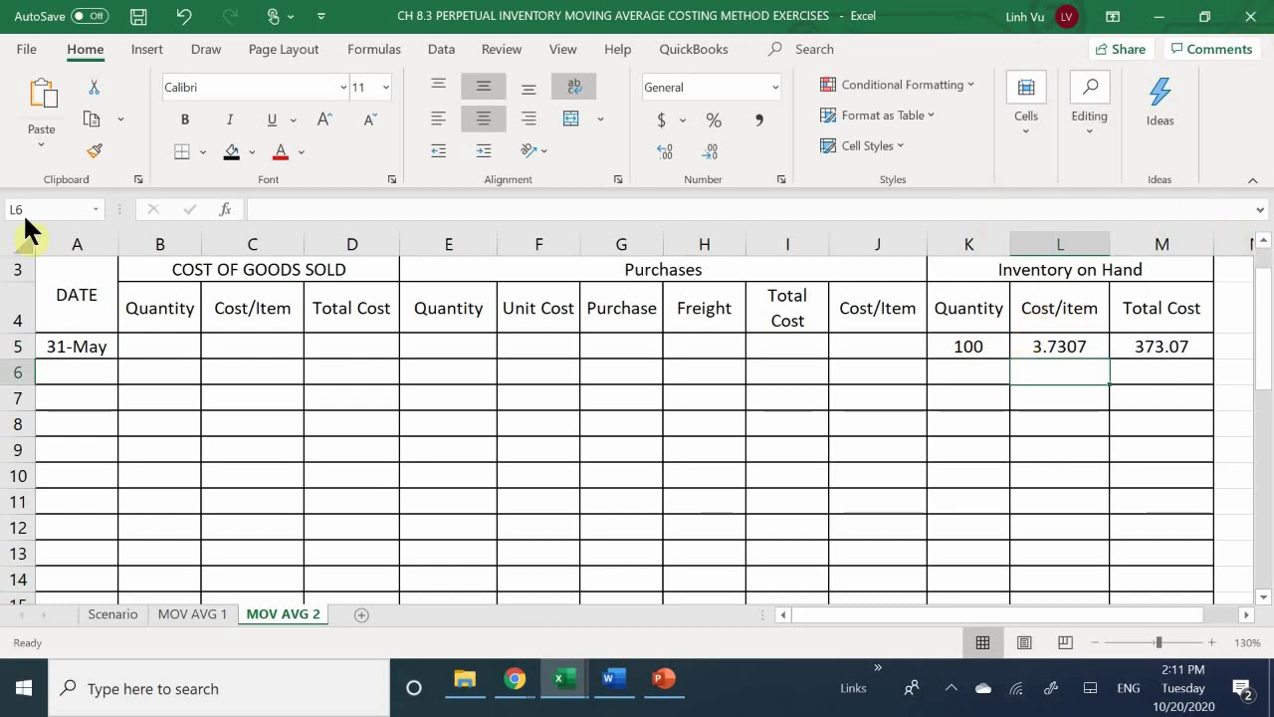
Check the June transactions on the Scenario sheet and enter the date 6/5 in A6 of the MOV AVG 2 sheet.
click(111, 615)
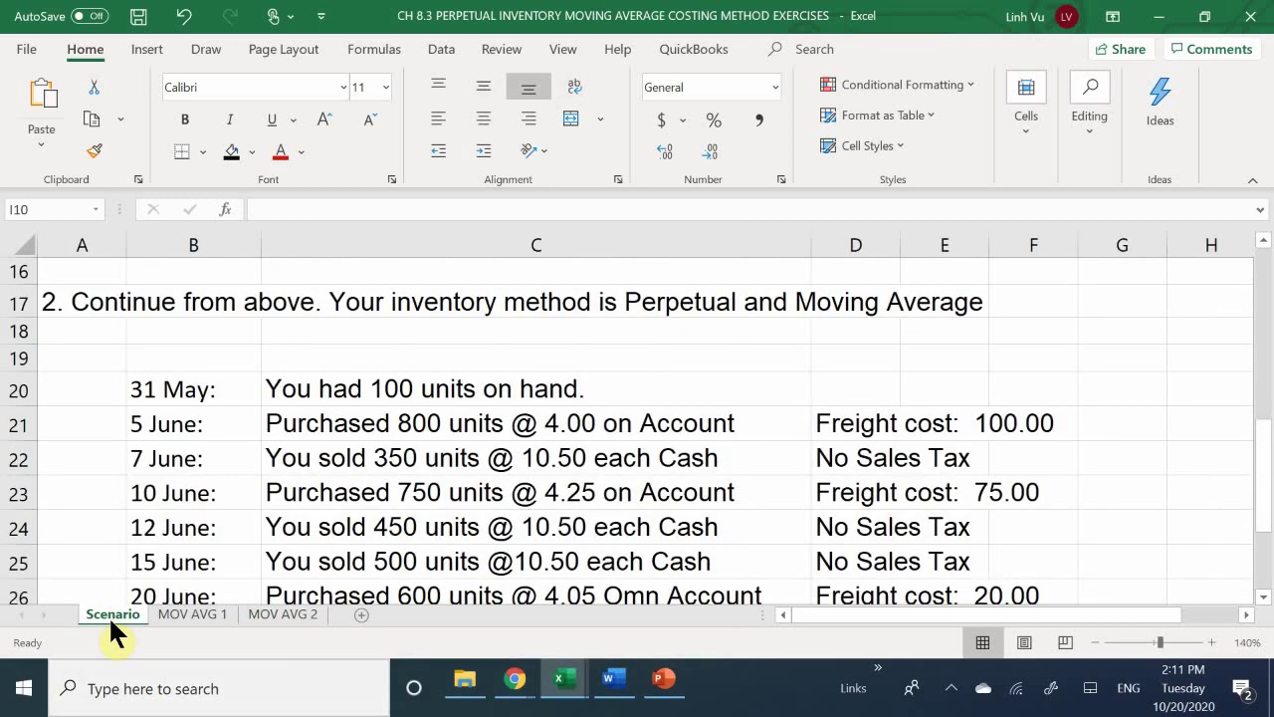
scroll(169, 442, down, 1)
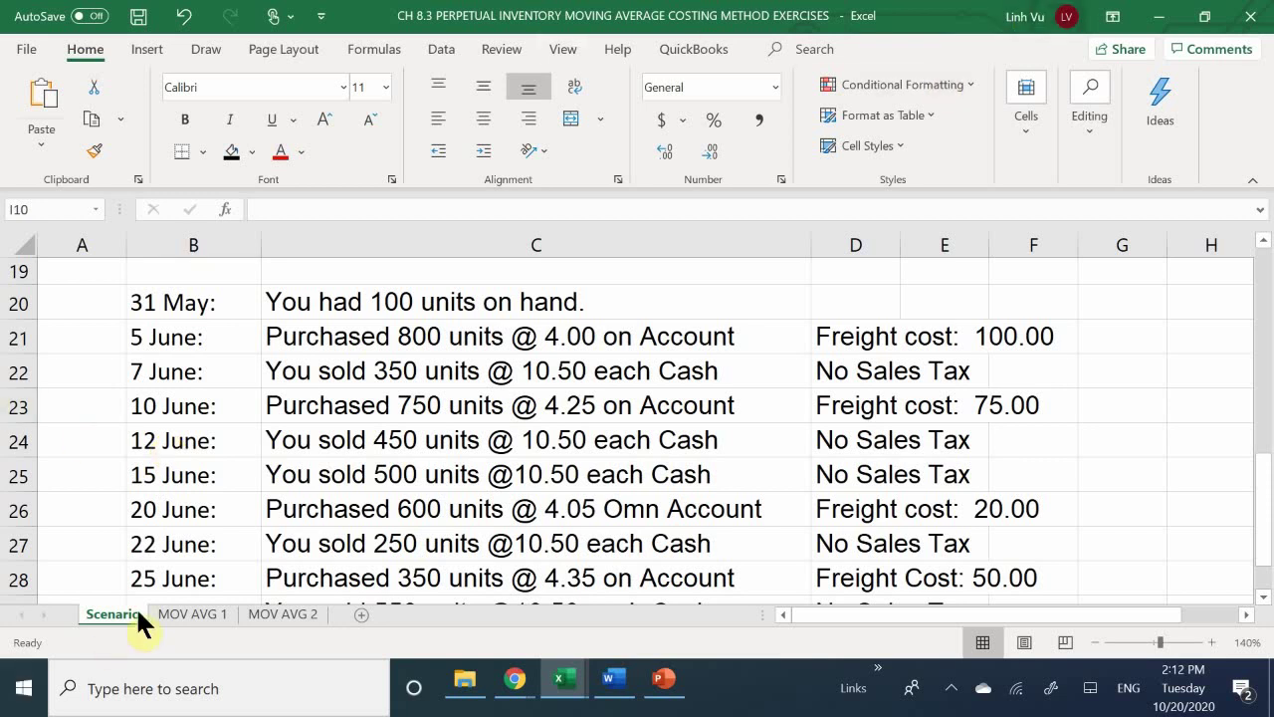
click(267, 615)
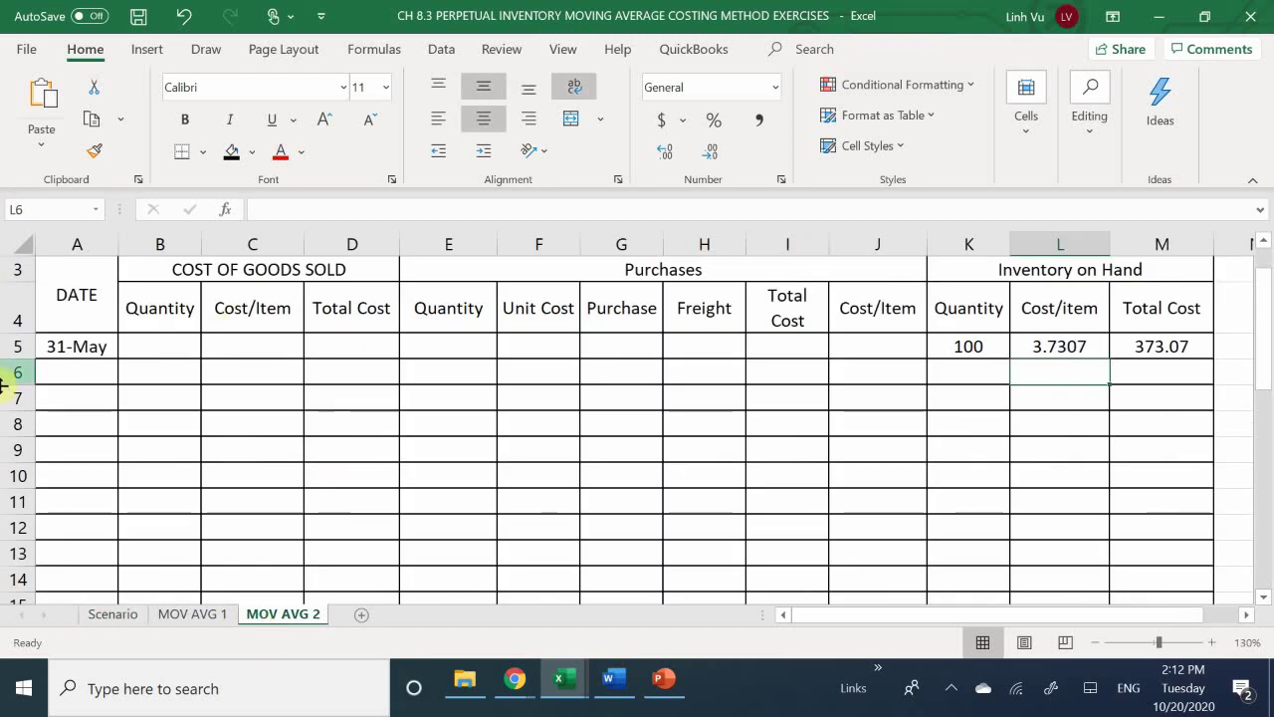
click(82, 374)
text(5)
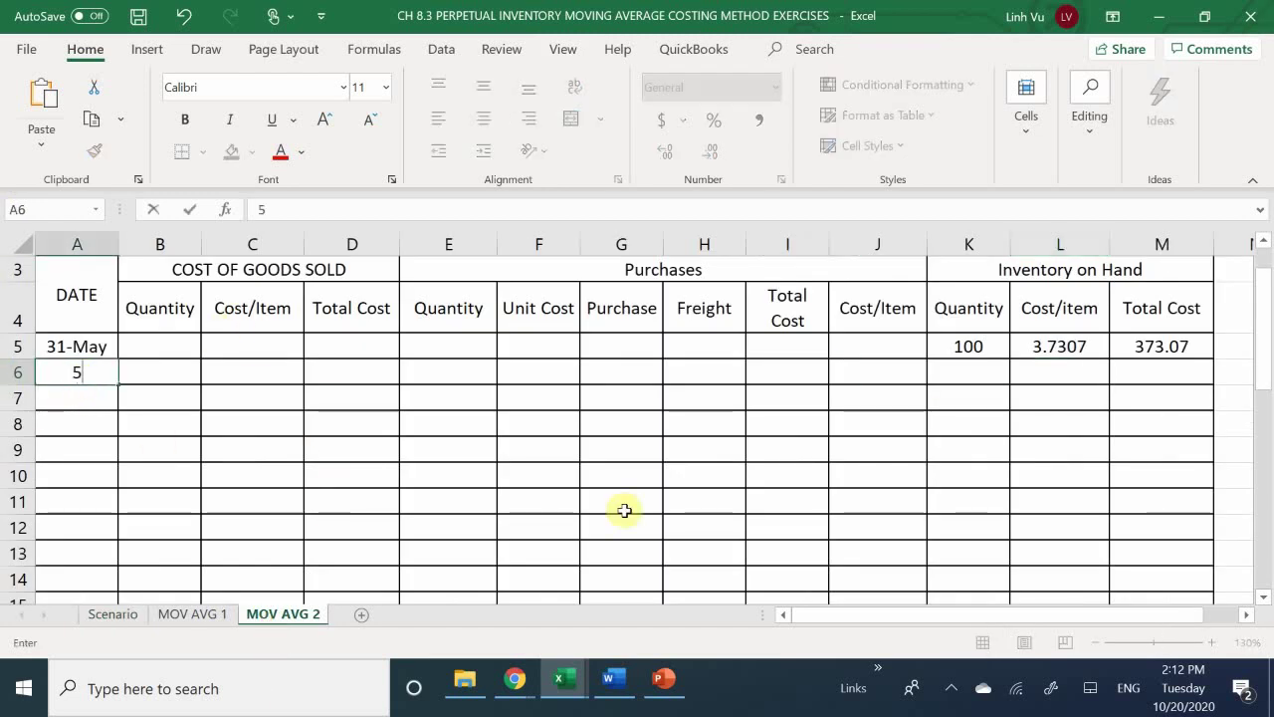
key(BackSpace)
text(6/5)
key(Return)
Enter the 5-Jun purchase quantity 800 in E6 and unit cost 4 in F6.
key(Right)
key(Right)
key(Right)
key(Right)
key(Up)
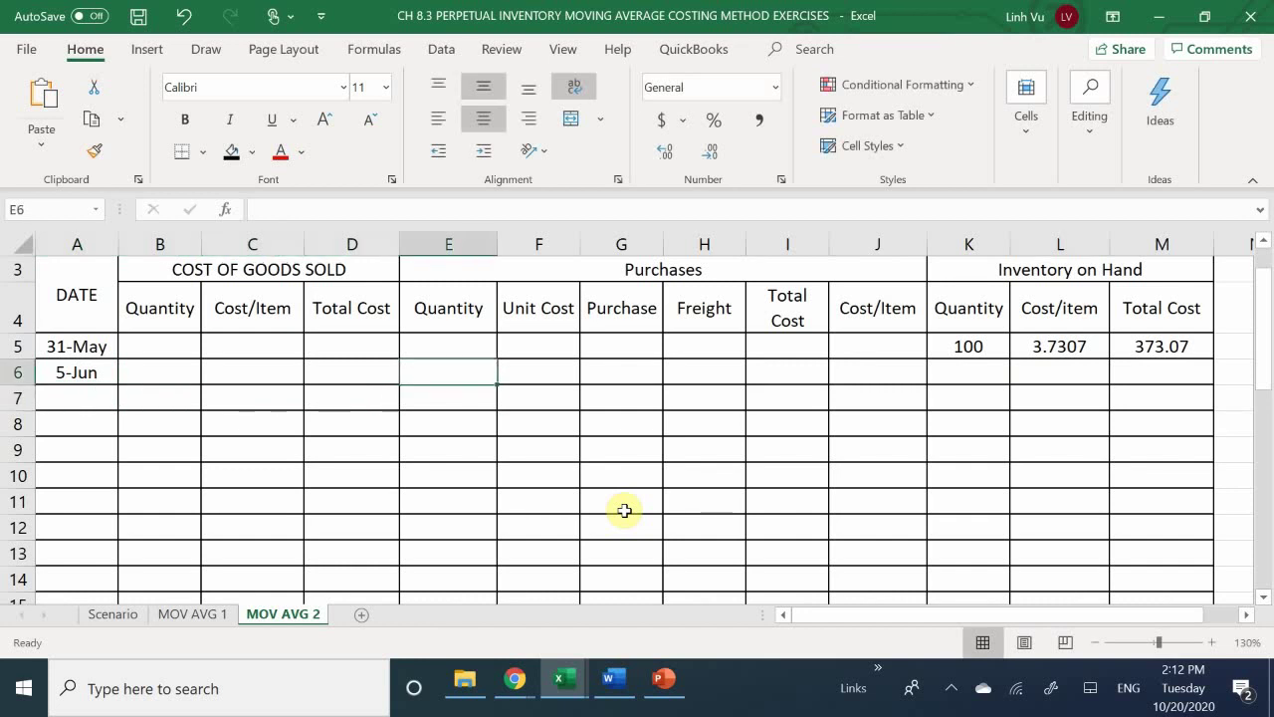
text(800)
key(Return)
key(Right)
key(Up)
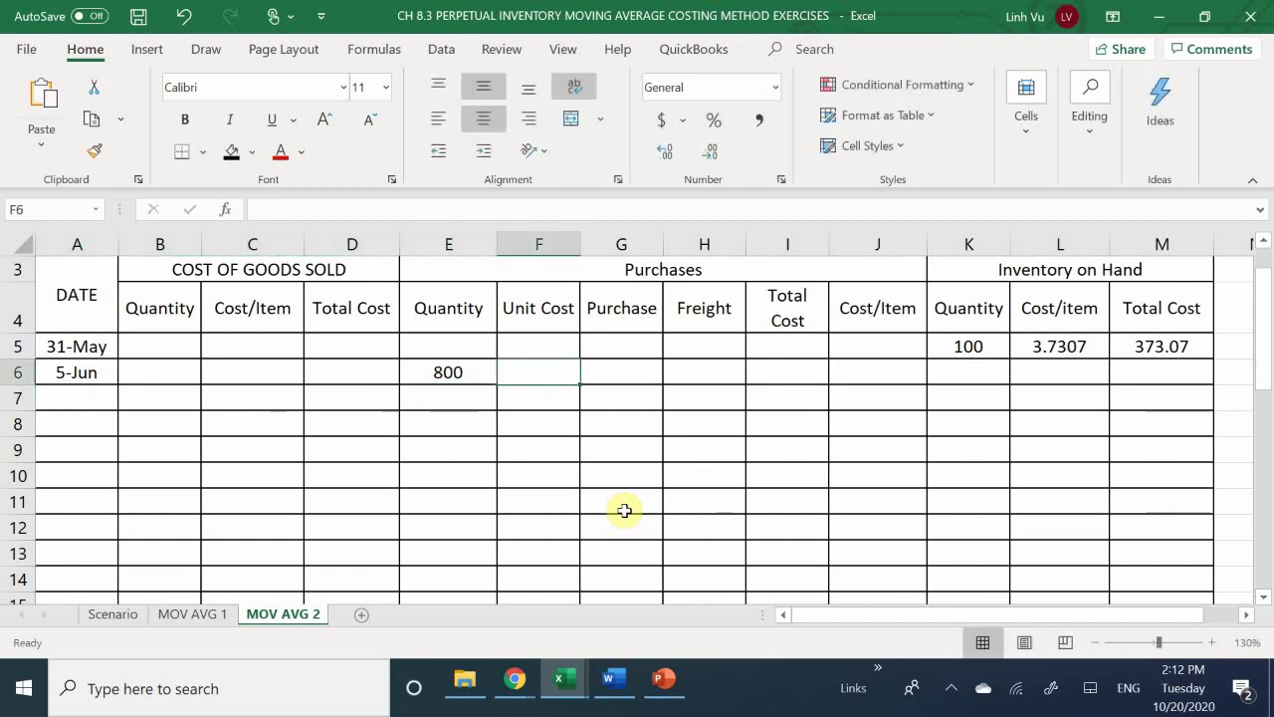
text(4)
key(Return)
Enter 100 as the 5-Jun freight cost in H6.
key(Right)
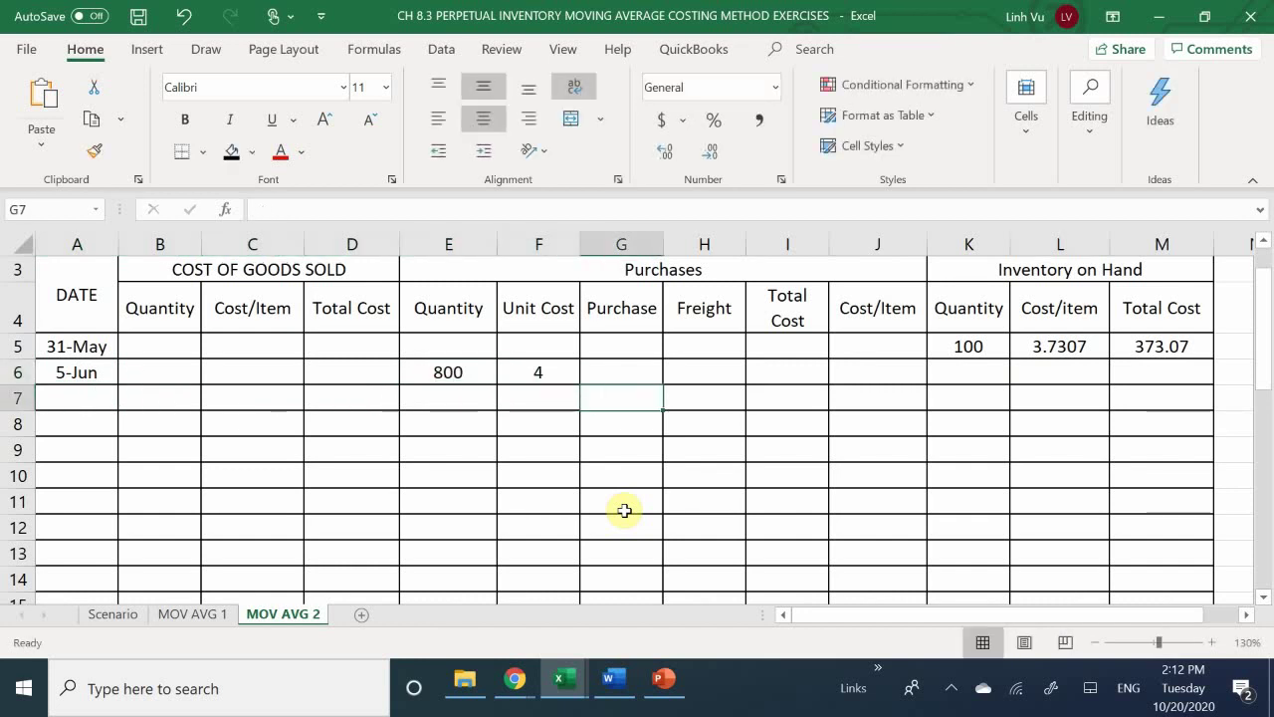
key(Up)
key(Right)
text(100)
key(Return)
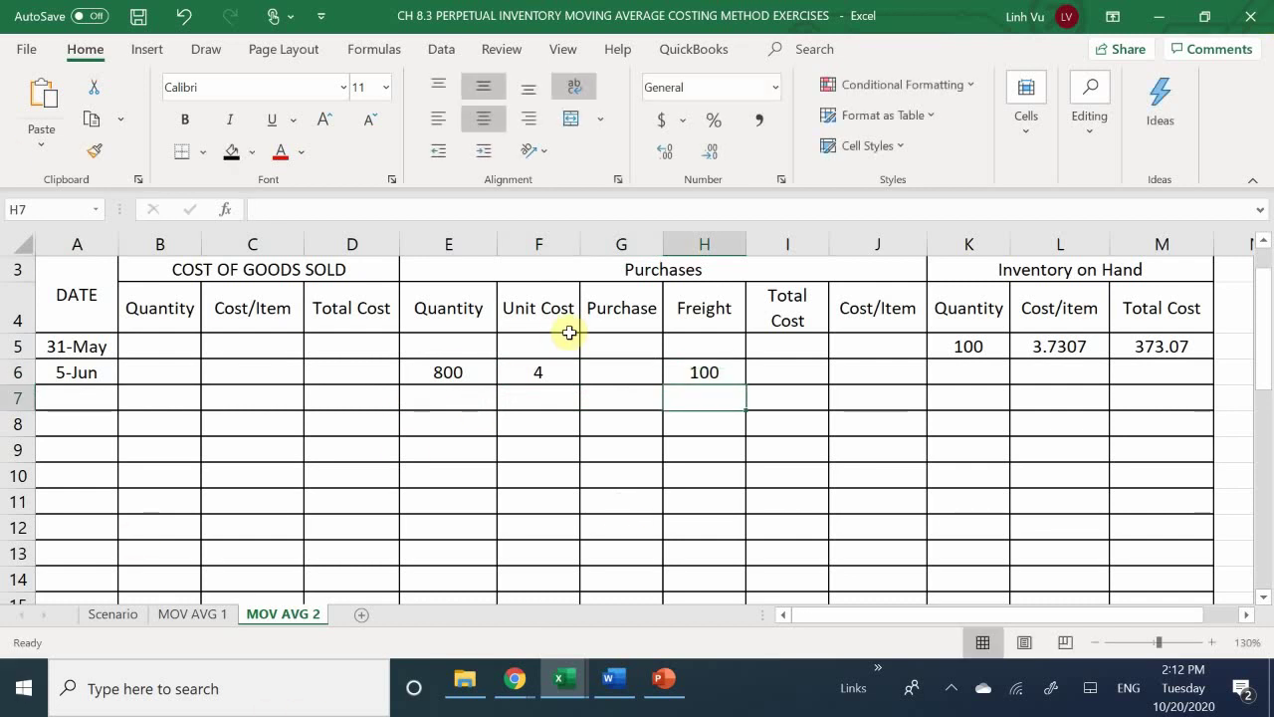
Apply the comma number style to the purchase cost cells F5:J33.
drag(541, 349, 858, 567)
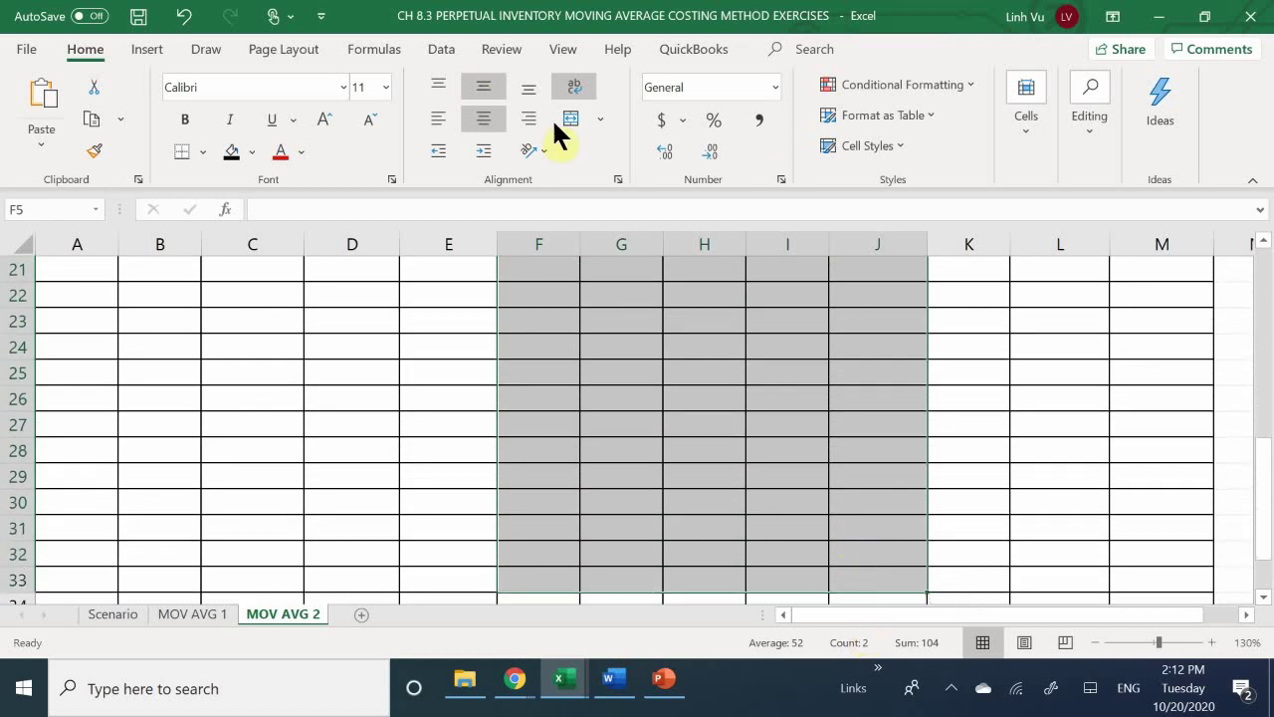
click(763, 118)
scroll(523, 497, up, 3)
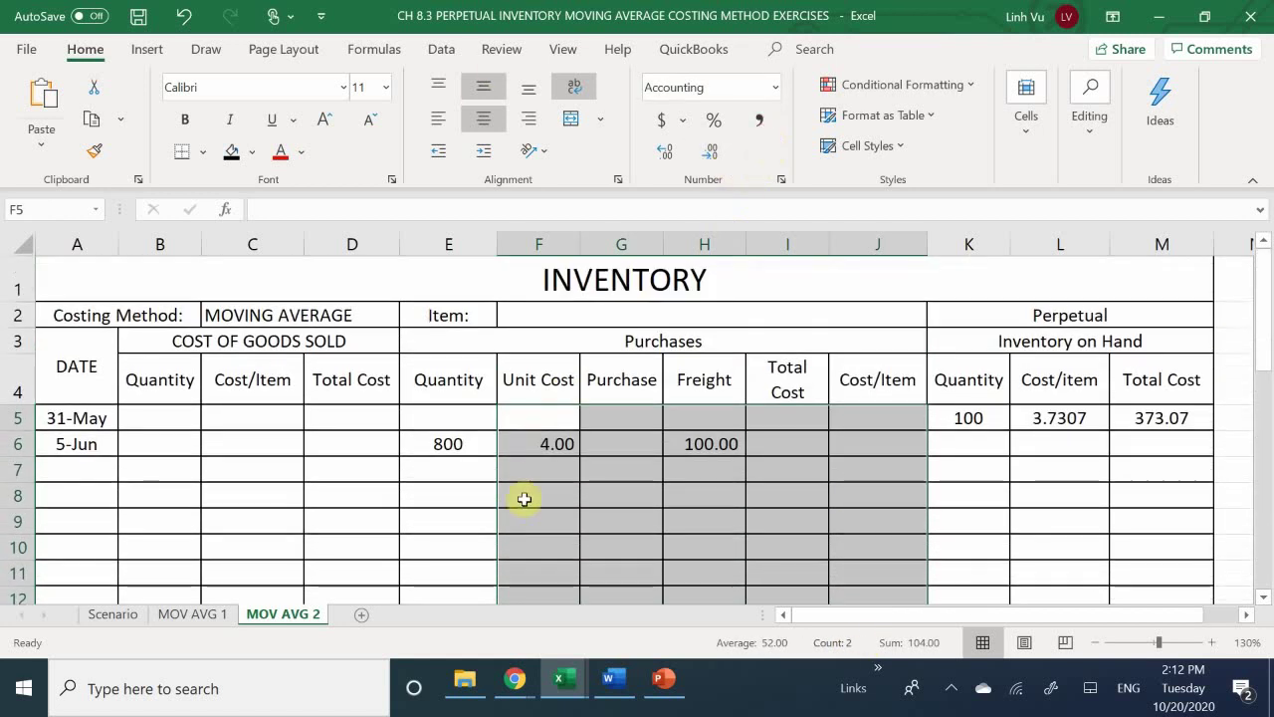
Try the formula -E6*F6 for the 5-Jun purchase amount in G6.
click(612, 438)
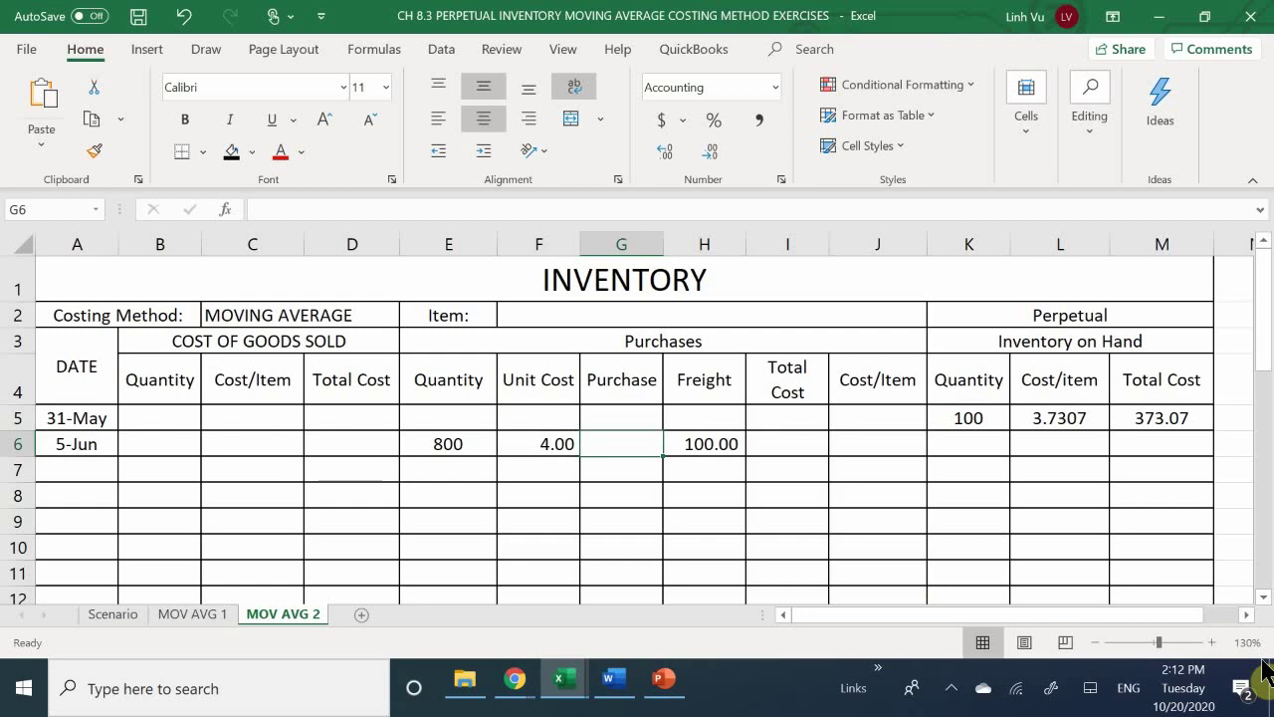
text(=)
key(Left)
key(Left)
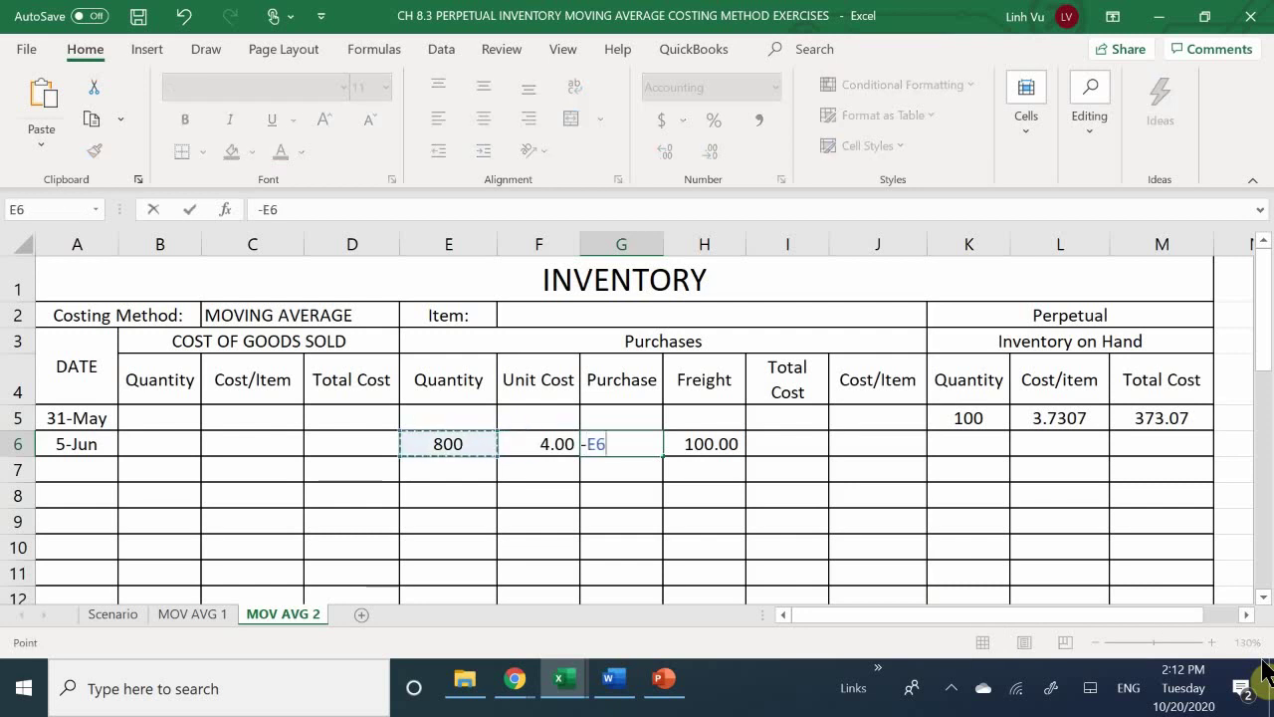
text(/)
key(BackSpace)
text(/)
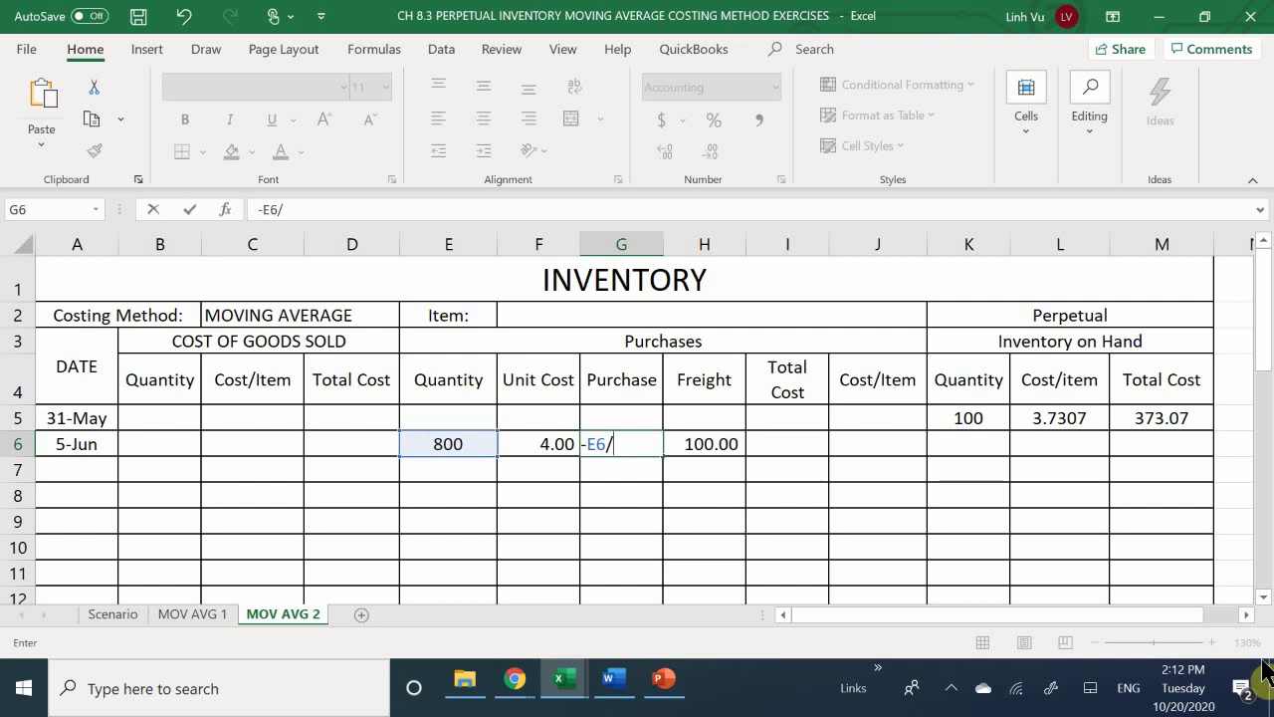
key(BackSpace)
text(*)
key(Left)
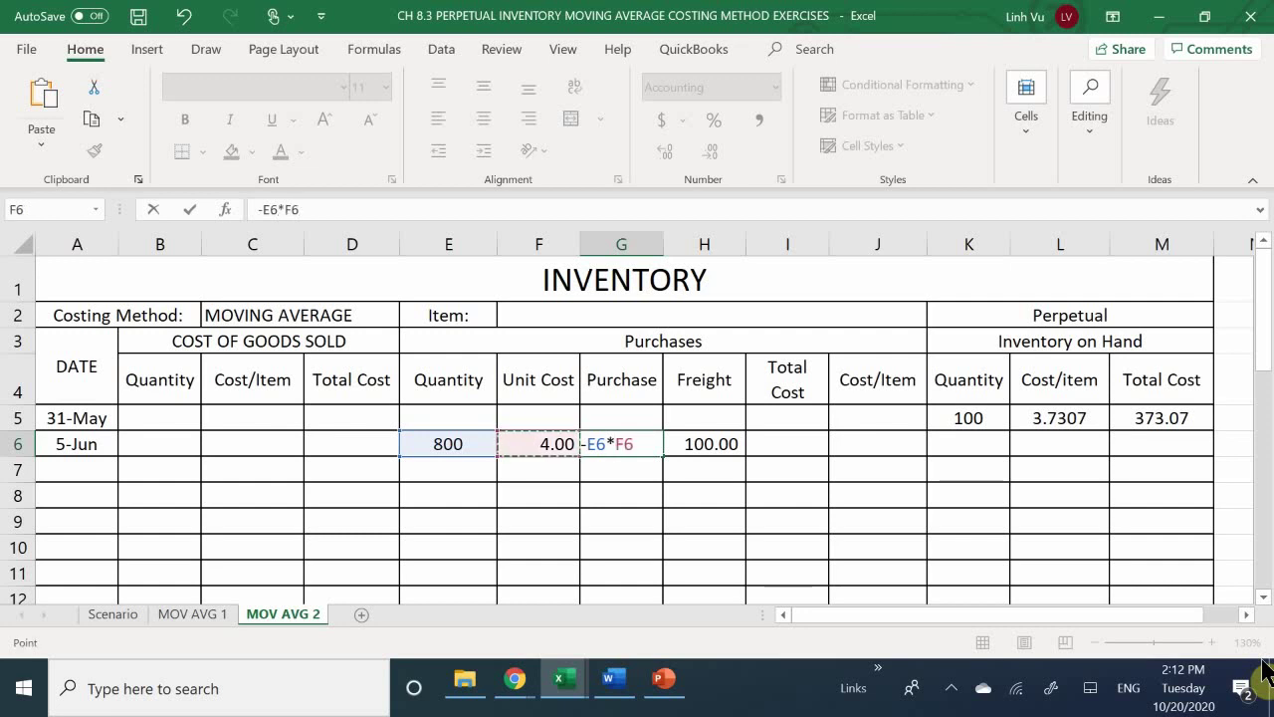
key(Return)
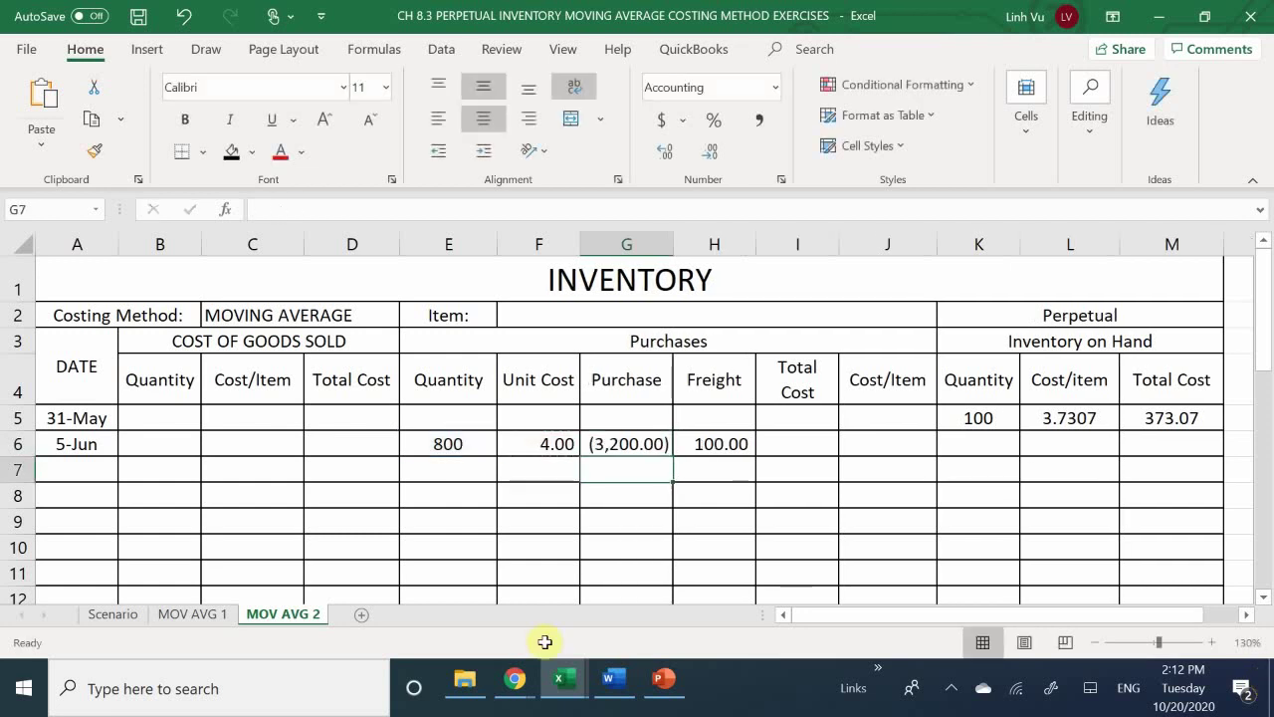
Set the 5-Jun purchase amount in G6 to the formula =E6*F6.
click(600, 448)
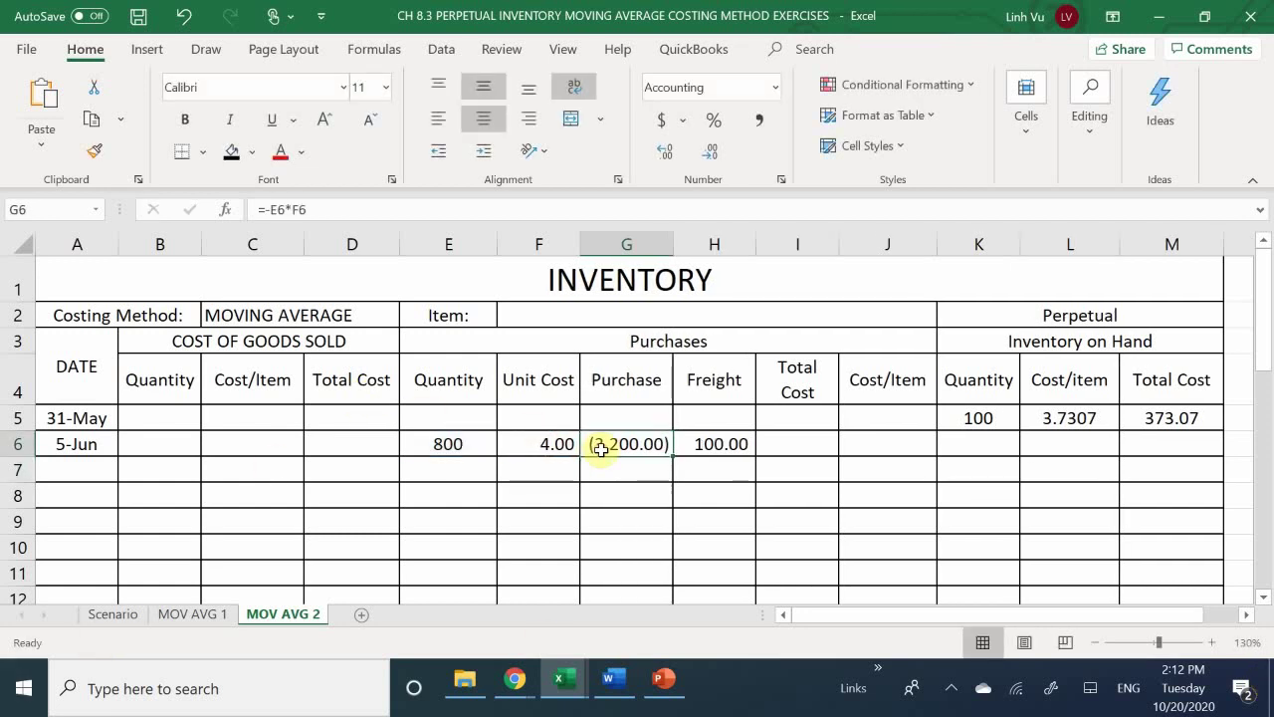
text(=)
key(Left)
key(Left)
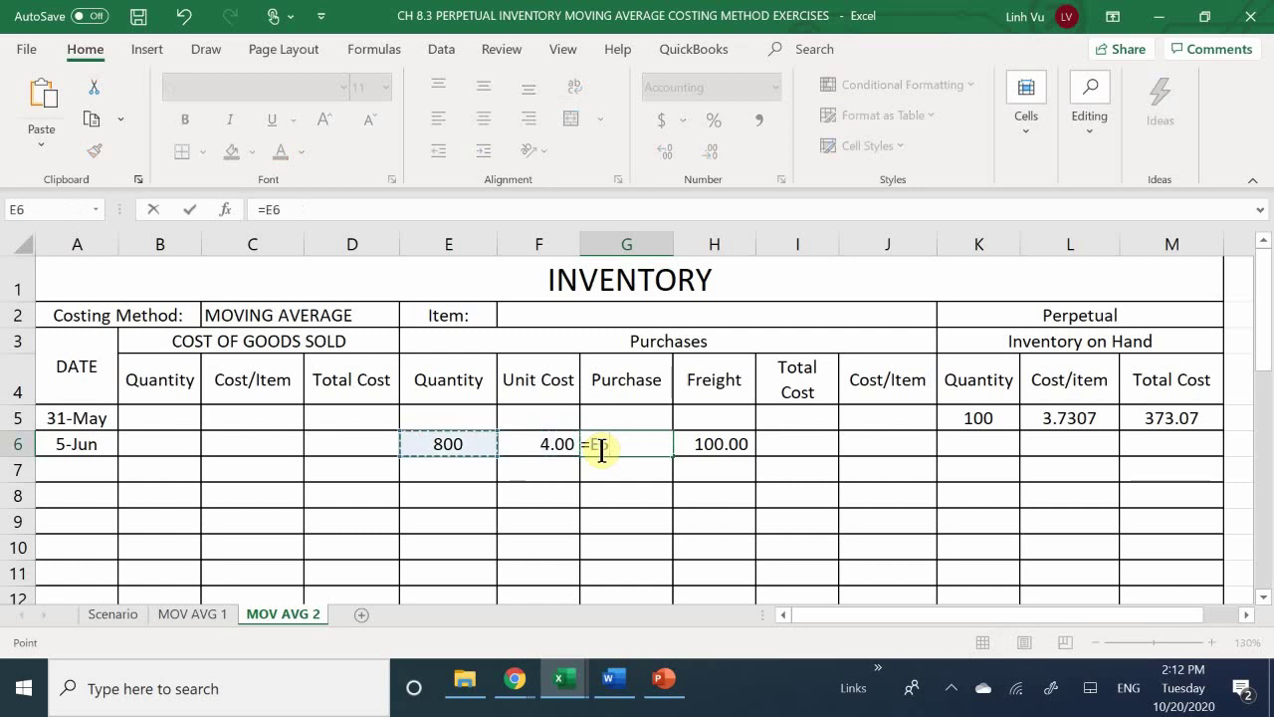
text(*)
key(Left)
key(Return)
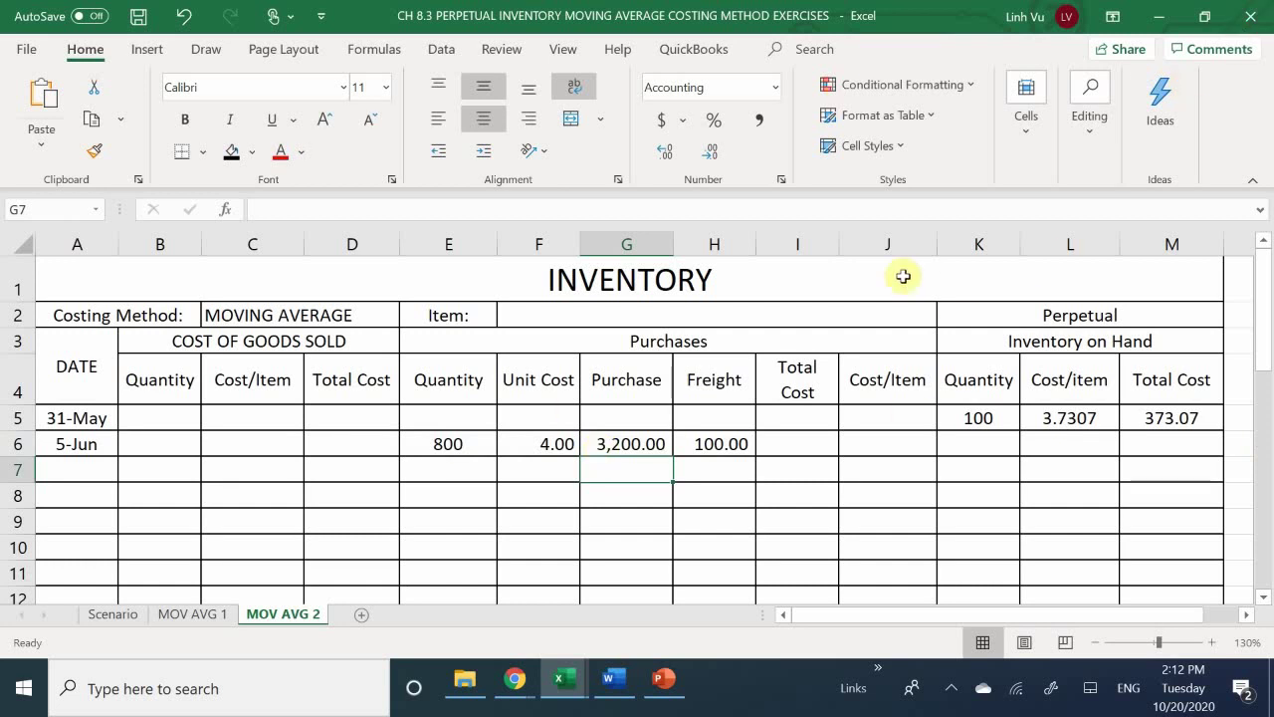
Calculate the 5-Jun total purchase cost in I6 with the formula =G6+H6.
click(799, 441)
text(=)
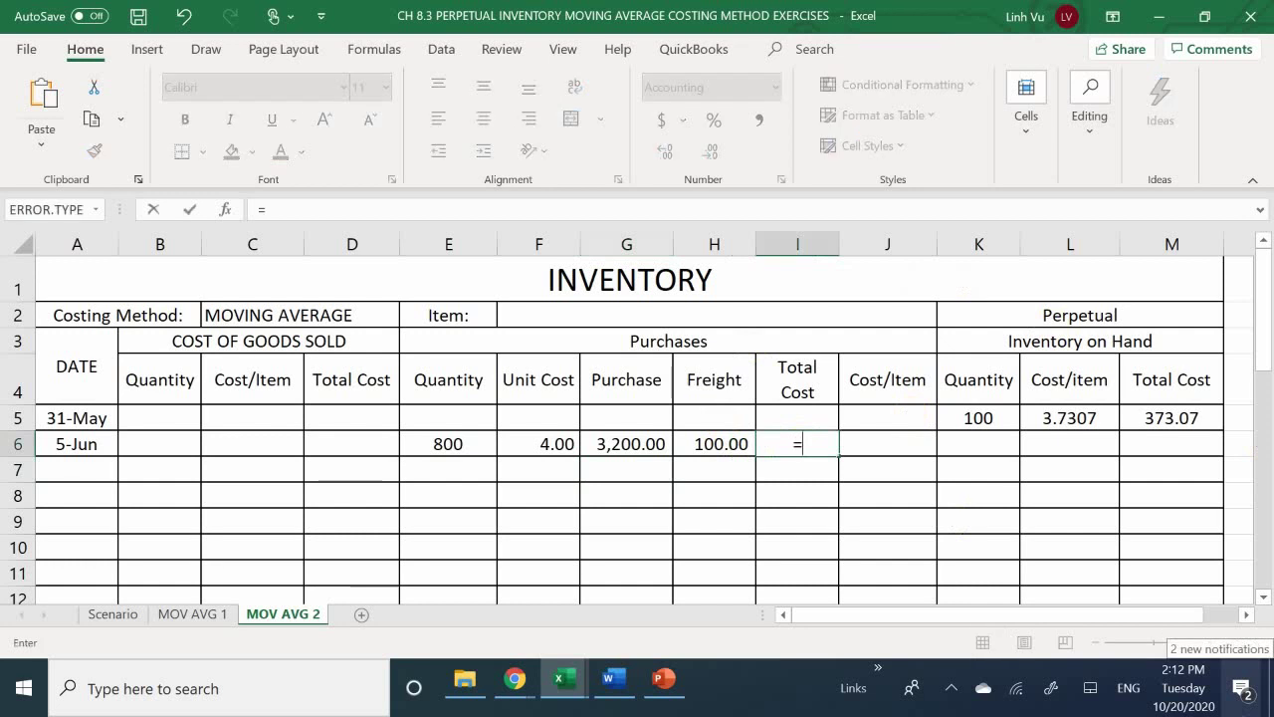
key(Left)
key(Left)
text(+)
key(Left)
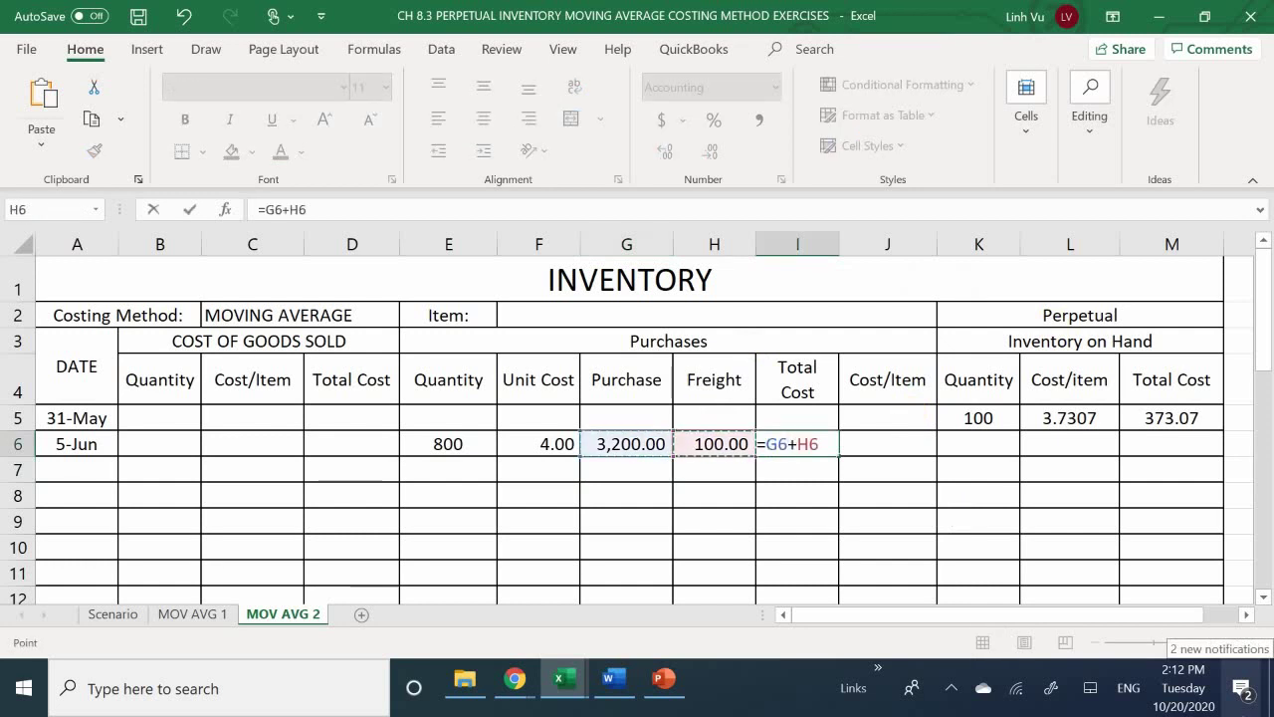
key(Return)
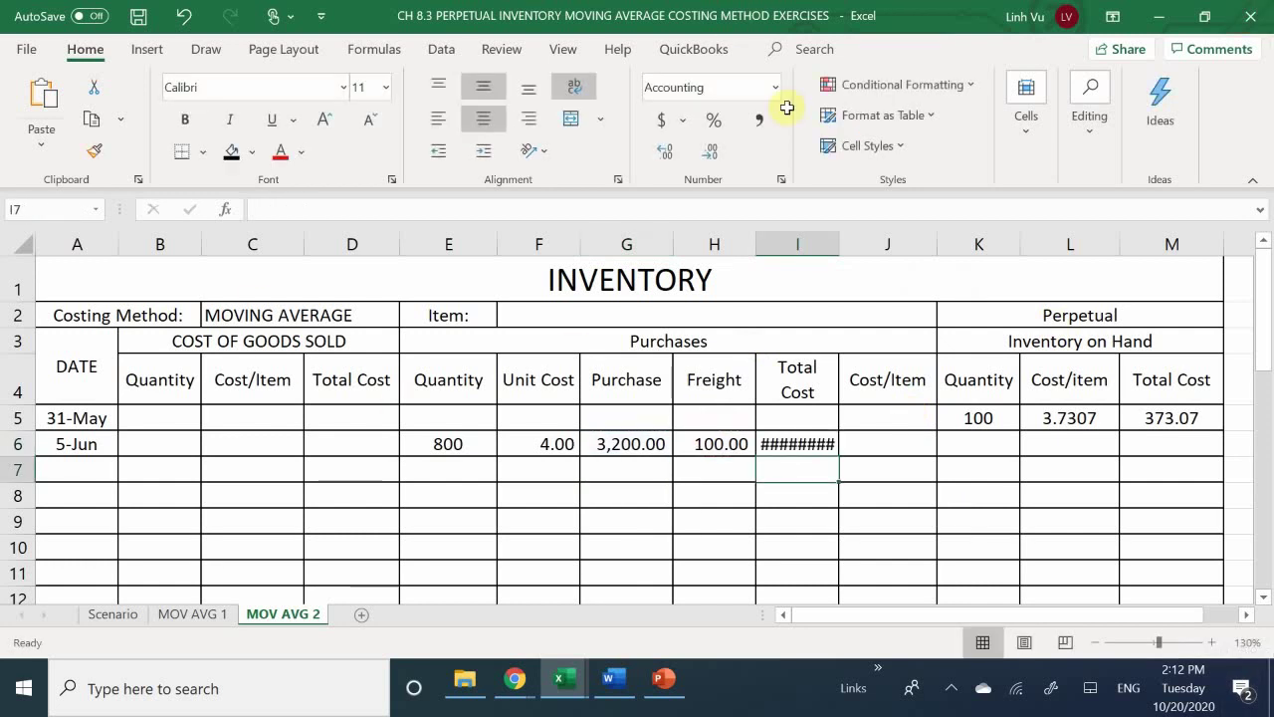
Widen column I slightly so the Total Cost amounts fit in their cells.
click(798, 246)
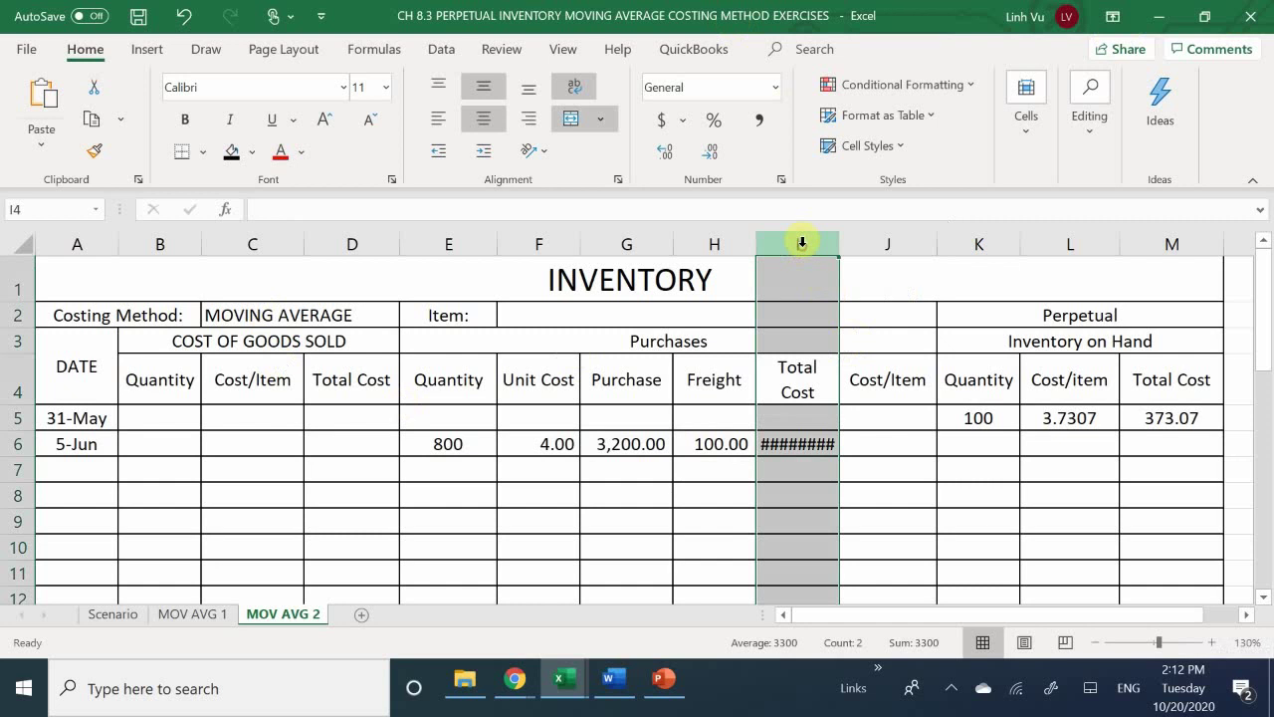
drag(836, 247, 845, 246)
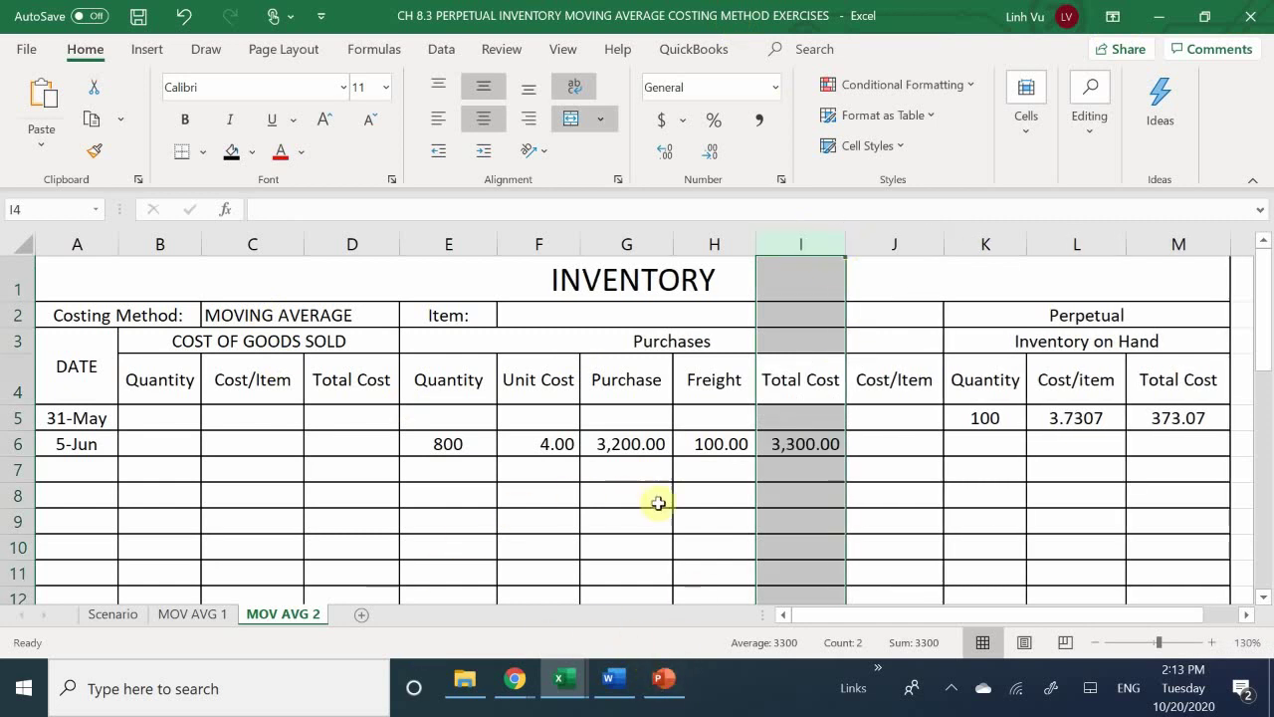
click(691, 498)
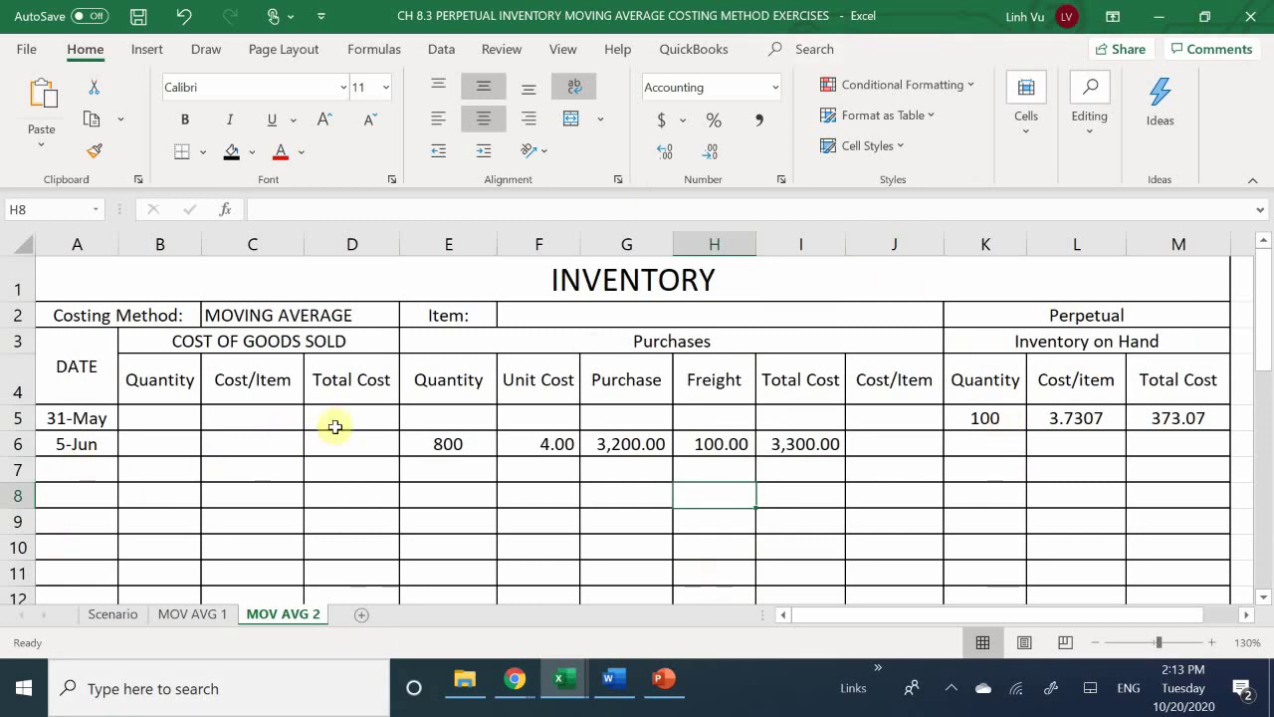
Carry the 31-May balance into the Purchases section with quantity 100 in E5 and total cost 373.07 in I5.
click(435, 419)
text(100)
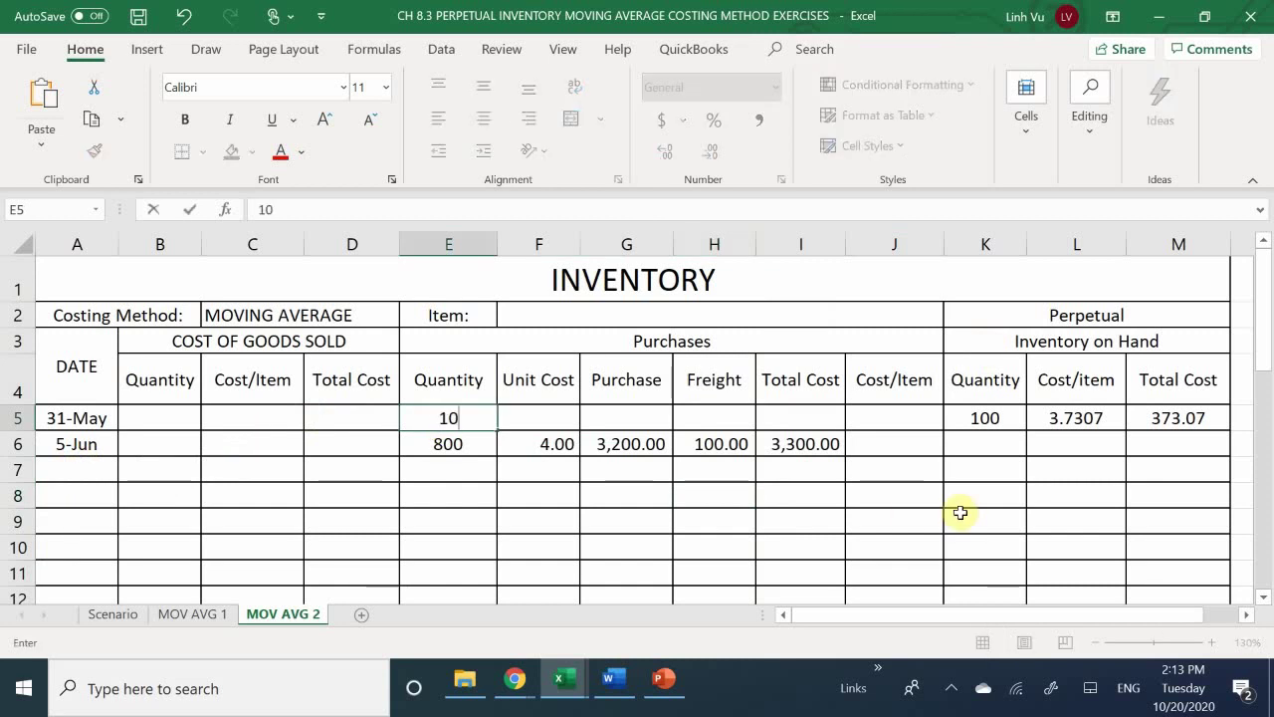
key(Return)
key(Right)
key(Right)
key(Right)
key(Right)
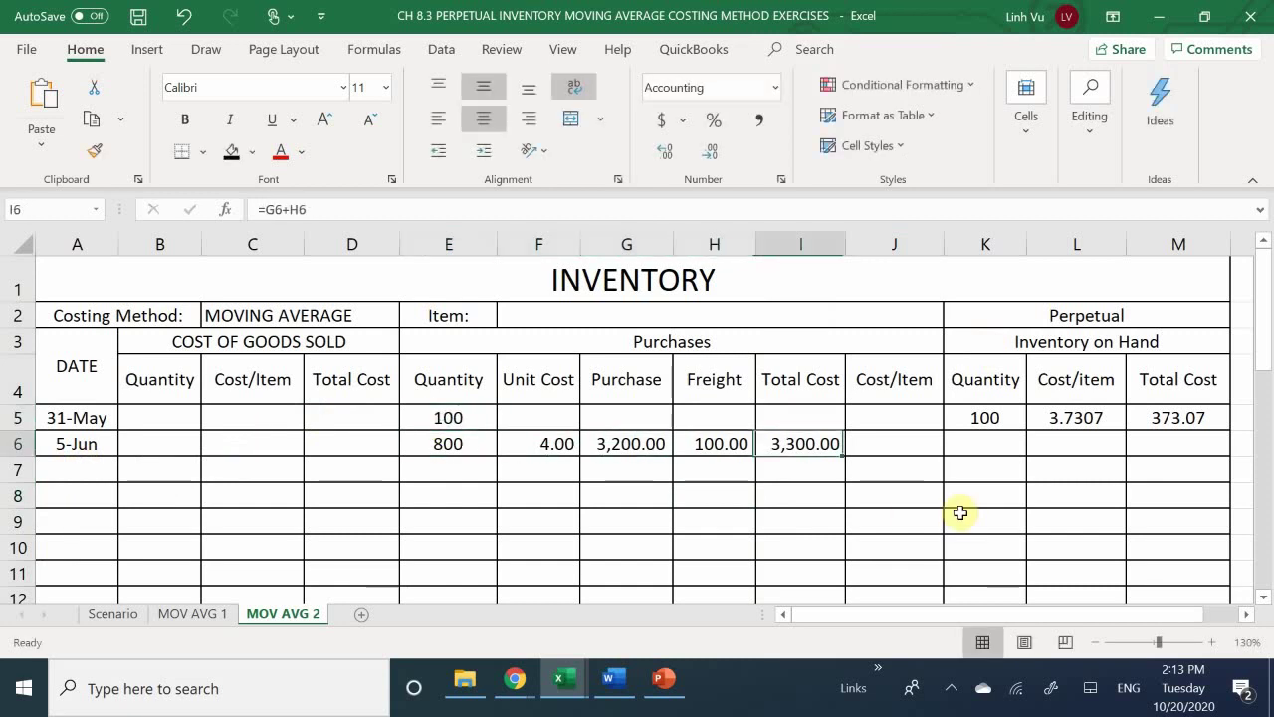
key(Up)
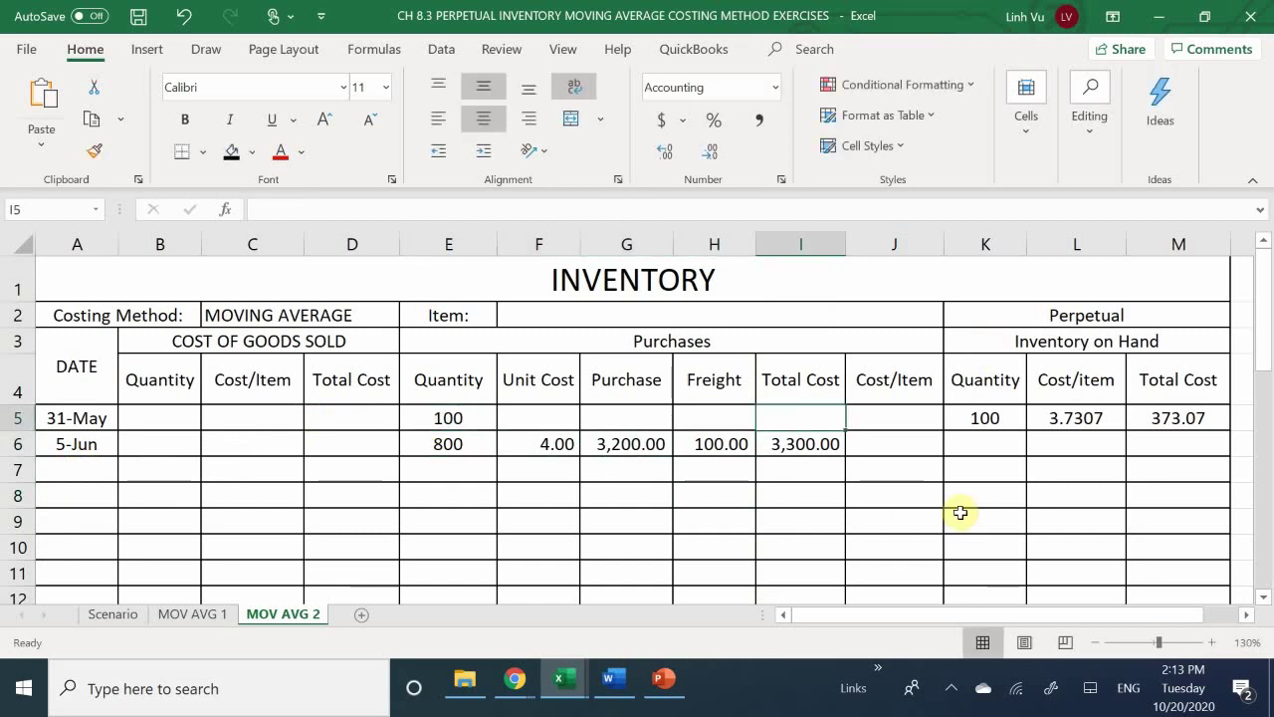
text(27)
key(BackSpace)
key(BackSpace)
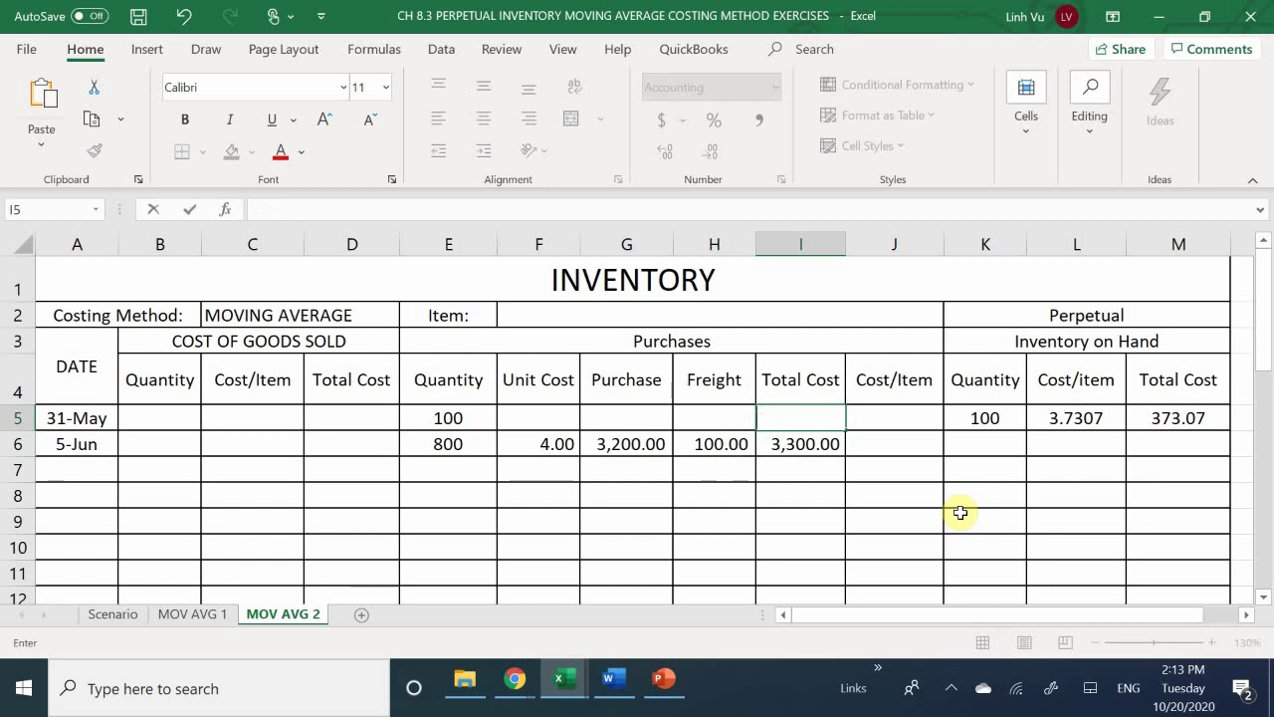
text(373.07)
key(Return)
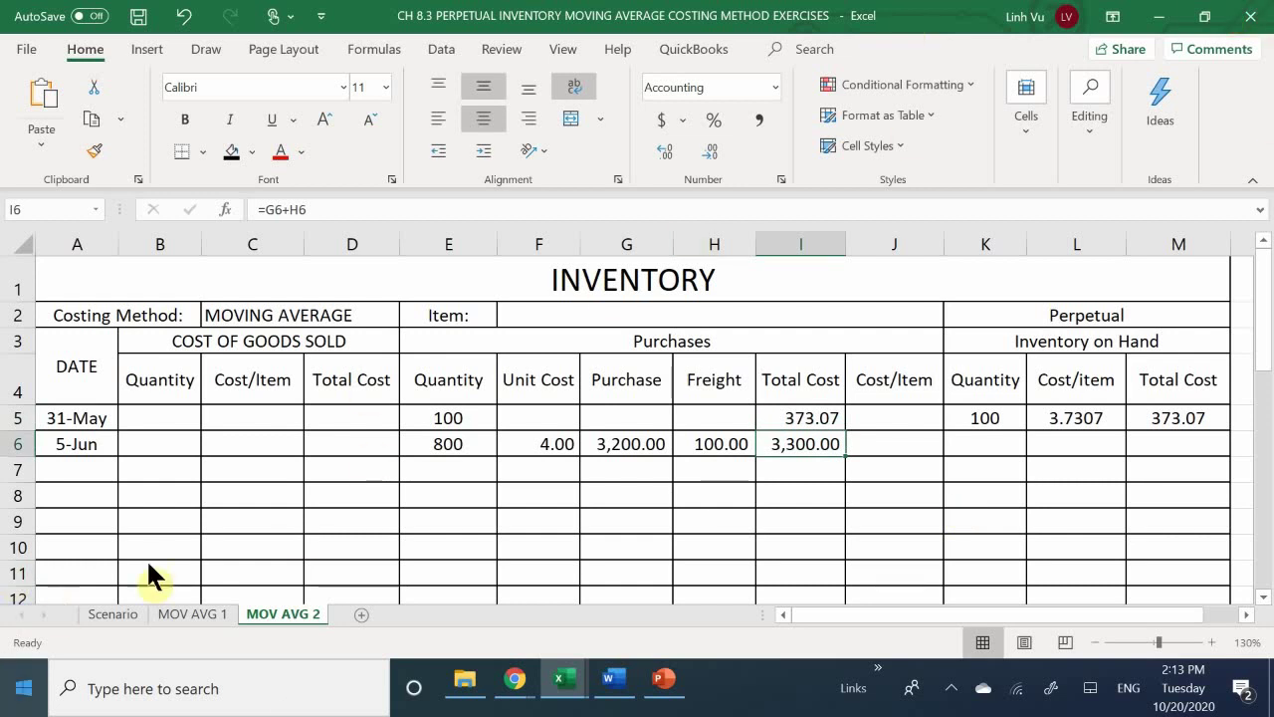
Total the opening and 5-Jun purchase quantities in E7 with the formula =E5+E6.
click(434, 479)
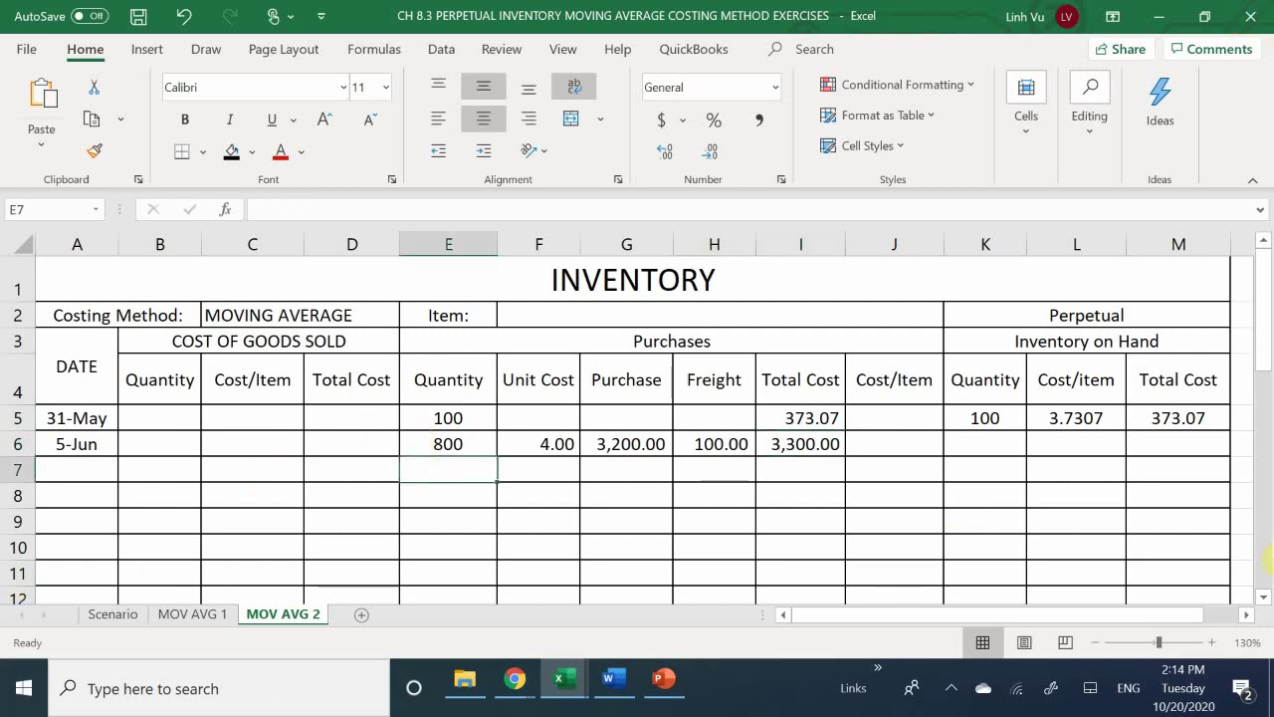
text(=)
key(Up)
key(Up)
text(+)
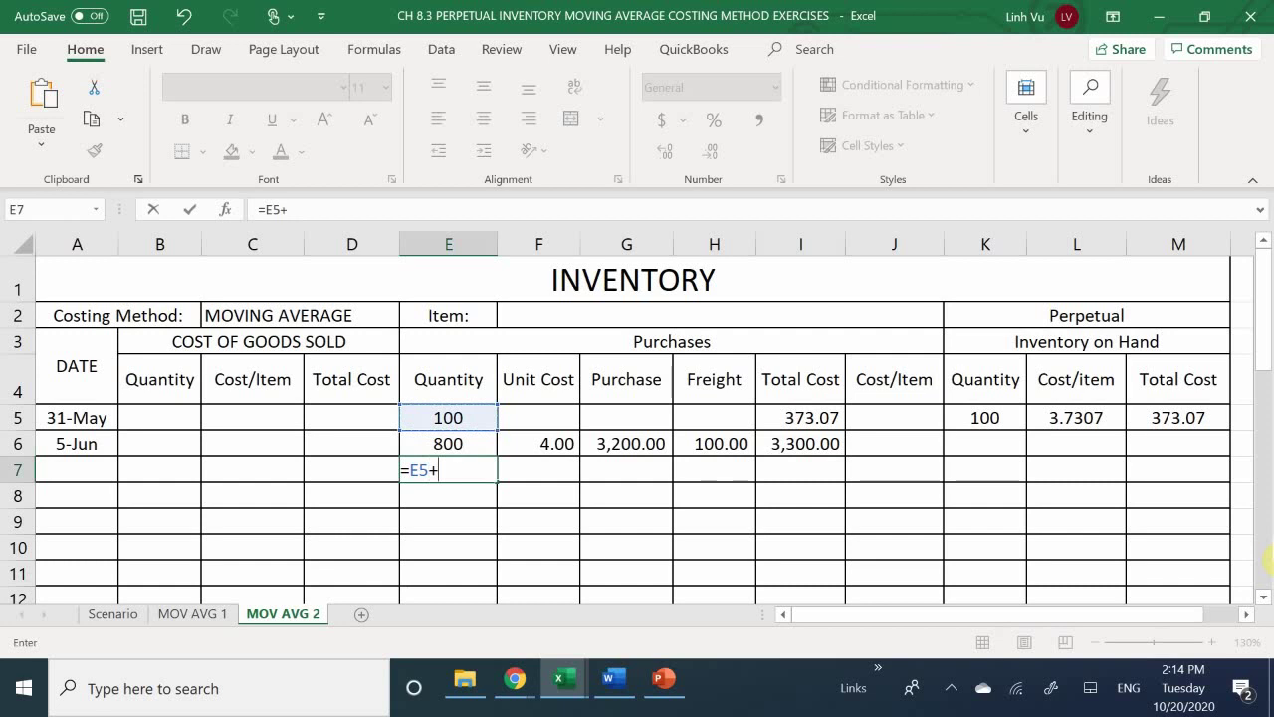
key(Up)
key(Return)
Total the opening and 5-Jun purchase costs in I7 with the formula =I5+I6.
key(Right)
key(Right)
key(Right)
key(Right)
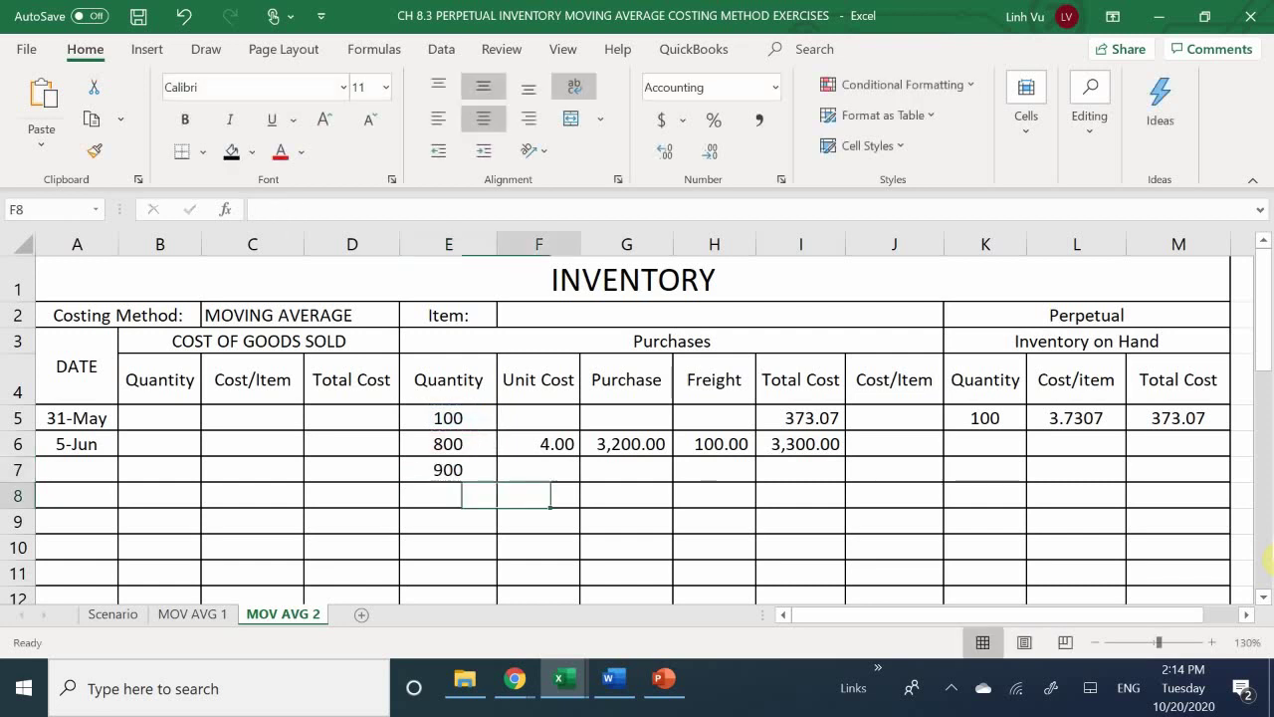
key(Up)
text(=)
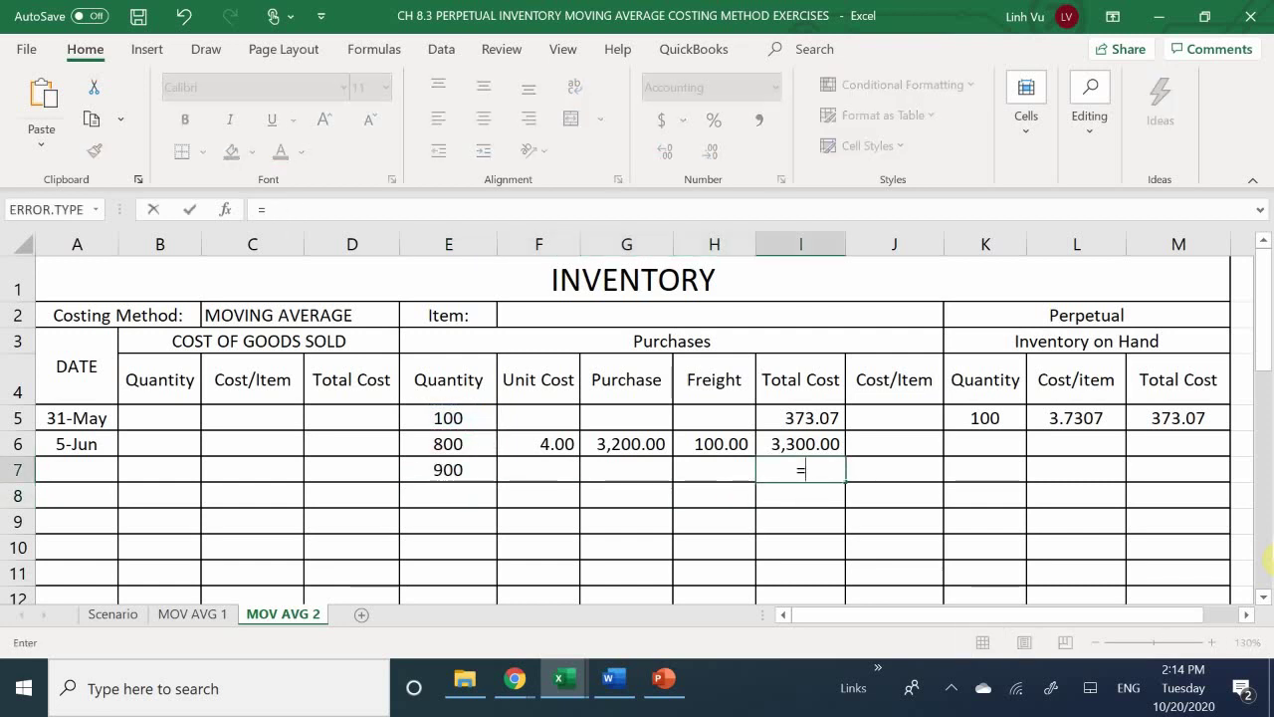
key(Up)
key(Up)
text(+)
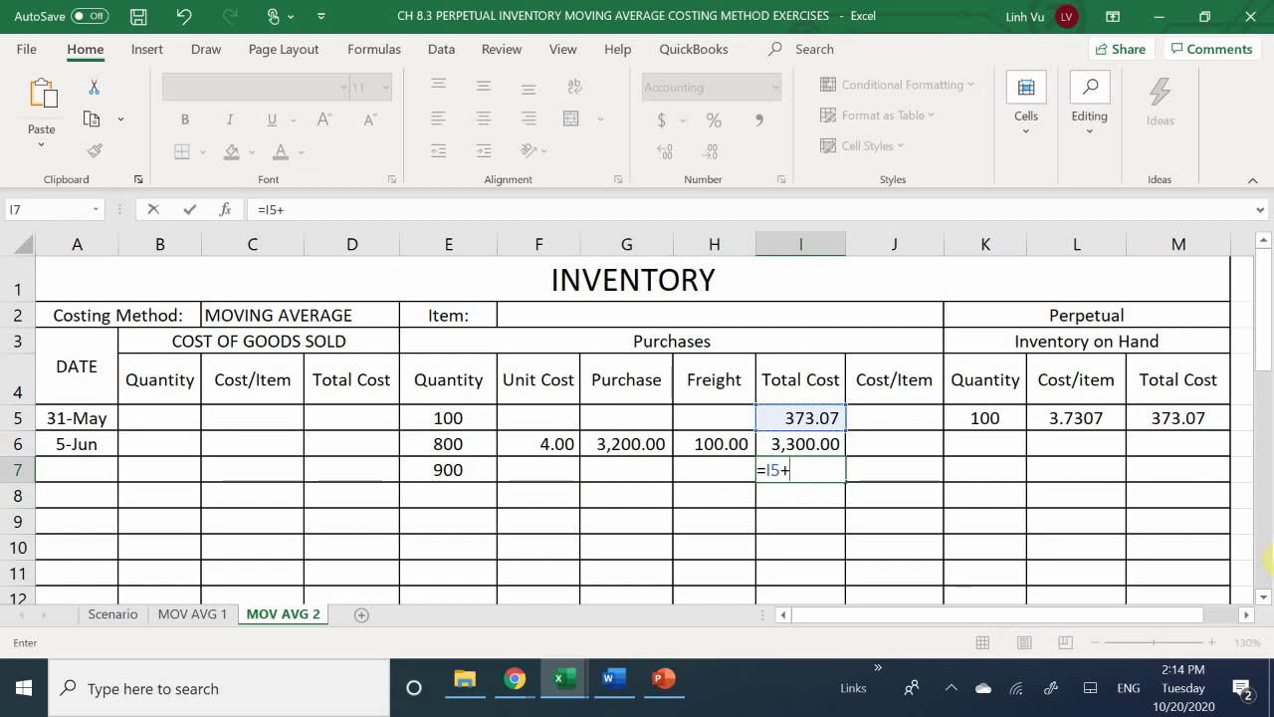
key(Up)
key(Return)
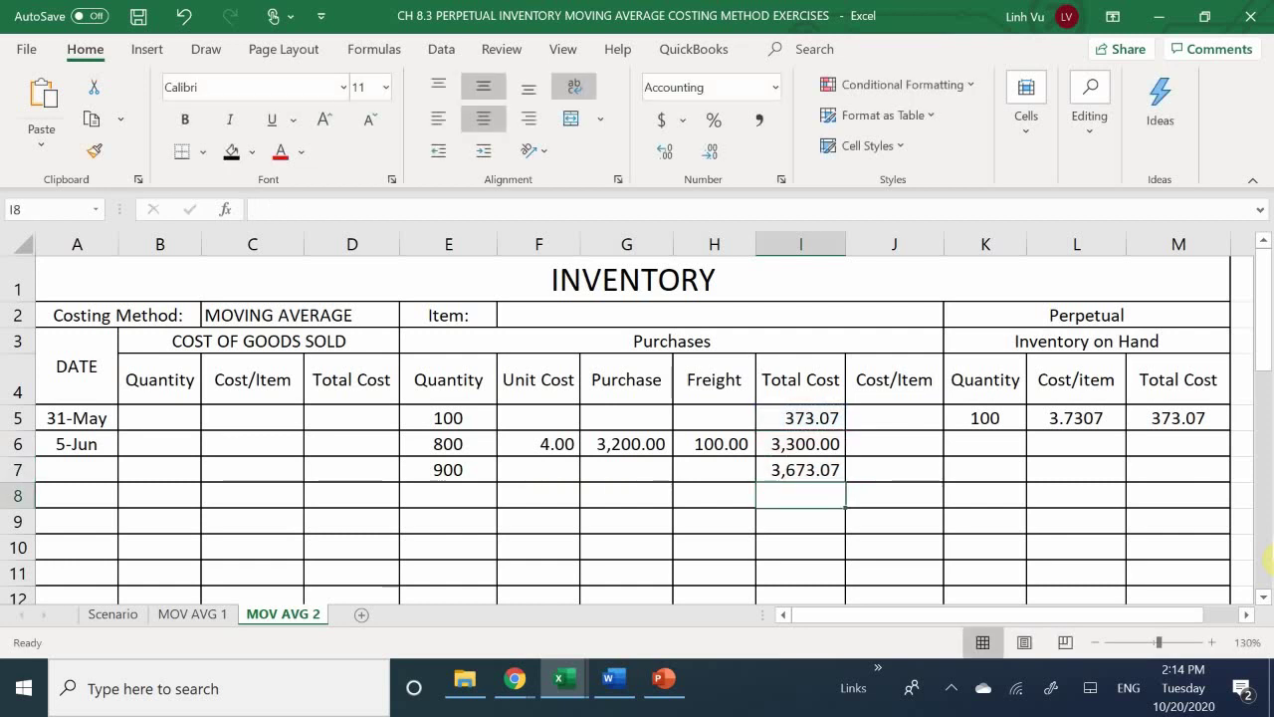
Link the Inventory on Hand quantity in K7 to the combined purchase quantity with =E7.
key(Right)
key(Right)
key(Right)
key(Up)
key(Up)
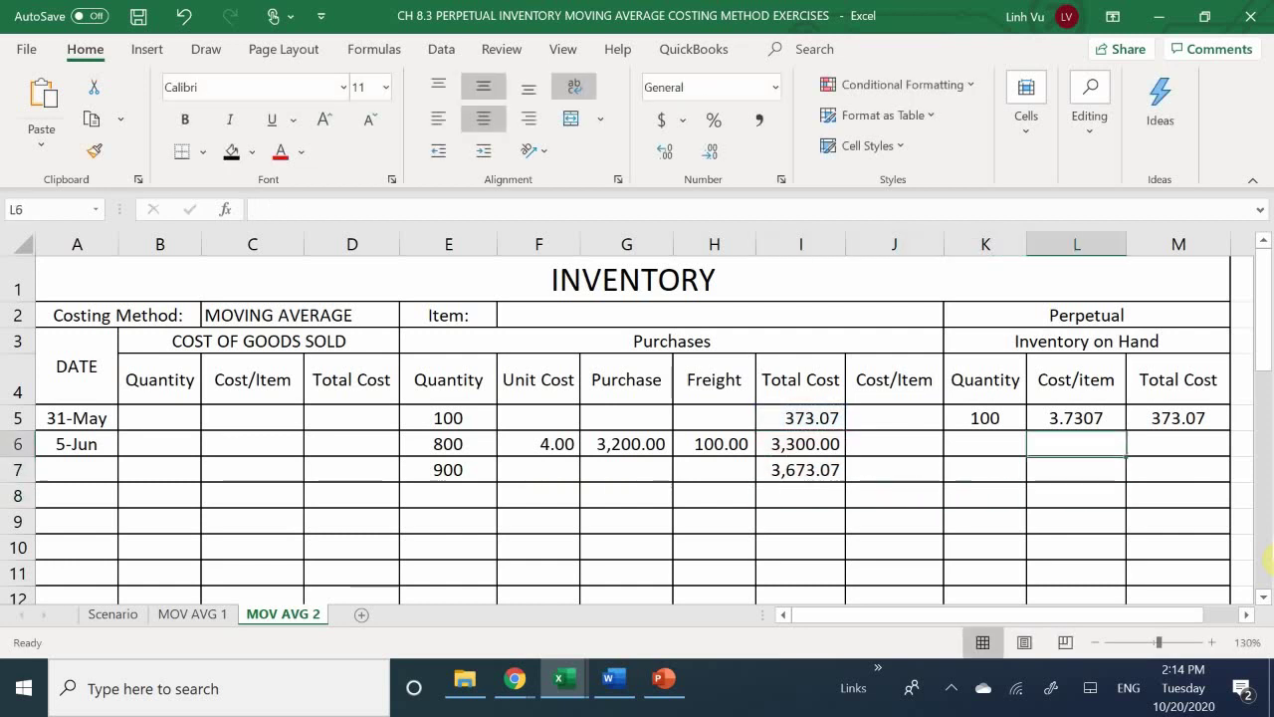
key(Left)
key(Down)
text(=)
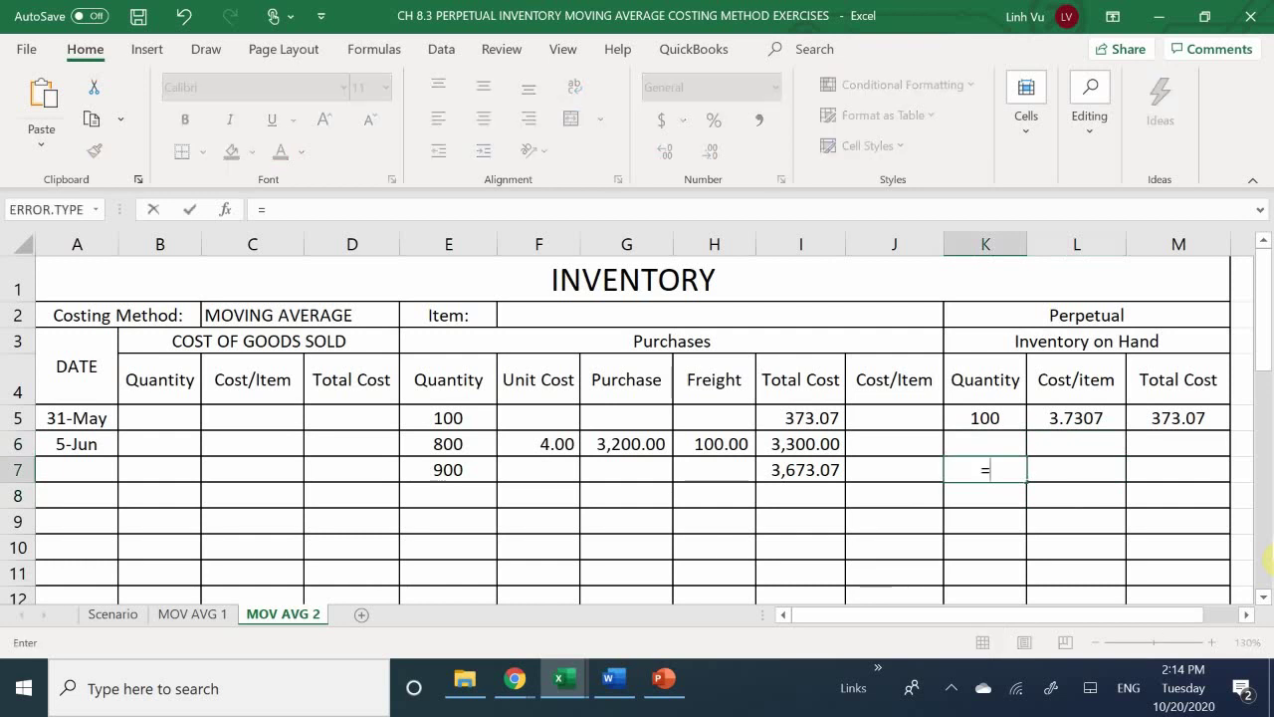
key(Left)
key(Left)
key(Left)
key(Left)
key(Left)
key(Left)
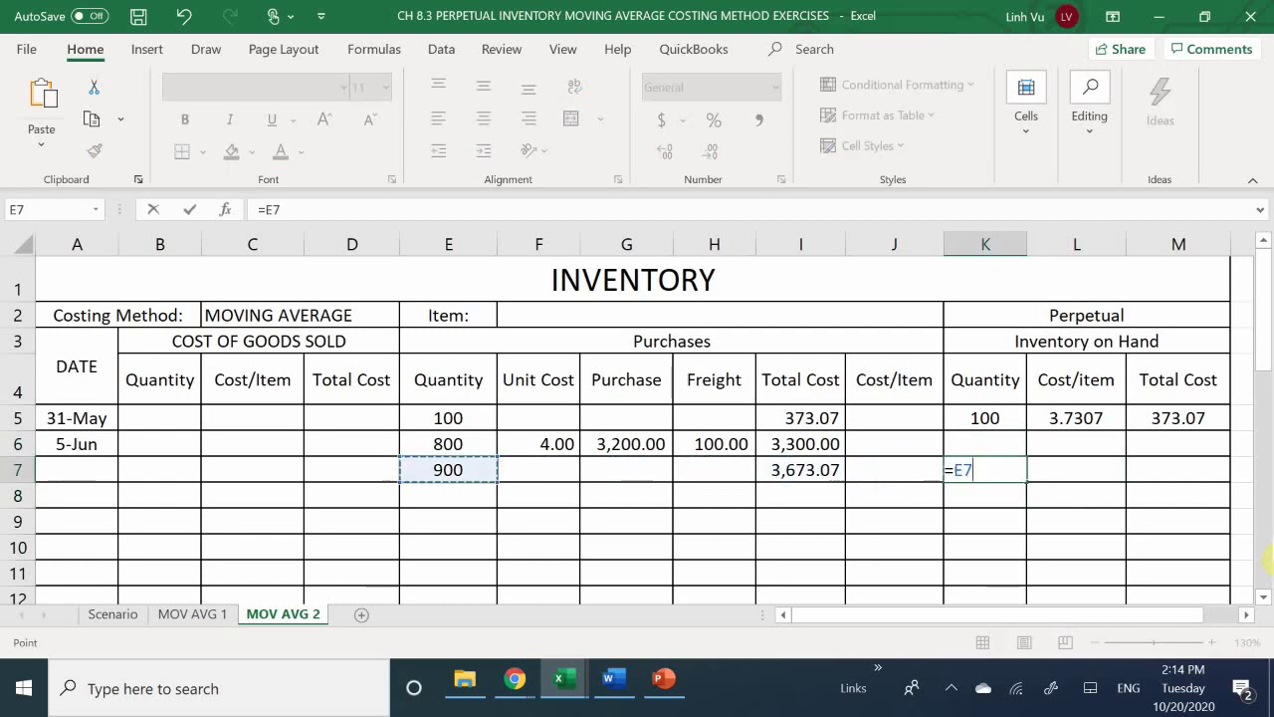
key(ctrl+Return)
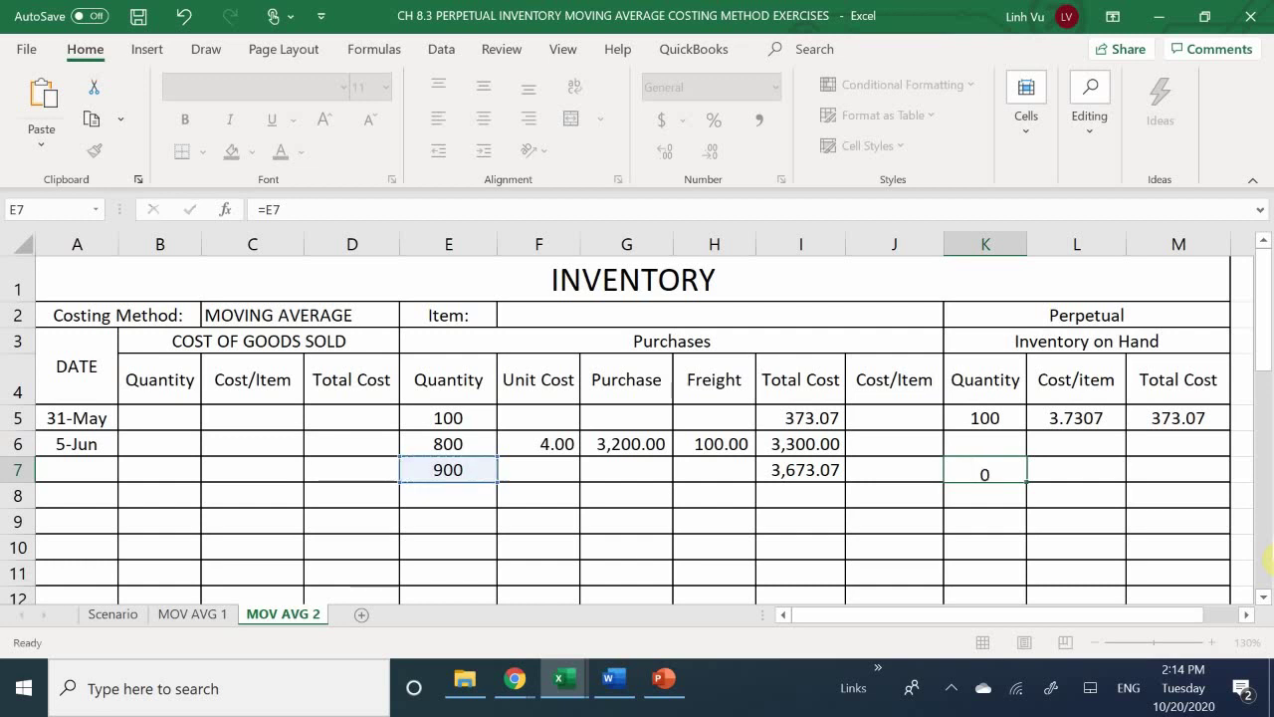
Link the Inventory on Hand total cost in M7 to the combined purchase cost with =I7.
key(Right)
key(Right)
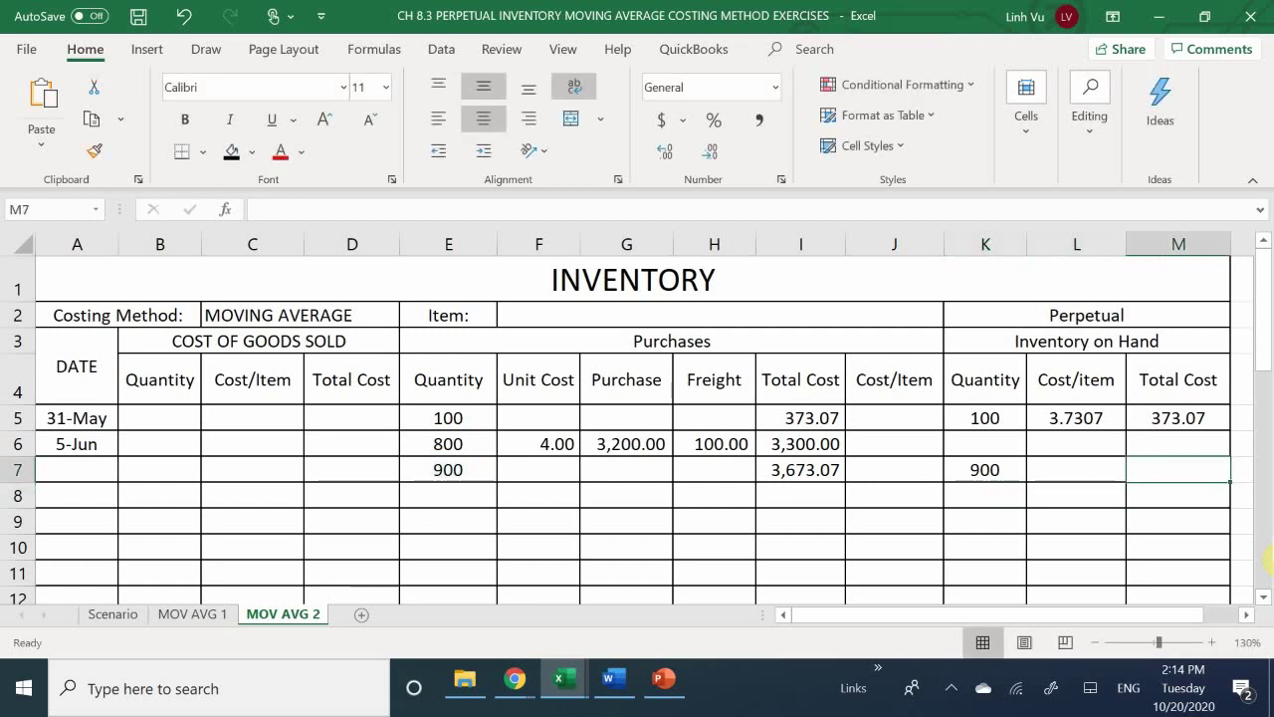
text(=)
key(Left)
key(Left)
key(Left)
key(Left)
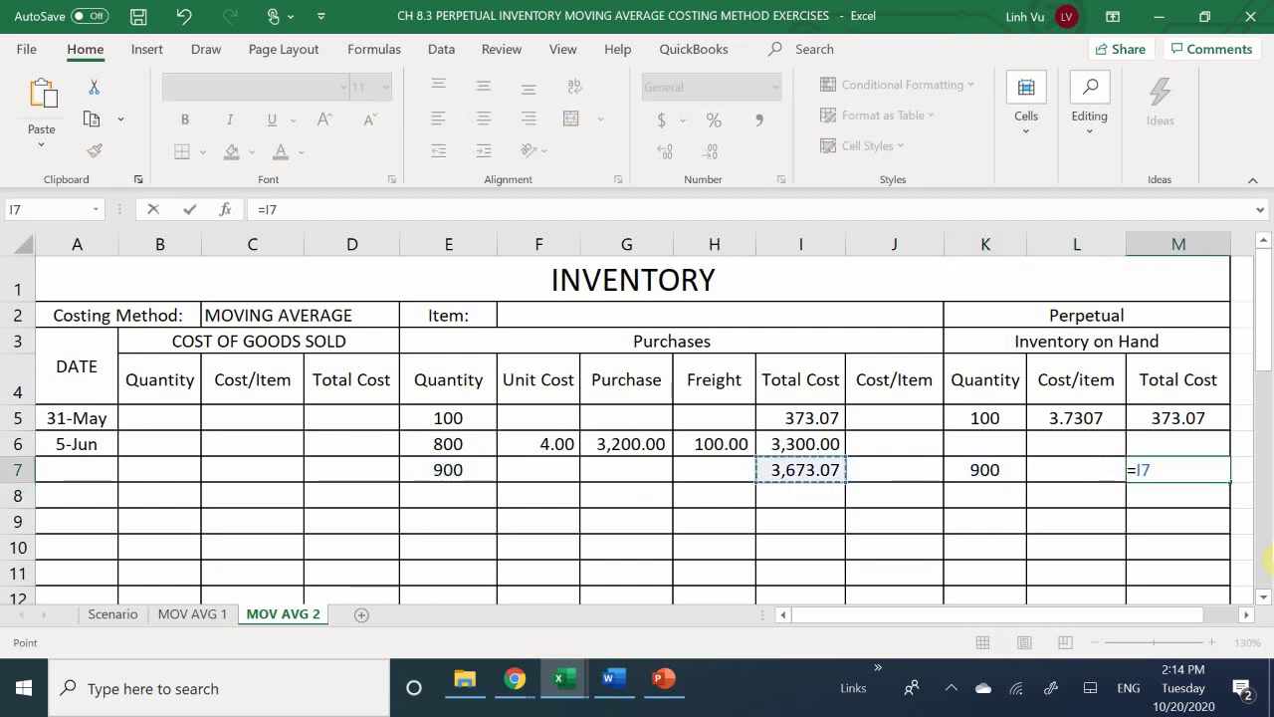
key(Return)
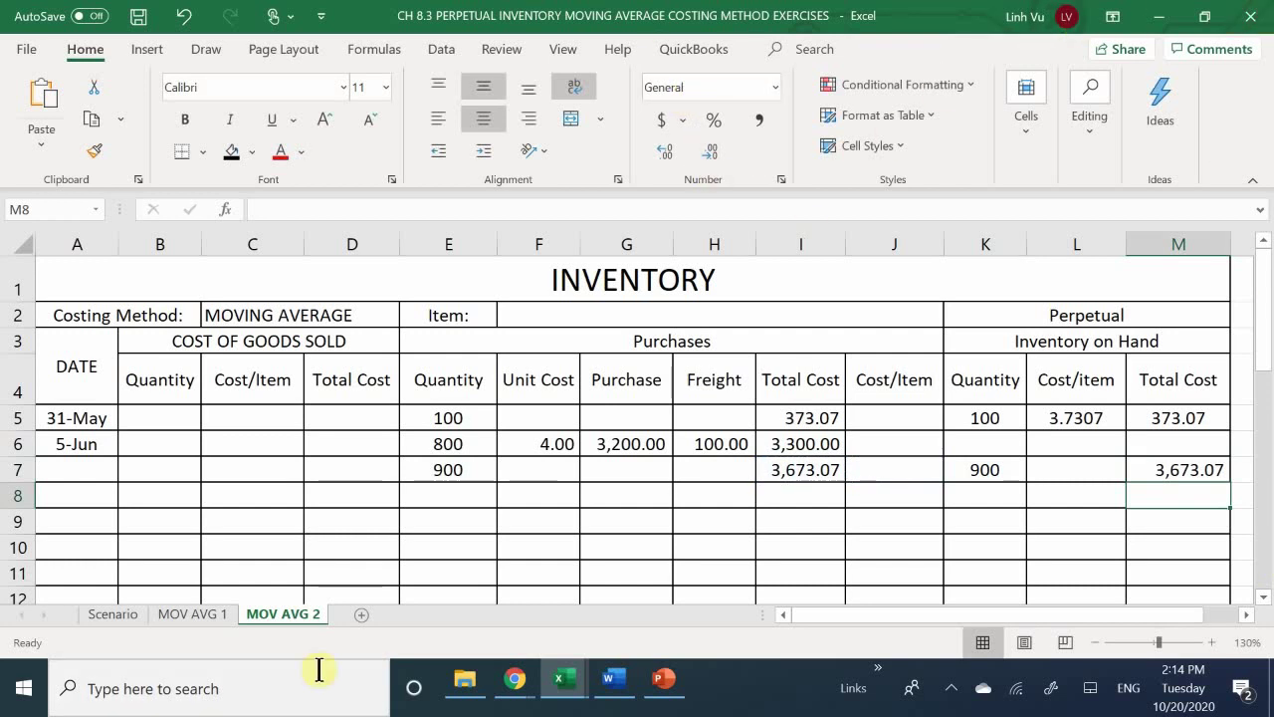
Calculate the moving average cost per item in L7 with the formula =M7/K7.
click(1073, 463)
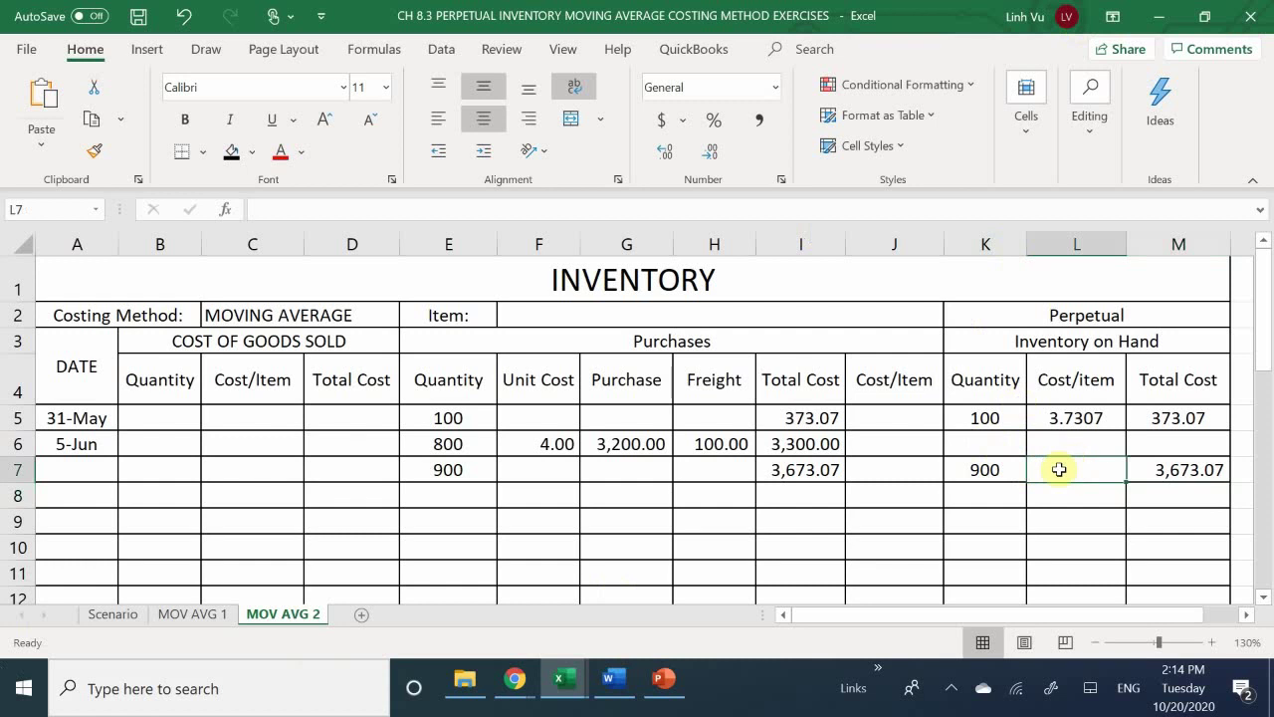
text(=M7/)
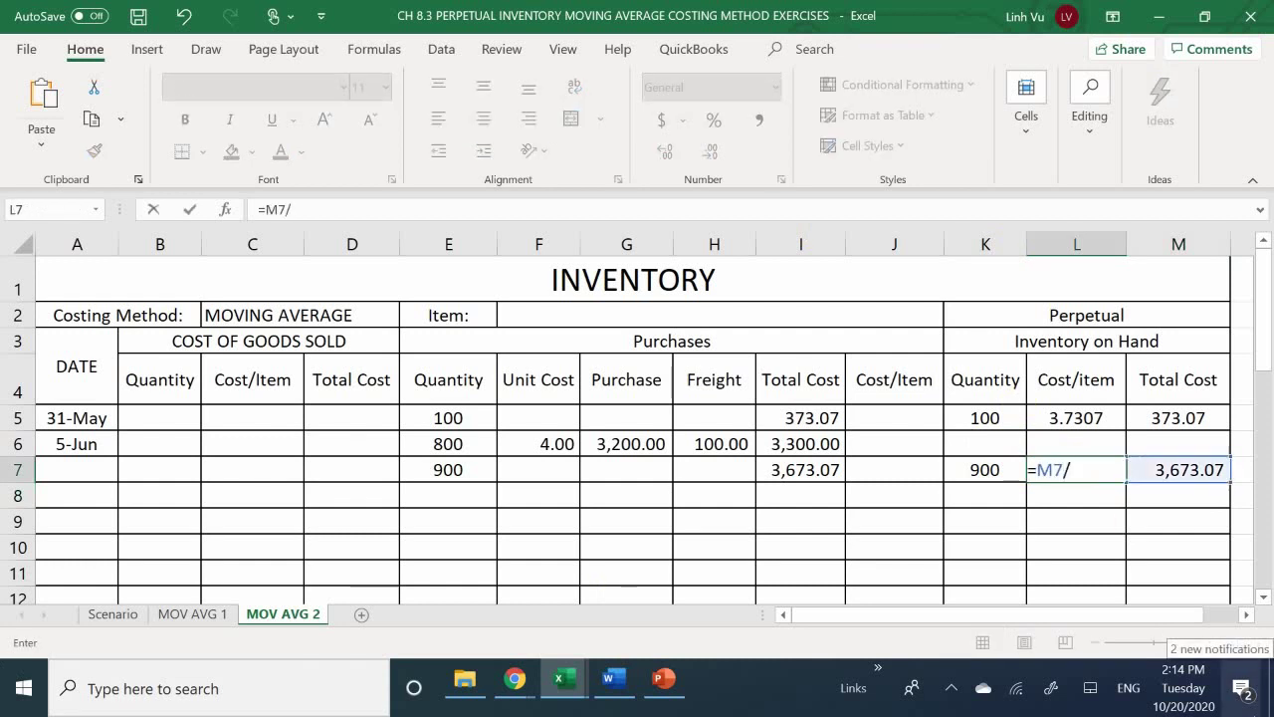
key(Left)
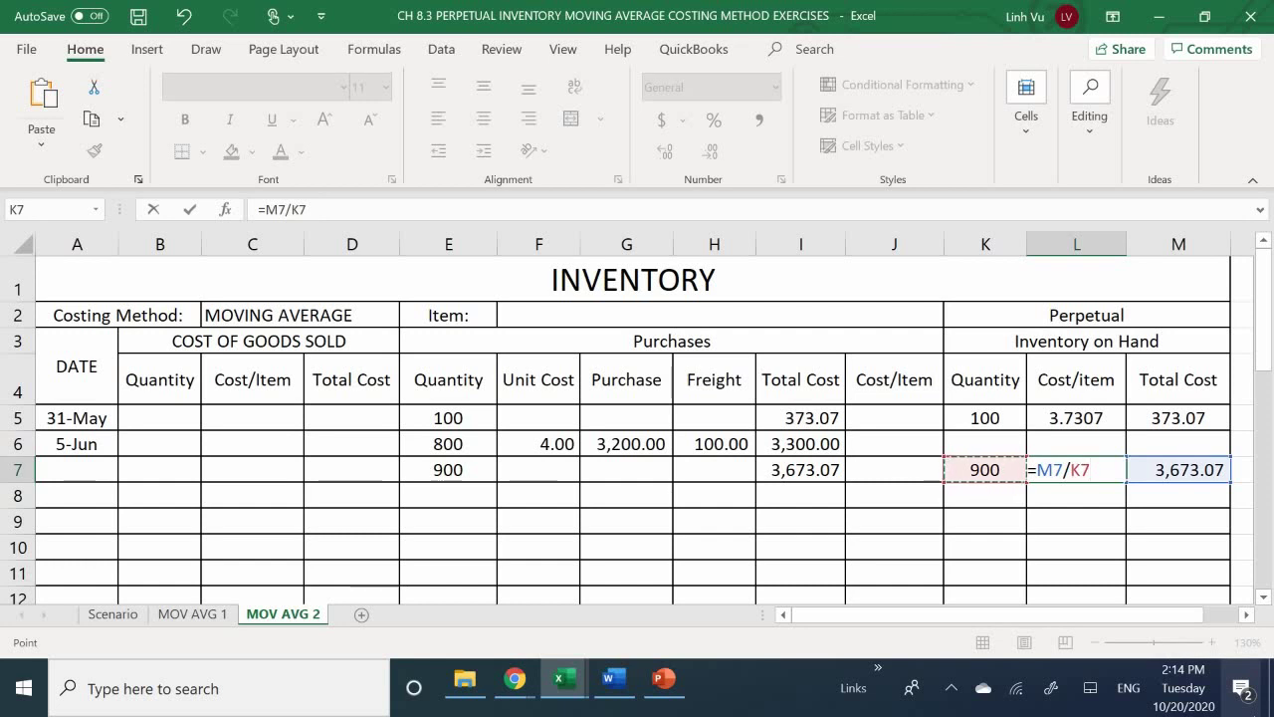
key(Return)
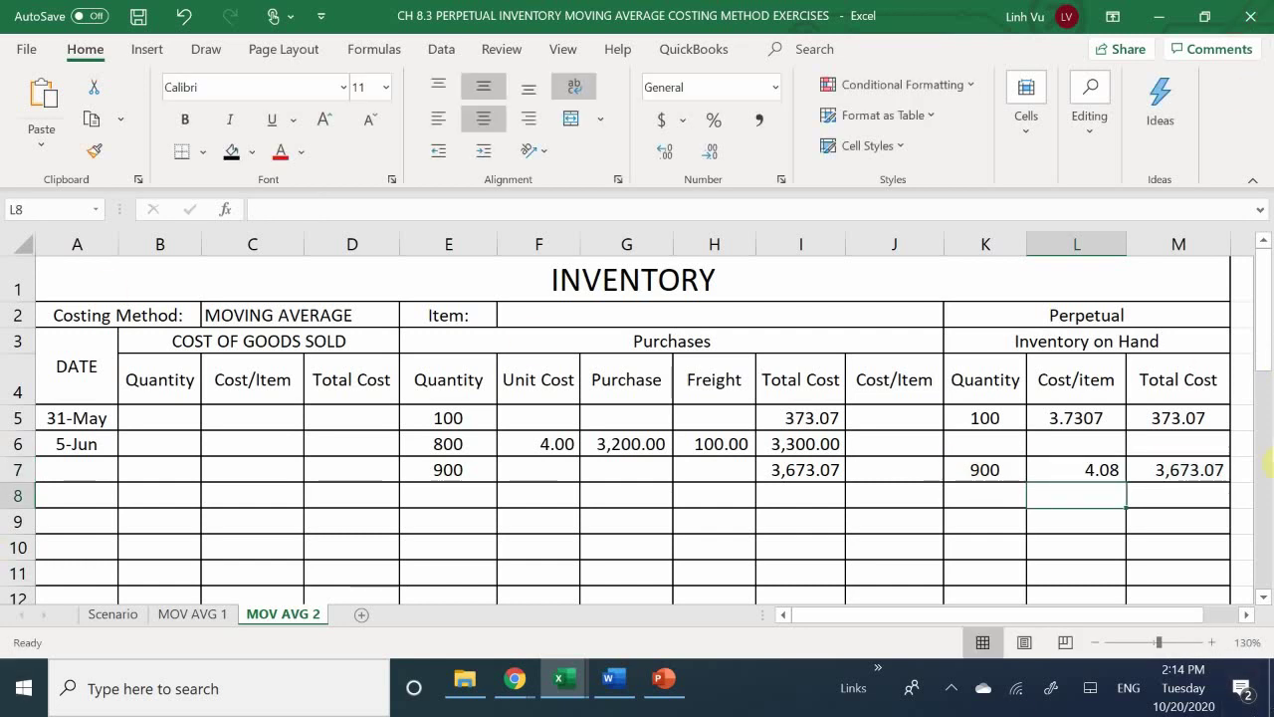
Increase the decimals shown for the average cost in L7 to seven places.
click(1077, 470)
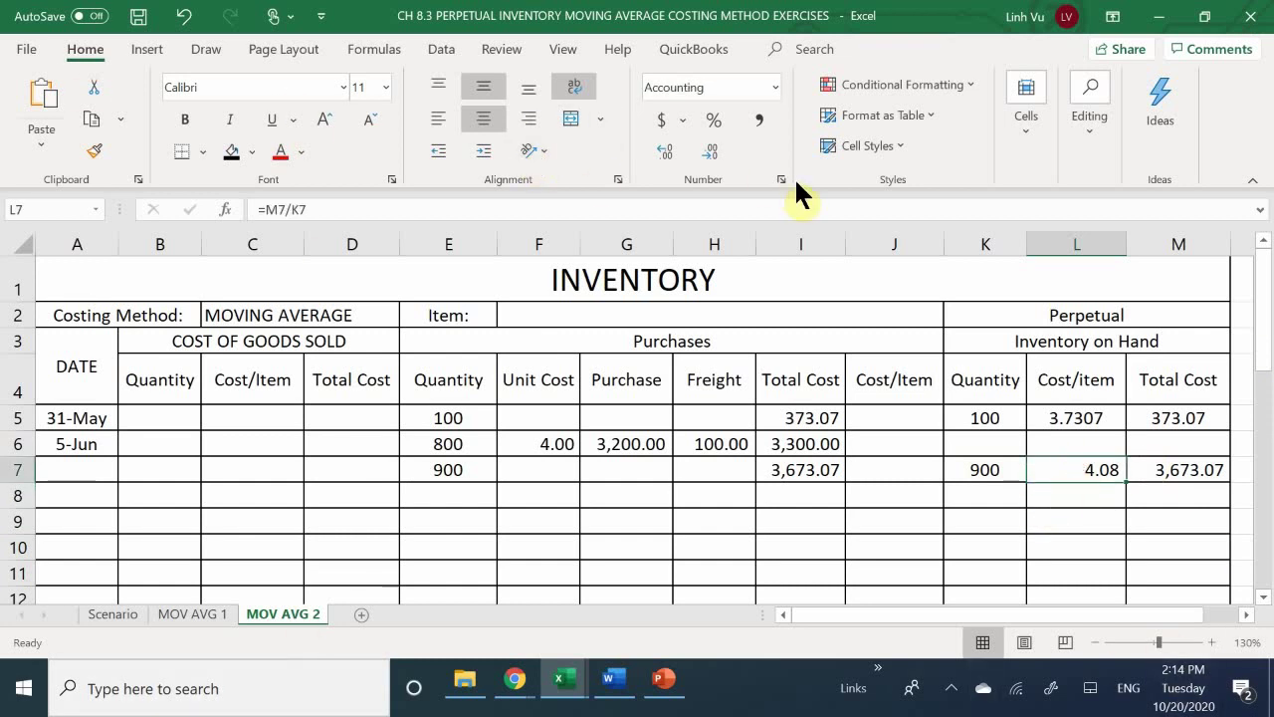
click(660, 153)
click(660, 153)
click(660, 154)
click(659, 153)
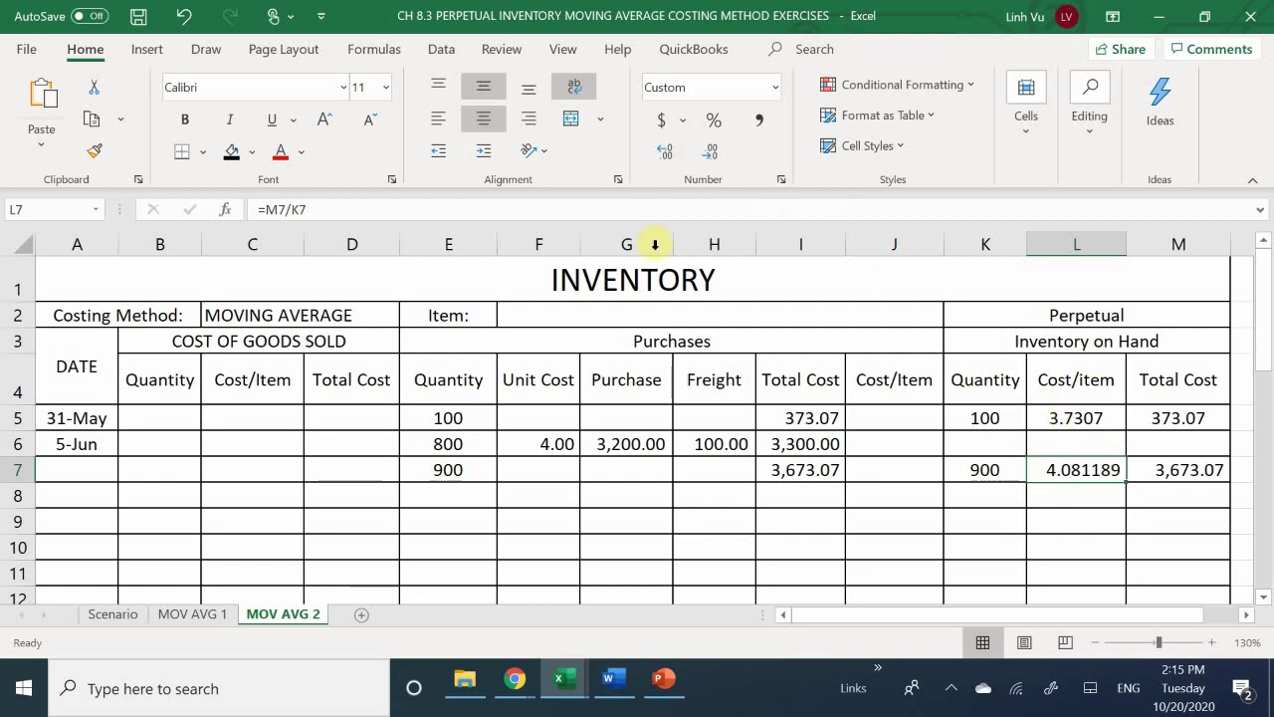
click(667, 153)
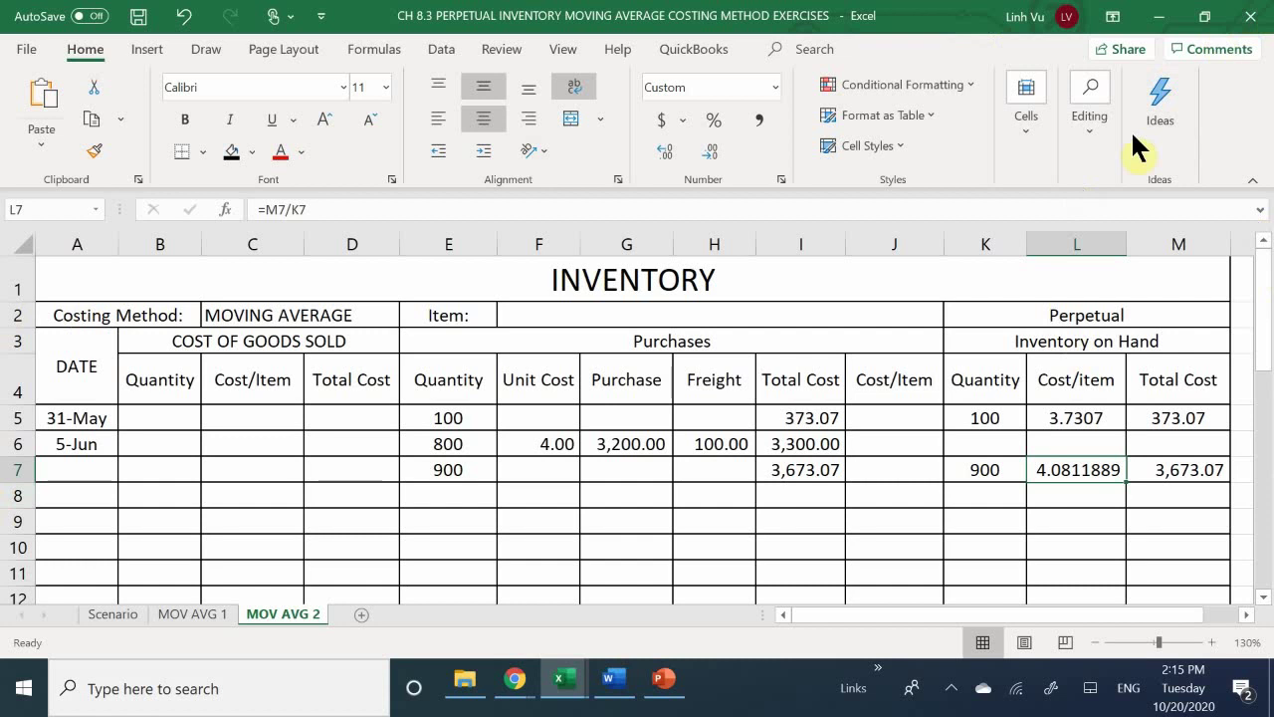
Black out the superseded Inventory on Hand cells K5:M6 with a black fill.
drag(979, 417, 1175, 438)
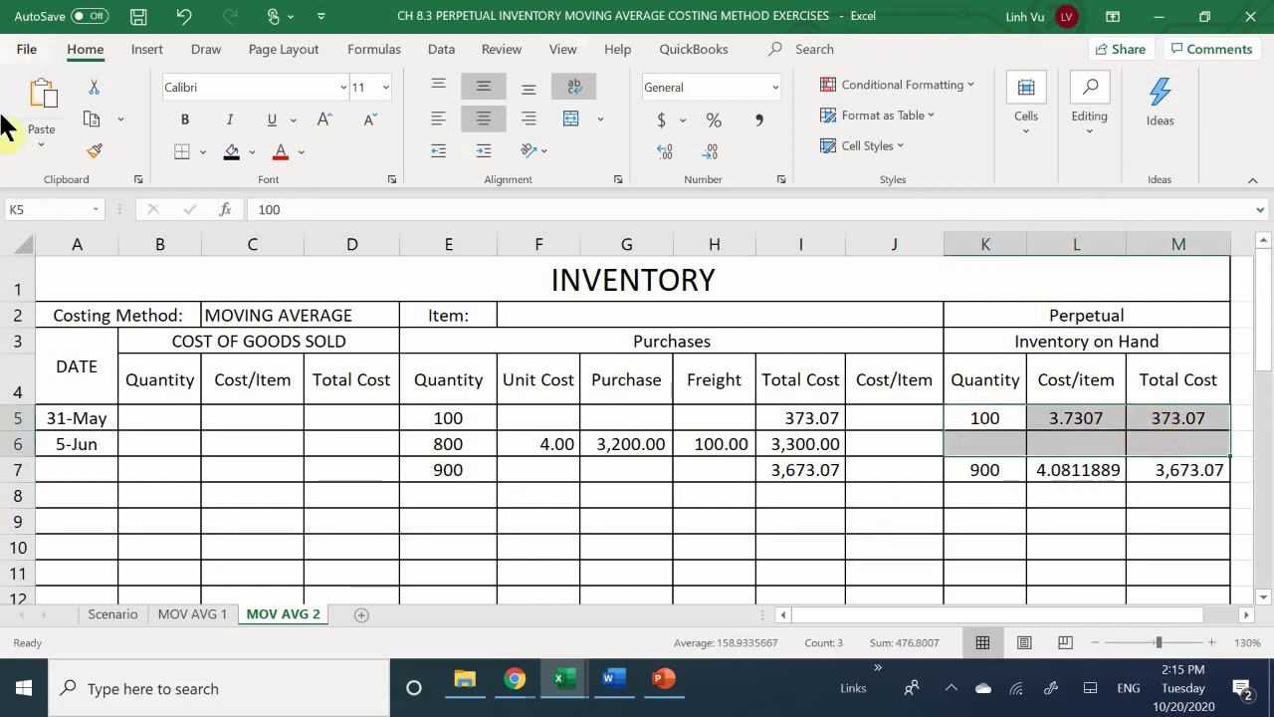
click(227, 155)
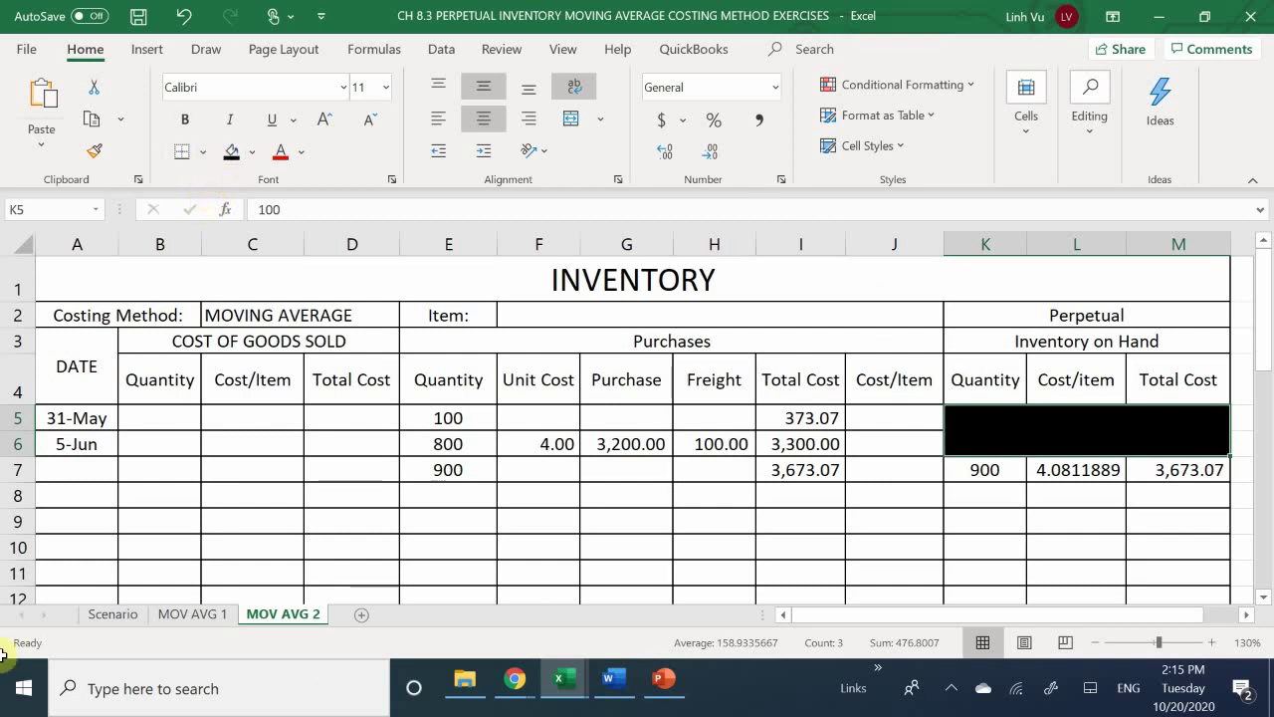
Check the 7 June sale on the Scenario sheet and record it on MOV AVG 2 with date 6/7 in A8 and quantity 350 in B8.
click(94, 615)
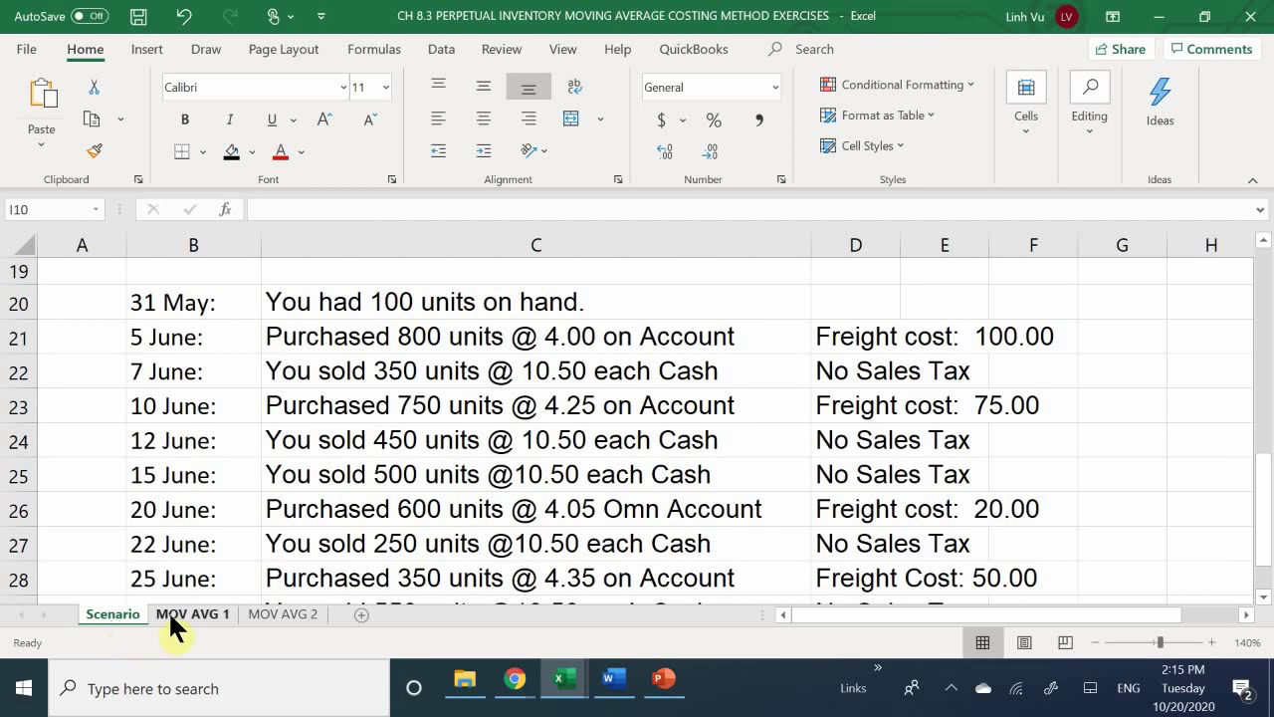
click(275, 613)
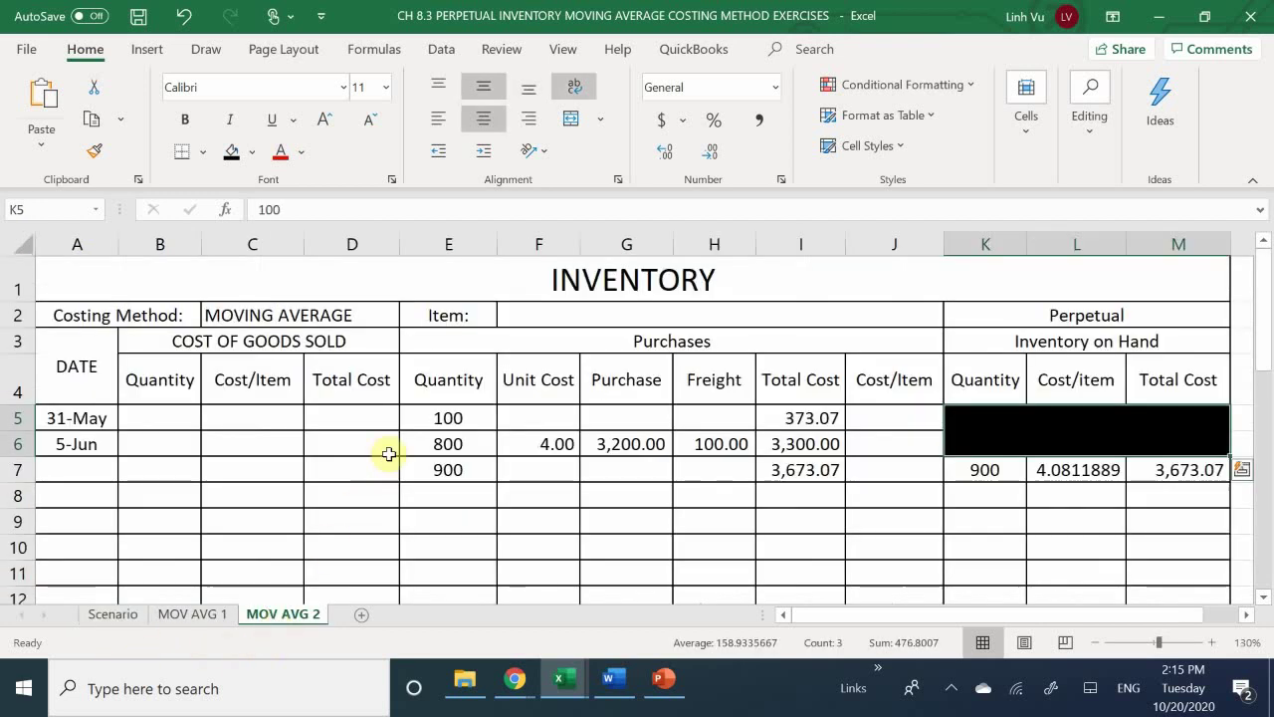
click(93, 500)
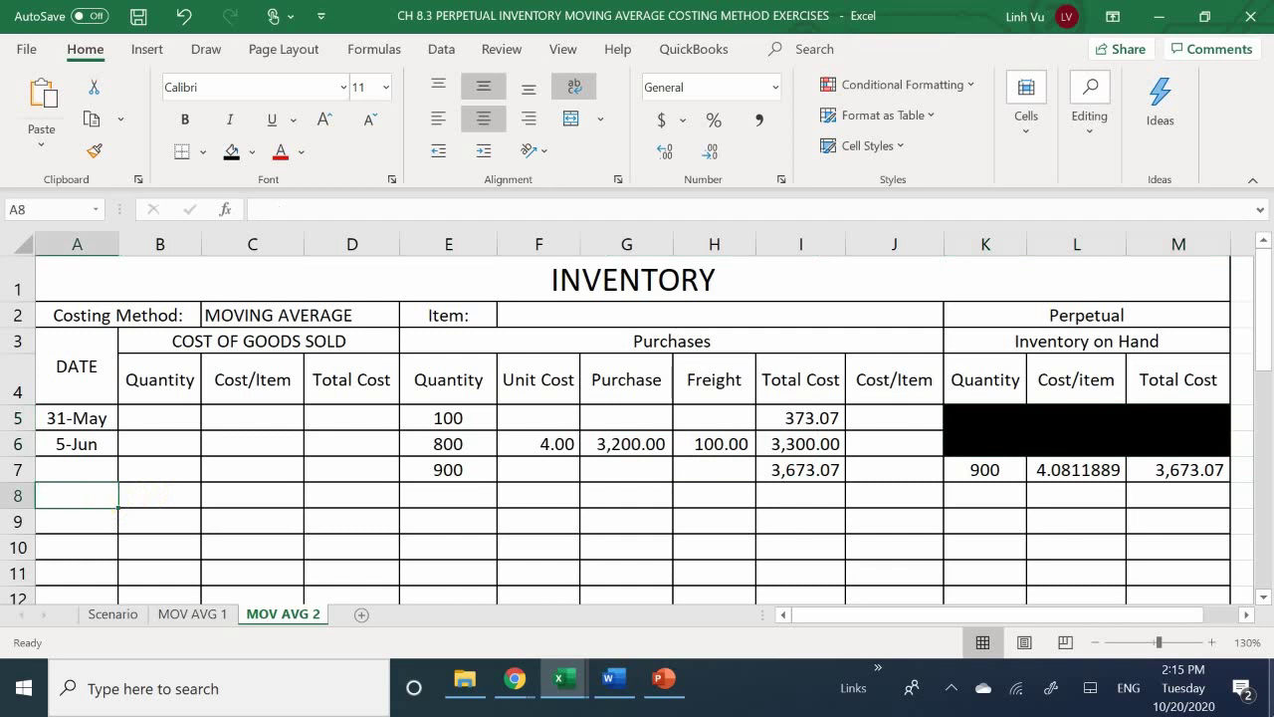
text(6/7)
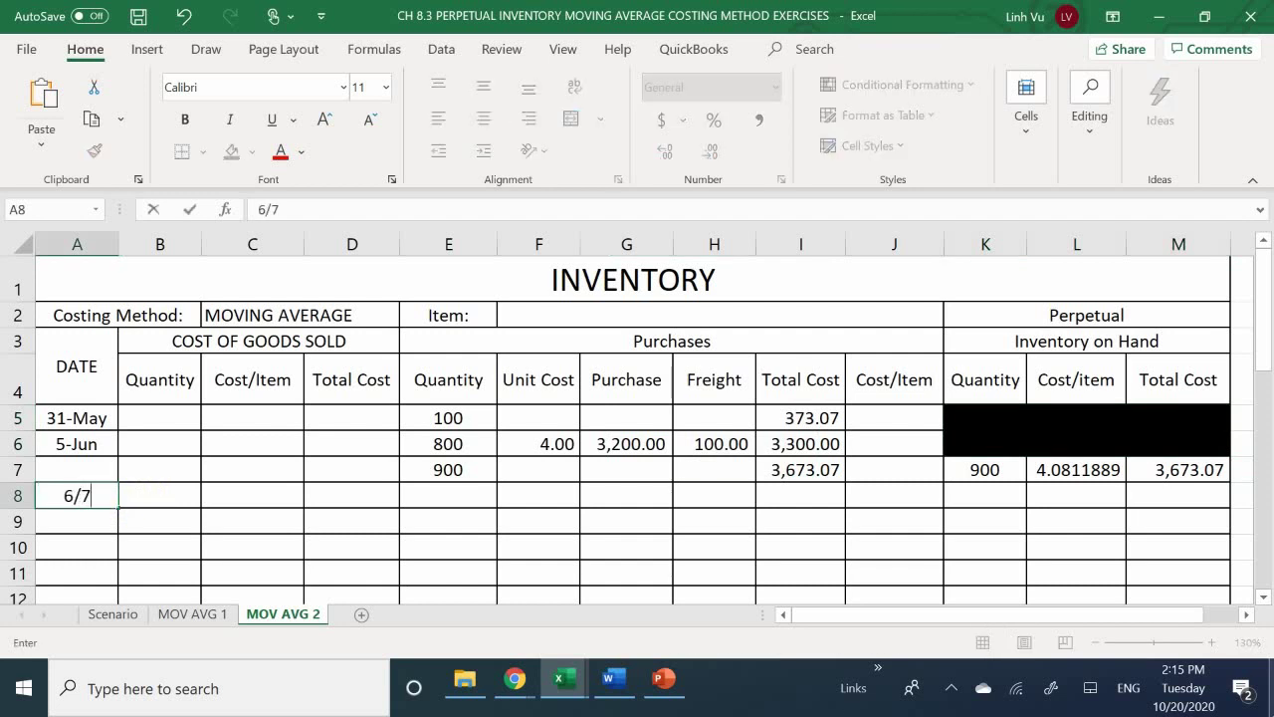
key(Return)
key(Right)
key(Up)
text(350)
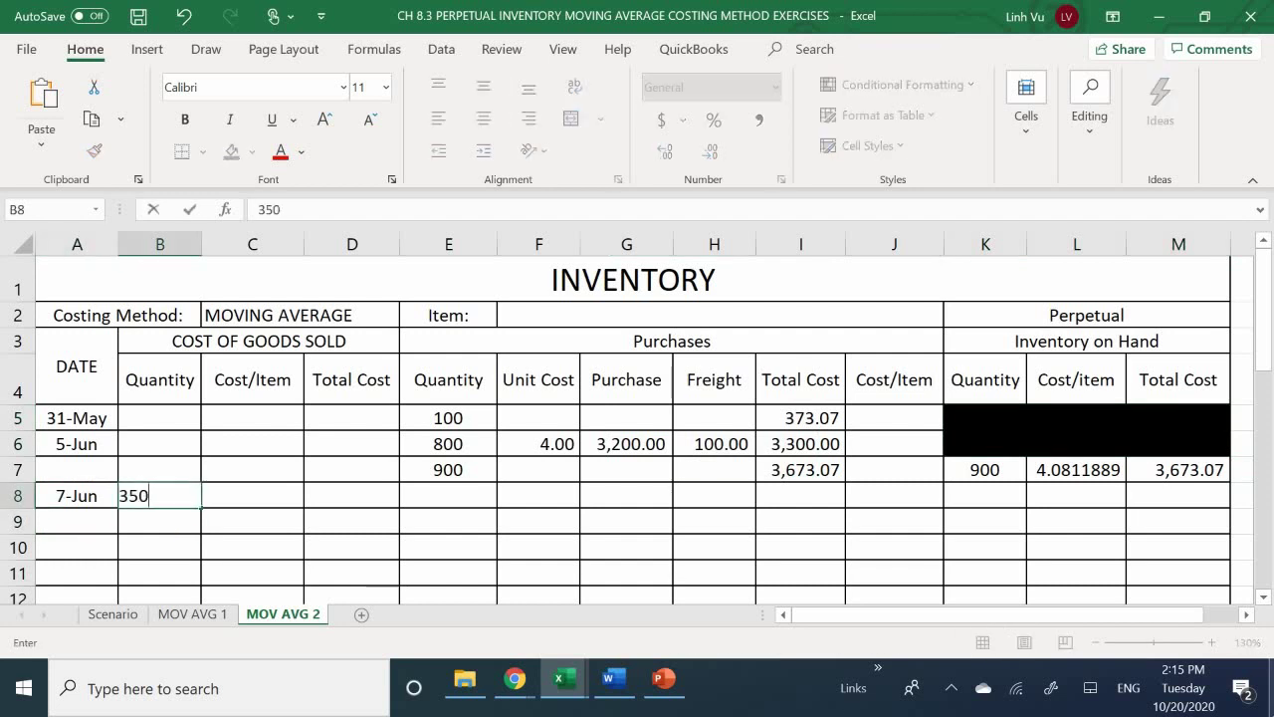
key(Return)
Set the 7-Jun cost of goods sold per item in C8 to the moving average cost with =L7.
click(251, 494)
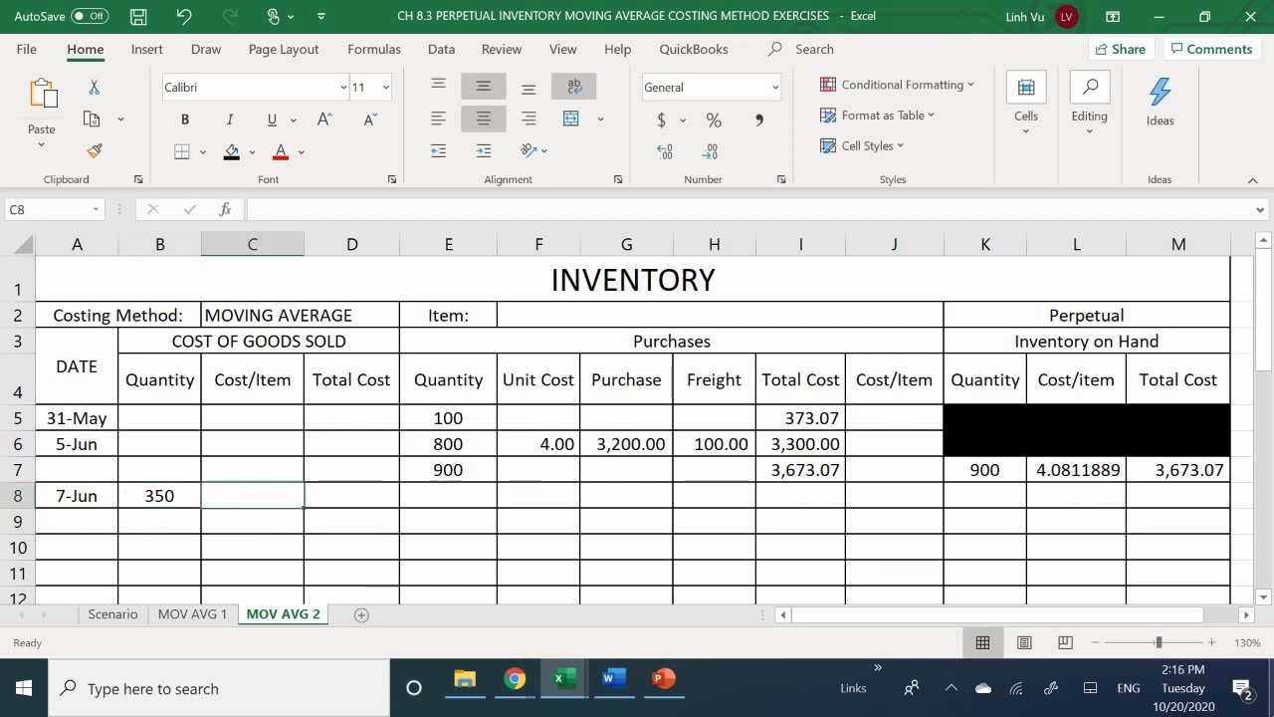
text(=)
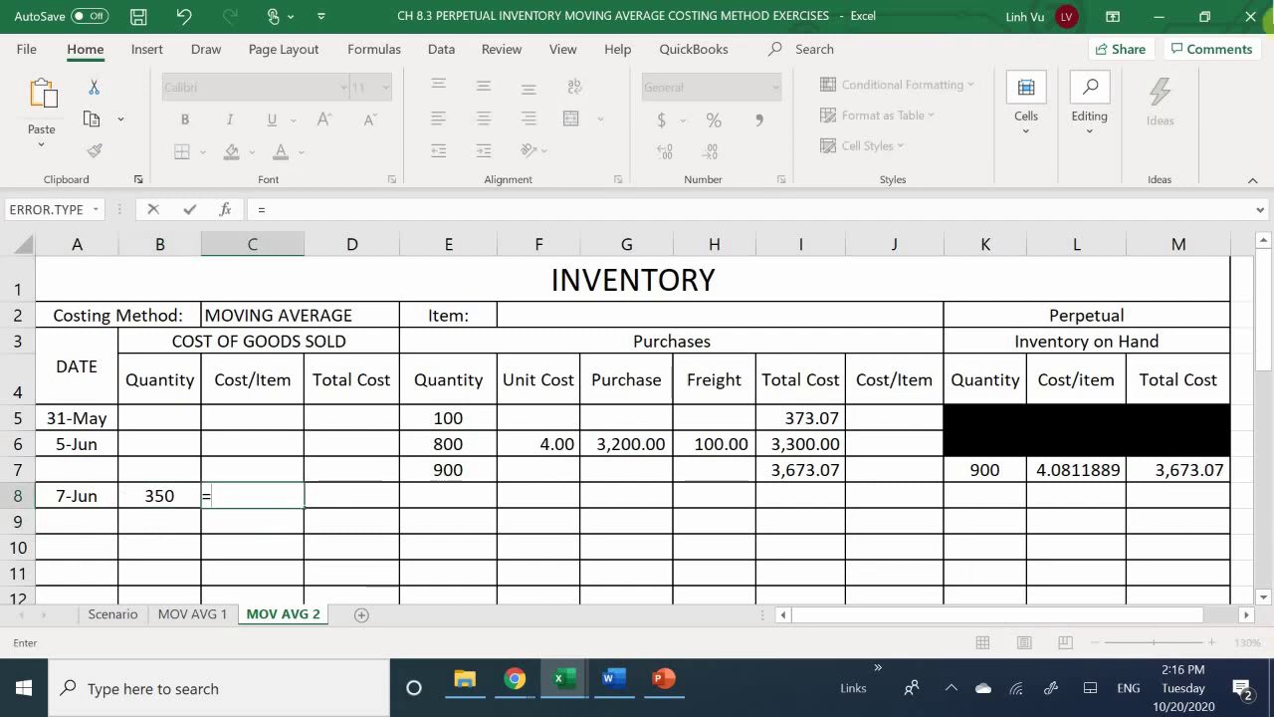
click(1076, 470)
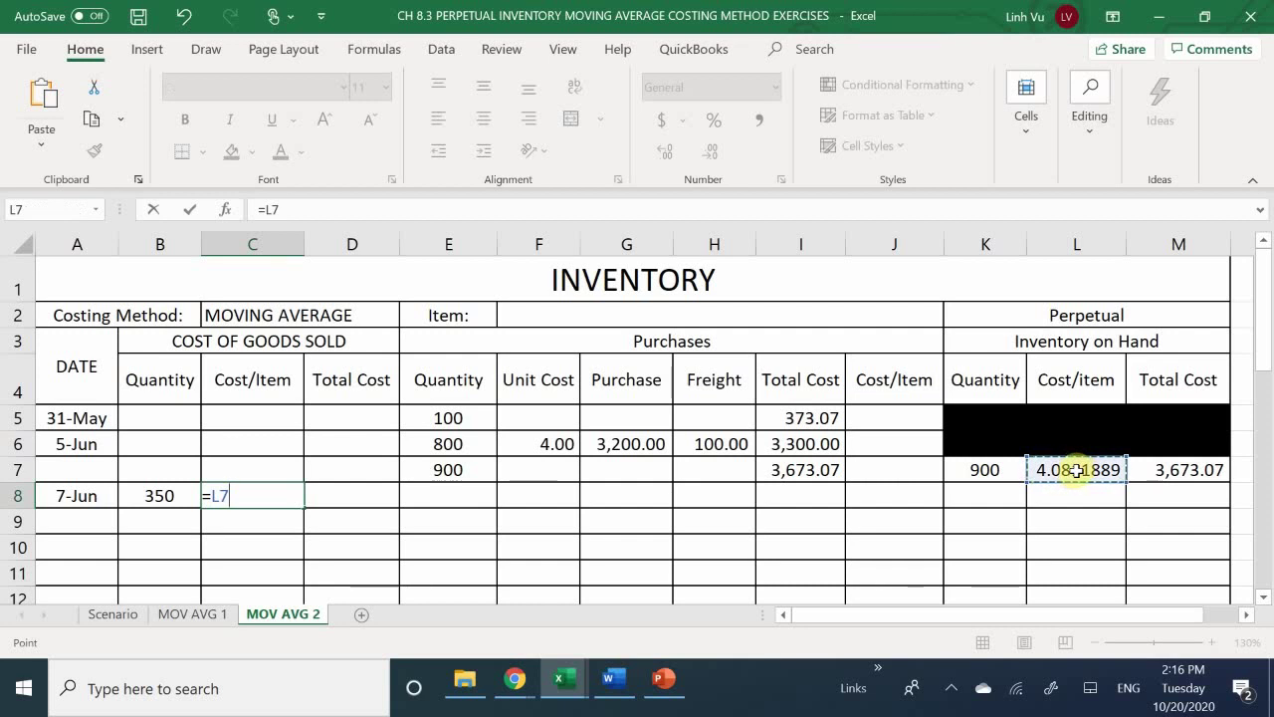
key(Return)
Calculate the 7-Jun total cost of goods sold in D8 with =ROUND(C8*B8,2).
key(Right)
key(Up)
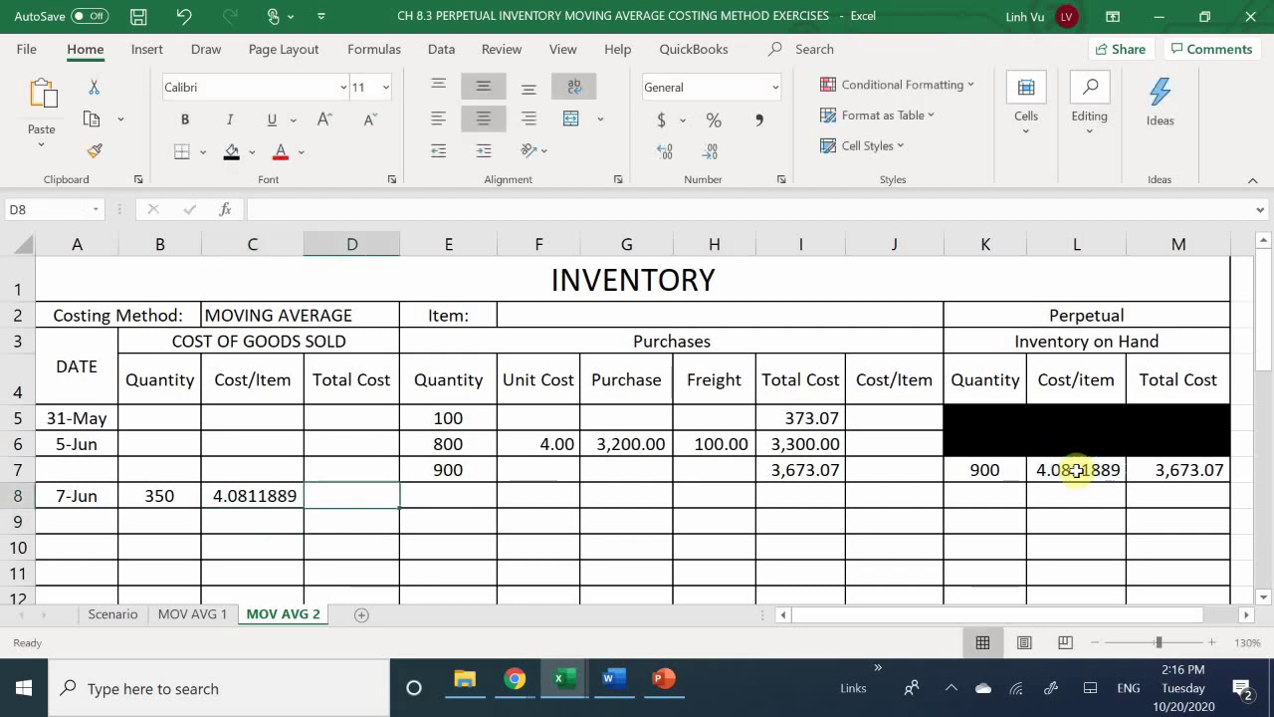
text(=ROUND)
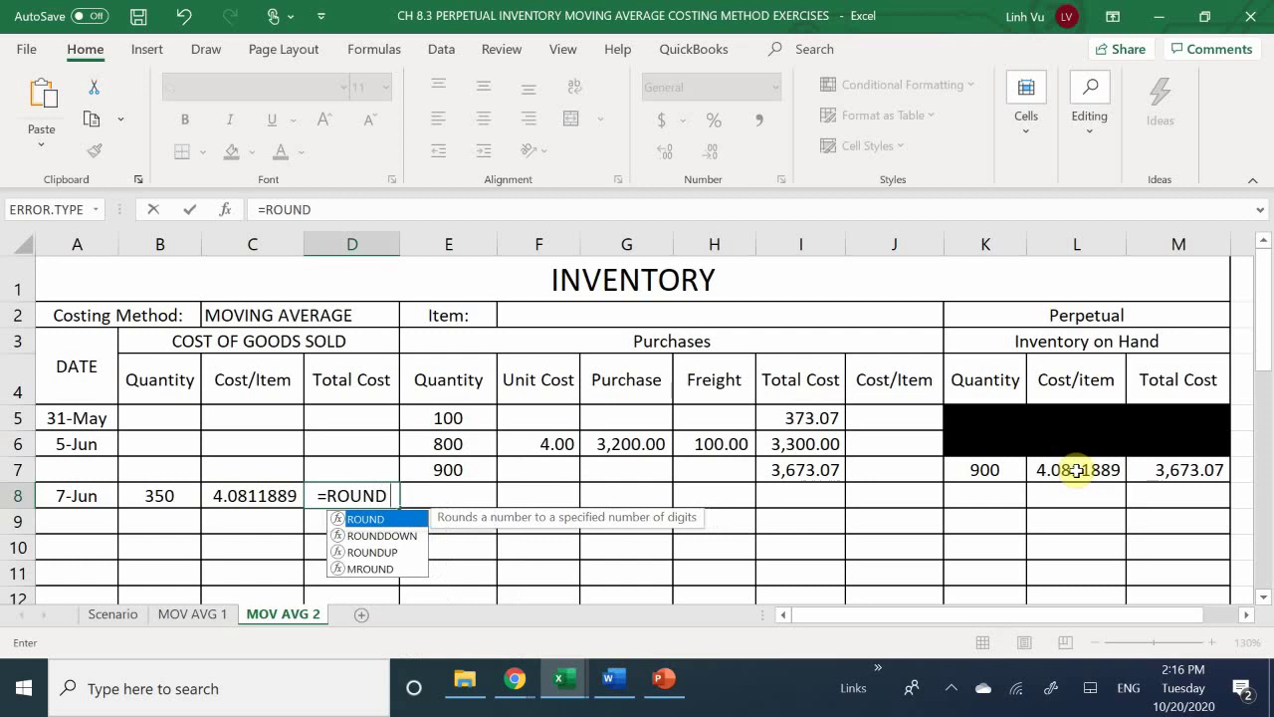
text(()
key(Left)
text(*)
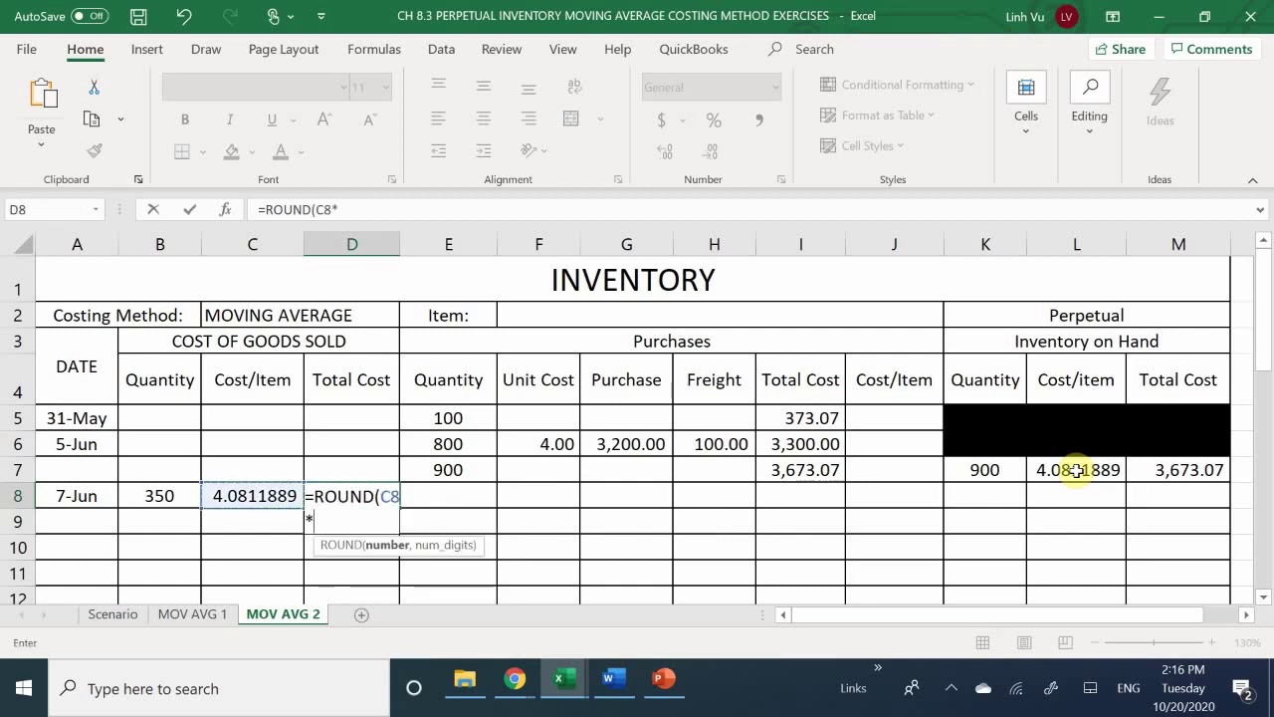
key(Left)
key(Left)
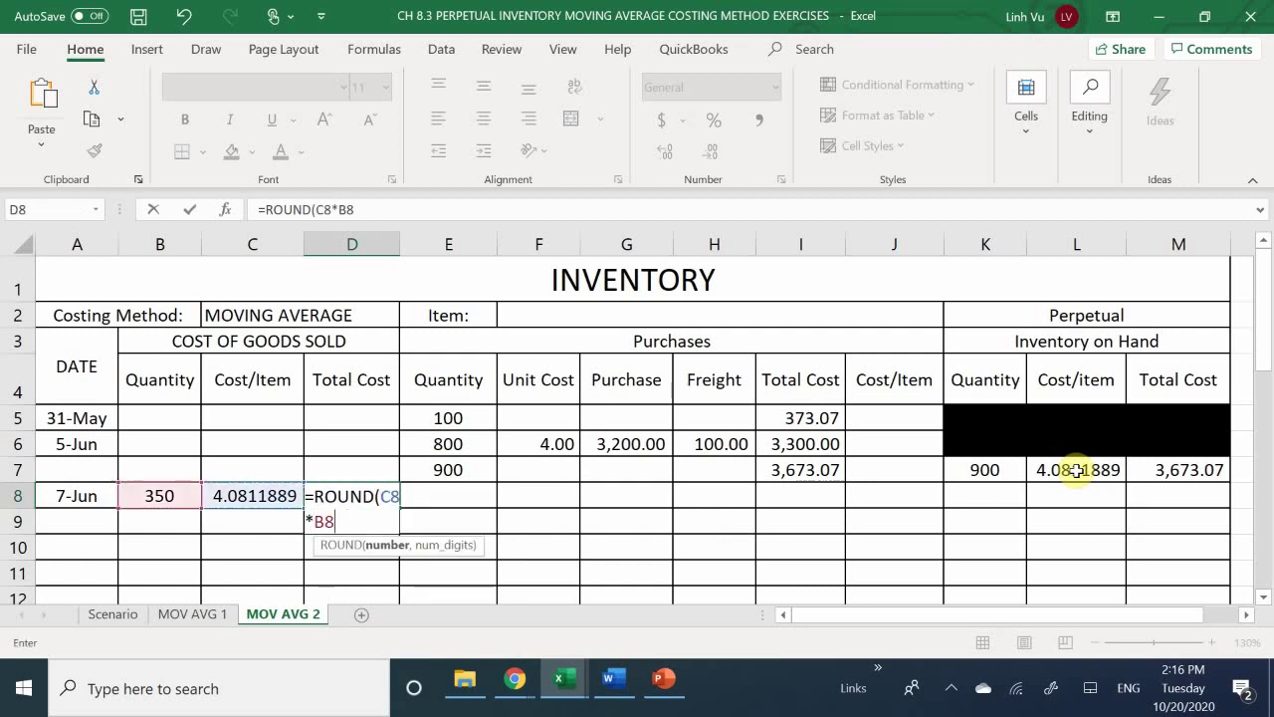
text(,2)
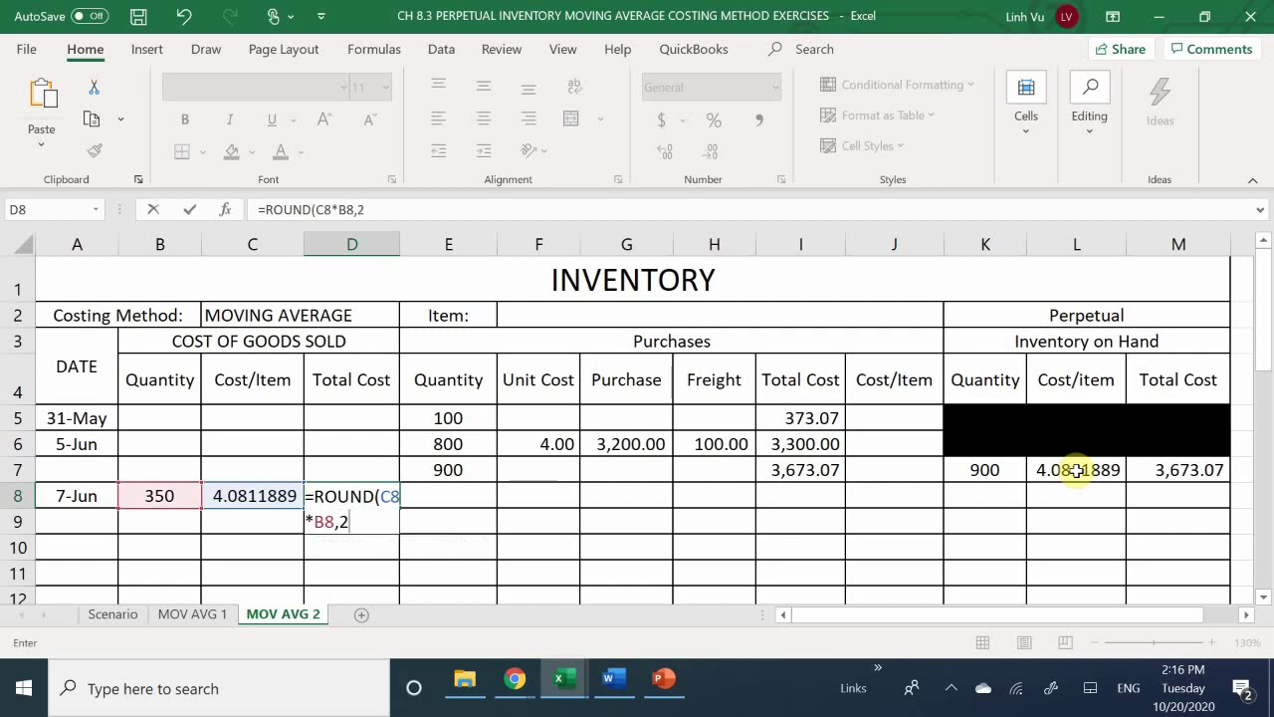
key(Return)
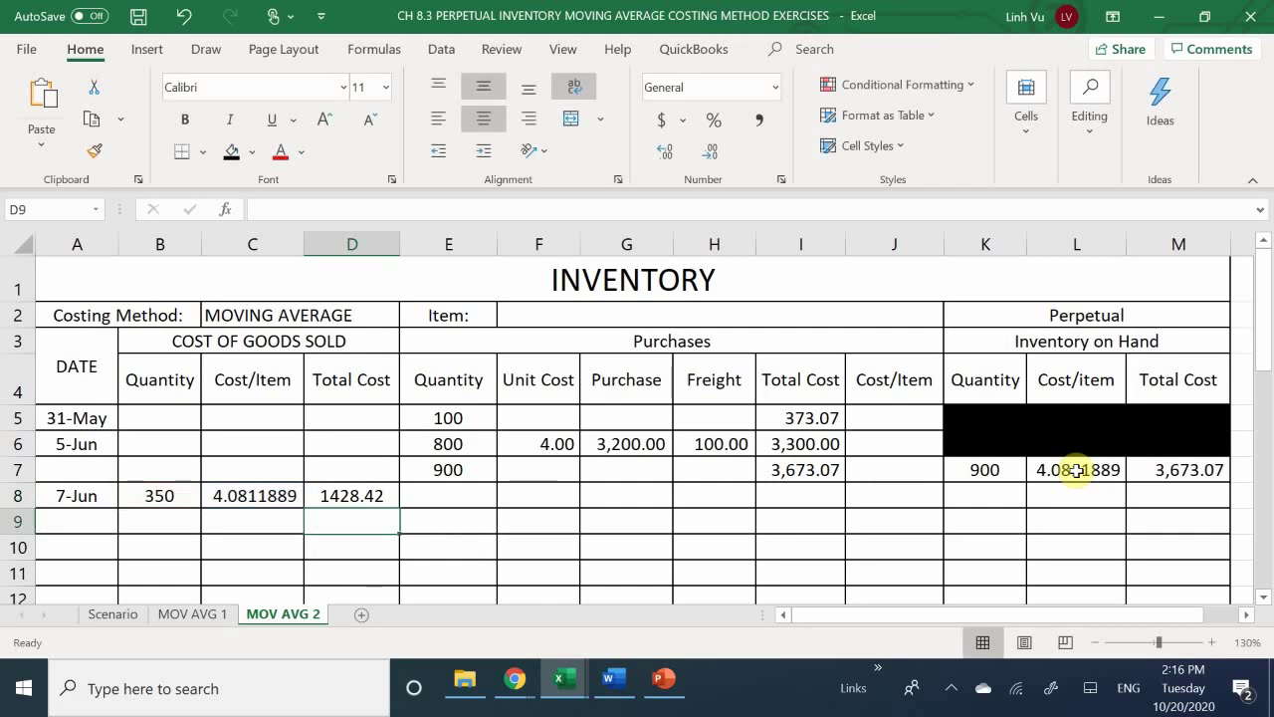
Deduct the 7-Jun units sold in the Purchases quantity cell E8 with =-B8.
key(Up)
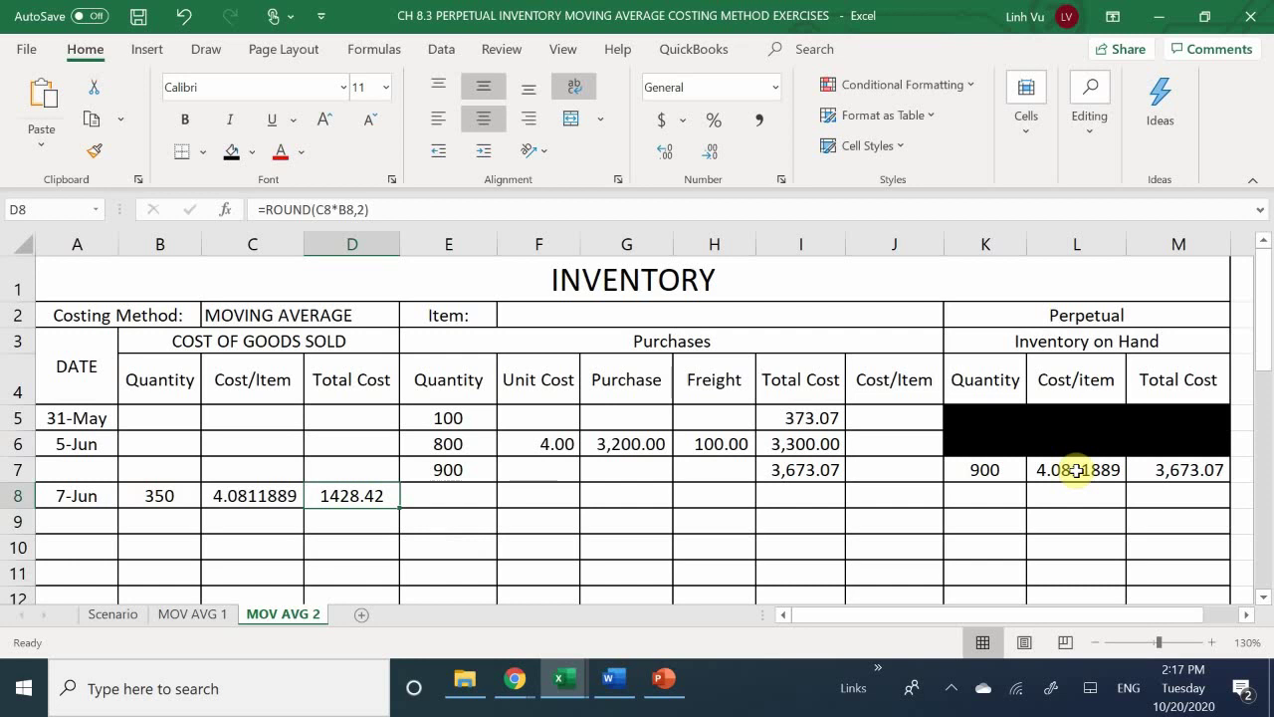
key(Right)
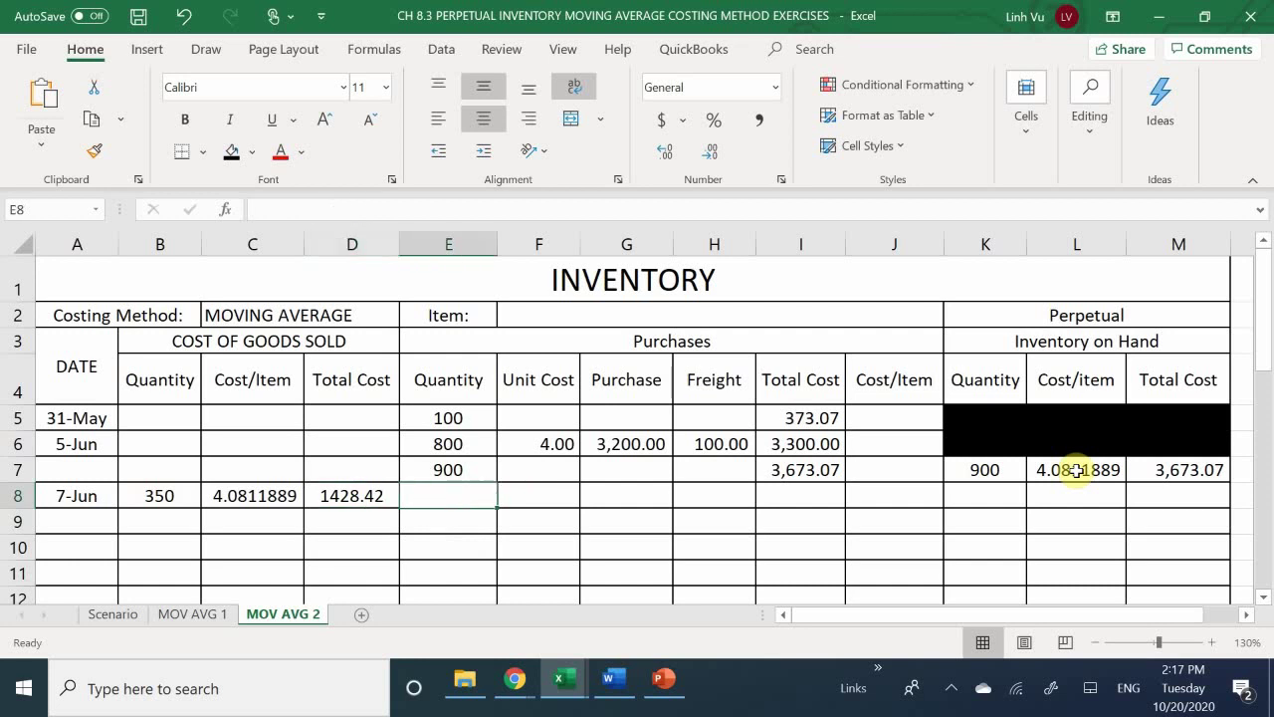
text(-)
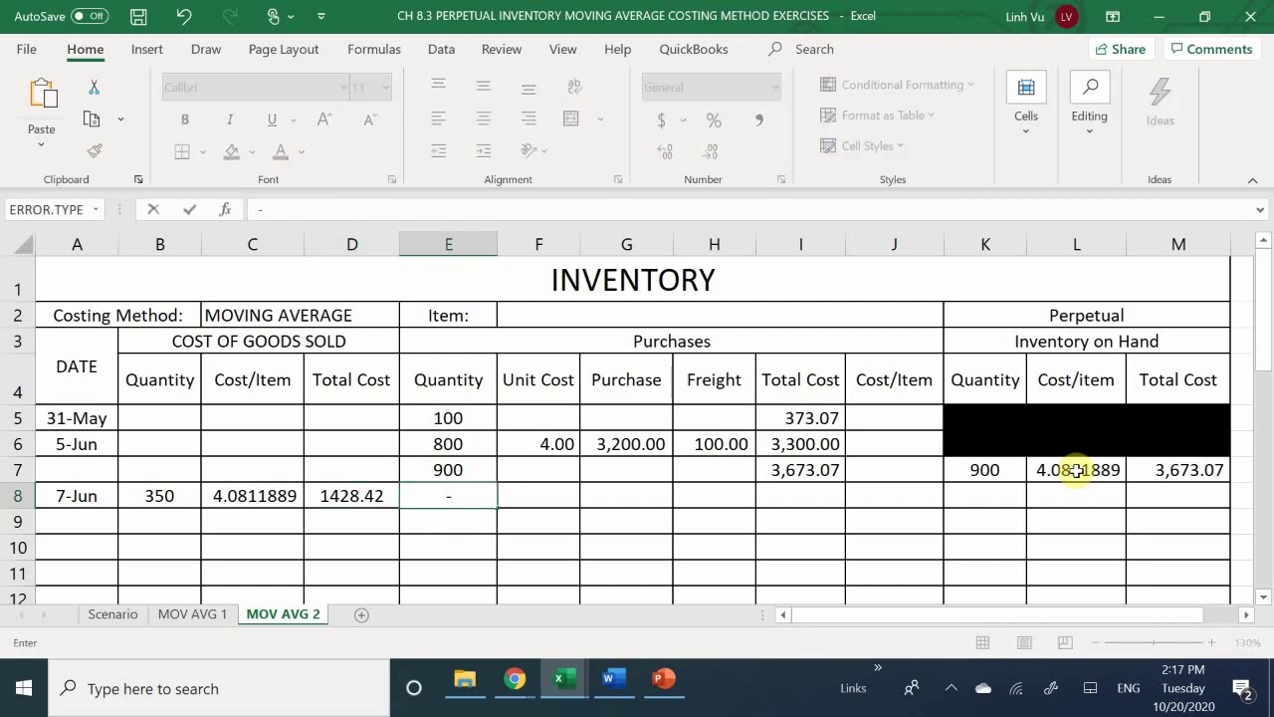
key(Left)
key(Left)
key(Left)
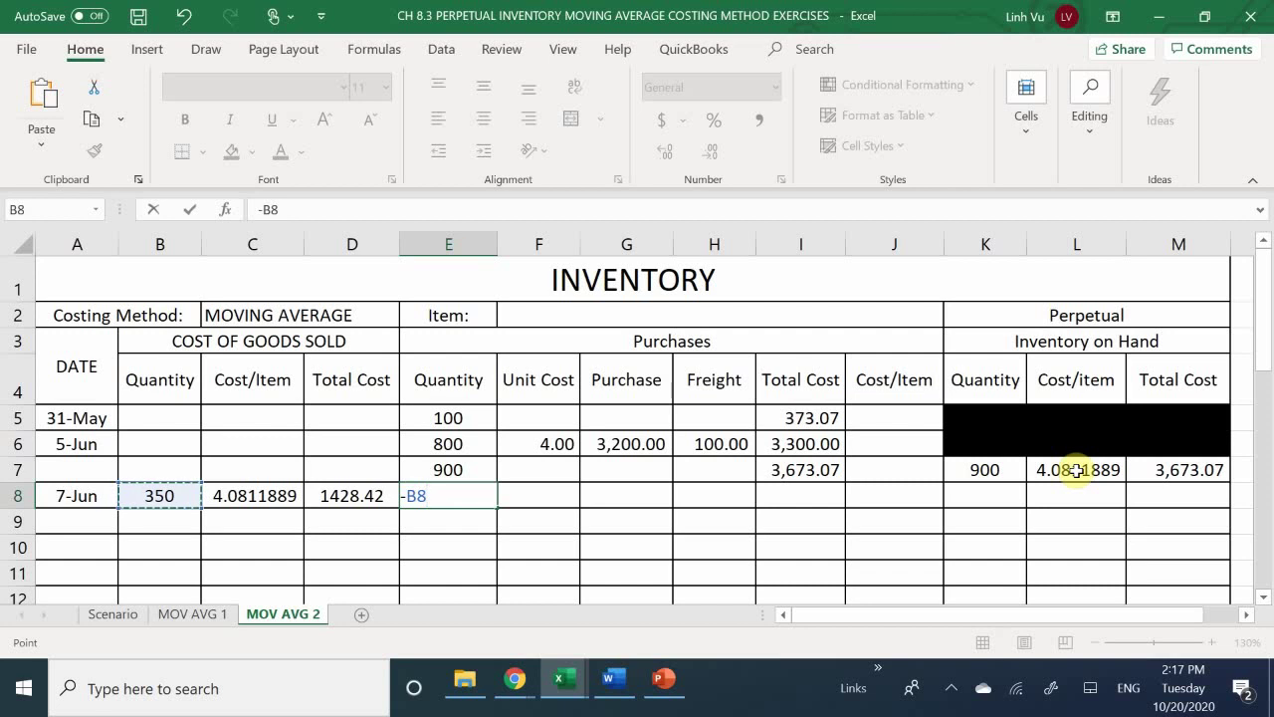
key(Return)
Calculate the remaining quantity in E9 with =E7+E8.
text(=)
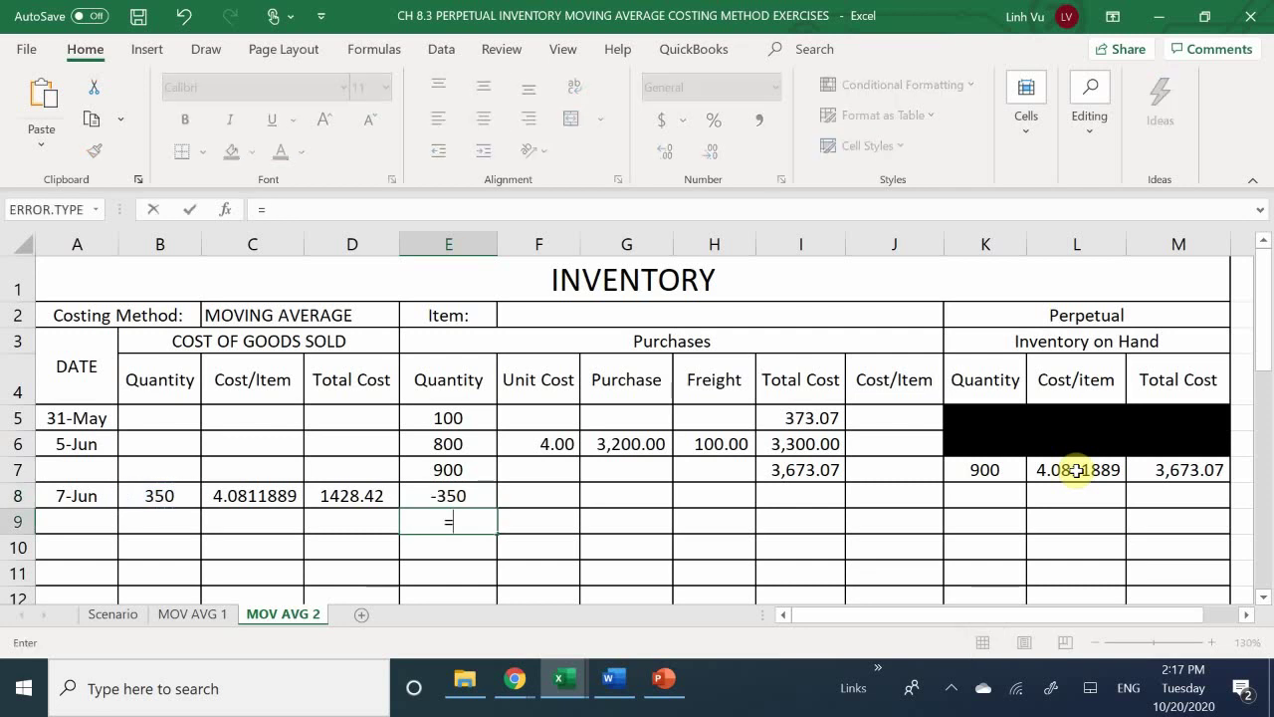
key(Up)
key(Up)
text(+)
key(Up)
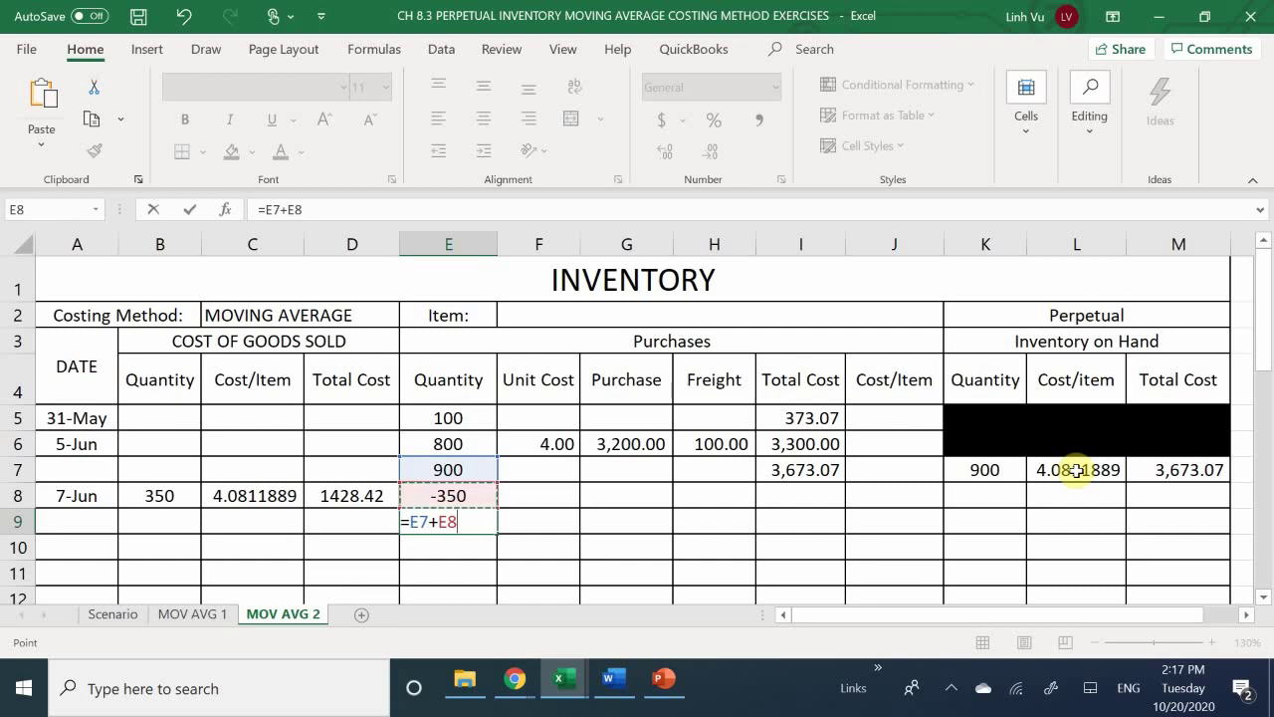
key(Return)
Deduct the 7-Jun cost of goods sold in total cost cell I8 with =-D8 and widen column I to fit it.
key(Up)
key(Up)
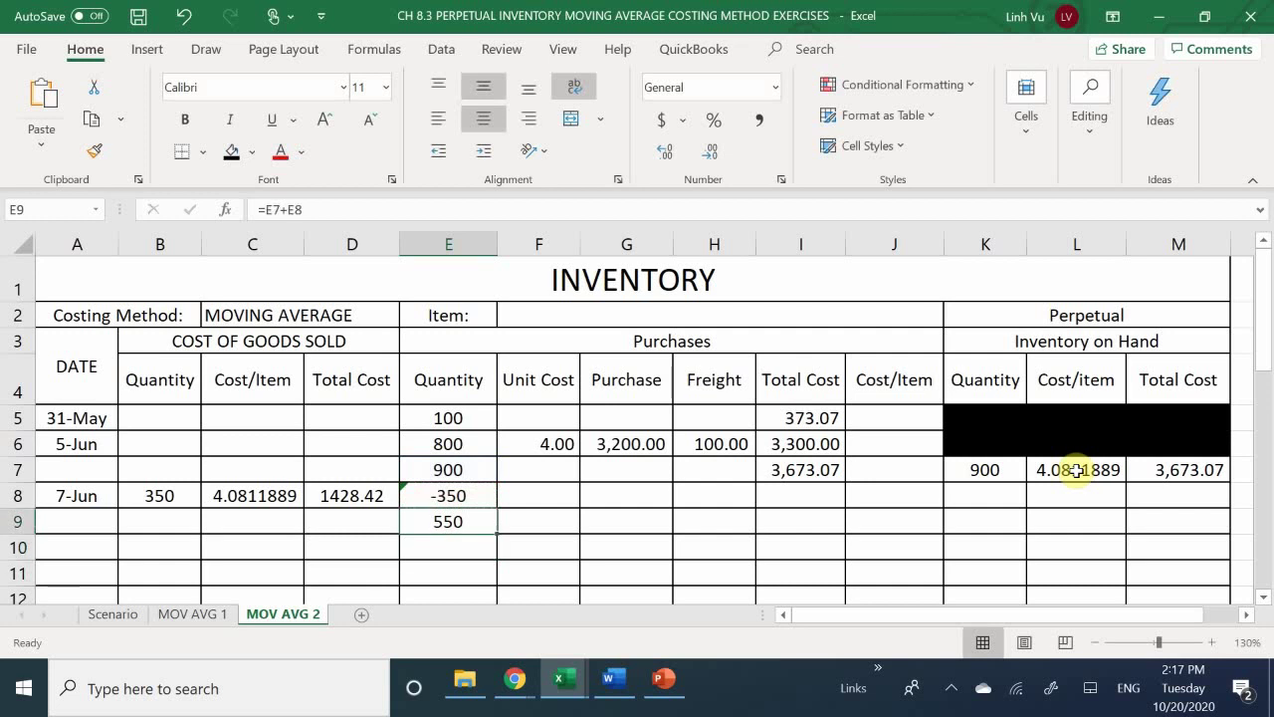
key(Down)
key(Right)
key(Right)
key(Right)
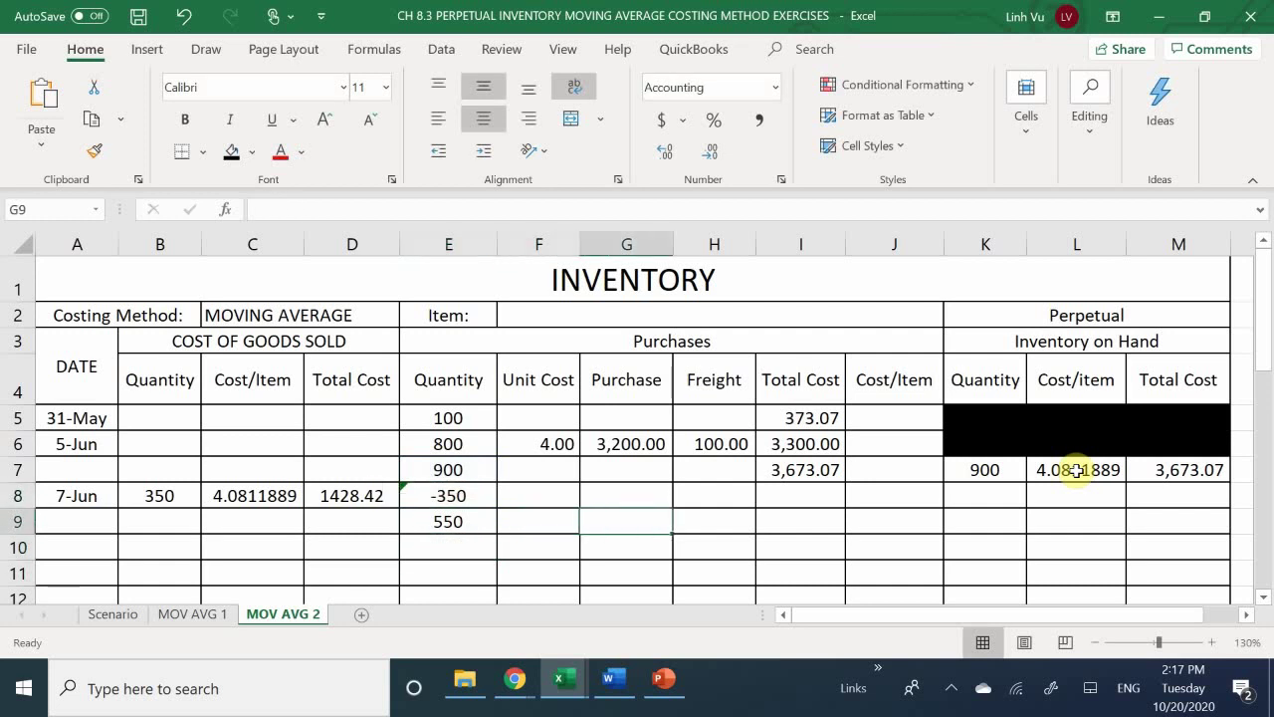
key(Up)
key(Right)
text(-)
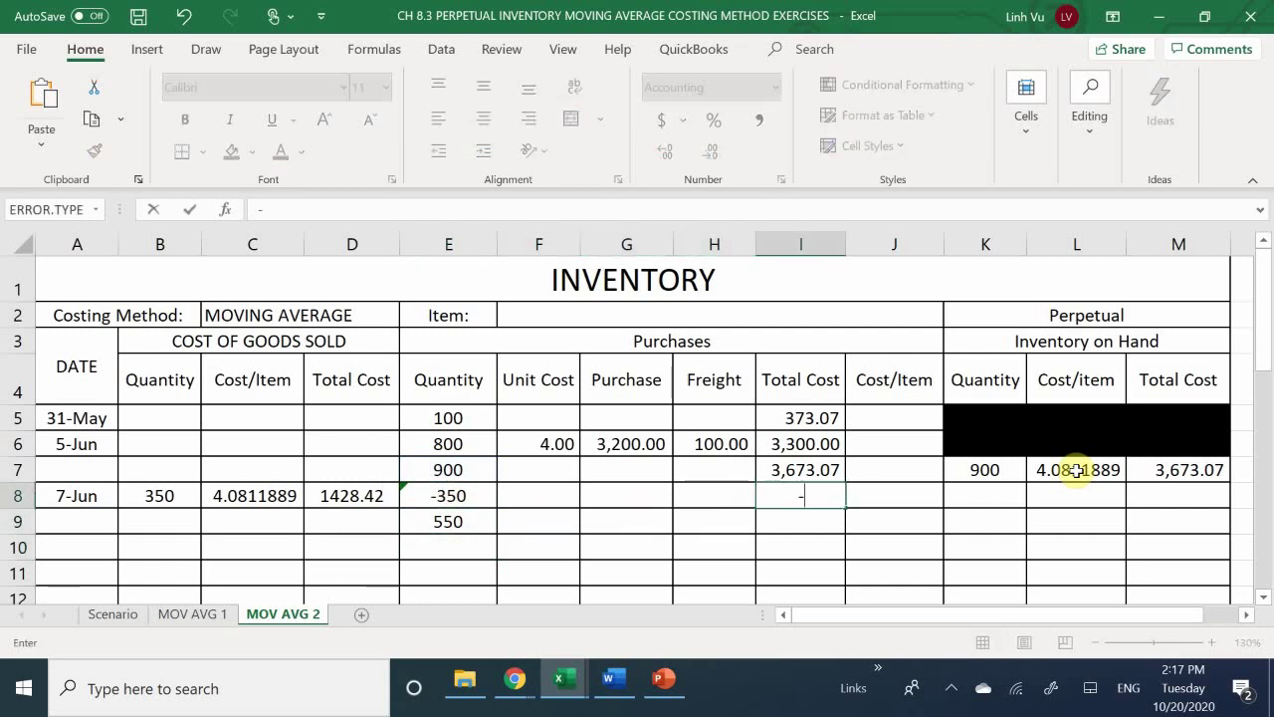
key(Left)
key(Left)
key(Left)
key(Left)
key(Left)
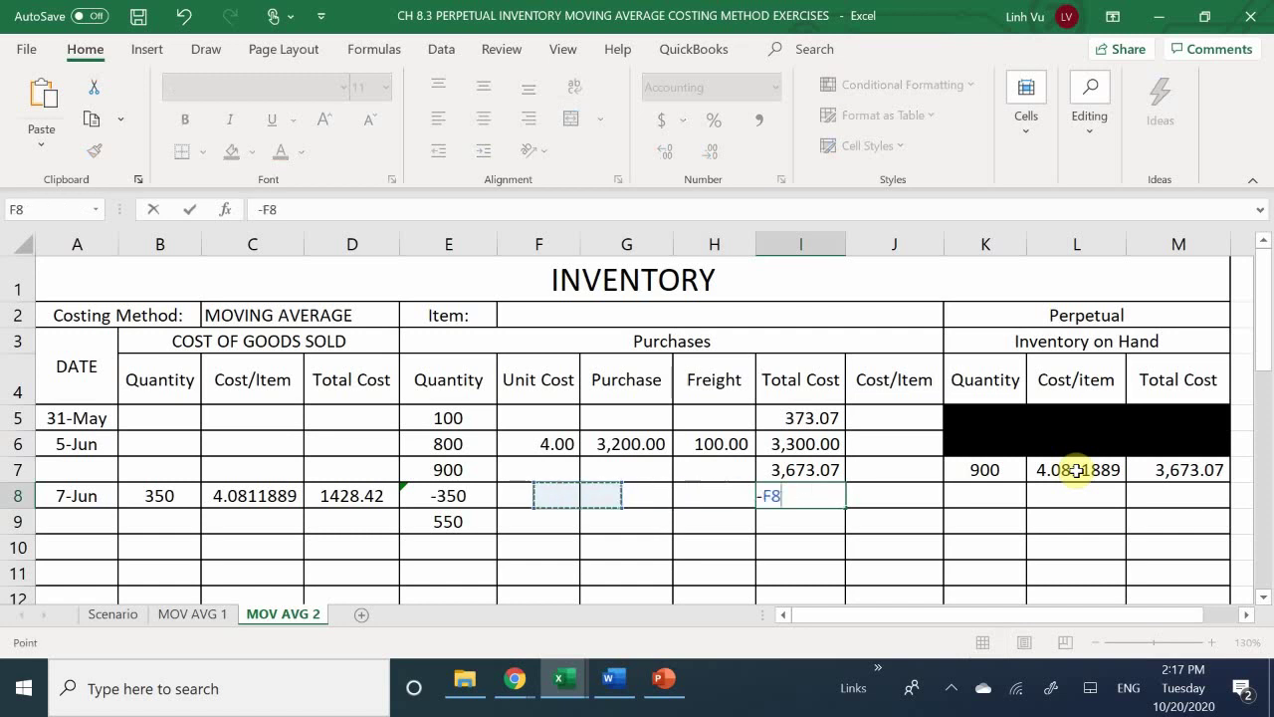
key(Return)
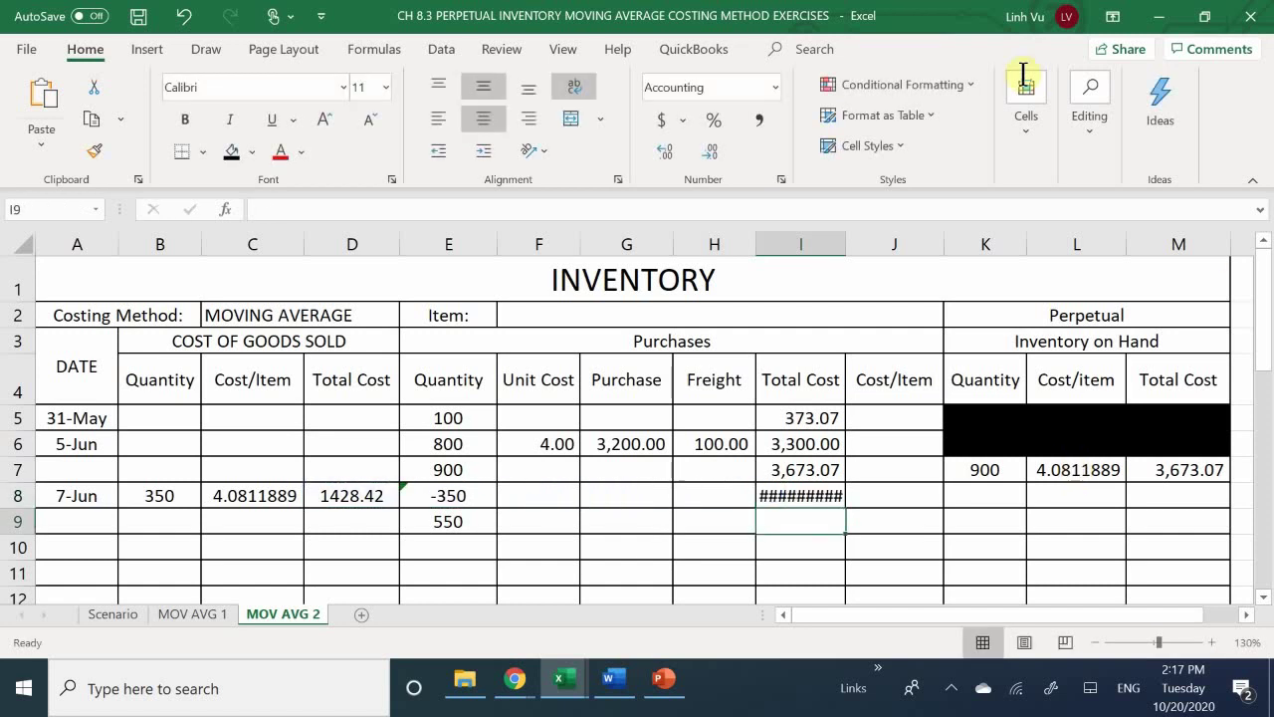
double_click(844, 248)
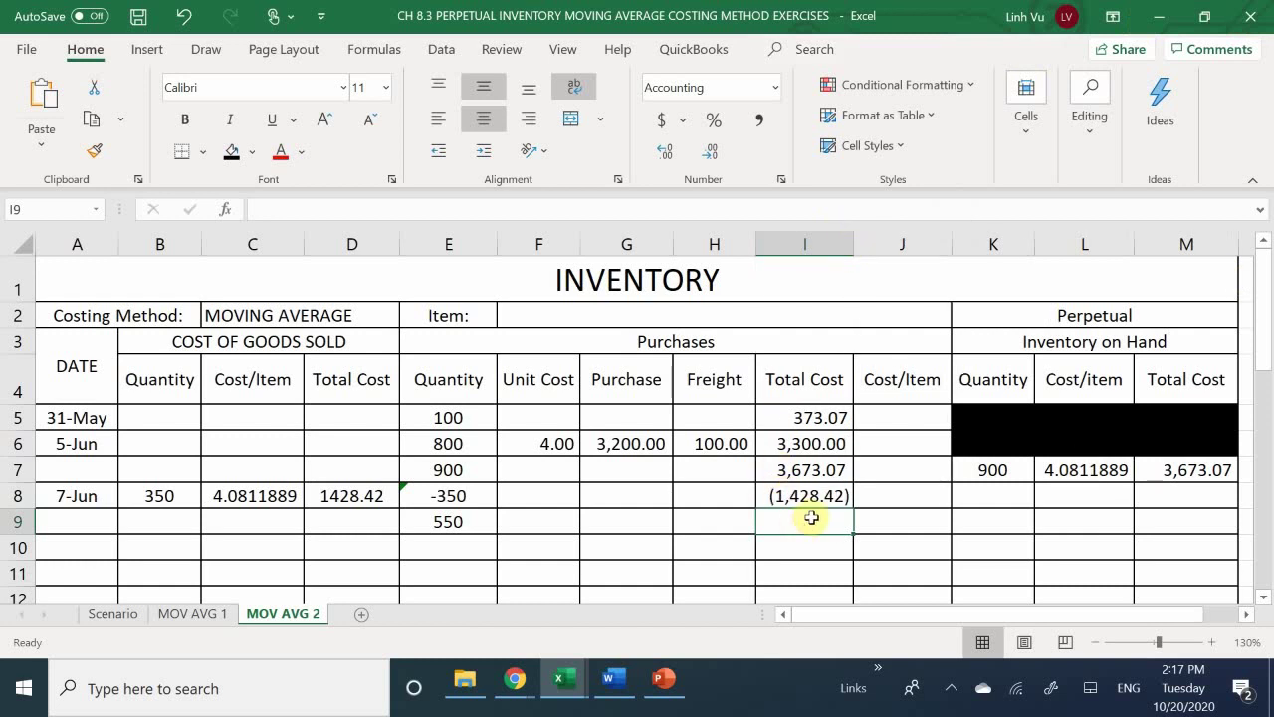
Calculate the remaining total cost in I9 with =I7+I8.
text(=)
text(I7+)
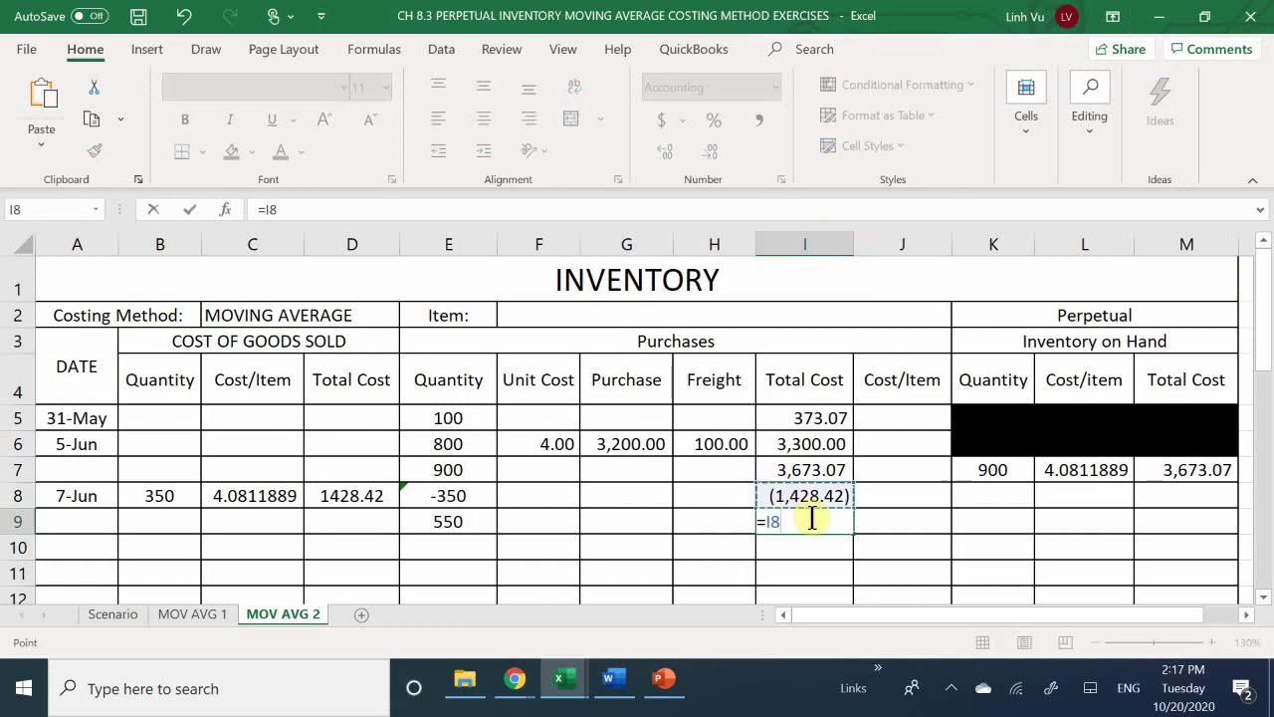
key(Up)
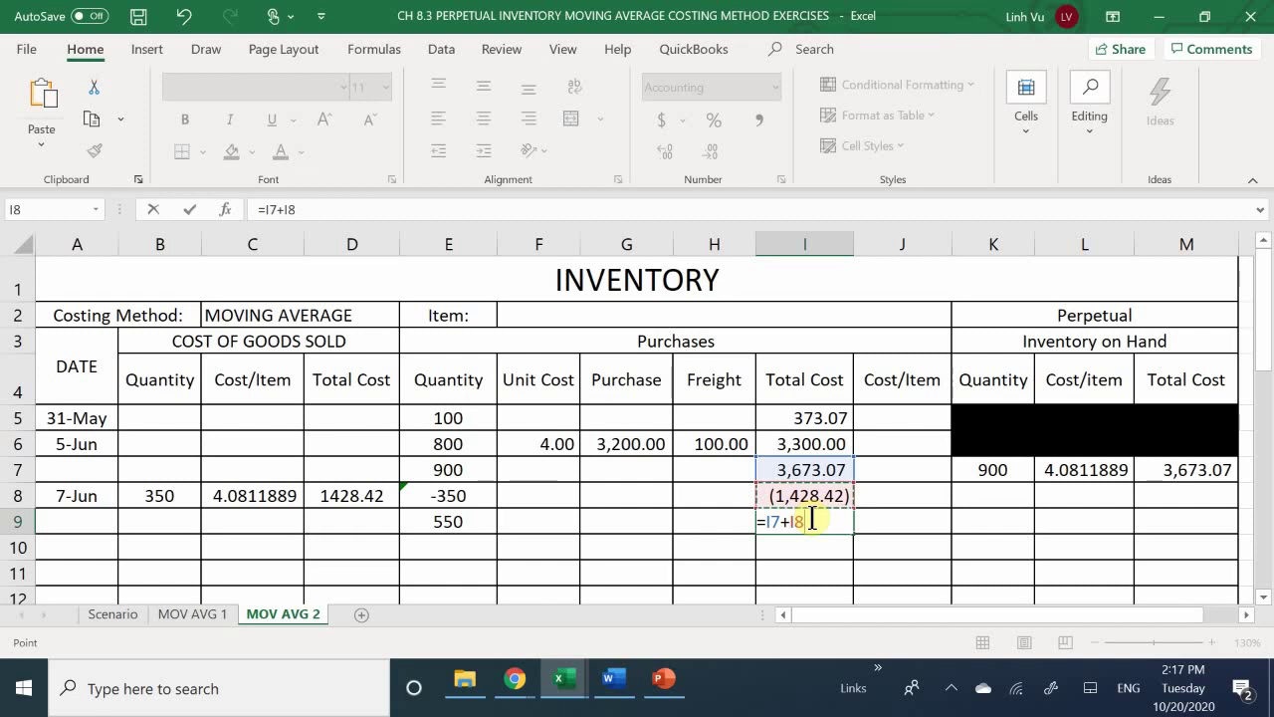
key(Return)
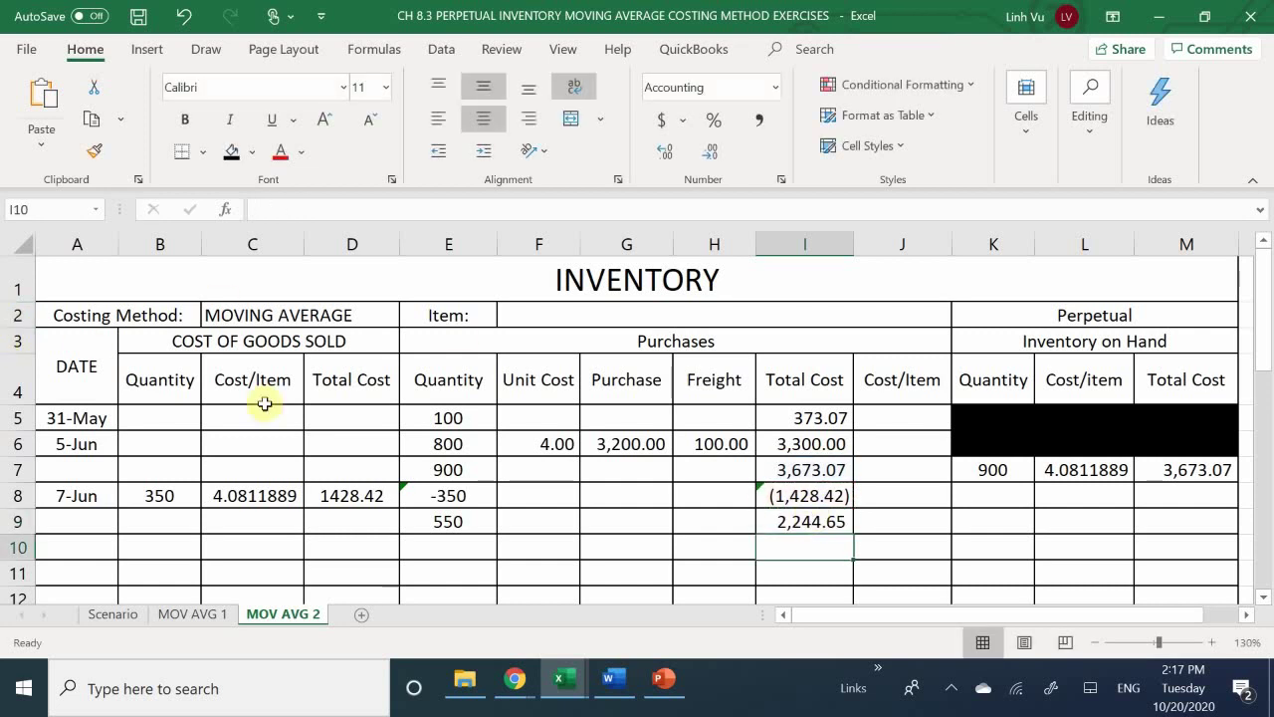
Link the Inventory on Hand quantity in K9 to the remaining quantity with =E9.
click(993, 525)
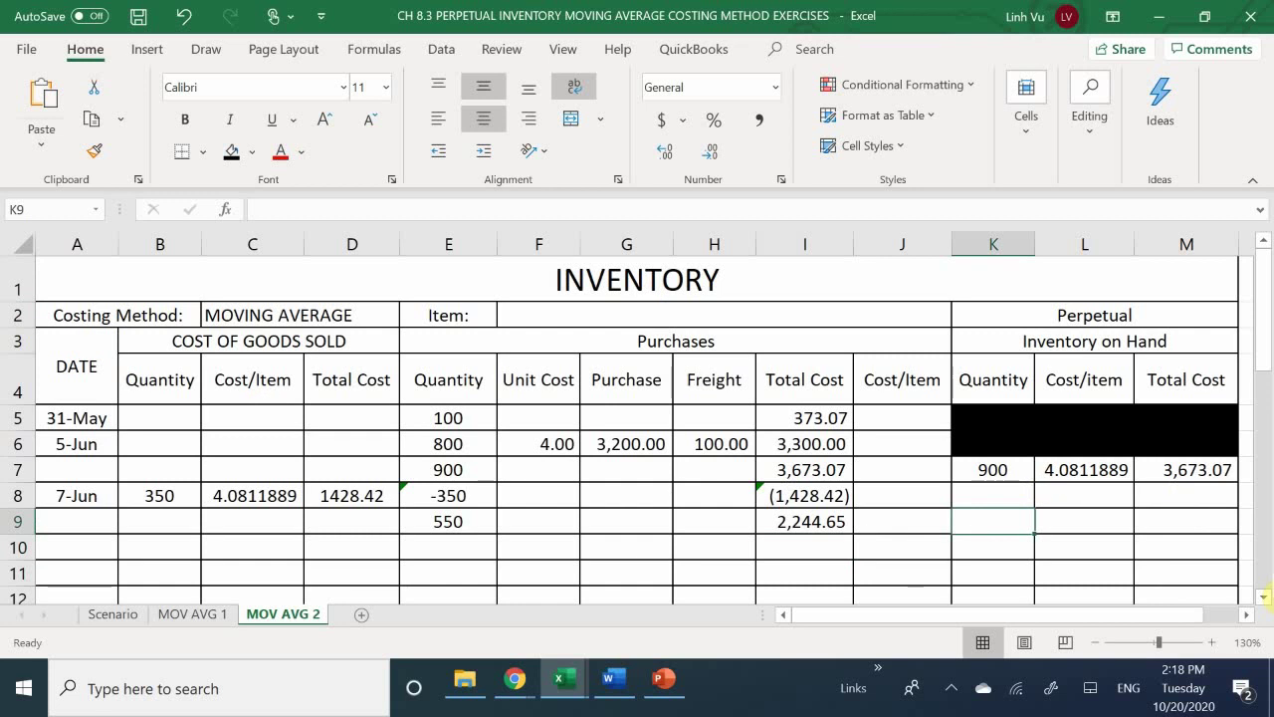
text(=)
key(Left)
key(Left)
key(Left)
key(Left)
key(Left)
key(Left)
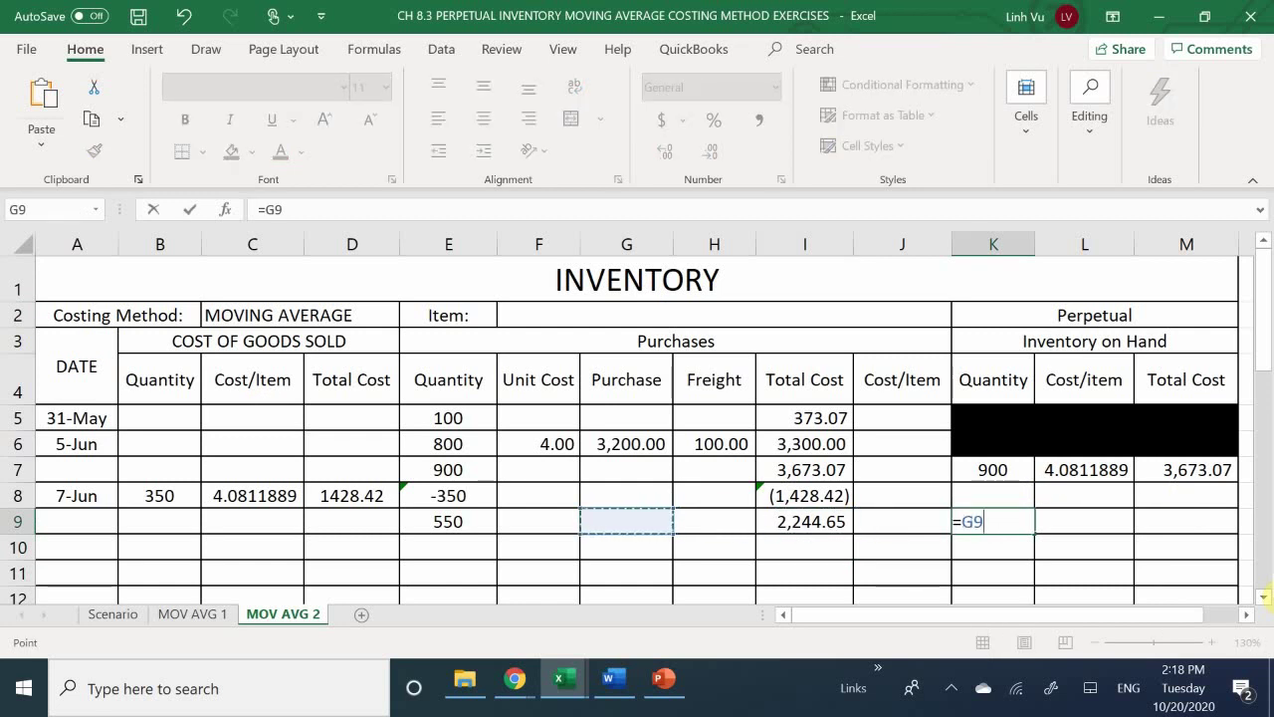
key(Return)
Link the Inventory on Hand total cost in M9 to the remaining total cost with =I9.
key(Right)
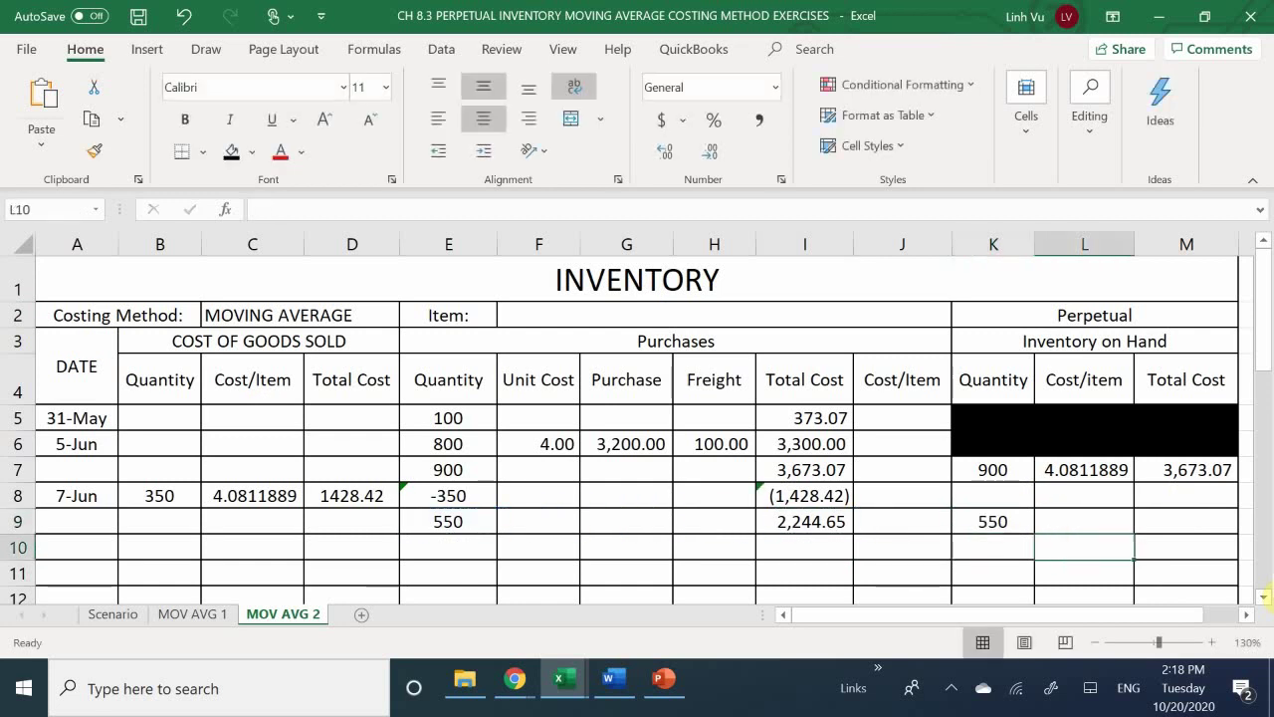
key(Right)
key(Up)
text(=)
key(Left)
key(Left)
key(Left)
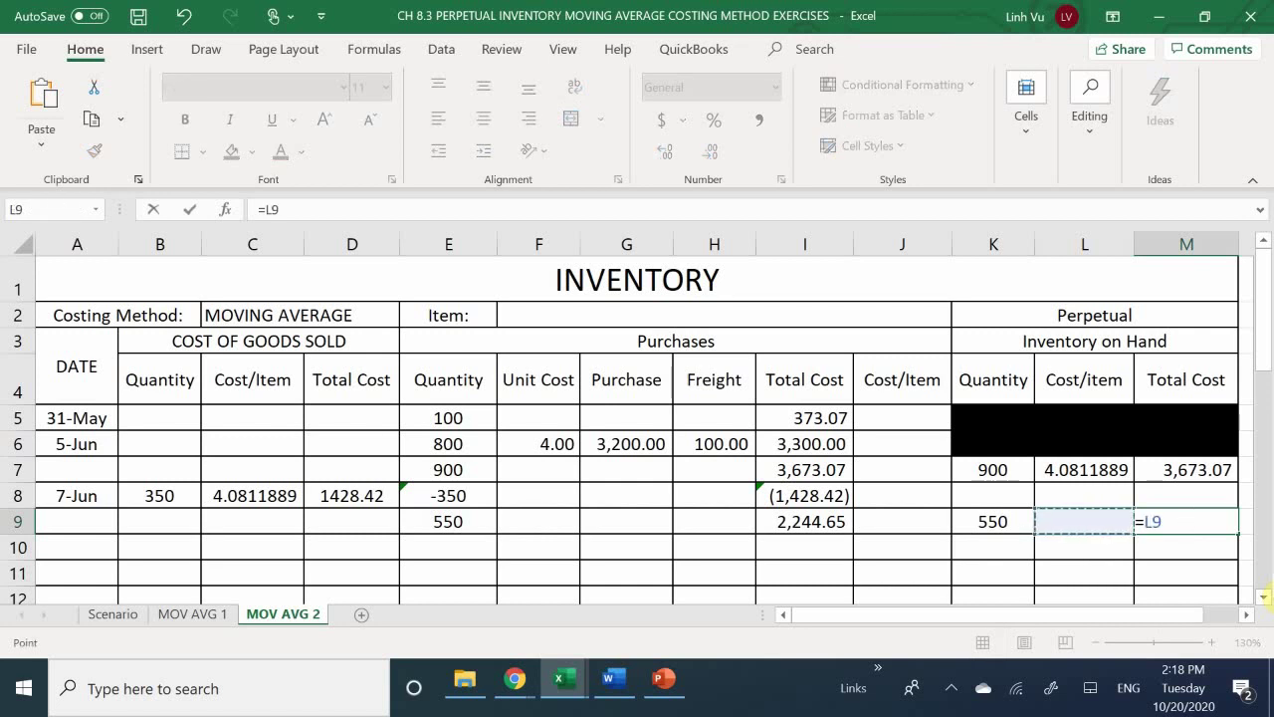
key(Left)
key(Return)
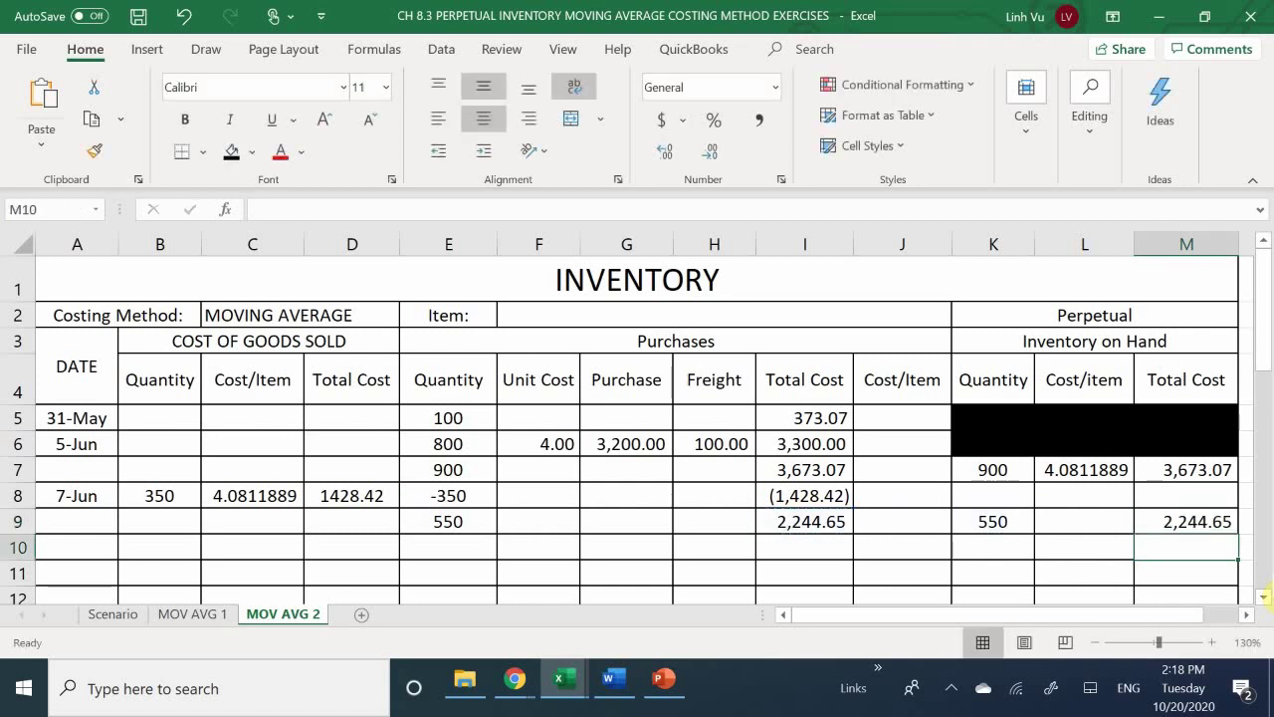
Calculate the moving average cost per item in L9 with =M9/K9.
key(Left)
key(Up)
text(=)
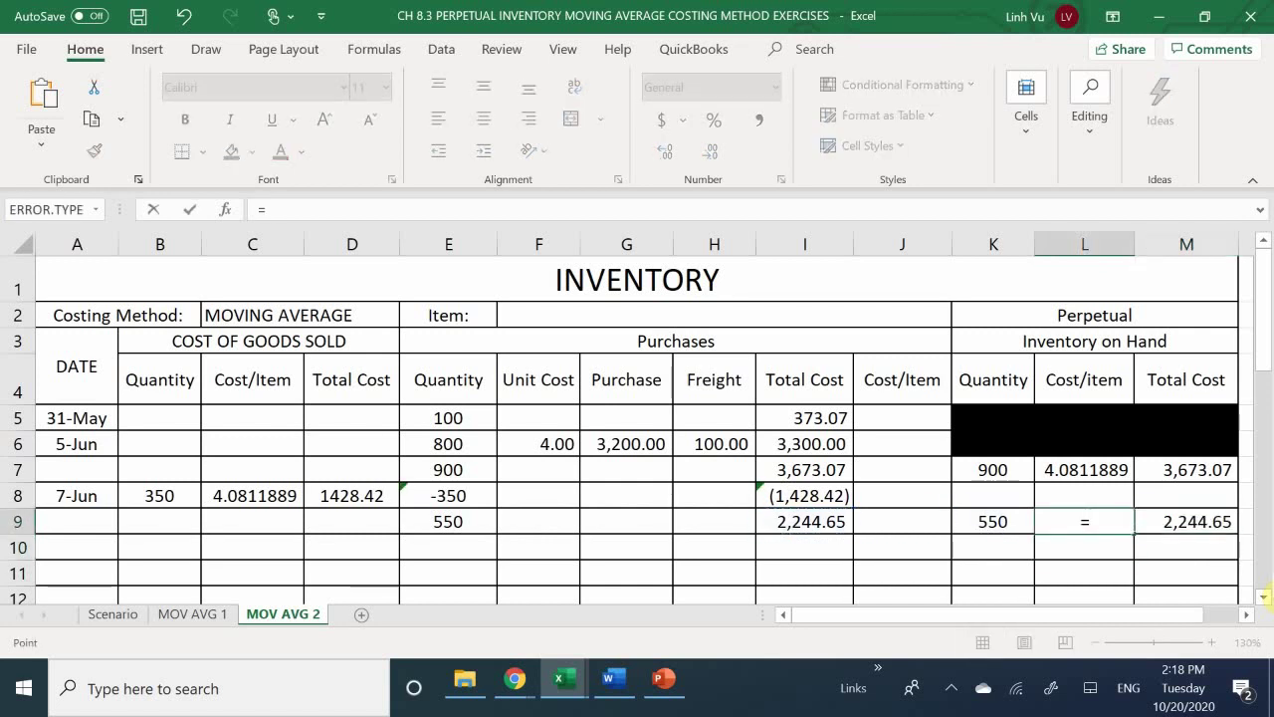
key(Right)
text(/)
key(Left)
key(Left)
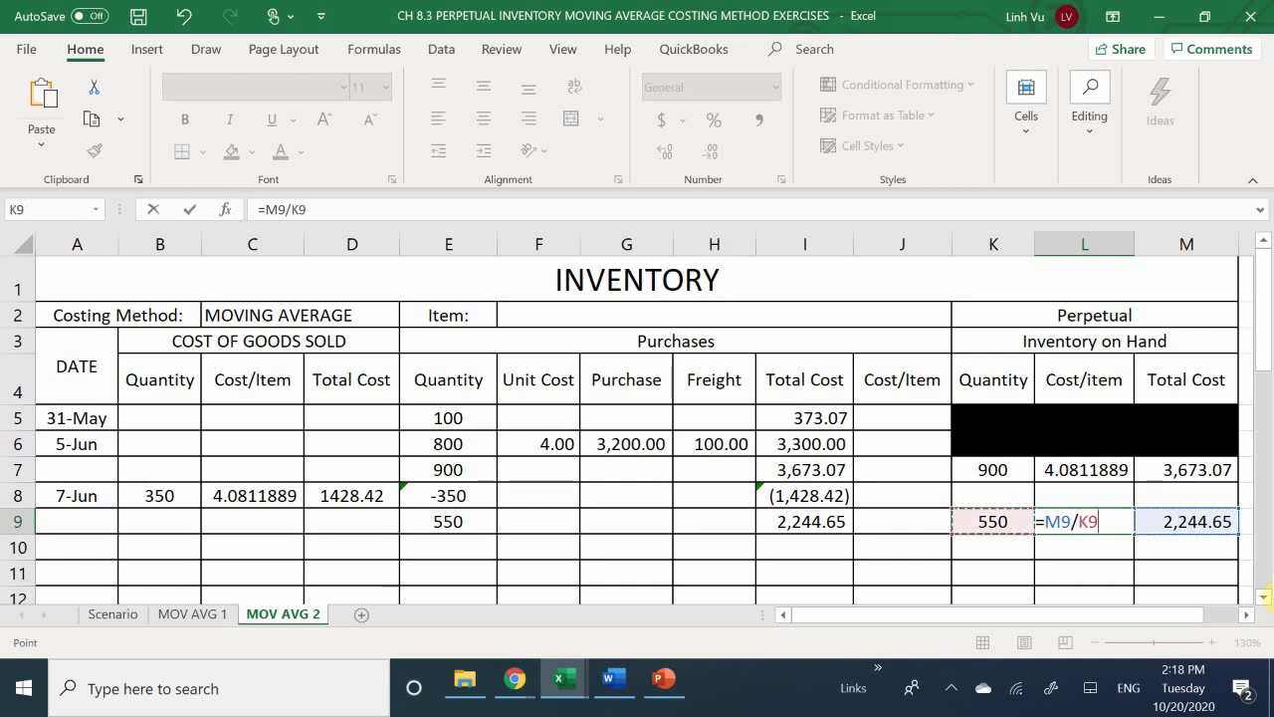
key(Right)
key(Return)
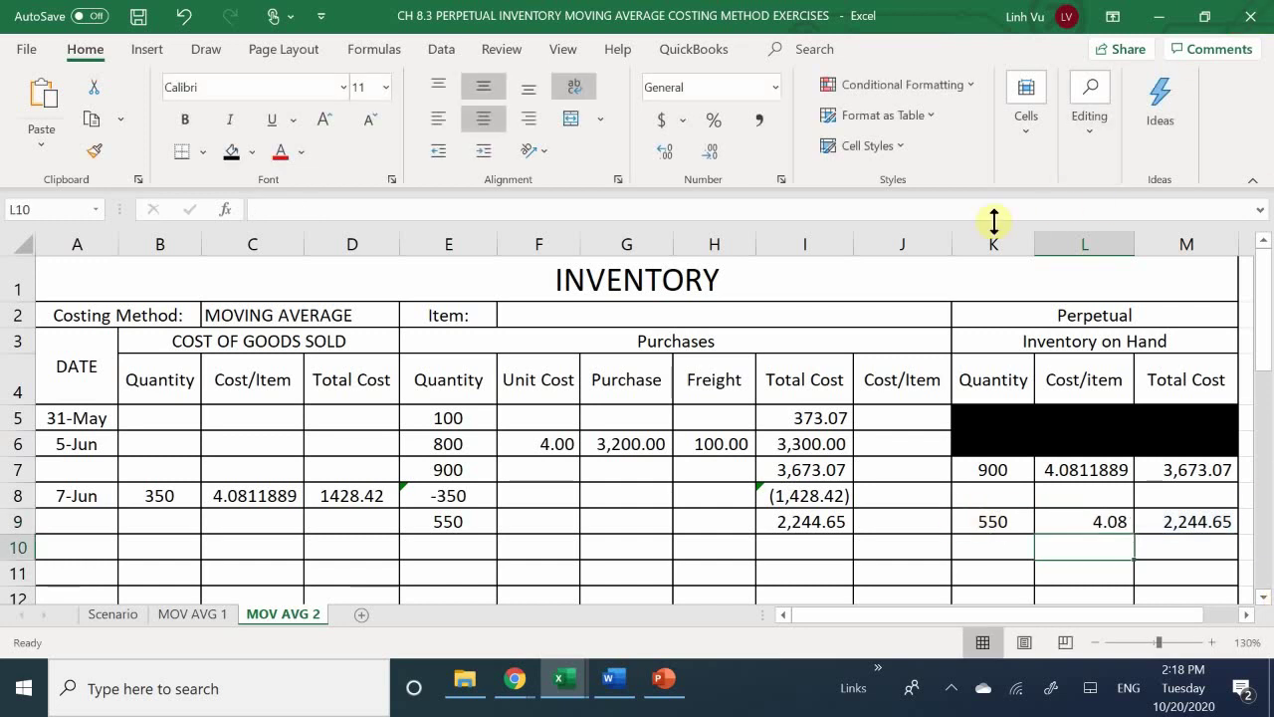
Increase the decimals shown for the average cost in L9 to seven places.
click(1092, 520)
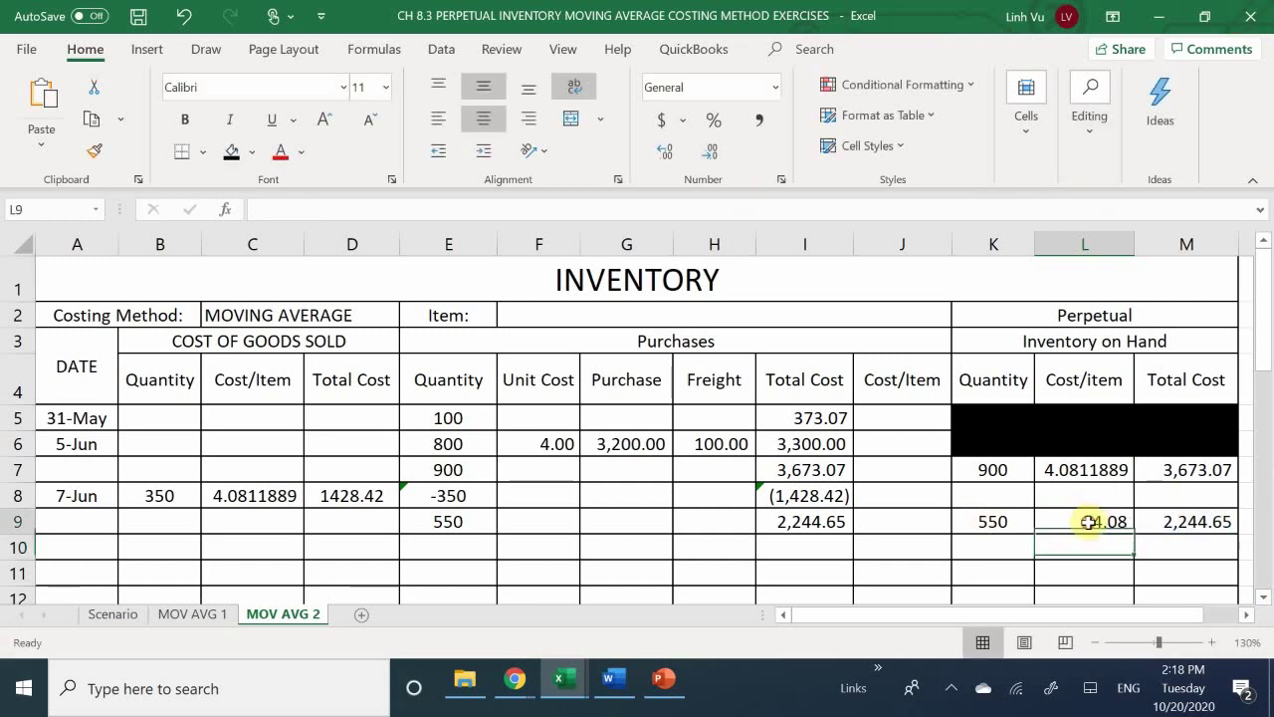
click(670, 153)
click(670, 153)
click(669, 154)
click(670, 154)
click(669, 155)
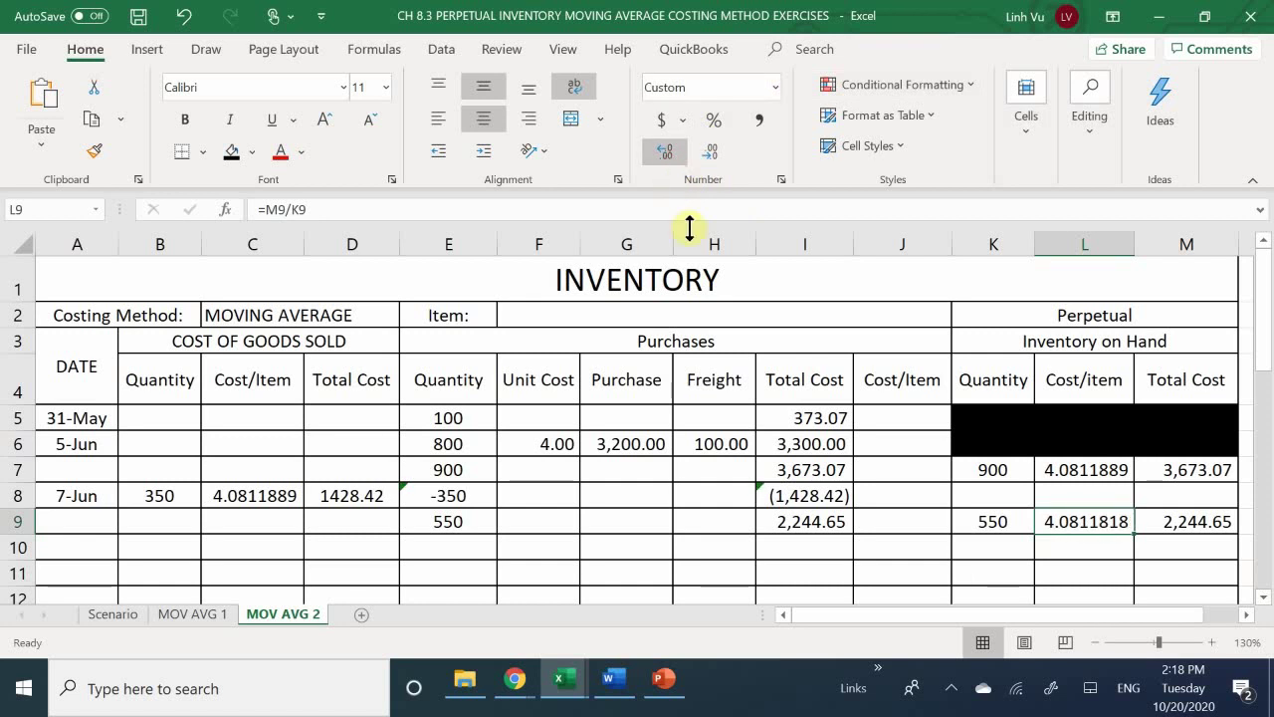
Black out the superseded Inventory on Hand cells K7:M8 with a black fill.
drag(993, 468, 1156, 494)
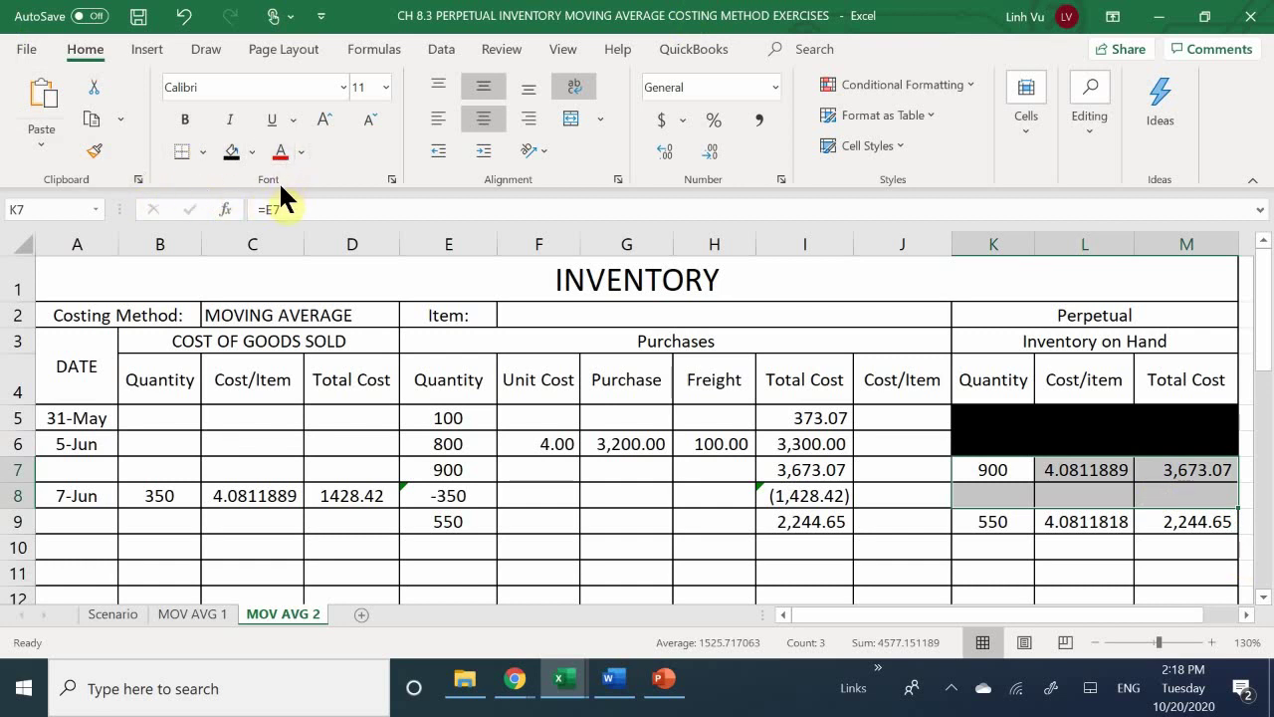
click(231, 152)
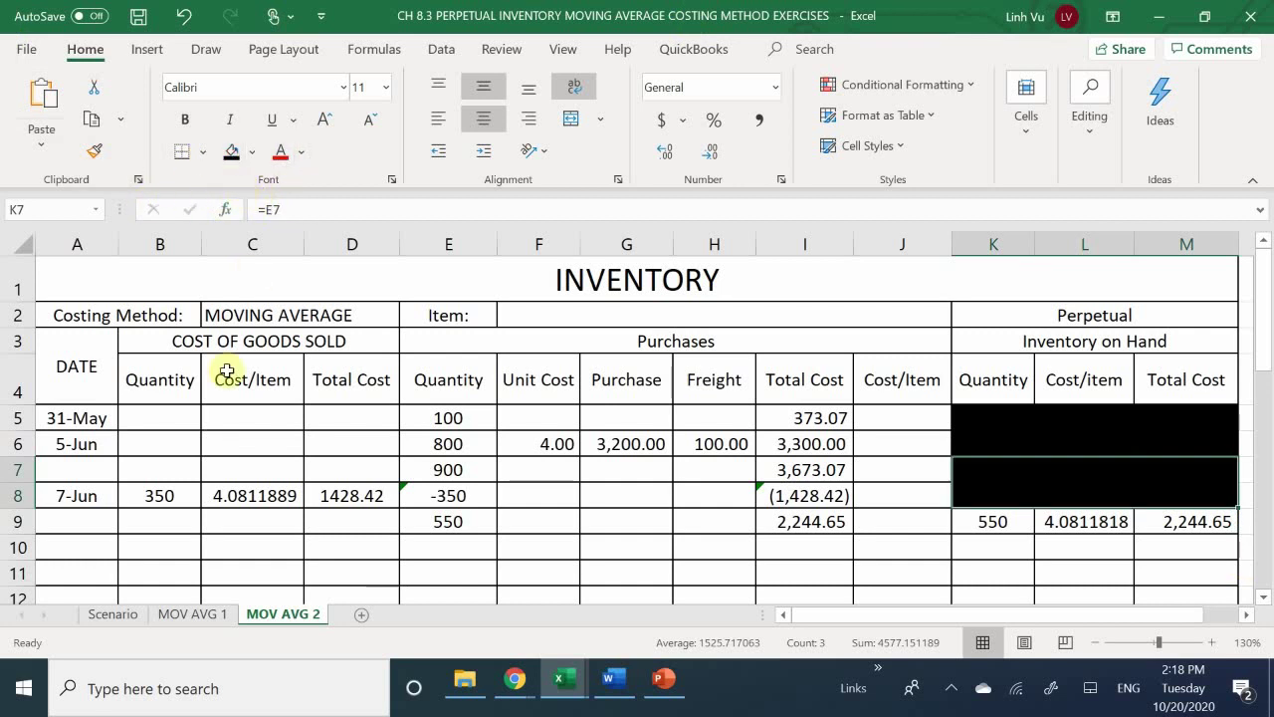
Review the June transactions on the Scenario sheet and enter the date 6/10 in A10 of the MOV AVG 2 sheet.
click(103, 615)
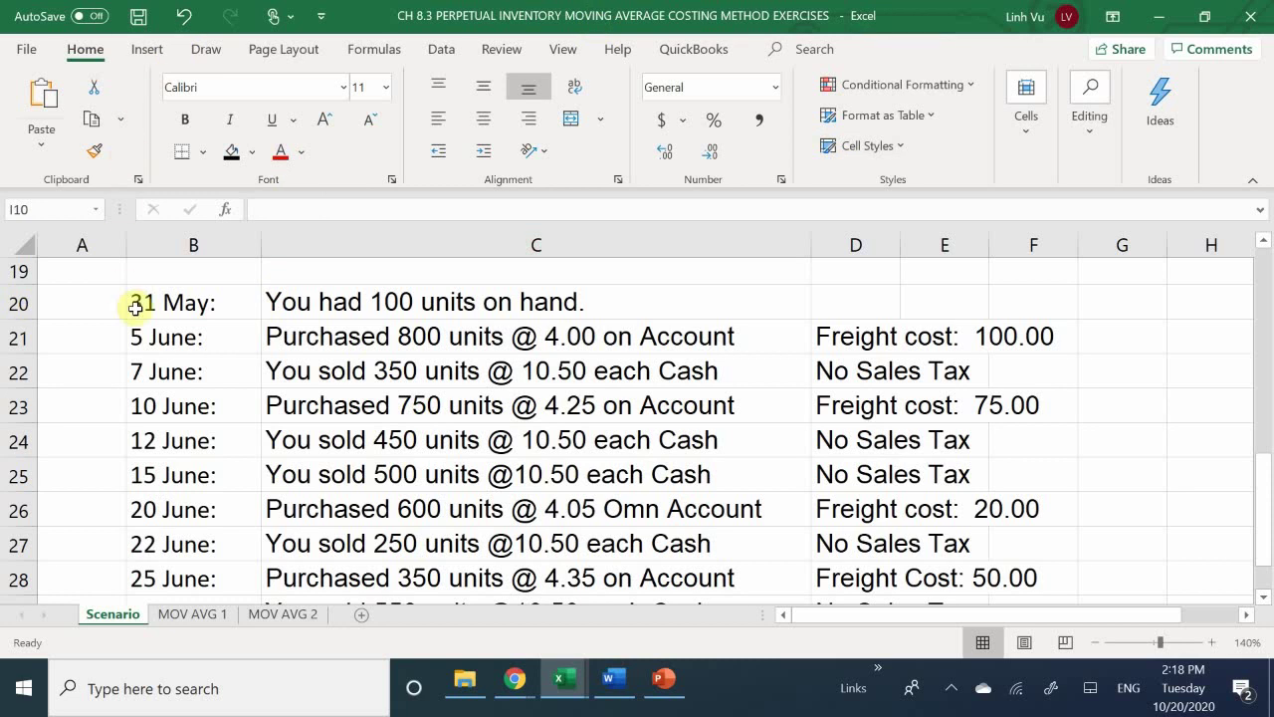
scroll(135, 310, down, 1)
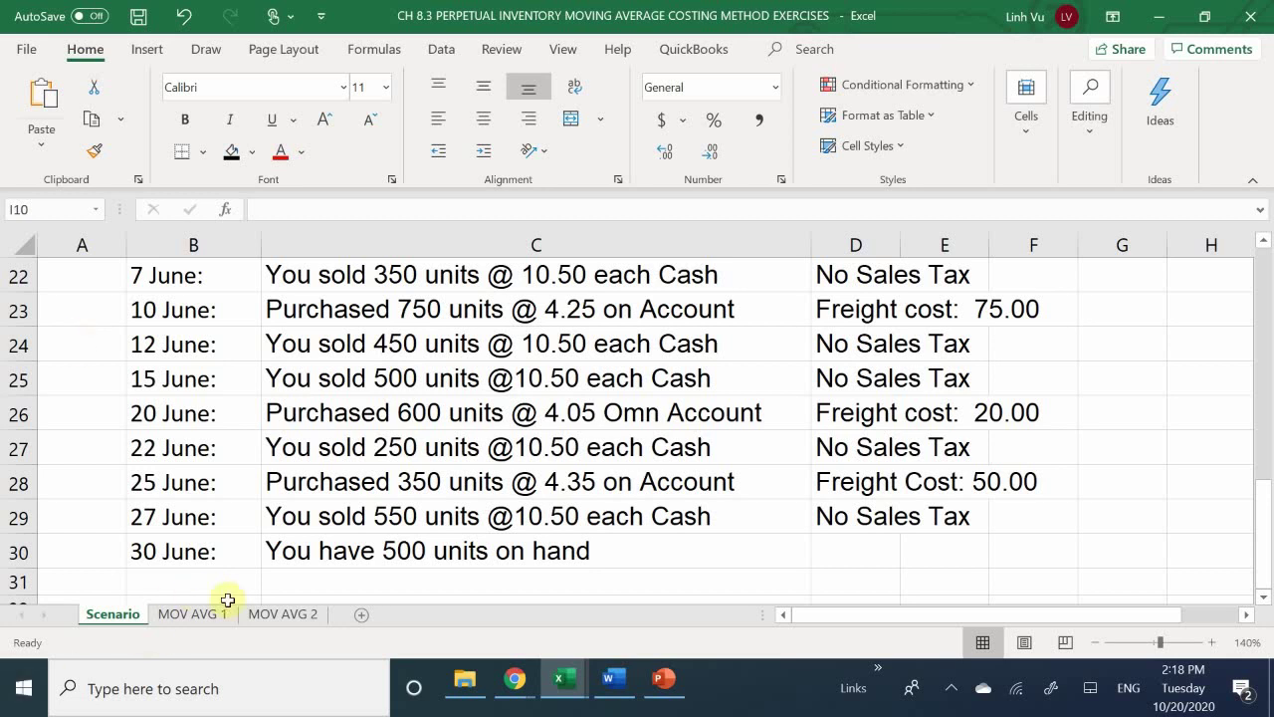
click(279, 613)
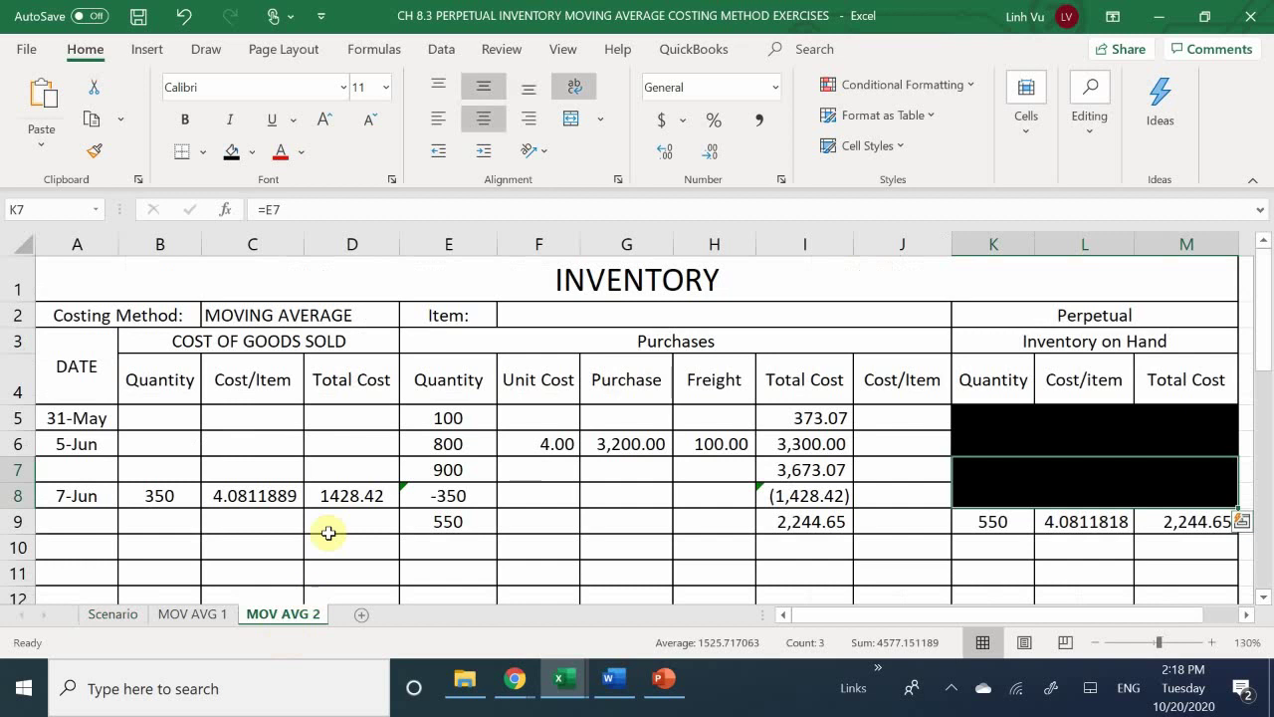
click(428, 551)
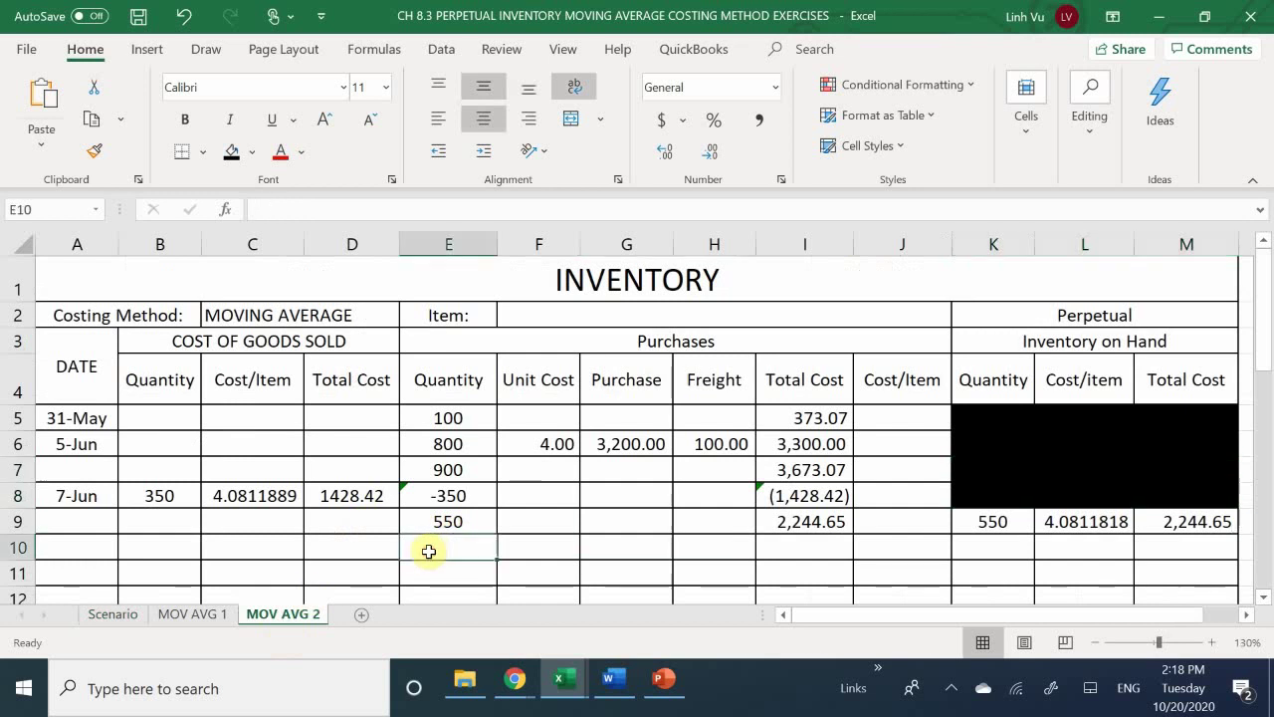
click(85, 564)
click(84, 549)
text(6/1)
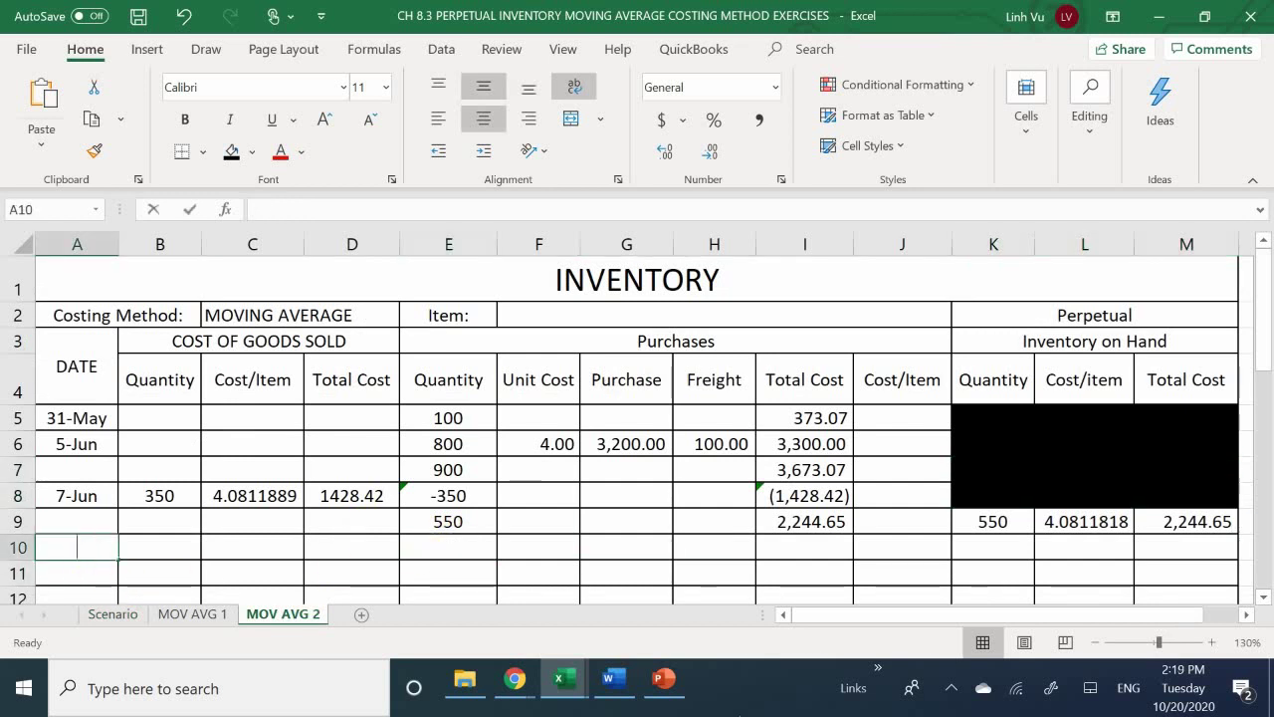
text(0)
key(Return)
Record the 10 June purchase quantity of 750 in E10 and the unit cost of 4.25 in F10.
key(Right)
key(Right)
key(Right)
key(Right)
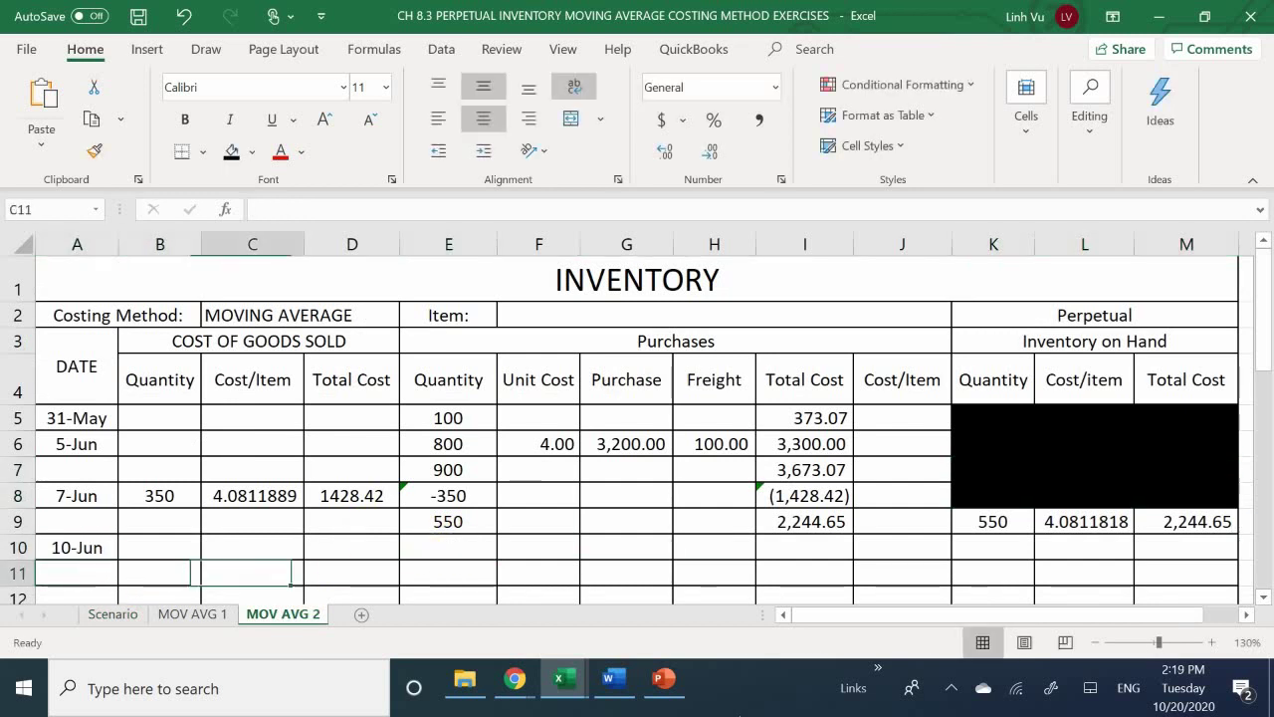
key(Up)
text(750)
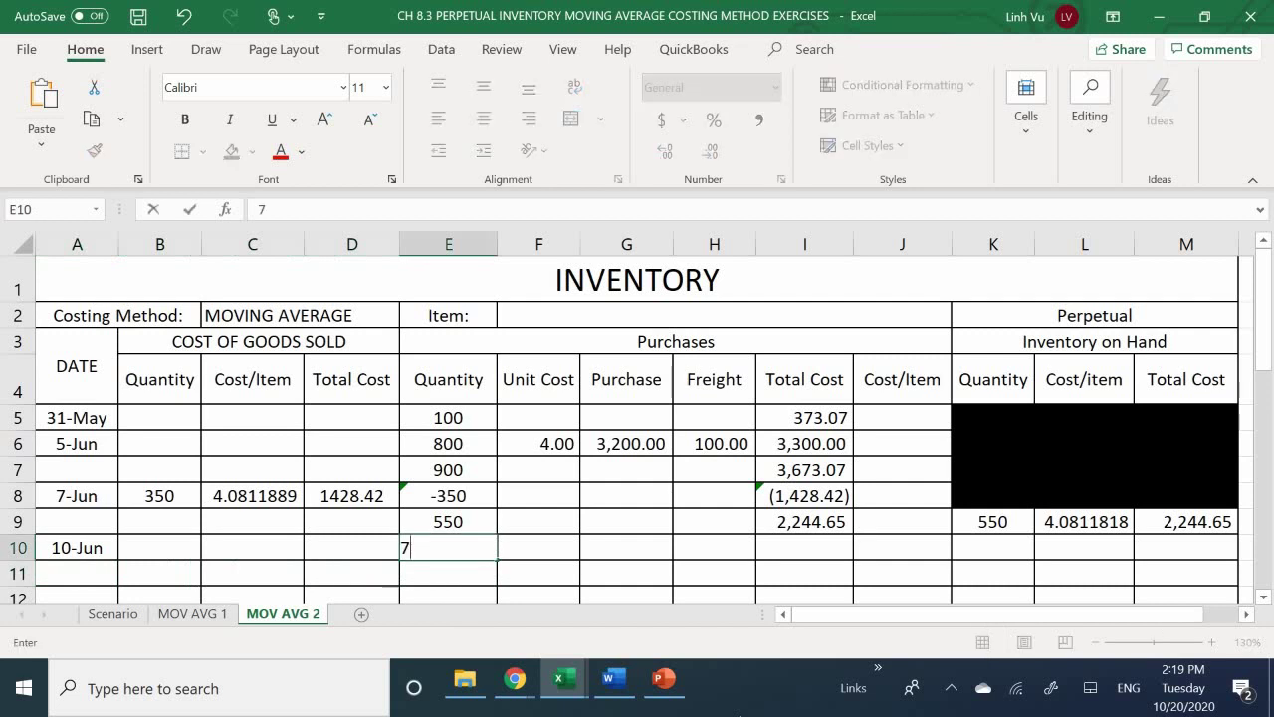
key(Return)
key(Right)
text(4)
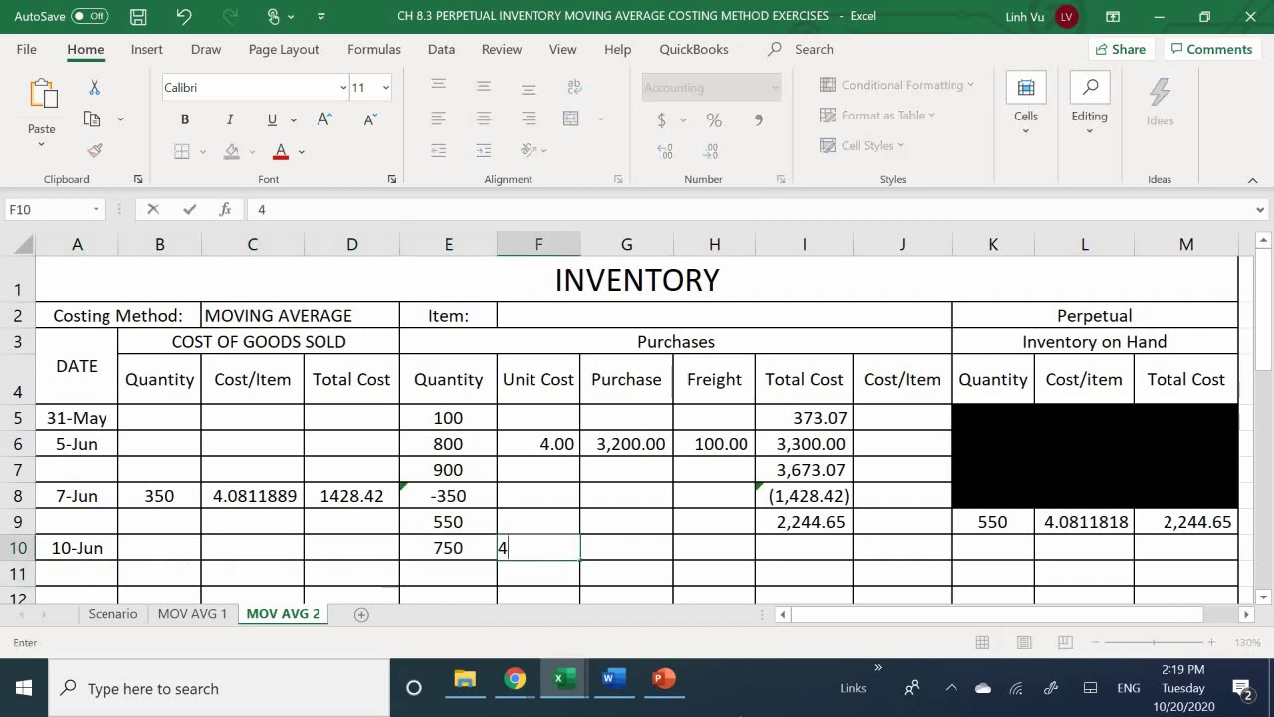
key(Return)
Calculate the 10 June purchase amount in G10 with =E10*F10.
click(626, 546)
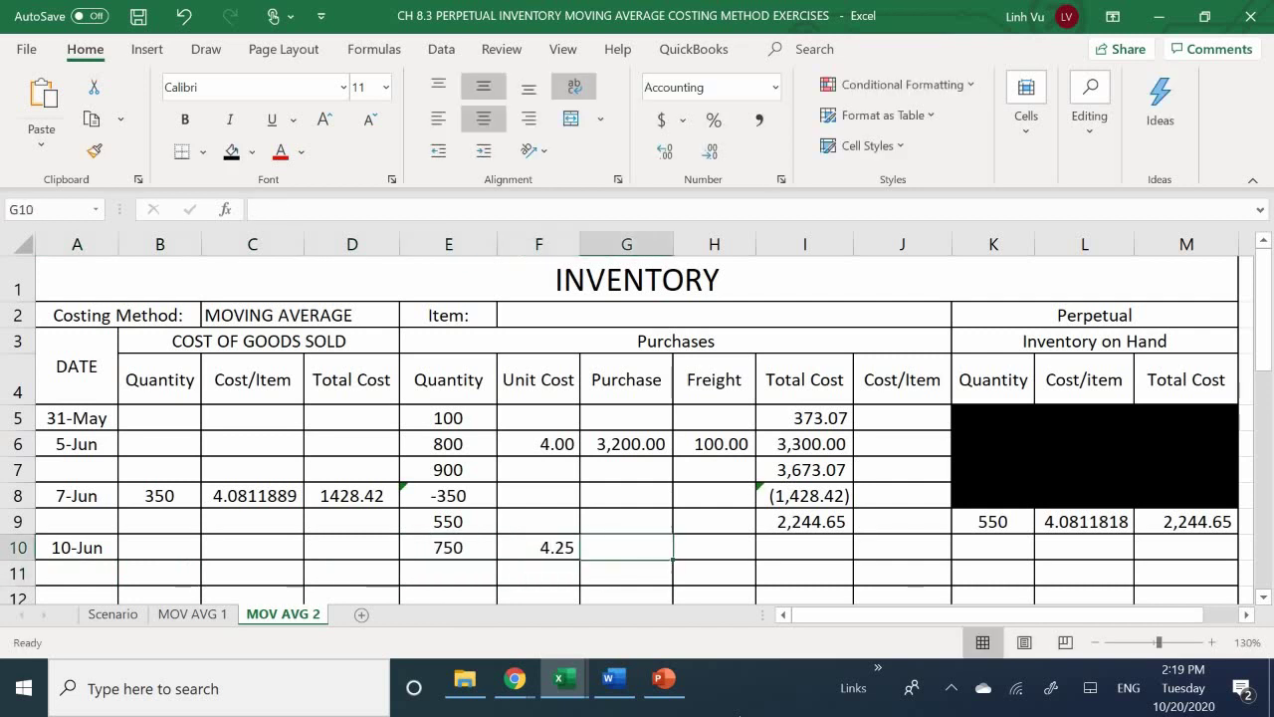
text(=)
key(Left)
key(Left)
text(*)
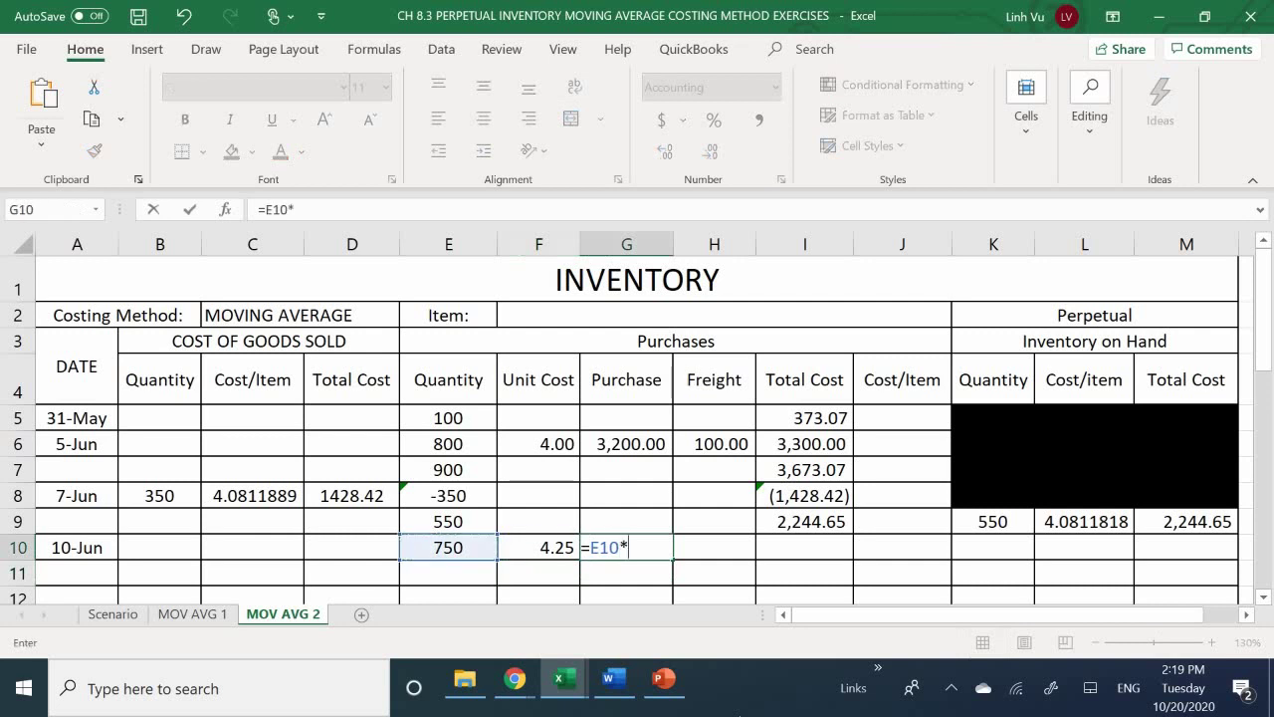
key(Left)
key(Return)
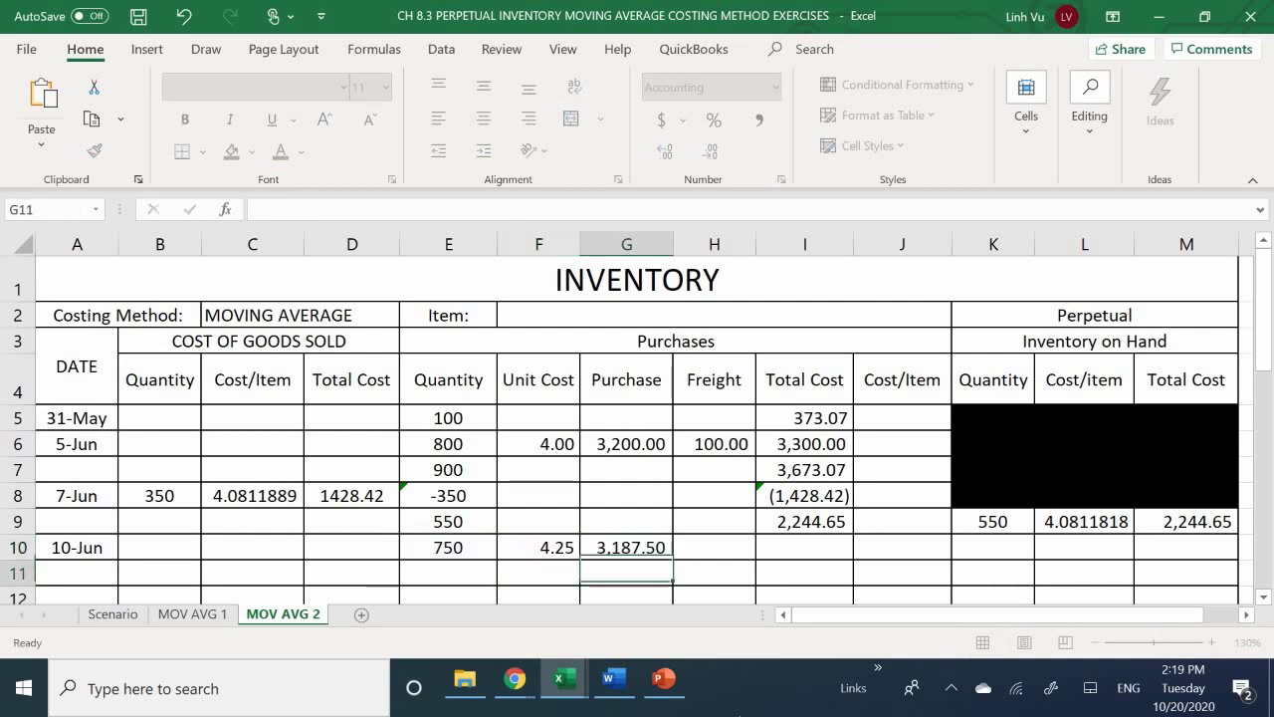
Enter the 10 June freight cost of 75 in H10.
click(713, 546)
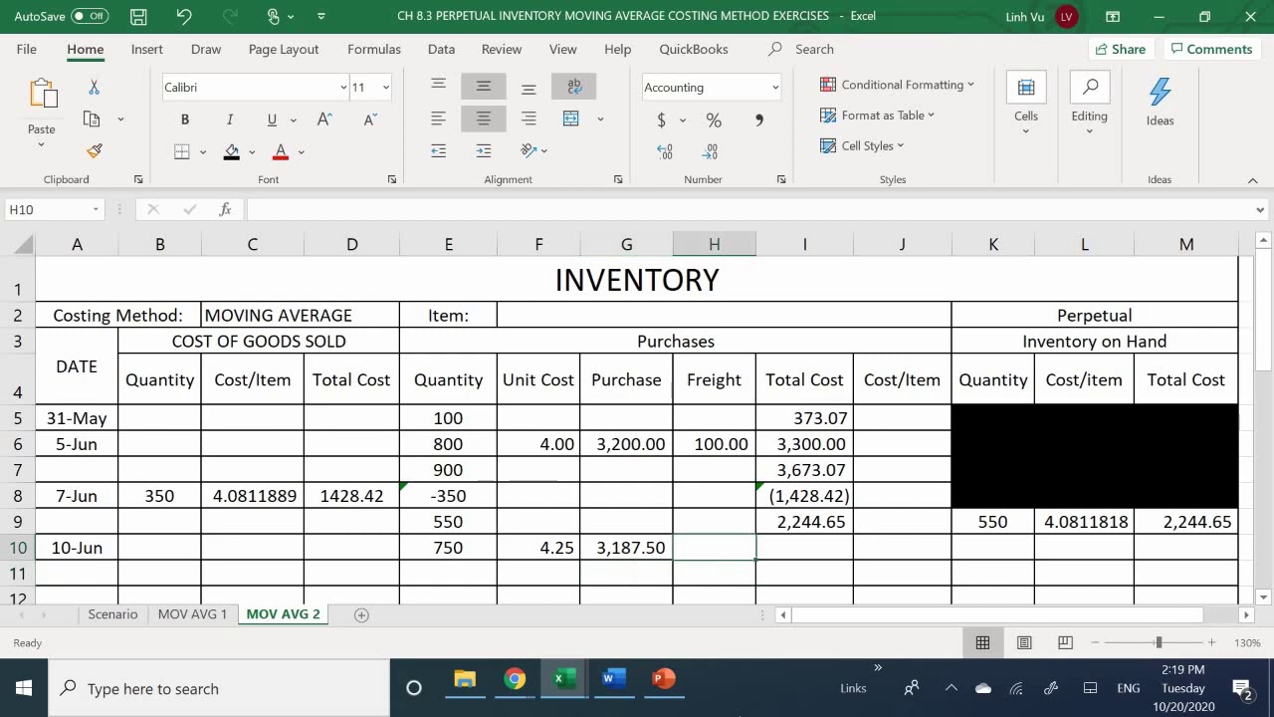
text(75)
key(Return)
Calculate the 10 June total cost in I10 with =G10+H10.
click(805, 571)
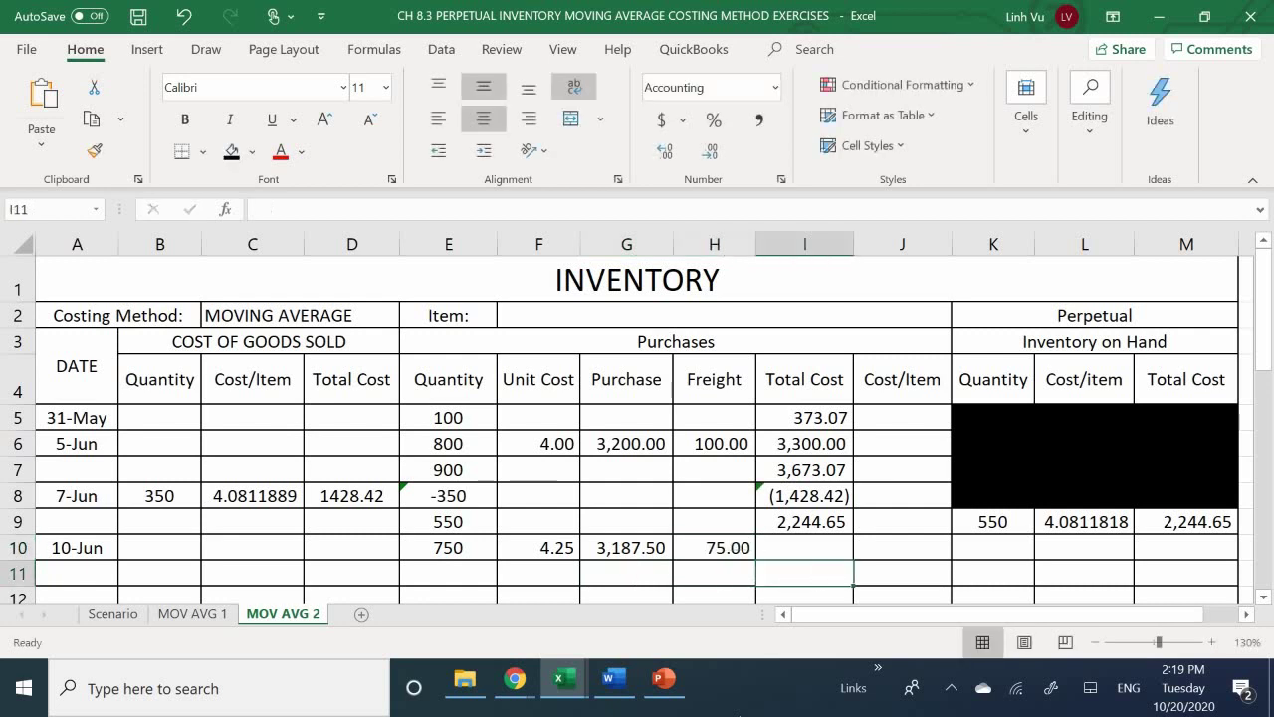
click(804, 546)
click(714, 546)
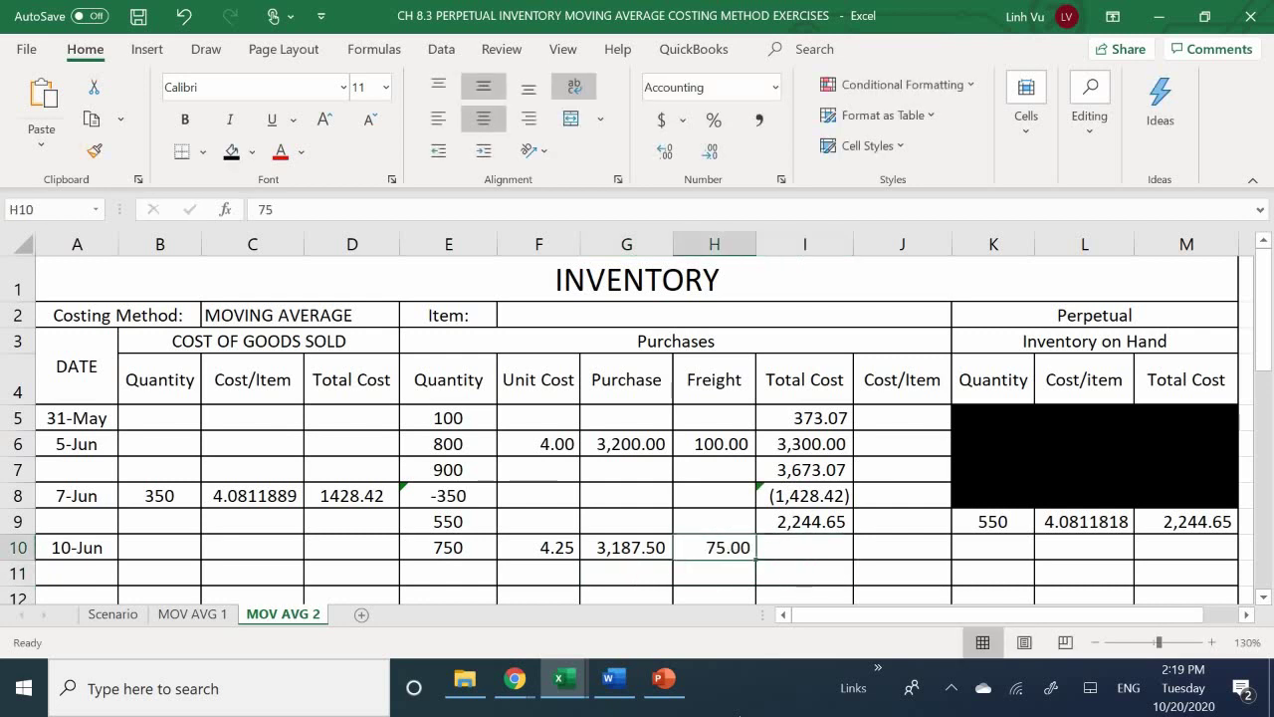
click(804, 546)
text(=)
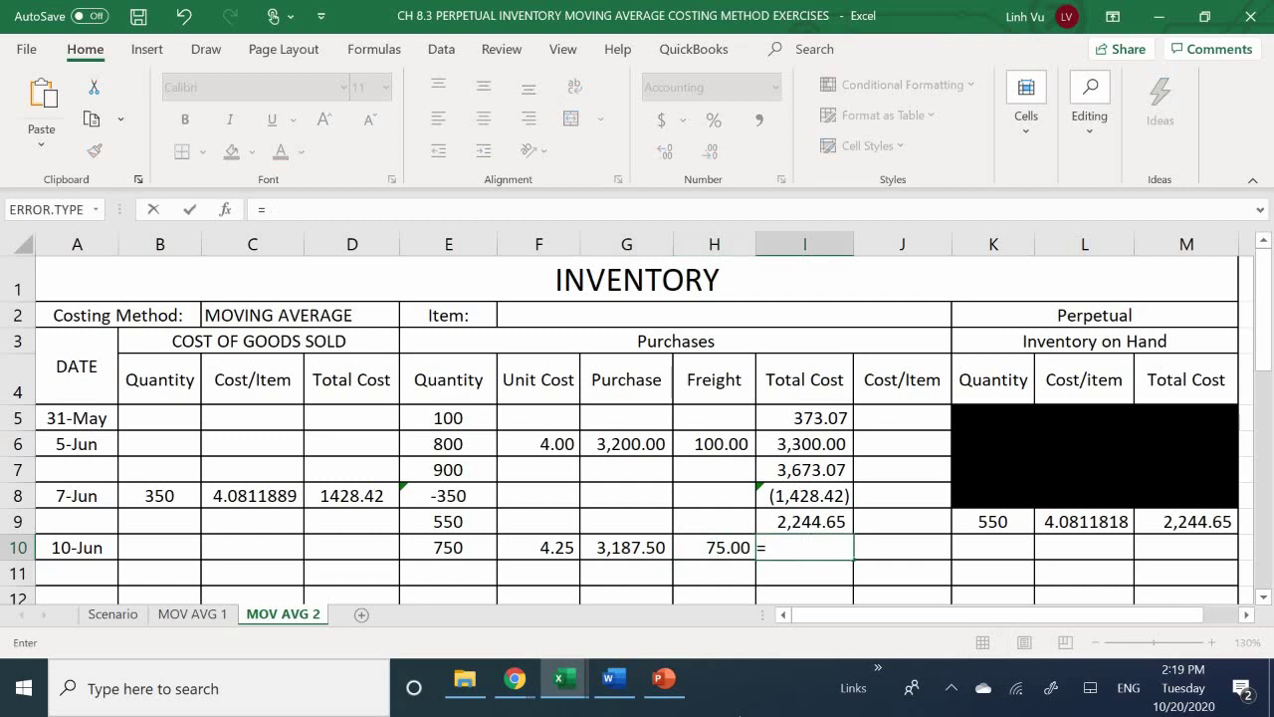
key(Left)
key(Left)
text(+)
key(Left)
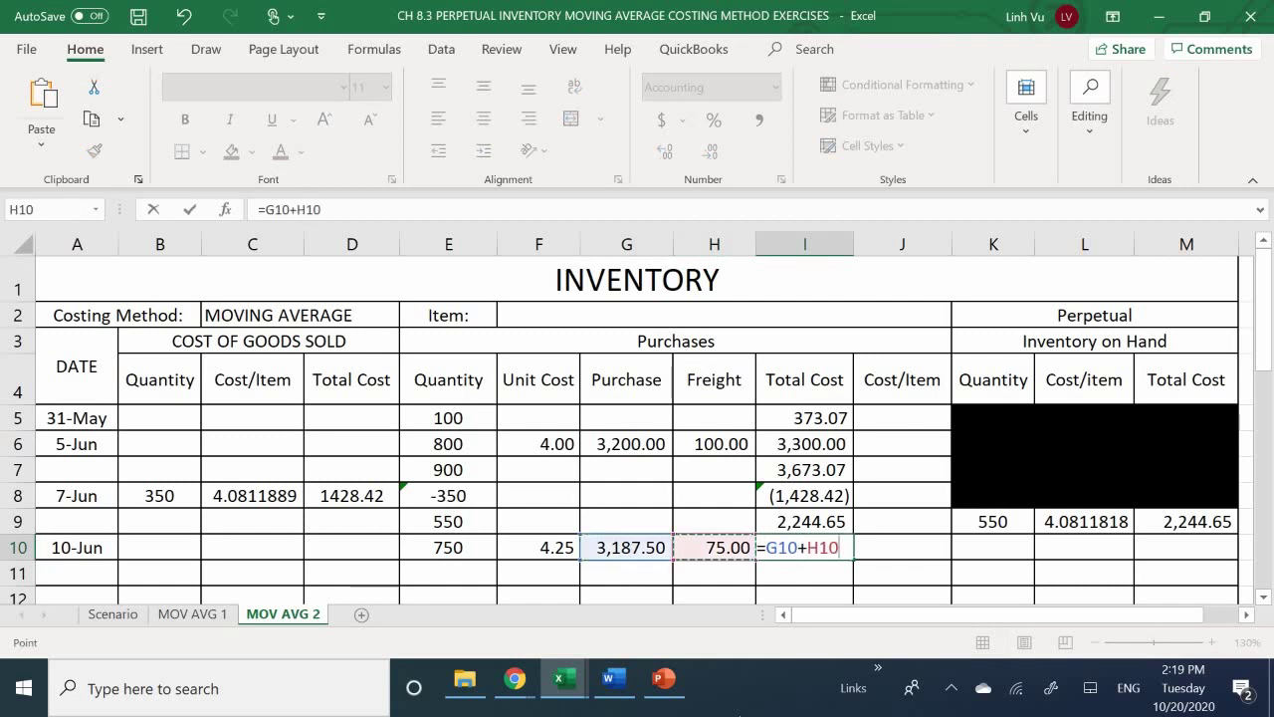
key(Return)
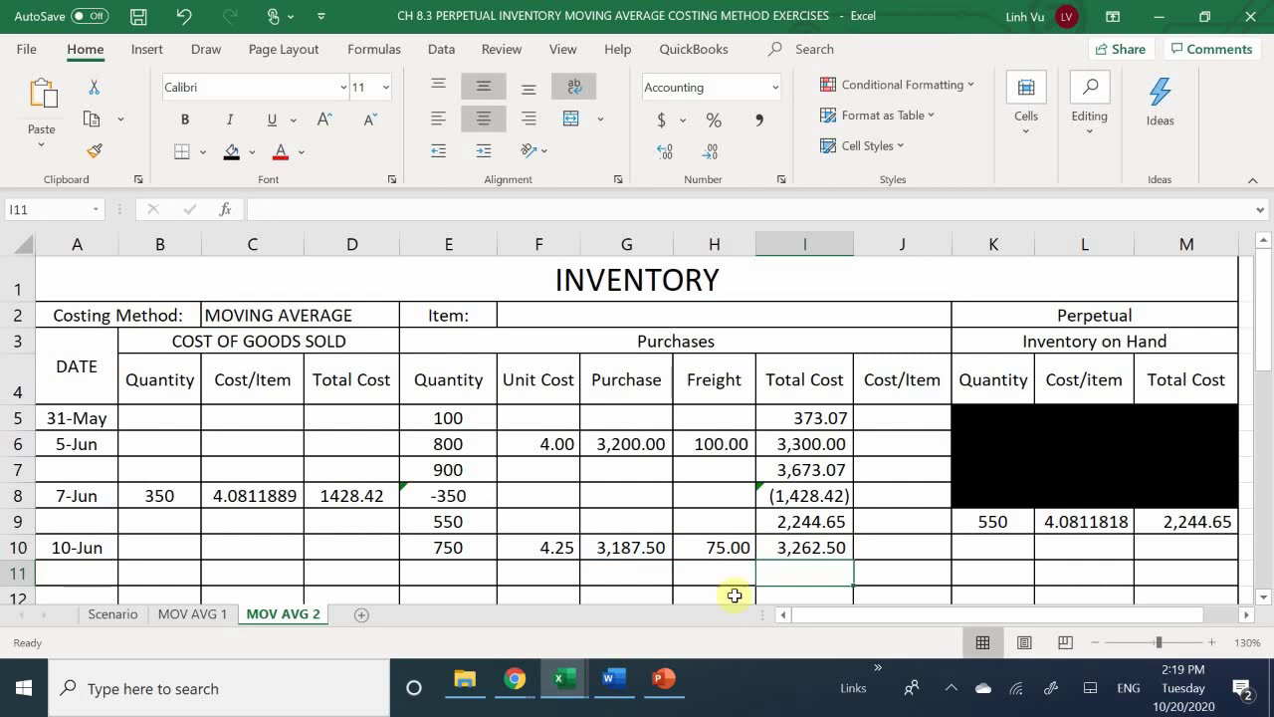
Calculate the combined quantity after the 10 June purchase in E11 with =E9+E10.
scroll(453, 459, down, 1)
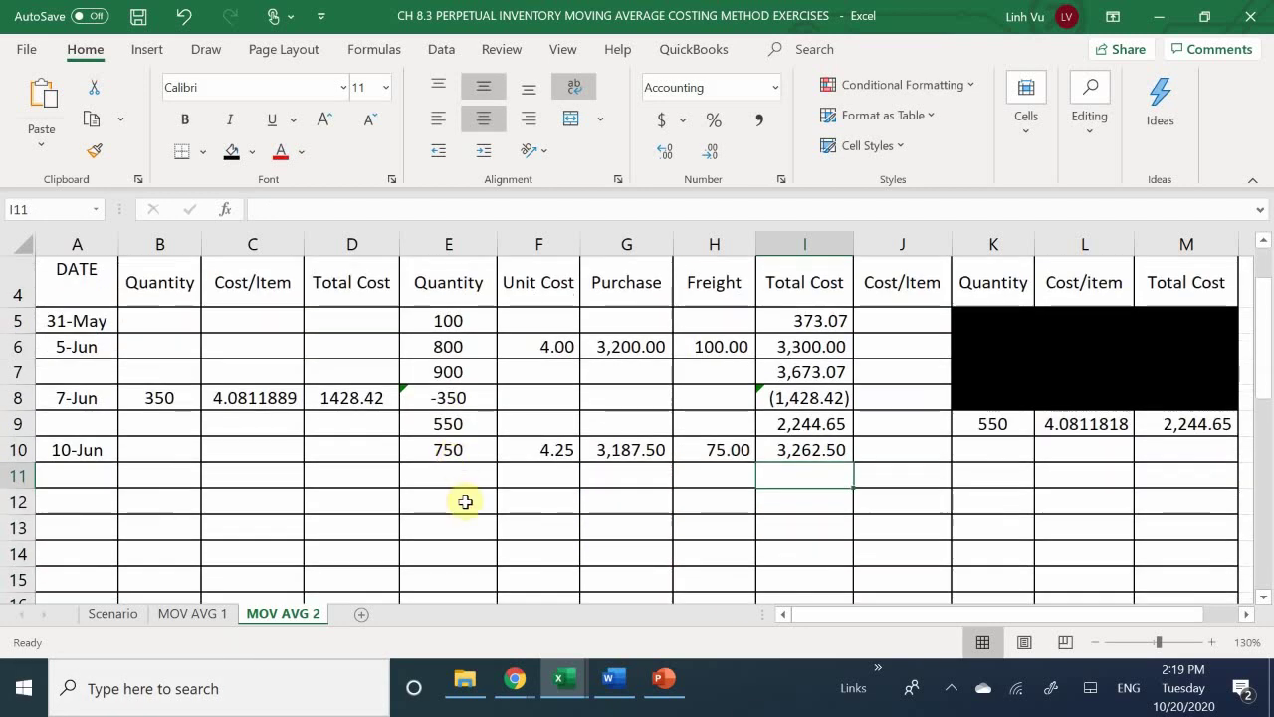
click(453, 484)
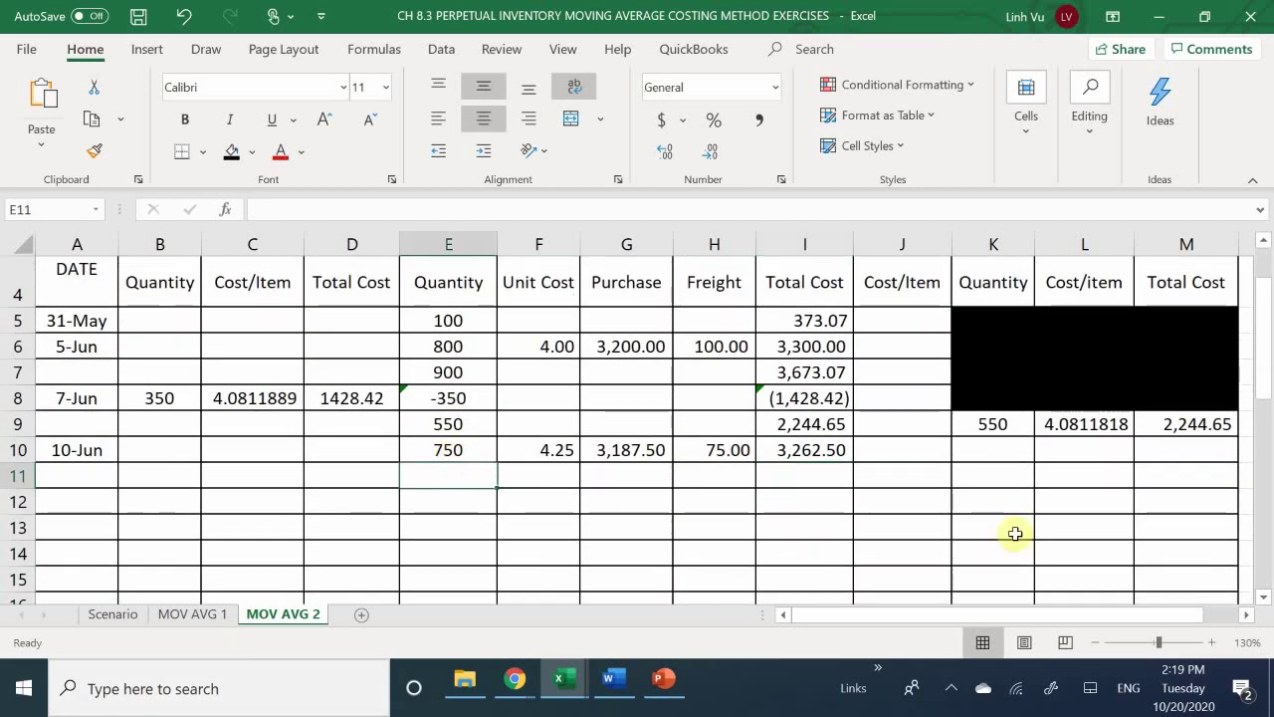
text(=)
key(Up)
key(Up)
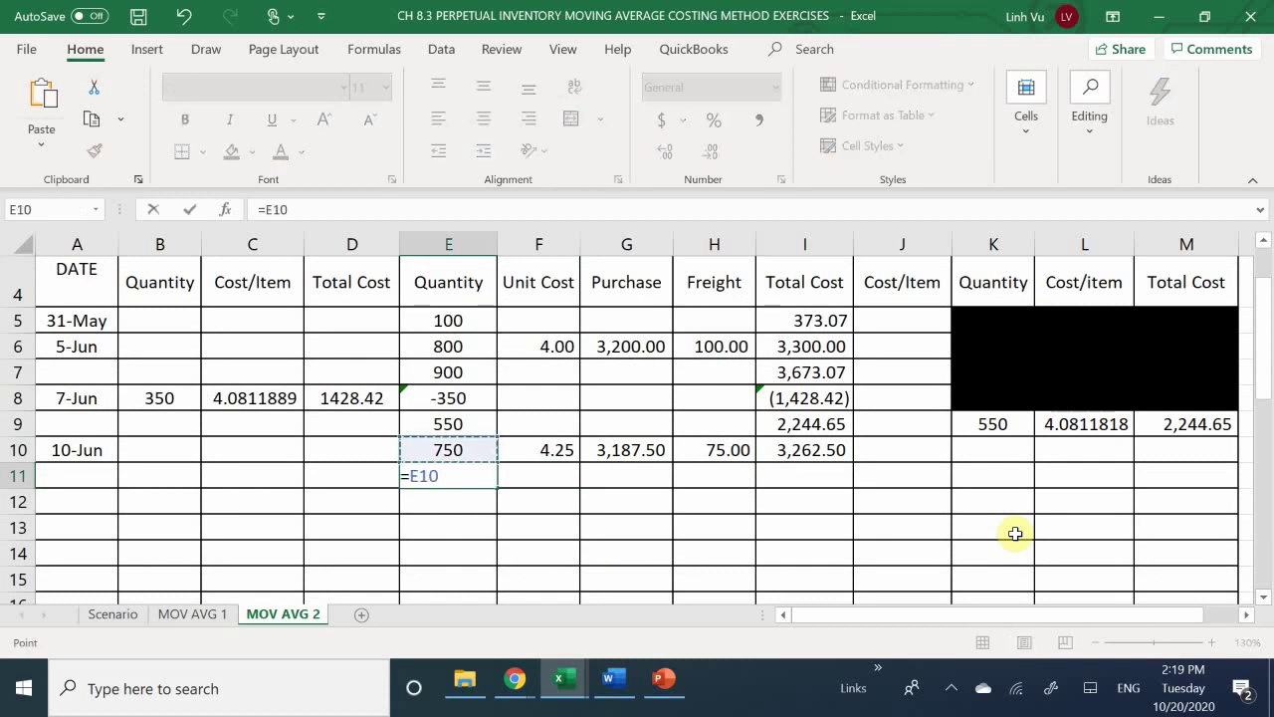
text(+)
key(Up)
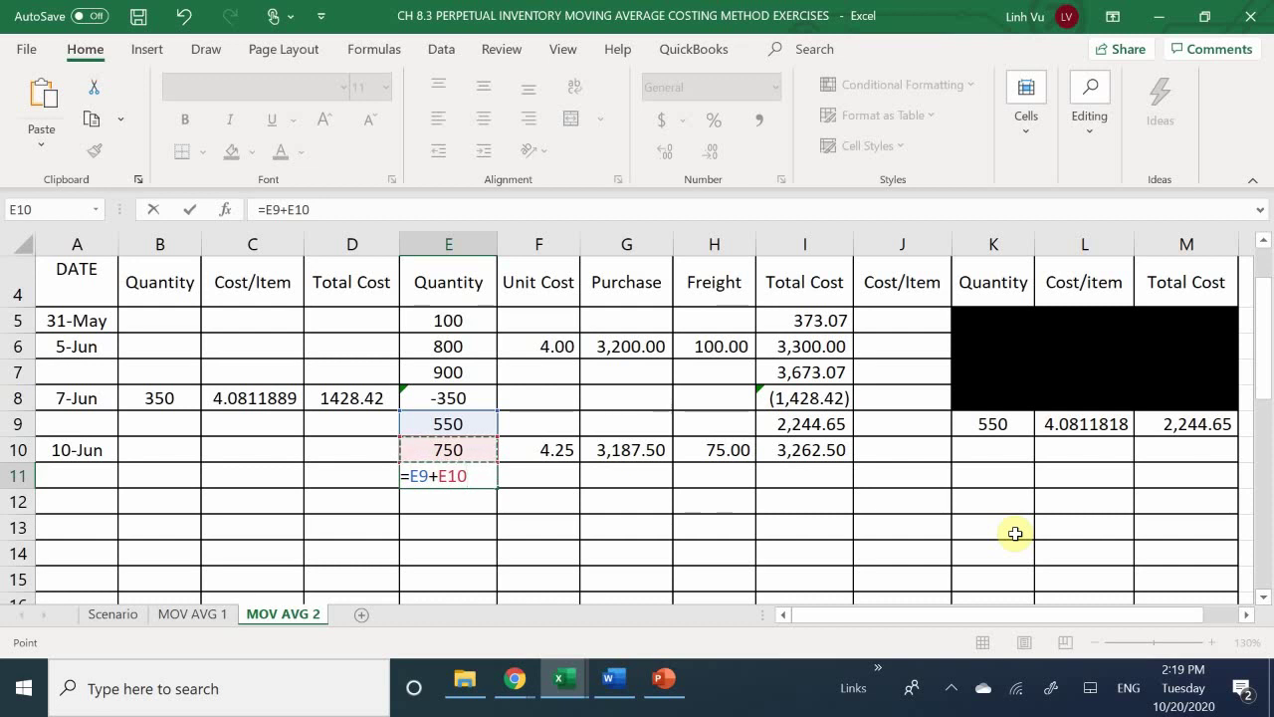
key(Return)
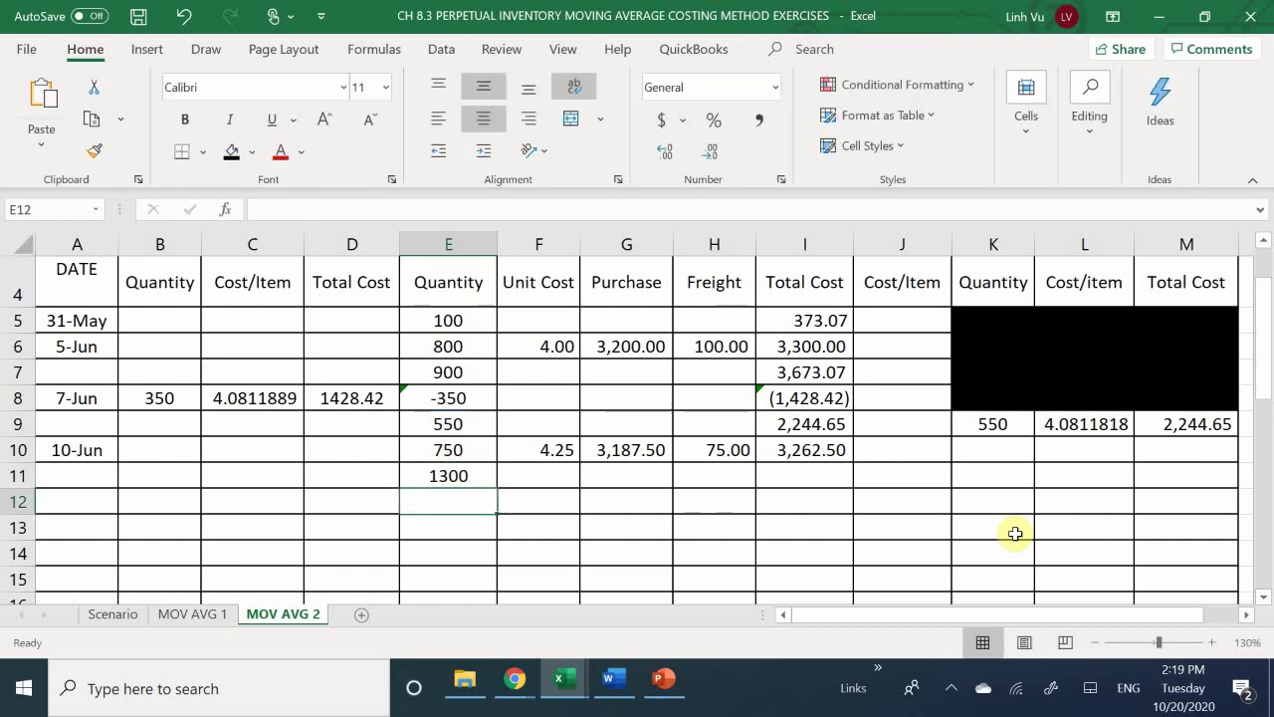
Calculate the combined total cost after the 10 June purchase in I11 with =I9+I10.
key(Right)
key(Right)
key(Right)
key(Up)
key(Right)
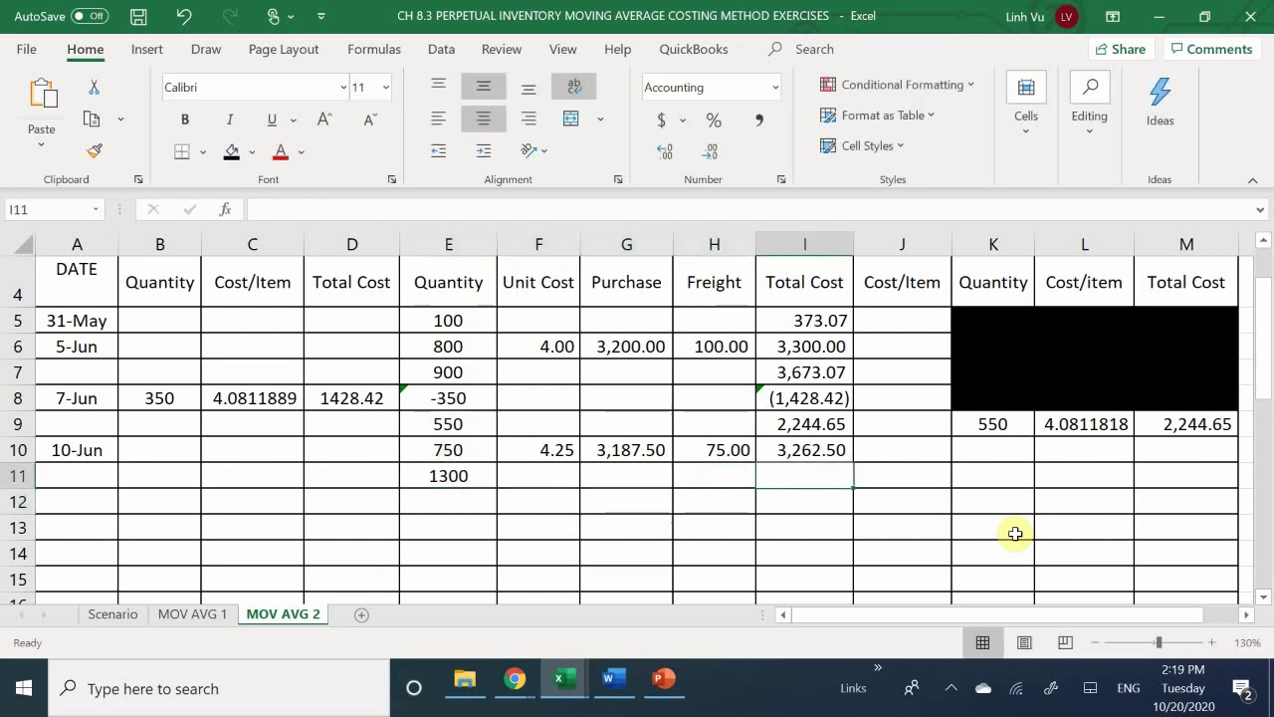
text(=)
key(Up)
key(Up)
text(+)
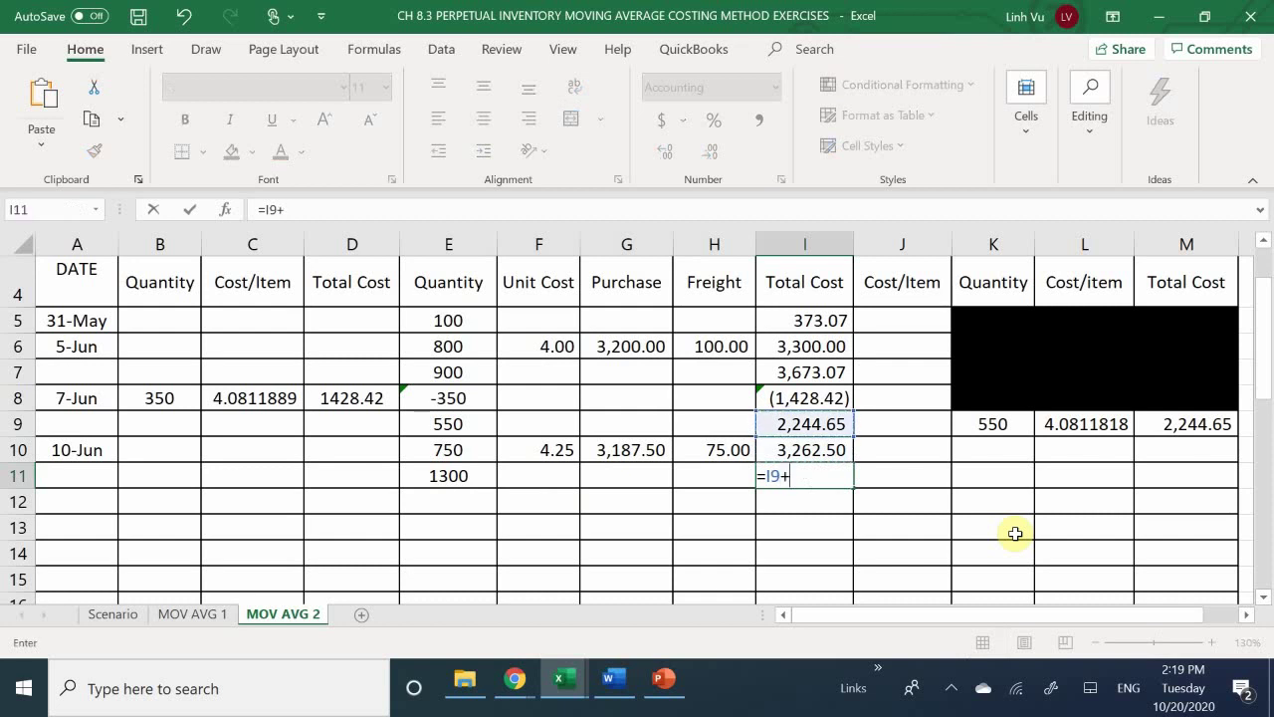
key(Up)
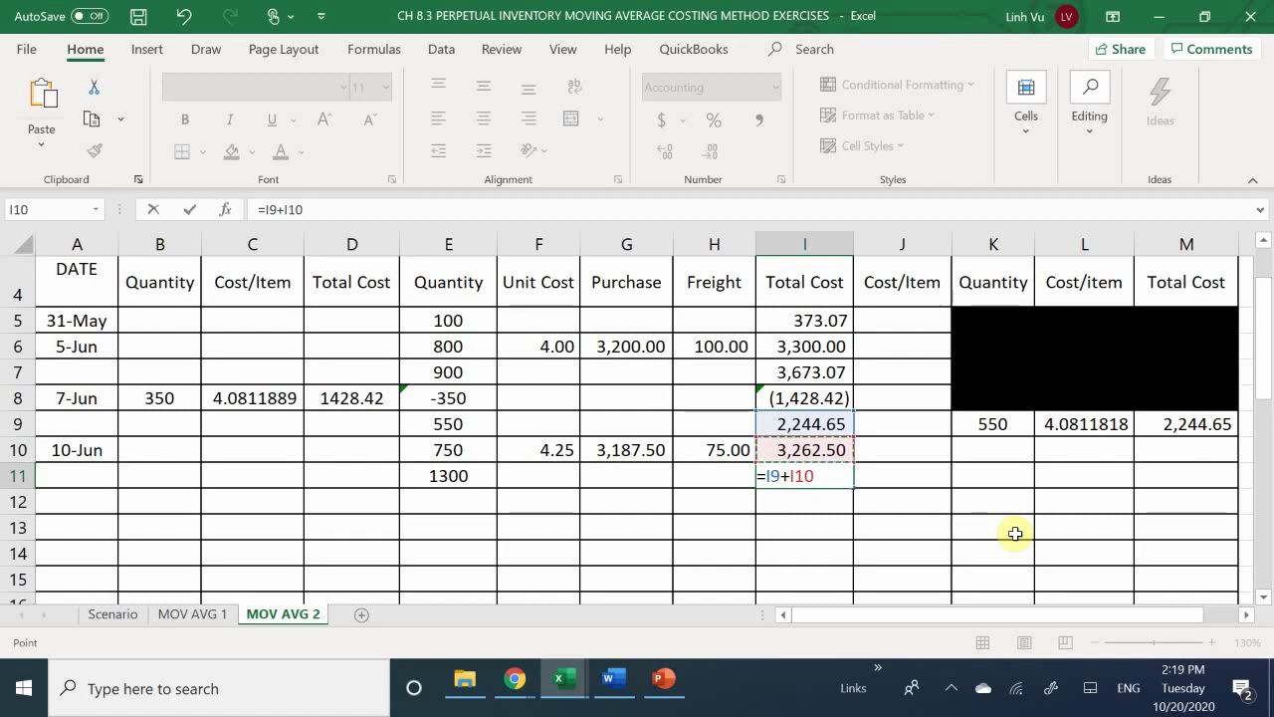
key(Return)
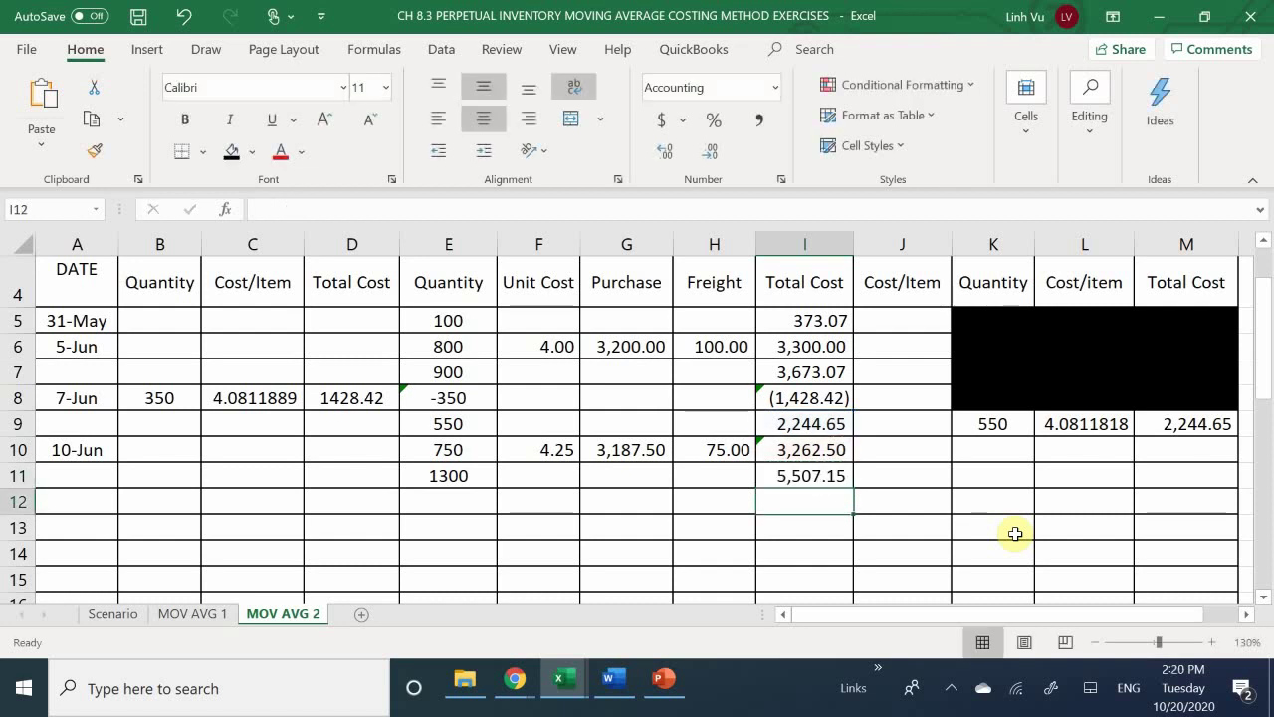
Link the Inventory on Hand quantity in K11 to the combined quantity with =E11.
key(Right)
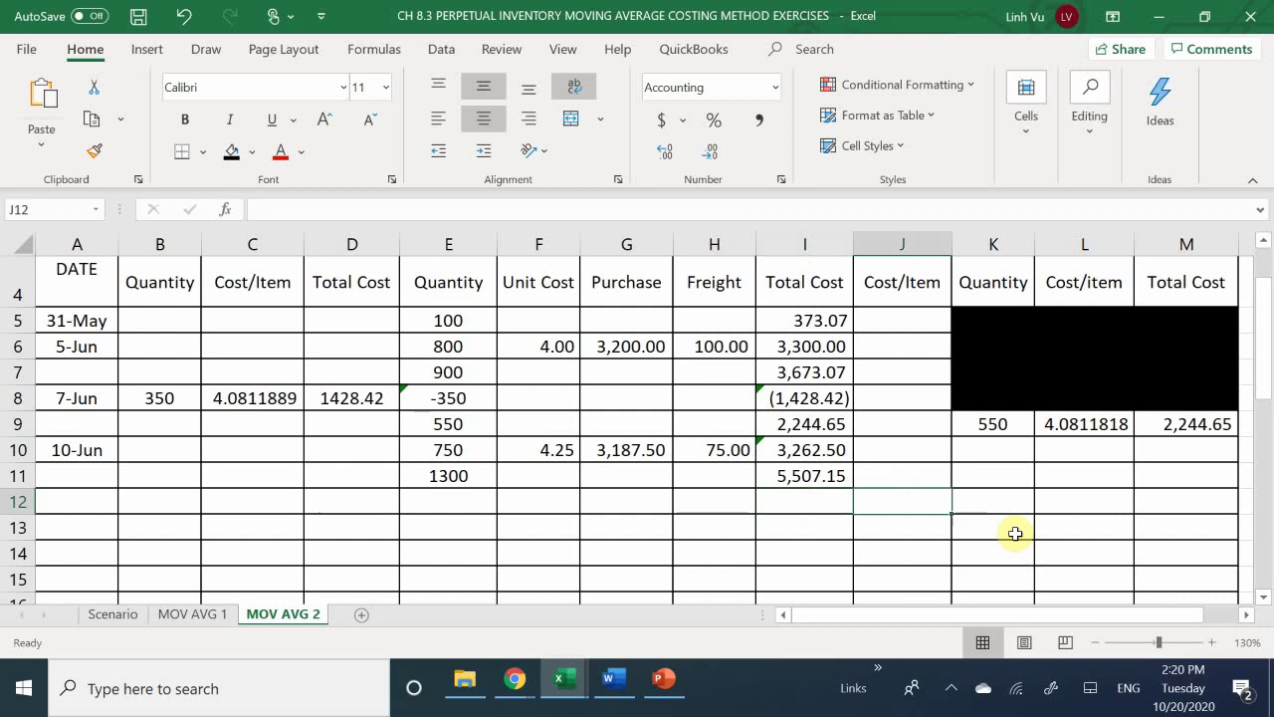
key(Right)
key(Up)
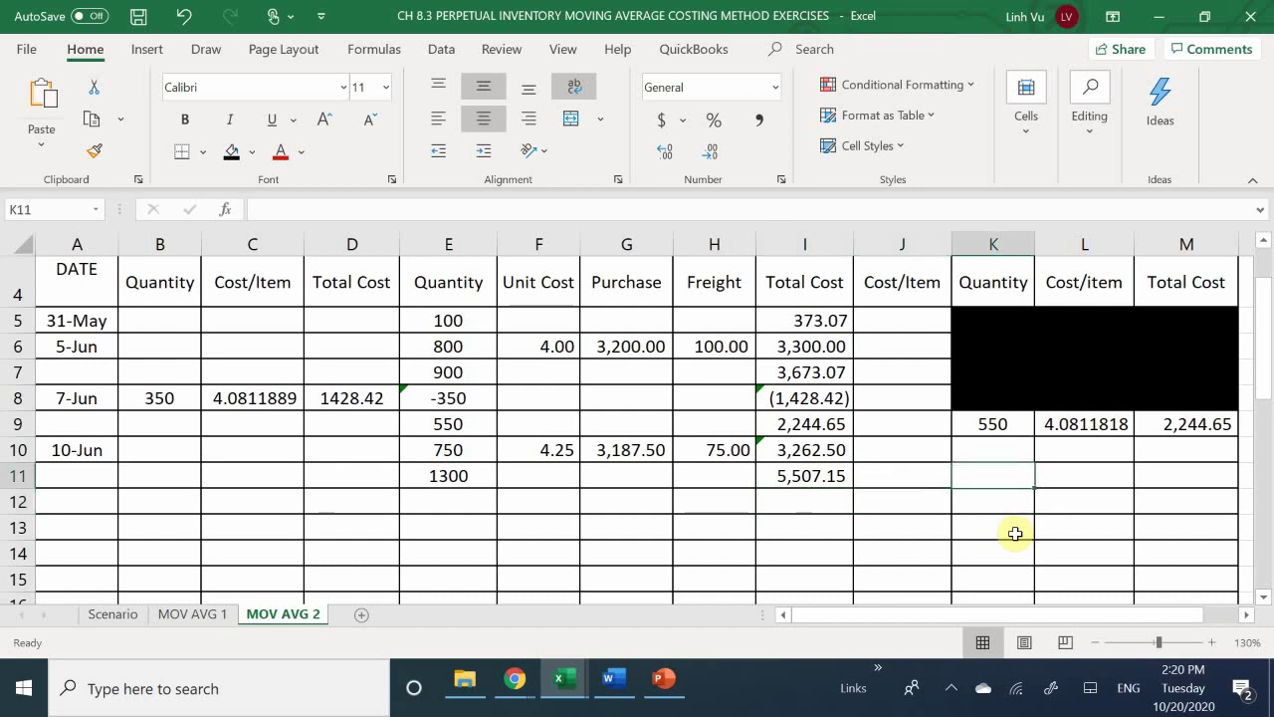
text(=)
key(Left)
key(Left)
key(Left)
key(Left)
key(Left)
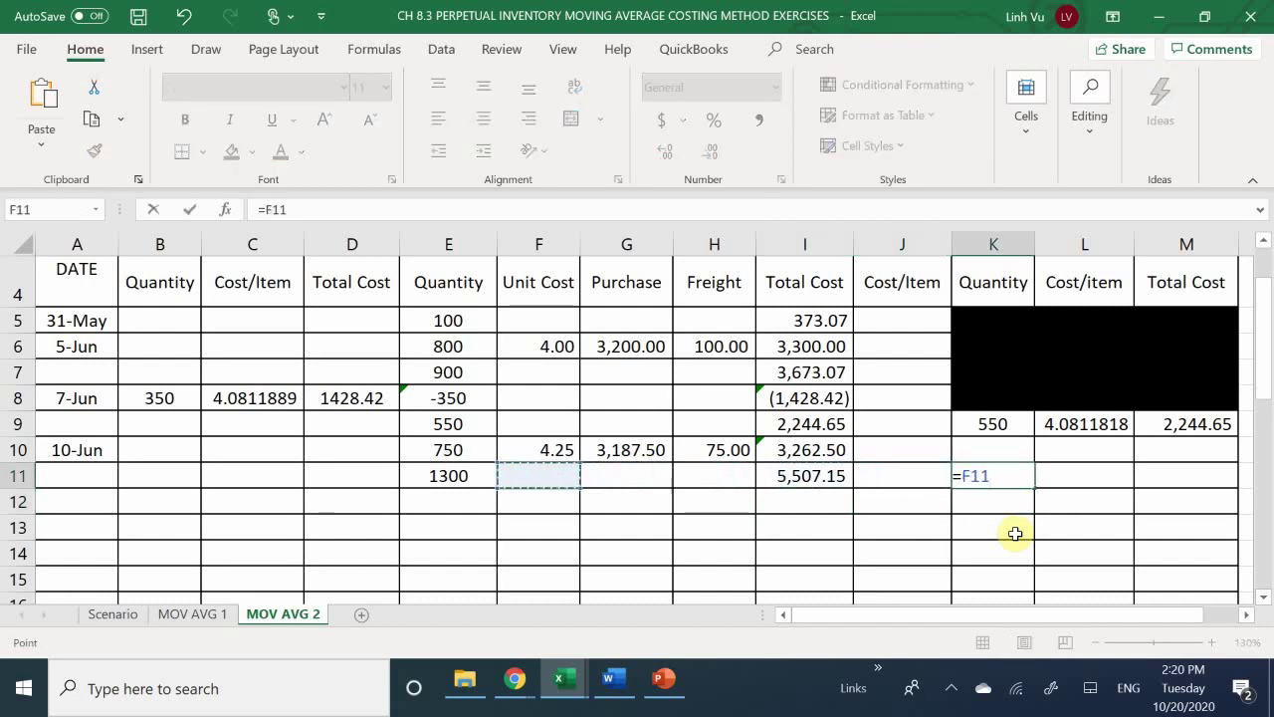
key(Left)
key(Return)
Link the Inventory on Hand total cost in M11 to the combined total cost with =I11.
key(Right)
key(Right)
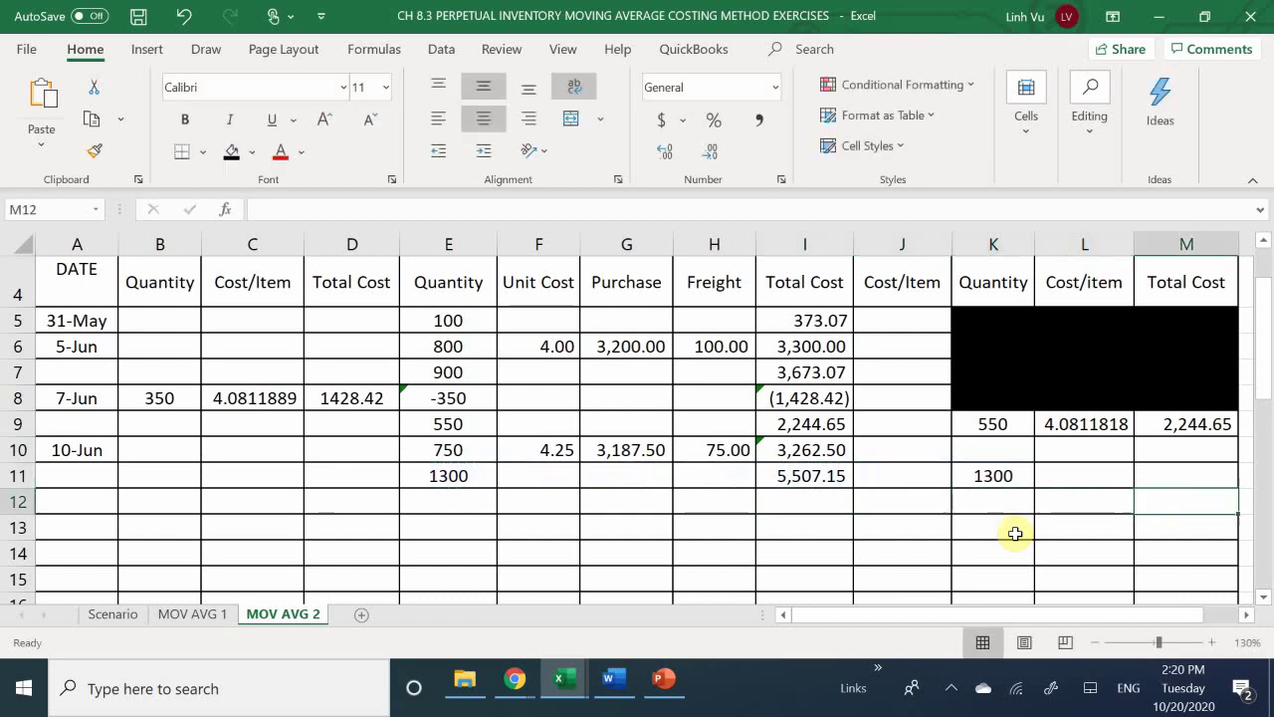
key(Up)
text(=)
key(Left)
key(Left)
key(Left)
key(Left)
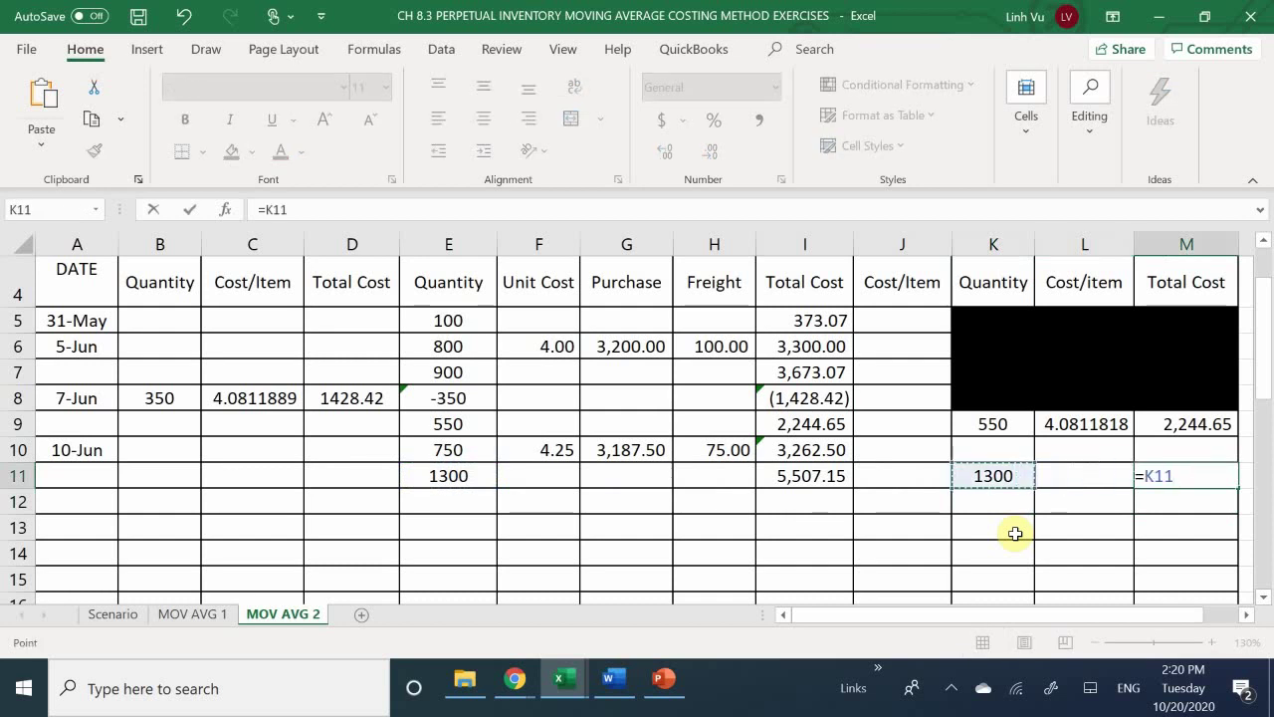
key(Return)
Calculate the new moving average cost per item in L11 with =M11/K11.
key(Up)
key(Left)
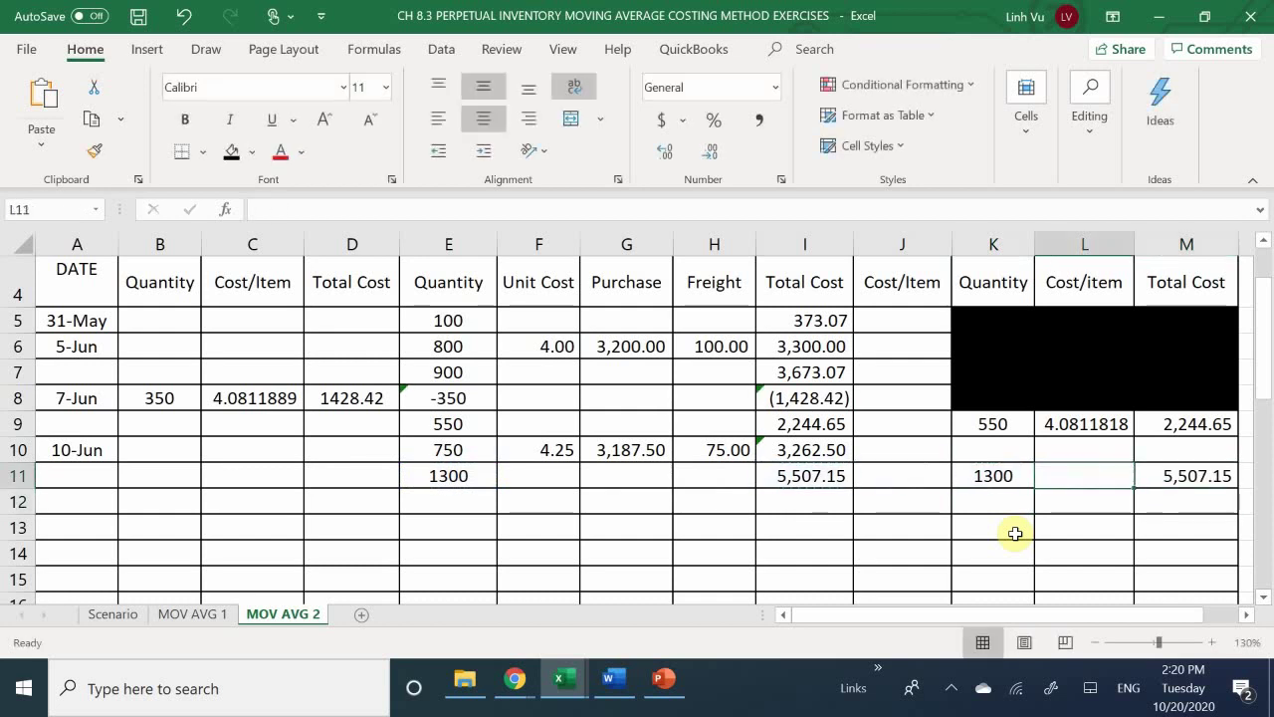
text(=)
key(Right)
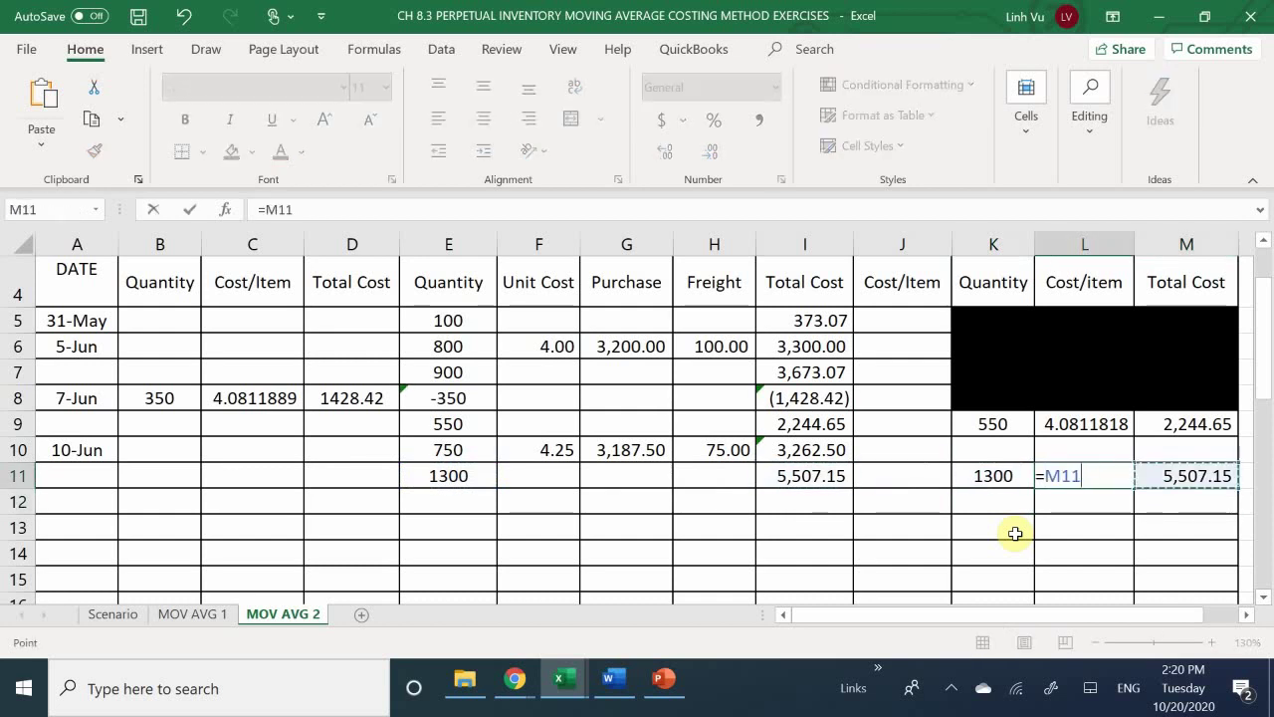
text(/)
key(Left)
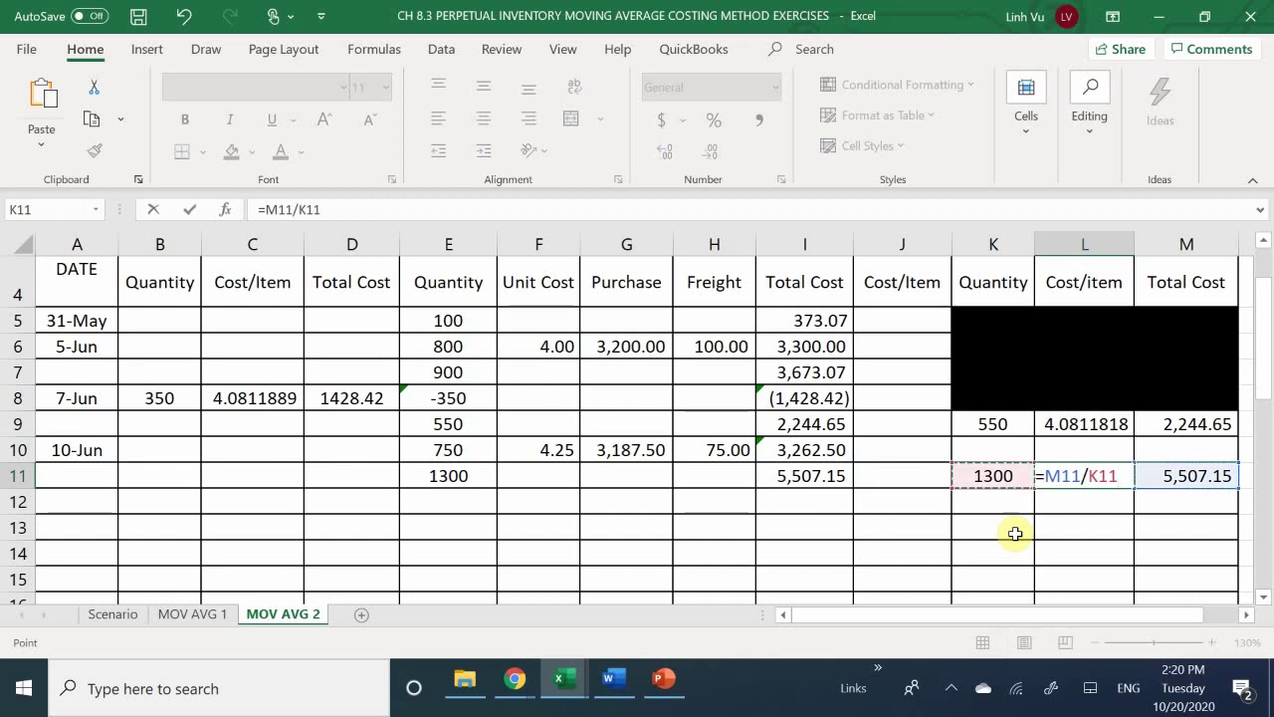
key(Return)
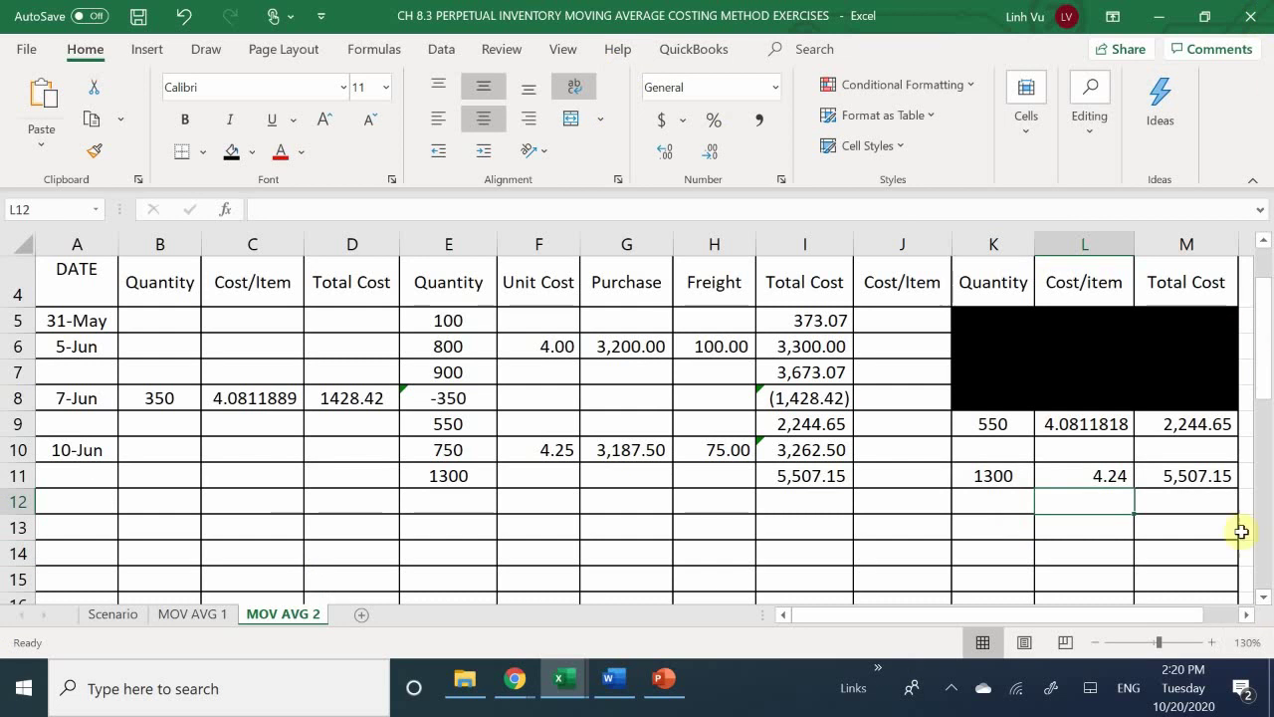
Show the moving average cost per item in L11 with seven decimal places.
click(1073, 476)
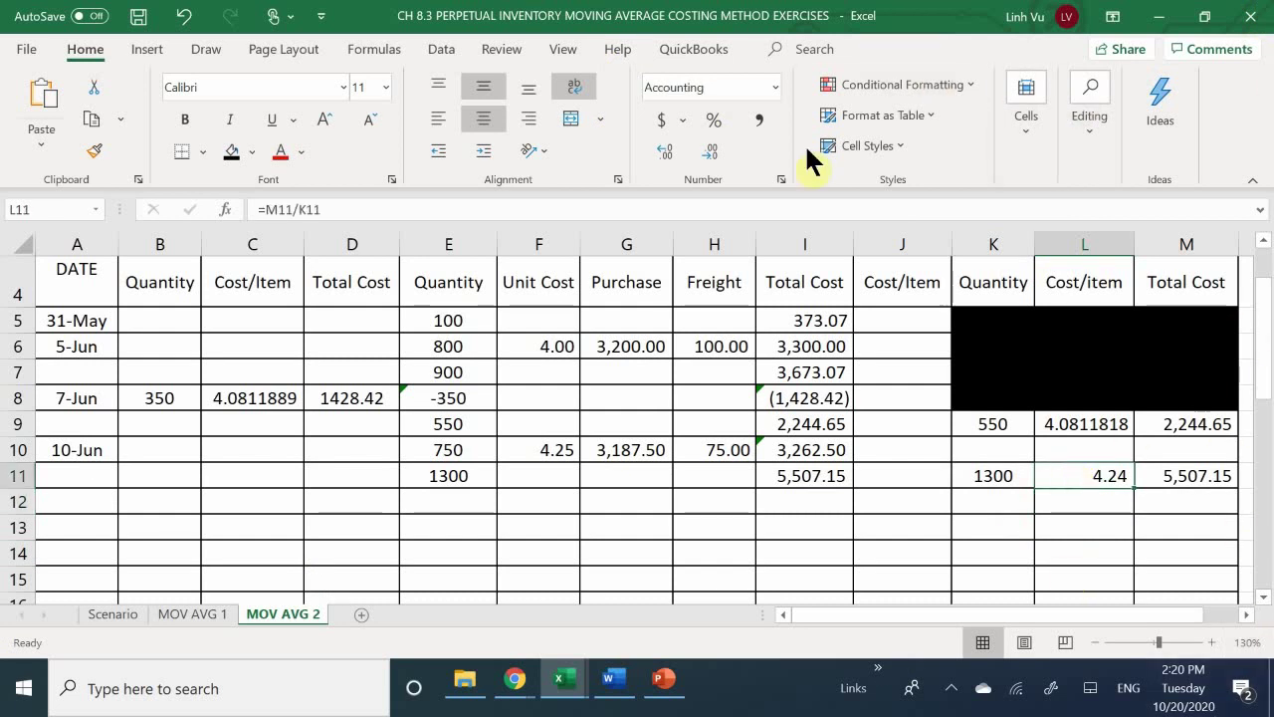
click(673, 152)
click(673, 152)
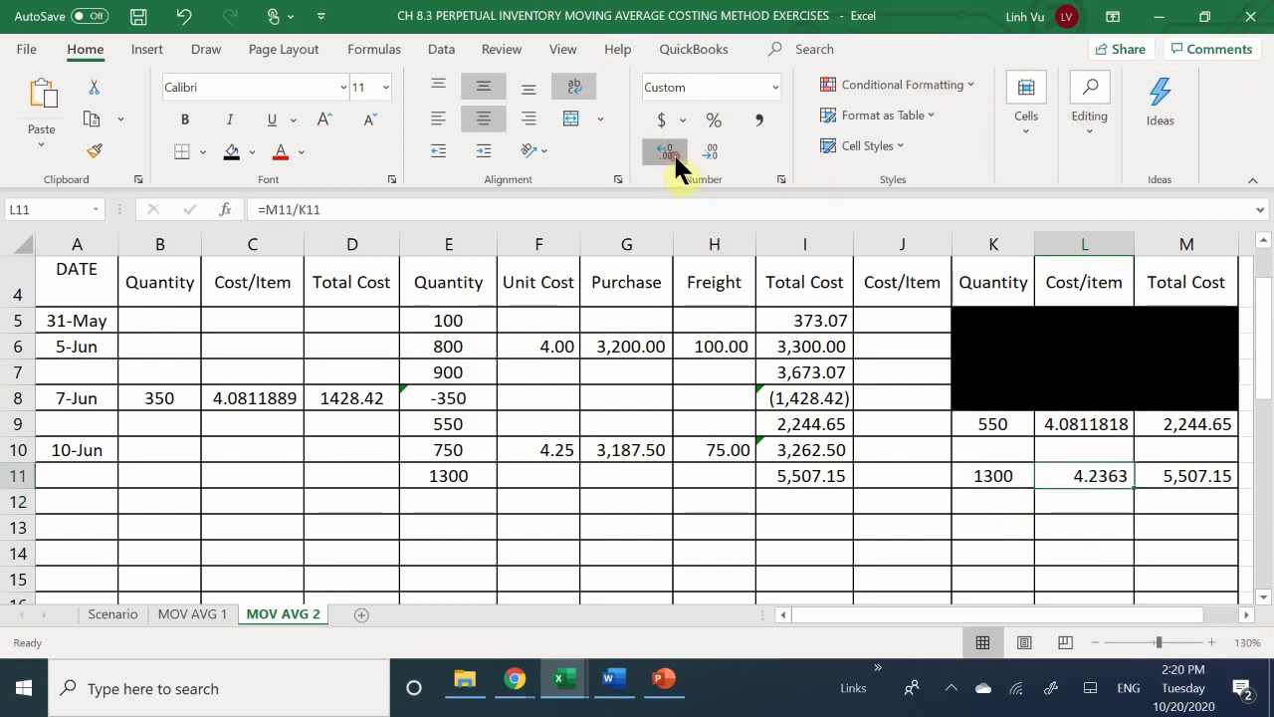
click(673, 152)
click(673, 153)
click(673, 152)
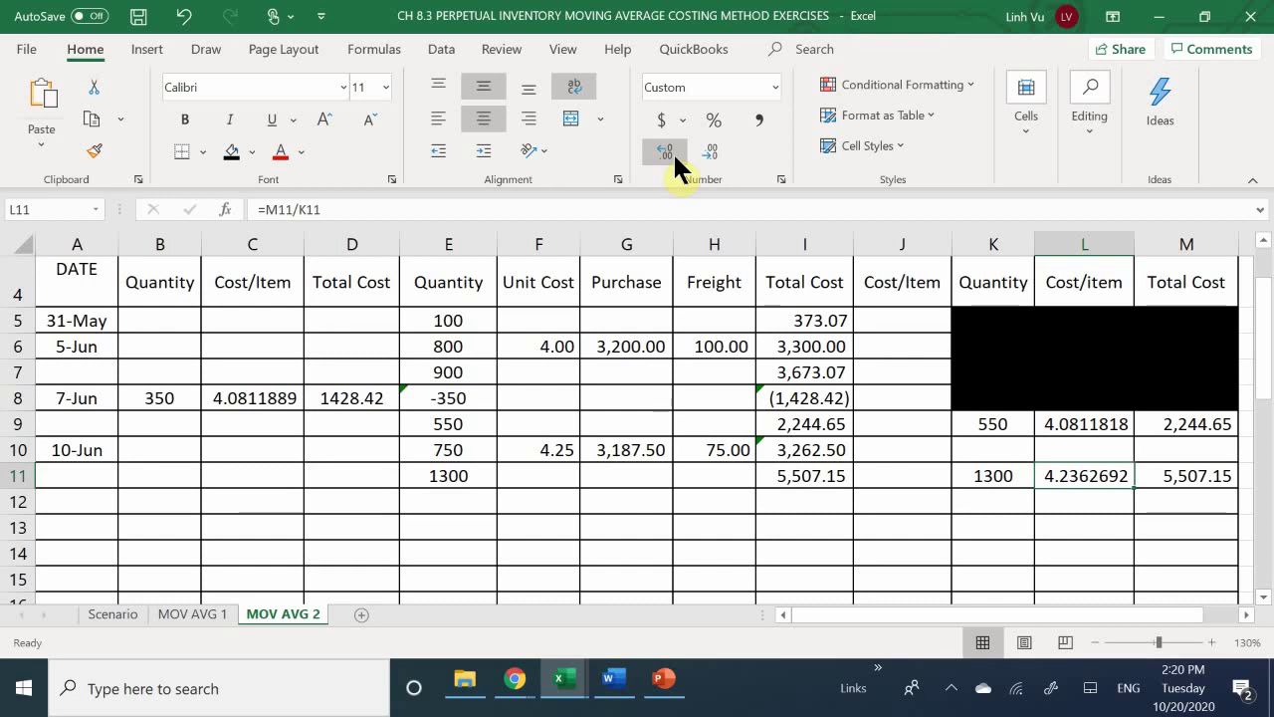
Black out the superseded Inventory on Hand cells K9:M10 with a black fill.
click(992, 403)
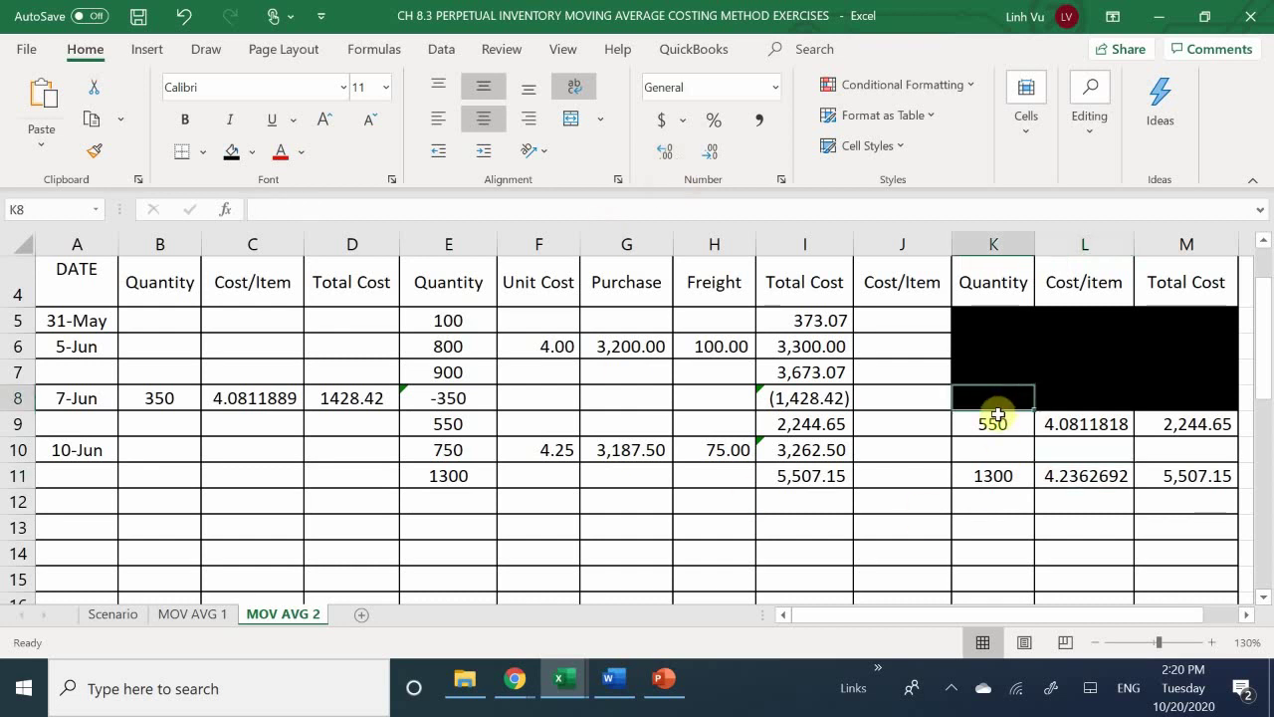
drag(993, 416, 1212, 459)
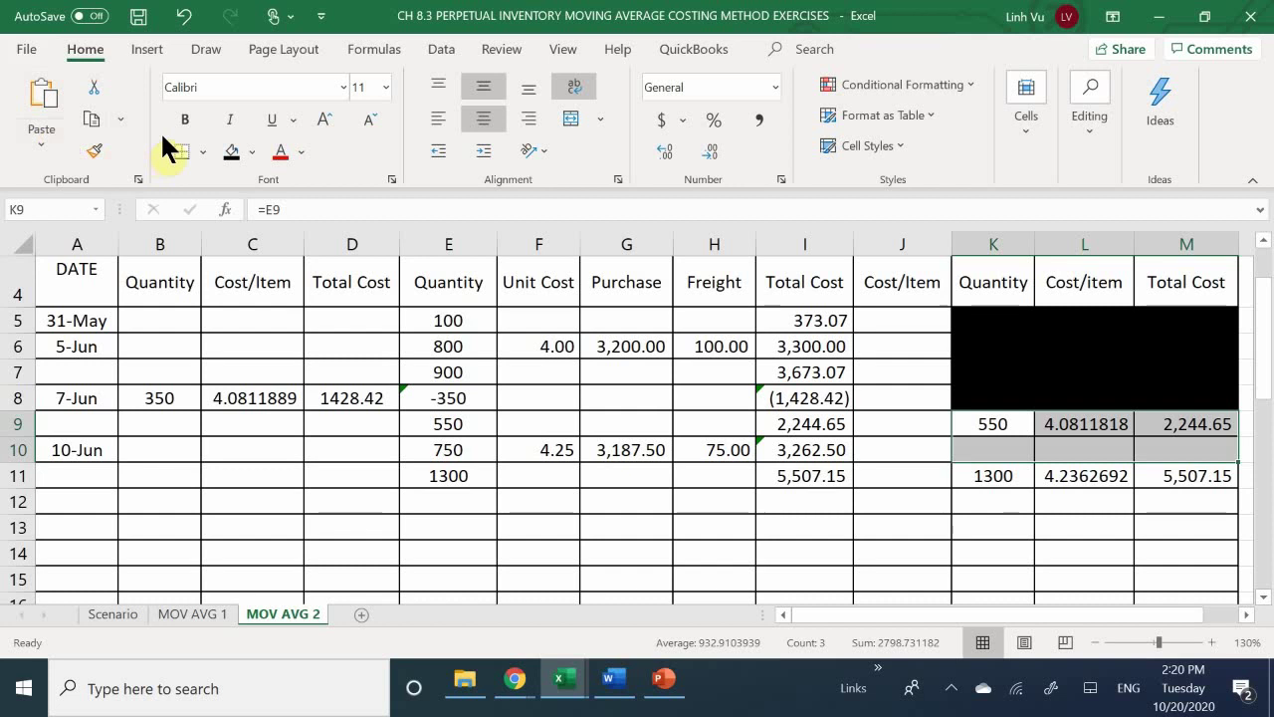
click(228, 159)
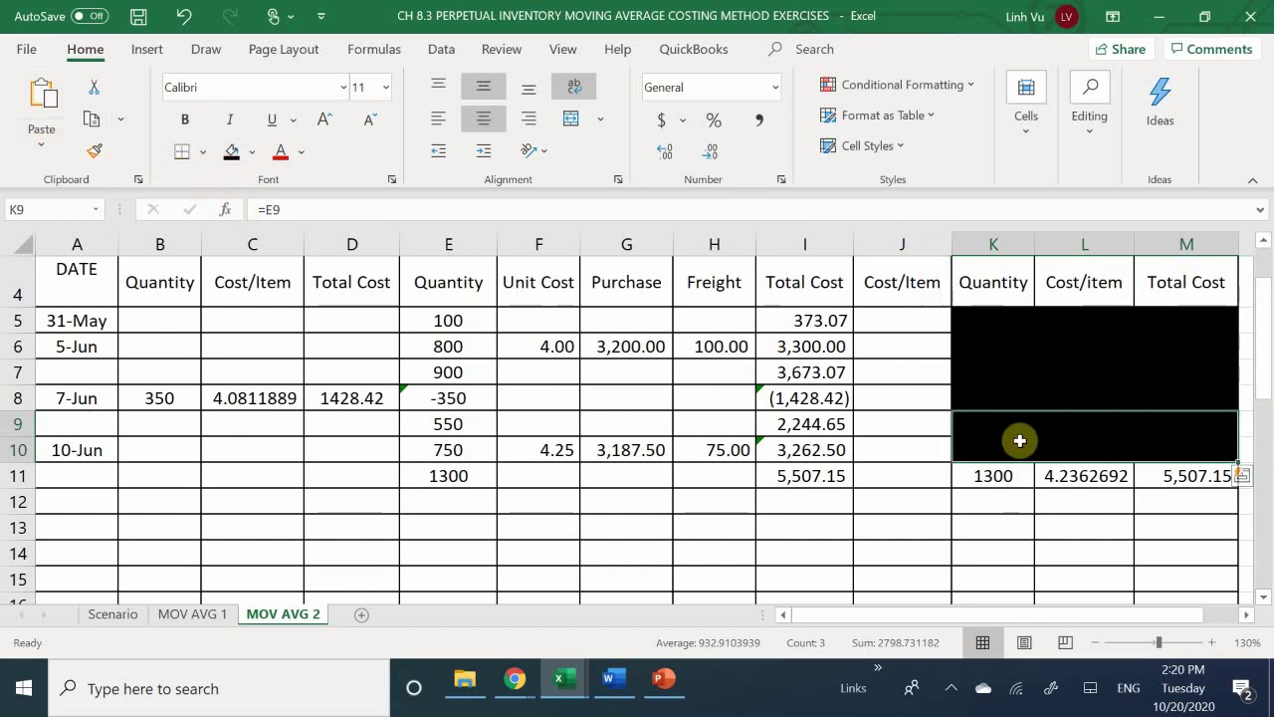
click(990, 528)
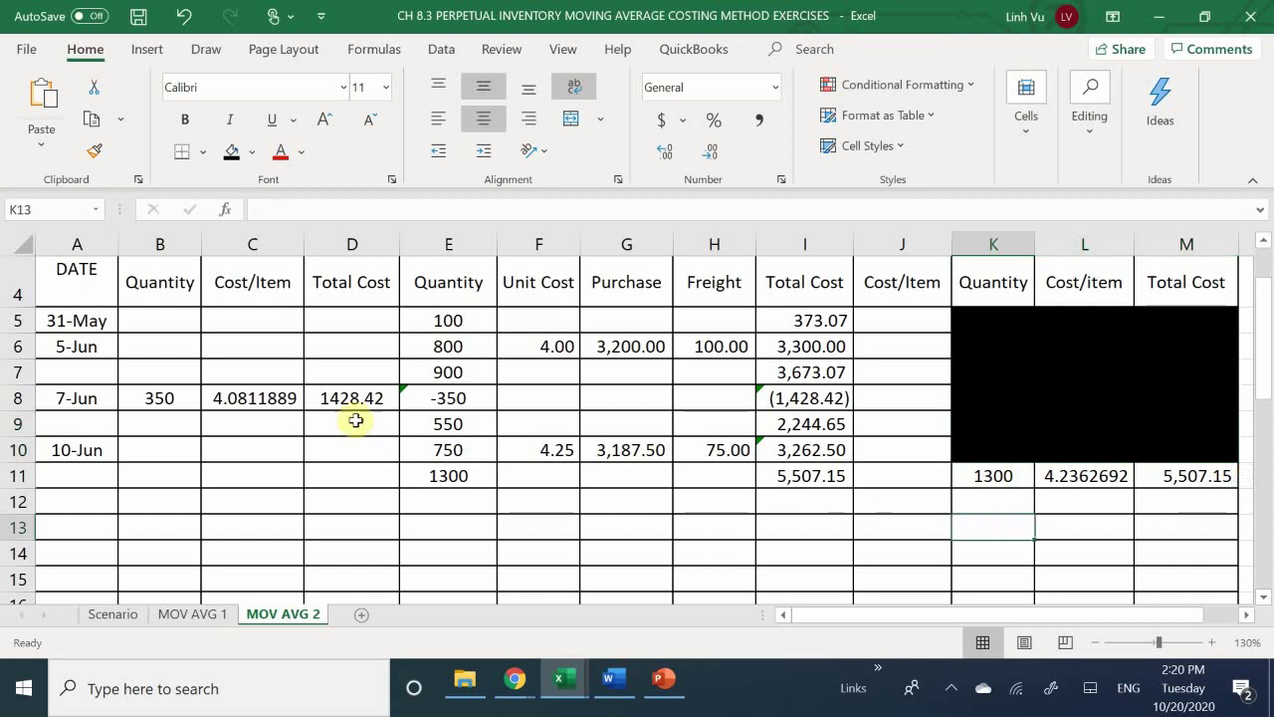
Check the Scenario sheet for the next transaction and enter its date, 6/12, in A12 of MOV AVG 2.
click(94, 617)
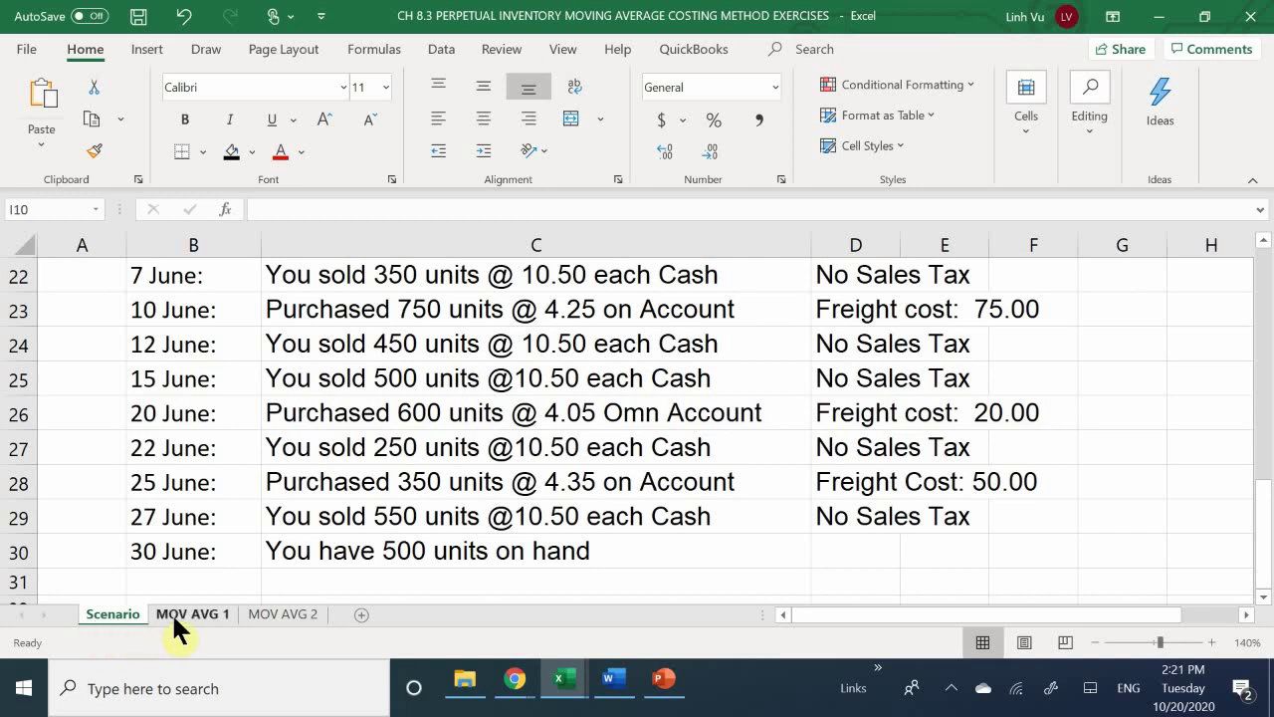
click(247, 614)
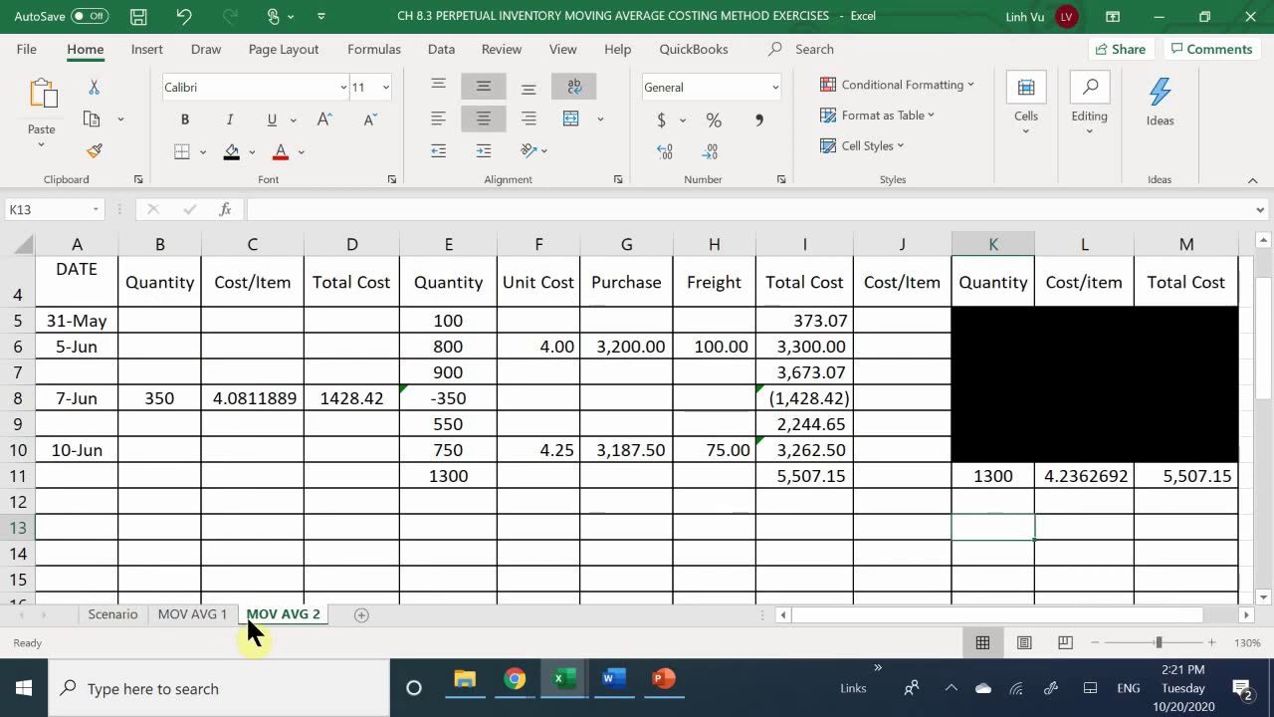
click(91, 506)
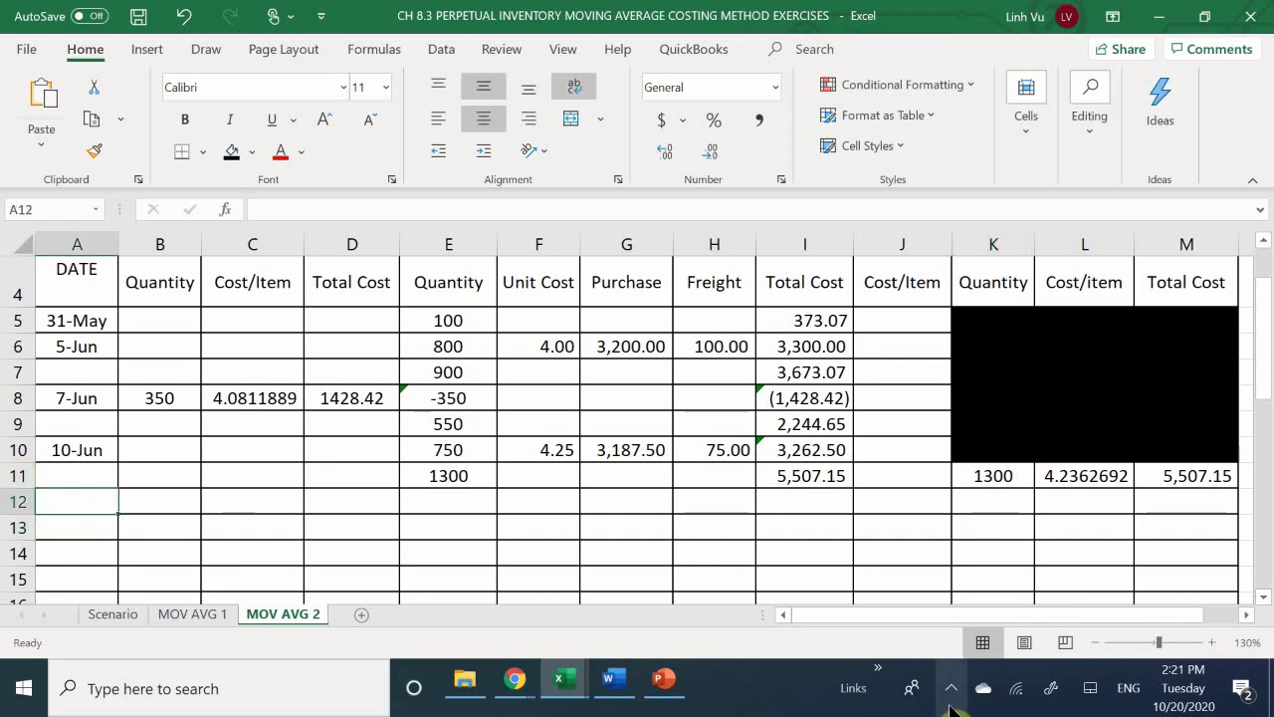
text(6/12)
key(Return)
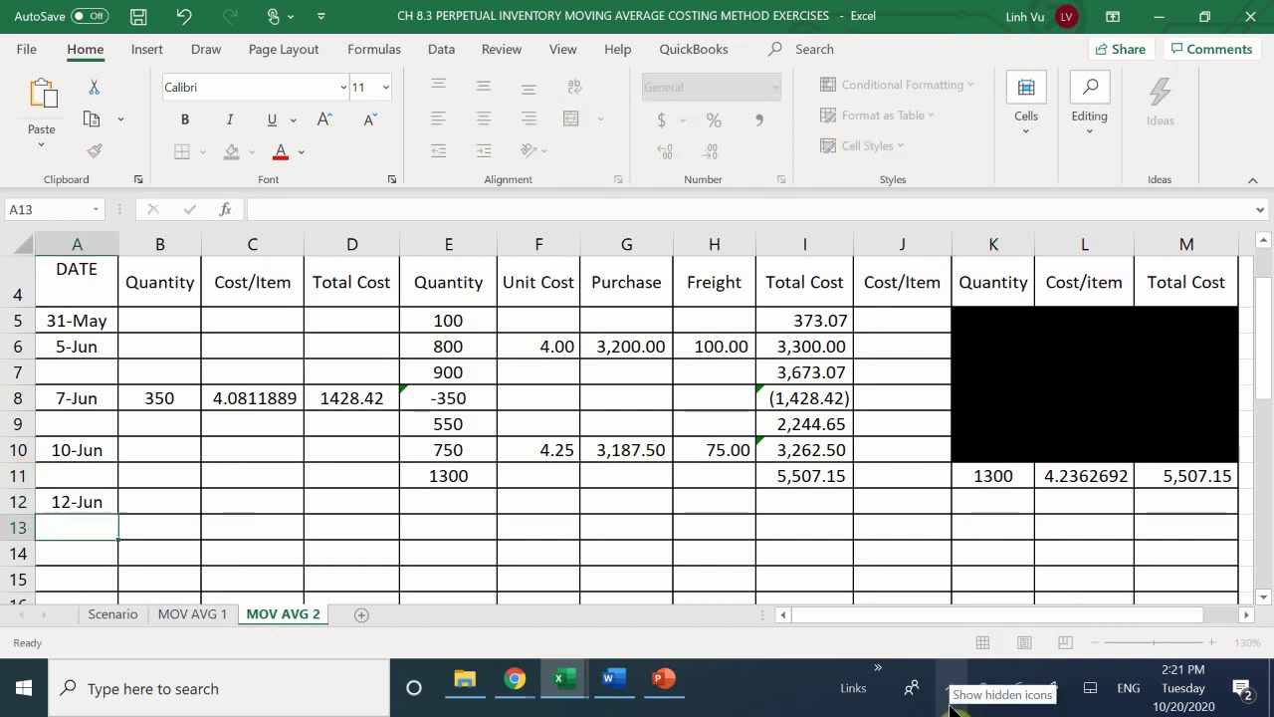
Look up the 12 June sale on the Scenario sheet and enter the quantity sold, 450, in B12 of MOV AVG 2.
key(Right)
key(Up)
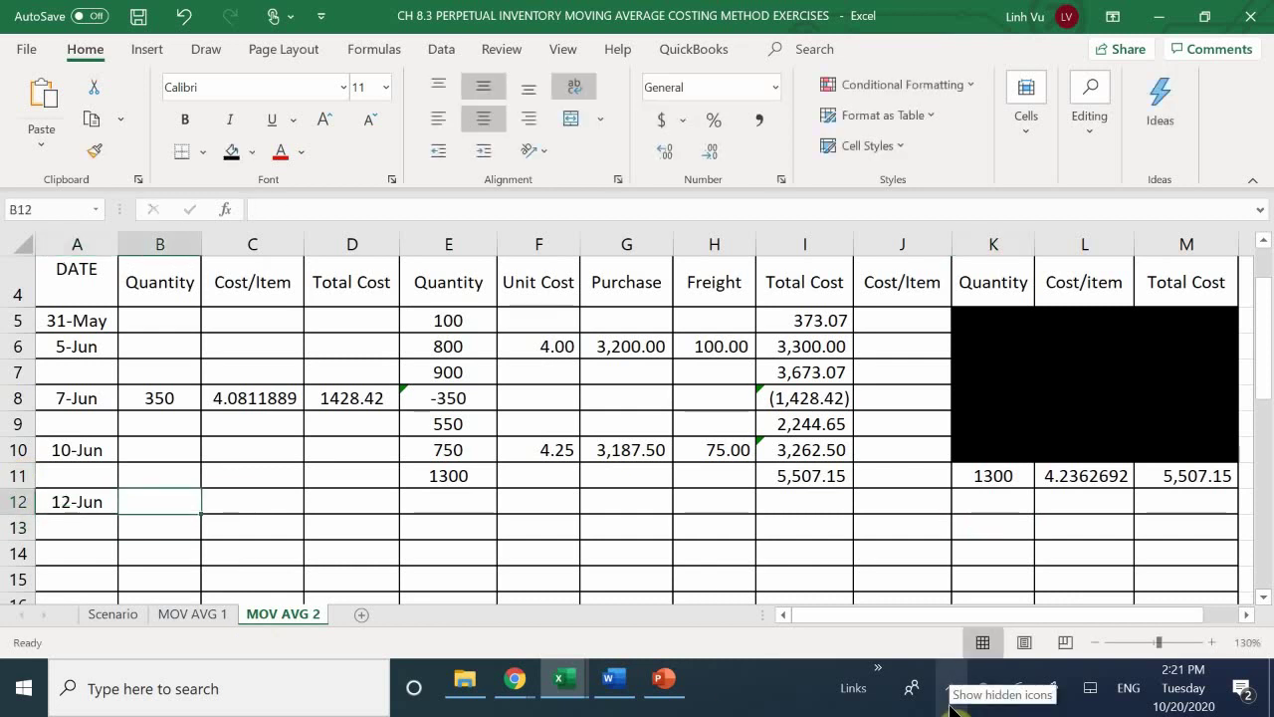
click(111, 614)
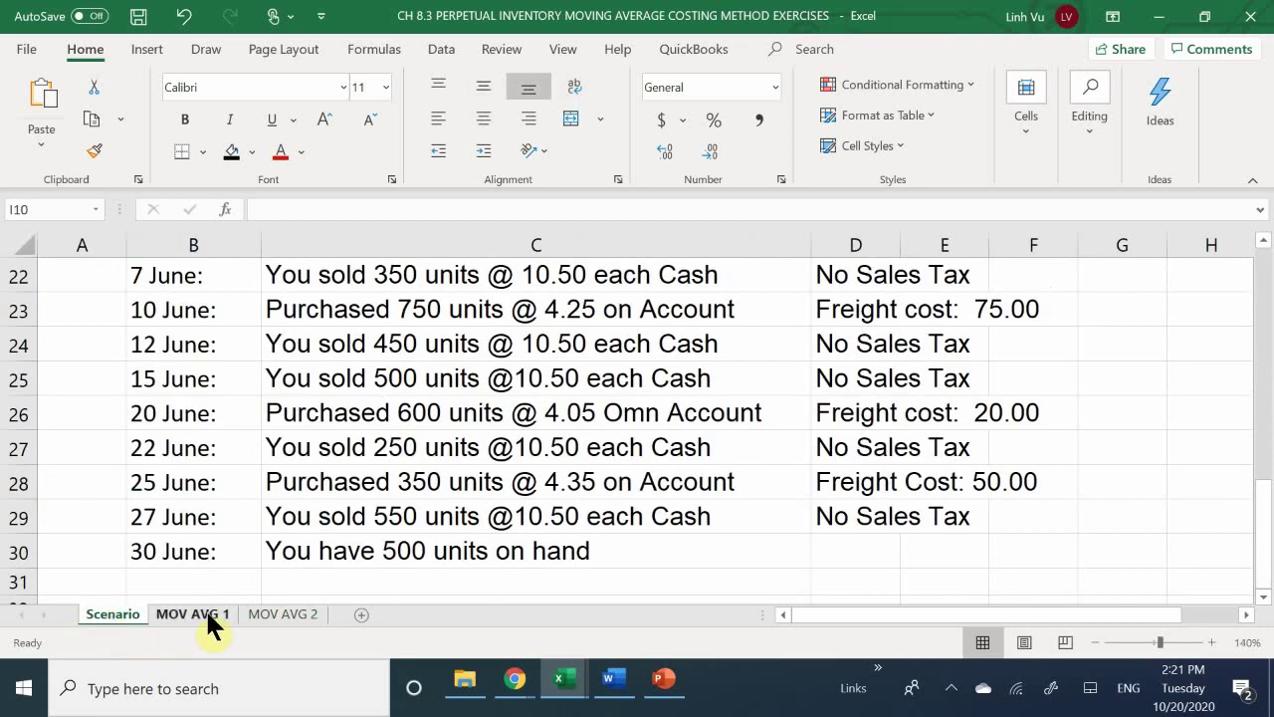
click(264, 615)
text(450)
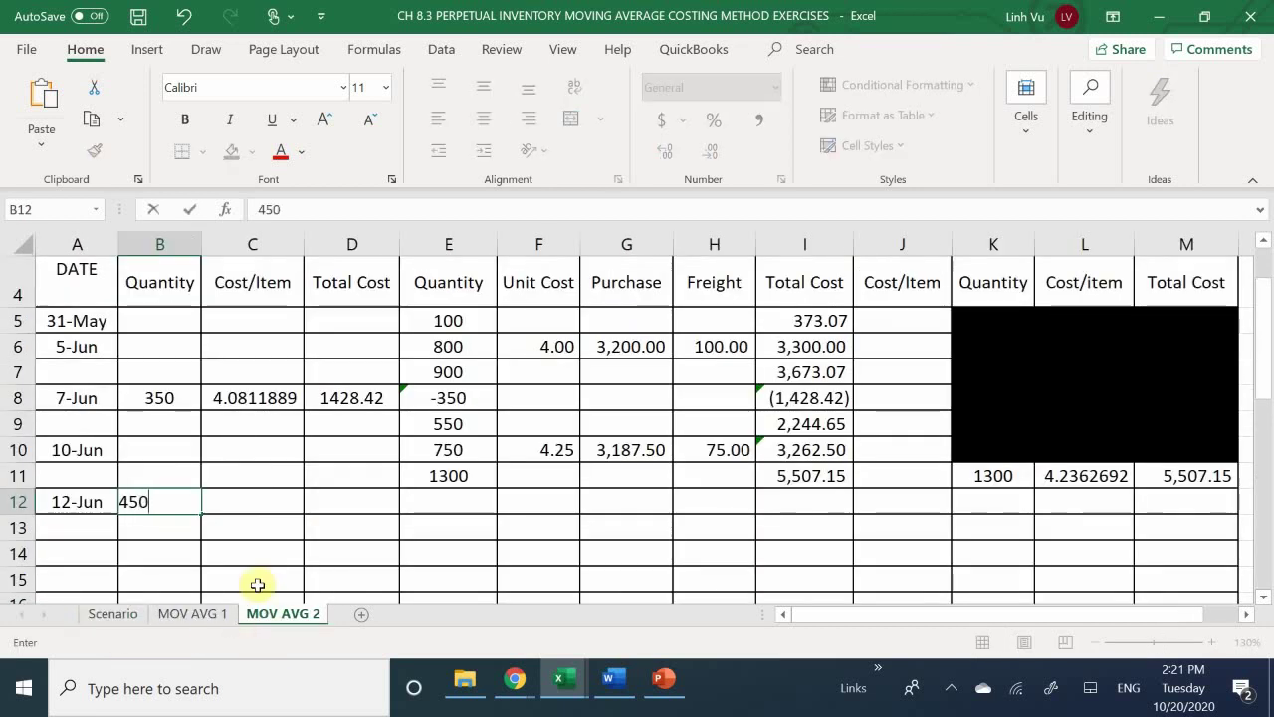
key(Return)
Link the 12 June sale's cost per item in C12 to the latest moving average cost with =L11.
key(Right)
key(Up)
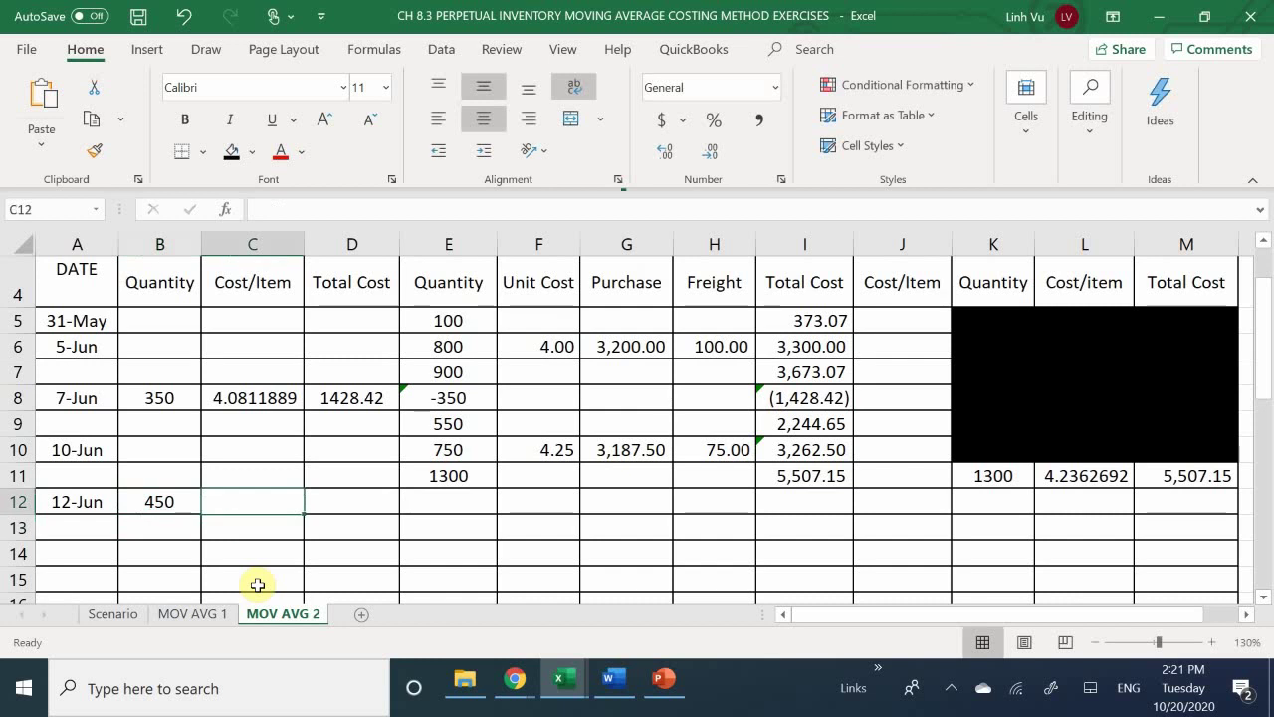
text(=)
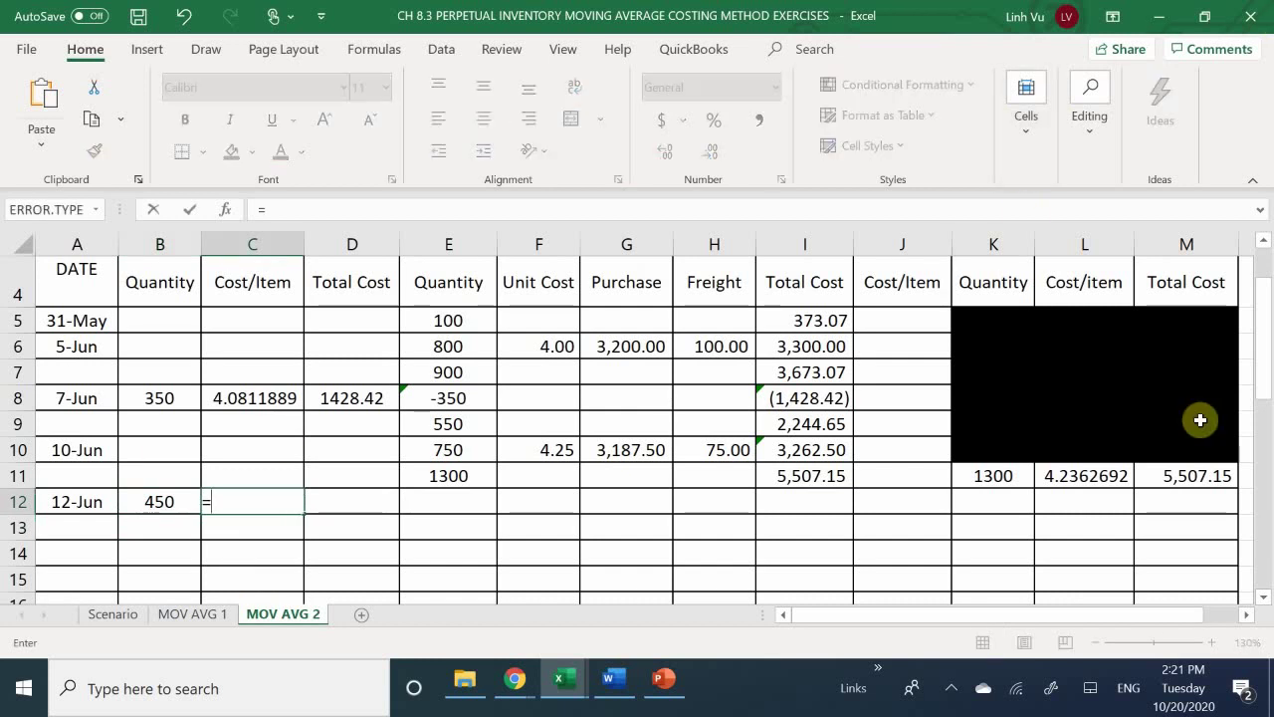
click(1076, 485)
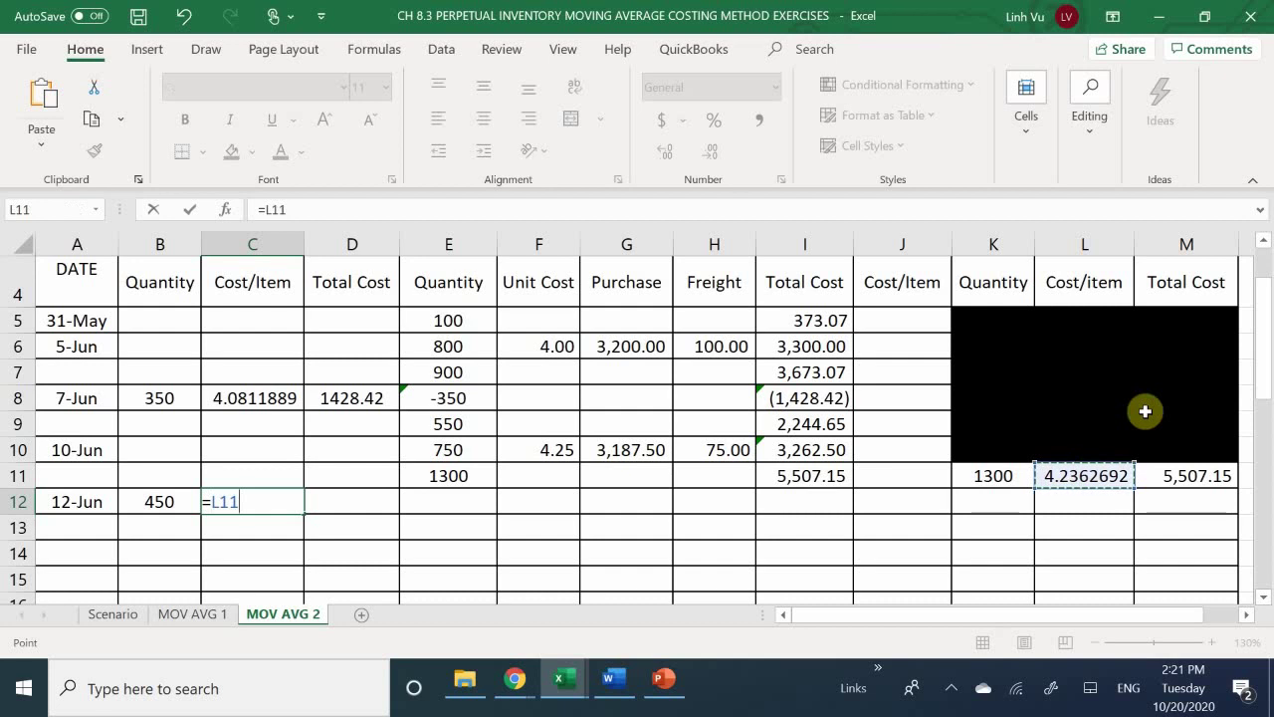
key(Return)
Calculate the 12 June sale's total cost in D12, rounded to two decimals, with =ROUND(C12*B12,2).
key(Right)
key(Up)
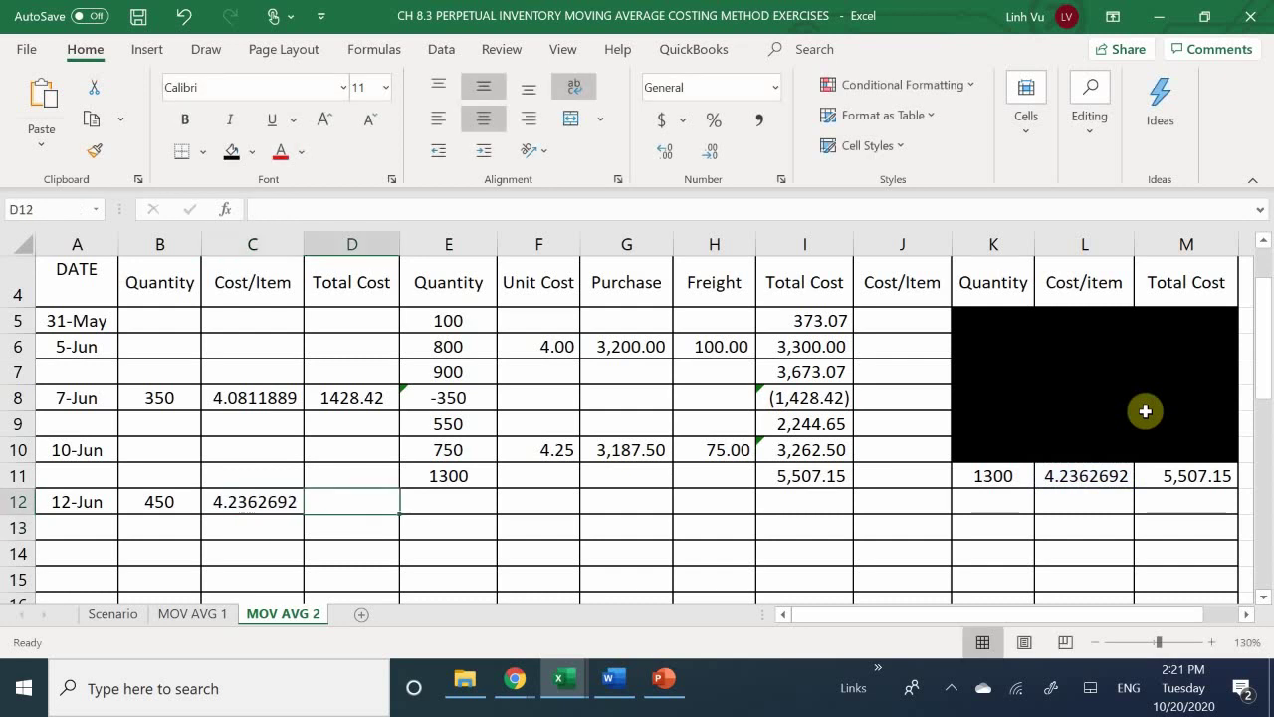
text(=ROU)
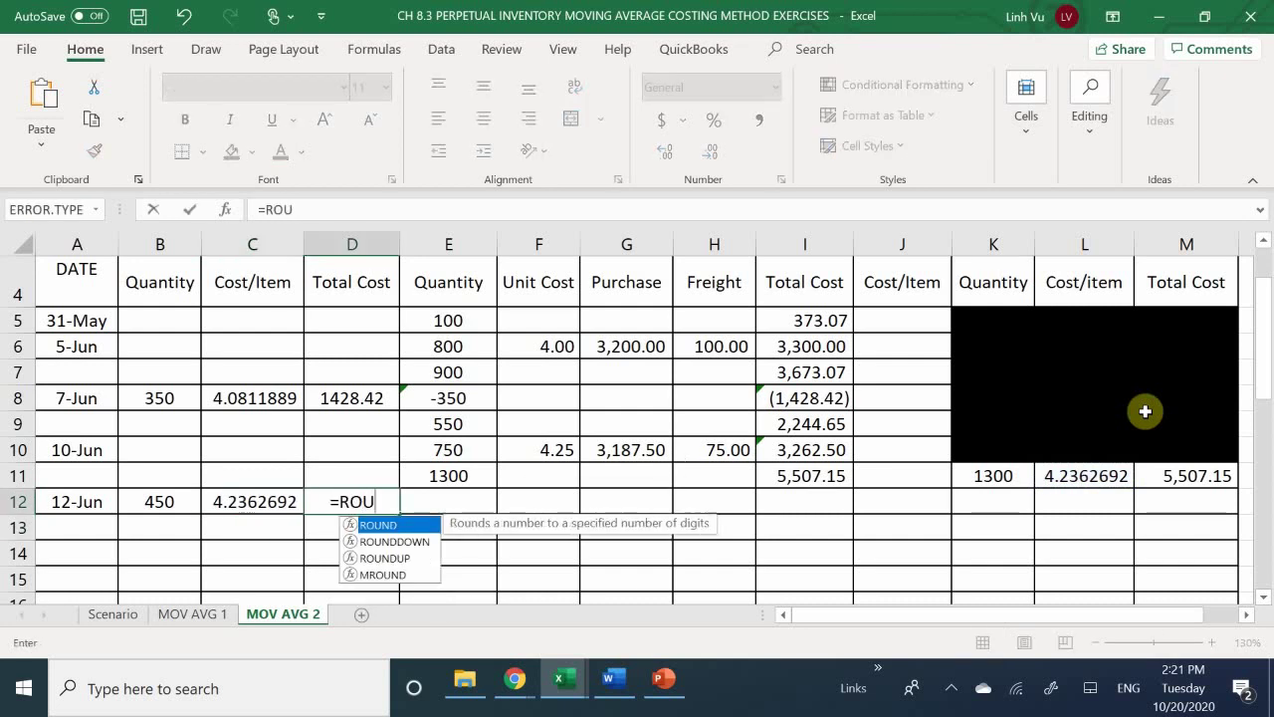
text(ND()
key(Left)
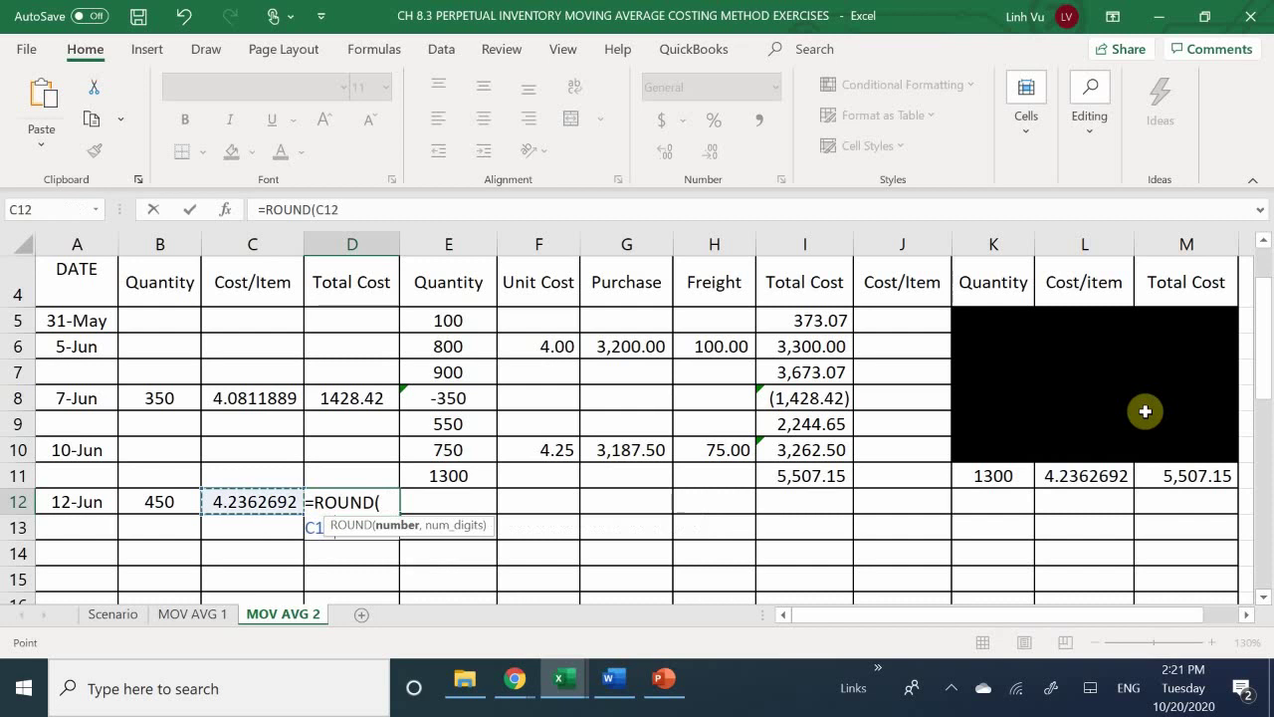
text(*)
key(Left)
key(Left)
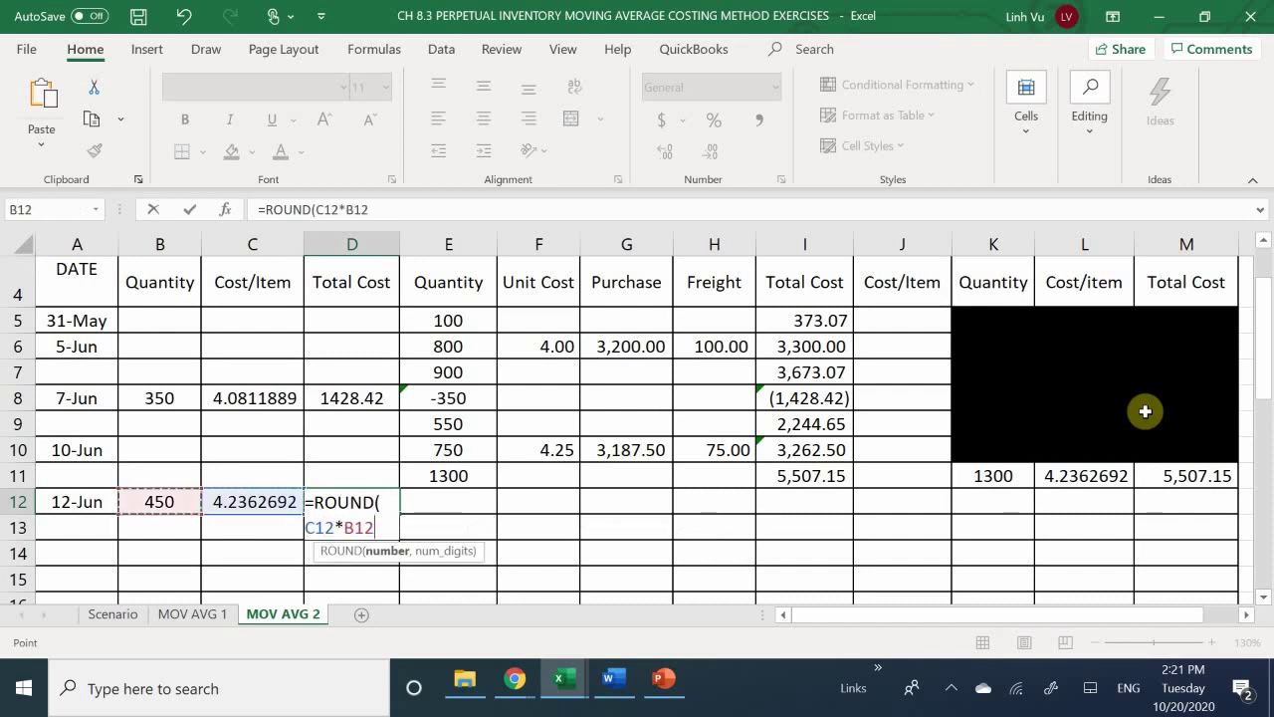
text(M)
key(BackSpace)
text(,2)
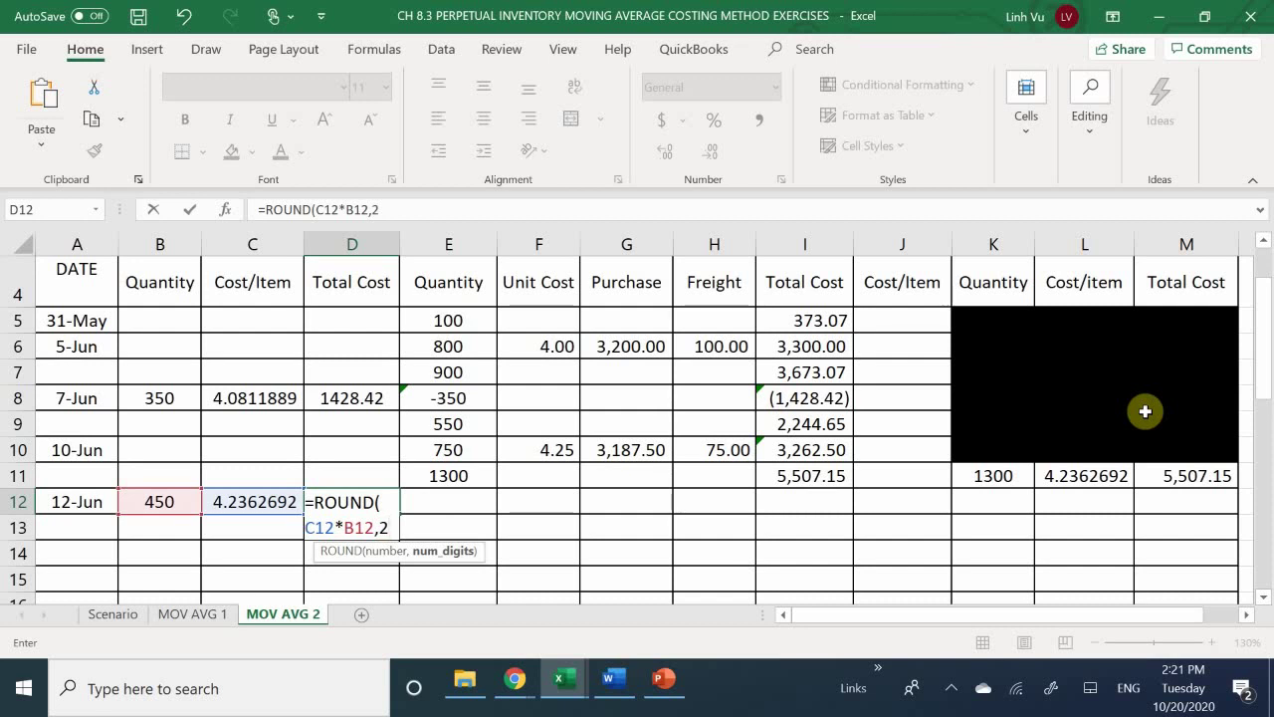
key(Return)
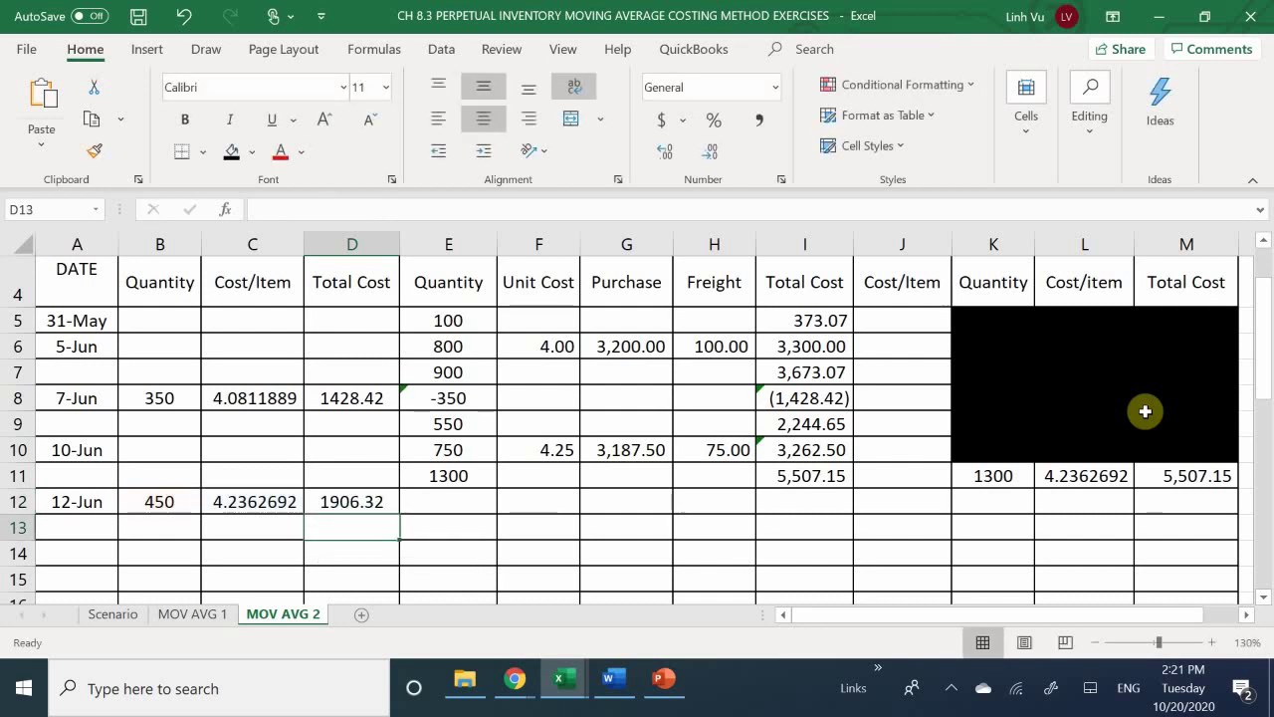
Enter the 12 June quantity sold as a negative in E12 with -B12.
key(Right)
key(Up)
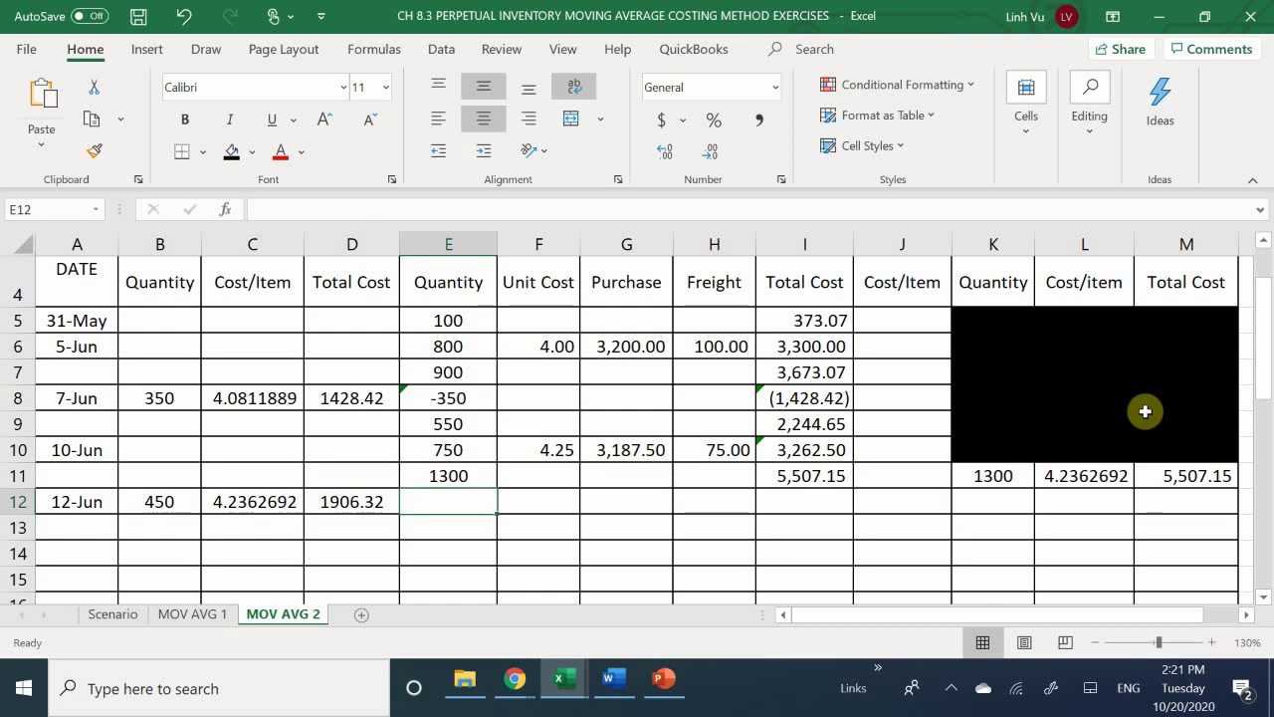
text(-)
key(Left)
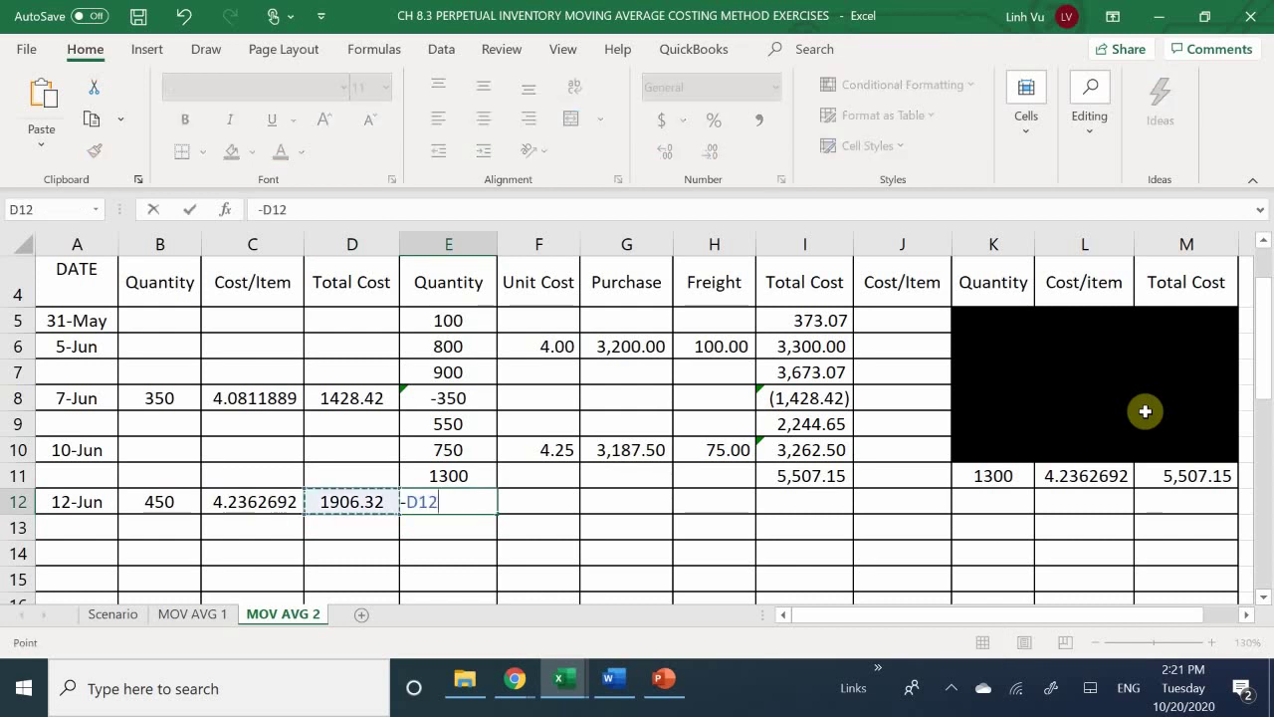
key(Left)
key(Left)
key(Return)
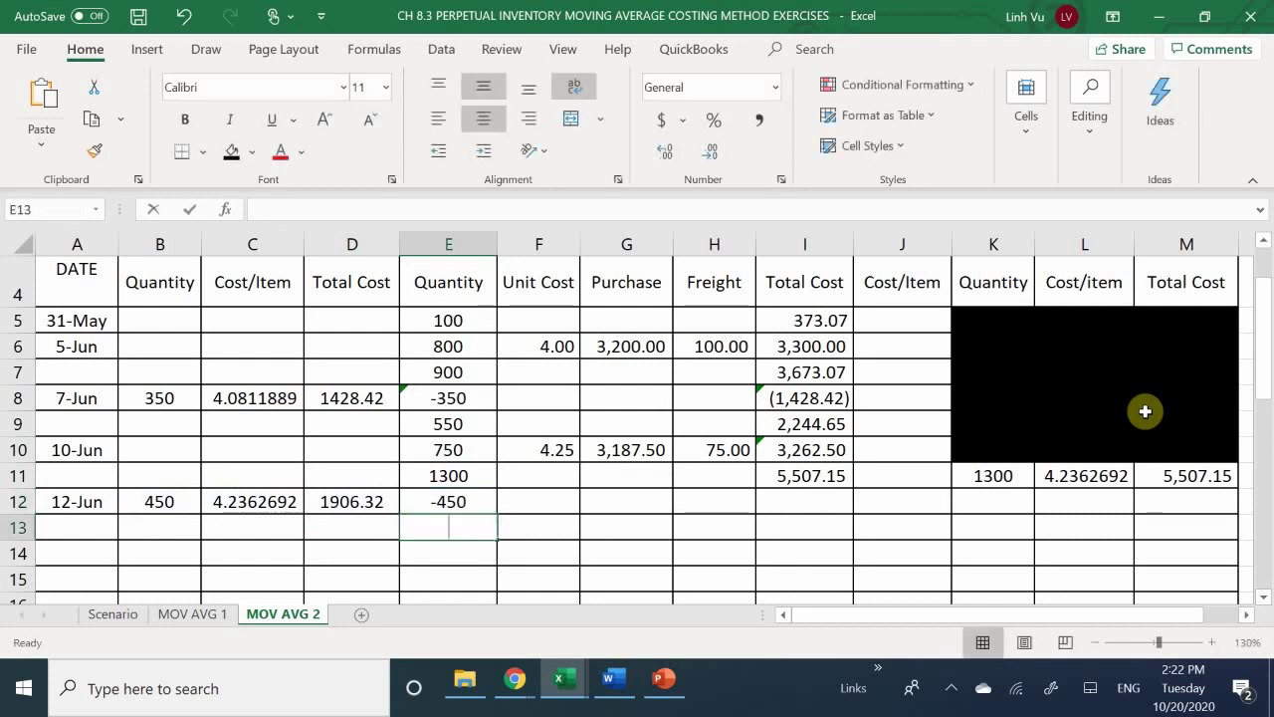
Calculate the remaining quantity after the 12 June sale in E13 with =E11+E12.
text(=)
key(Up)
key(Up)
text(+)
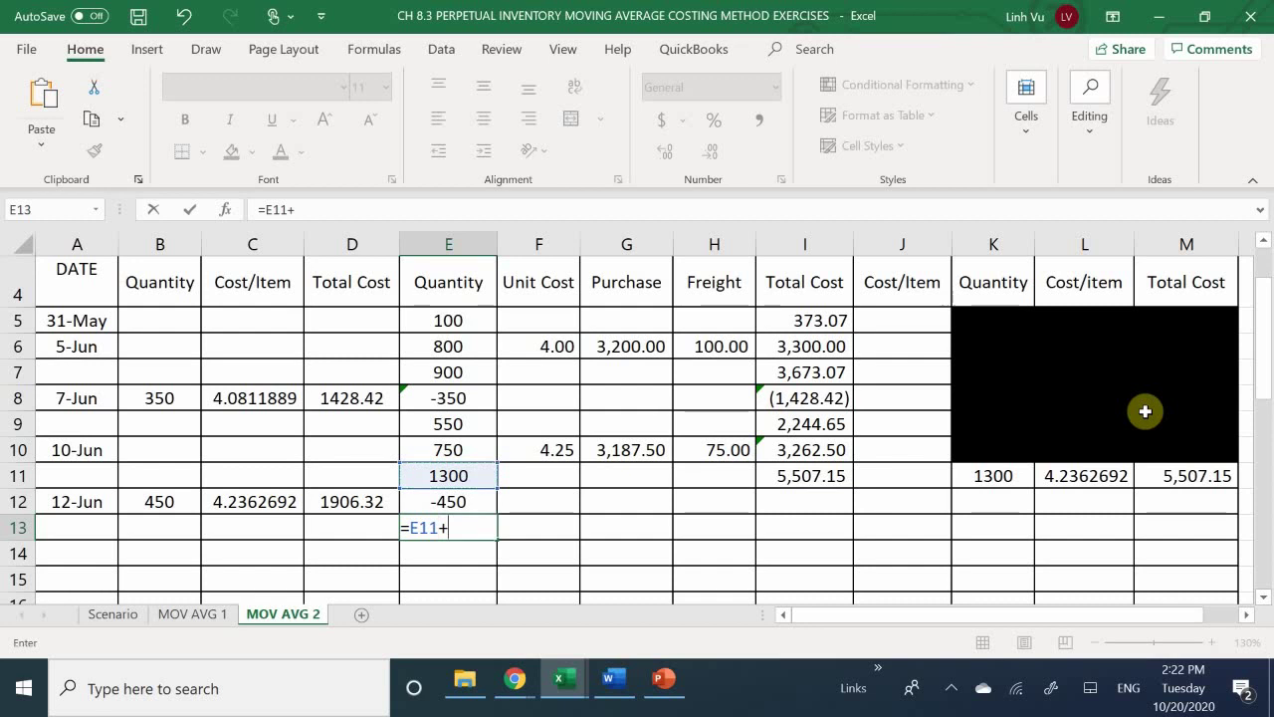
key(Up)
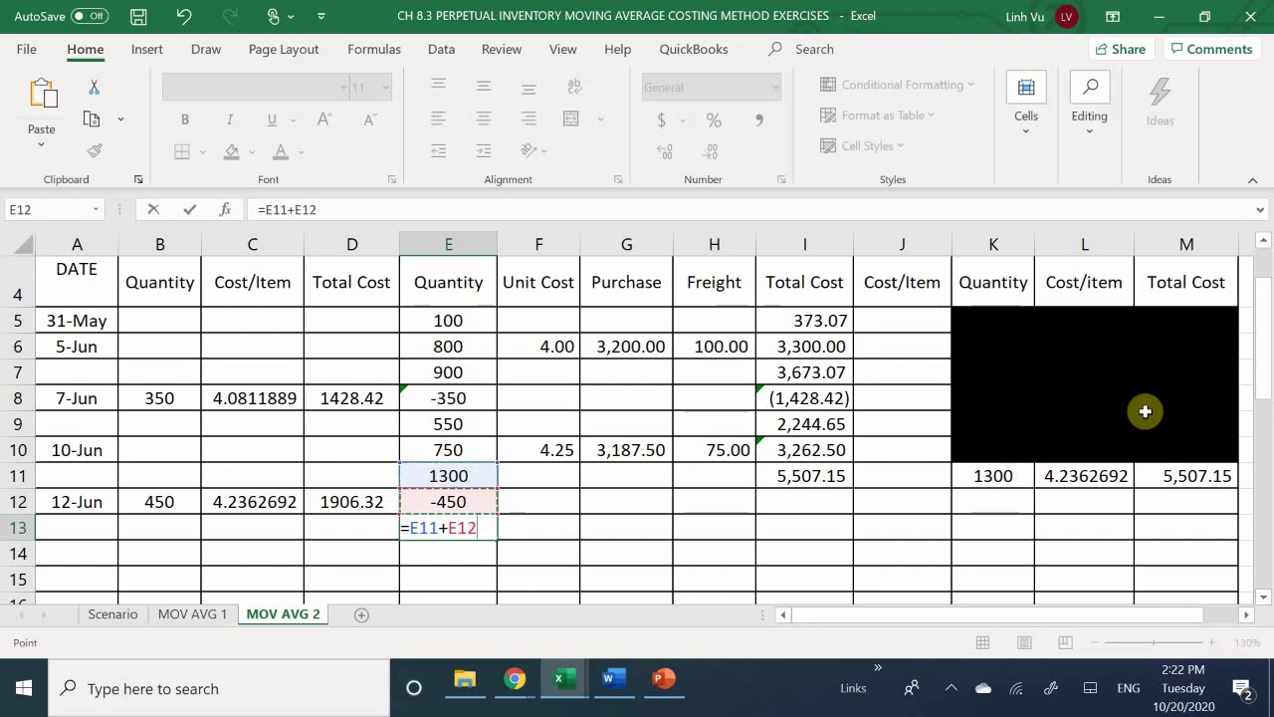
key(Return)
Enter the 12 June sale's total cost as a negative in I12 with -D12.
key(Right)
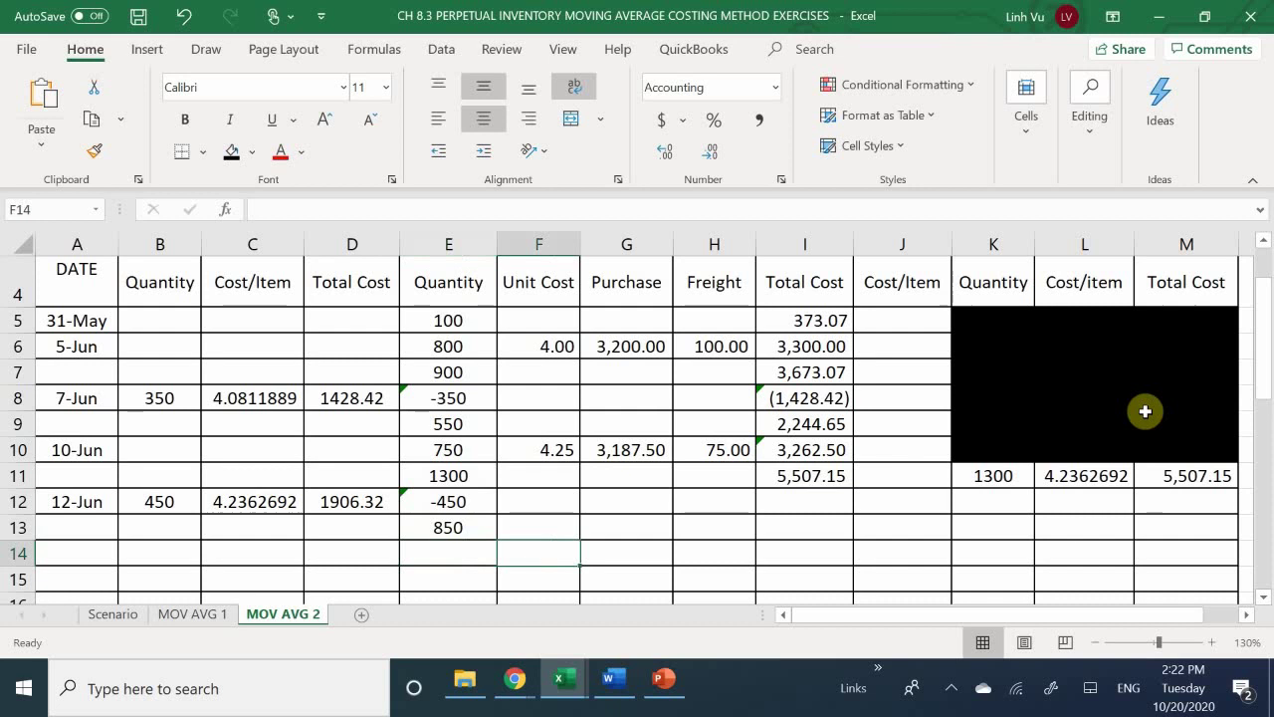
key(Right)
key(Up)
key(Right)
key(Right)
key(Up)
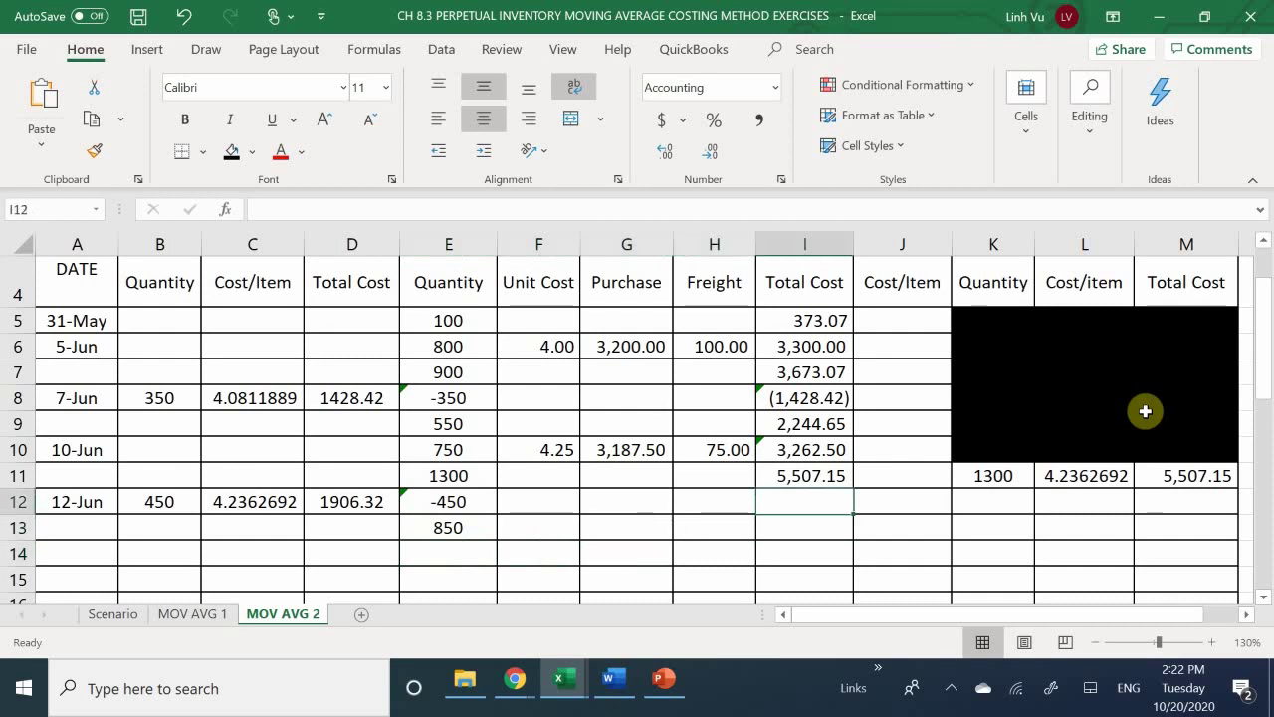
text(-)
key(Left)
key(Left)
key(Left)
key(Left)
key(Left)
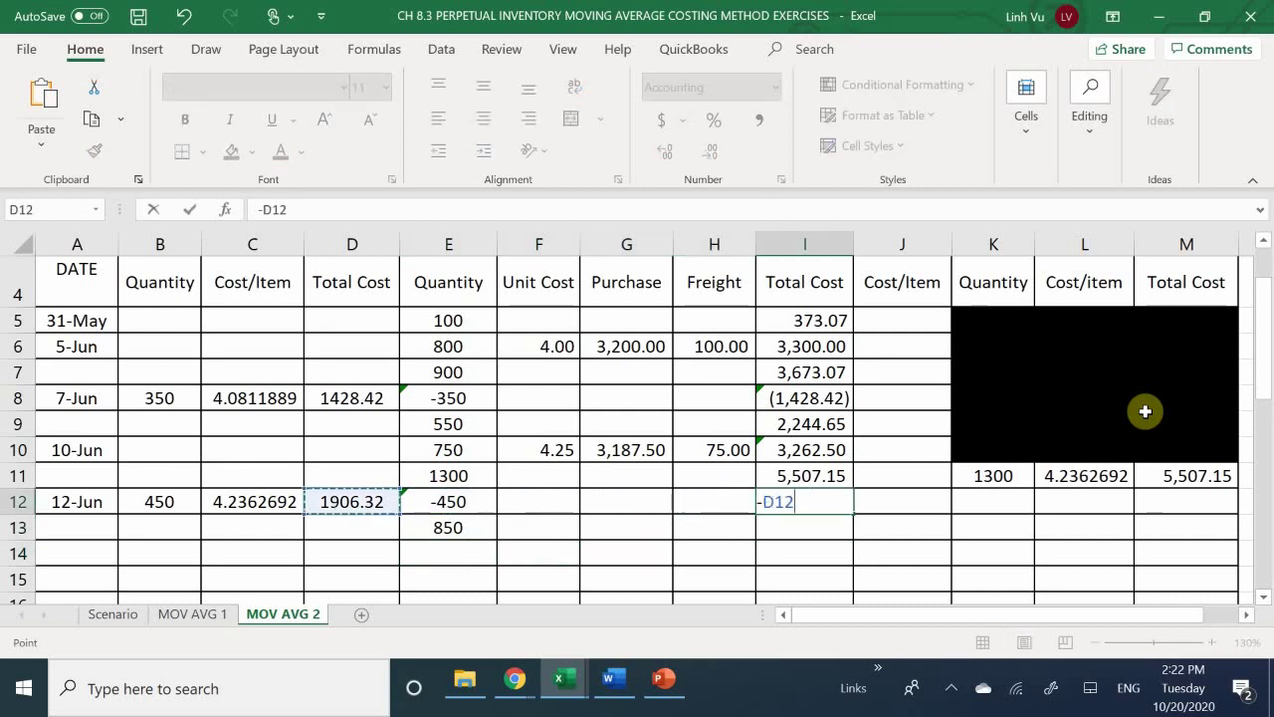
key(Return)
Calculate the remaining total cost after the 12 June sale in I13 with =I11+I12.
text(=)
key(Up)
key(Up)
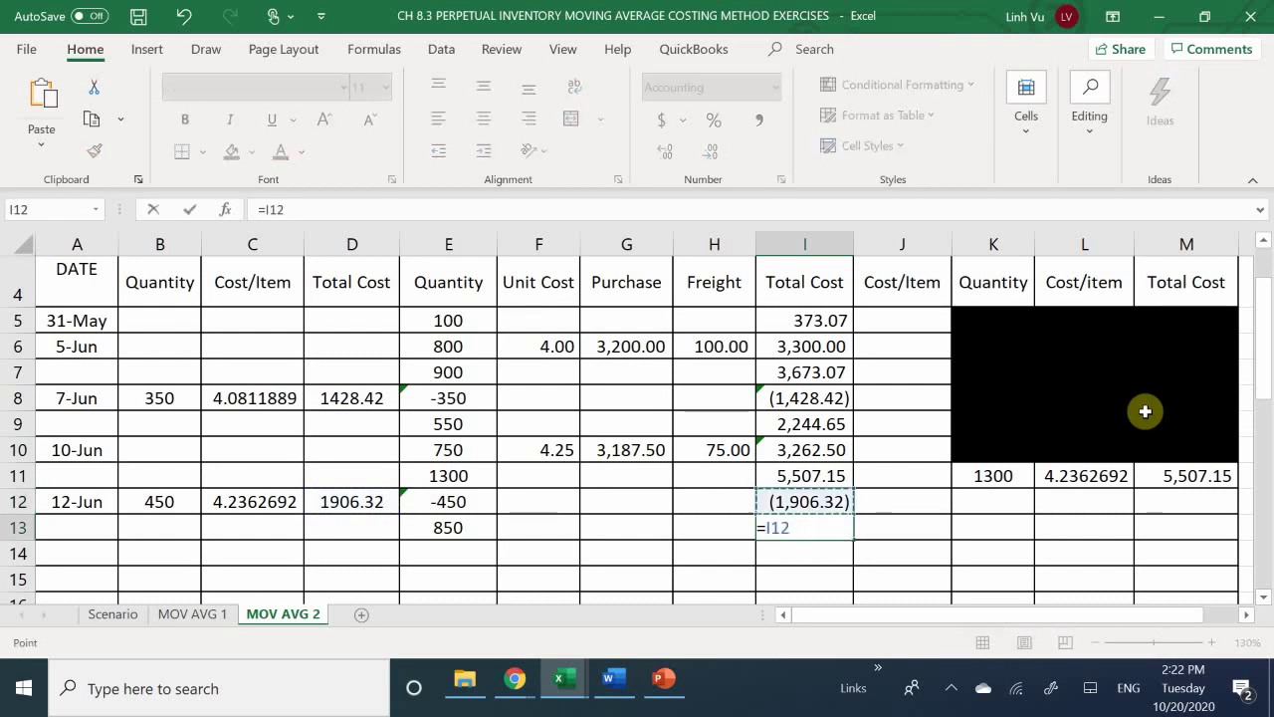
text(+)
key(Up)
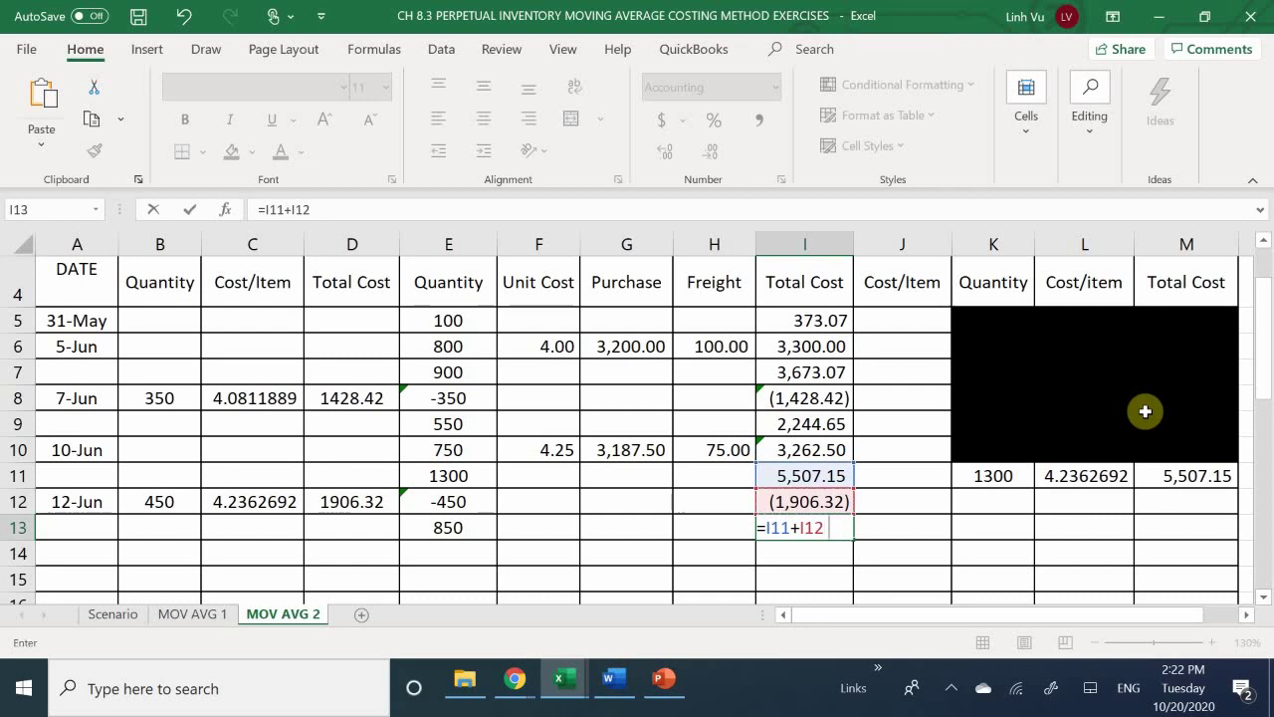
key(Return)
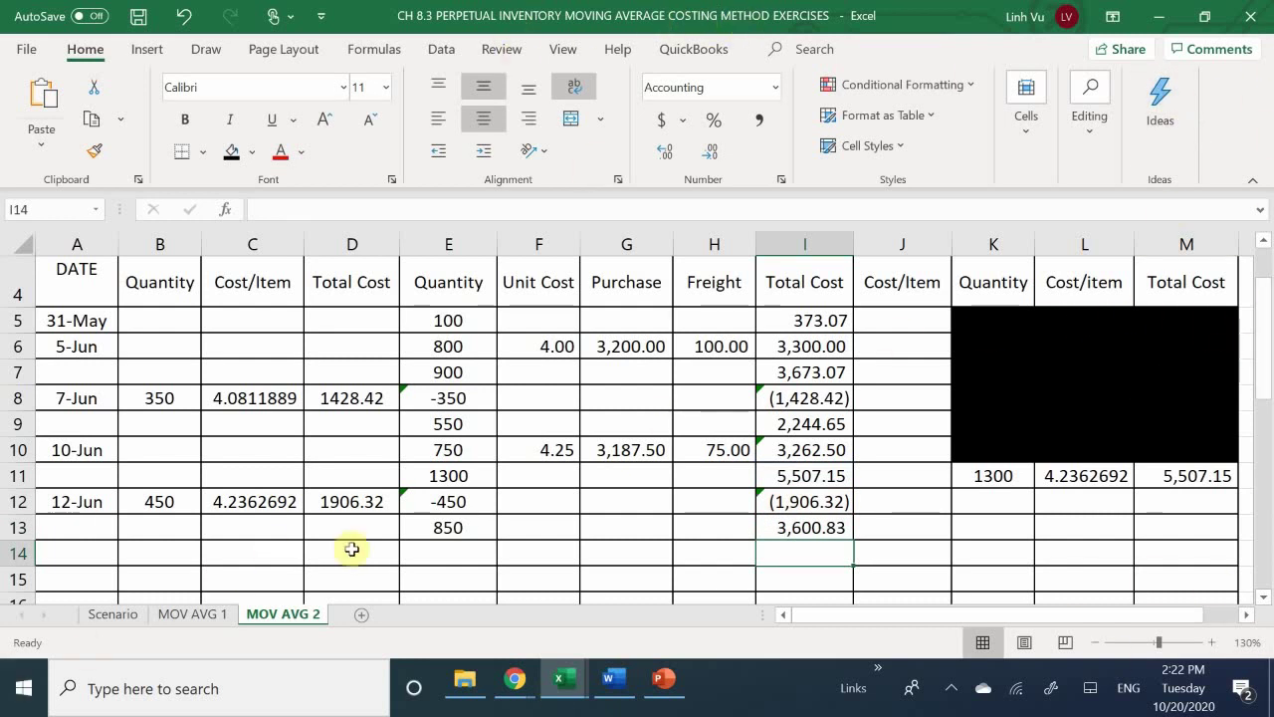
Link the 12 June balance quantity in K13 to the remaining inventory quantity with =E13.
click(1001, 534)
text(=)
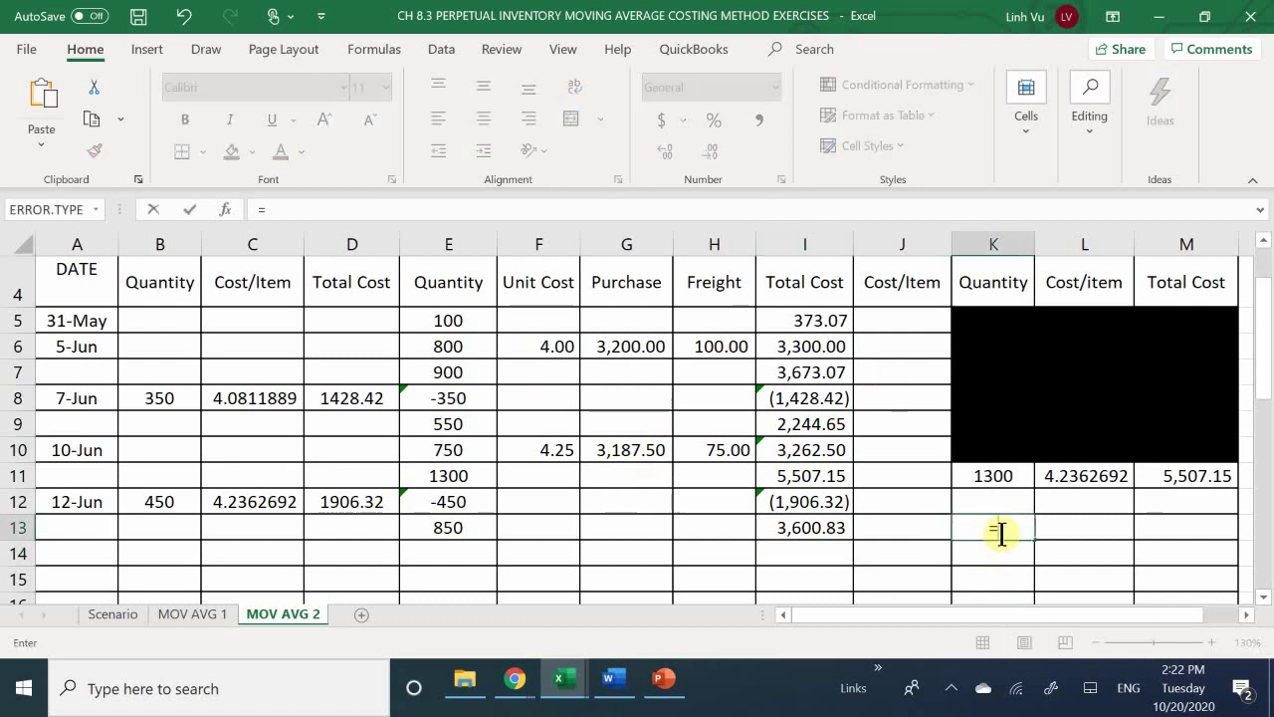
key(Left)
key(Left)
key(Left)
key(Left)
key(Left)
key(Left)
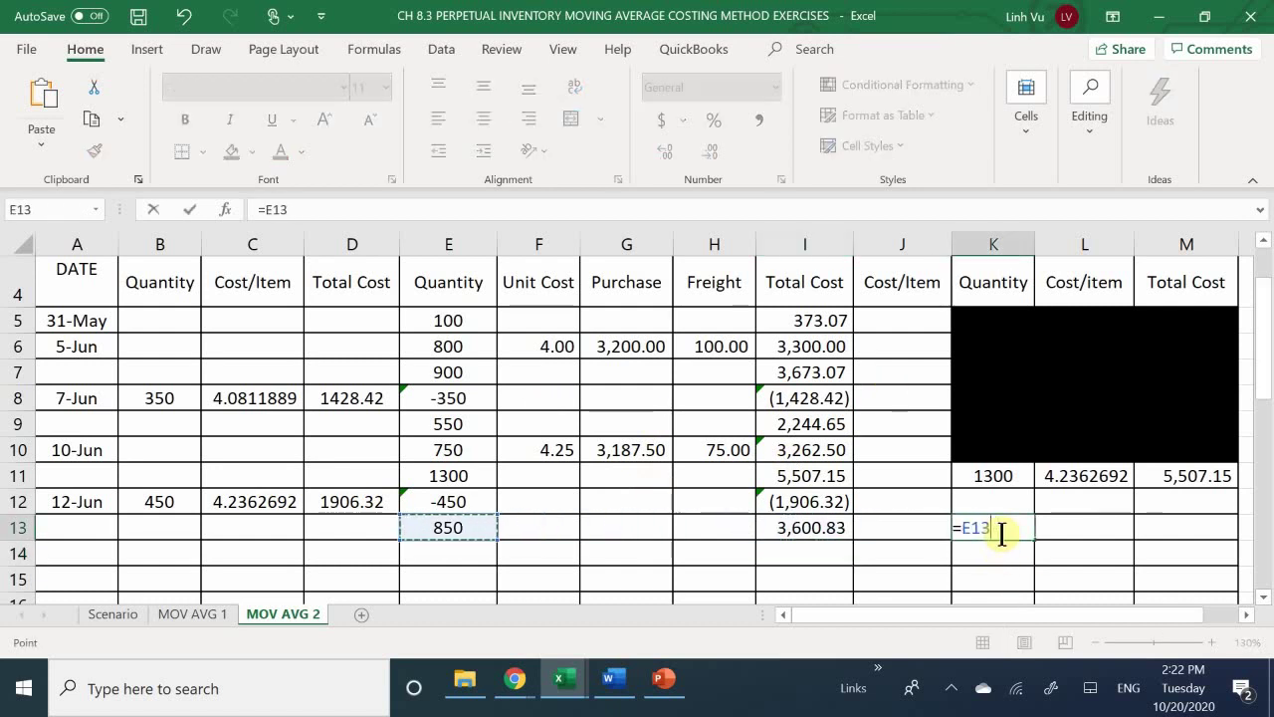
key(Return)
Link the 12 June balance total cost in M13 to the remaining inventory cost with =I13.
key(Right)
key(Right)
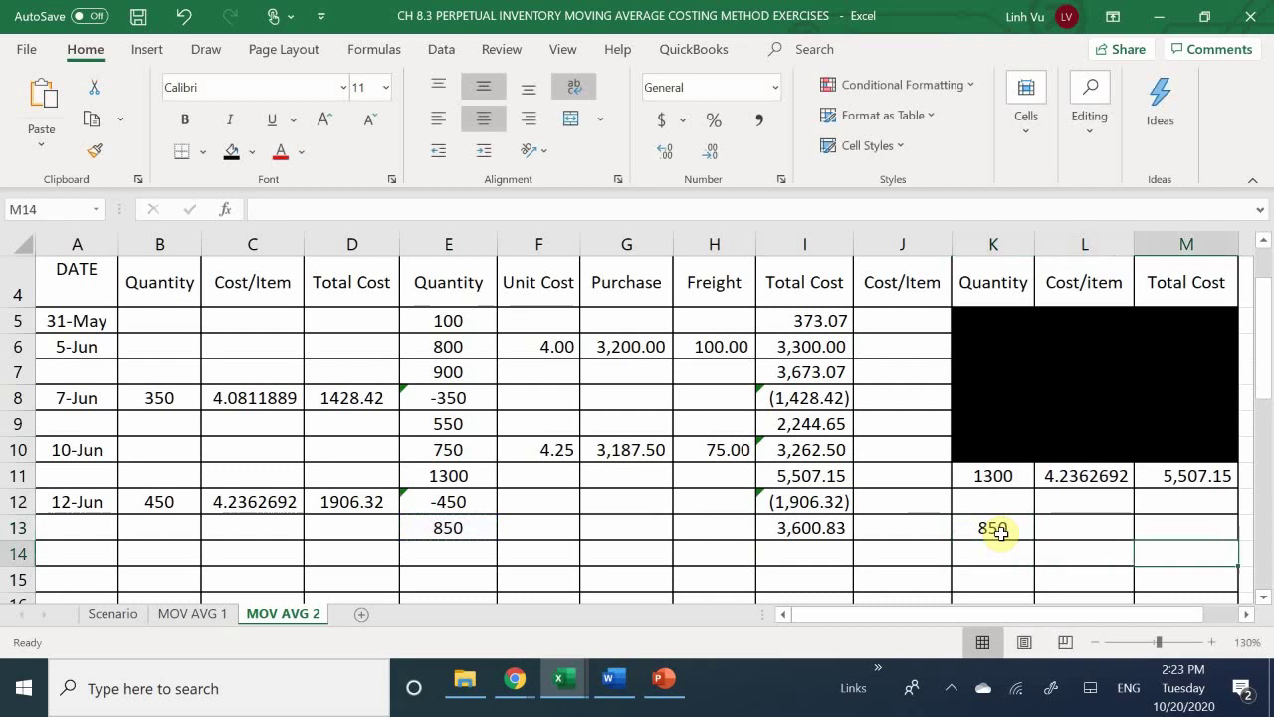
key(Up)
key(Right)
key(Left)
text(=)
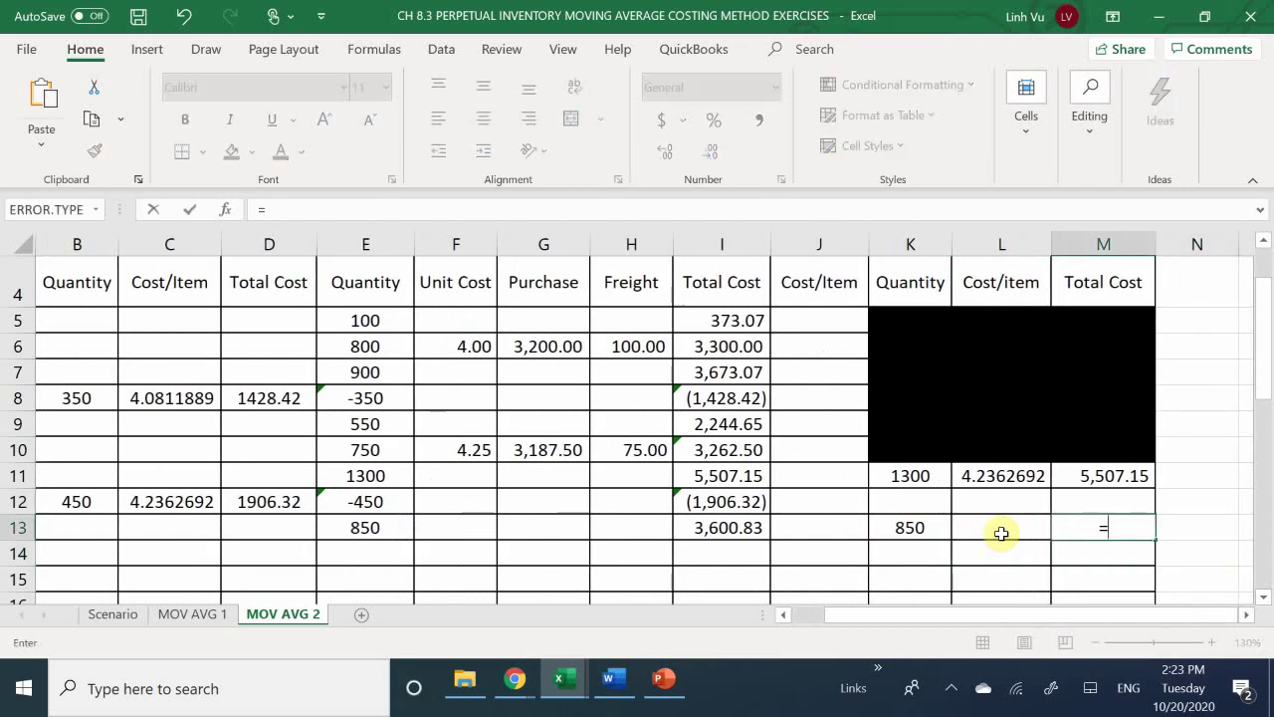
key(Left)
key(Left)
key(Left)
key(Left)
key(Return)
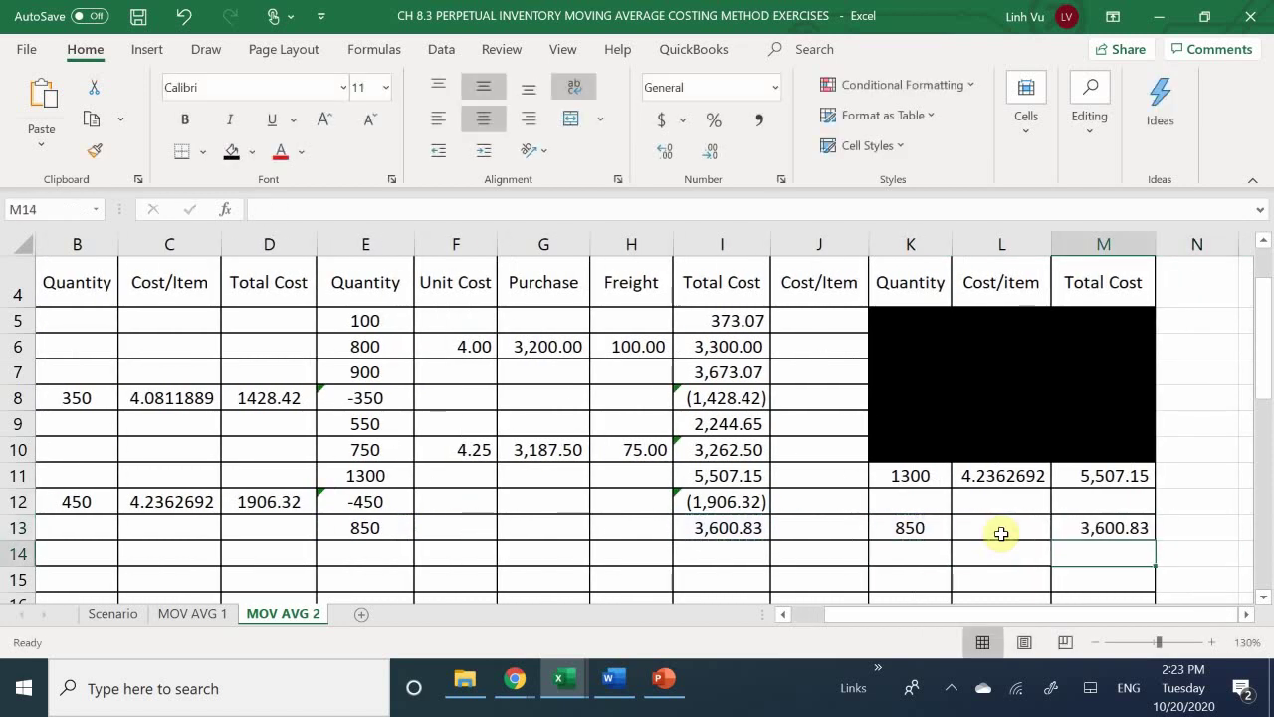
Calculate the moving average cost per item after the 12 June sale in L13 with =M13/K13.
click(1002, 532)
text(=)
key(Right)
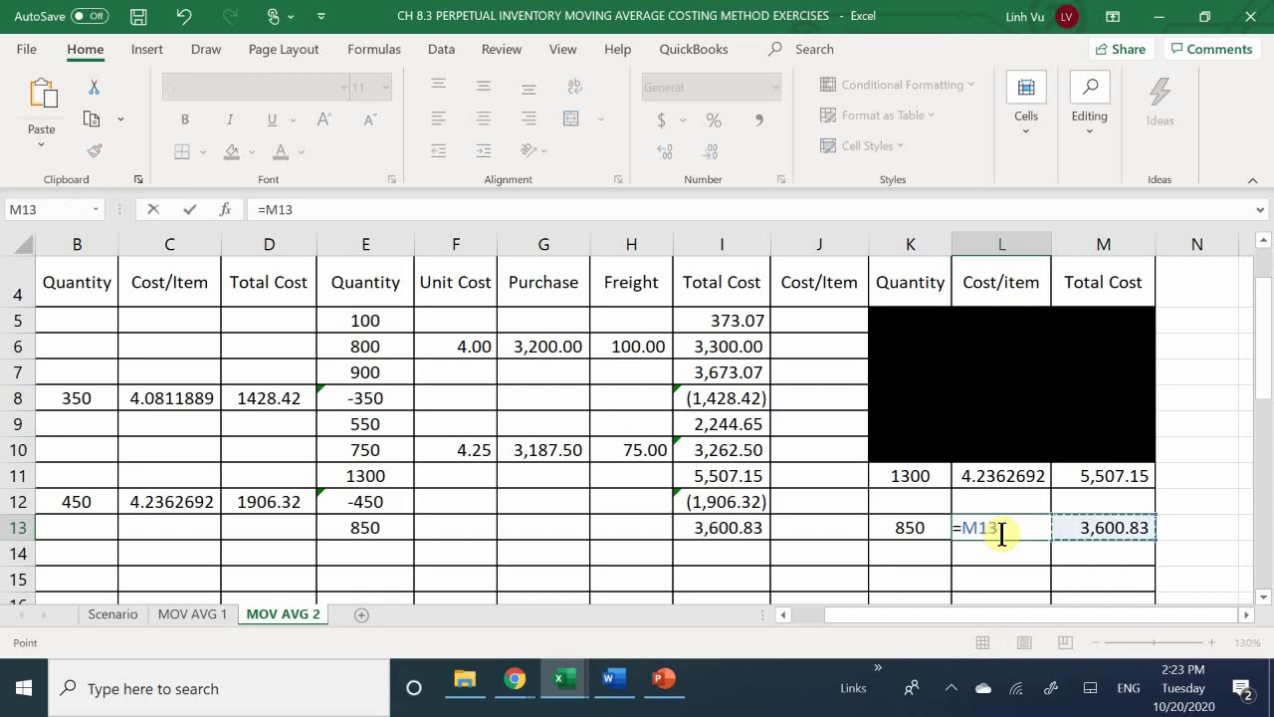
text(/)
key(Left)
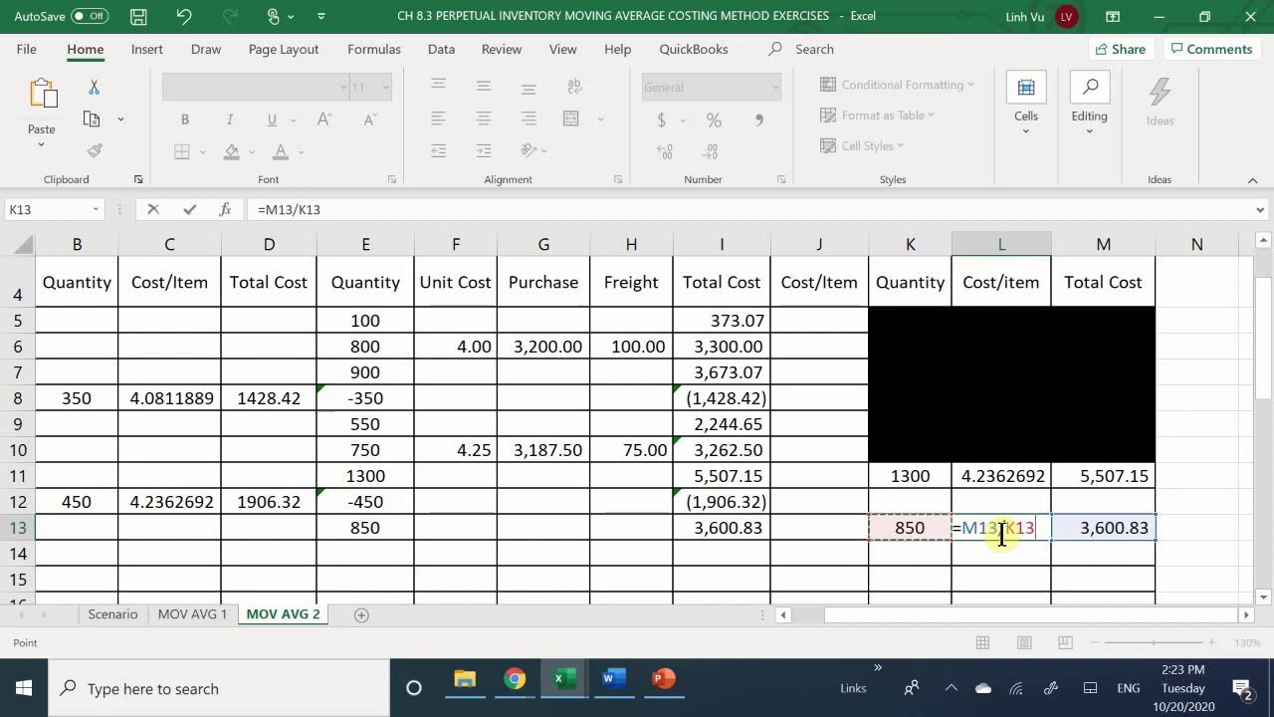
key(ctrl+Return)
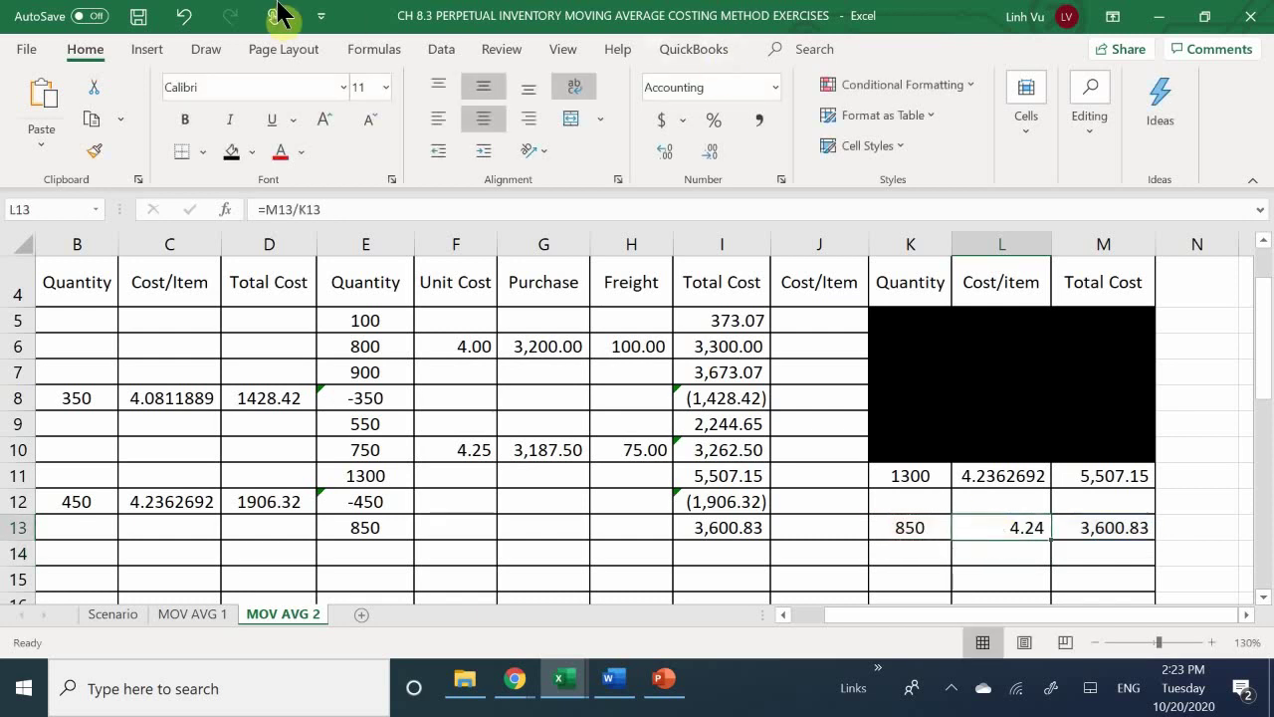
Show the average cost per item in L13 with seven decimal places.
click(661, 151)
click(660, 151)
click(661, 151)
click(661, 151)
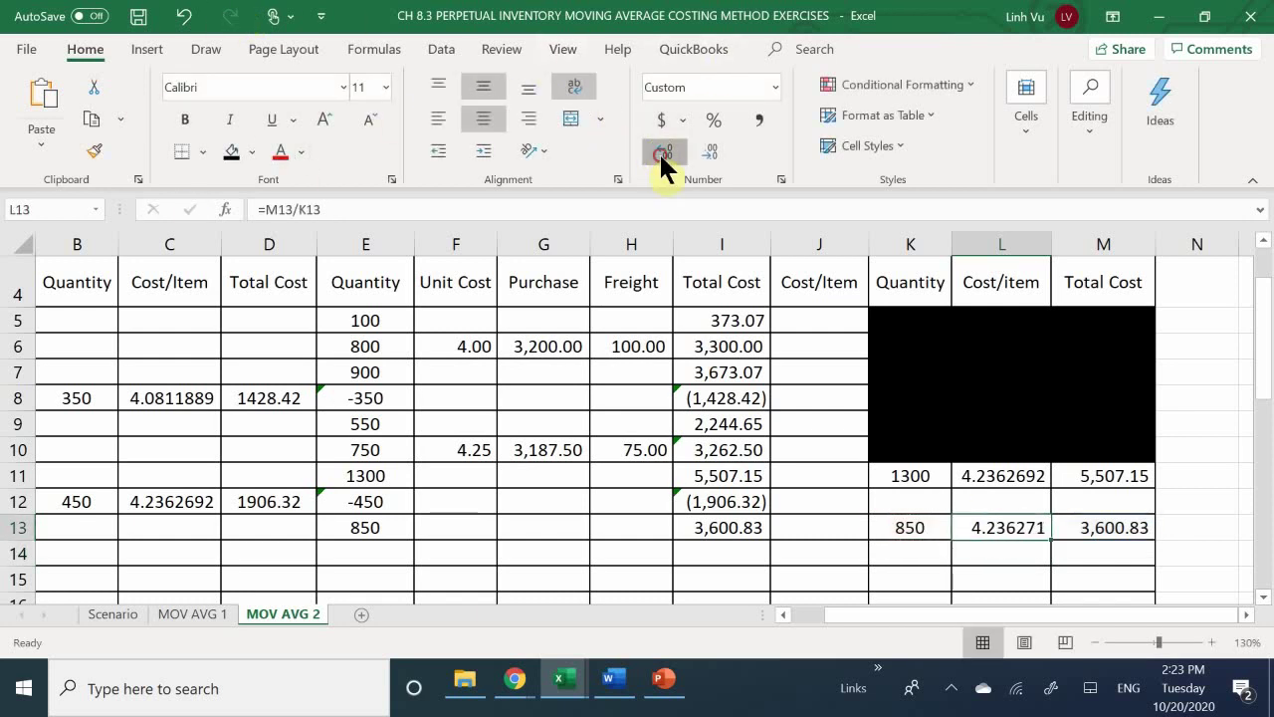
click(661, 153)
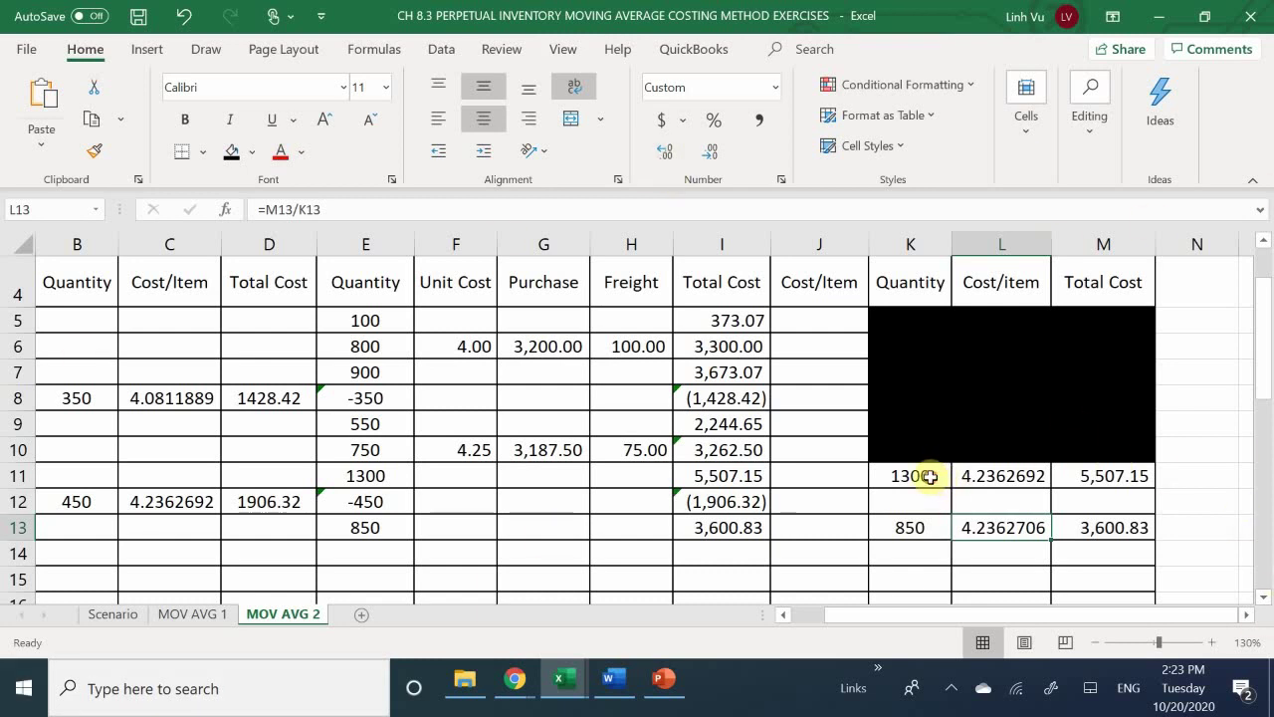
Black out the superseded balance cells K11:M12 with the black fill.
drag(927, 475, 1098, 503)
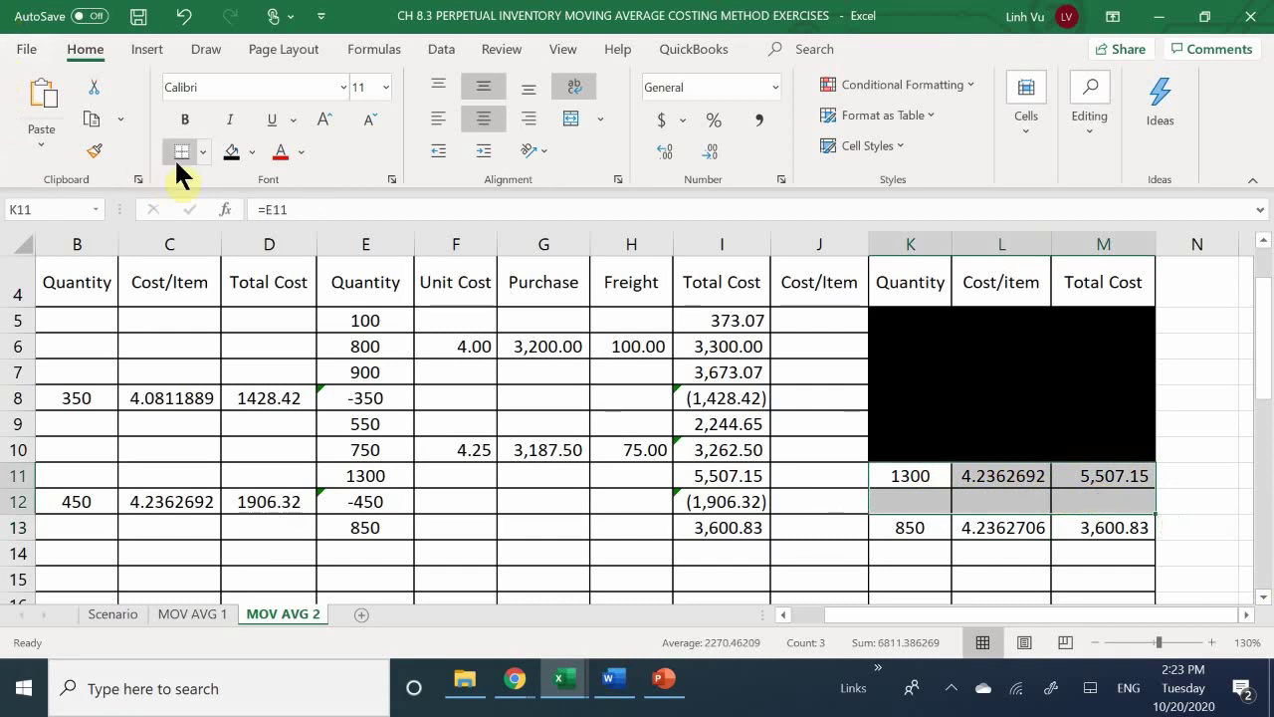
click(232, 151)
click(893, 564)
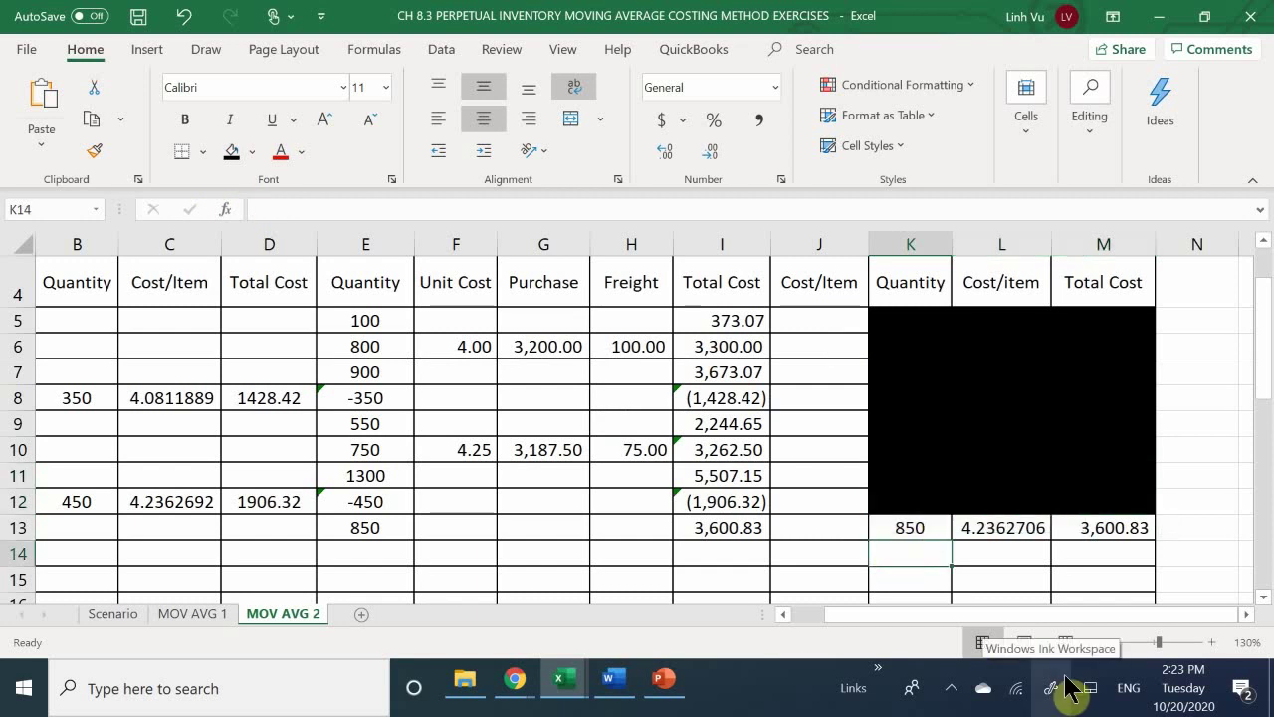
Look up the 15 June sale on the Scenario sheet and enter its date 6/15 in A14 and quantity 500 in B14 of MOV AVG 2.
key(Left)
key(Left)
key(Left)
key(Left)
key(Left)
key(Left)
key(Left)
key(Left)
key(Left)
key(Left)
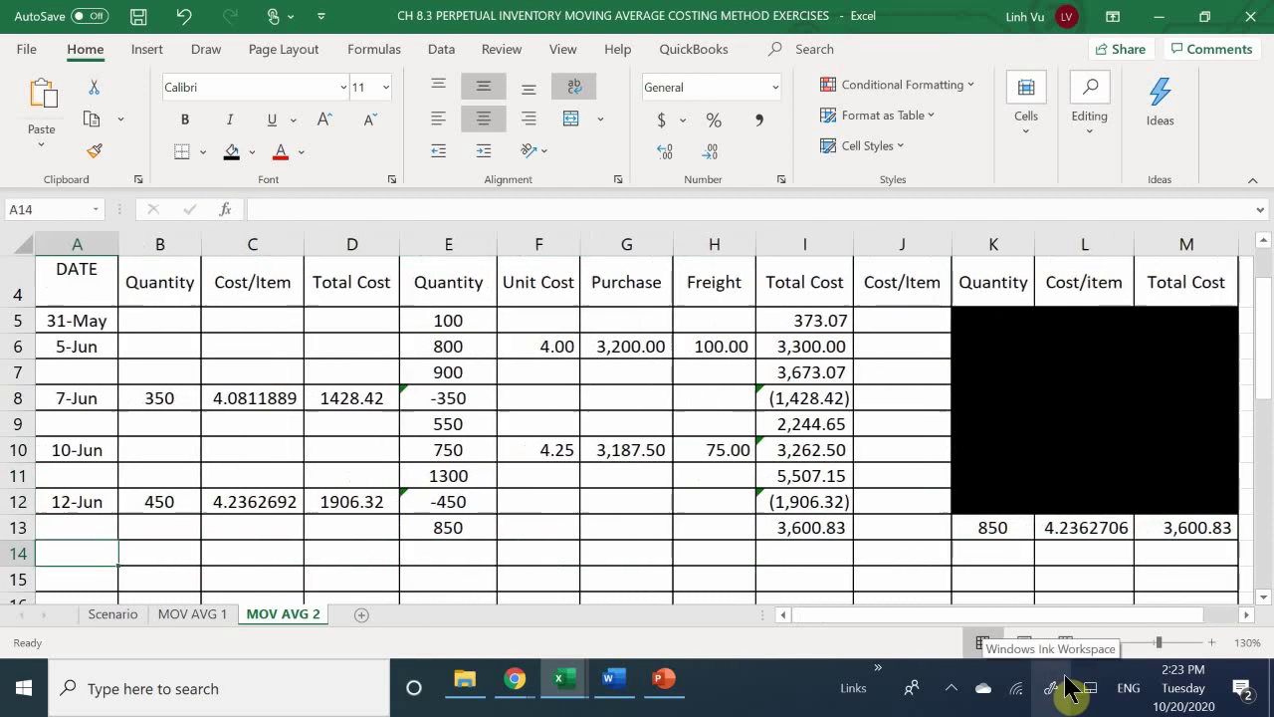
click(112, 614)
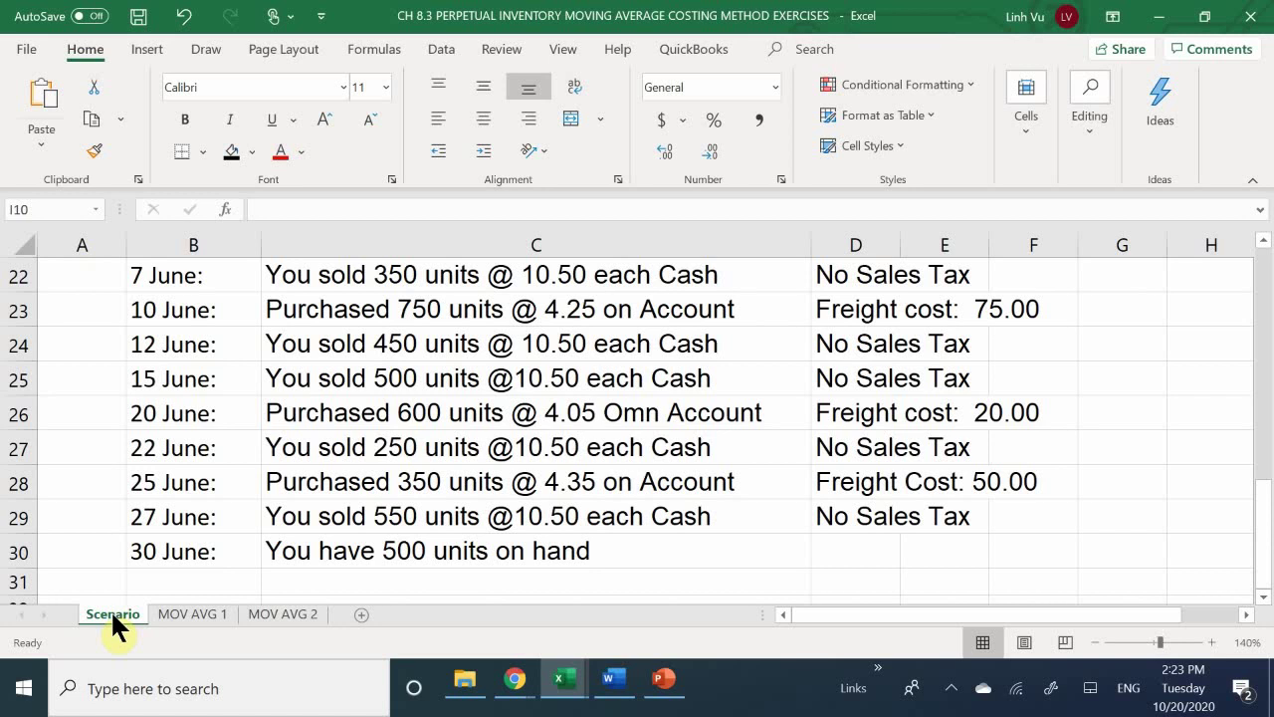
click(278, 613)
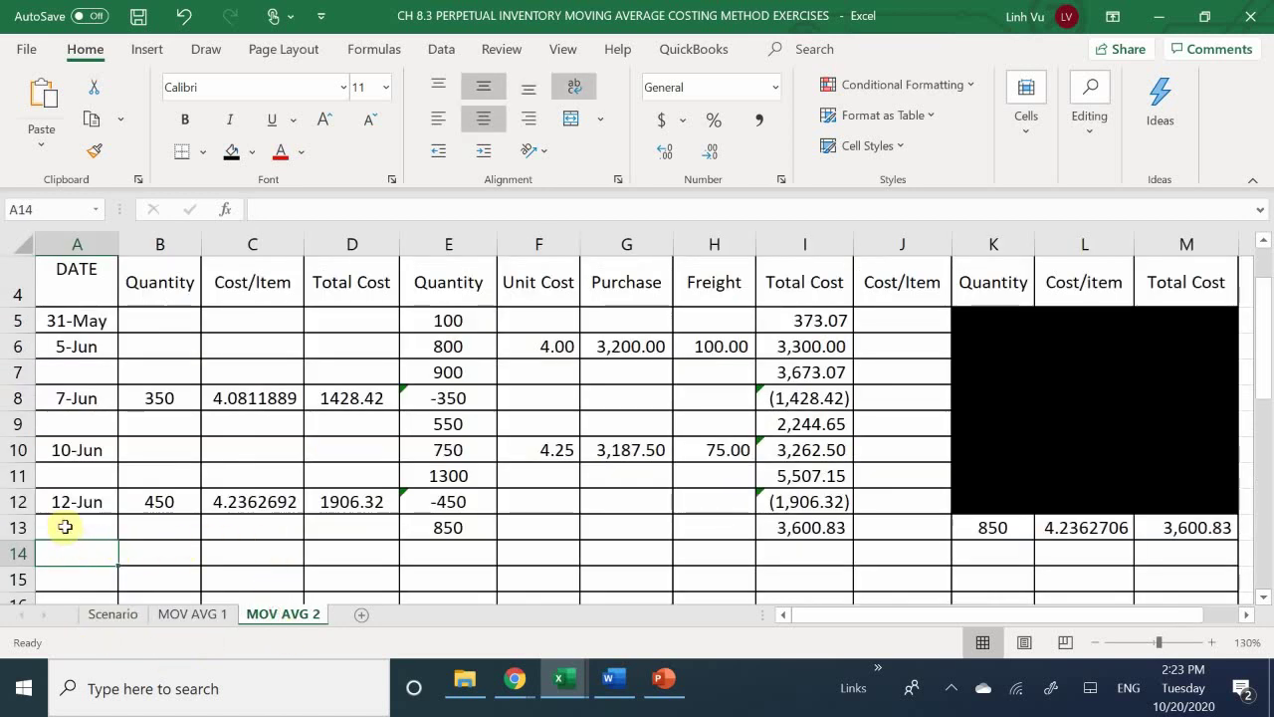
click(63, 525)
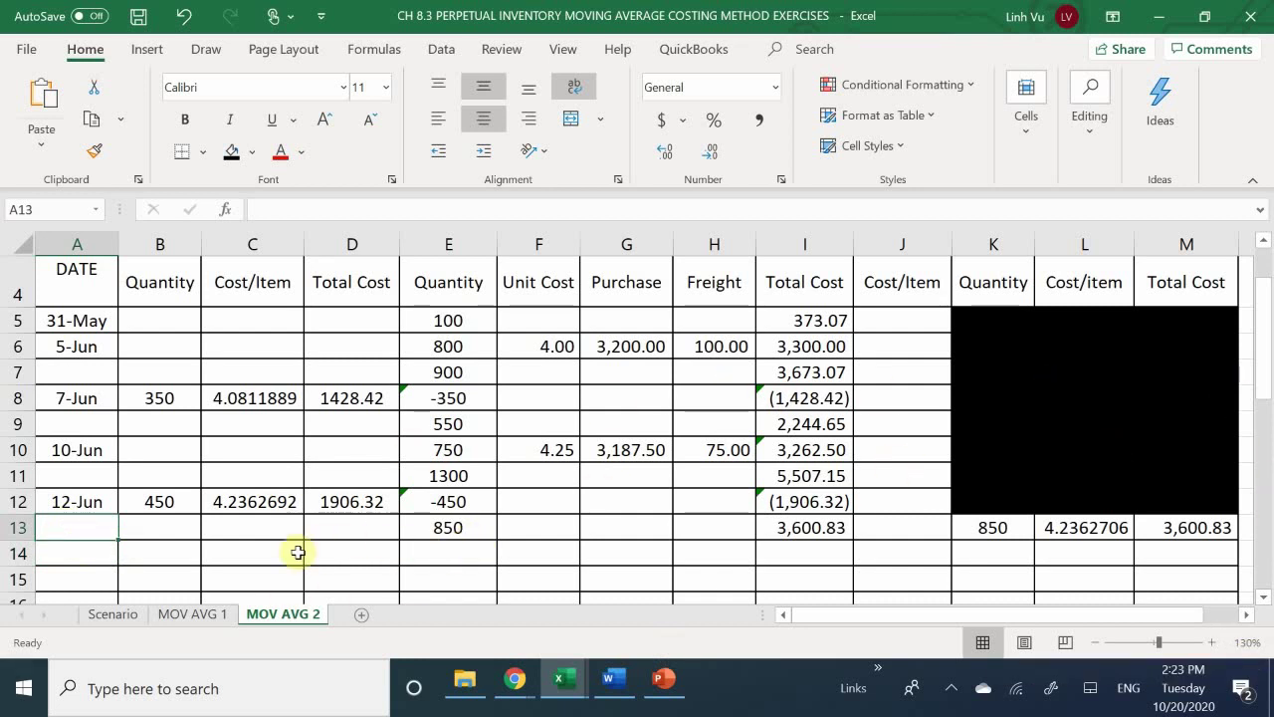
click(84, 558)
text(6/)
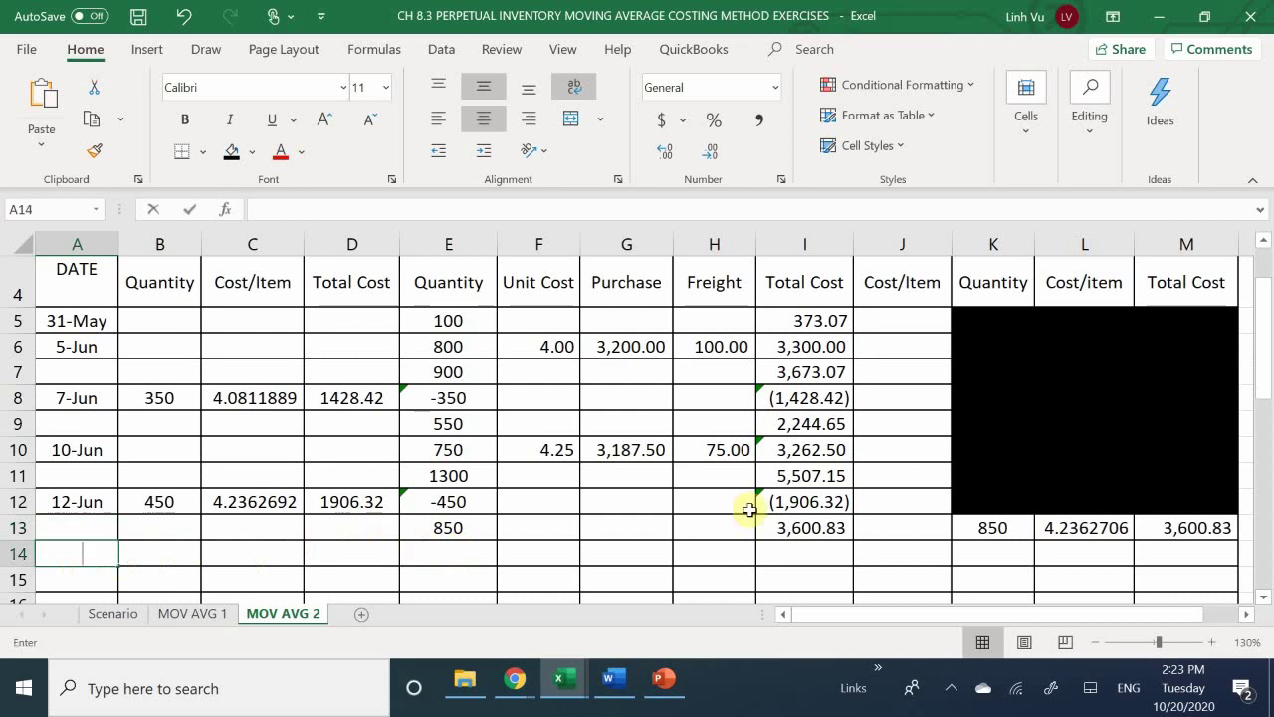
text(15)
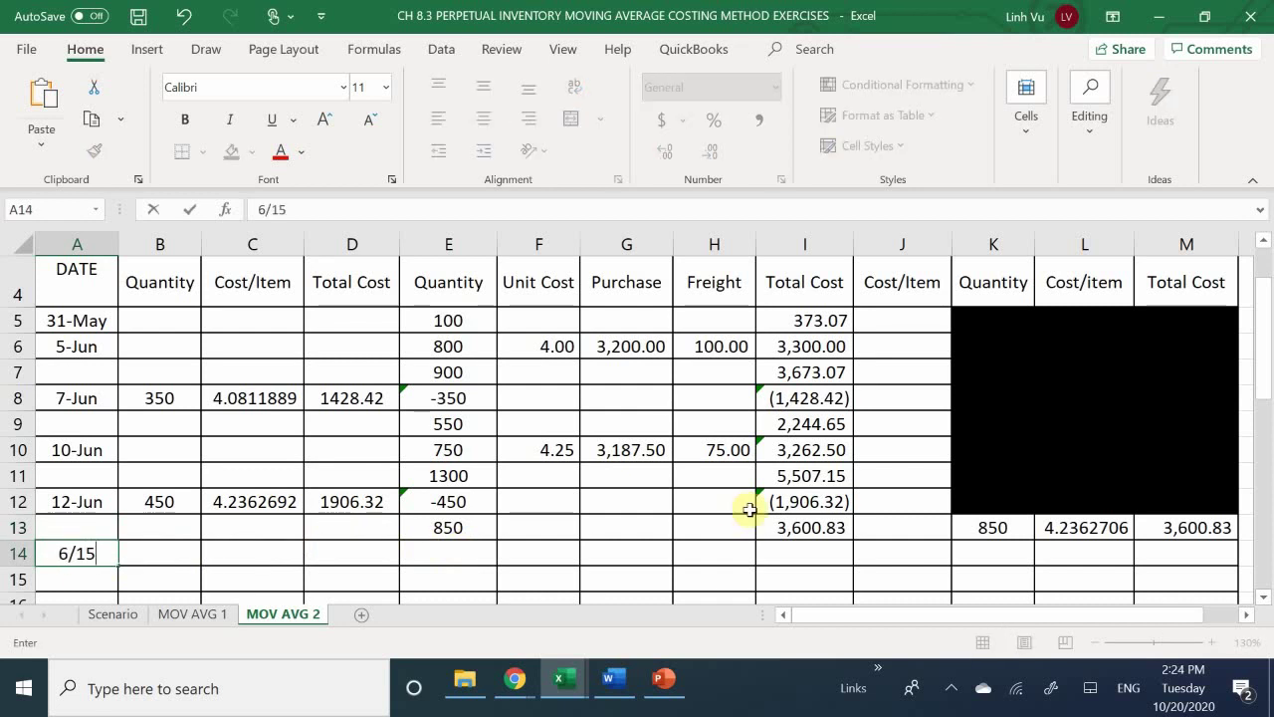
key(Tab)
text(500)
key(Down)
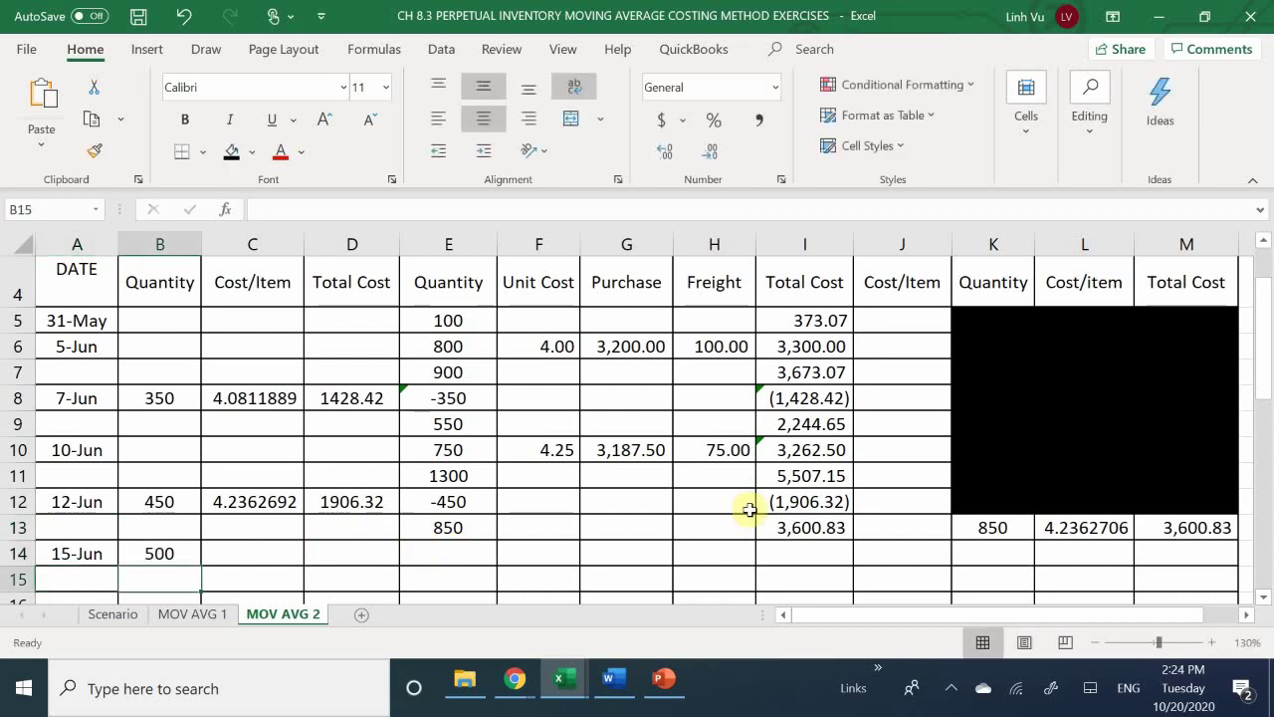
Set the 15 June sale's cost per item in C14 to the current moving average with =L13.
key(Right)
key(Up)
text(=)
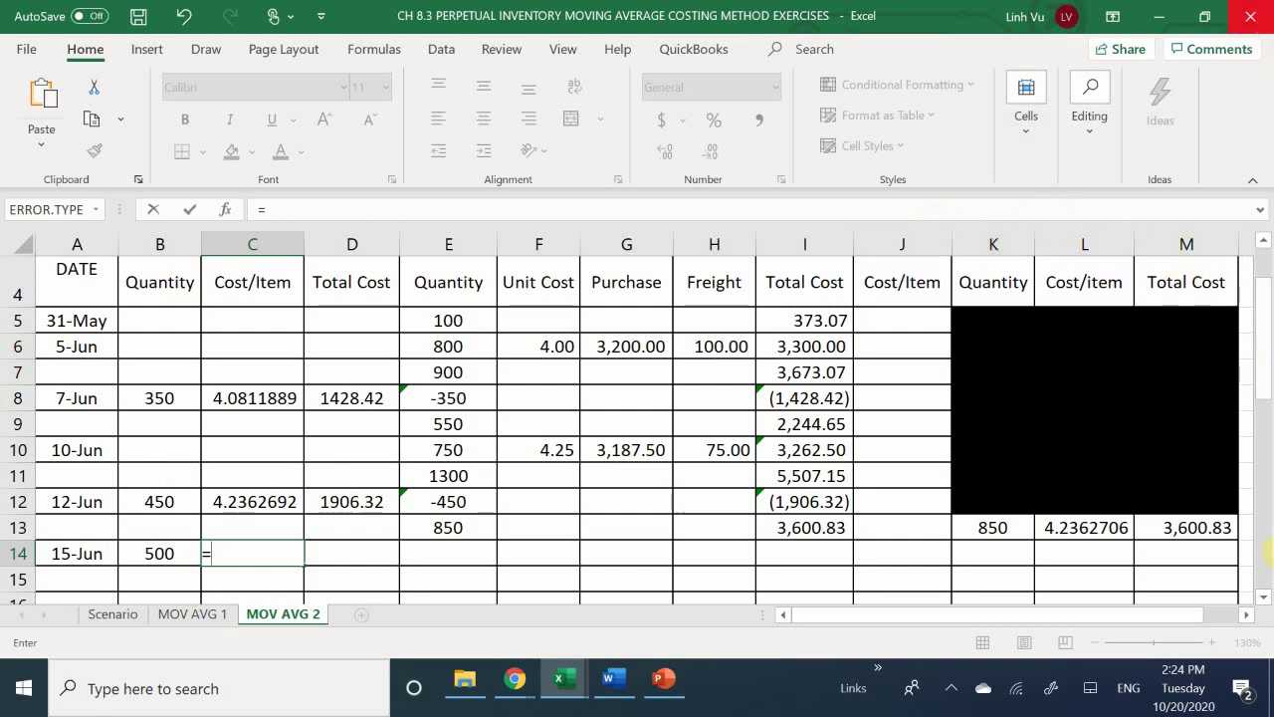
click(1080, 530)
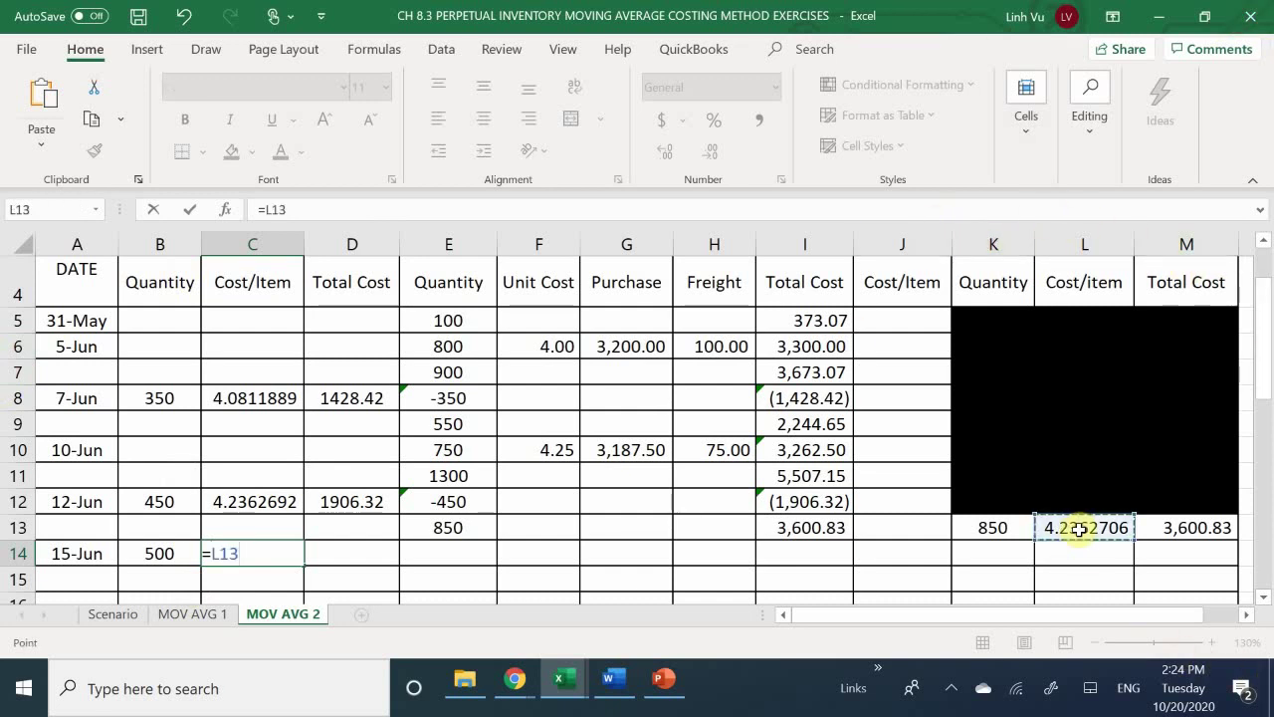
key(Return)
Calculate the 15 June sale's total cost in D14, rounded to two decimals, with =ROUND(C14*B14,2).
key(Right)
key(Up)
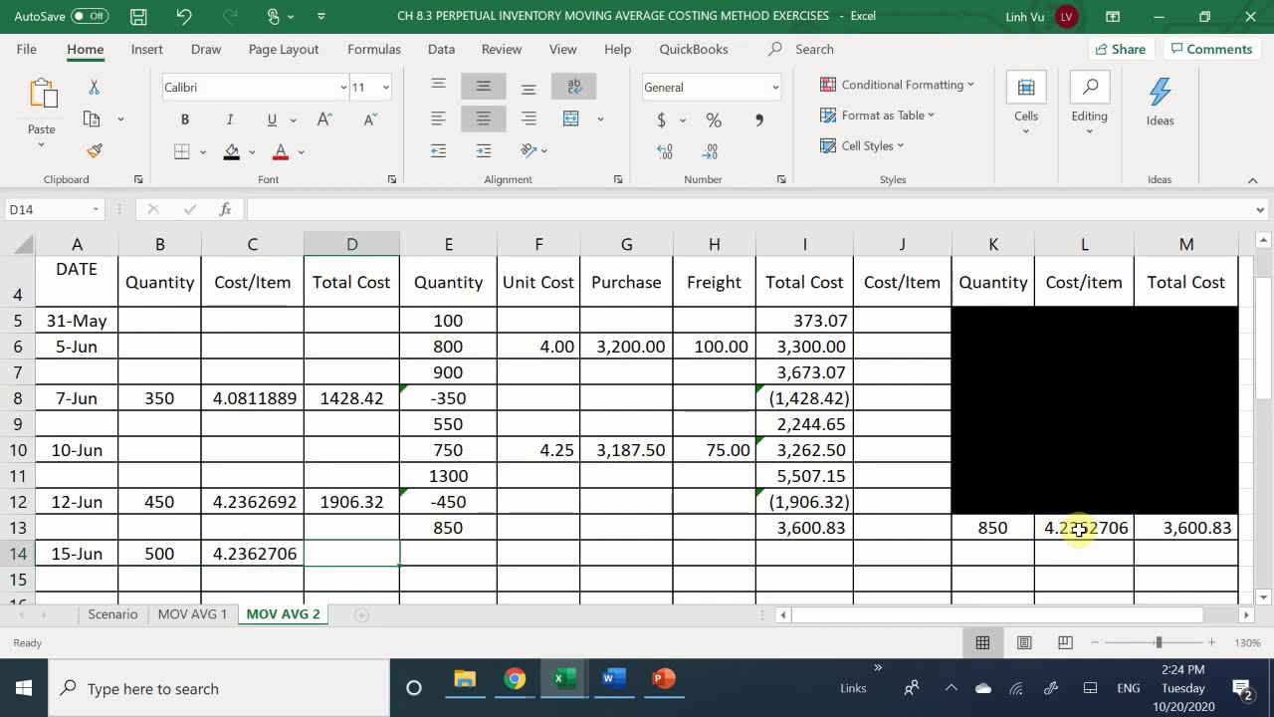
text(=)
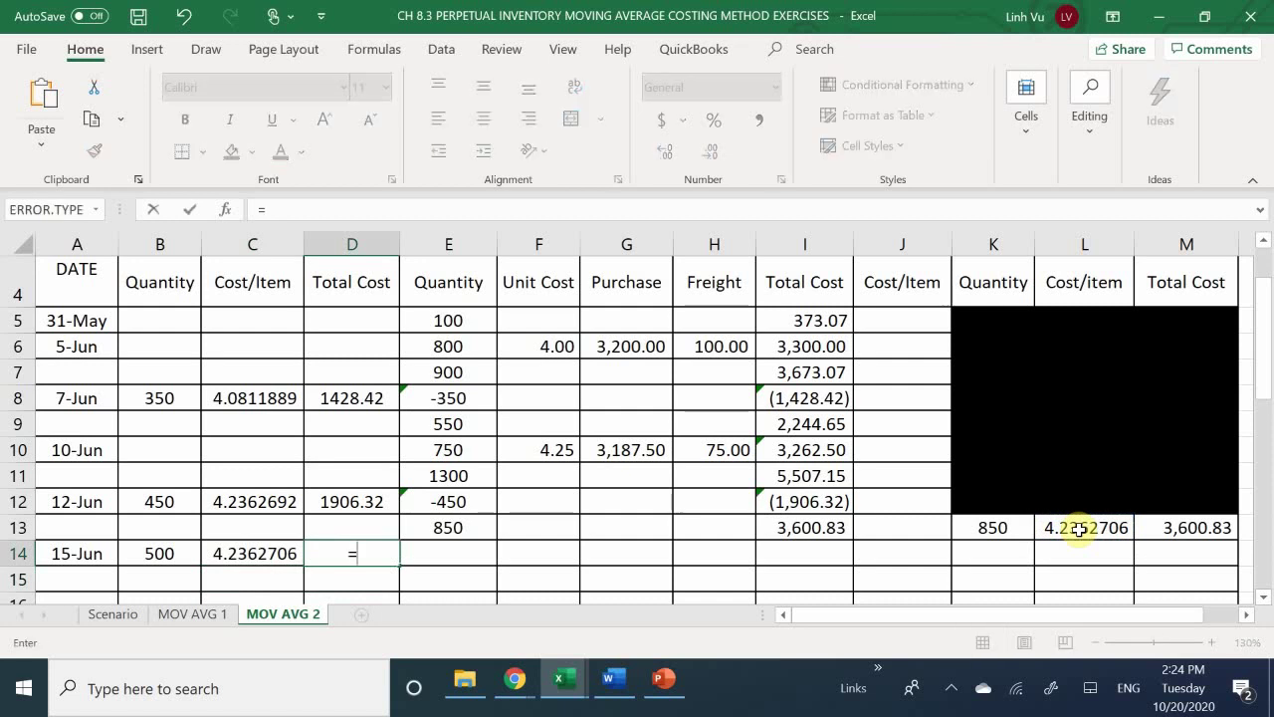
text(ROUN)
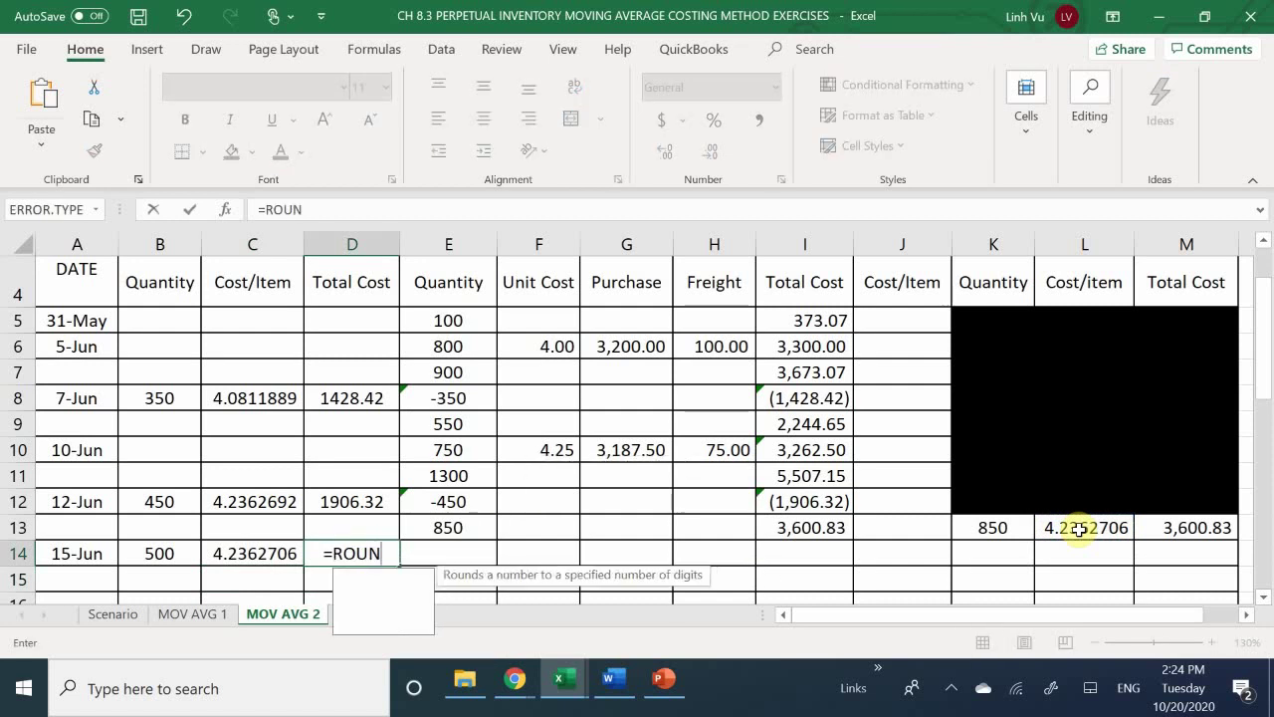
text(D()
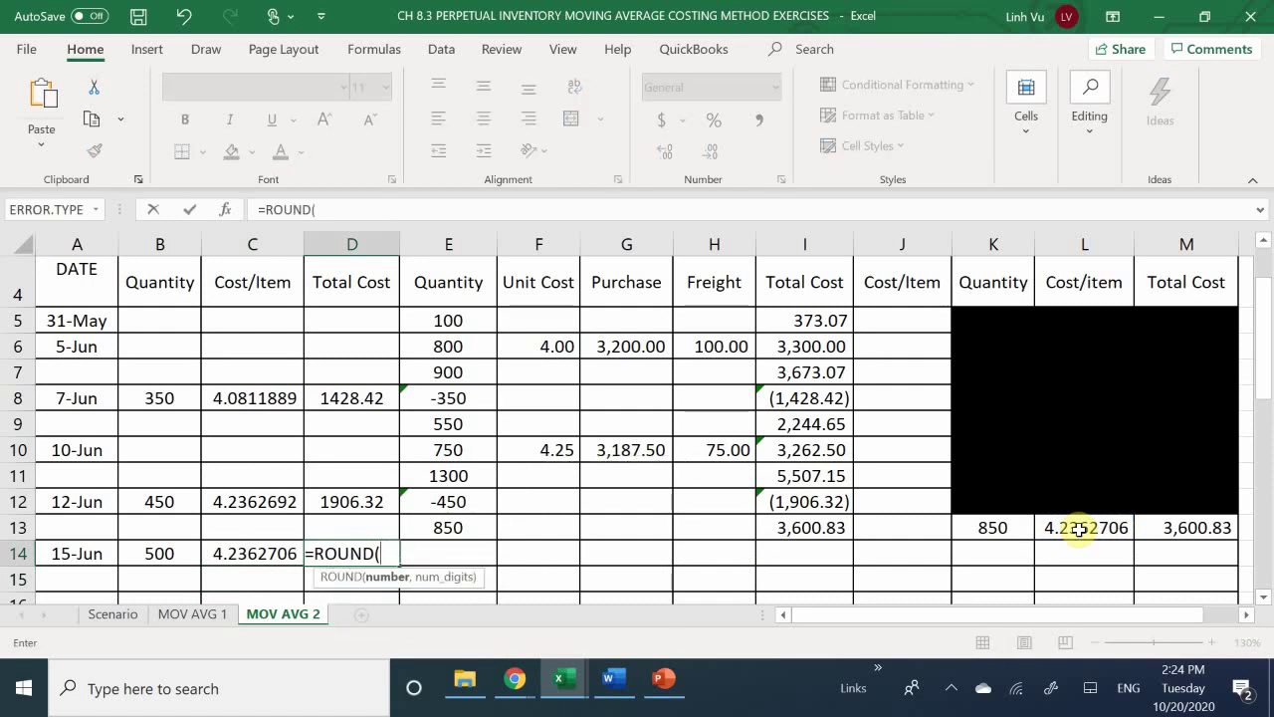
key(Left)
text(*)
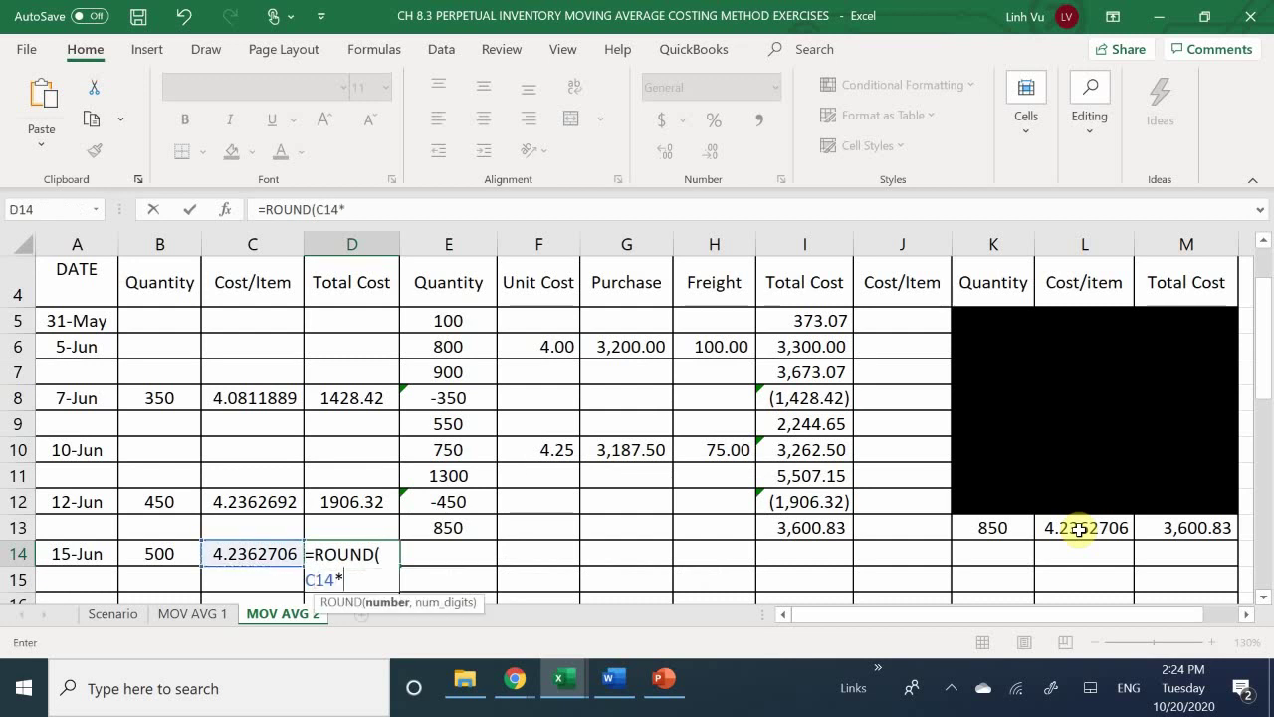
key(Left)
key(Left)
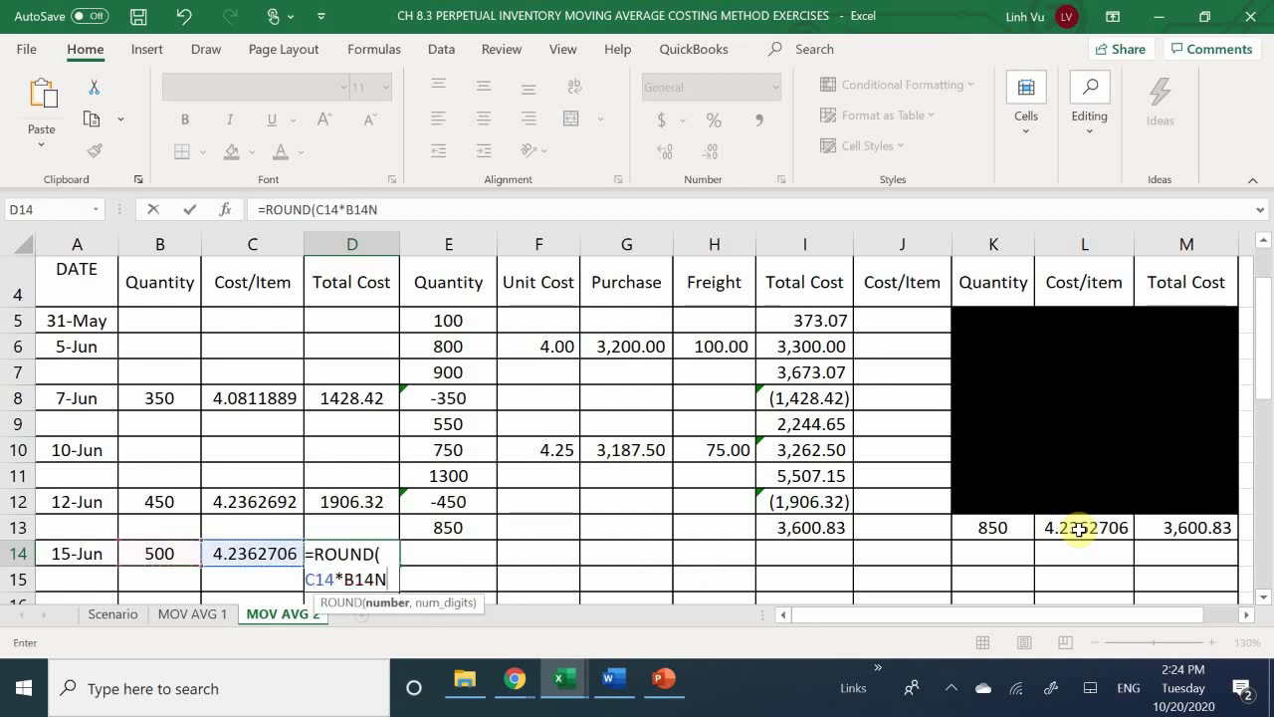
text(,2)
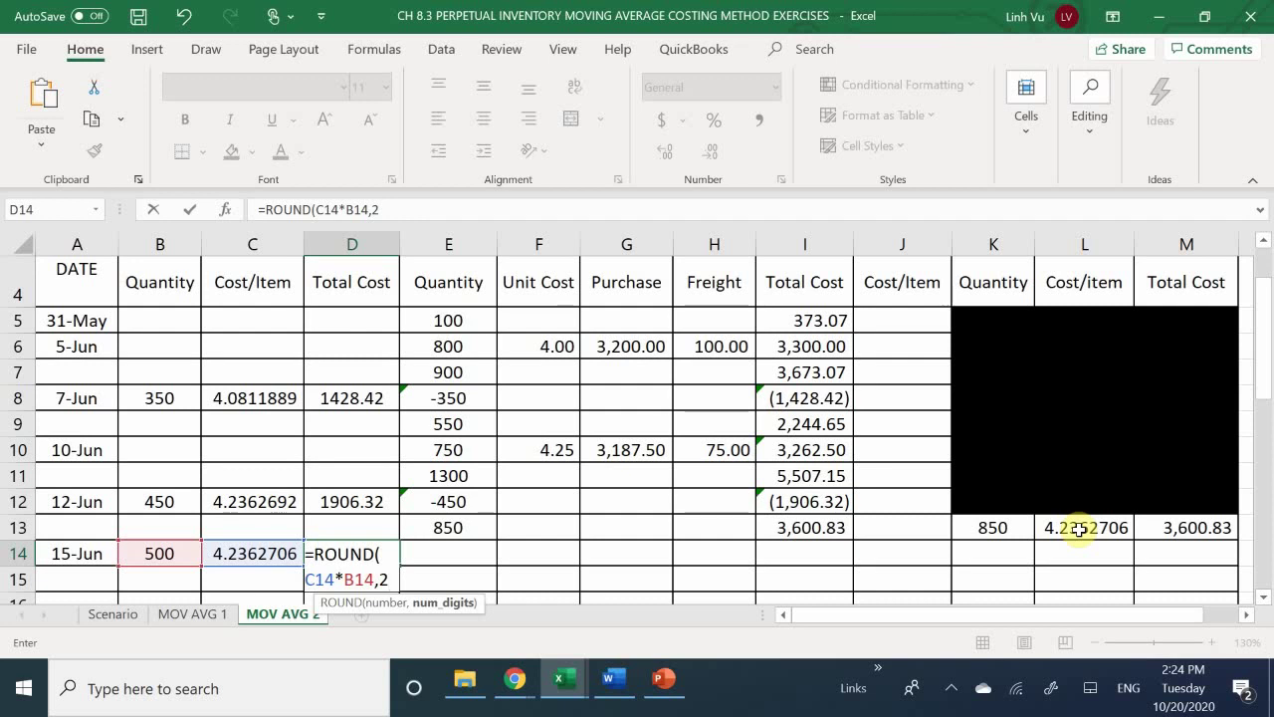
key(Return)
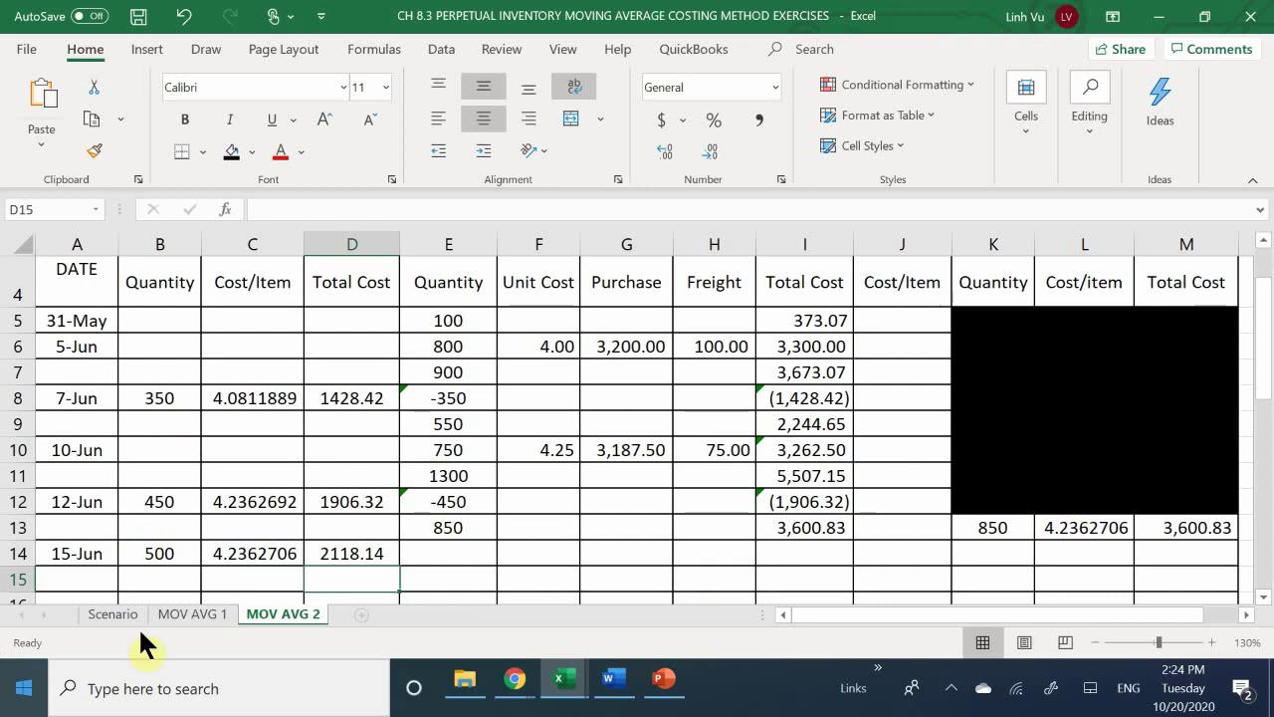
Enter the 15 June quantity sold as a negative in E14 with -B14.
scroll(306, 479, down, 1)
click(421, 449)
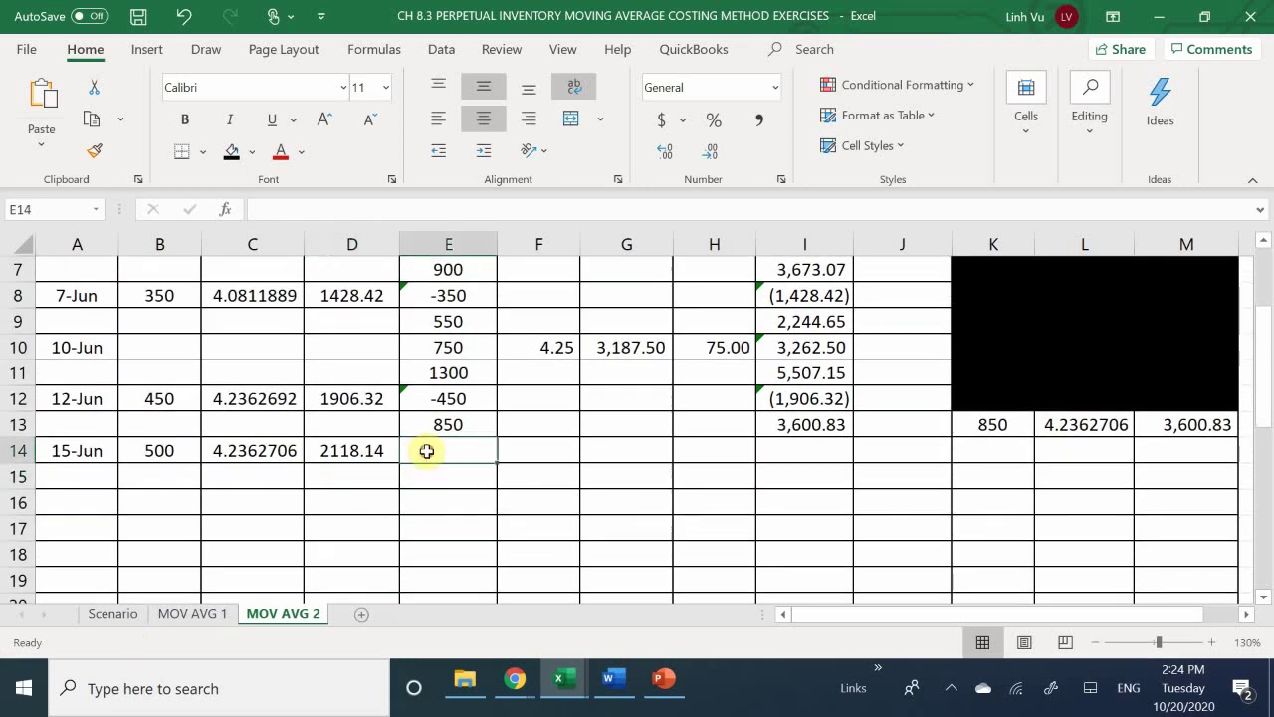
text(-)
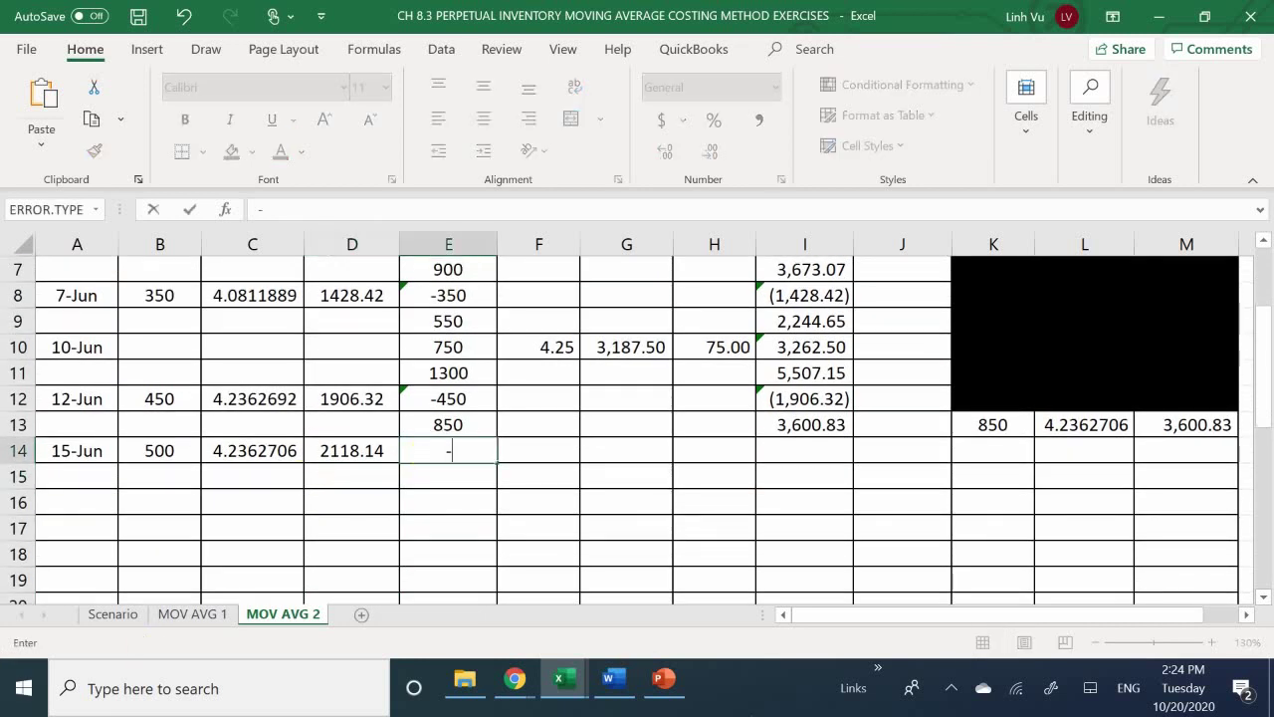
key(Left)
key(Left)
key(Left)
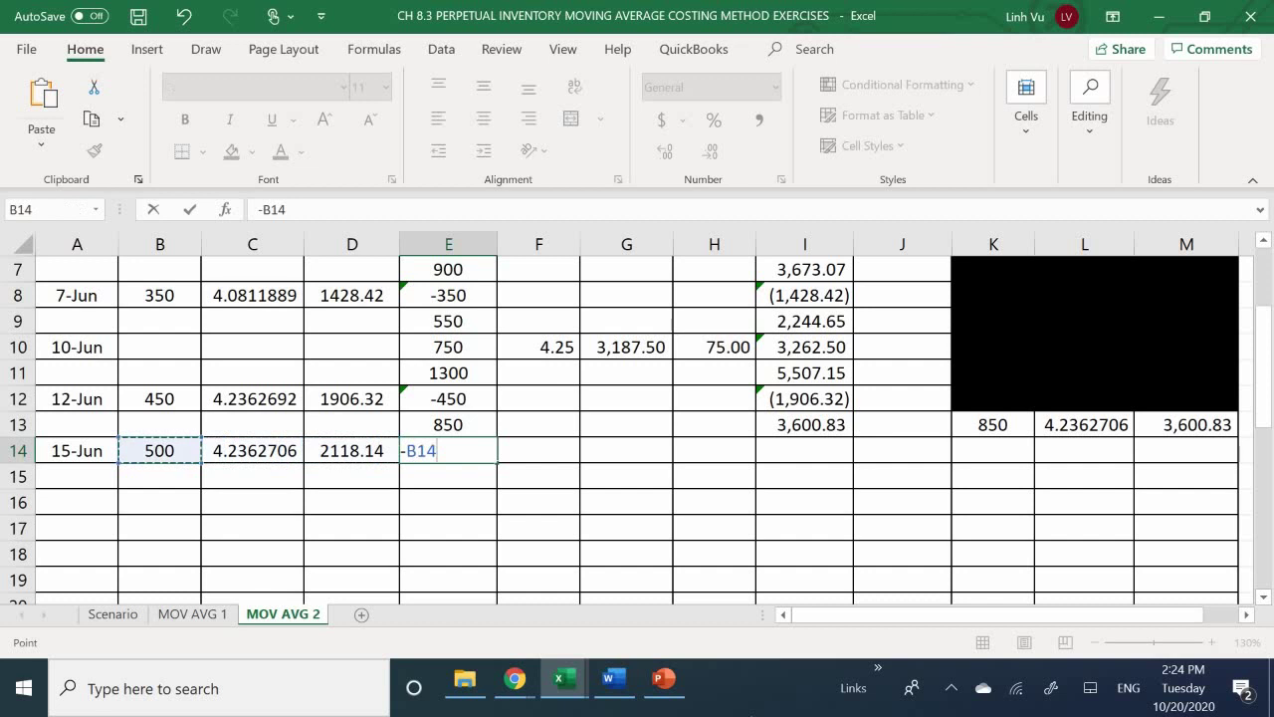
key(Return)
Calculate the remaining quantity after the 15 June sale in E15 with =E13+E14.
text(=)
key(Up)
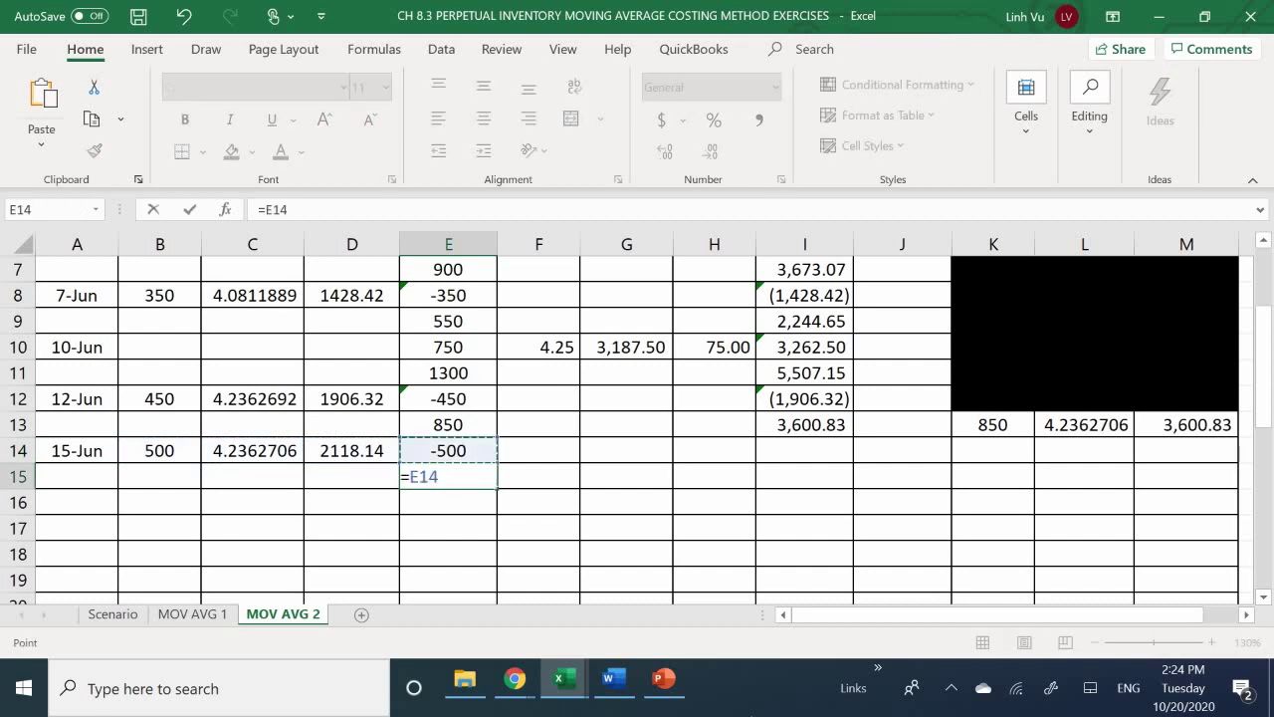
key(Up)
text(+)
key(Up)
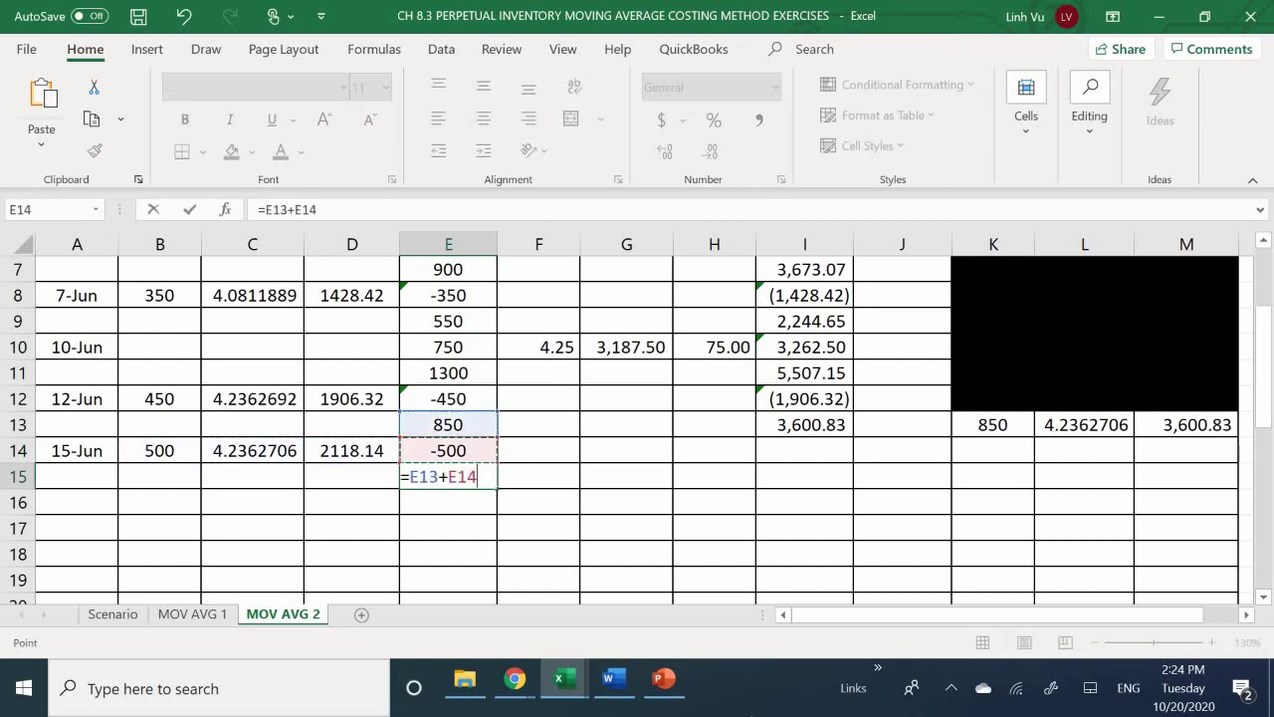
key(Return)
Enter the 15 June sale's total cost as a negative in I14 with -D14.
key(Right)
key(Right)
key(Right)
key(Up)
key(Up)
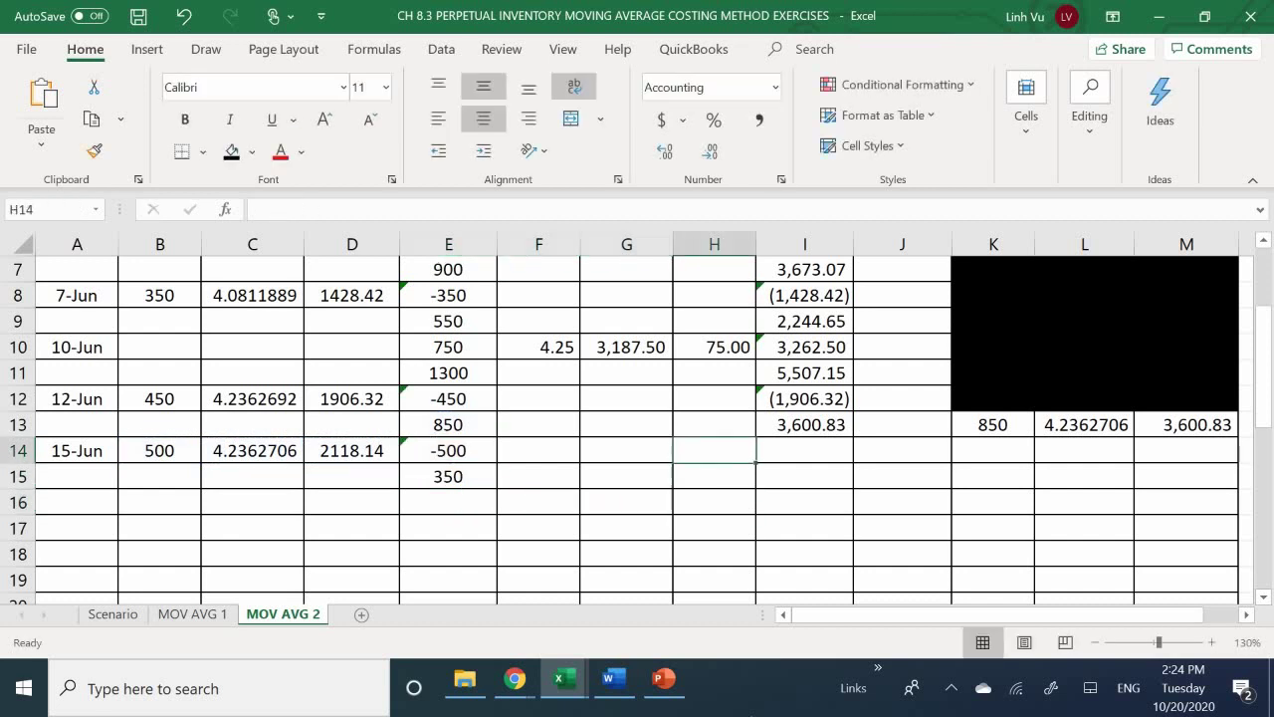
key(Right)
text(-)
key(Left)
key(Left)
key(Left)
key(Left)
key(Left)
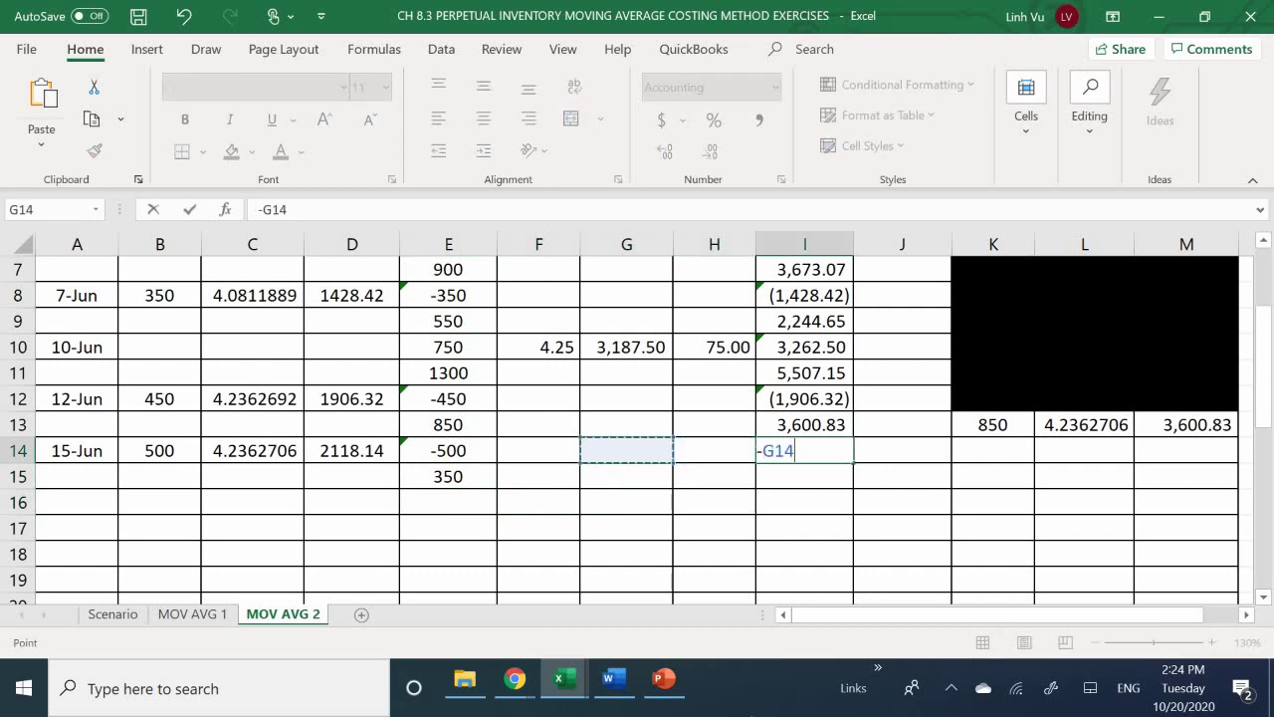
key(Return)
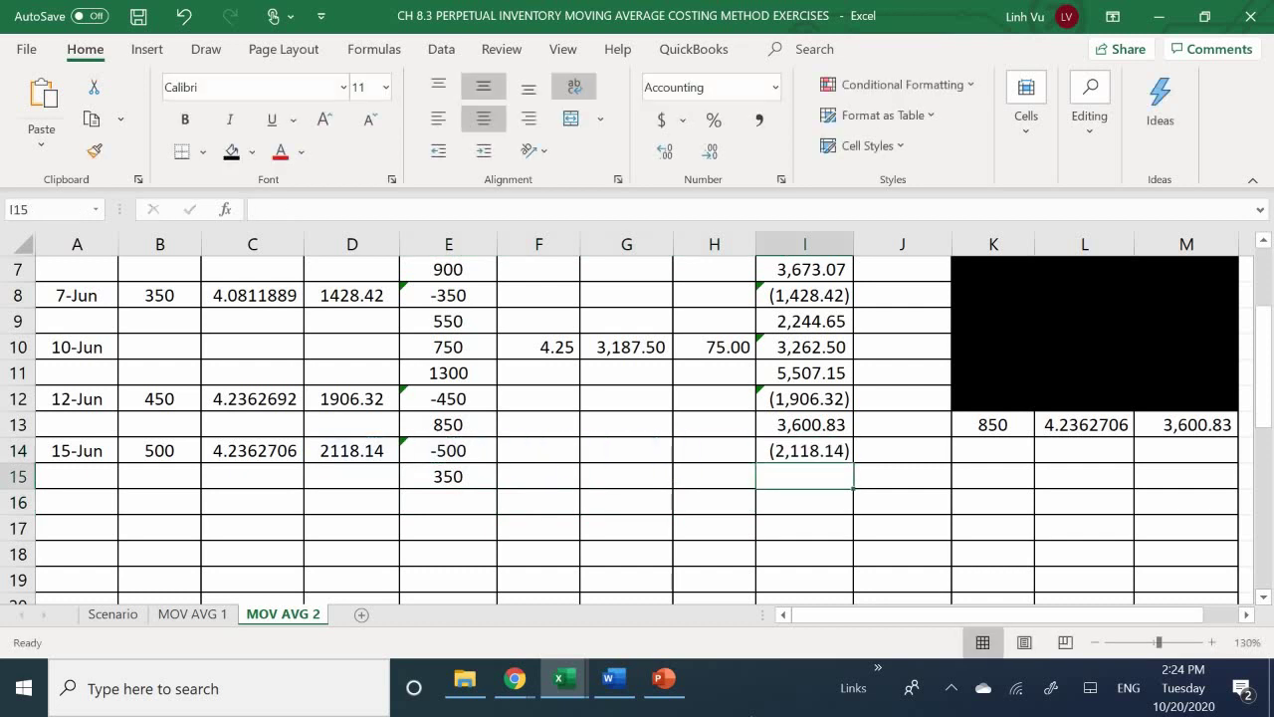
Calculate the remaining inventory cost after the 15 June sale in I15 with =I13+I14.
text(=)
key(Up)
key(Up)
text(+)
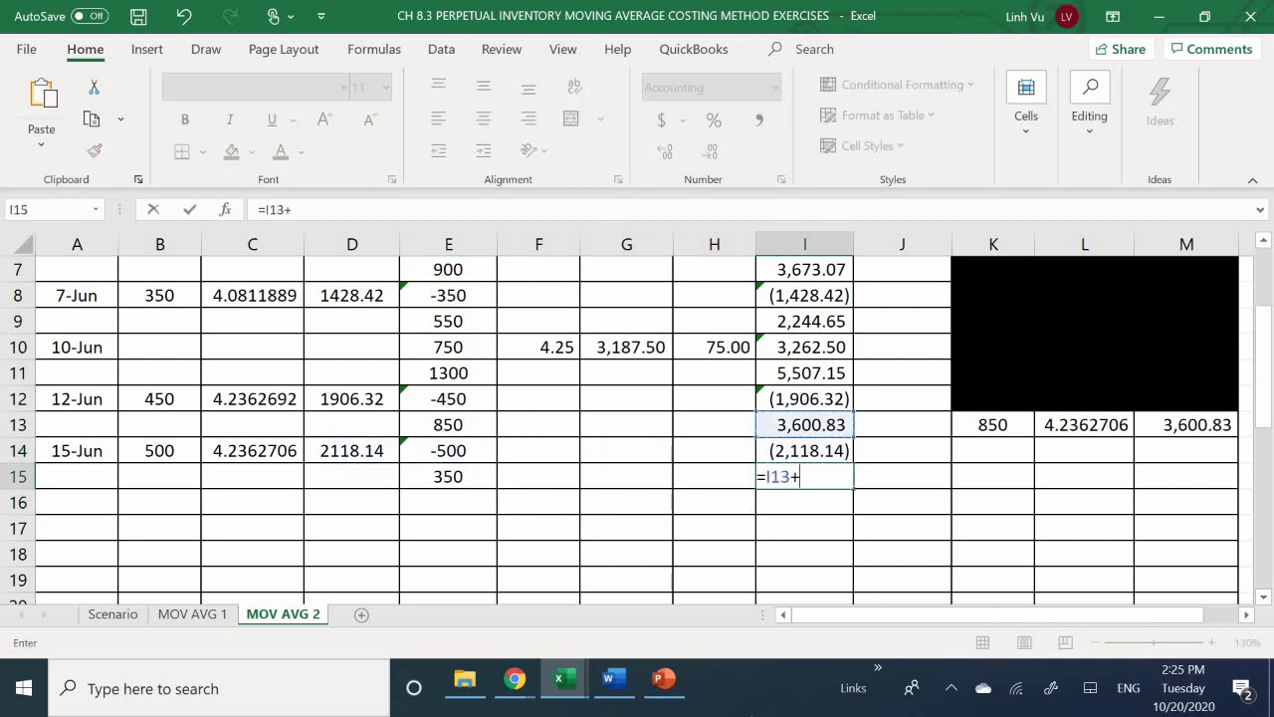
key(Up)
key(Return)
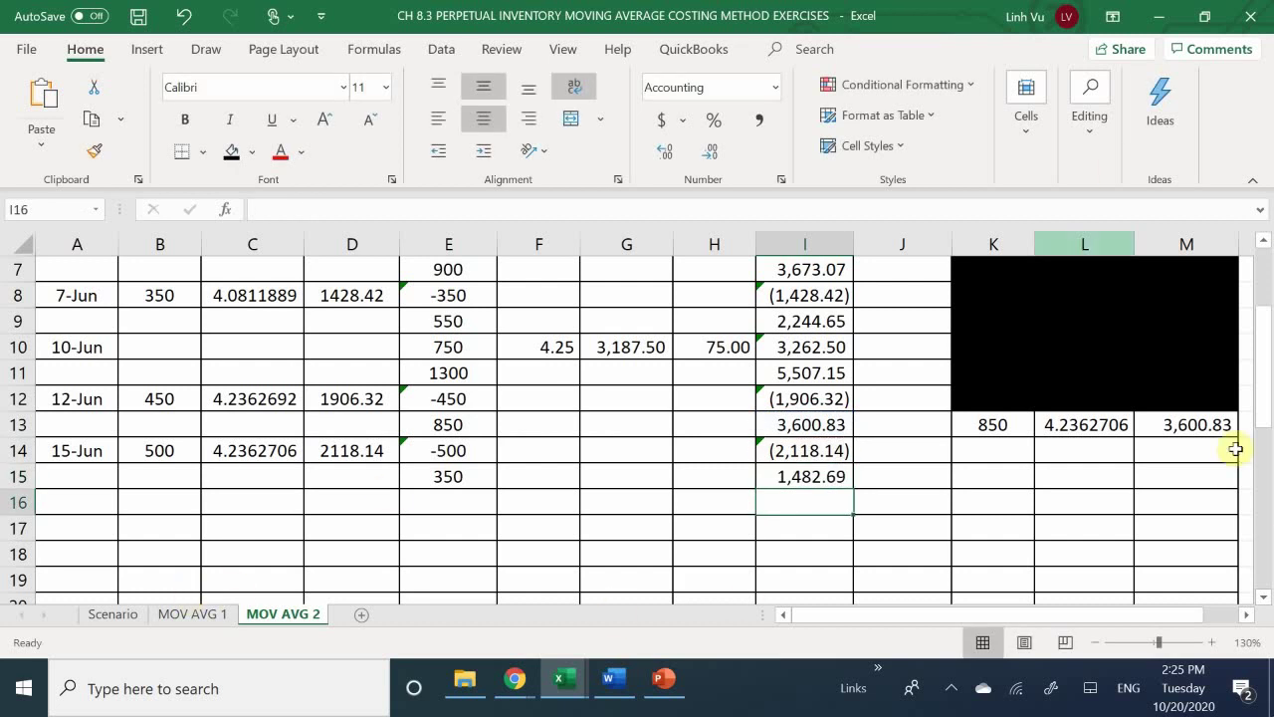
Carry the remaining quantity after the 15 June sale into K15 with =E15.
click(987, 479)
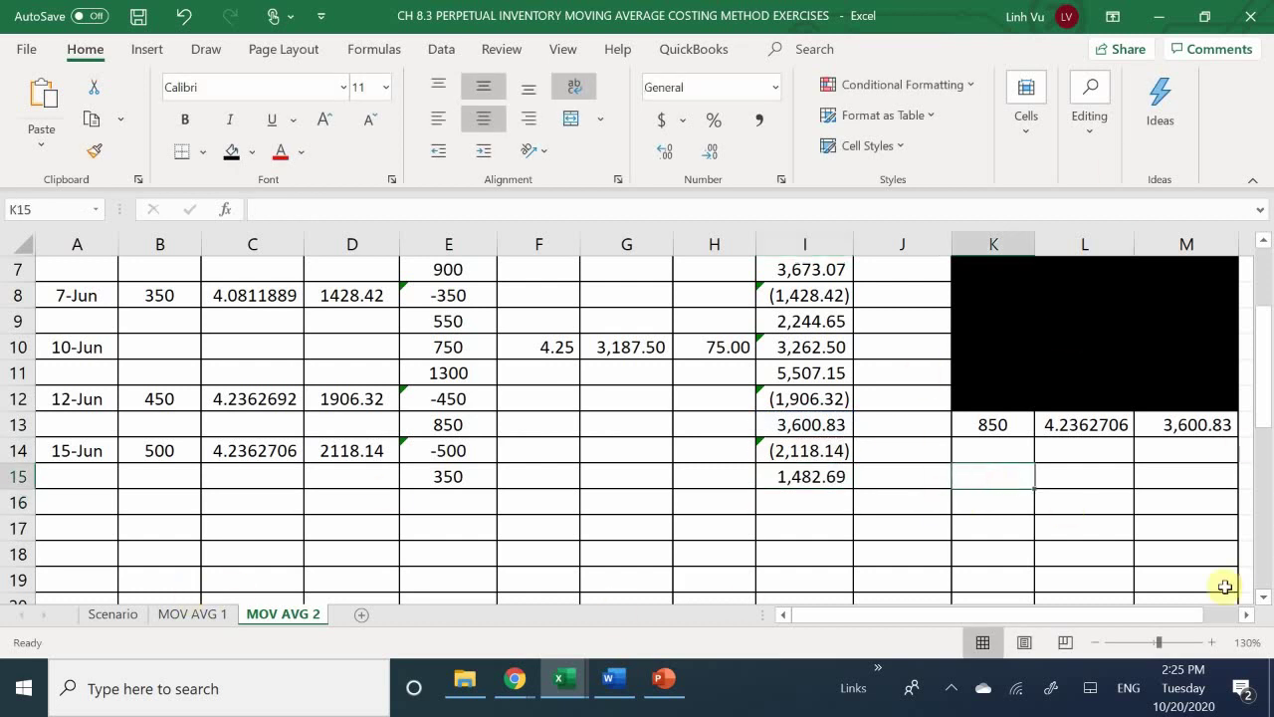
text(=)
key(Left)
key(Left)
key(Left)
key(Left)
key(Left)
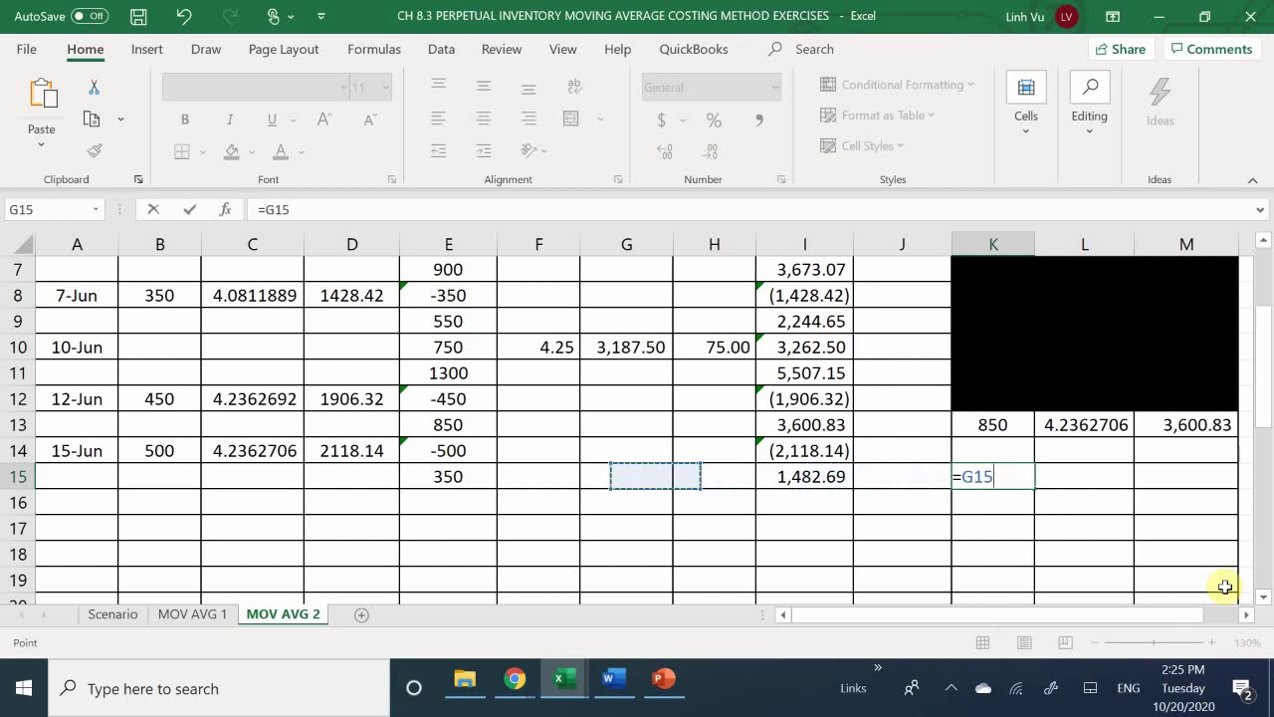
key(Left)
key(Return)
Carry the remaining inventory cost after the 15 June sale into M15 with =I15.
key(Right)
key(Right)
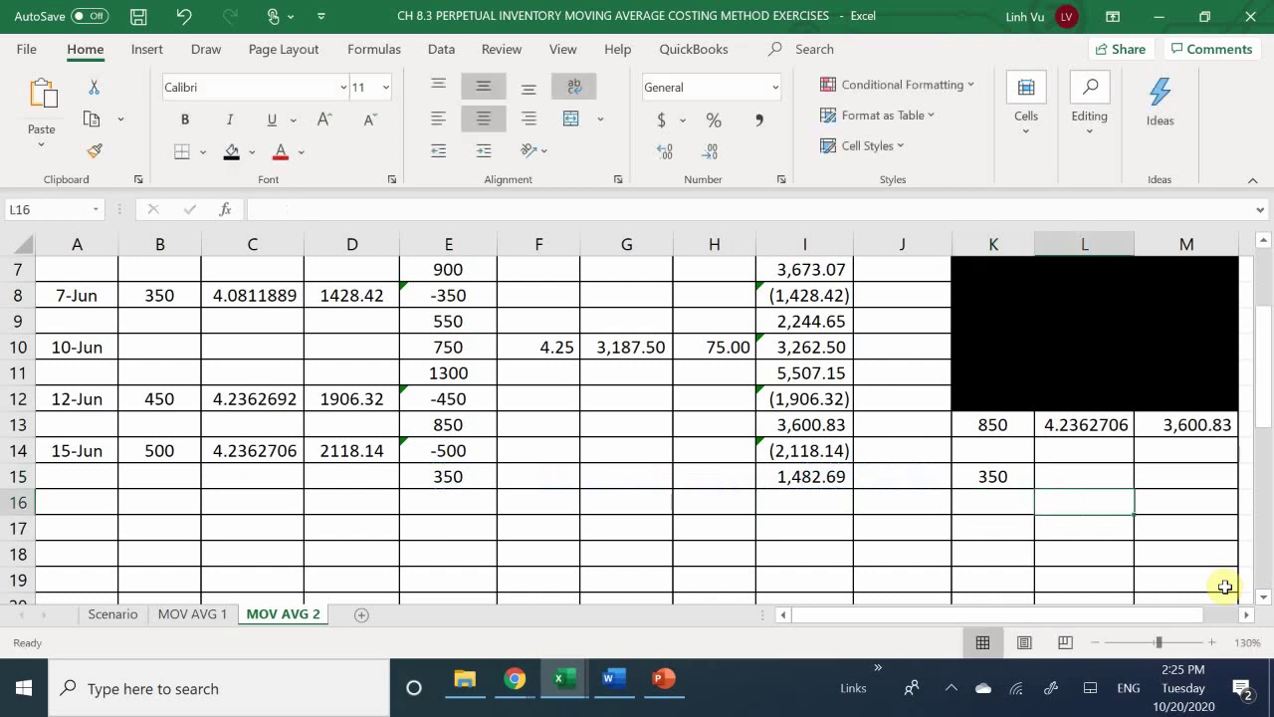
key(Up)
text(=)
key(Left)
key(Left)
key(Left)
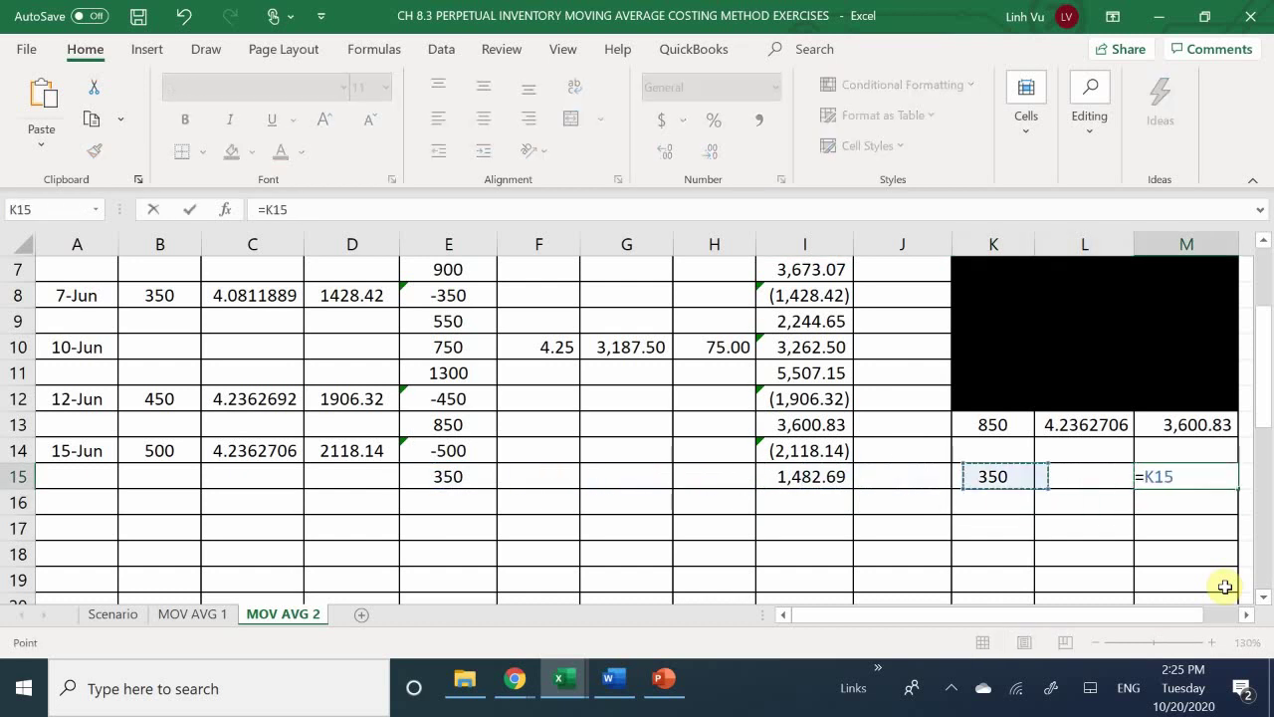
key(Left)
key(Return)
Calculate the new moving average cost per unit in L15 with =M15/K15.
key(Left)
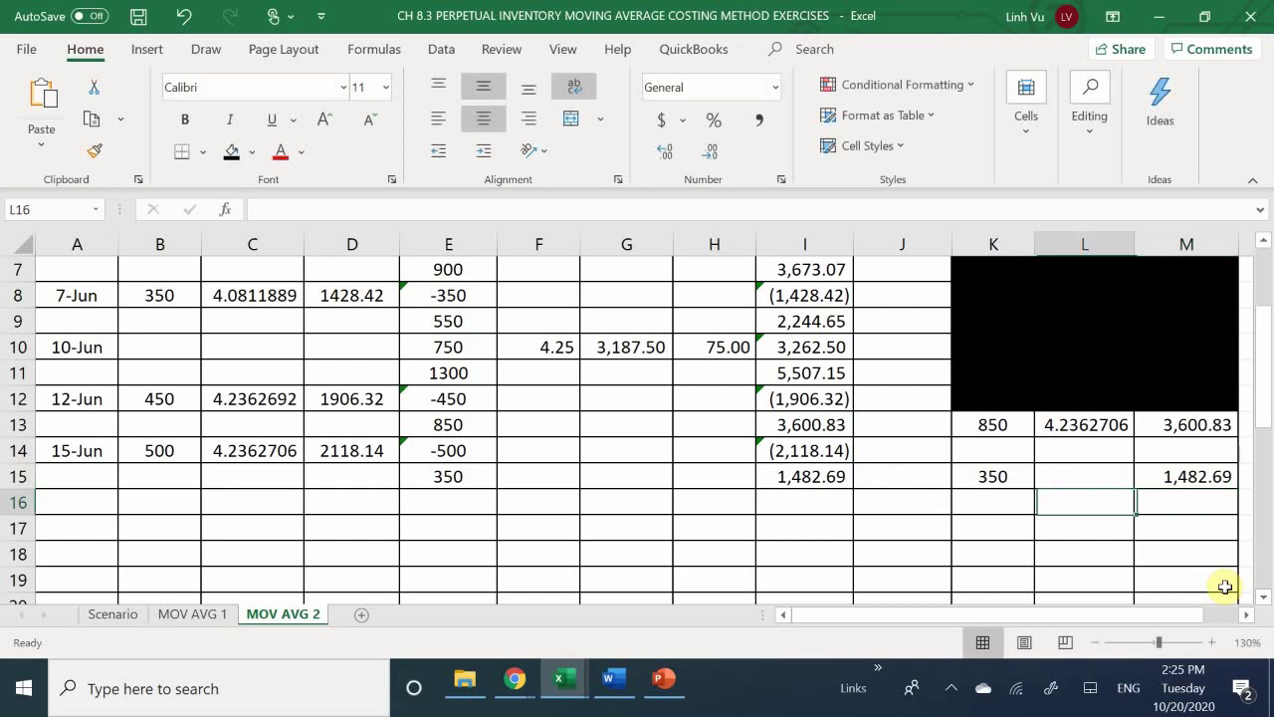
key(Up)
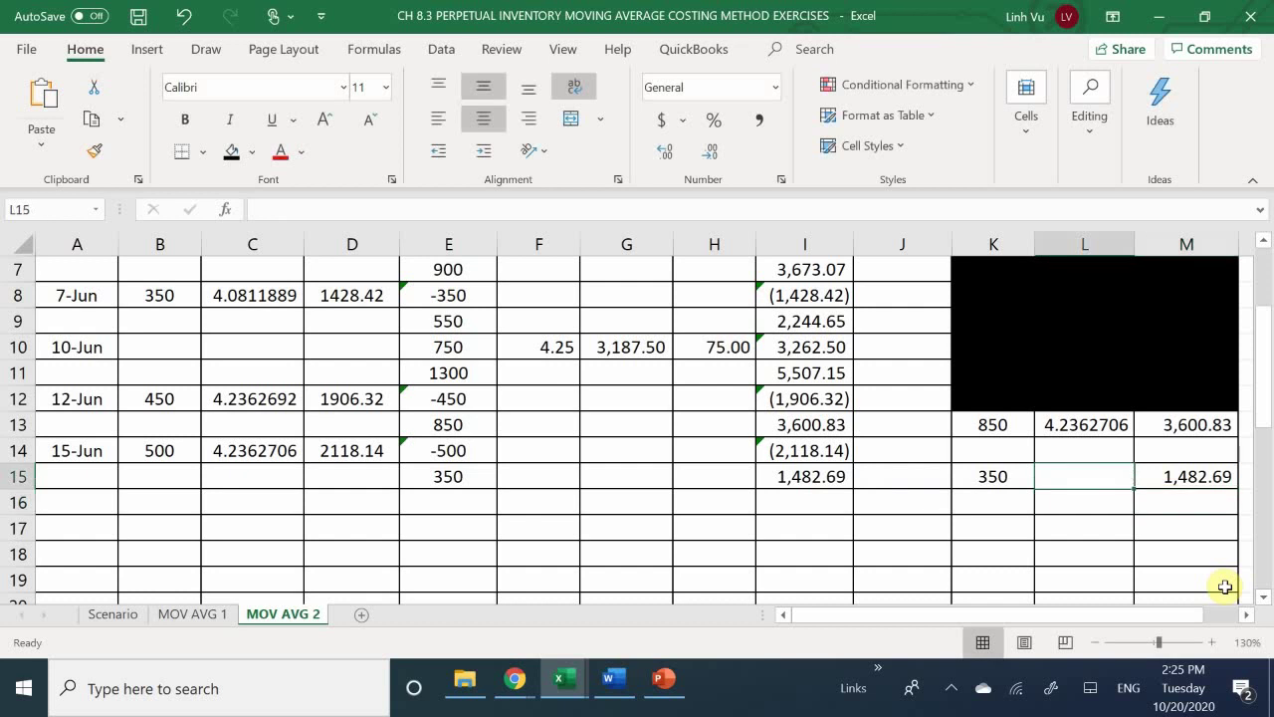
text(=)
key(Right)
text(/)
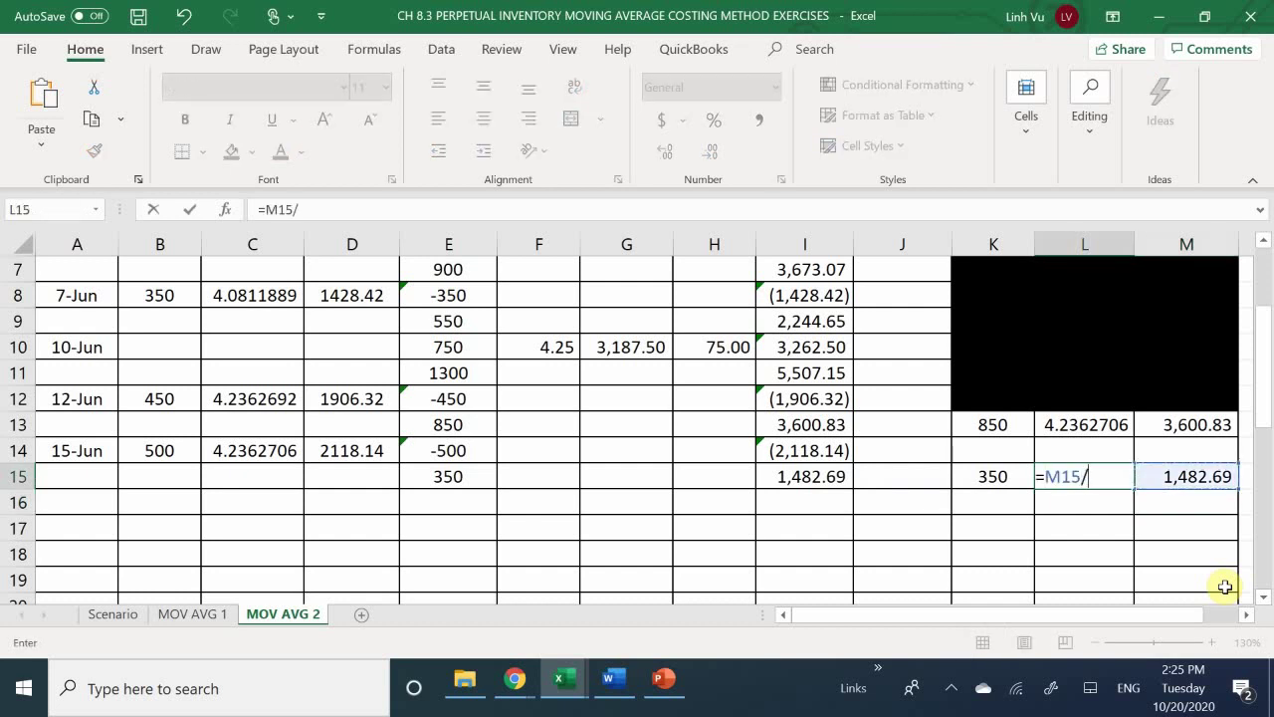
key(Left)
key(Return)
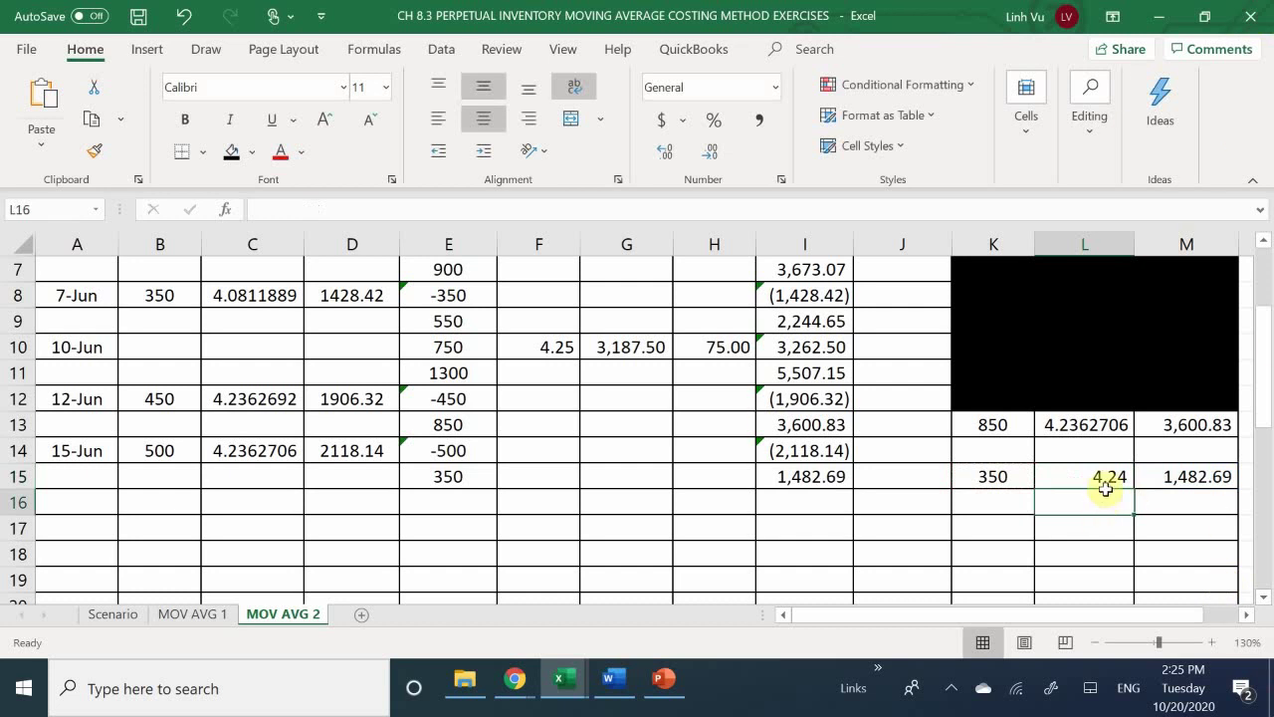
Increase the decimals shown for the moving average cost in L15 to seven places.
click(1104, 479)
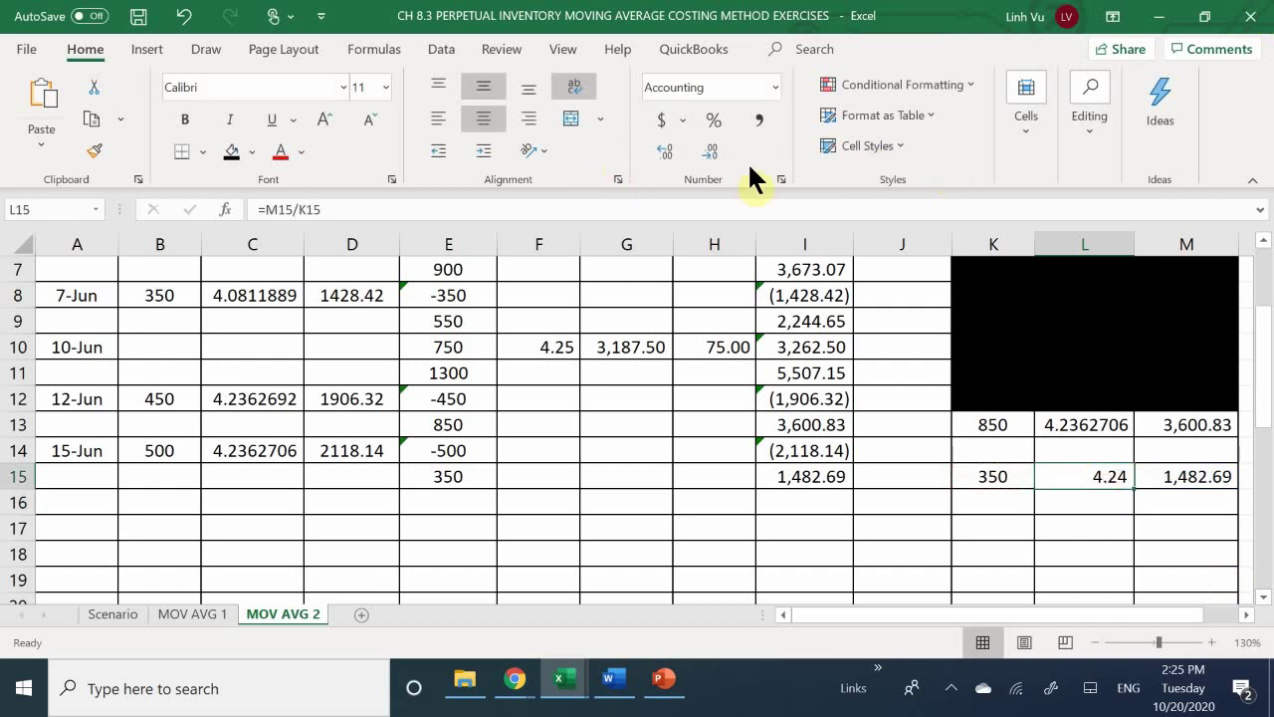
click(665, 155)
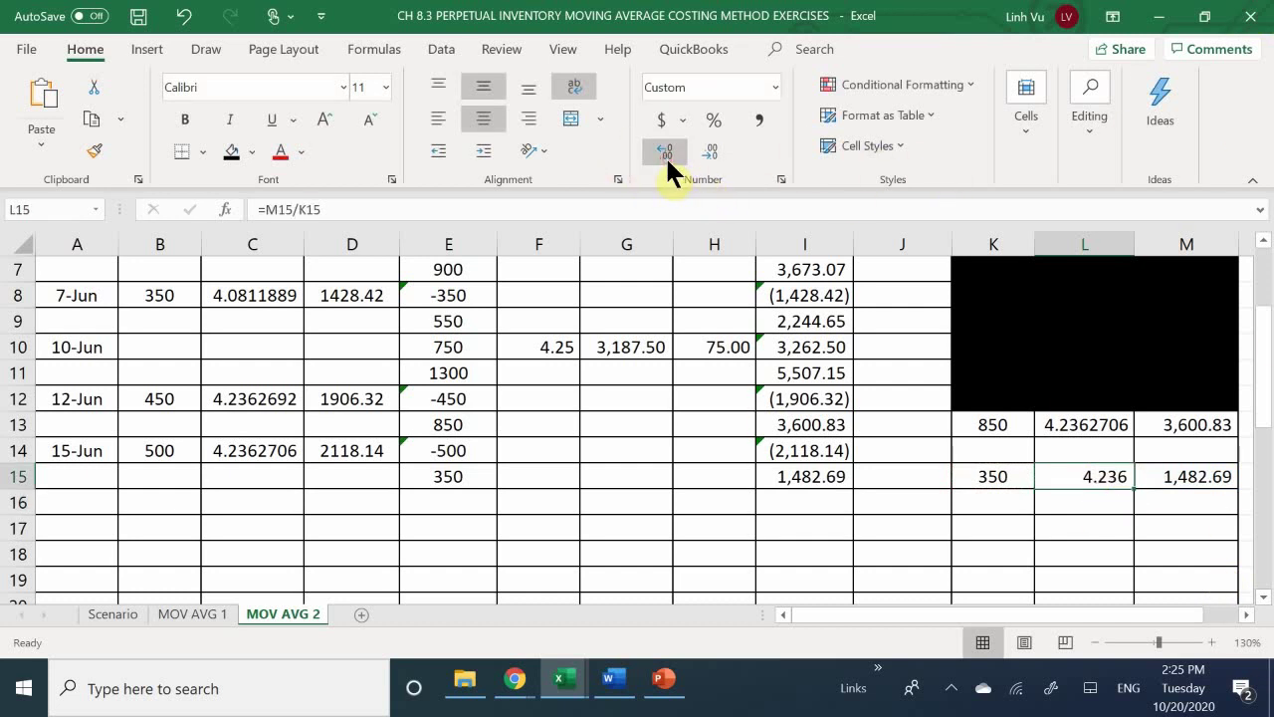
click(666, 157)
click(666, 157)
click(666, 157)
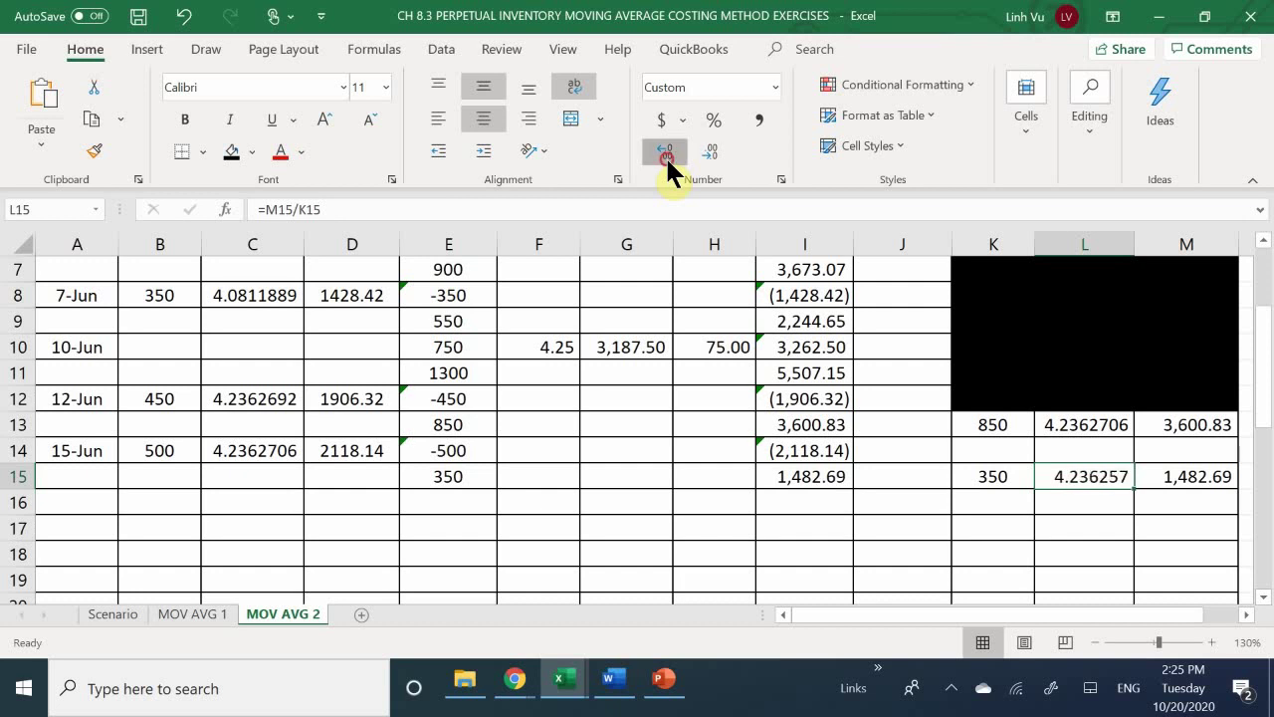
click(665, 156)
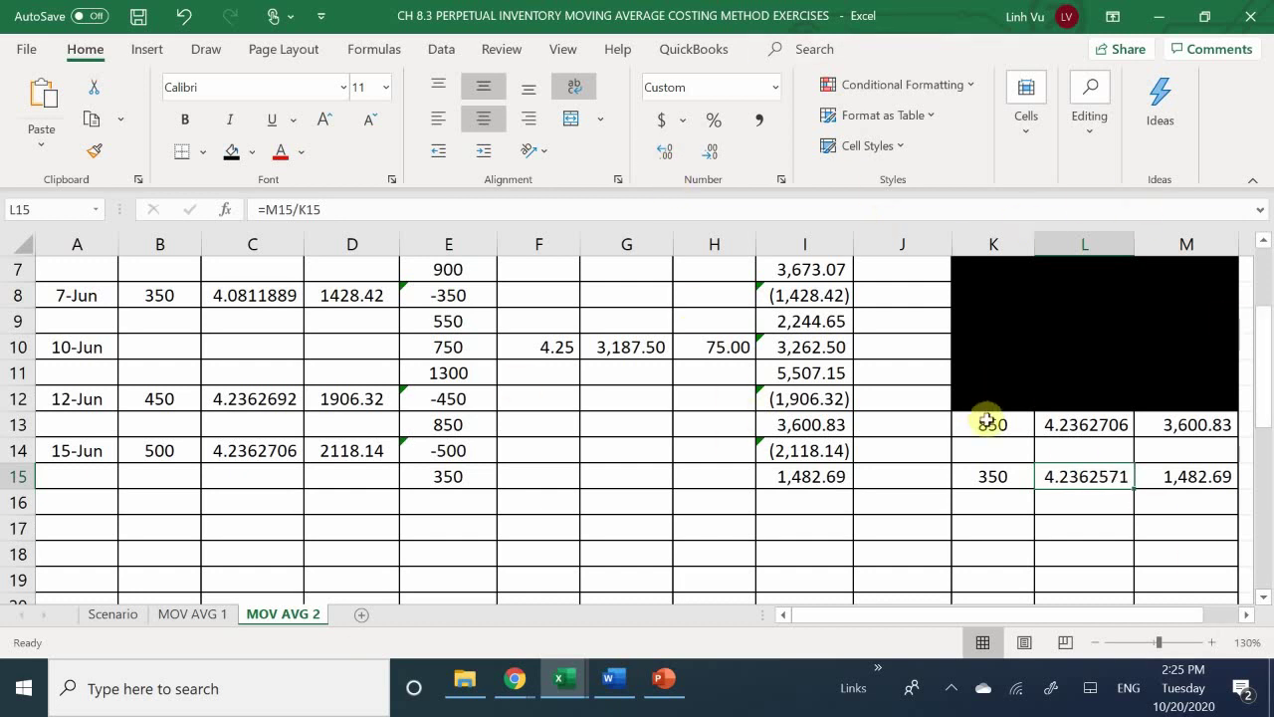
Black out the superseded moving average balance by filling K13:M14 with black.
drag(985, 420, 1157, 456)
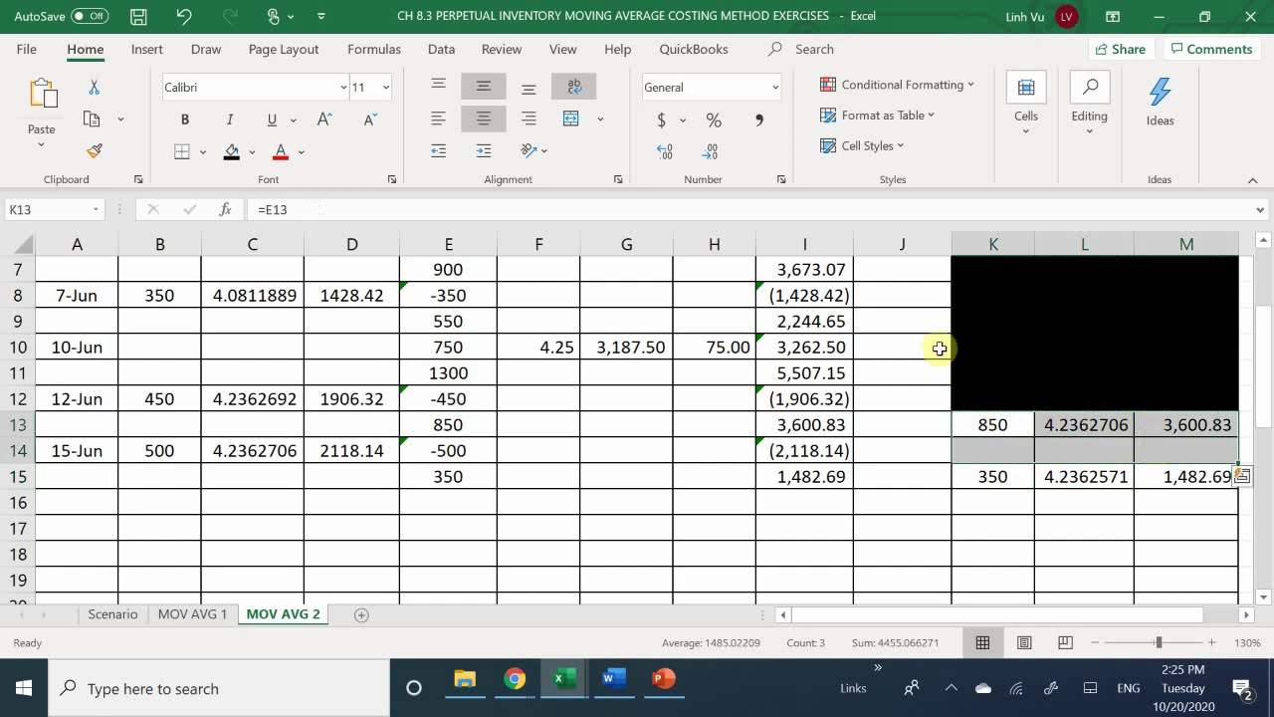
click(230, 151)
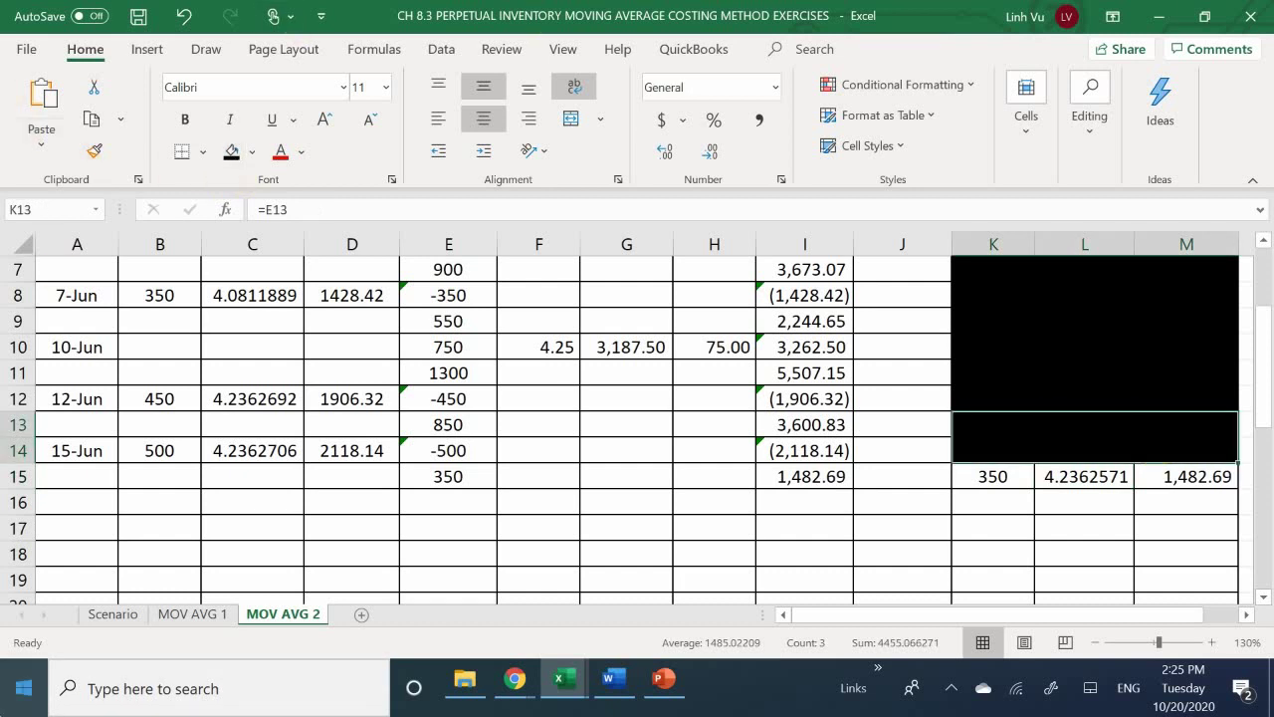
Check the 20 June purchase on the Scenario sheet and enter its 600 units in E16 and 4.05 unit cost in F16.
click(112, 613)
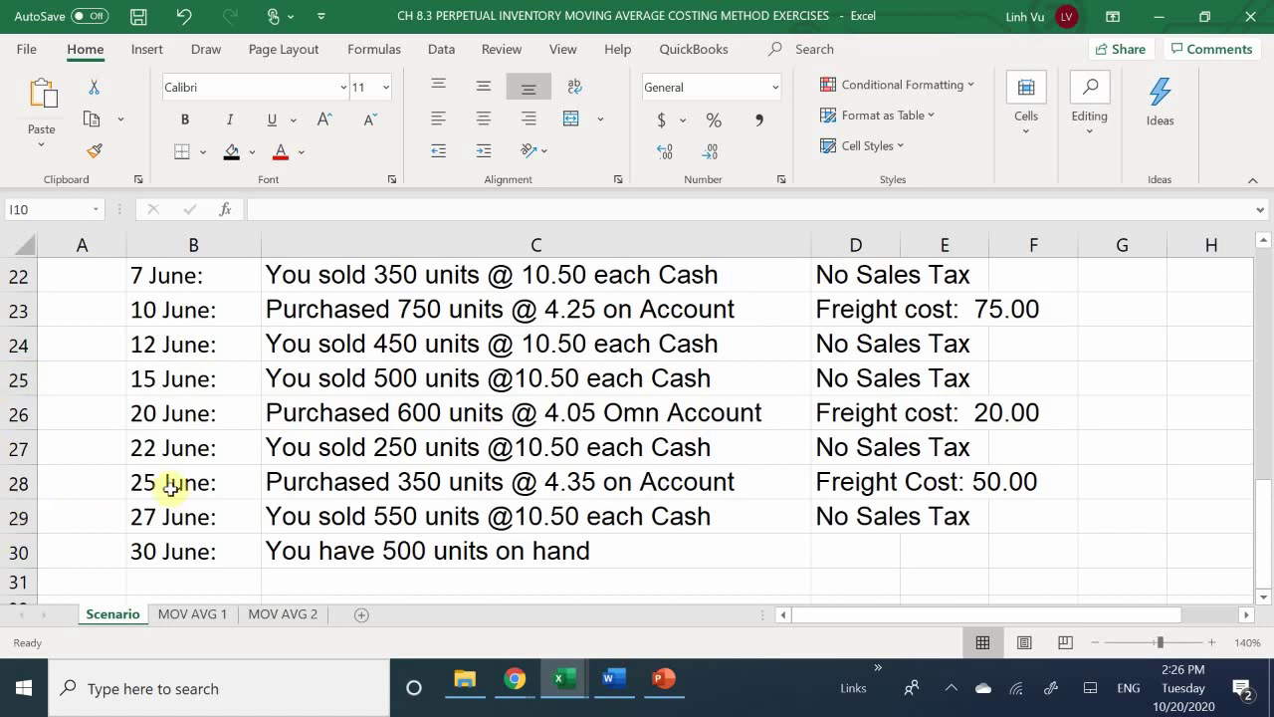
click(290, 617)
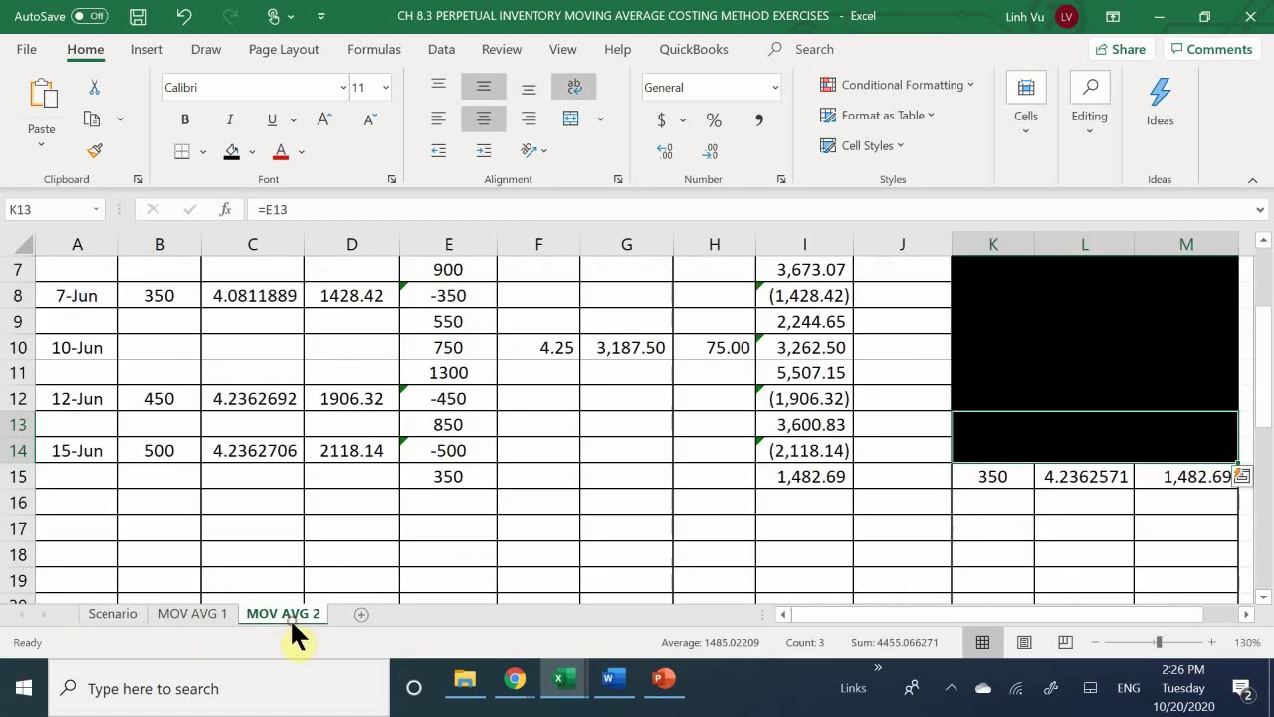
double_click(447, 500)
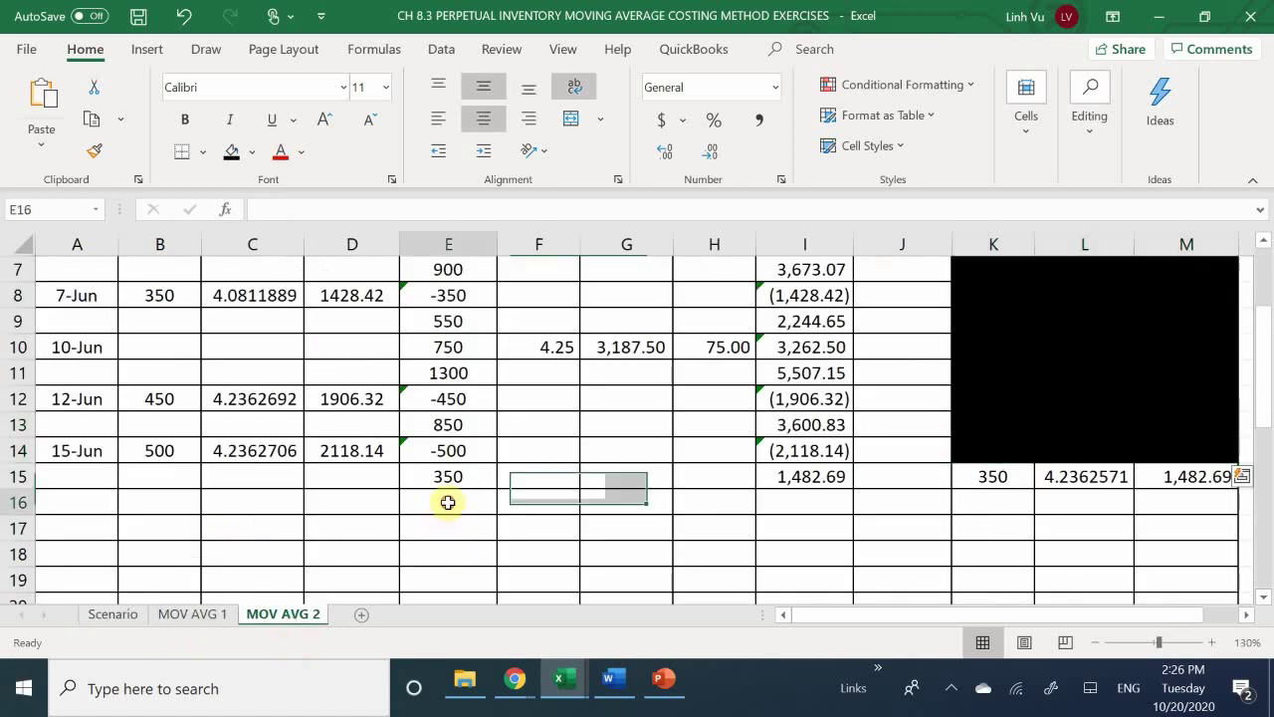
text(600)
key(Return)
key(Right)
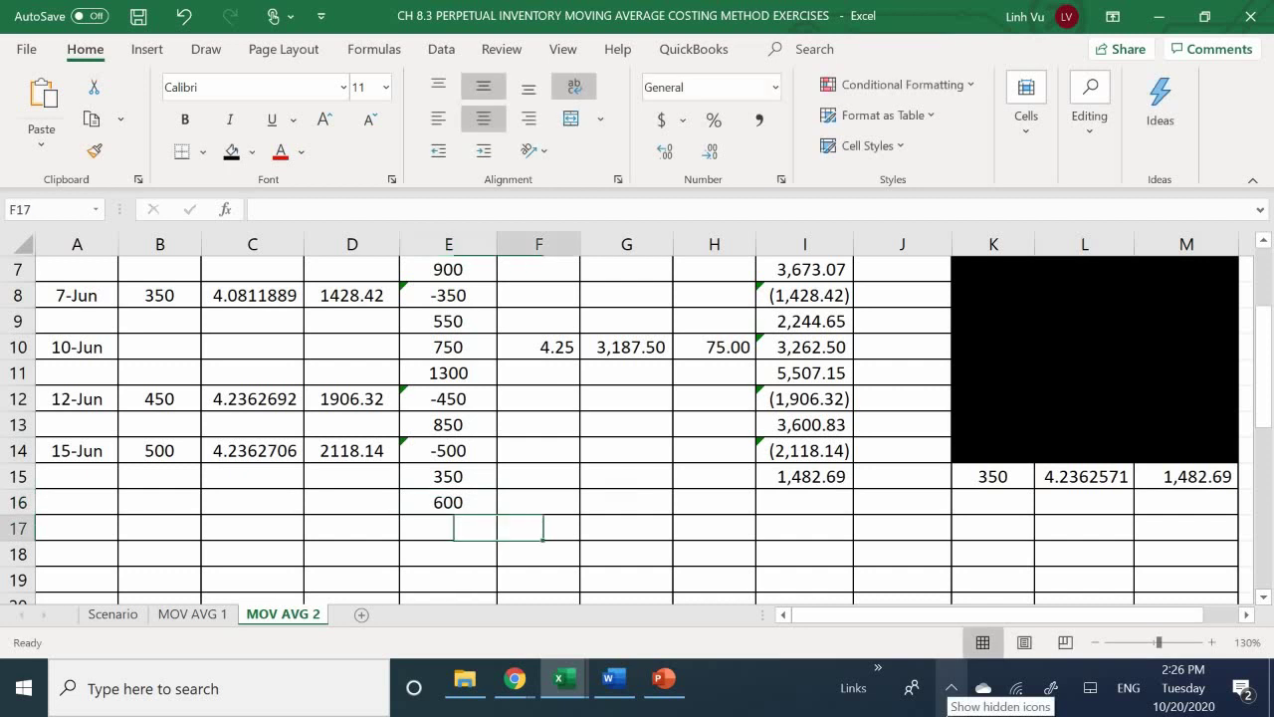
key(Up)
text(4.05)
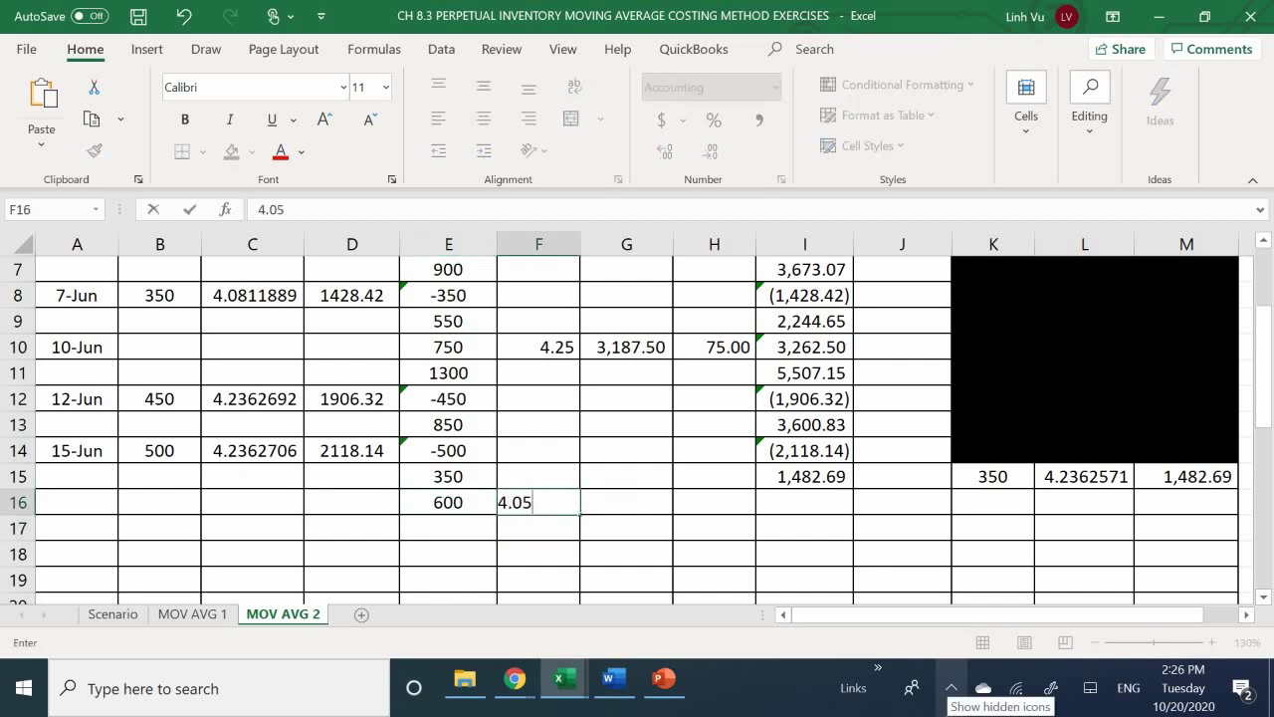
key(Return)
Enter the 20 June purchase's freight cost of 20 in H16.
key(Right)
key(Up)
key(Right)
text(20)
key(Return)
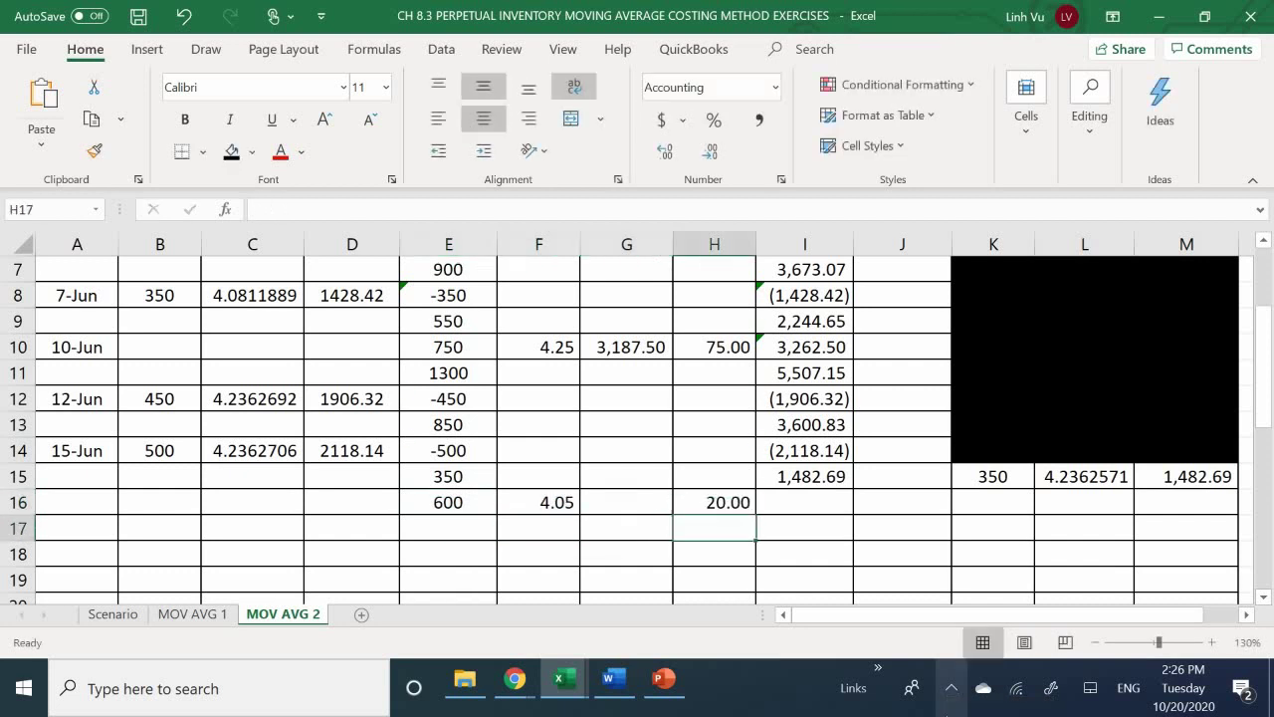
Date the new purchase row in A16 as 6/20.
key(Left)
key(Left)
key(Left)
key(Left)
key(Left)
key(Left)
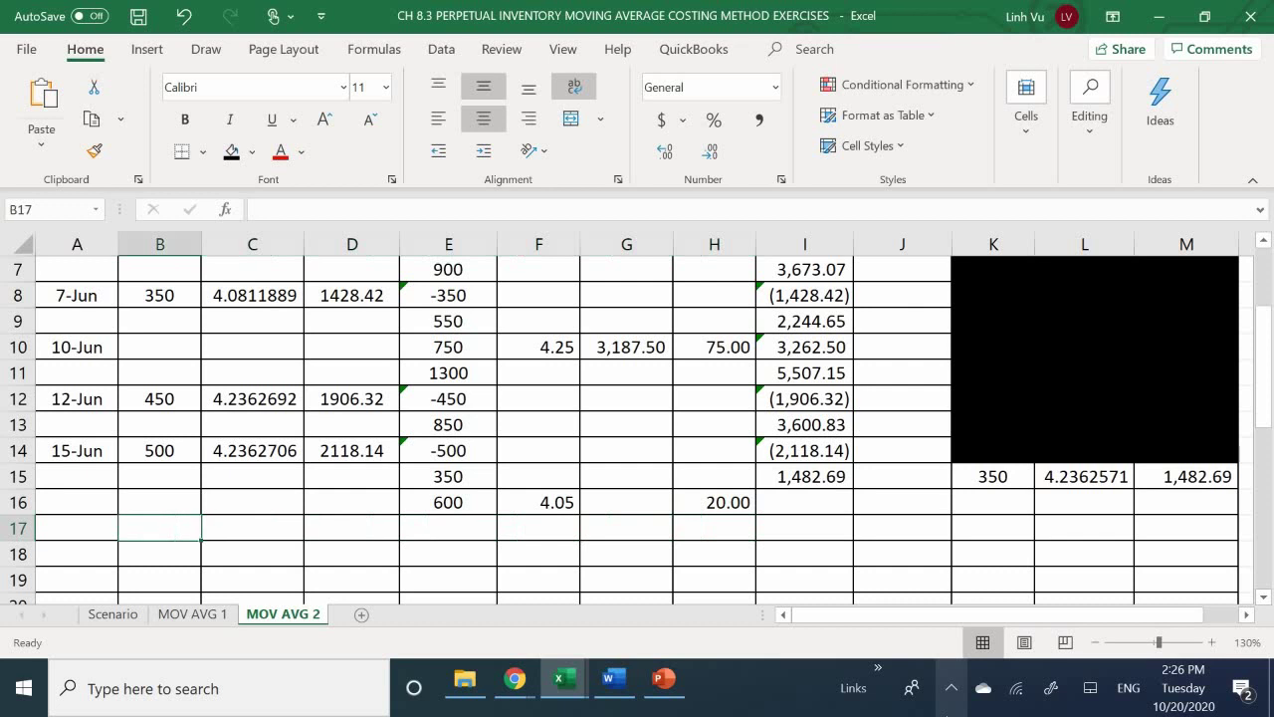
key(Up)
key(Left)
text(5)
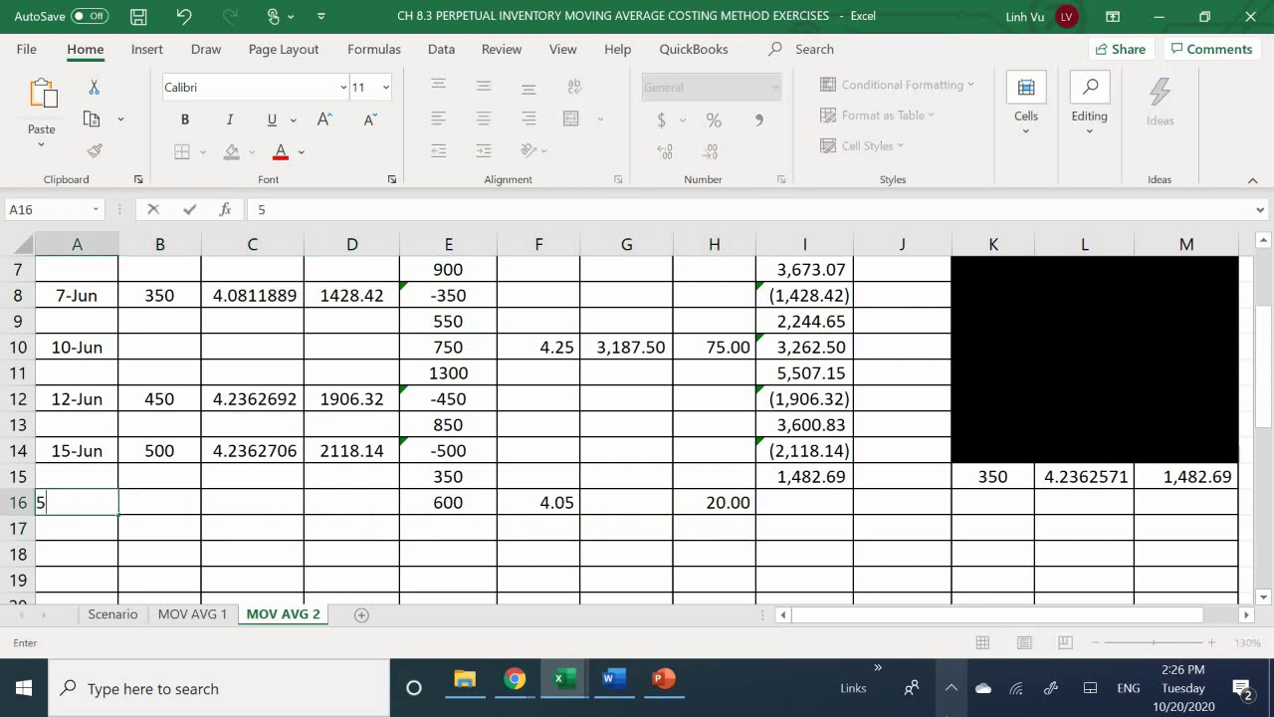
text(/2)
key(BackSpace)
key(BackSpace)
key(BackSpace)
text(6/20)
key(Return)
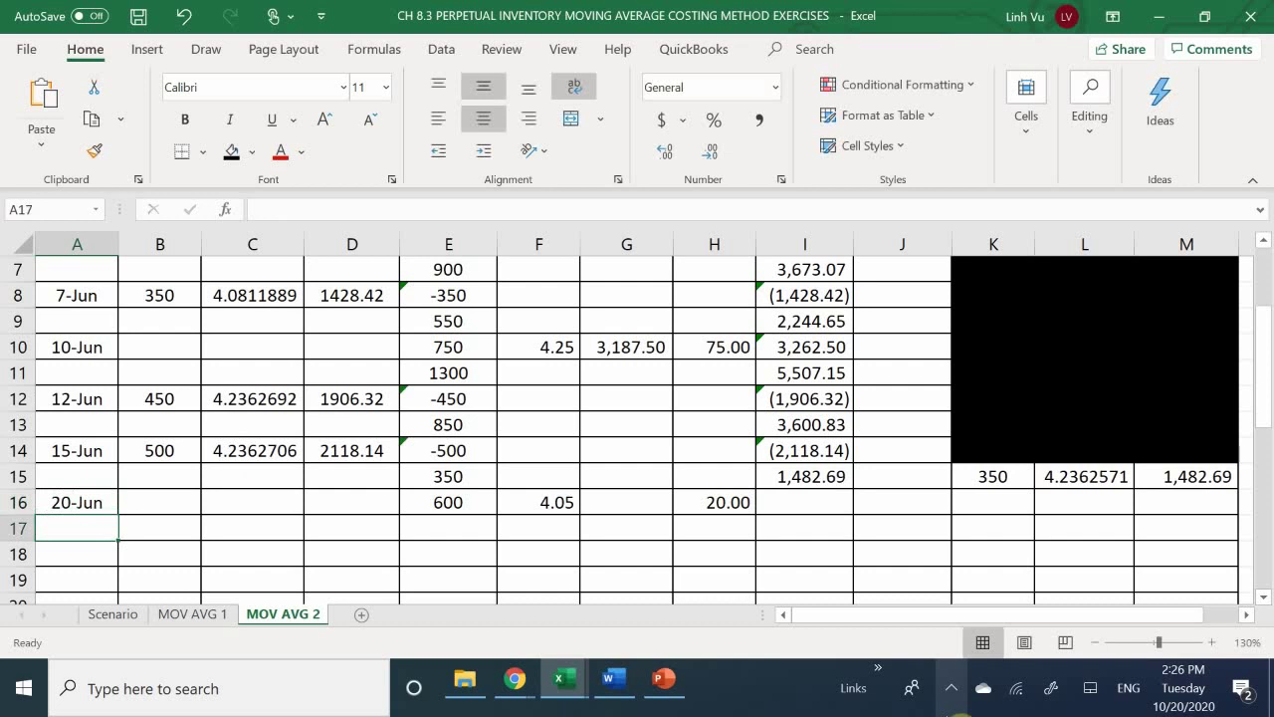
Calculate the 20 June purchase's cost before freight in G16 with =F16*E16.
key(Right)
key(Right)
key(Right)
key(Right)
key(Right)
key(Right)
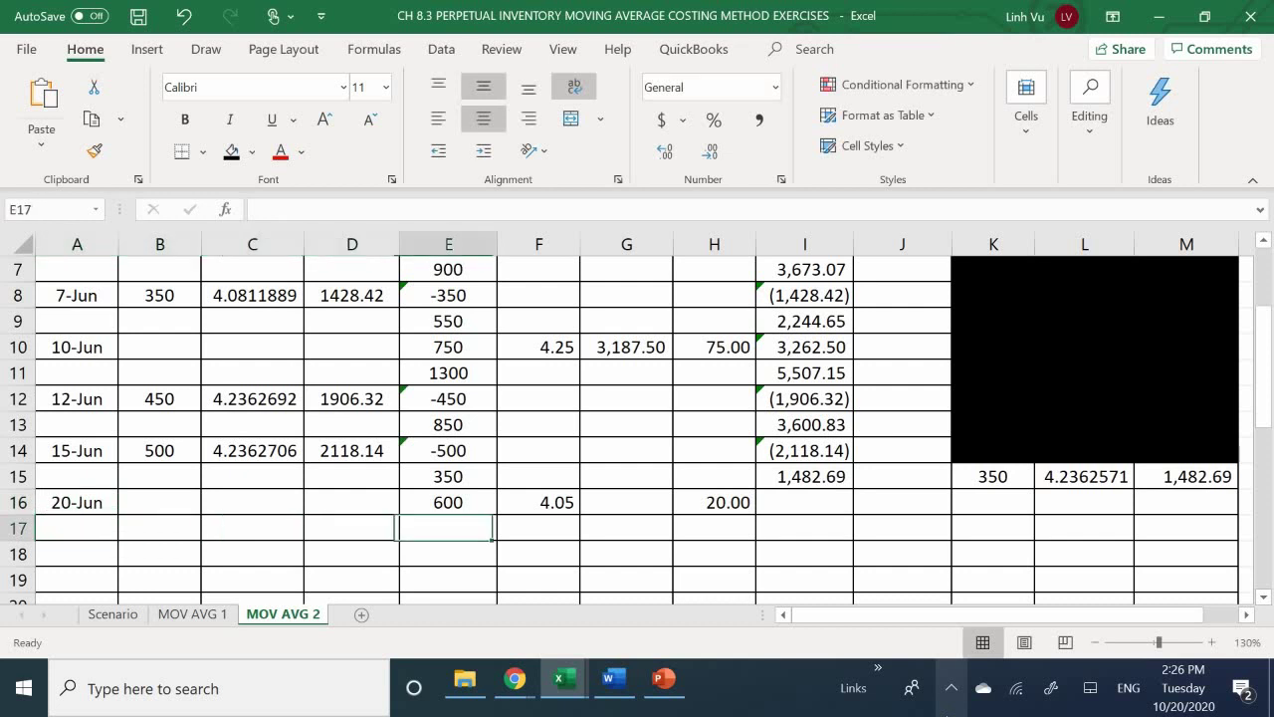
key(Up)
text(=)
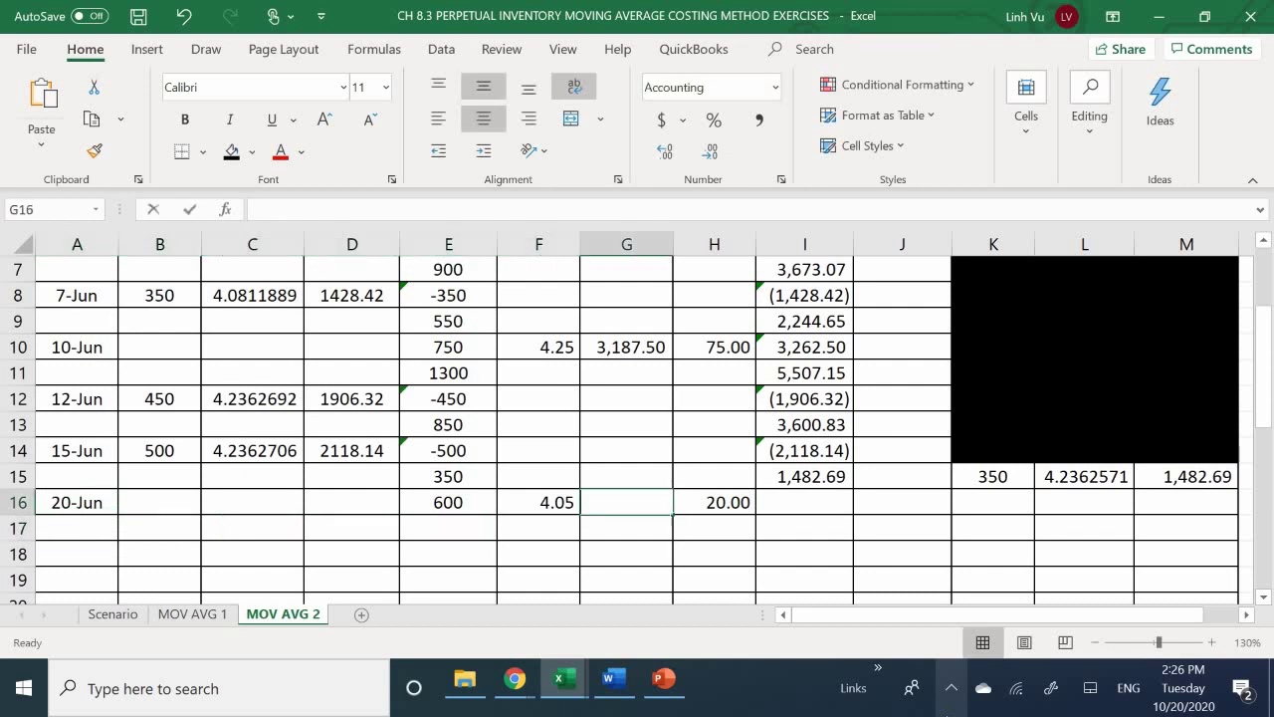
key(Left)
text(*)
key(Left)
key(Left)
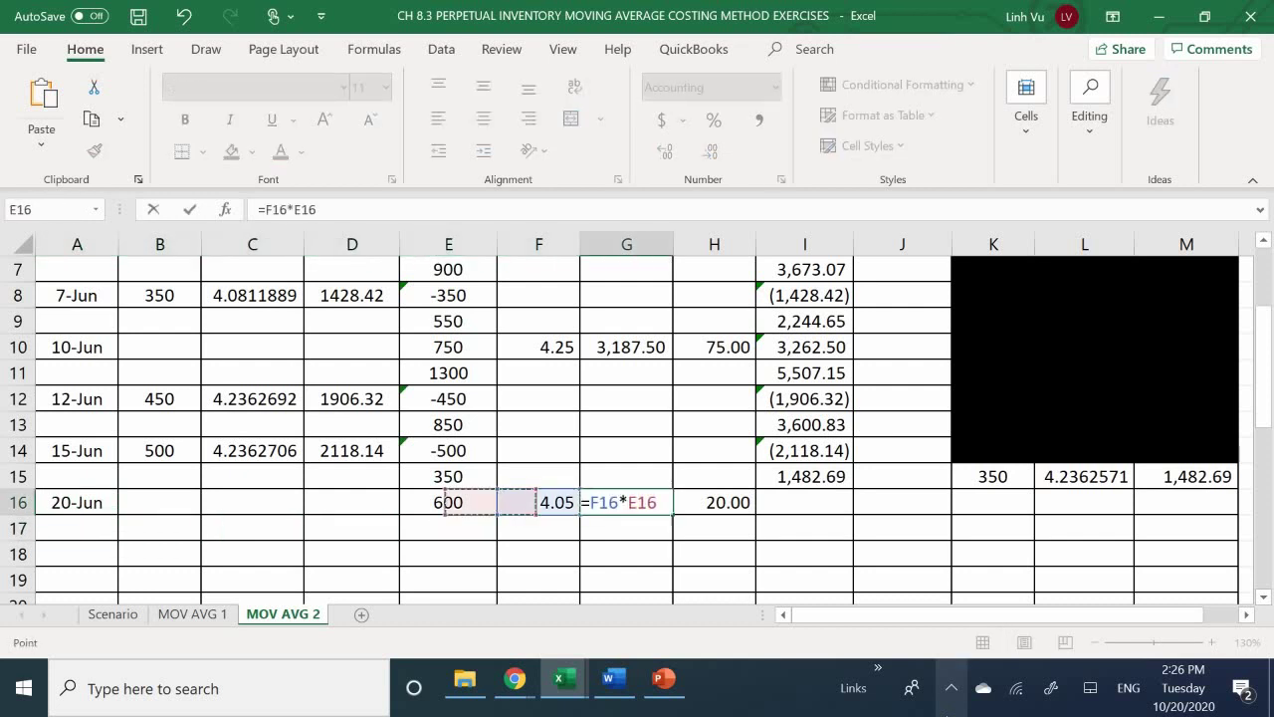
key(Return)
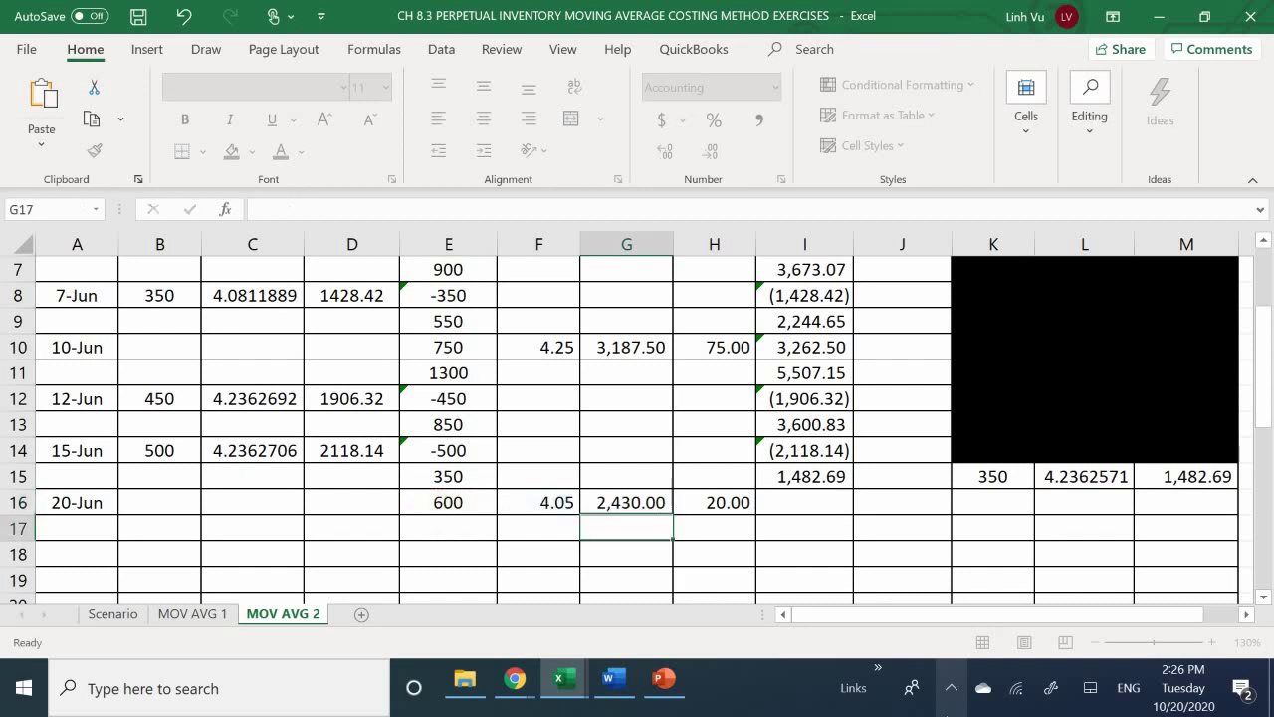
Calculate the 20 June purchase's total cost including freight in I16 with =G16+H16.
key(Right)
key(Right)
key(Up)
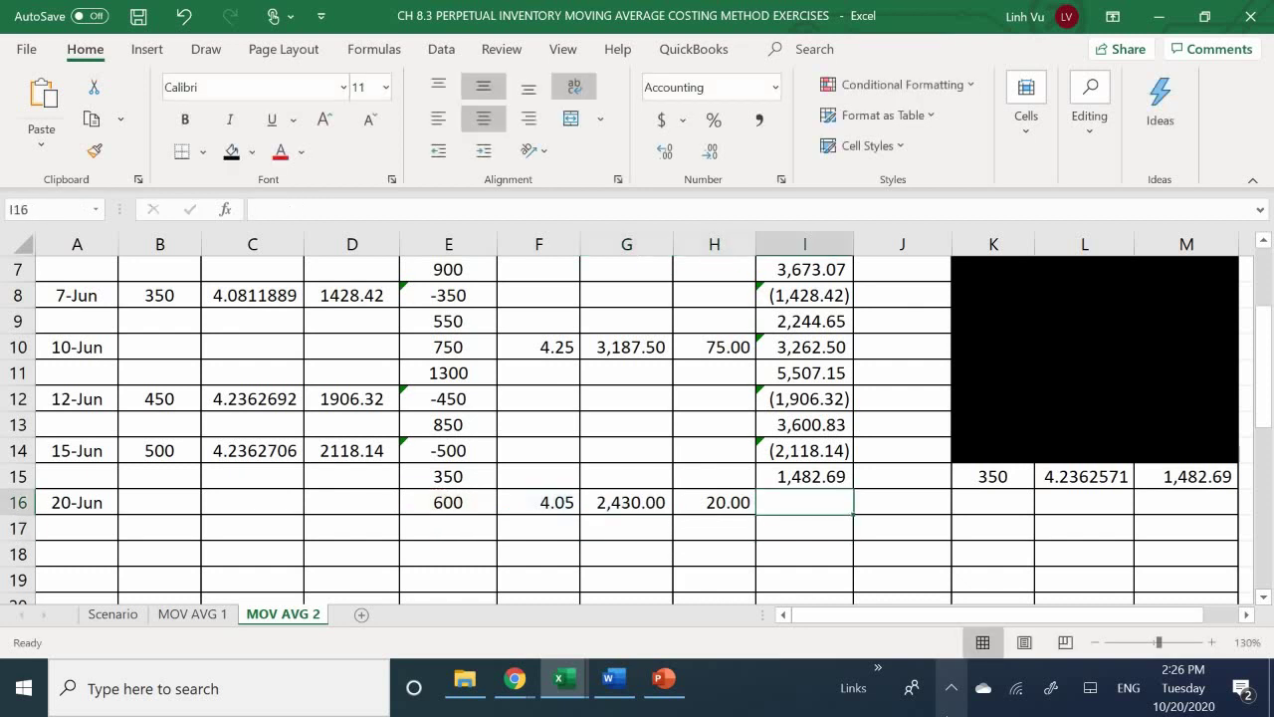
text(=)
key(Left)
key(Left)
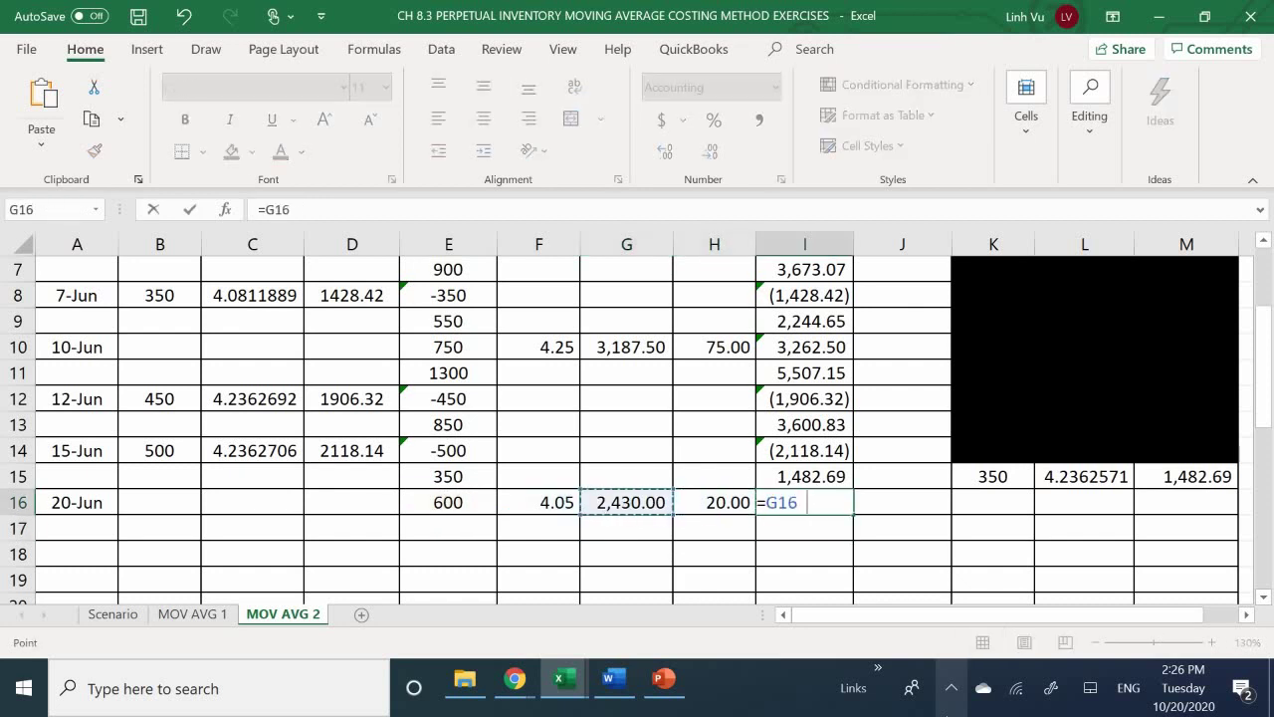
text(+)
key(Right)
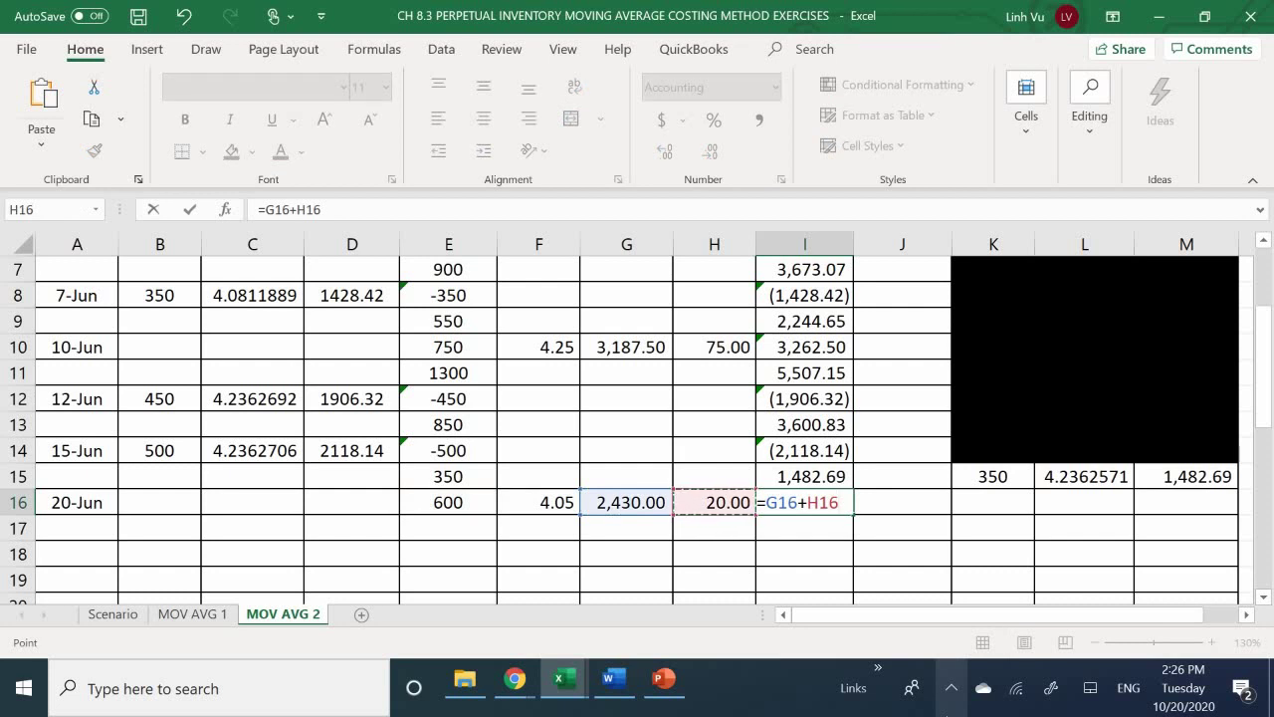
key(Return)
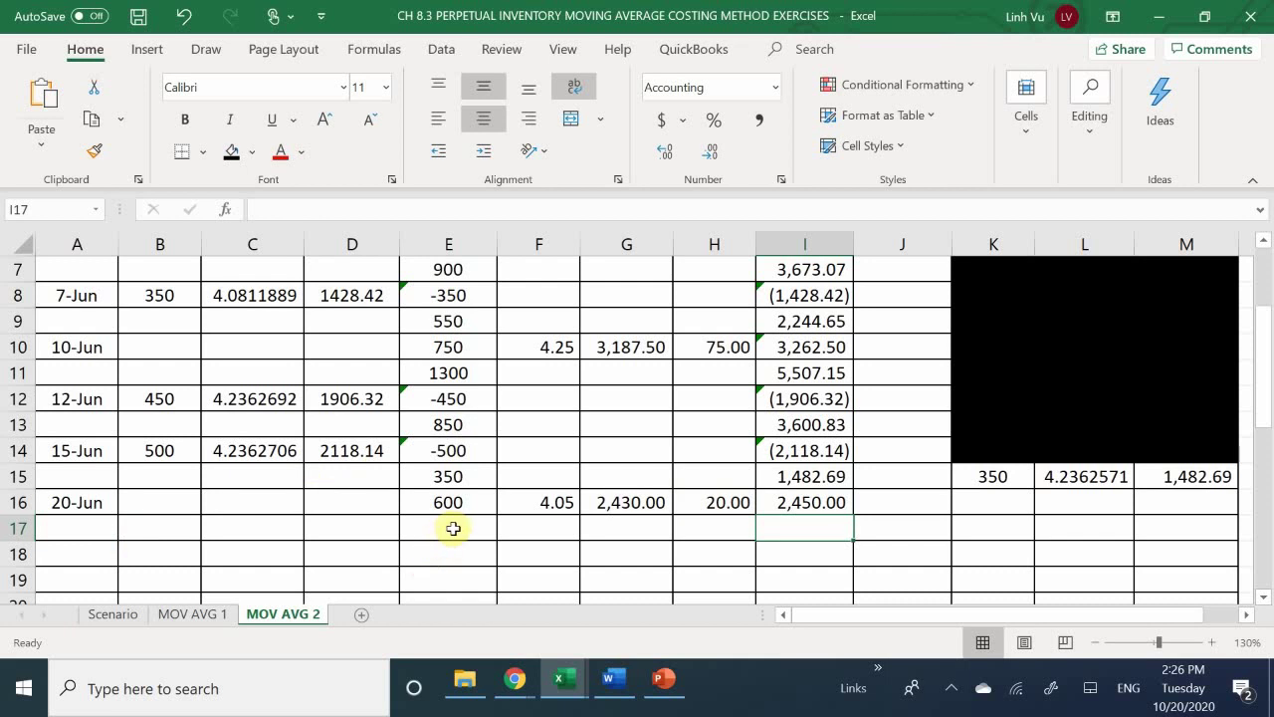
Calculate the units on hand after the 20 June purchase in E17 with =E15+E16.
click(453, 528)
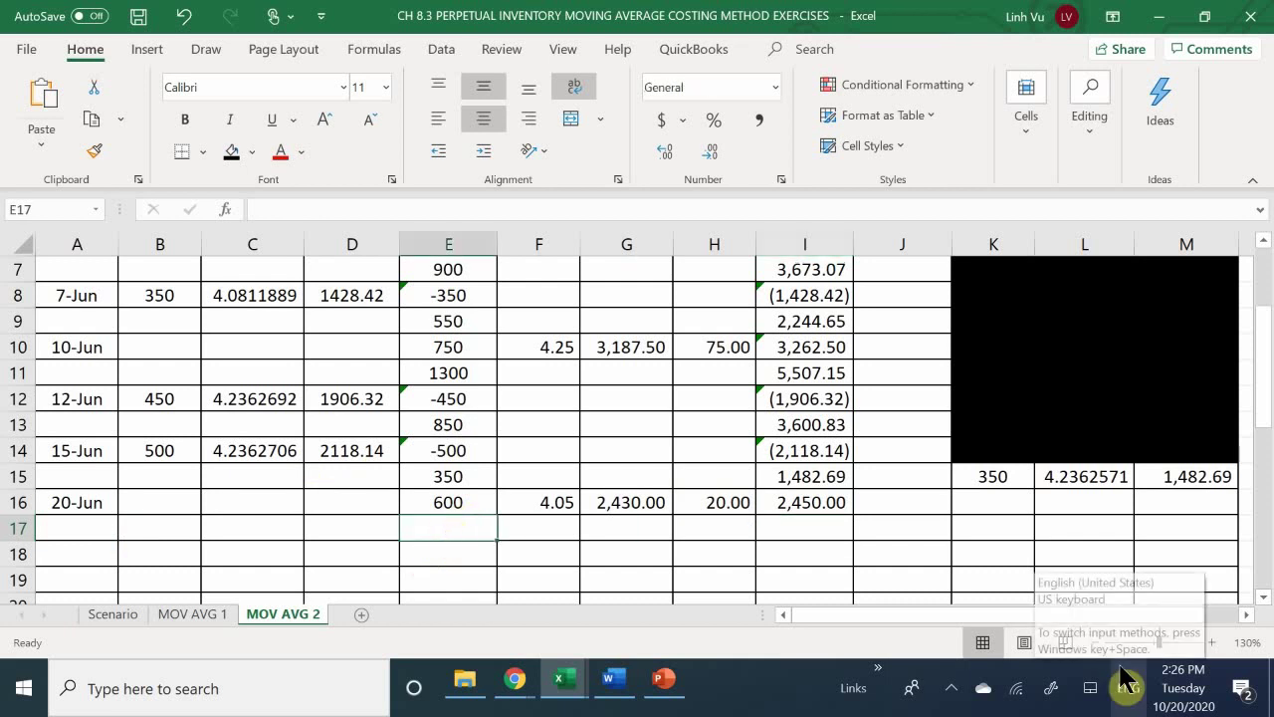
text(=)
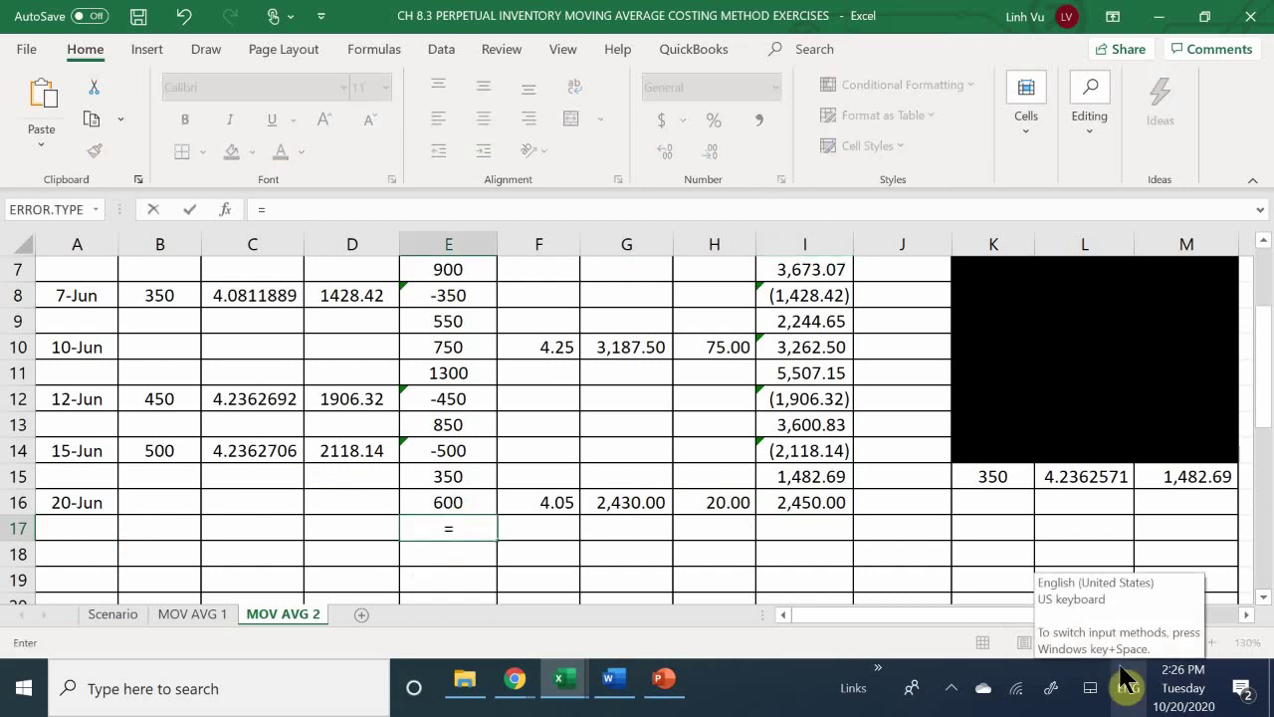
key(Up)
key(Up)
text(+)
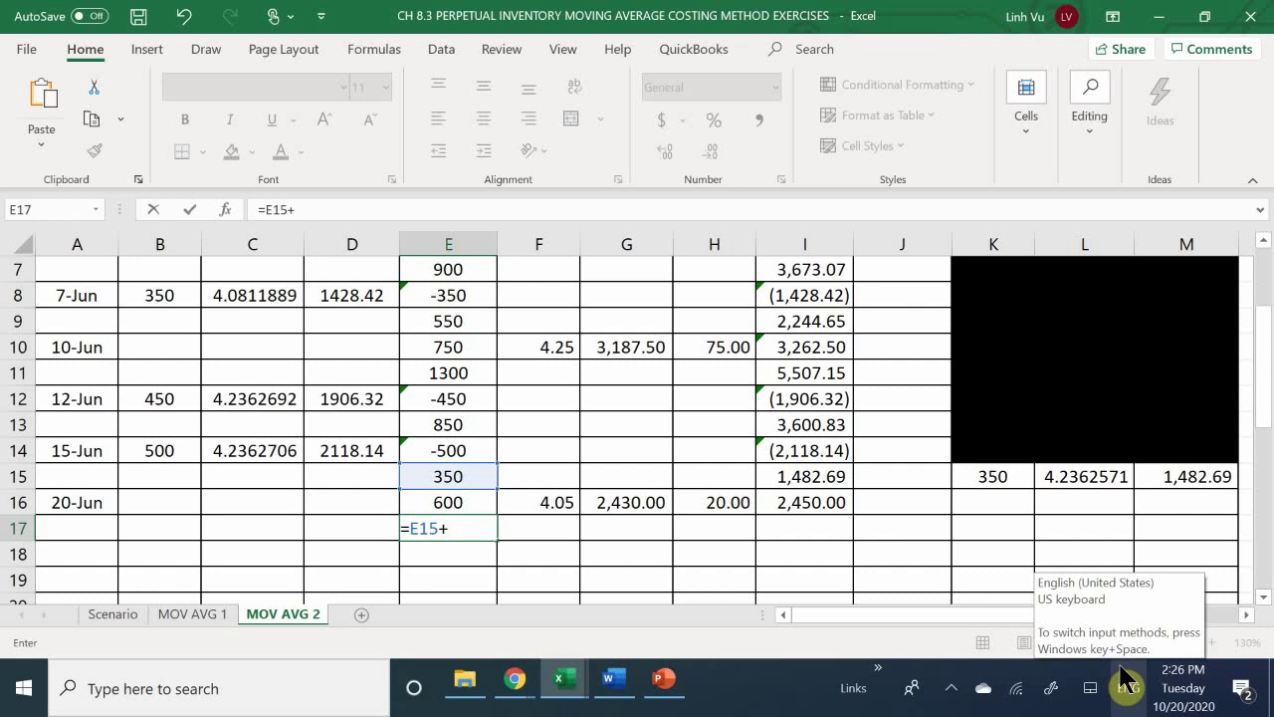
key(Up)
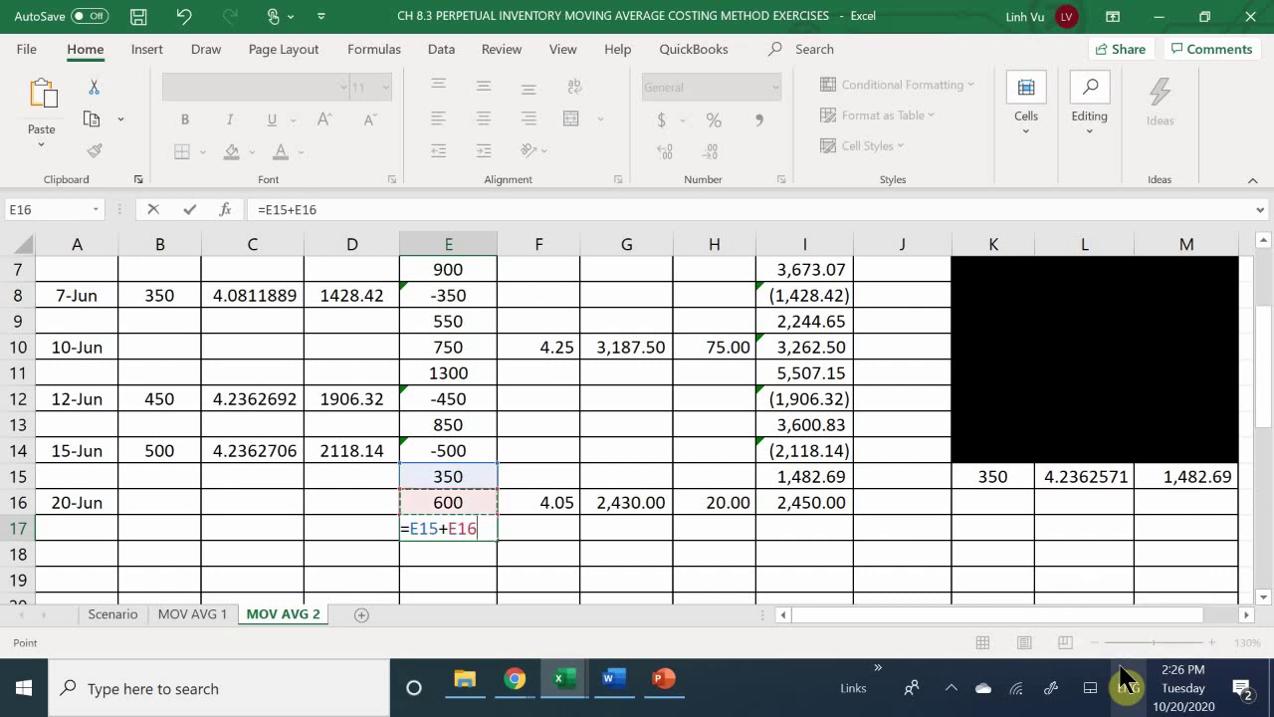
key(Return)
Calculate the running inventory cost after the 20 June purchase in I17 with =I15+I16.
key(Right)
key(Right)
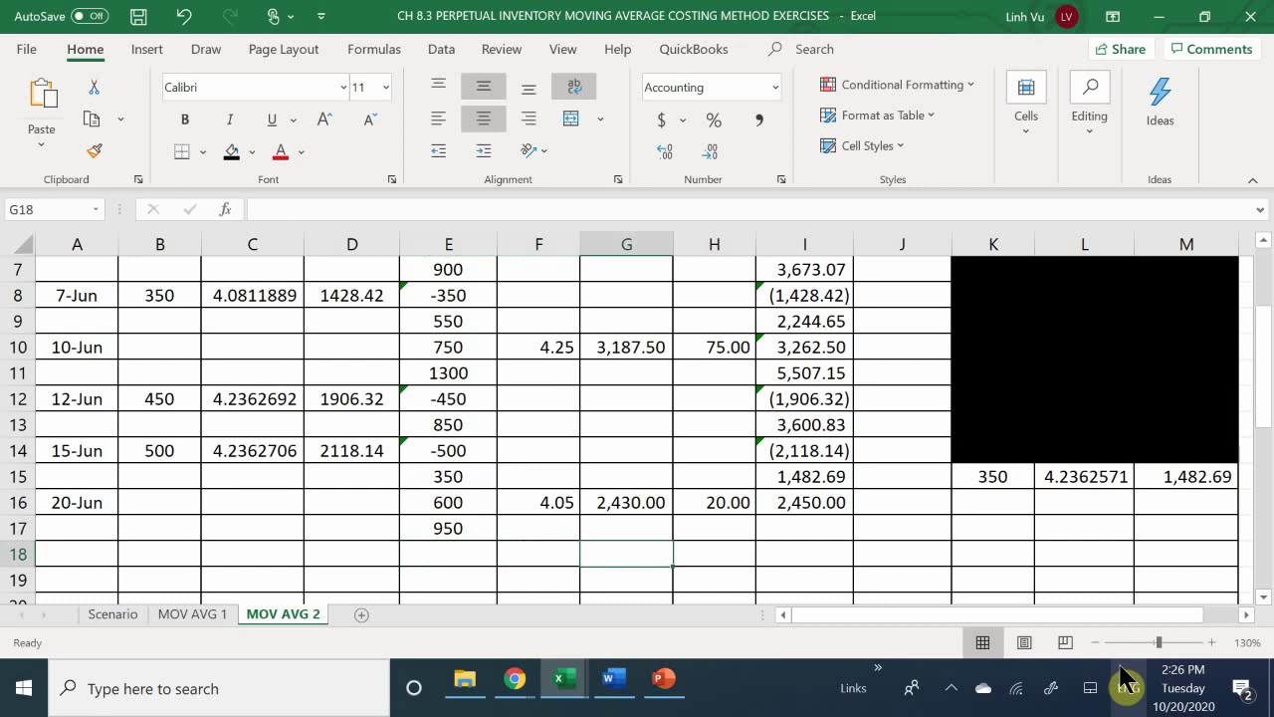
key(Right)
key(Up)
key(Right)
text(=)
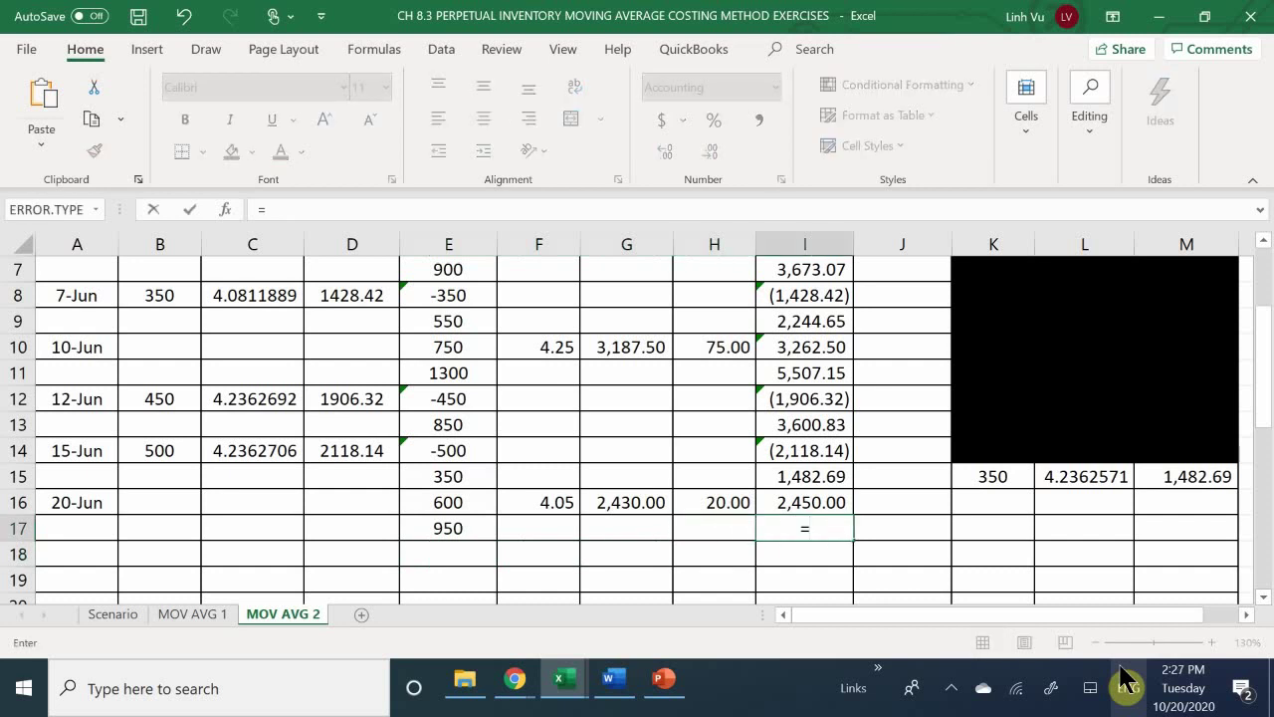
key(Up)
key(Up)
text(+)
key(Up)
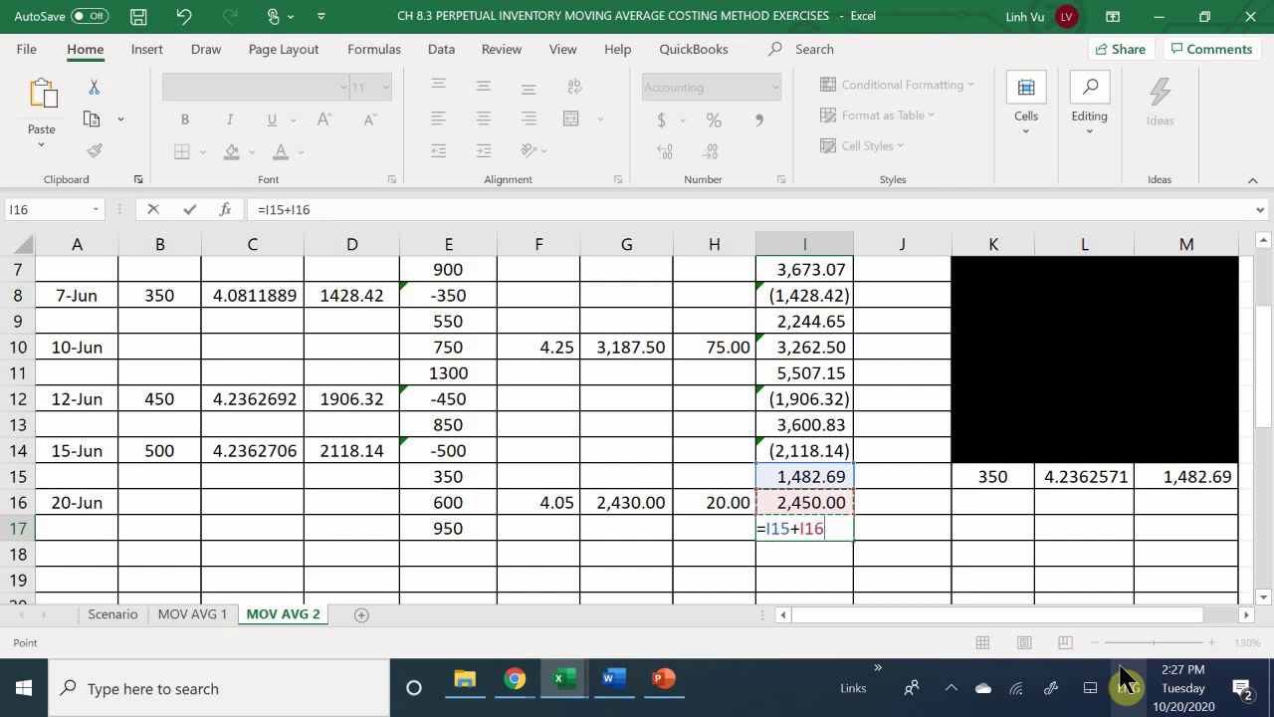
key(Return)
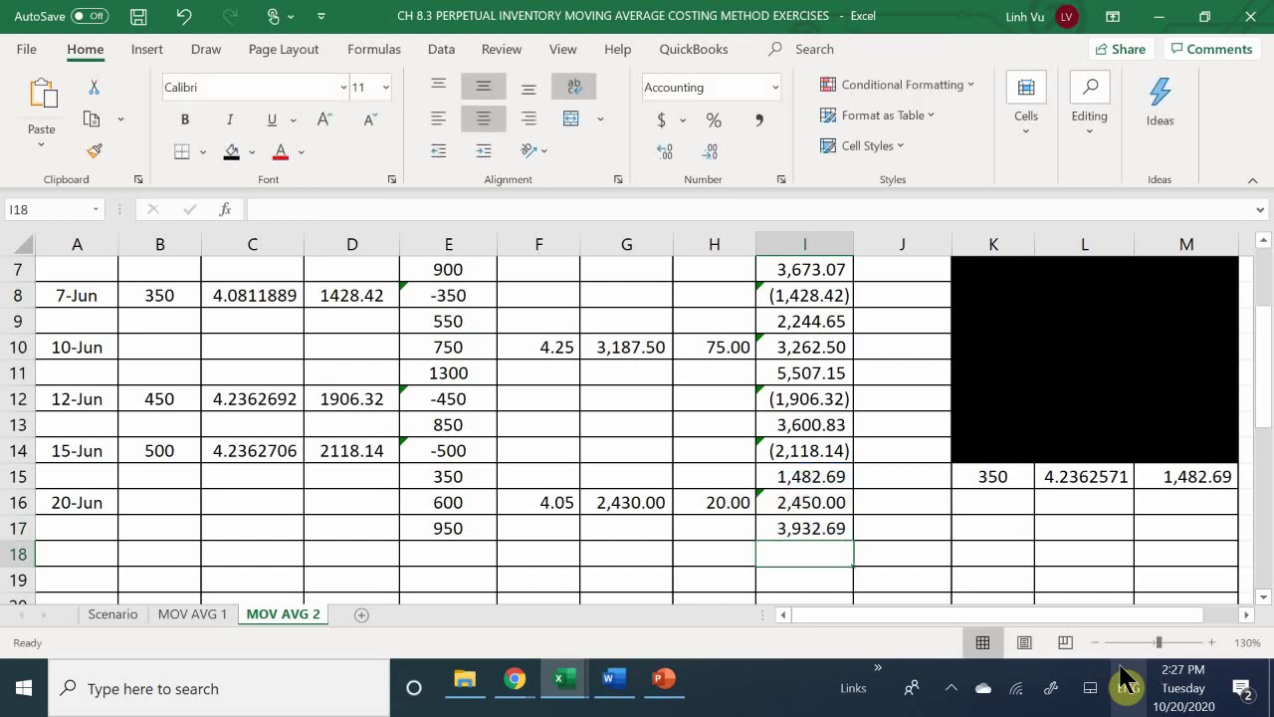
Bring the on-hand units into the balance columns by setting K17 to =E17.
key(Right)
key(Right)
key(Up)
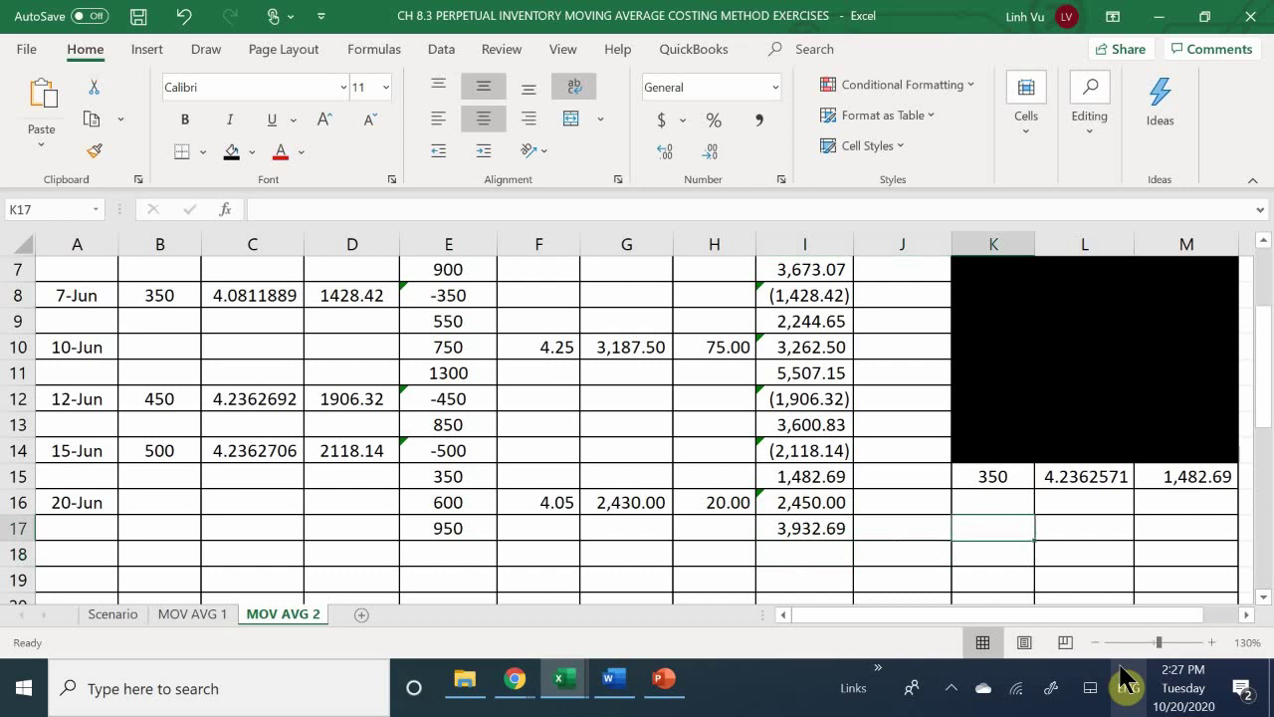
text(=)
key(Left)
key(Left)
key(Left)
key(Left)
key(Left)
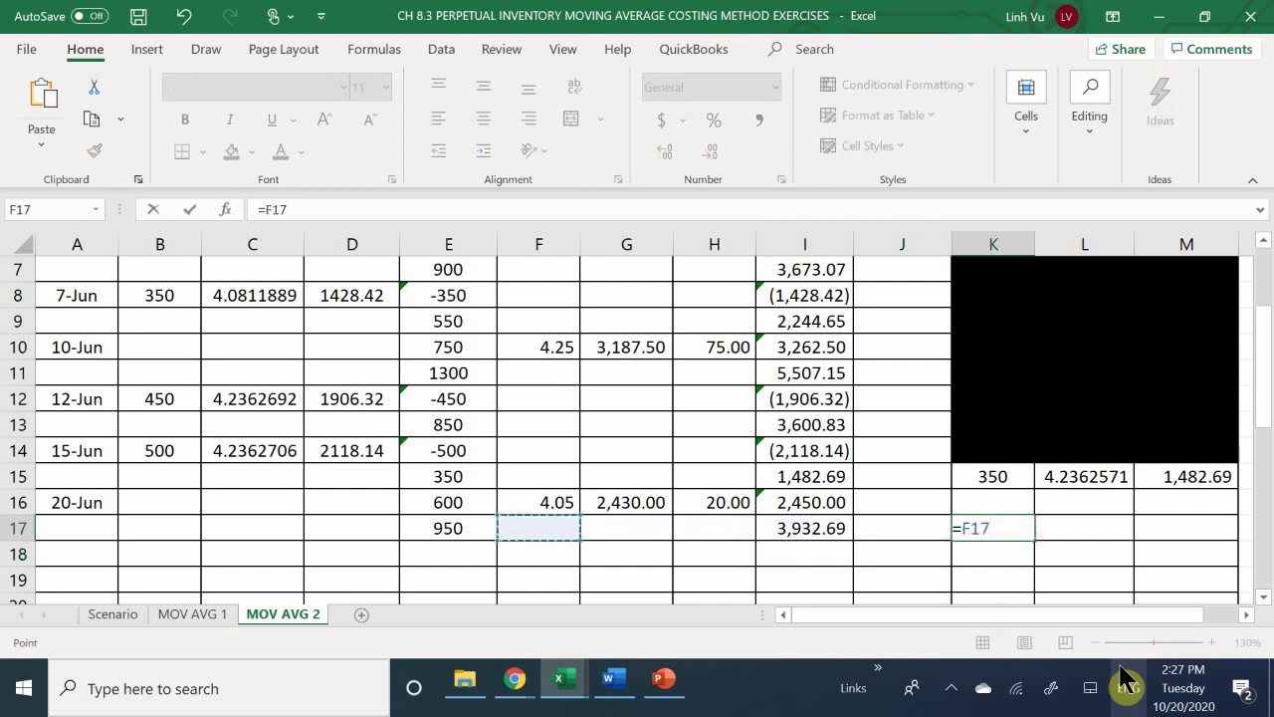
key(Left)
key(Return)
Bring the running inventory cost into the balance columns by setting M17 to =I17.
key(Right)
key(Right)
key(Up)
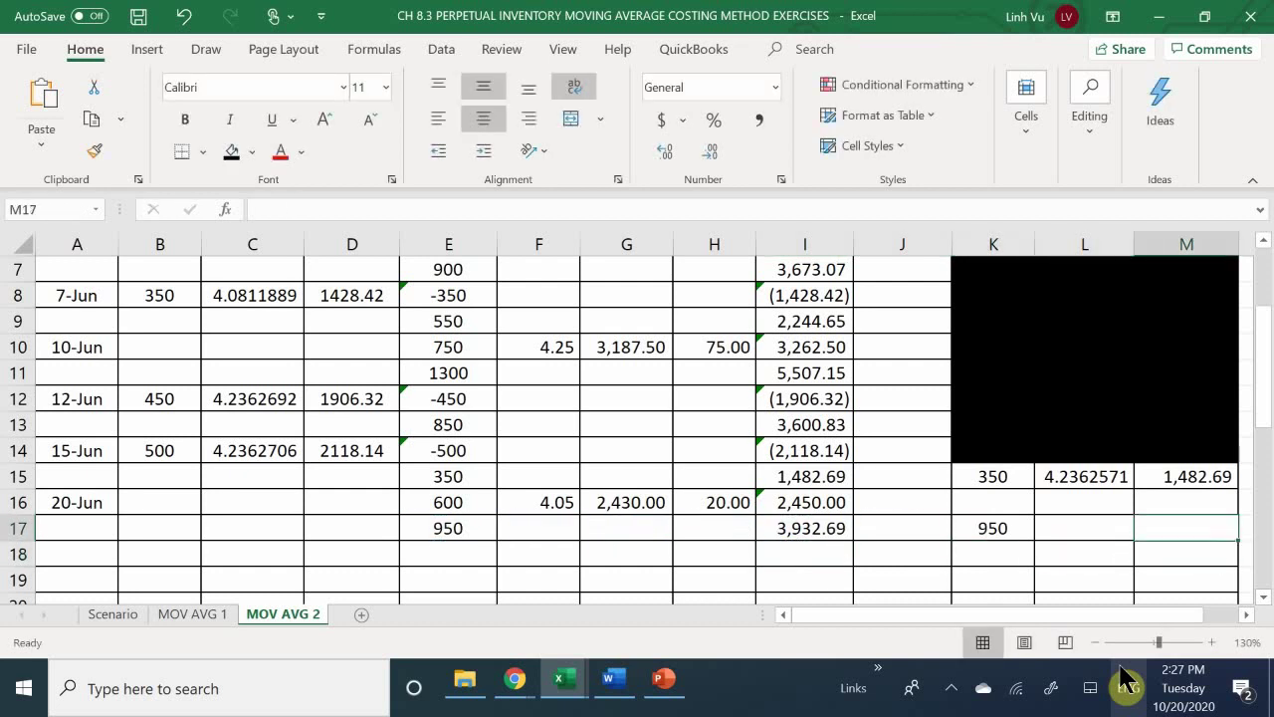
text(=)
key(Left)
key(Left)
key(Left)
key(Left)
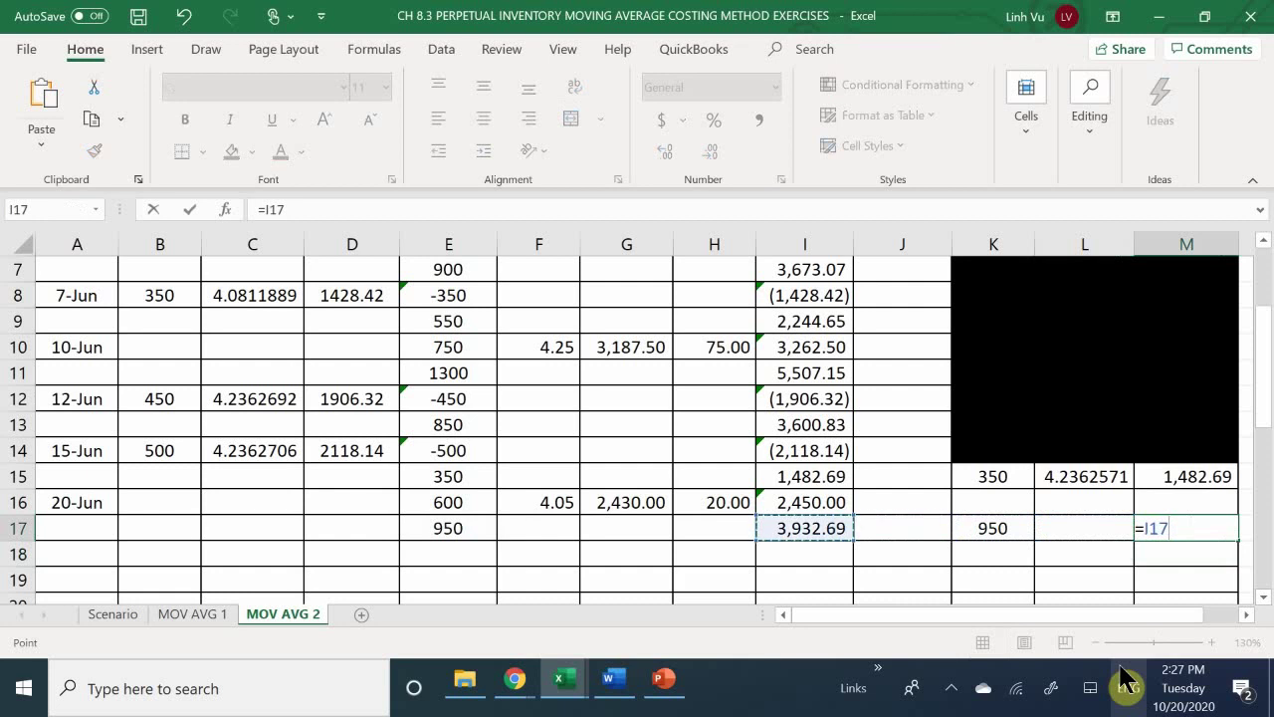
key(Return)
Calculate the new moving average unit cost in L17 with =M17/K17.
key(Left)
key(Up)
text(=)
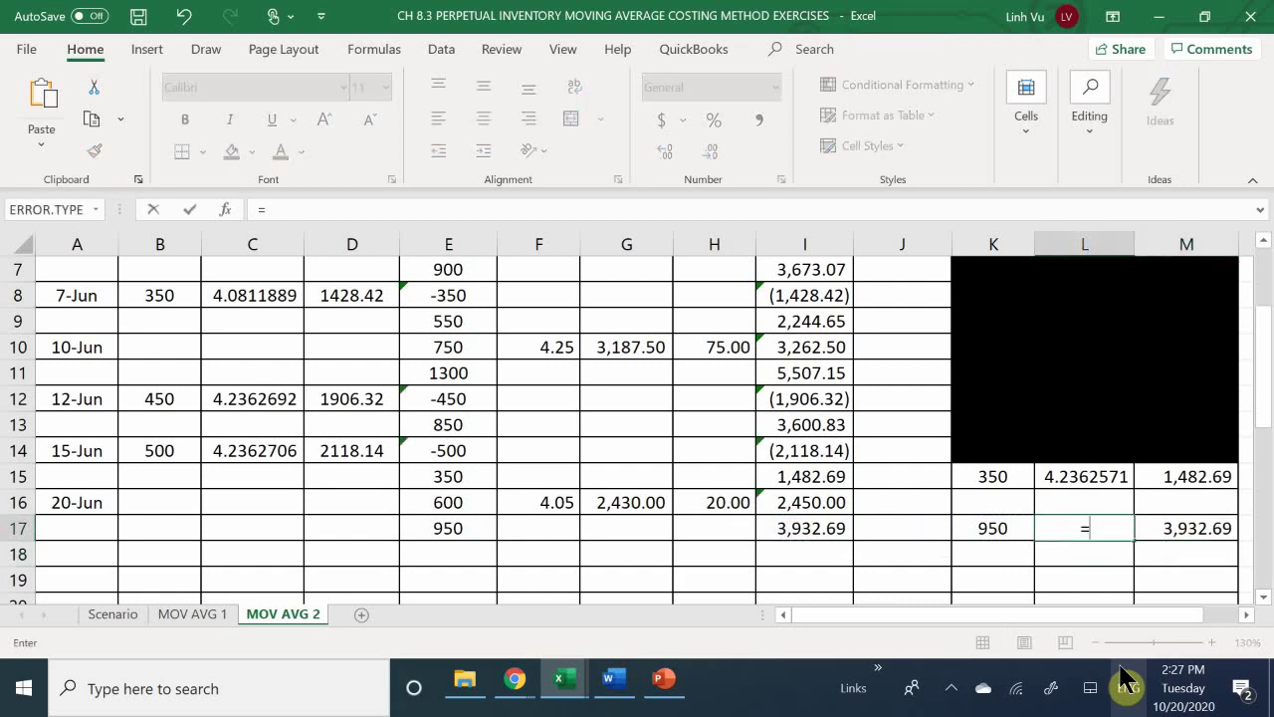
key(Right)
text(/)
key(Left)
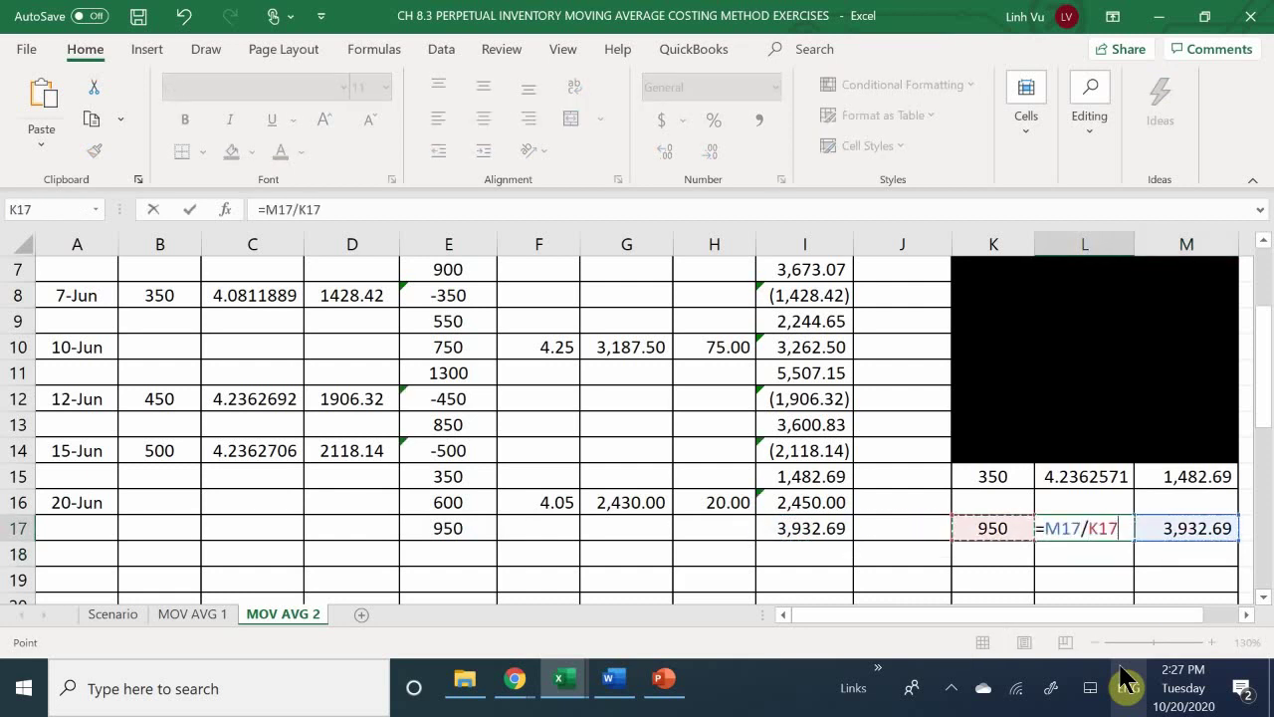
key(Return)
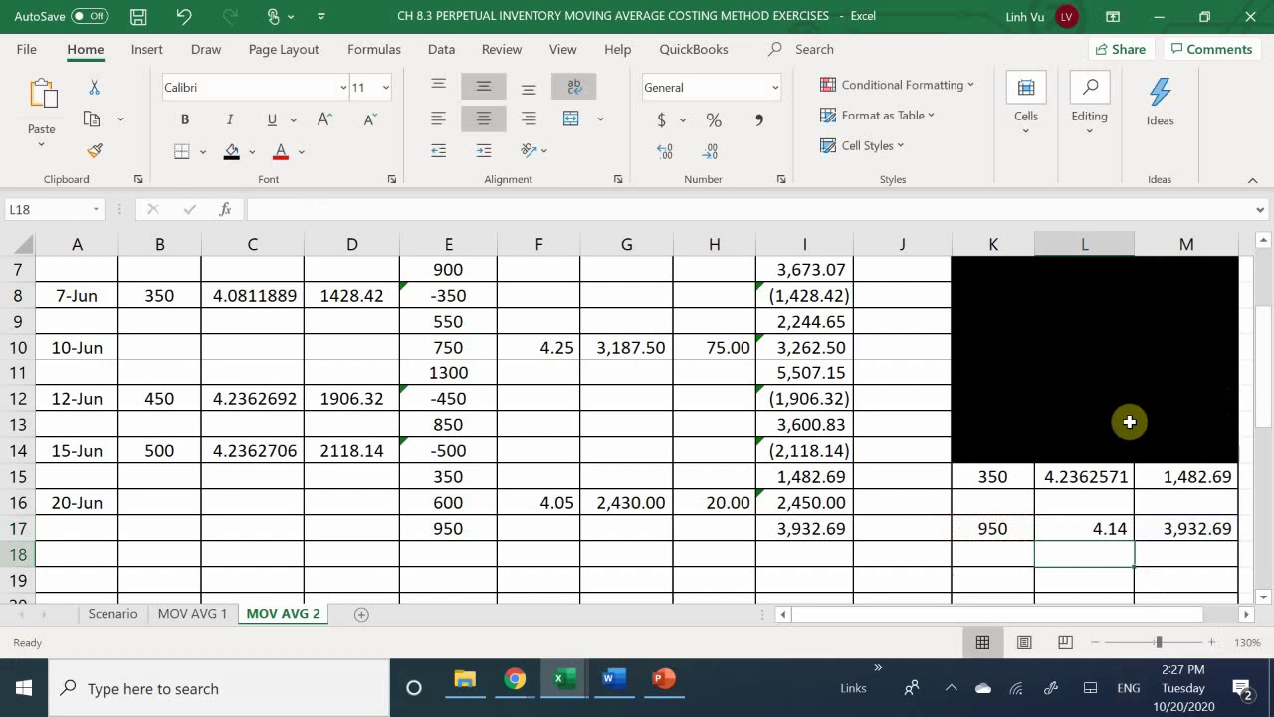
Show the average unit cost in L17 with seven decimal places.
click(1085, 525)
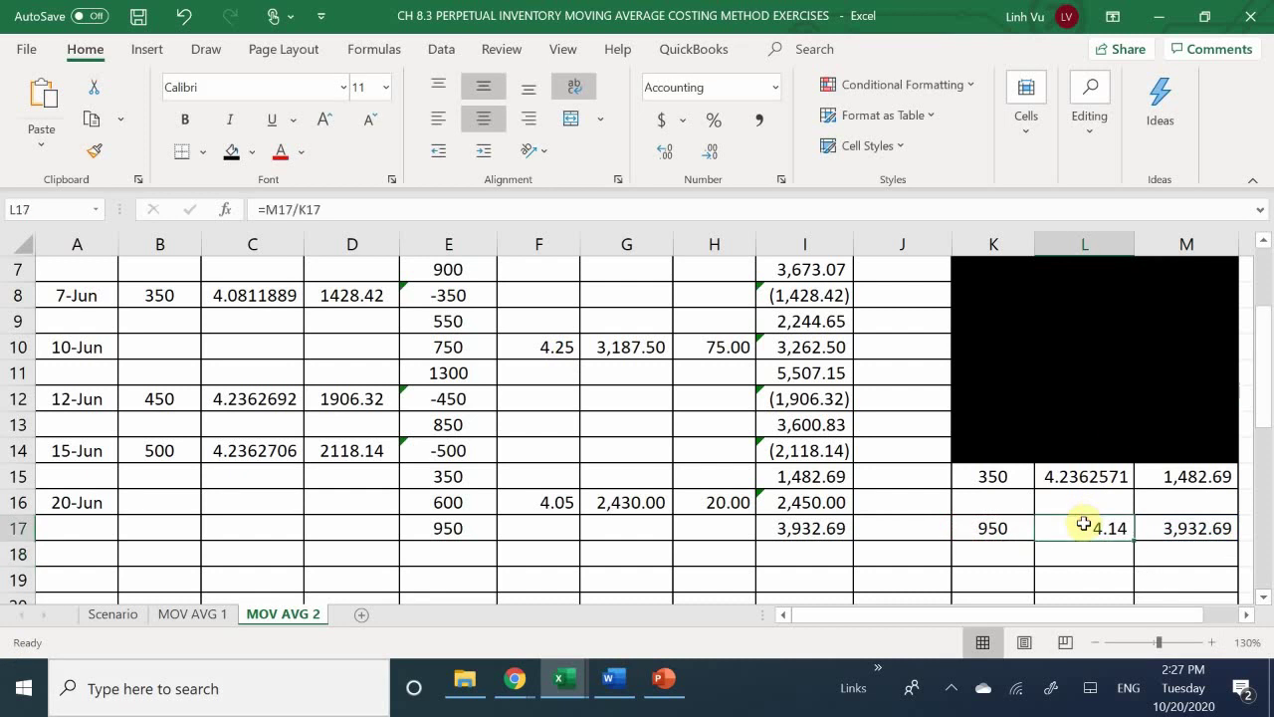
click(654, 154)
click(654, 154)
click(654, 154)
click(654, 154)
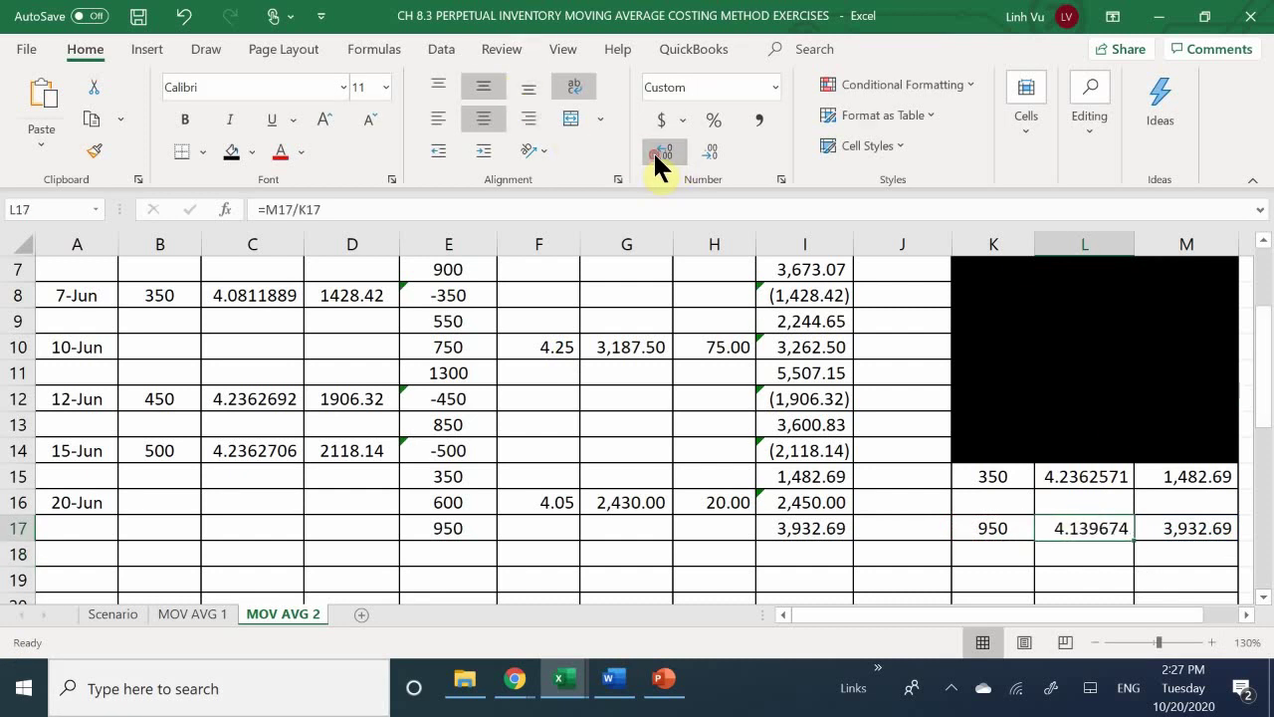
click(654, 154)
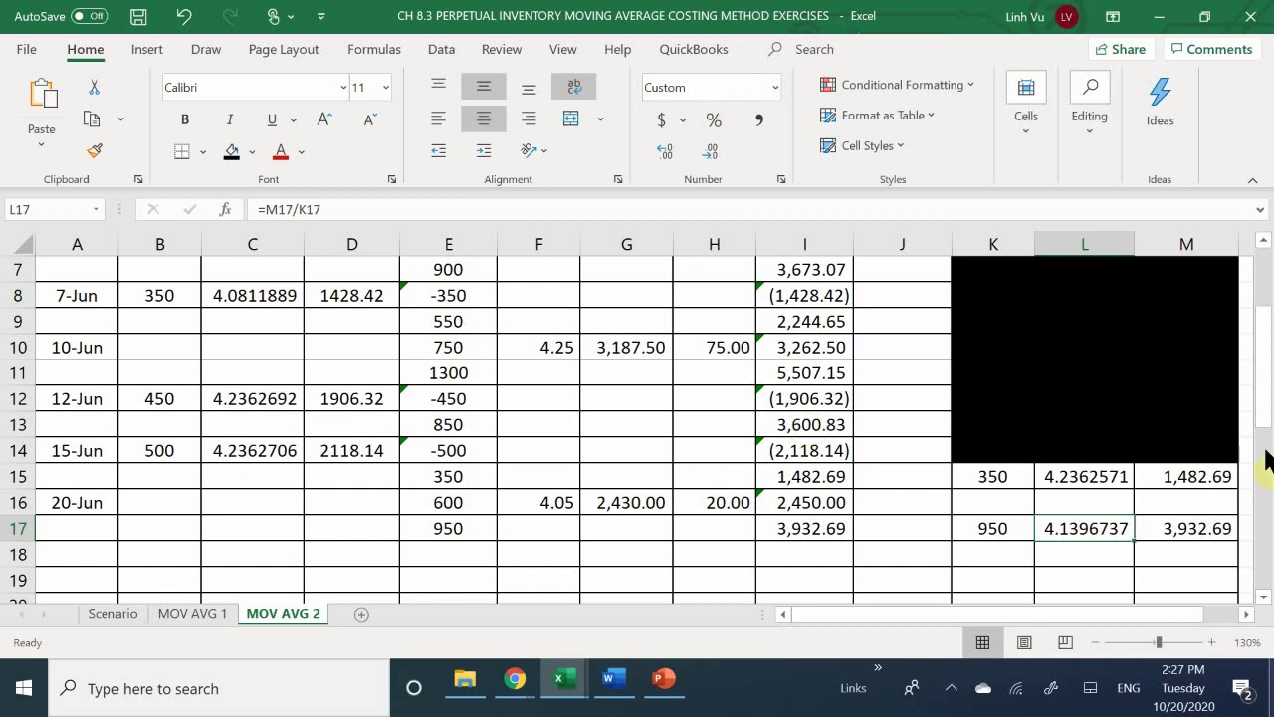
Black out the superseded balance cells K15:M16 with the black fill.
drag(1011, 483, 1201, 509)
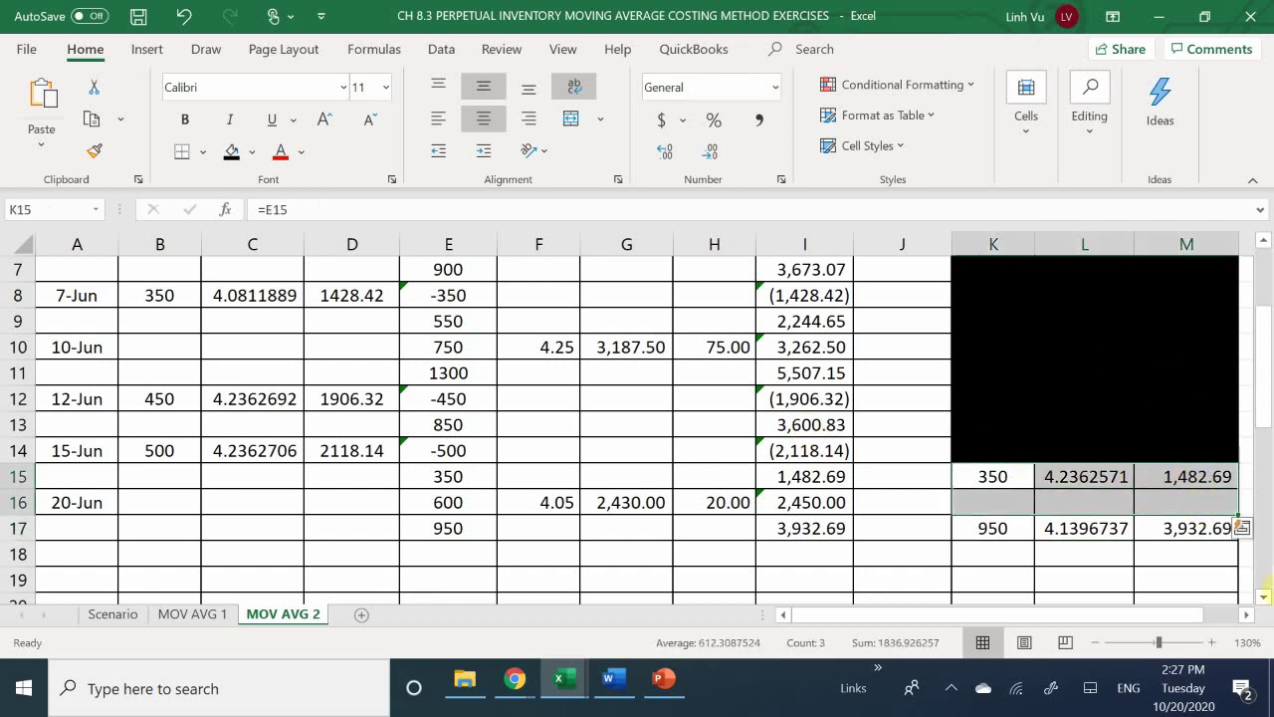
click(235, 154)
scroll(653, 432, down, 2)
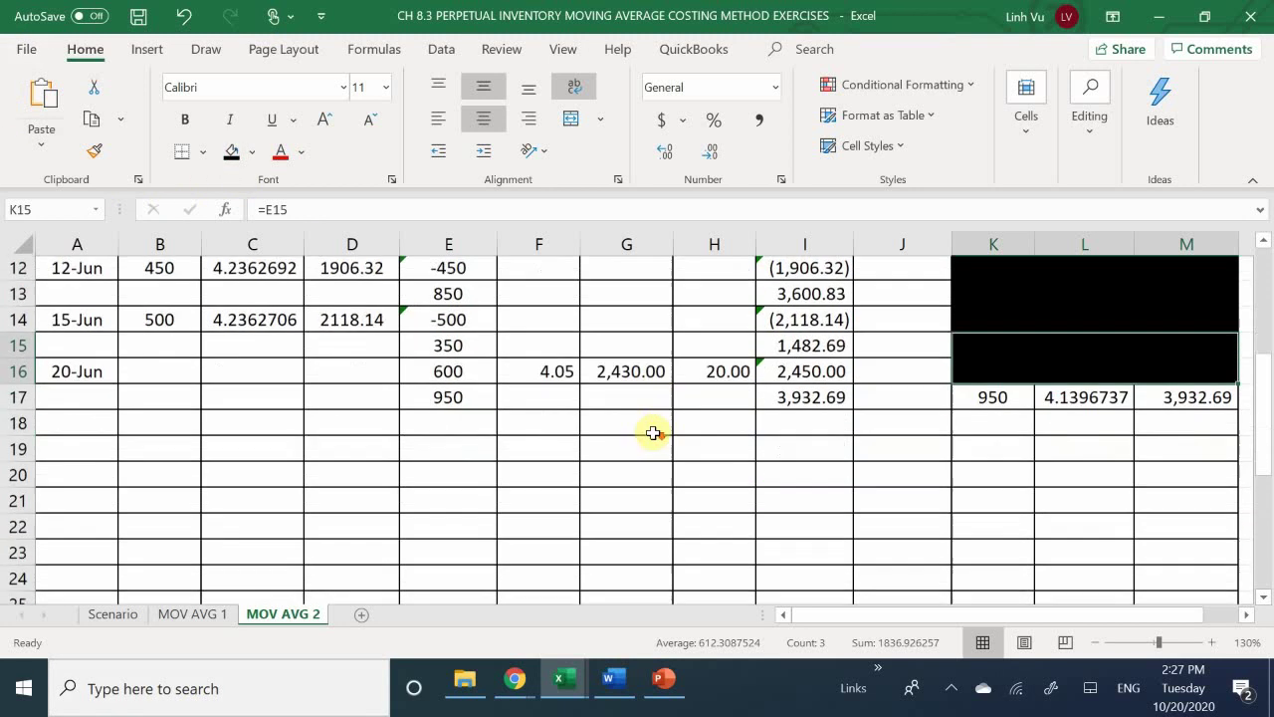
Check the 22 June sale on the Scenario sheet and date its row in A18 of MOV AVG 2 as 6/22.
click(293, 403)
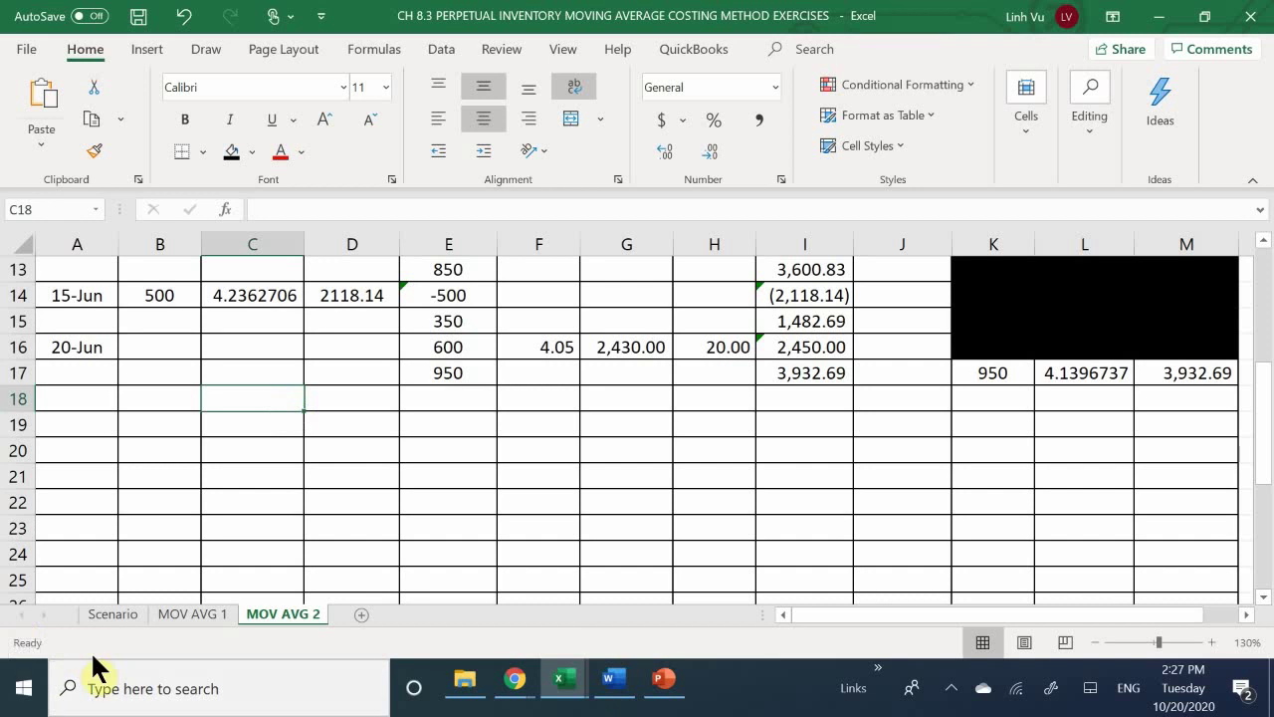
click(115, 611)
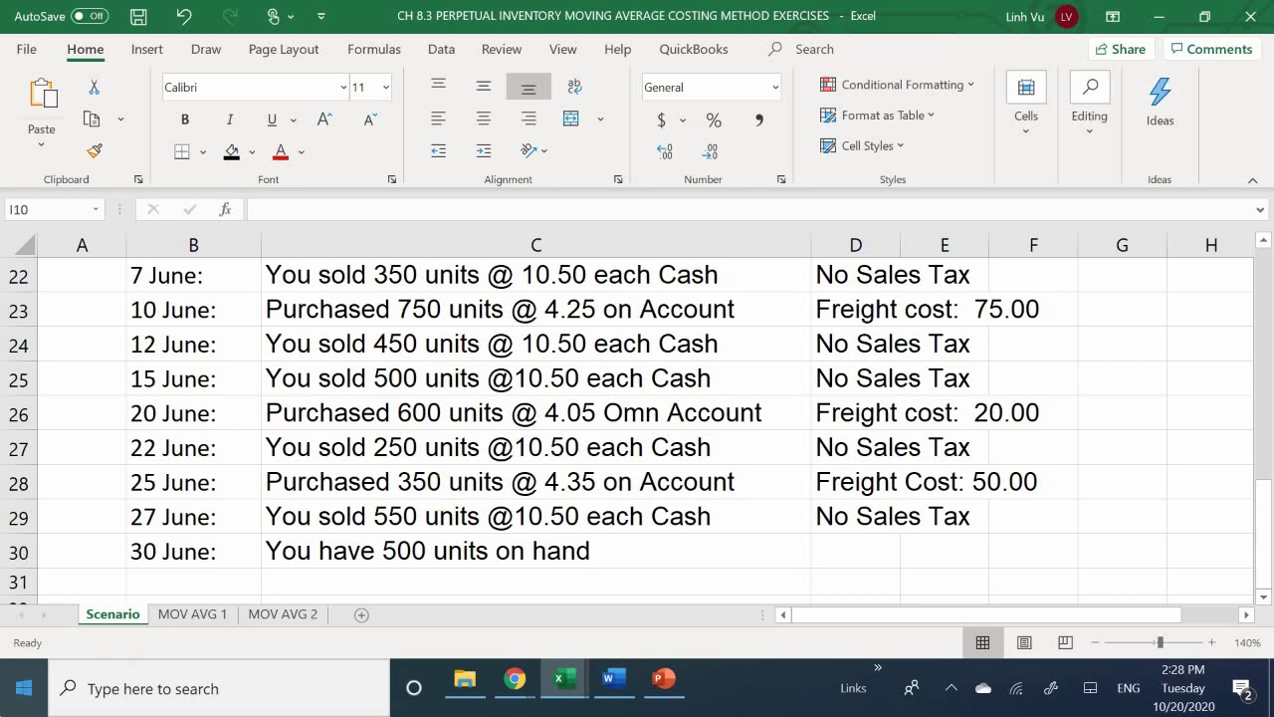
click(282, 614)
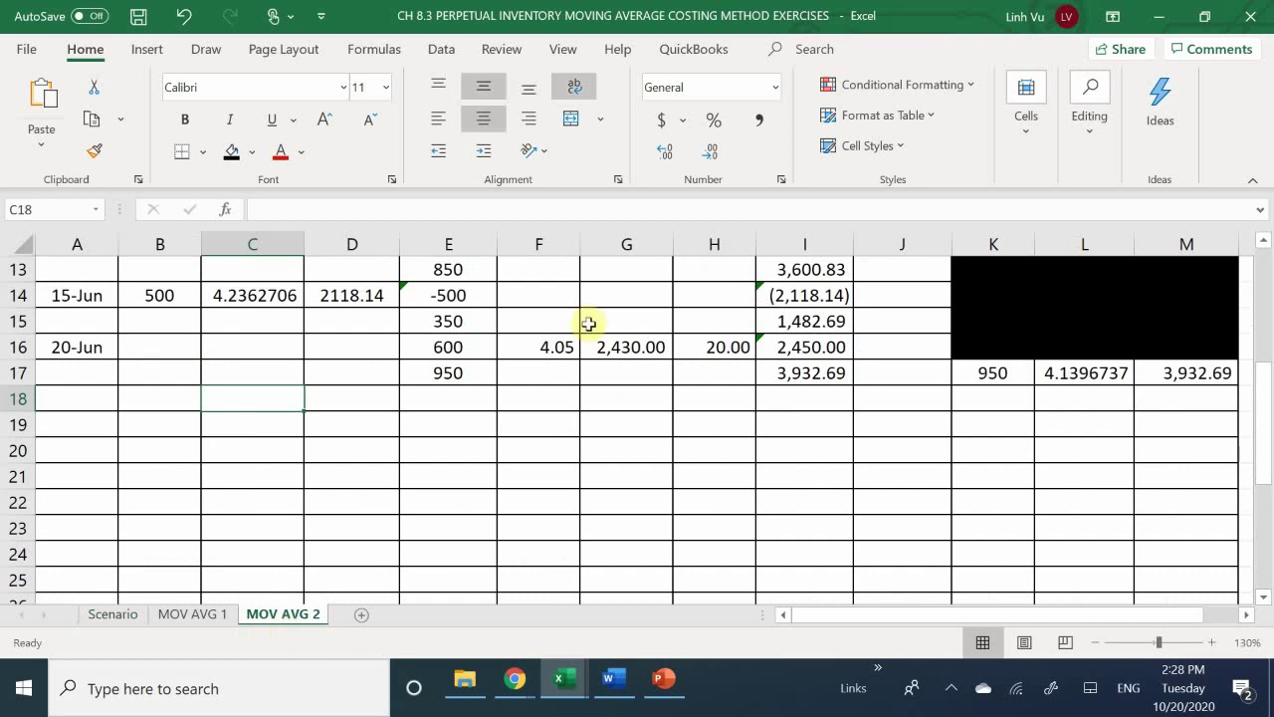
scroll(442, 492, up, 1)
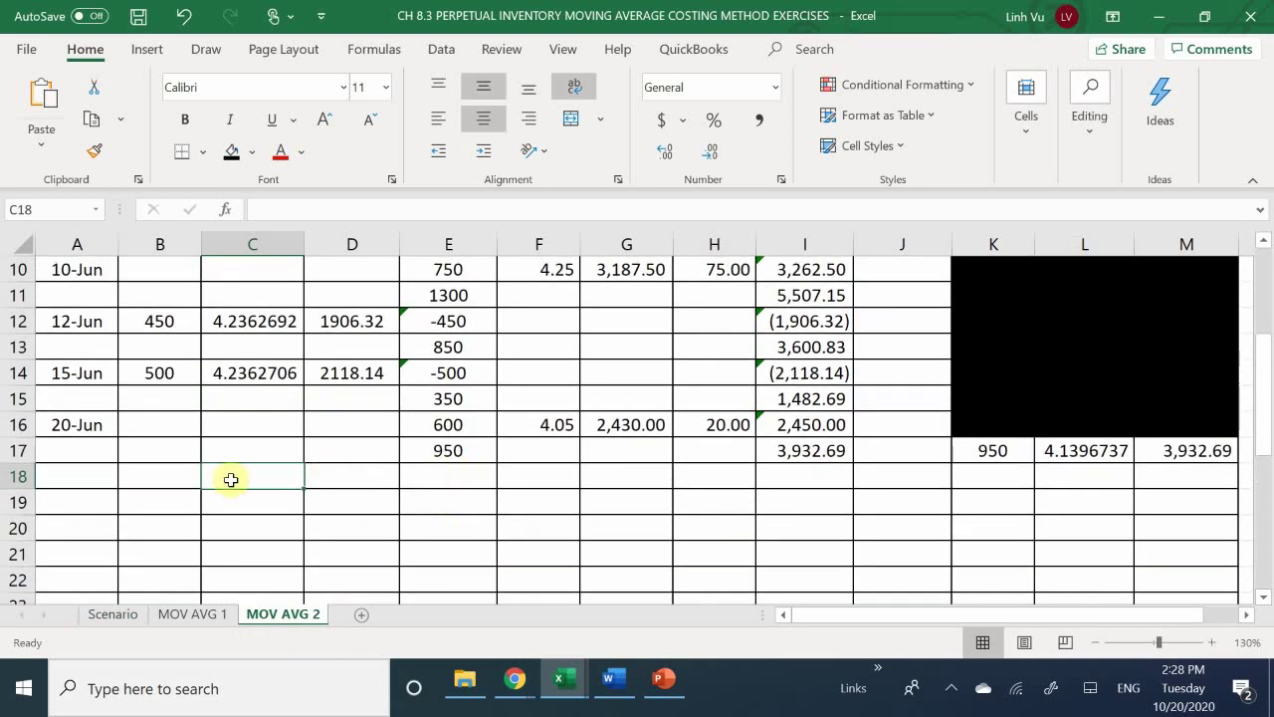
click(55, 473)
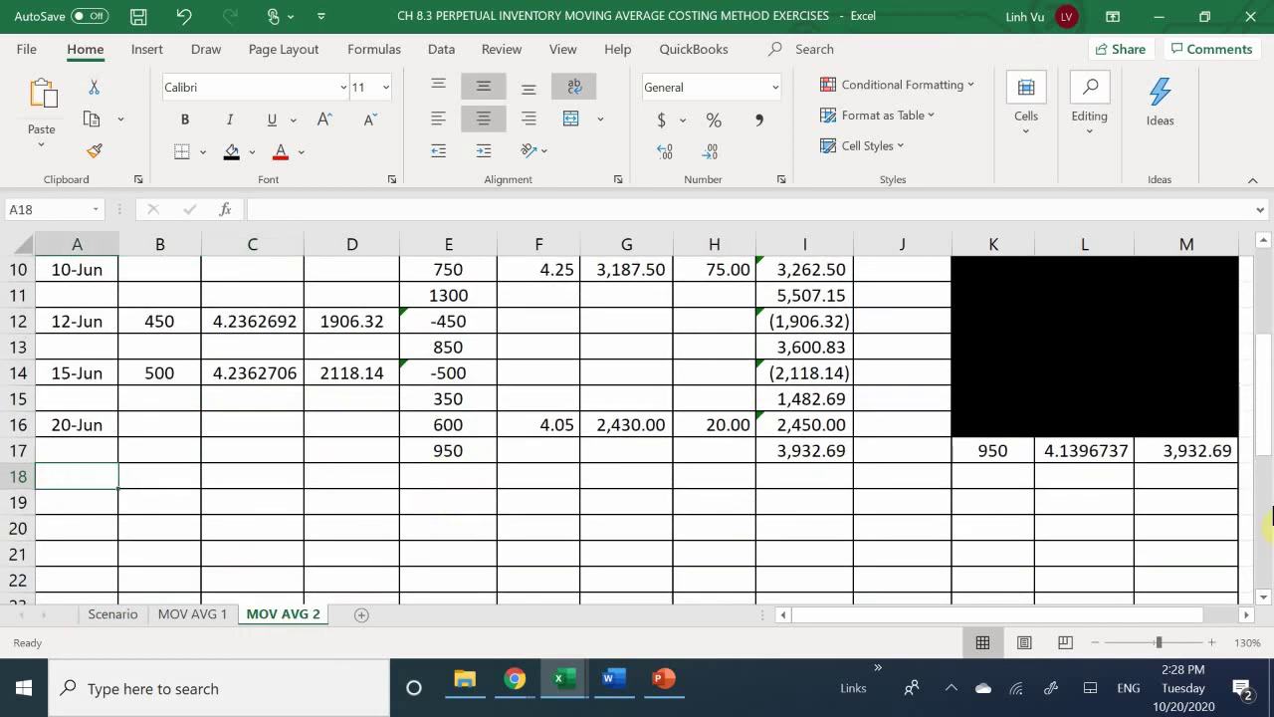
text(6/22)
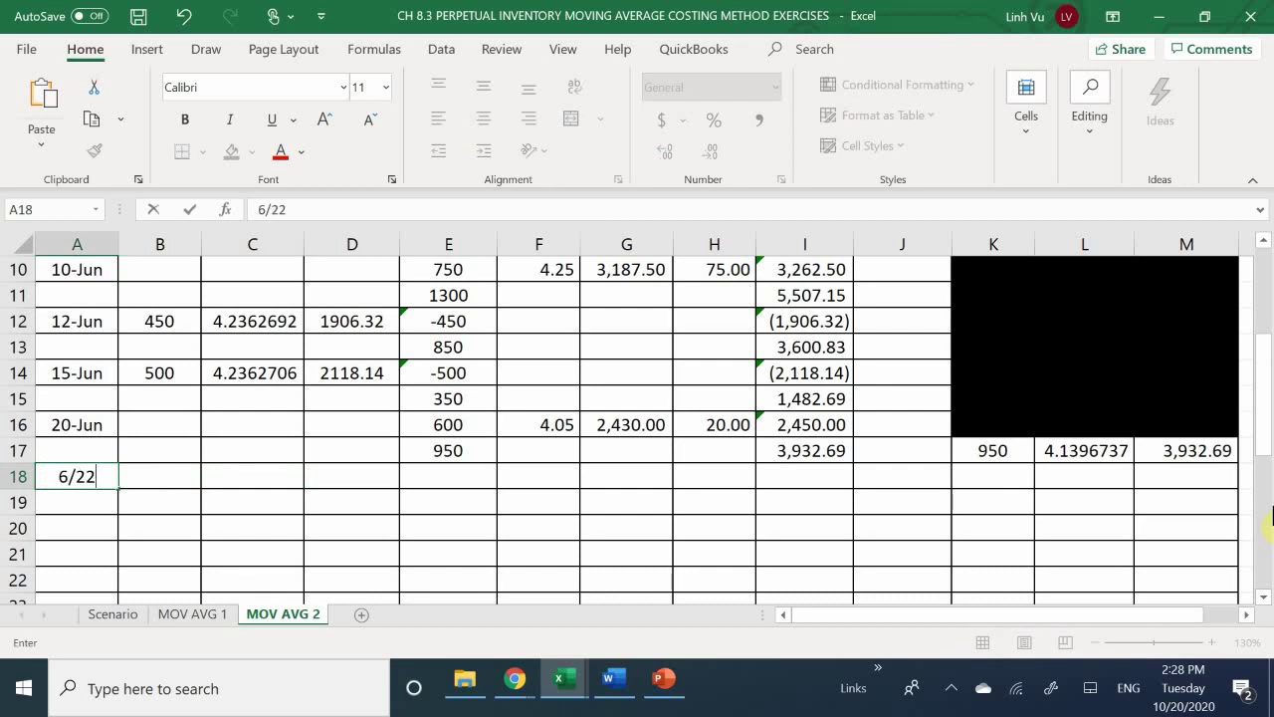
key(Return)
Enter the 22 June sale's 250 units in B18 and link its unit cost in C18 to the average cost in L17.
key(Up)
key(Right)
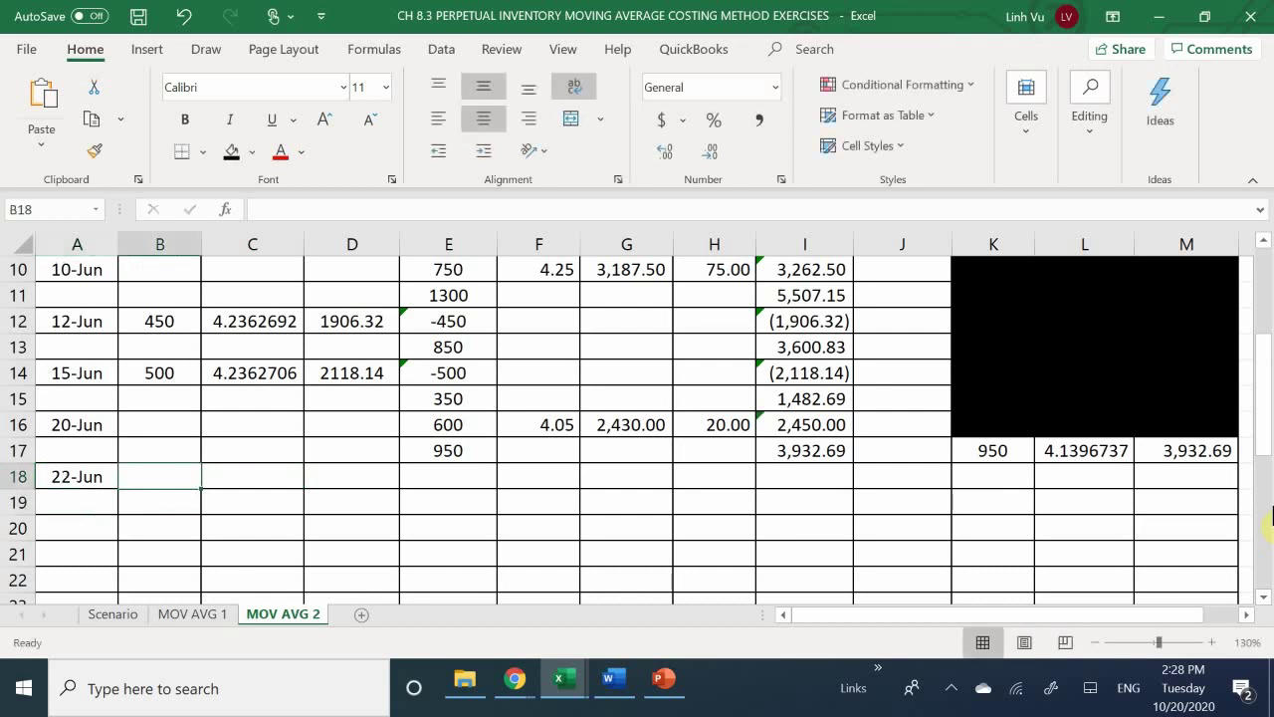
text(250)
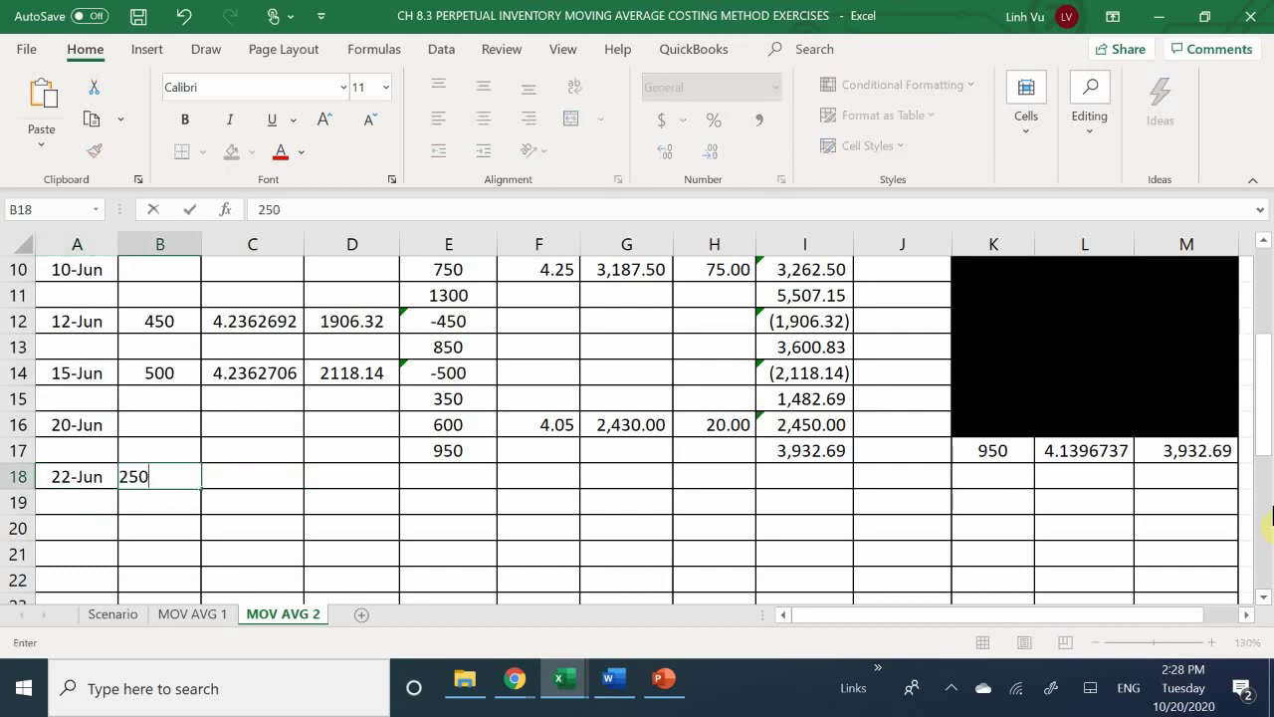
key(Tab)
text(=)
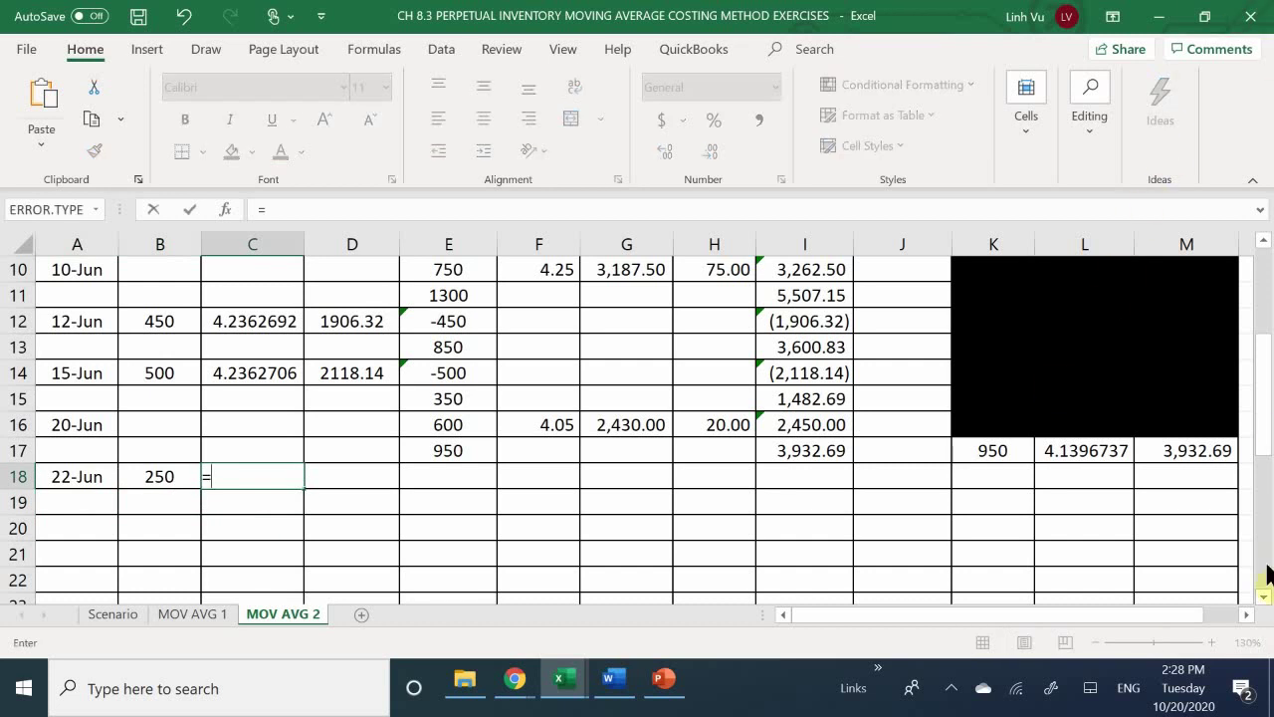
click(1082, 449)
key(Return)
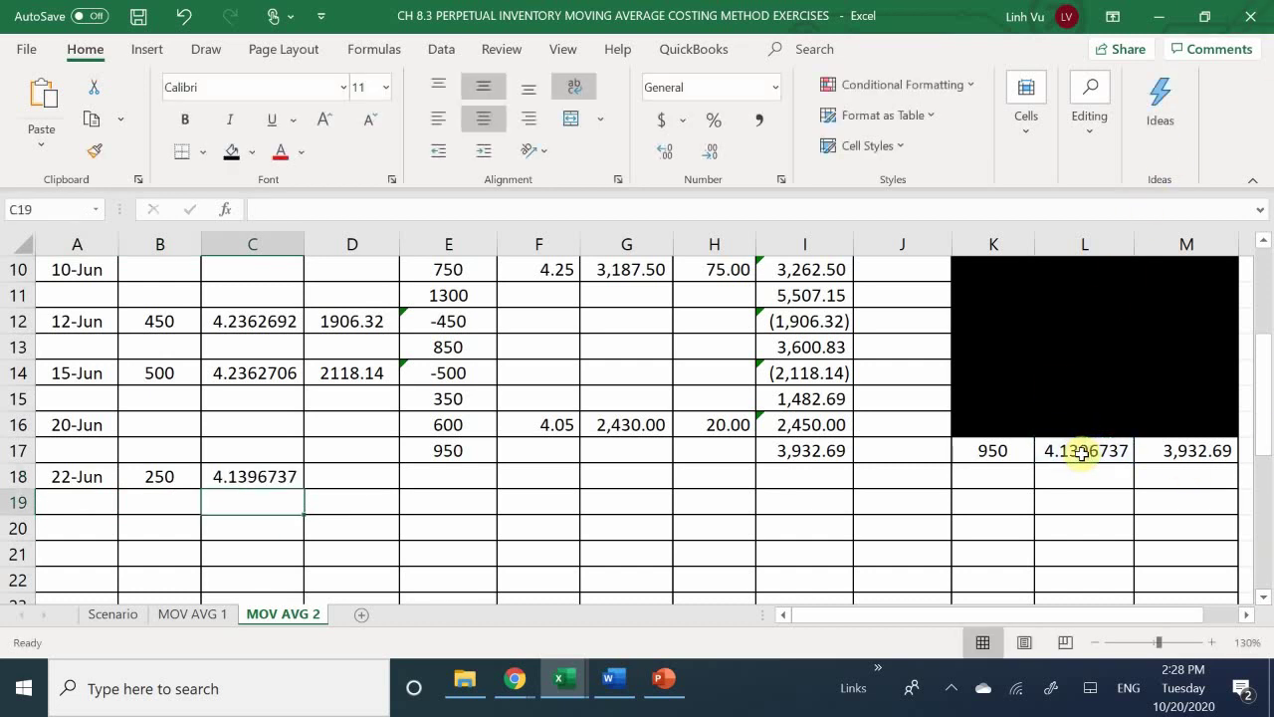
Compute the 22 June sale's cost in D18 as C18 times B18, rounded to two decimals with ROUND.
key(Right)
key(Up)
text(=)
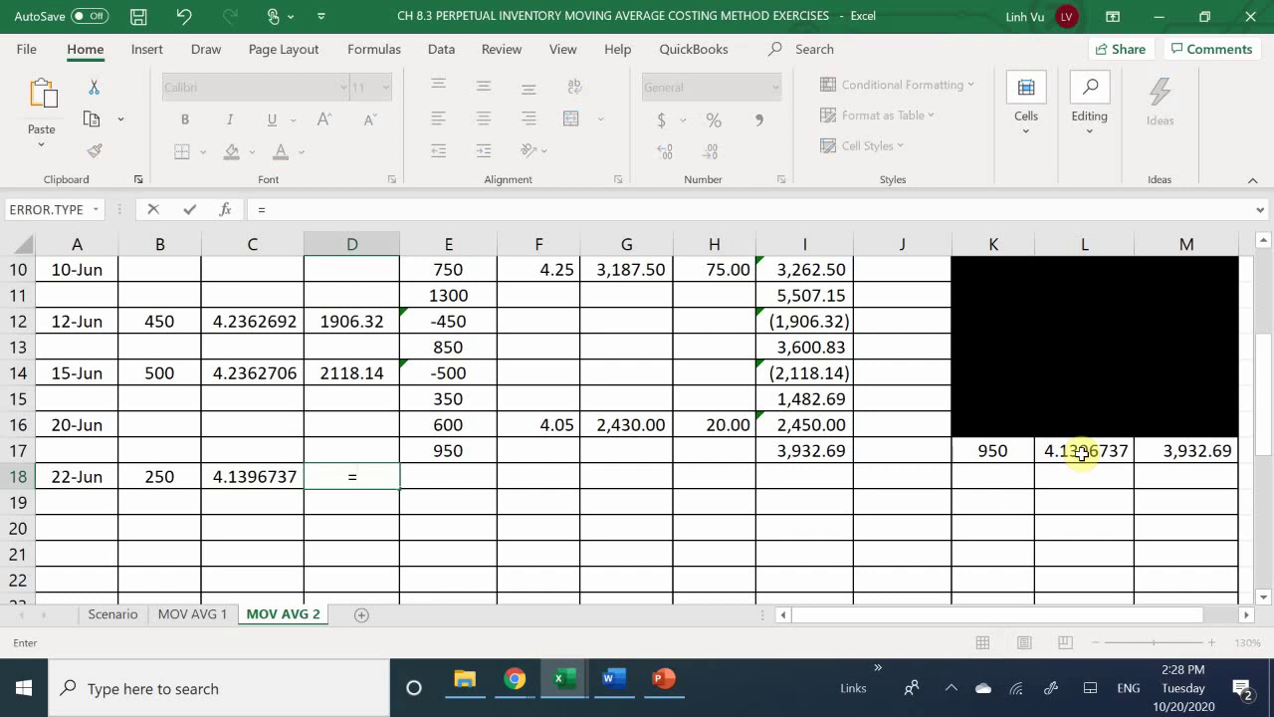
text(ROUND()
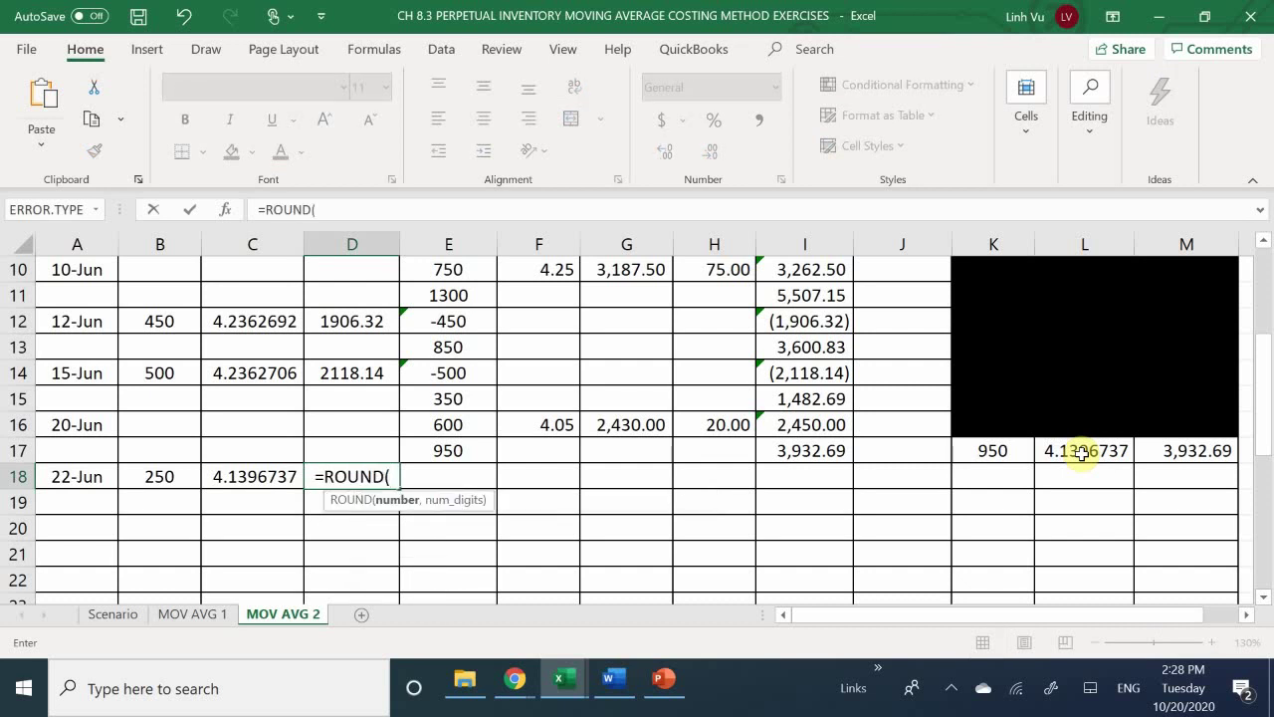
key(Left)
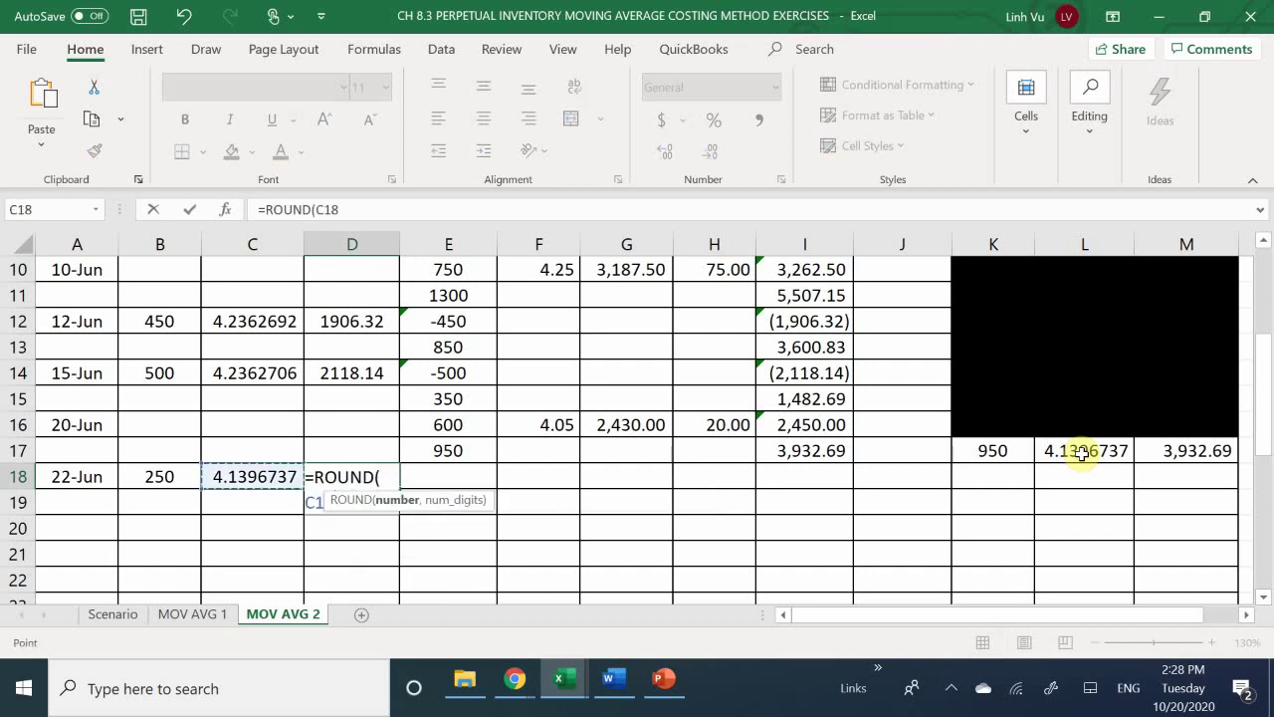
text(*)
key(Left)
key(Left)
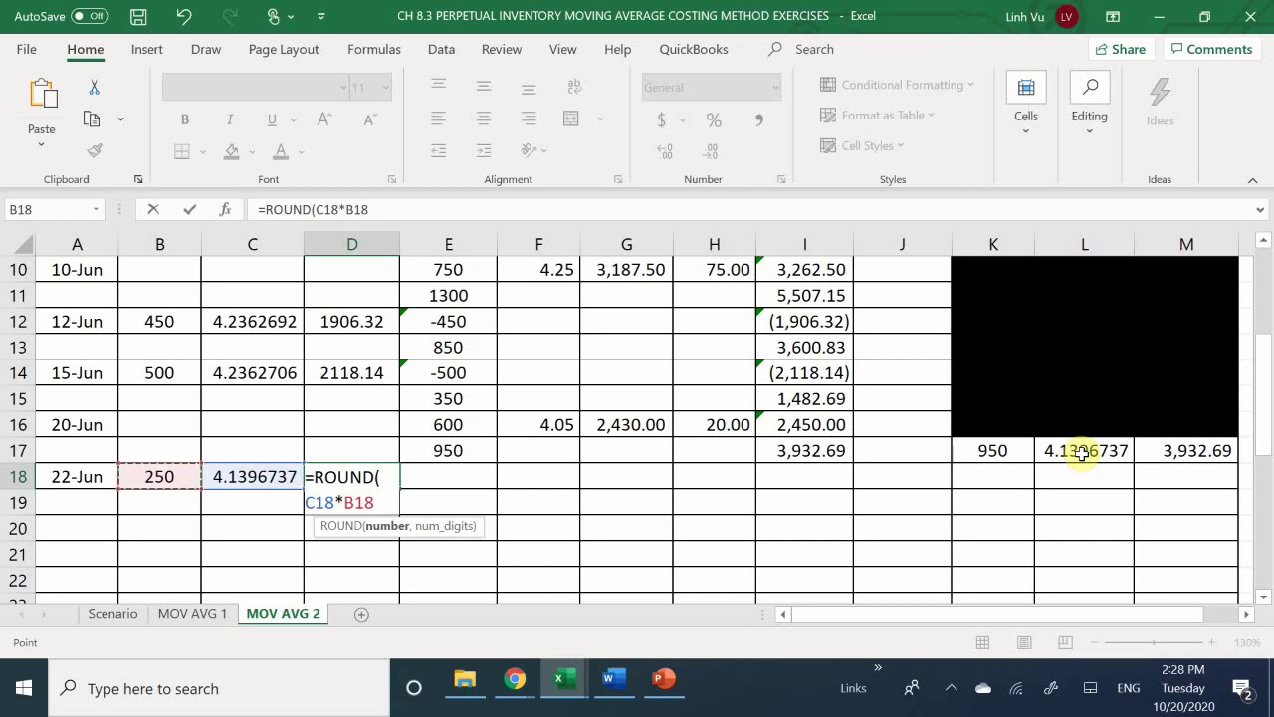
text(,)
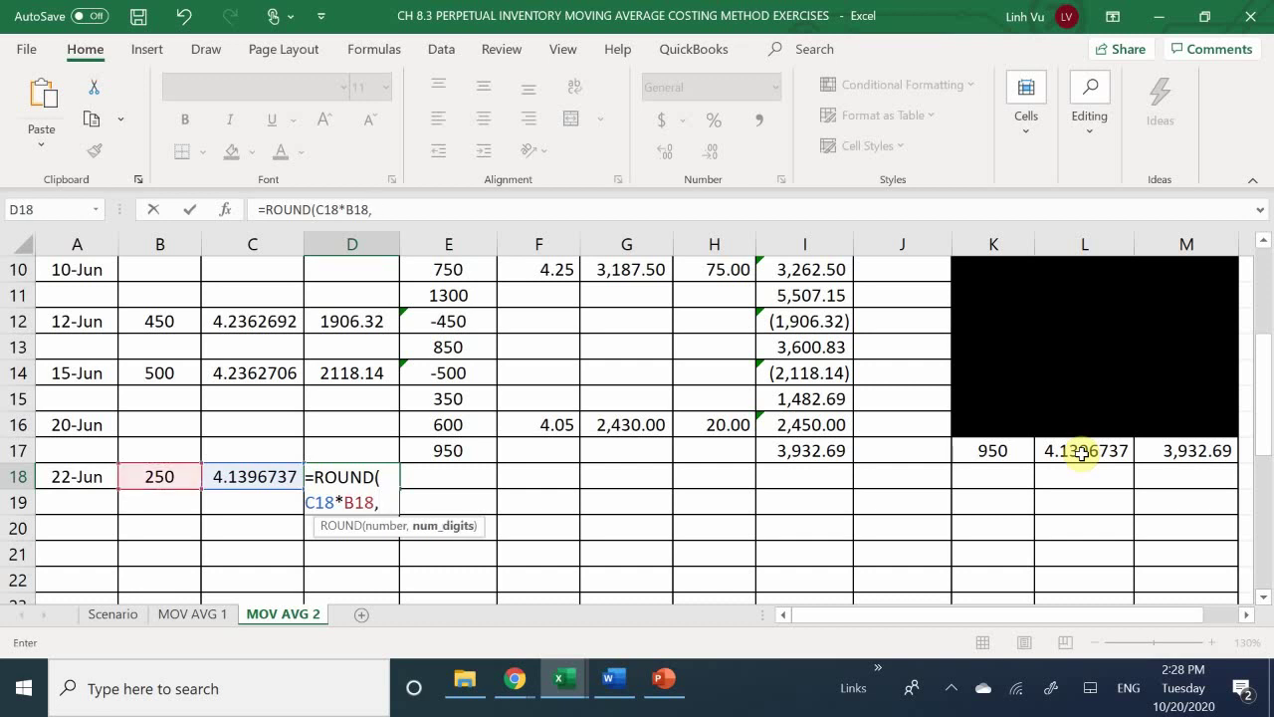
text(2)
key(Return)
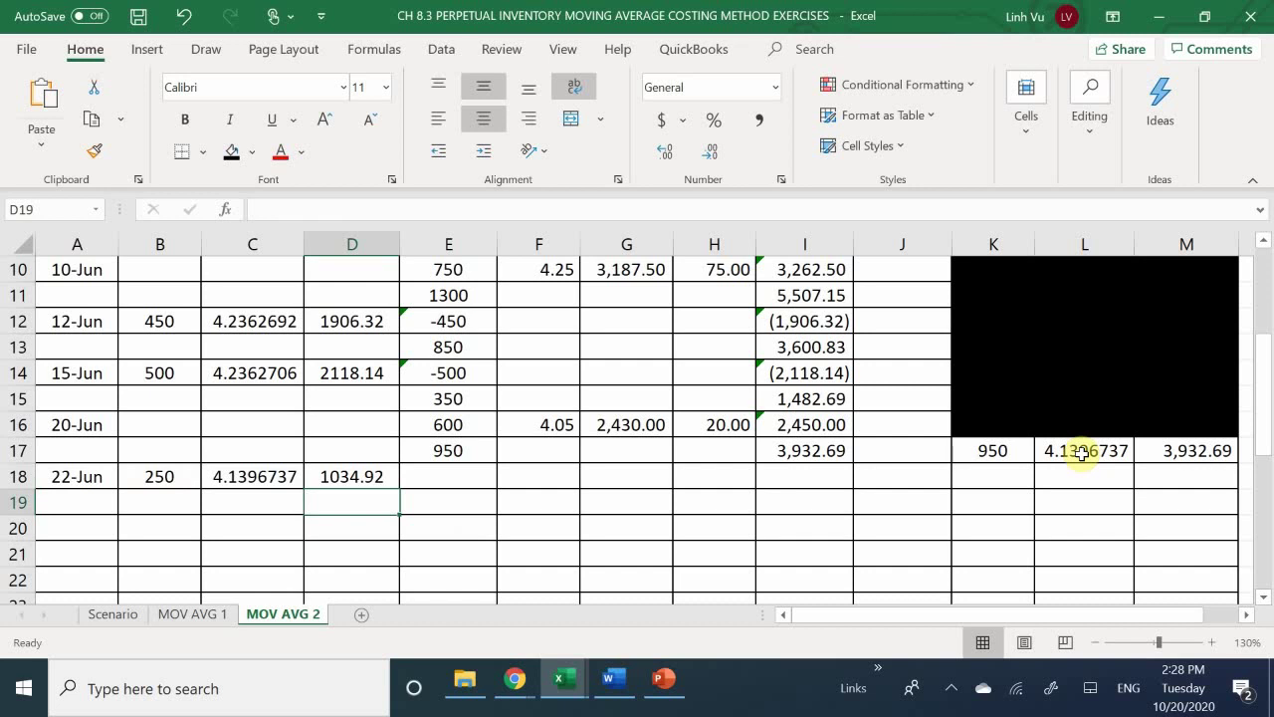
Enter the 22 June units sold in E18 as the negative of B18.
key(Right)
key(Up)
text(-)
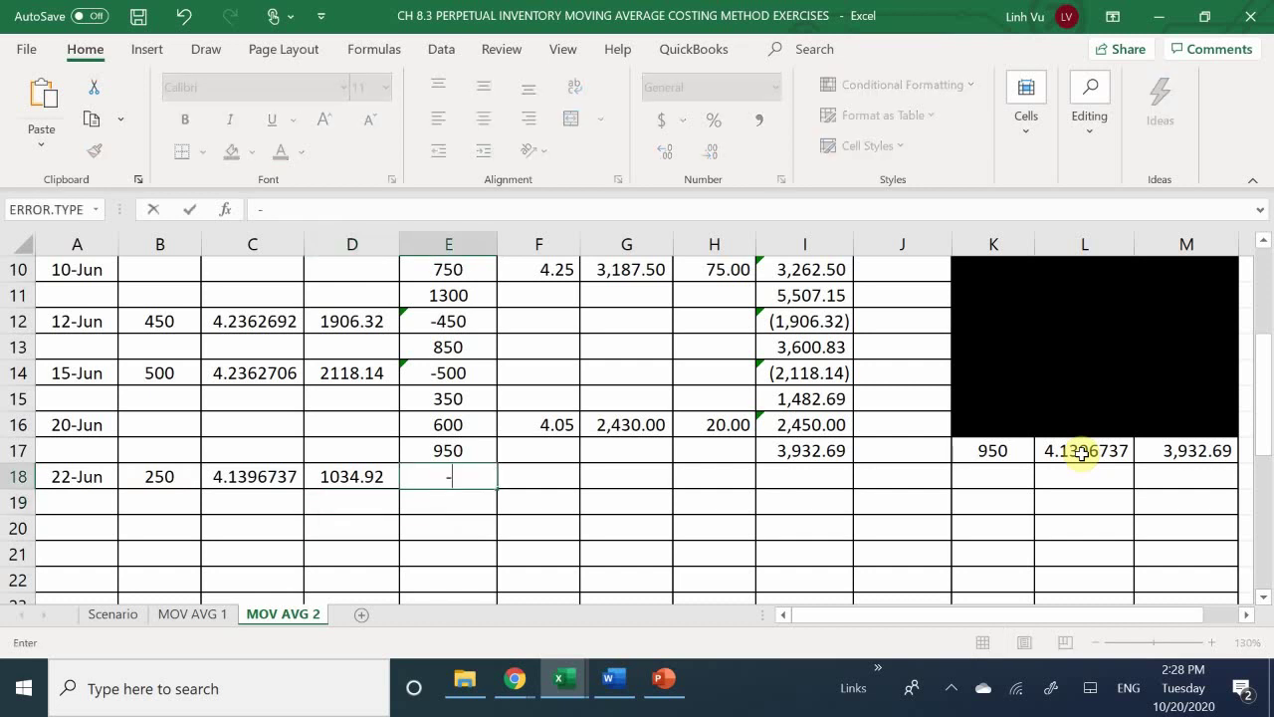
key(Left)
key(Left)
key(Left)
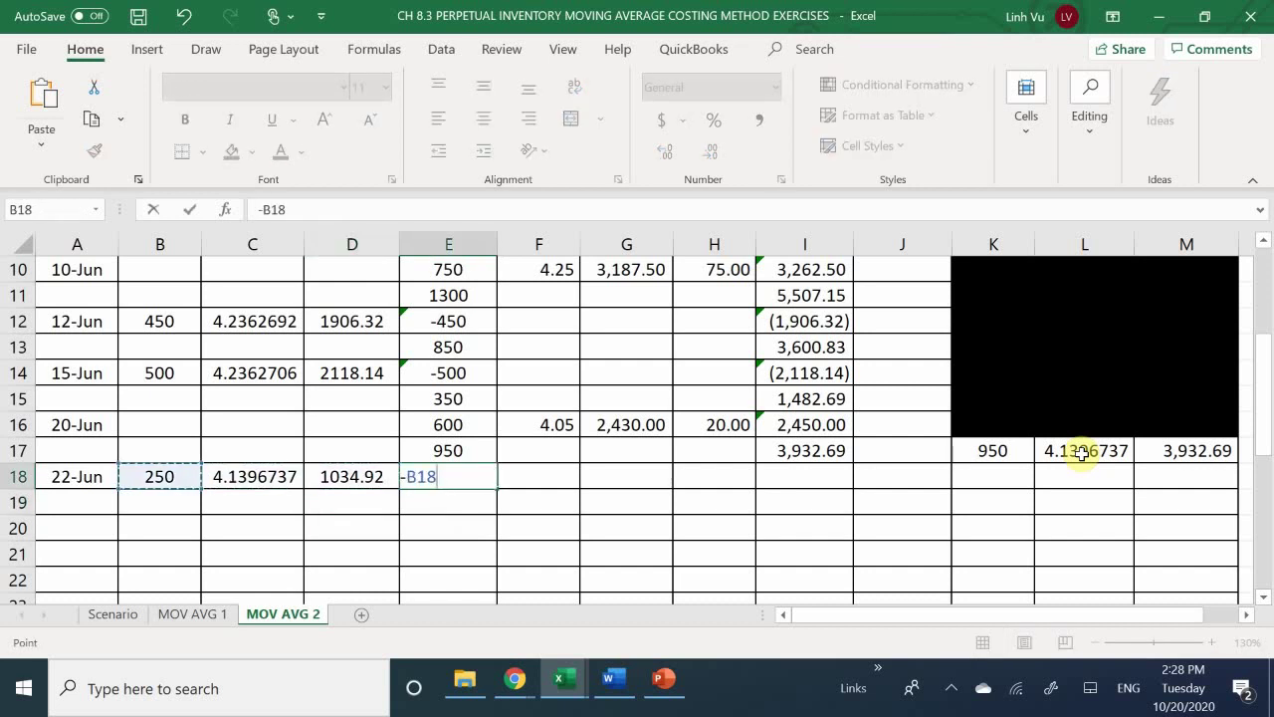
key(Return)
Calculate the remaining units in E19 as E17 plus E18.
text(=)
key(Up)
key(Up)
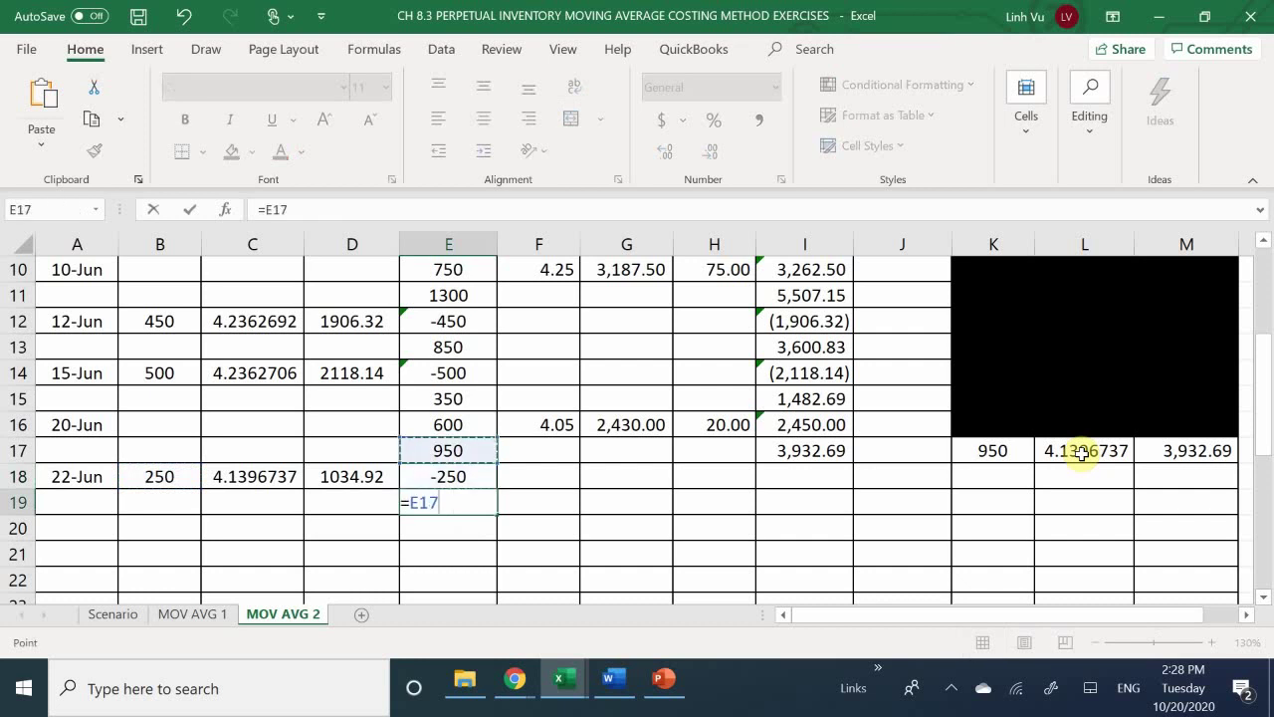
text(+)
key(Up)
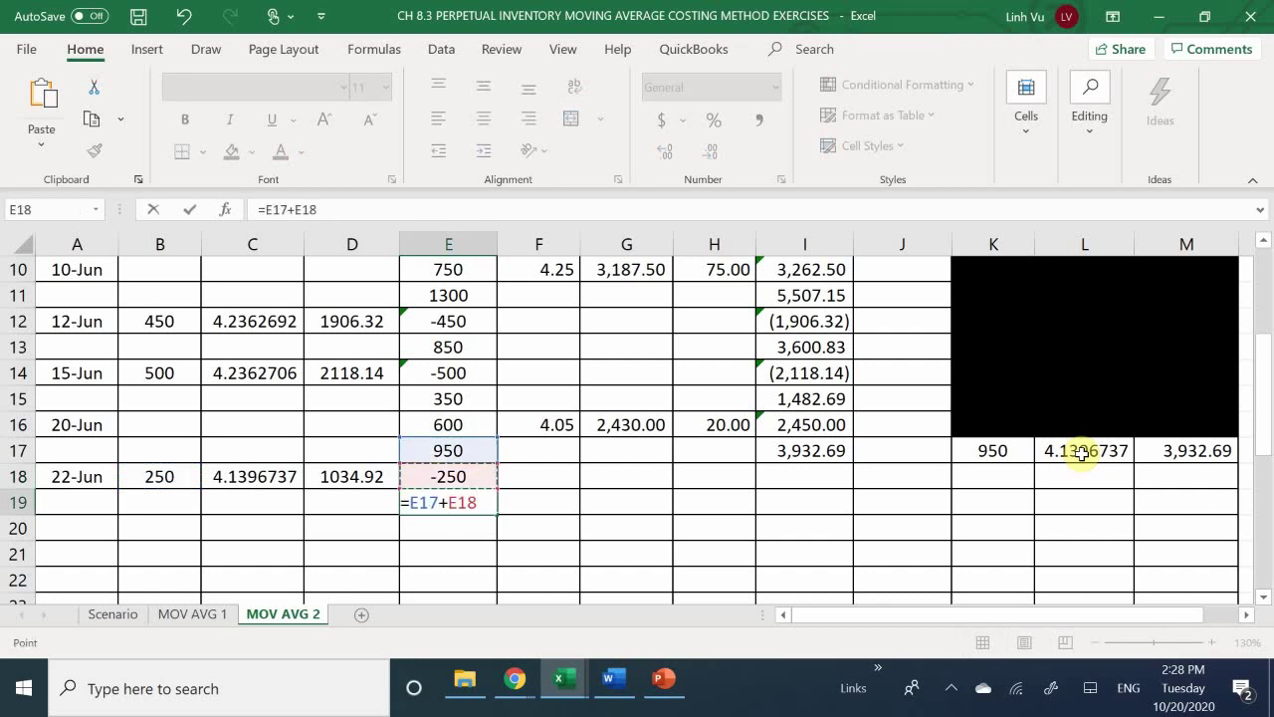
key(Return)
Enter the 22 June cost of goods sold in I18 as the negative of D18.
key(Right)
key(Right)
key(Right)
key(Right)
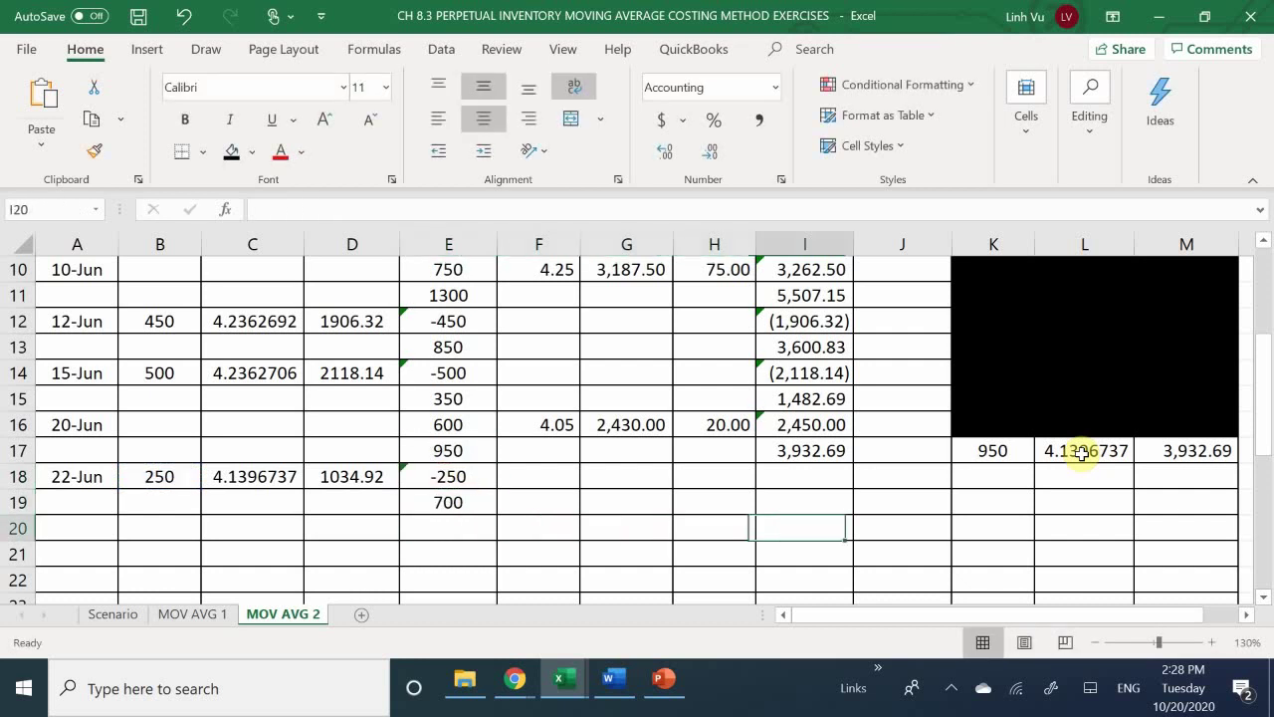
key(Up)
key(Up)
text(-)
key(Left)
key(Left)
key(Left)
key(Left)
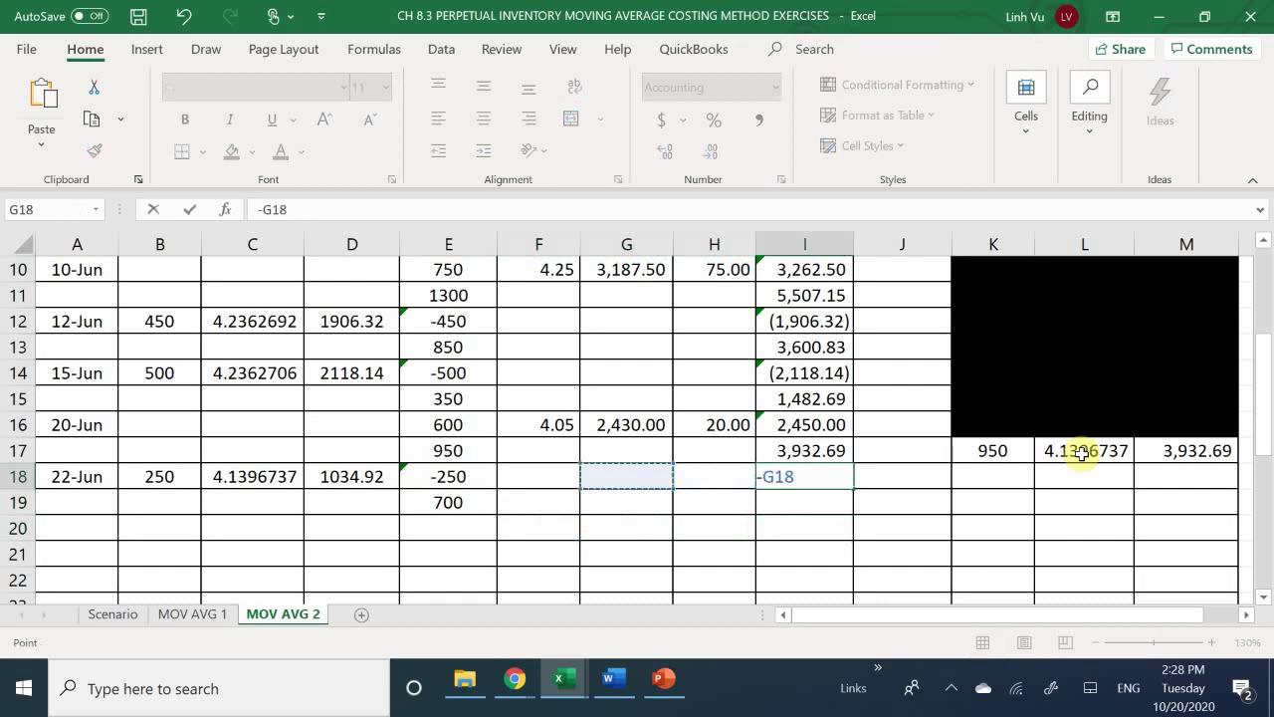
key(Left)
key(Return)
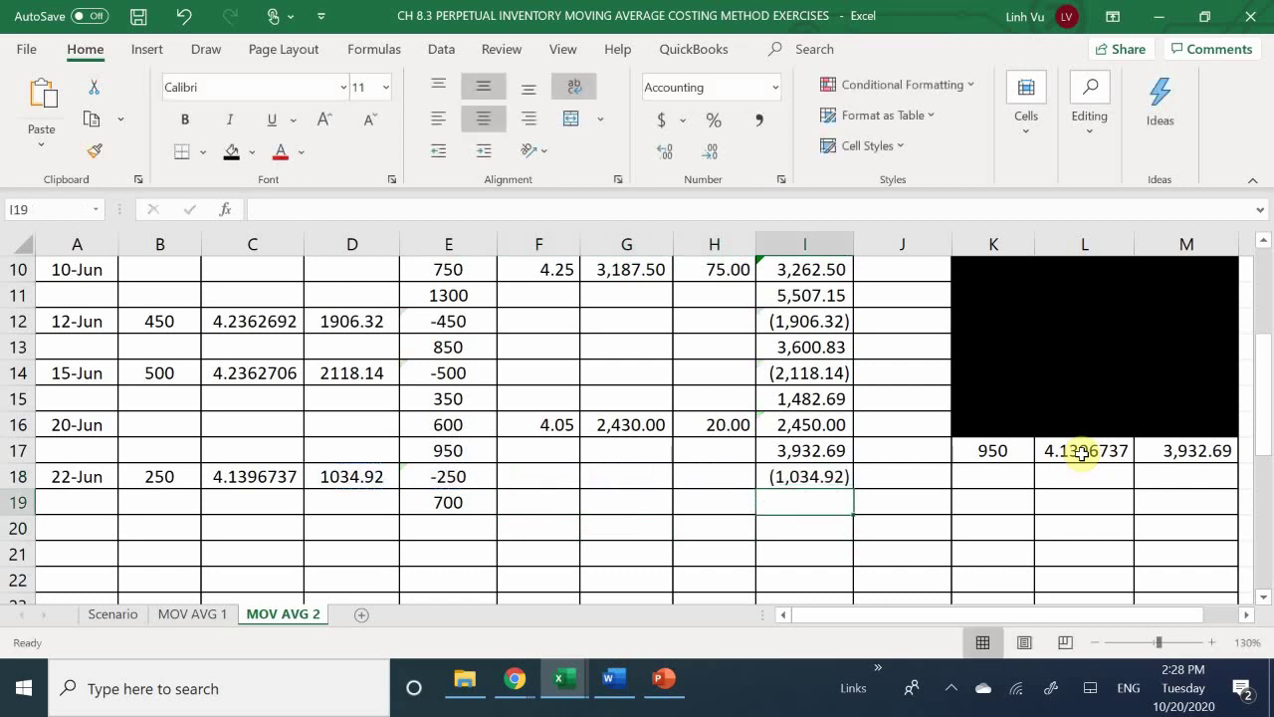
Calculate the remaining inventory cost in I19 as I17 plus I18.
text(=)
key(Up)
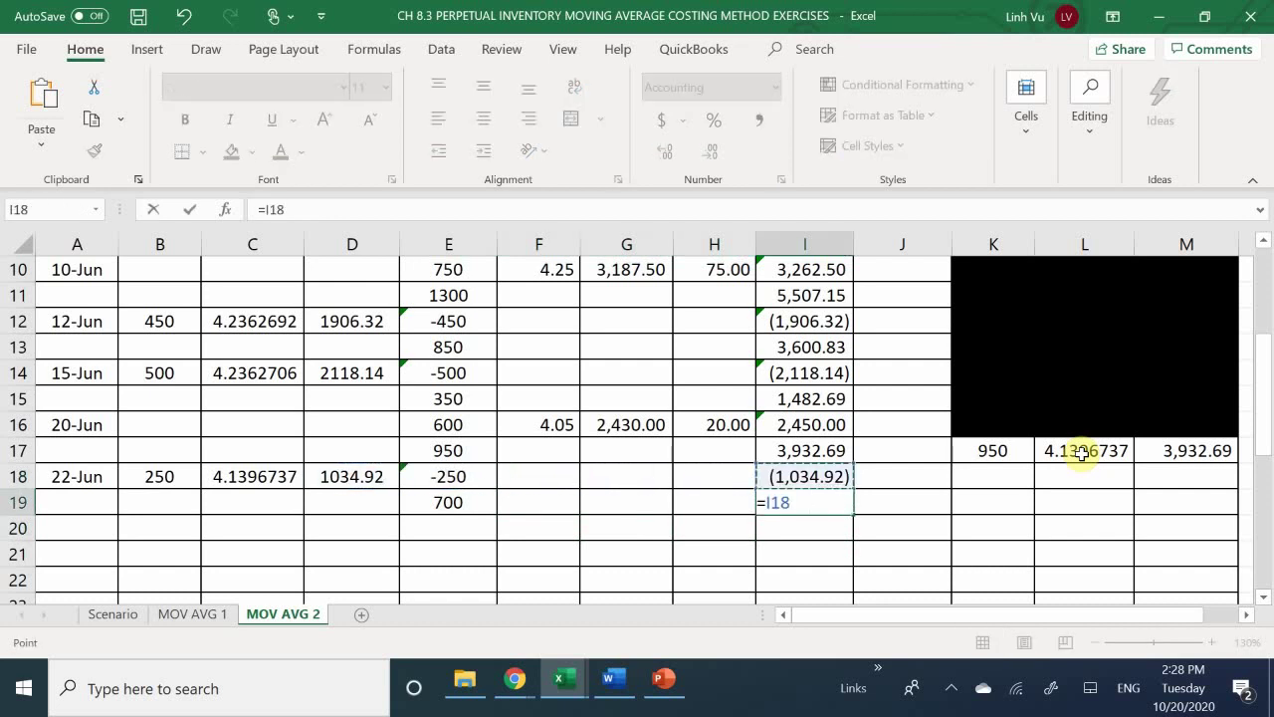
key(Up)
text(+)
key(Up)
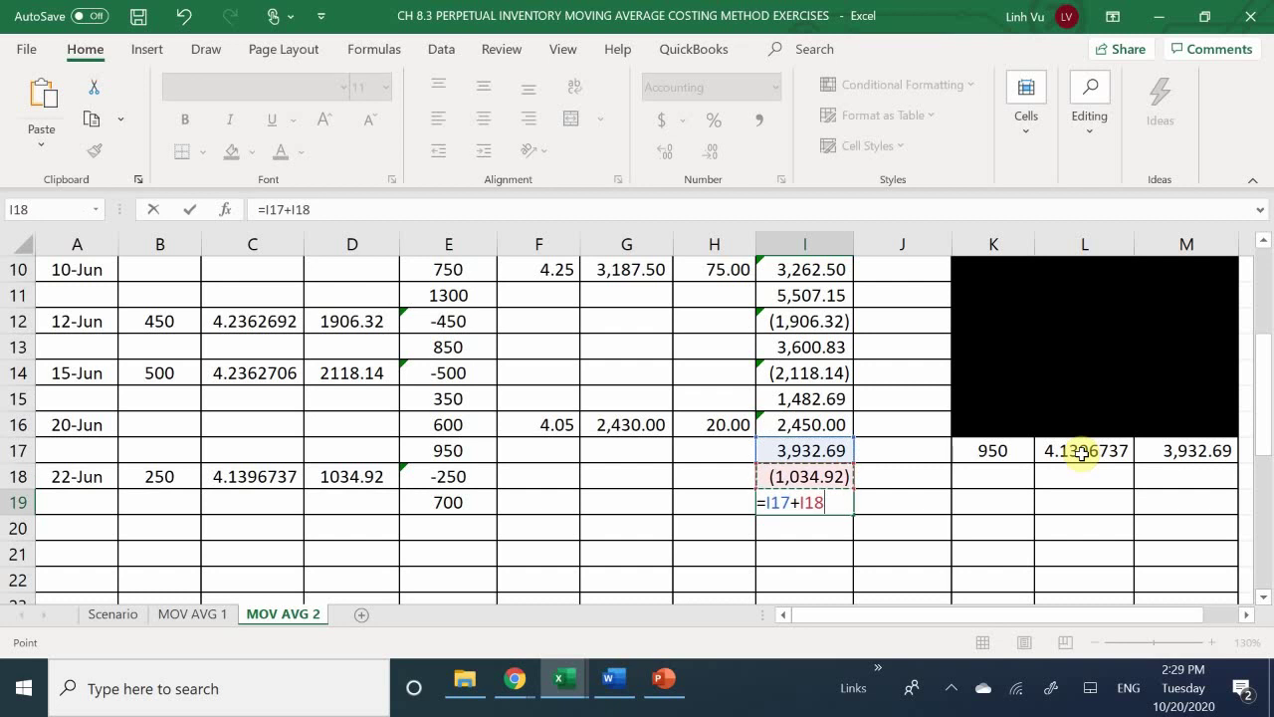
key(Return)
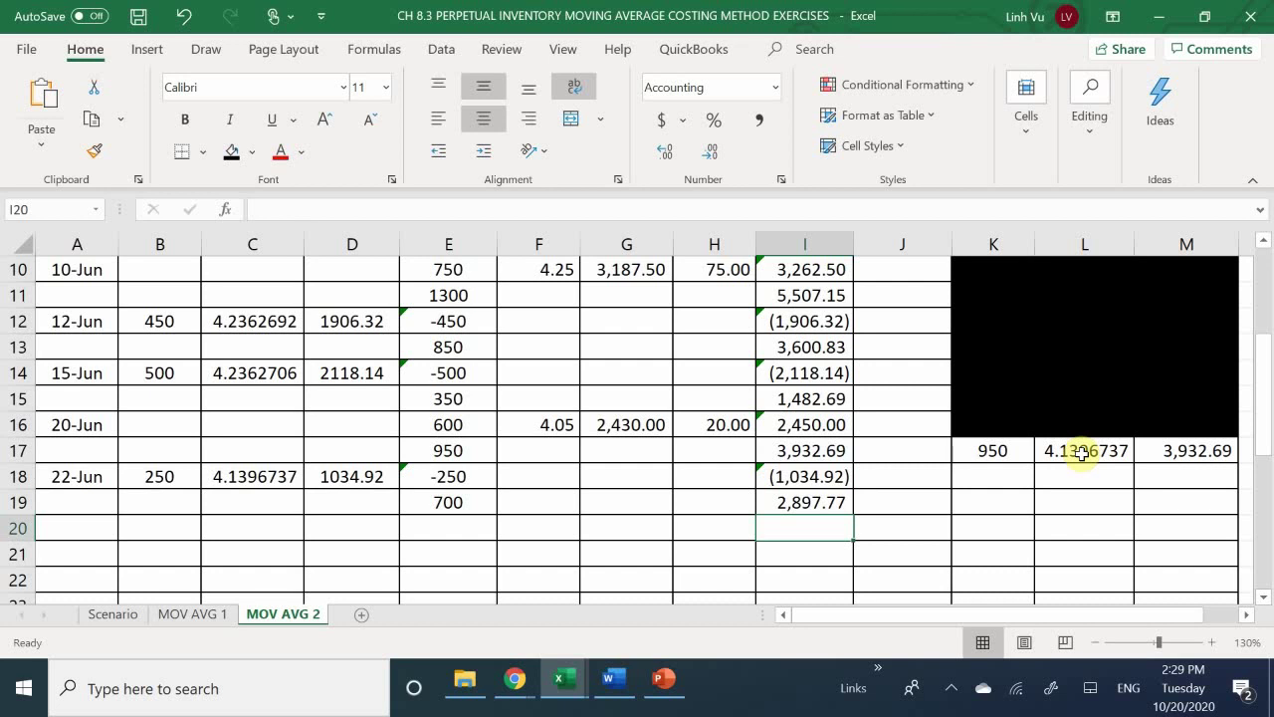
Link the balance quantity in K19 to the remaining units in E19.
key(Right)
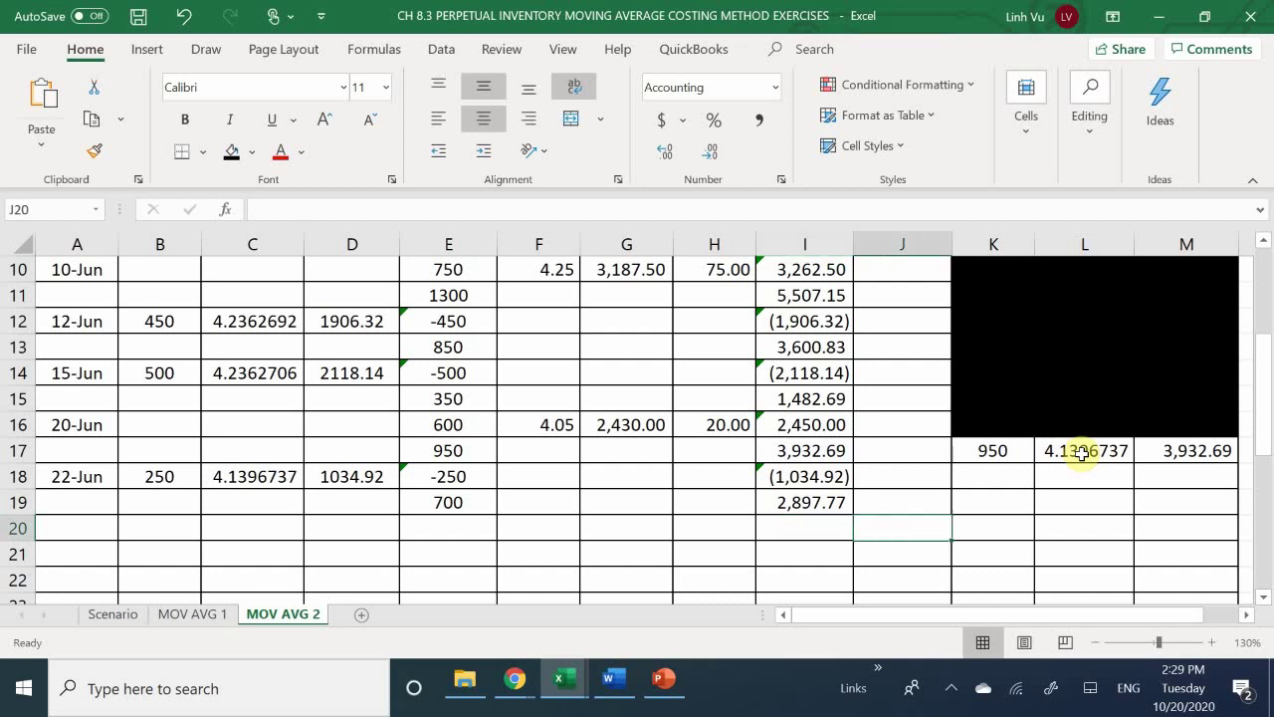
key(Up)
key(Right)
key(Right)
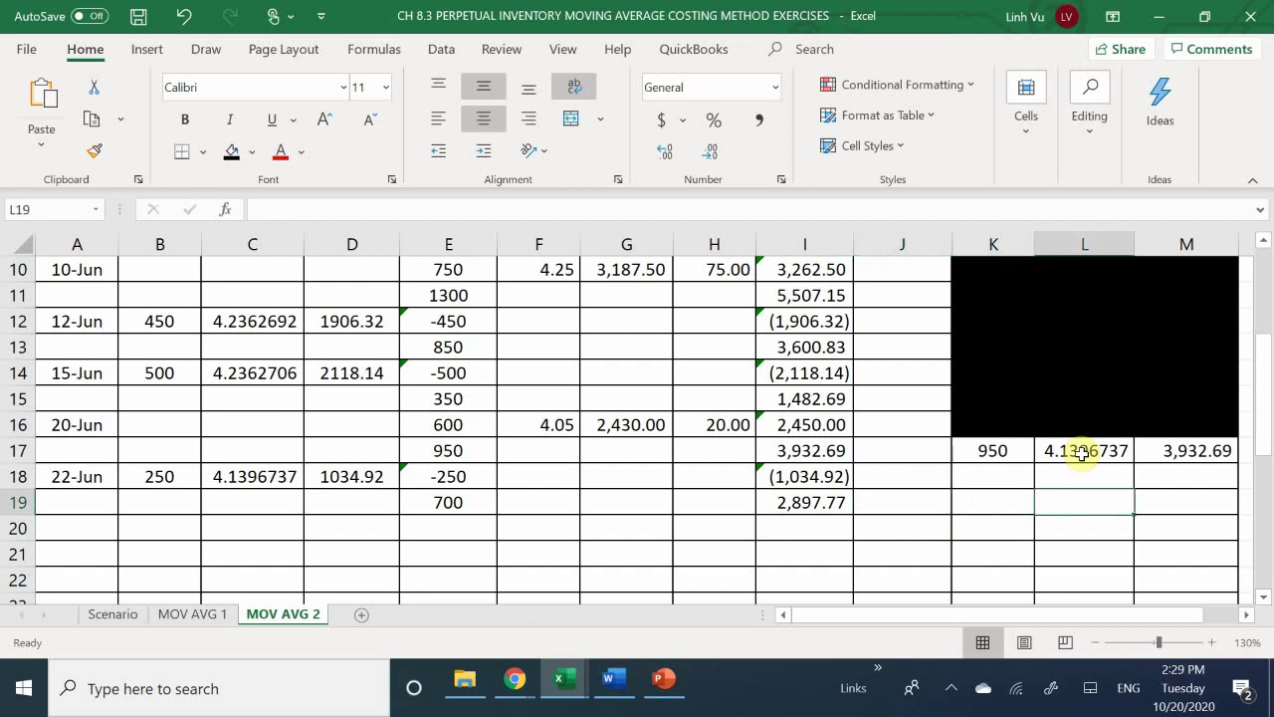
key(Right)
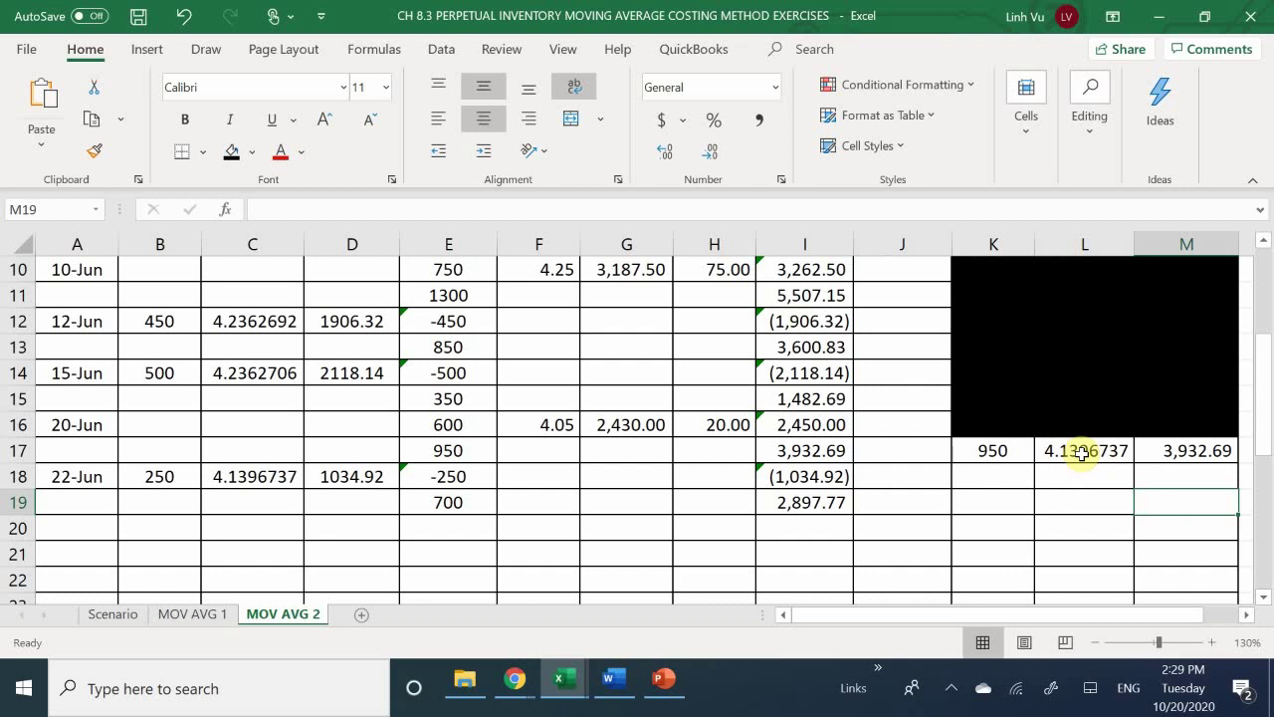
key(Left)
key(Left)
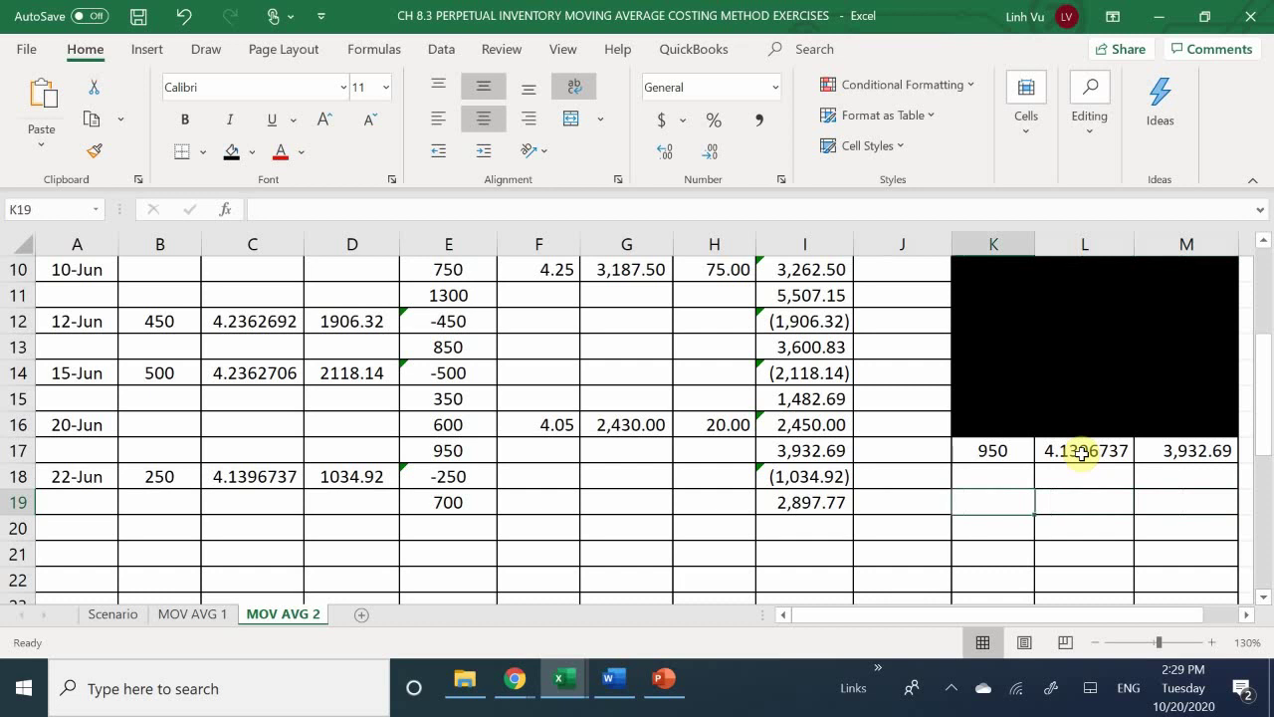
text(=)
key(Left)
key(Left)
key(Left)
key(Left)
key(Left)
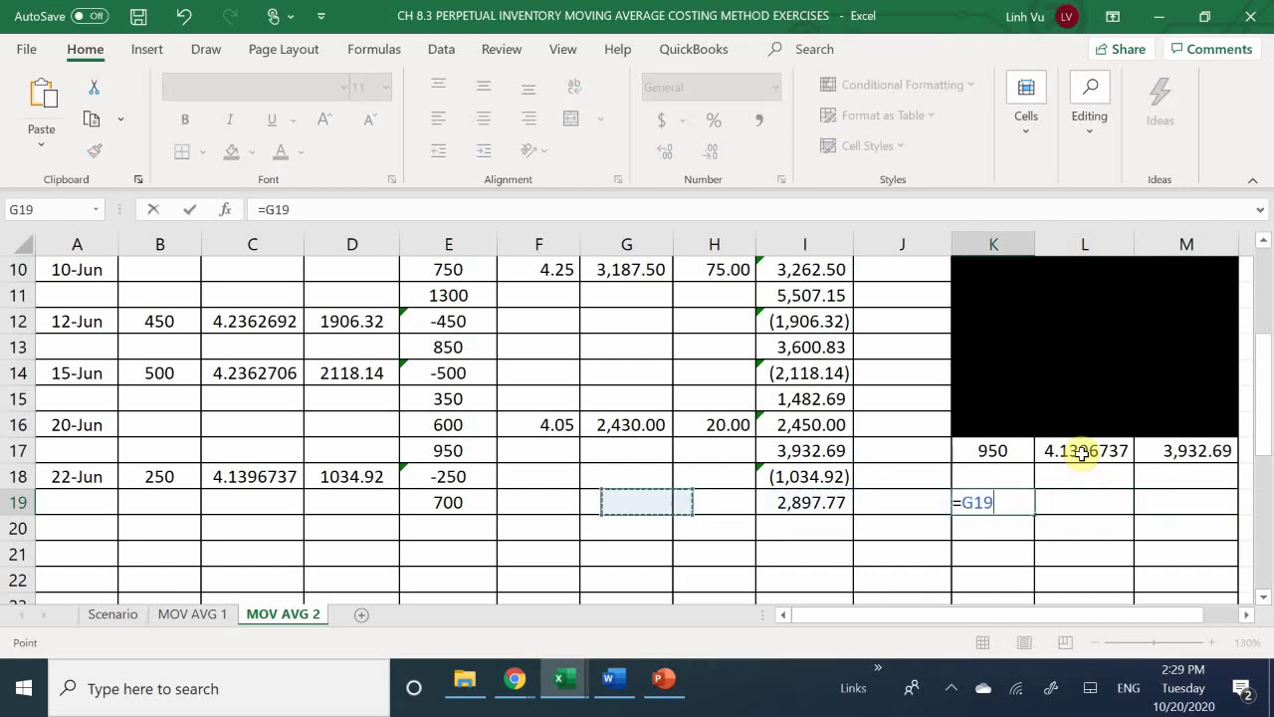
key(Left)
key(Return)
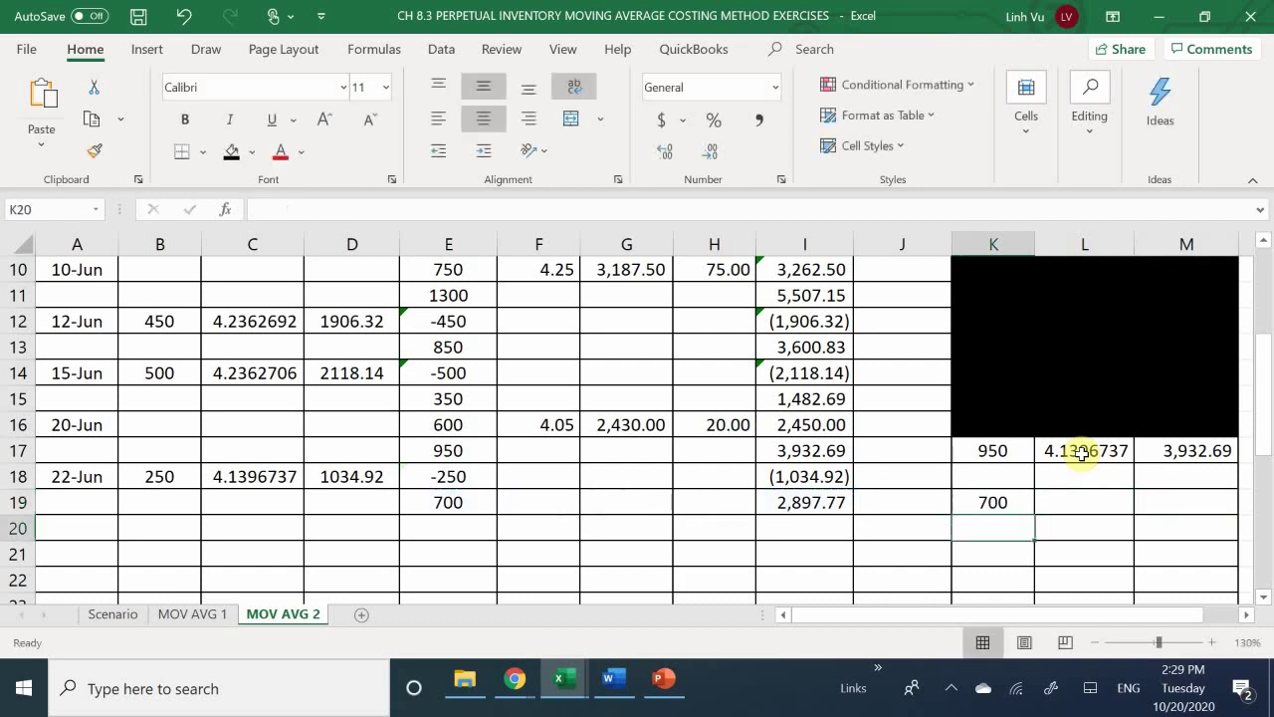
Link the balance total in M19 to the remaining inventory cost in I19.
key(Right)
key(Right)
key(Up)
text(=)
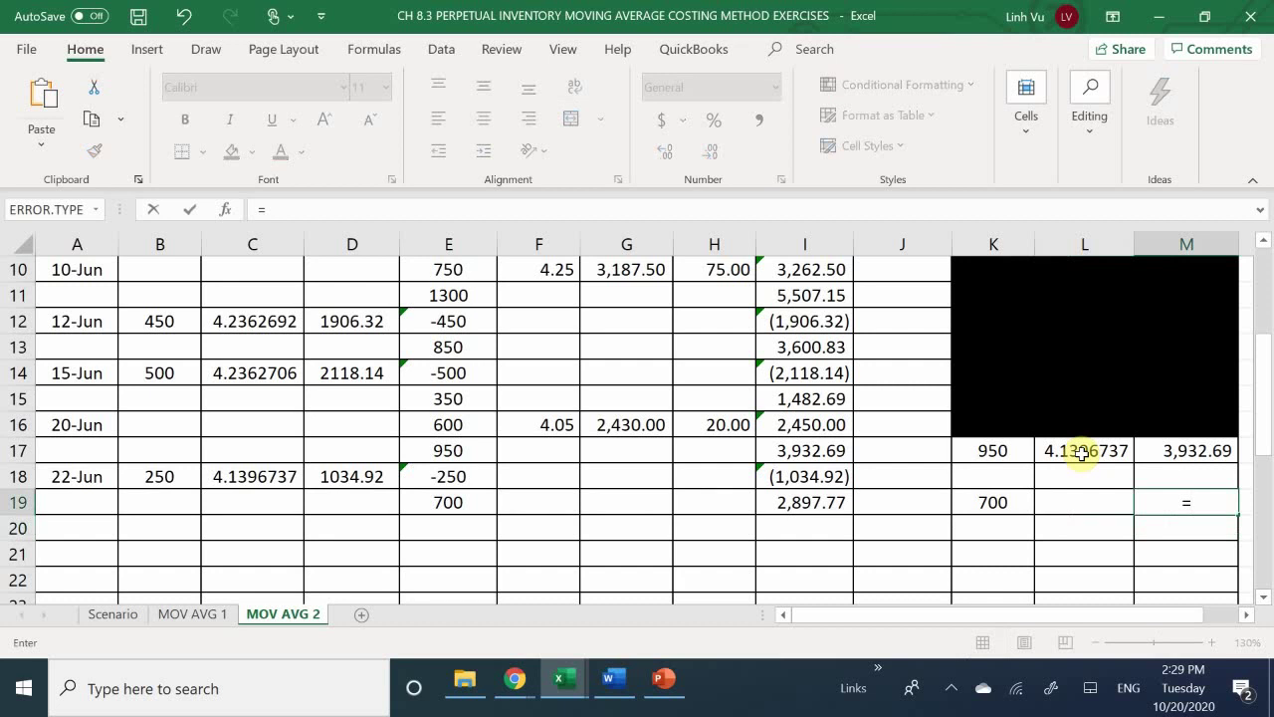
key(Left)
key(Left)
key(Left)
key(Left)
key(Return)
Calculate the average unit cost in L19 as M19 divided by K19.
key(Left)
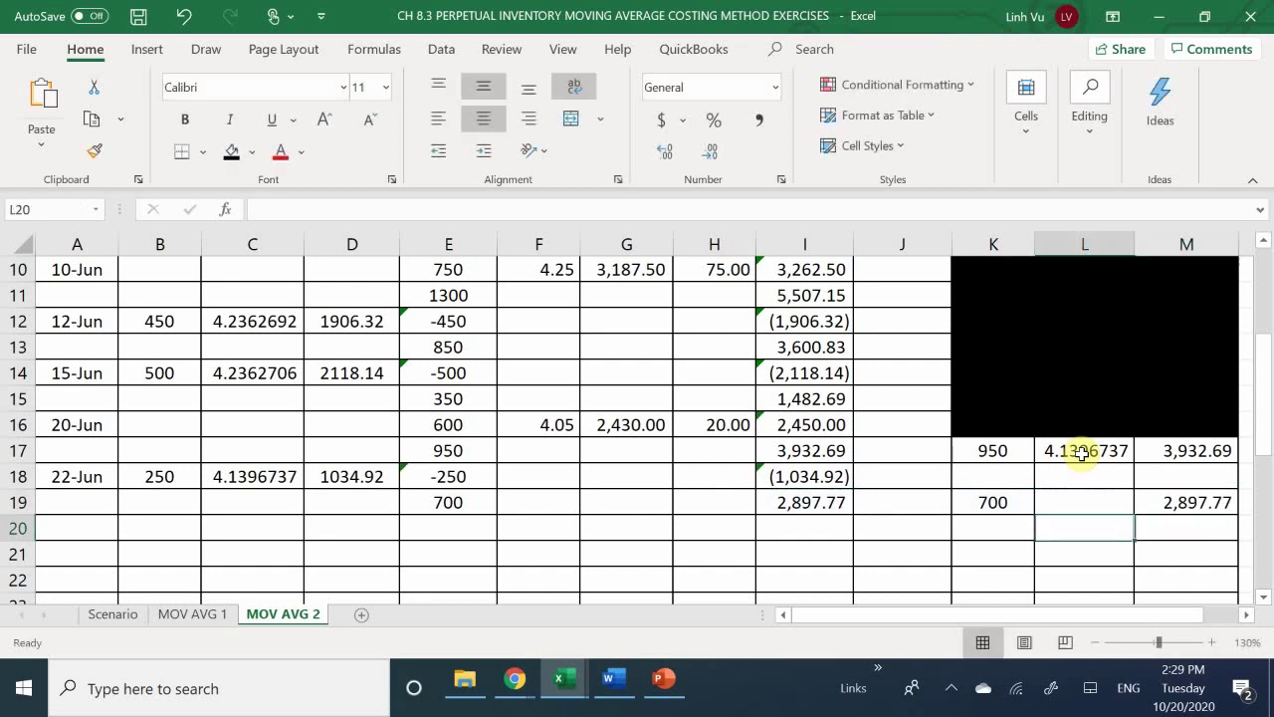
key(Up)
text(=)
key(Right)
text(/)
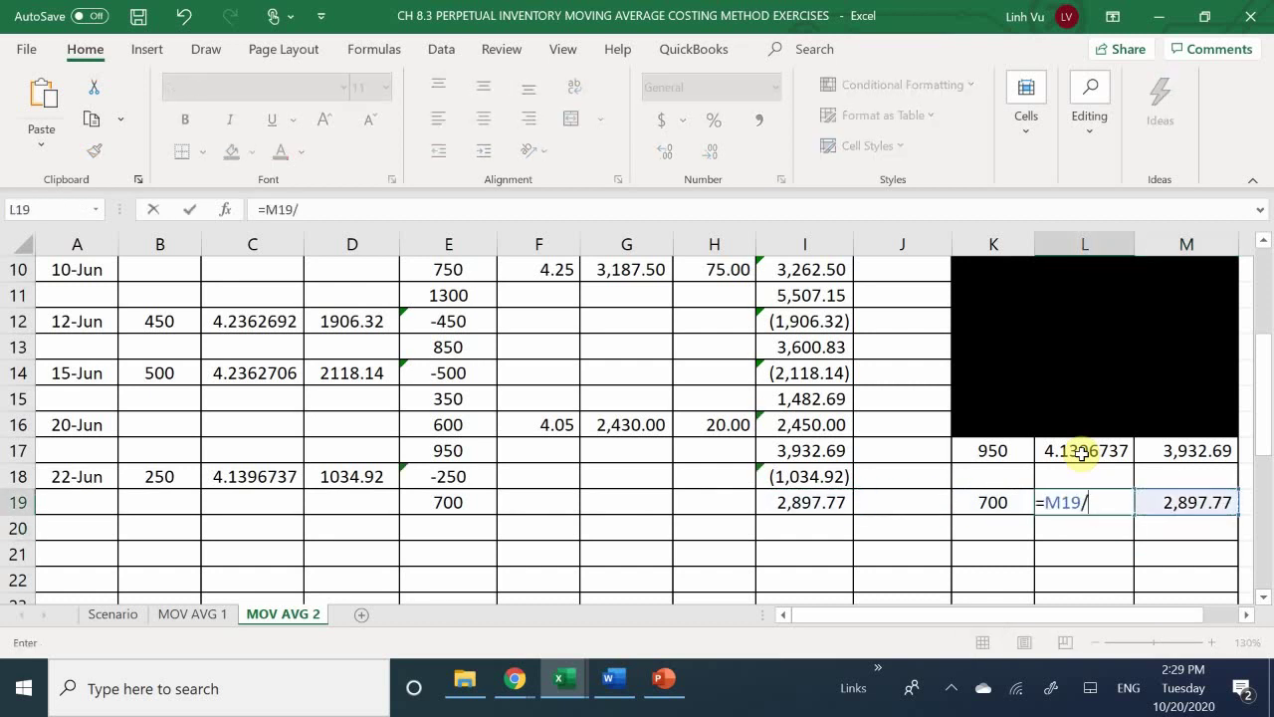
key(Left)
key(Return)
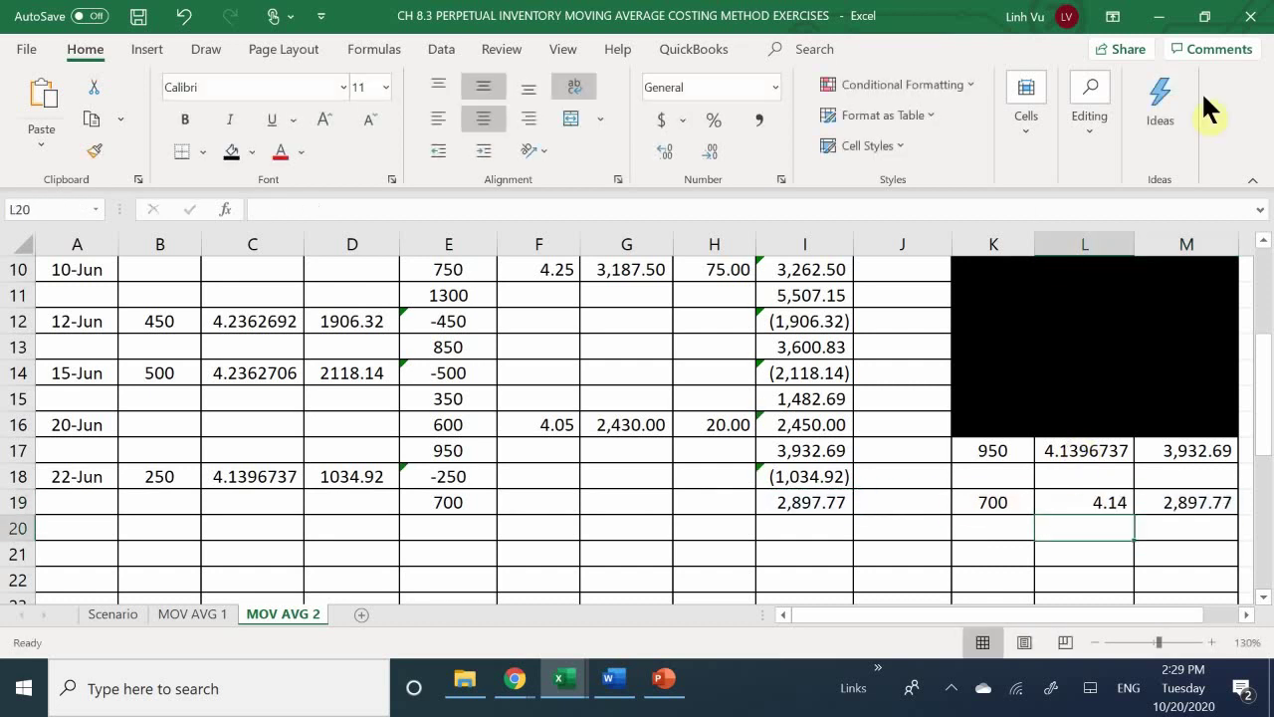
Show the average unit cost in L19 with seven decimal places.
click(1083, 503)
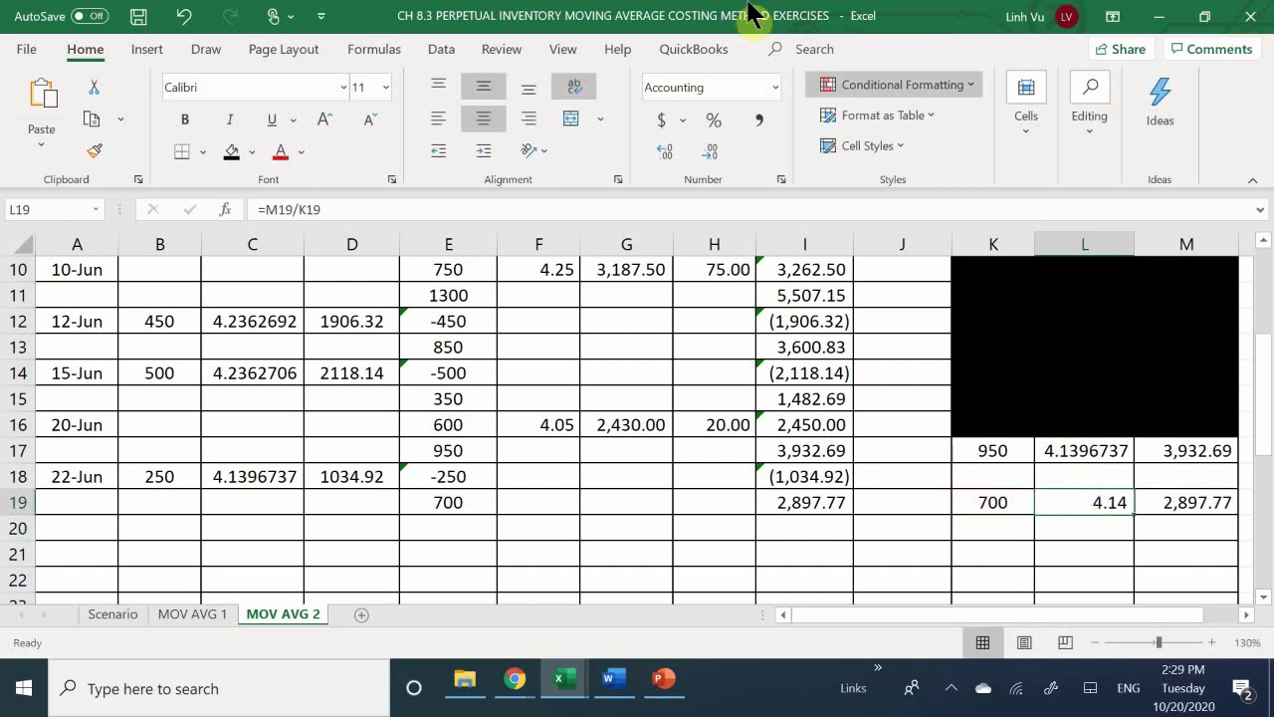
click(665, 147)
click(664, 147)
click(665, 147)
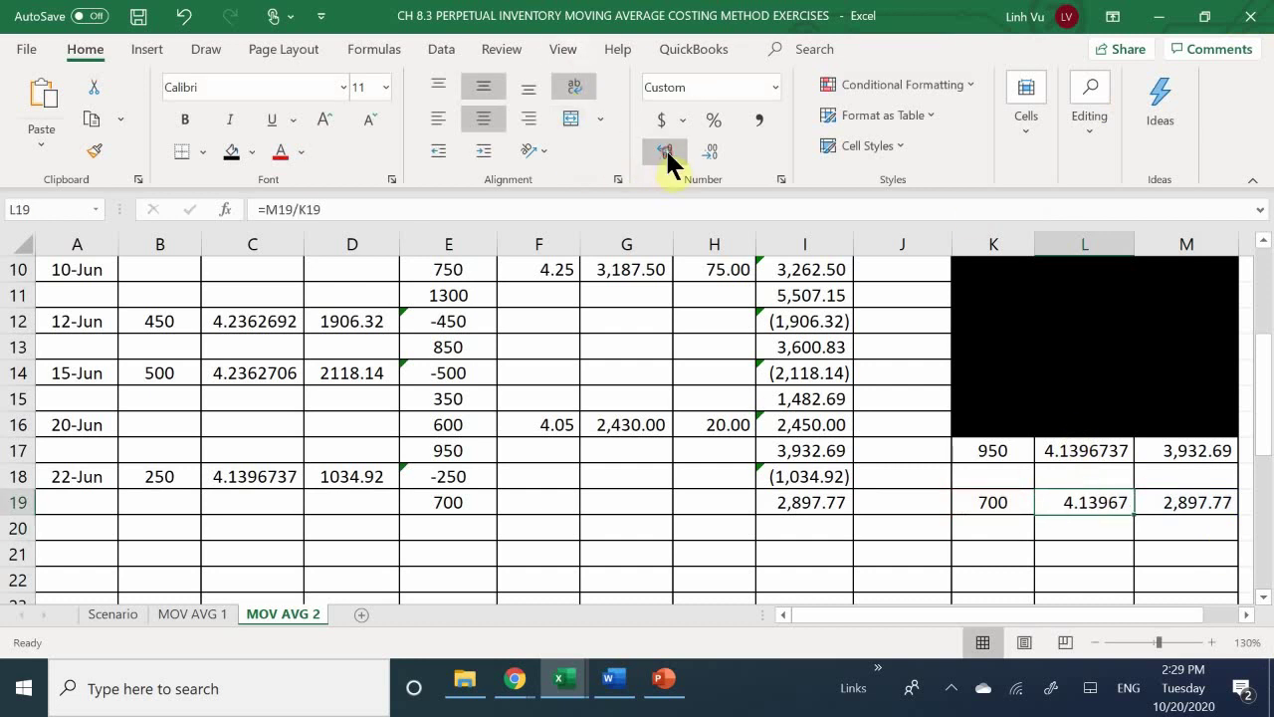
click(665, 147)
click(664, 147)
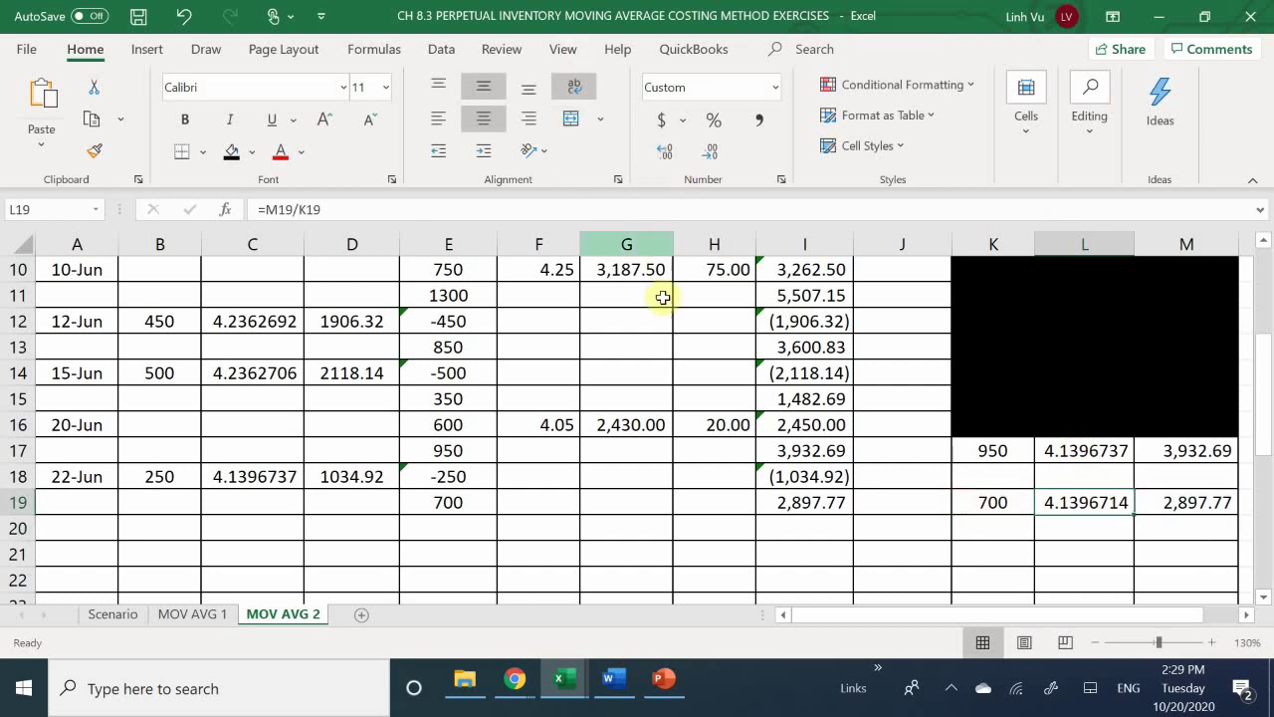
Check the 25 June purchase on the Scenario sheet and enter its 350 units in E20 of MOV AVG 2.
click(112, 613)
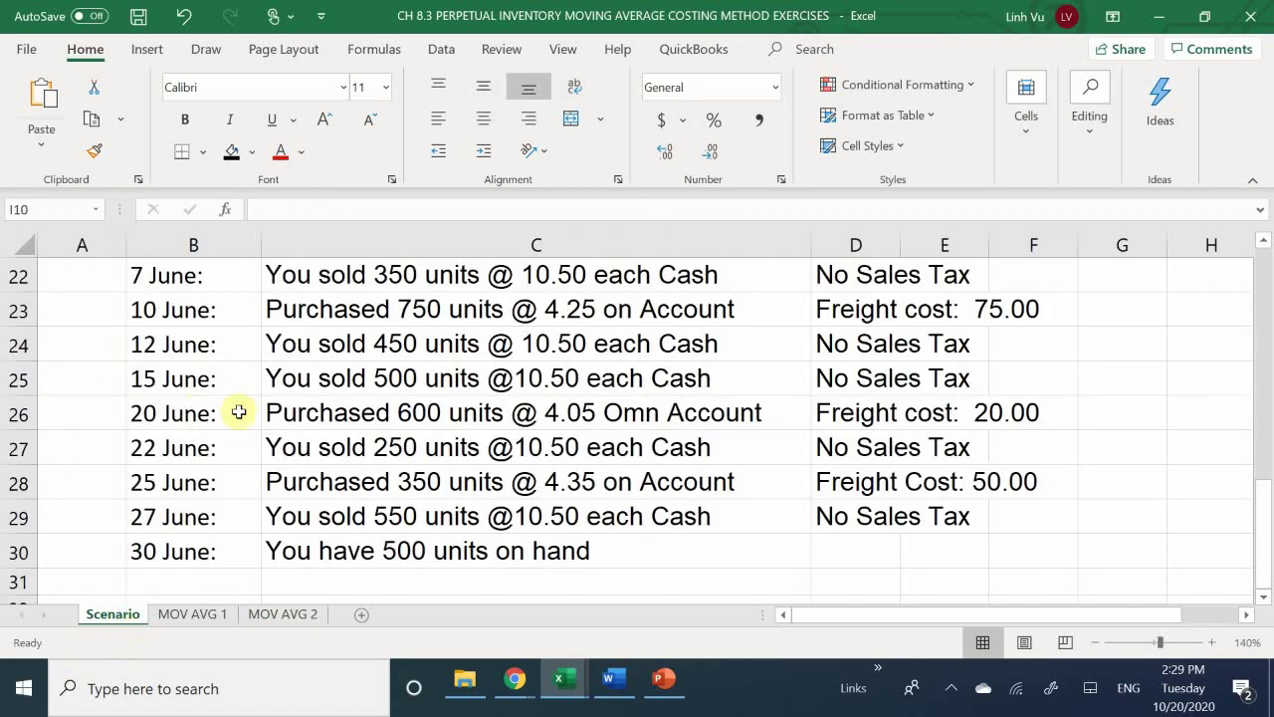
scroll(243, 408, down, 1)
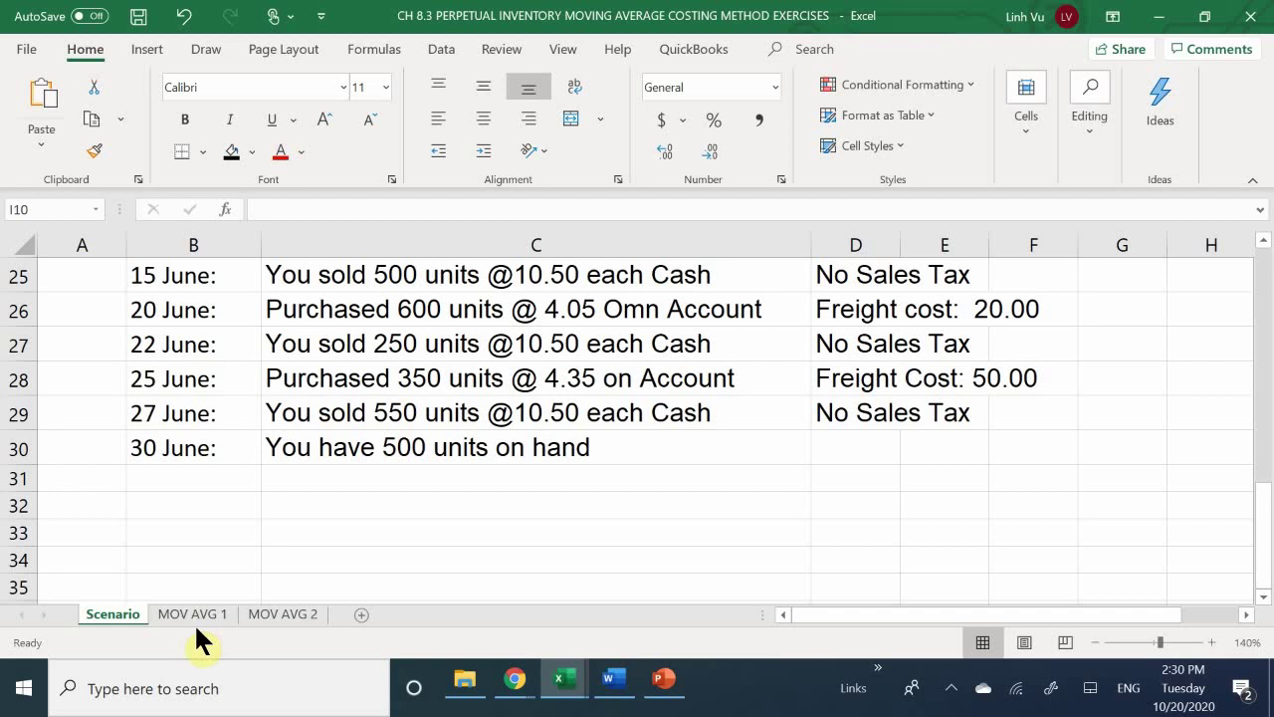
click(270, 613)
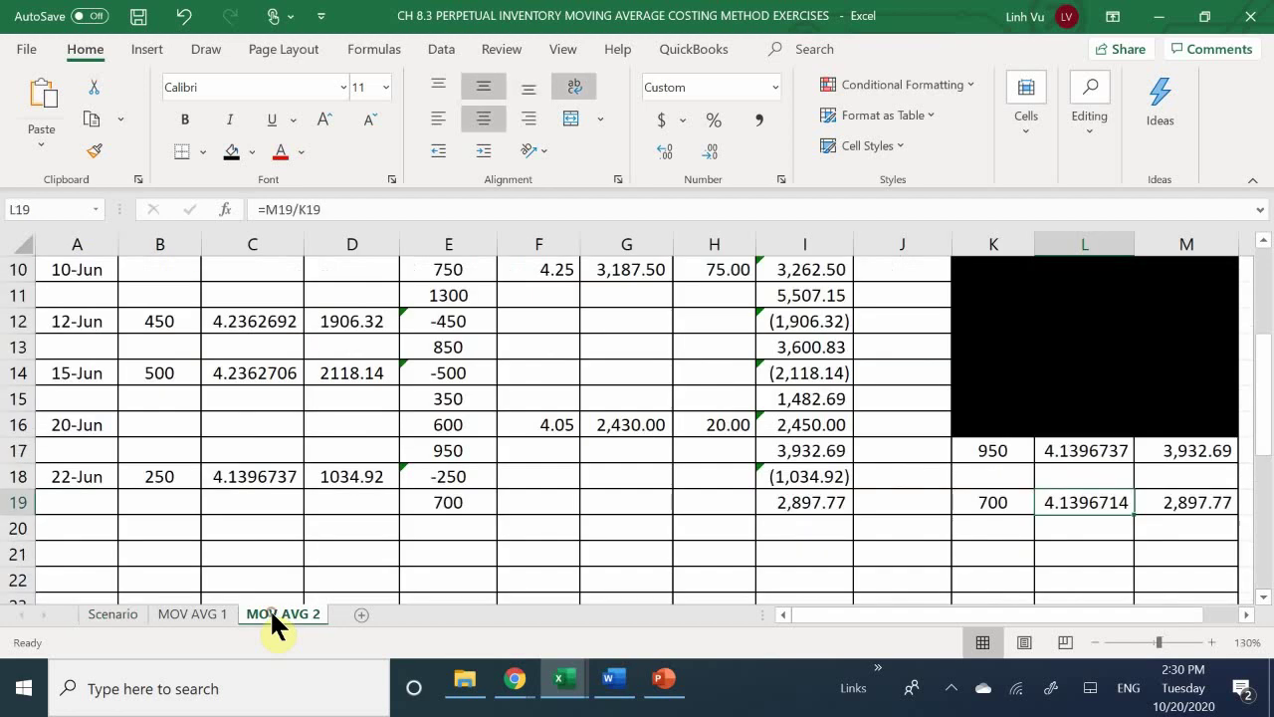
click(434, 528)
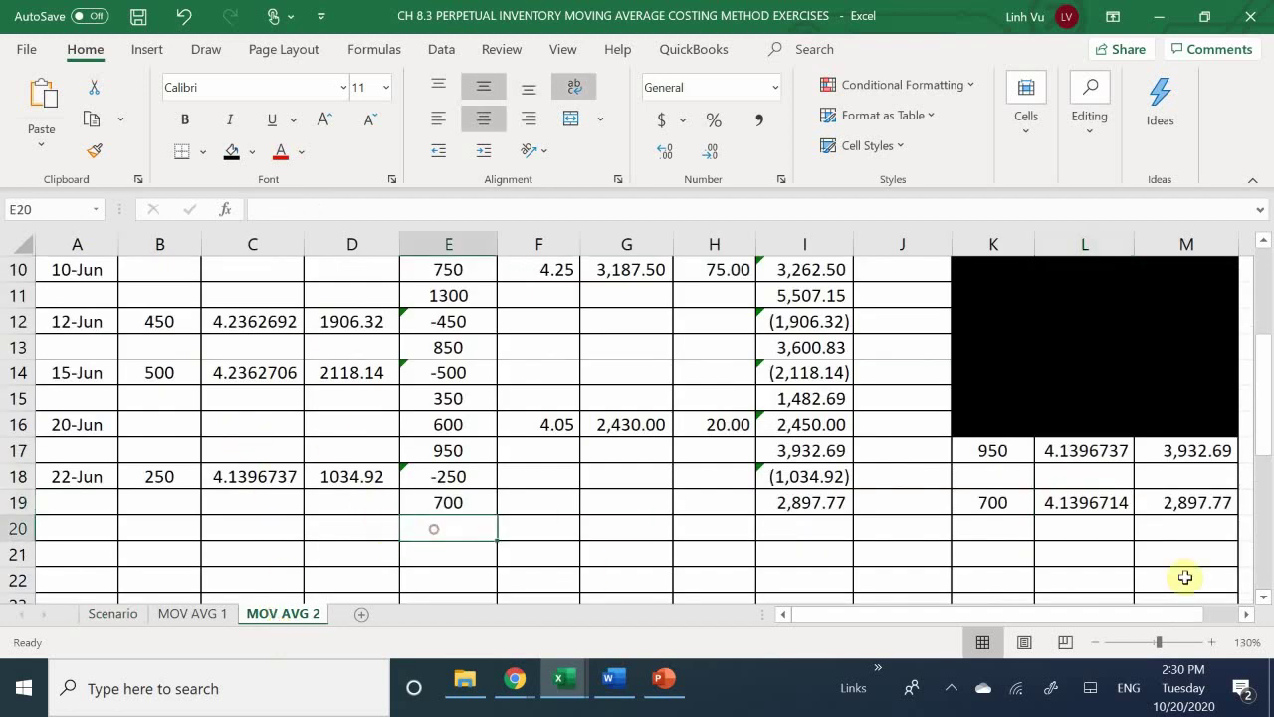
text(350)
key(Return)
Enter the 25 June purchase's unit cost of 4.35 in F20 and select H20 for its freight cost.
key(Up)
key(Right)
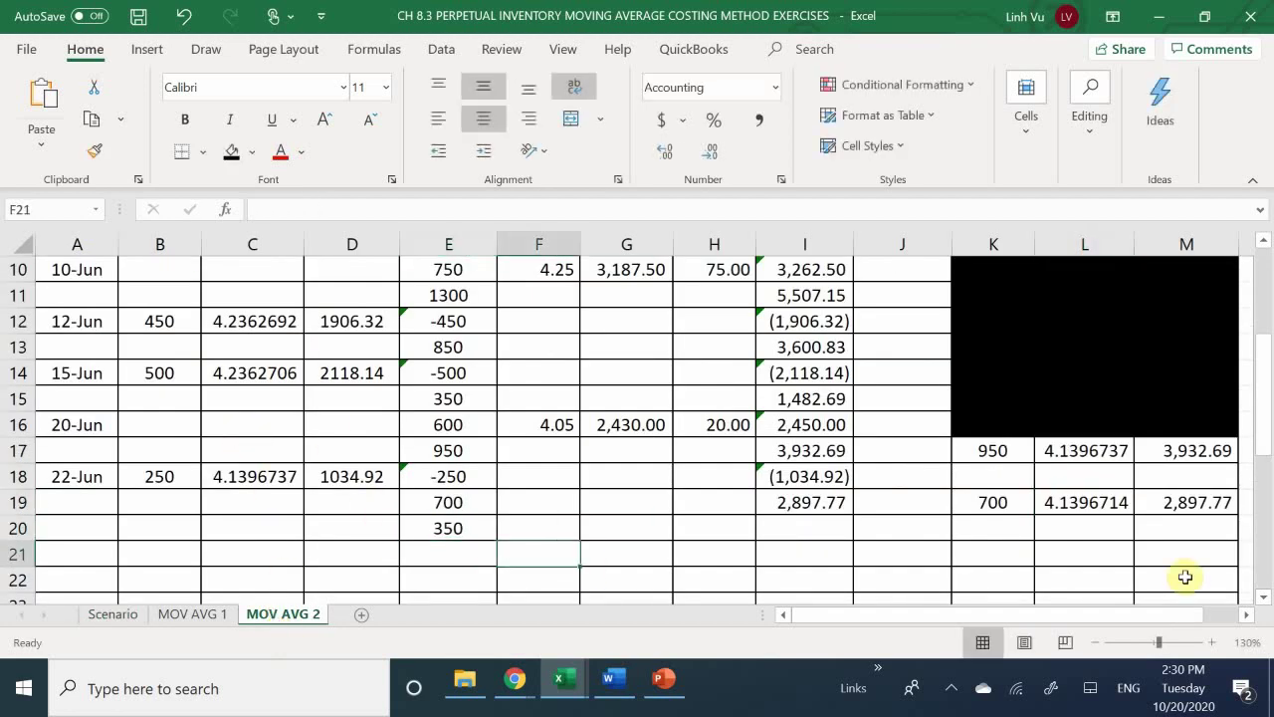
text(4.35)
key(Return)
key(Right)
key(Right)
key(Up)
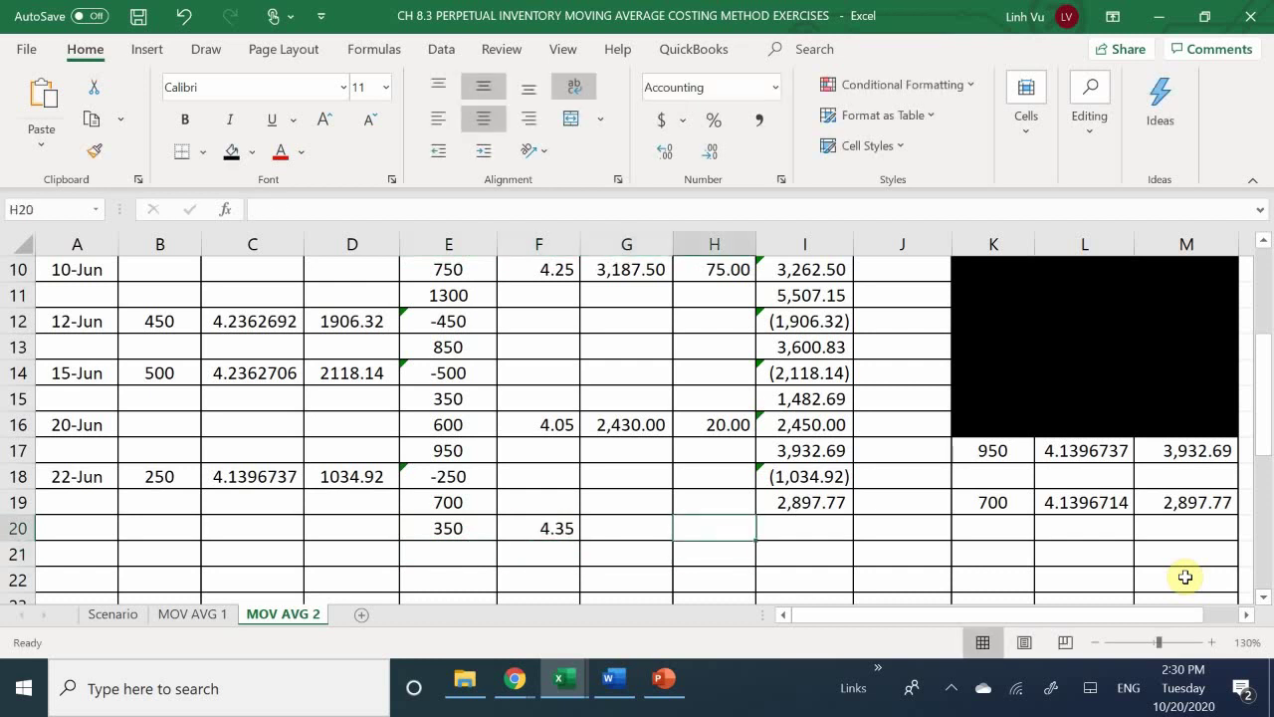
Enter the 25 June purchase's freight cost of 50 in H20 and its date, 6/25, in A20.
text(50)
key(Return)
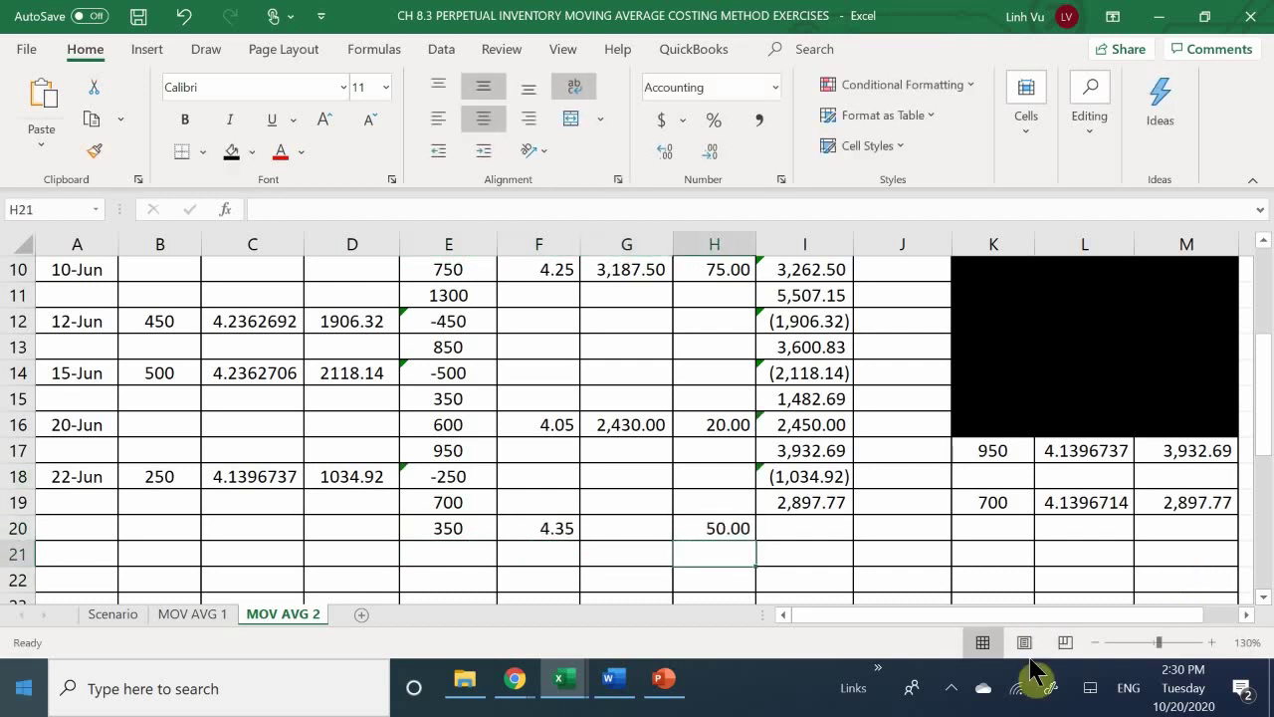
click(98, 532)
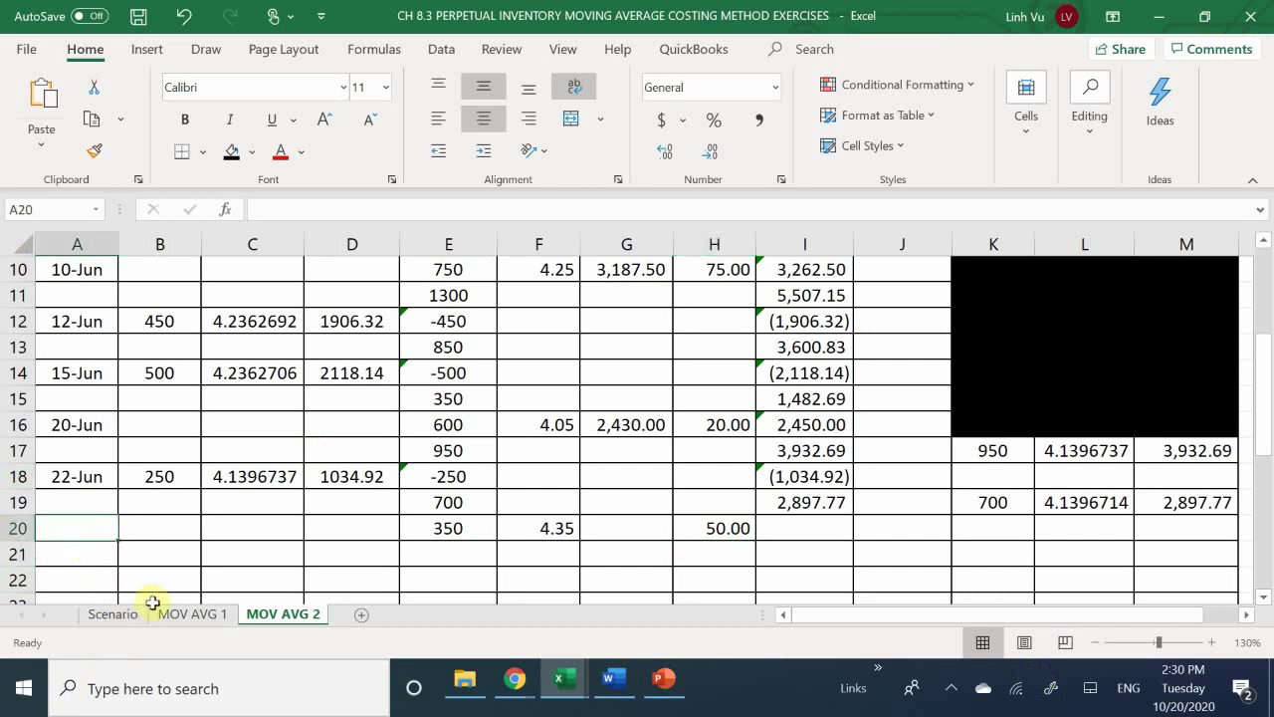
text(6/25)
key(Return)
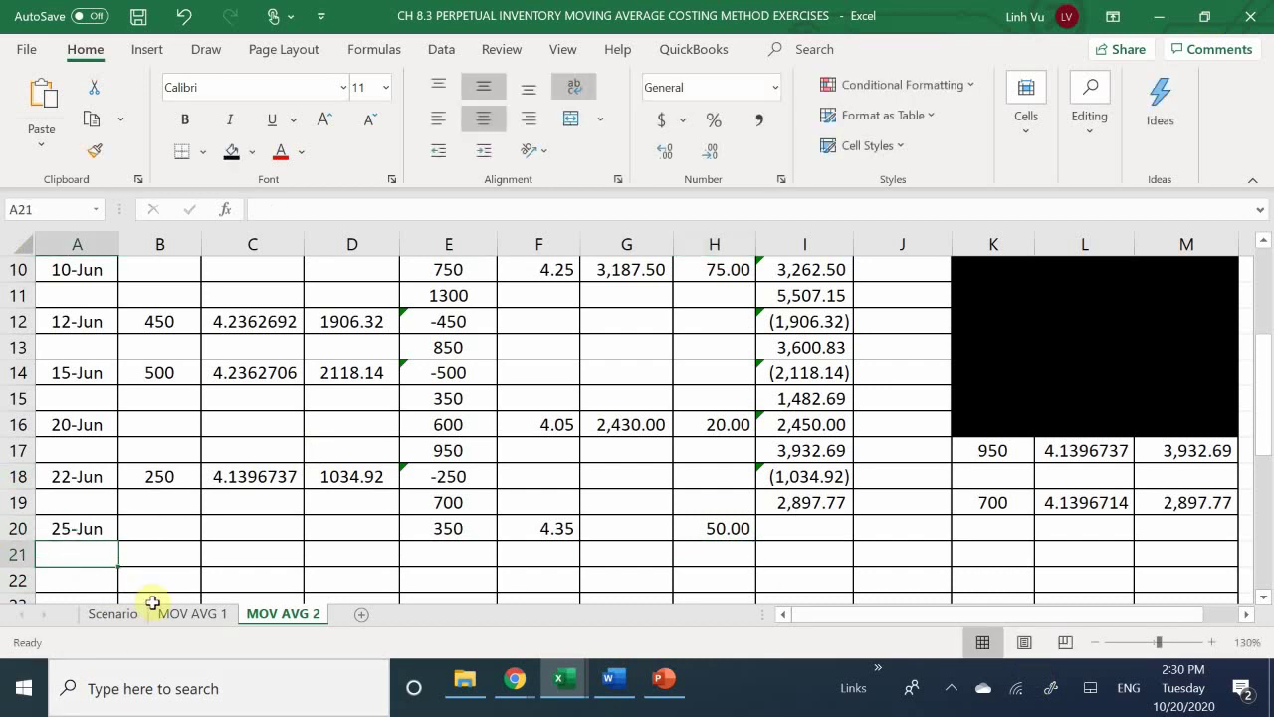
Calculate the 25 June purchase cost in G20 as F20 times E20.
key(Right)
key(Right)
key(Right)
key(Right)
key(Right)
key(Up)
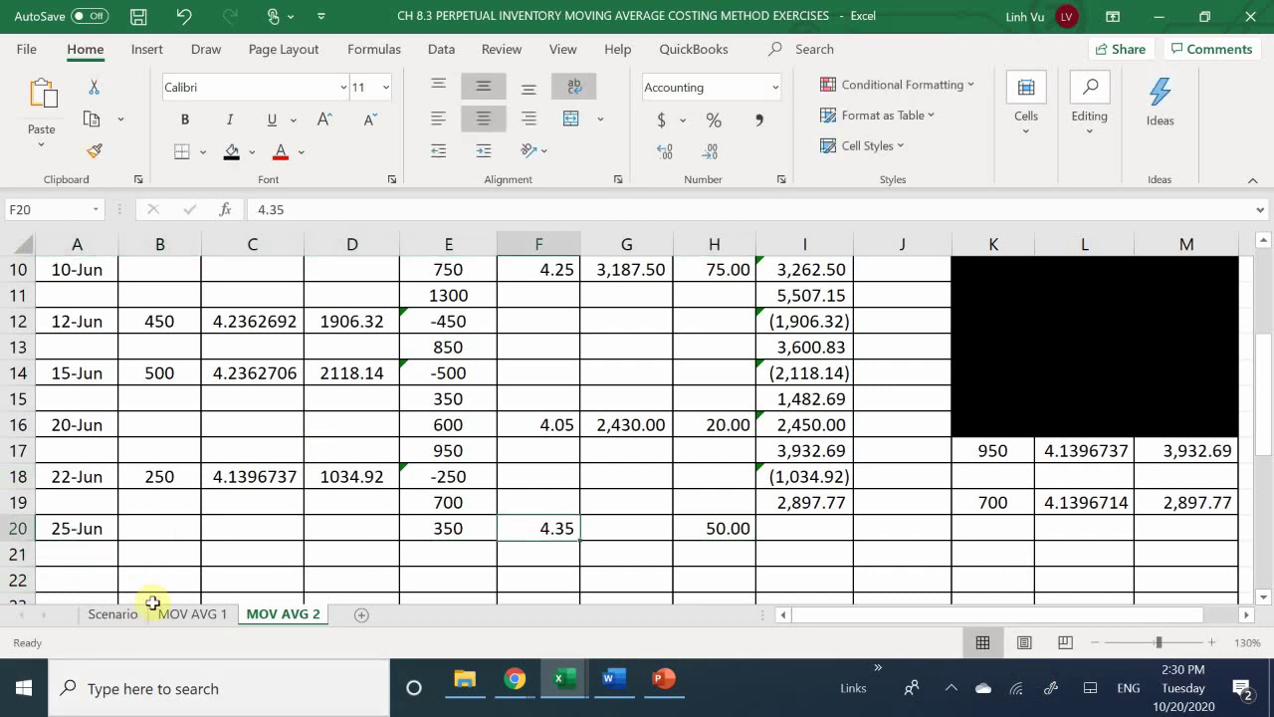
key(Right)
text(=)
key(Left)
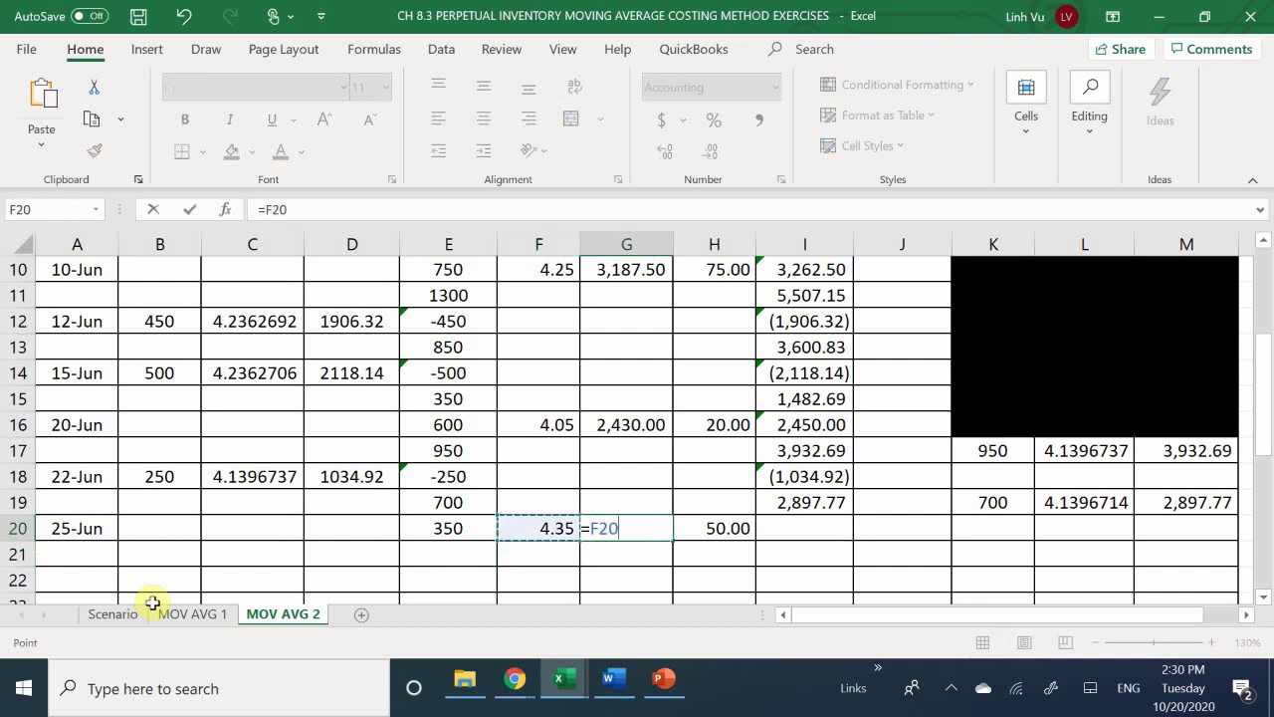
text(*)
key(Left)
key(Left)
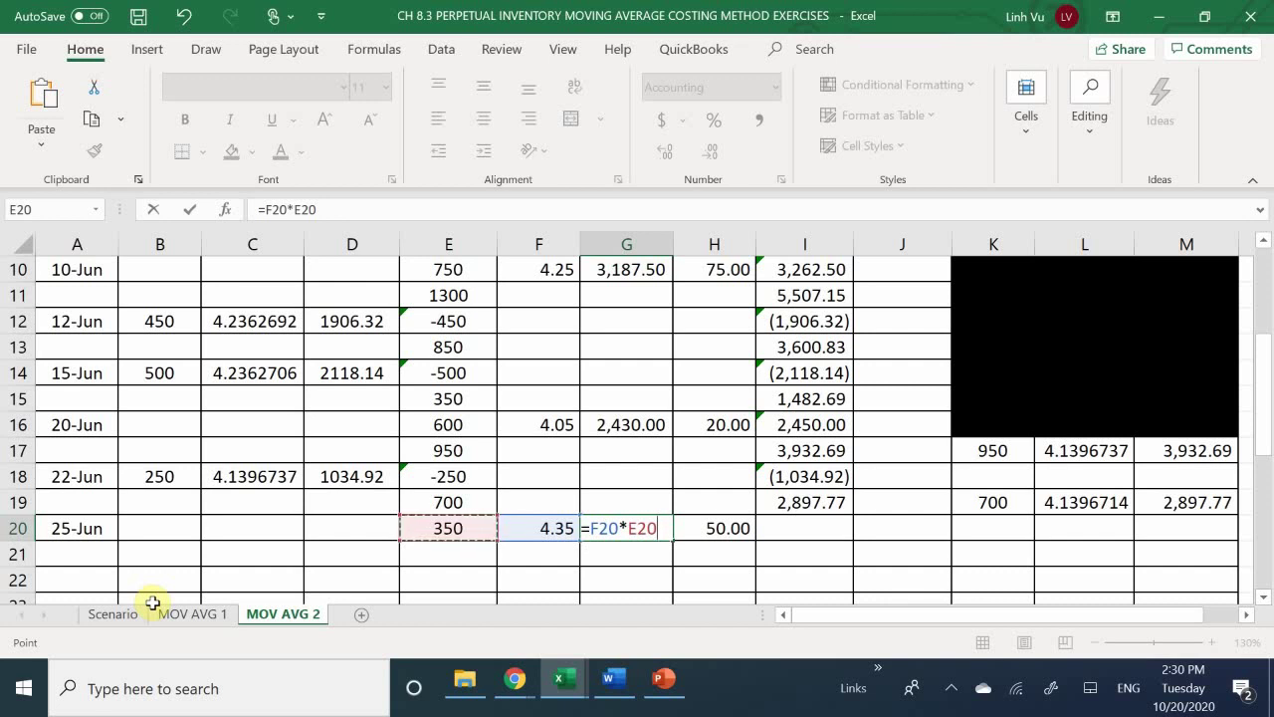
key(Return)
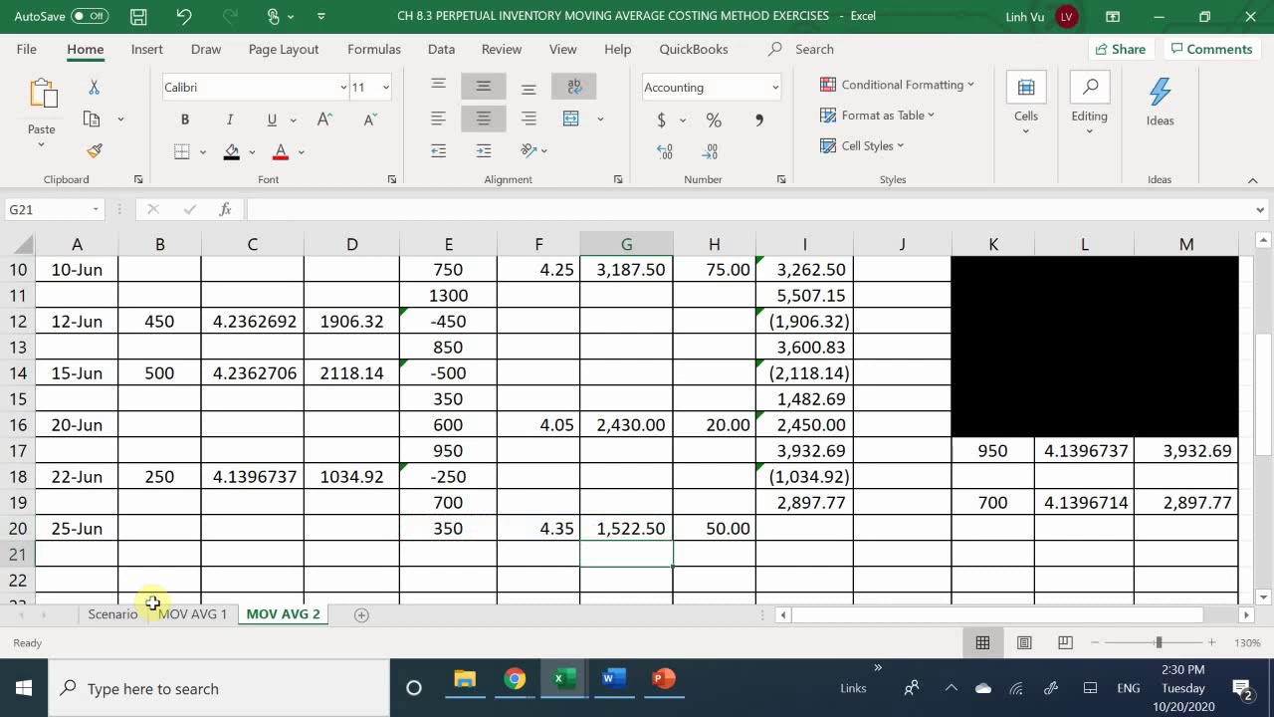
Calculate the 25 June purchase's total cost including freight in I20 as G20 plus H20.
key(Right)
key(Right)
key(Up)
text(=)
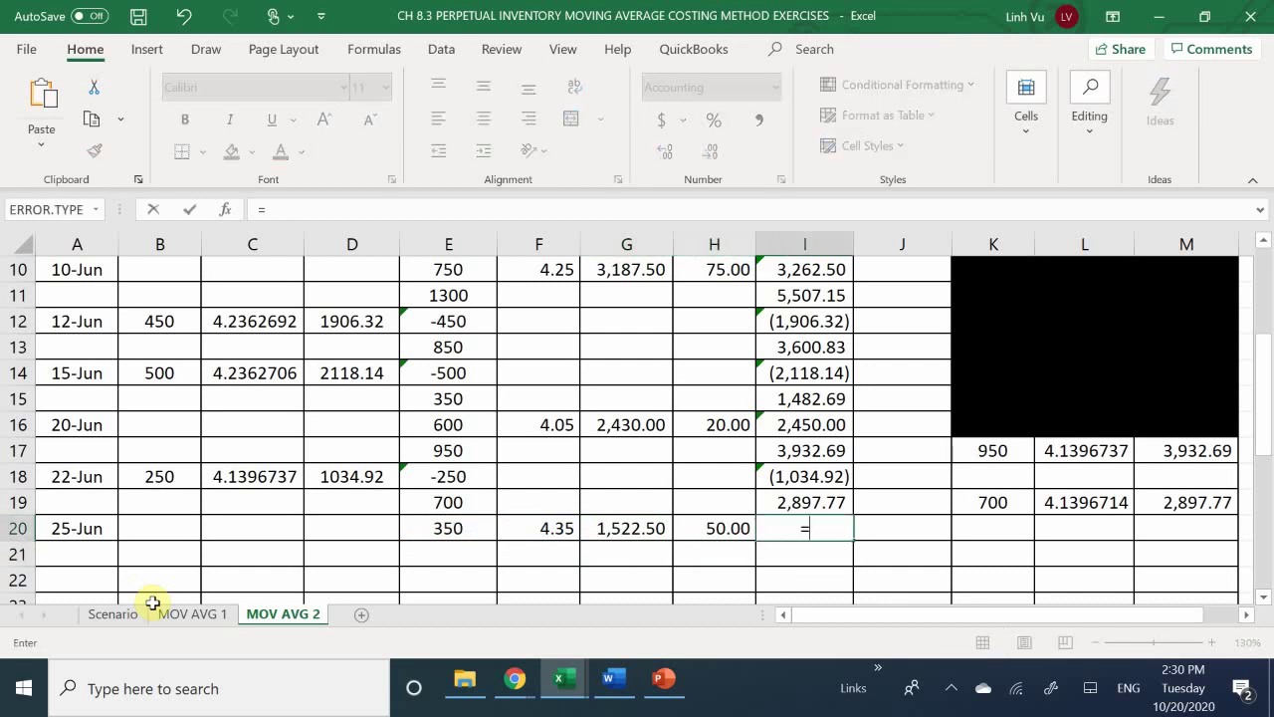
key(Left)
key(Left)
text(+)
key(Left)
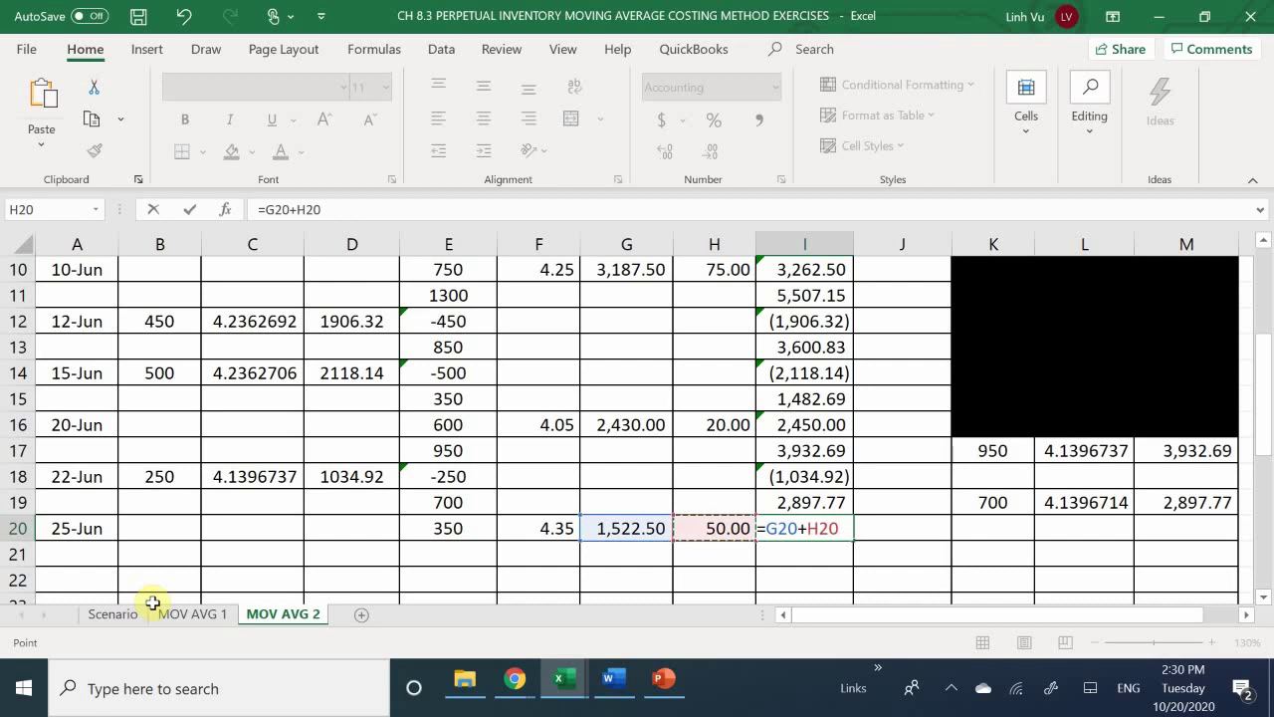
key(Return)
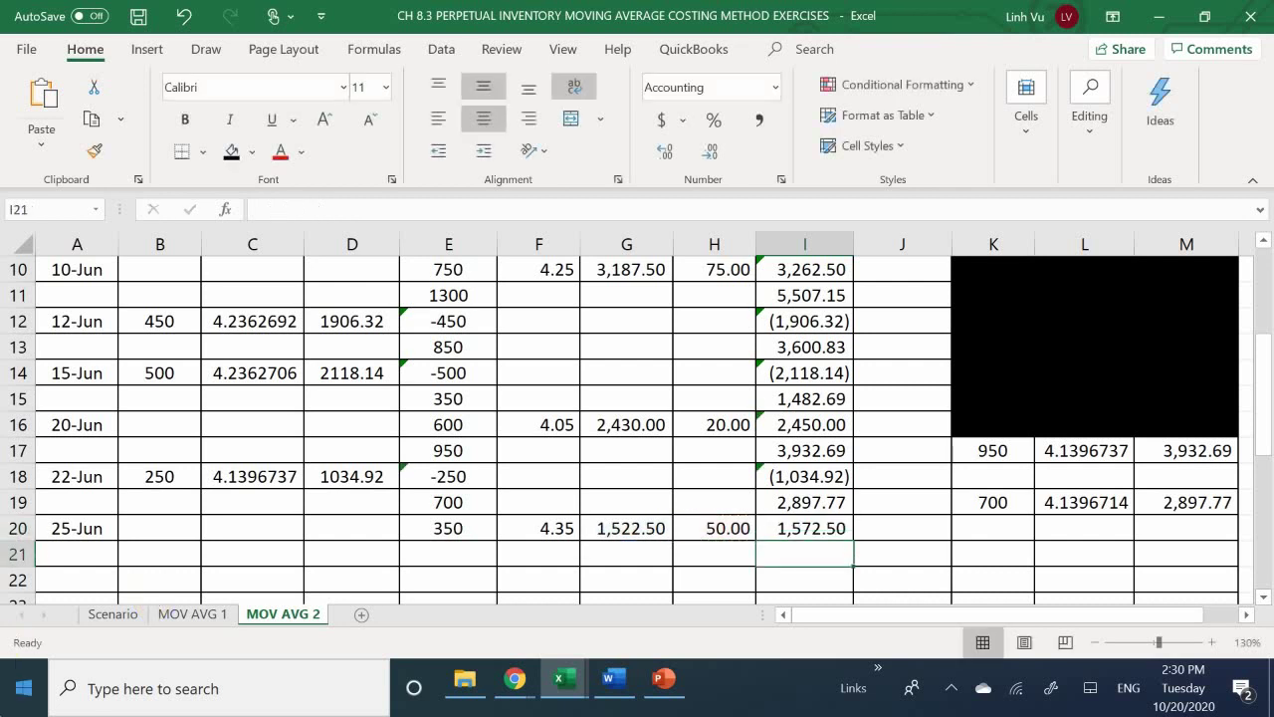
Calculate the running unit balance in E21 as E19 plus E20.
scroll(1155, 433, down, 1)
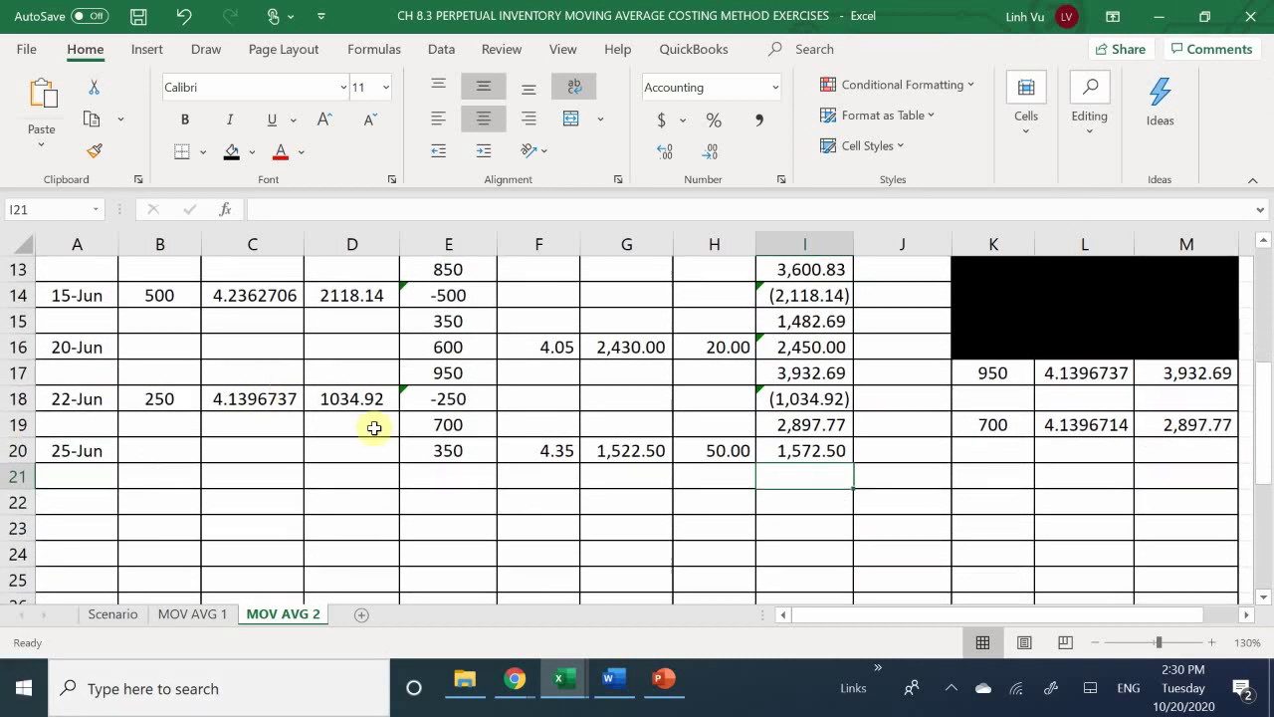
click(438, 475)
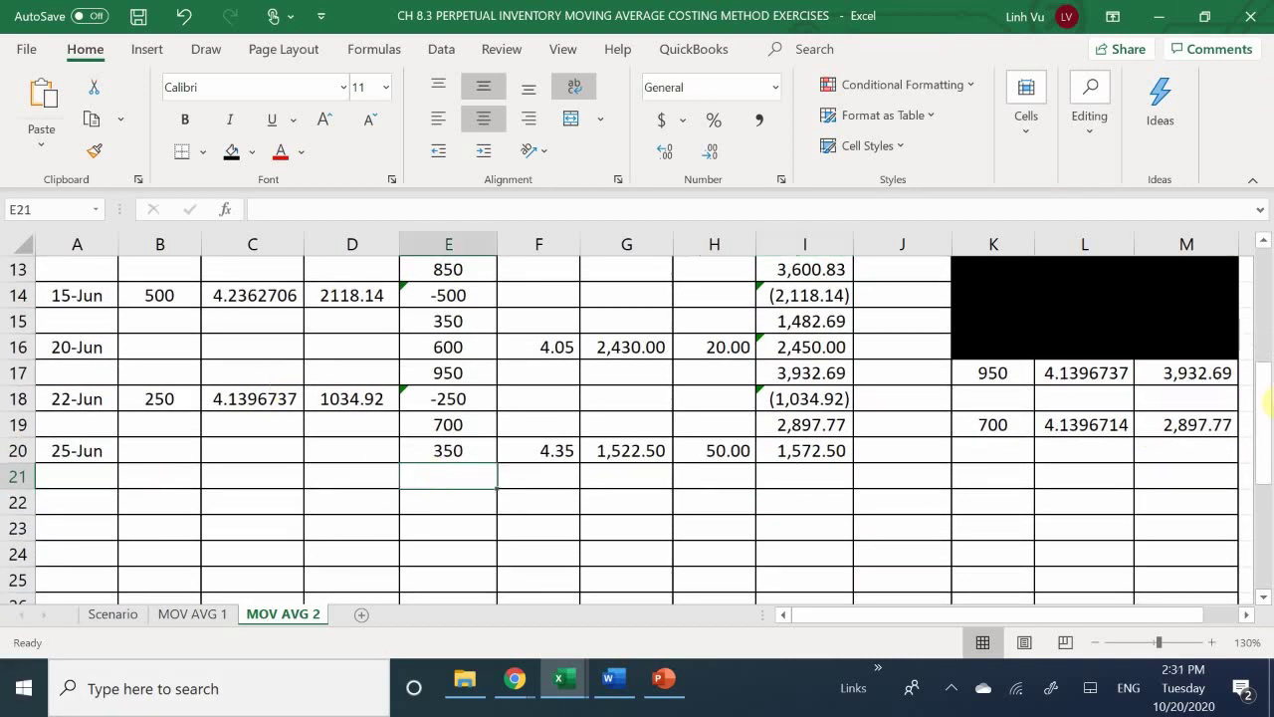
text(=)
key(Up)
key(Up)
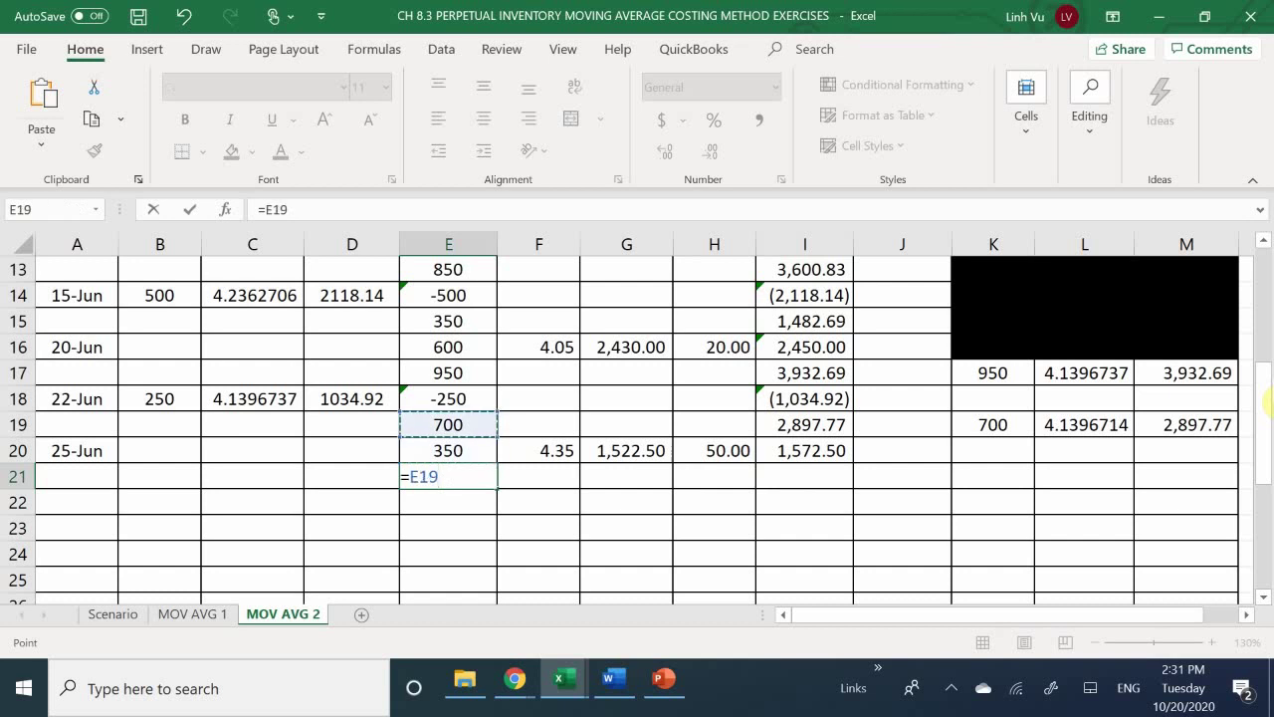
text(+)
key(Down)
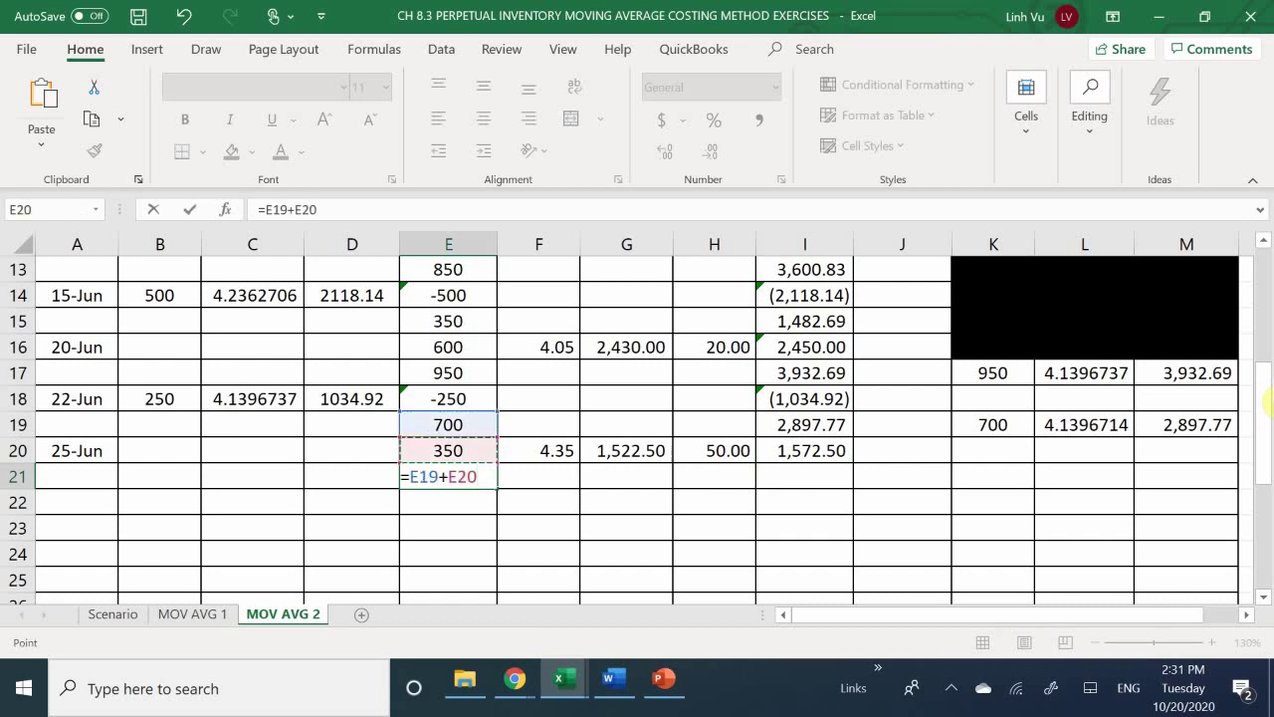
key(Return)
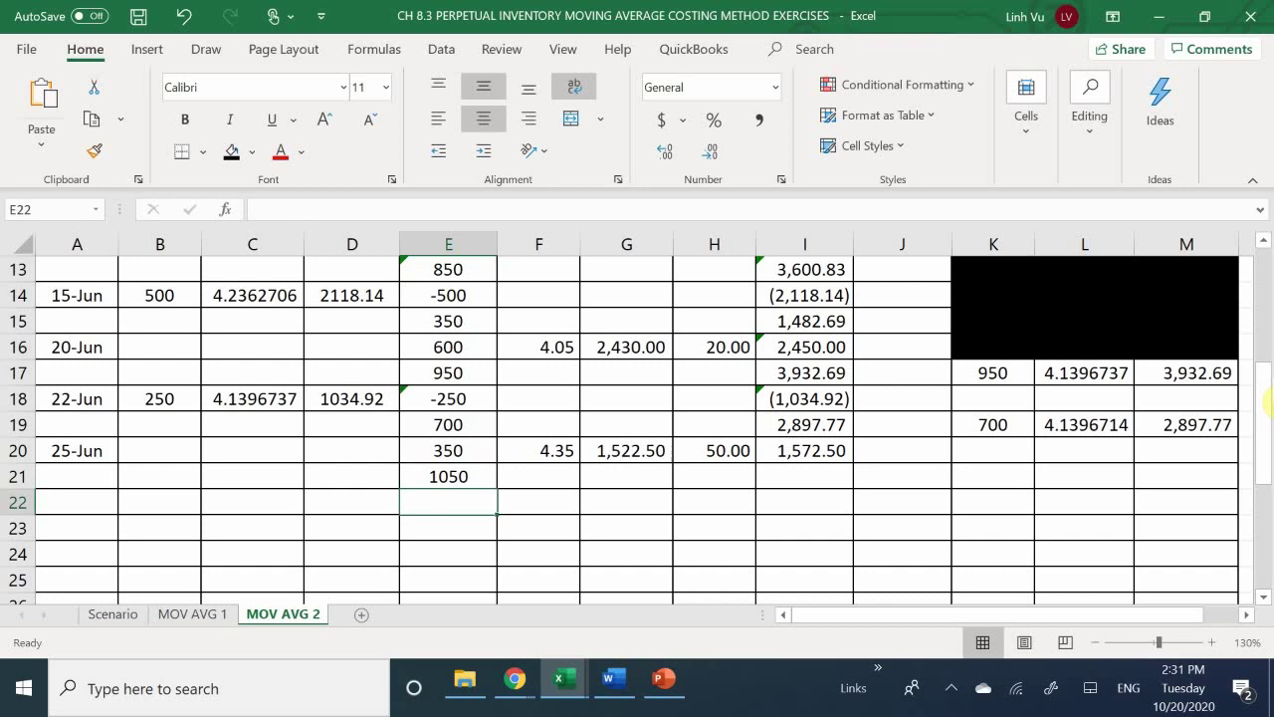
Calculate the running inventory cost in I21 as I19 plus I20.
key(Right)
key(Right)
key(Right)
key(Right)
key(Up)
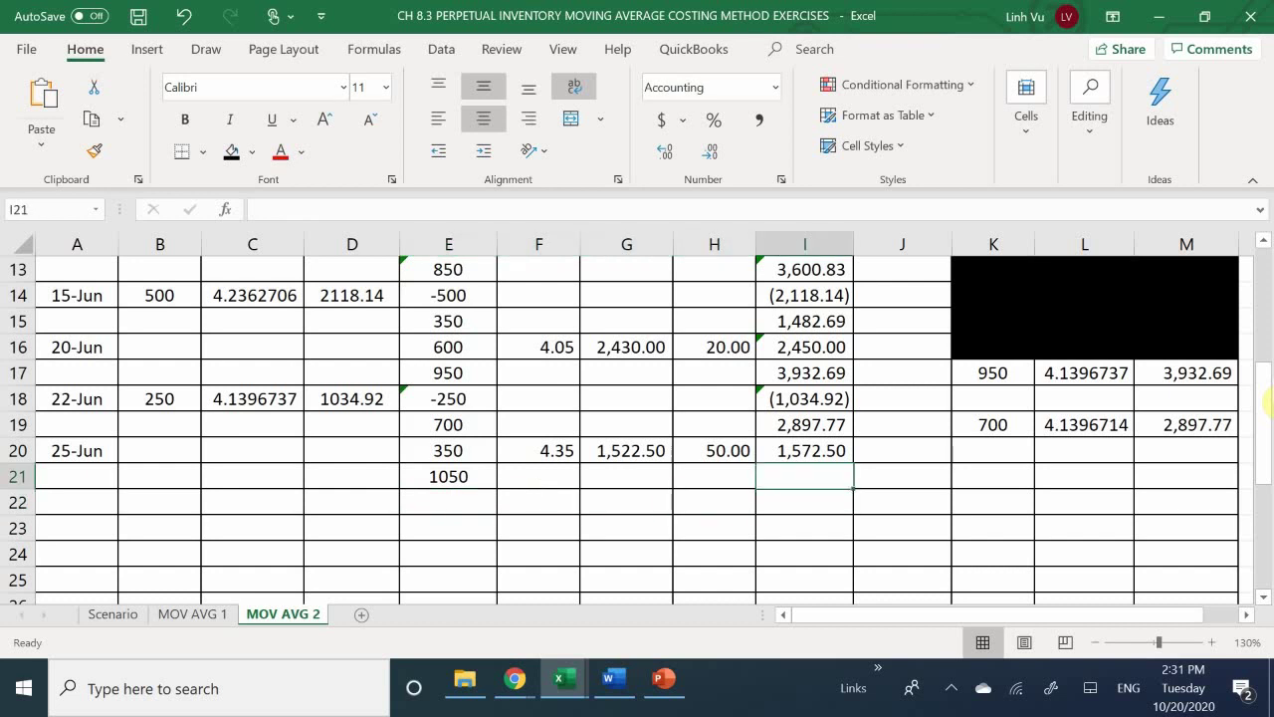
text(=)
key(Up)
key(Up)
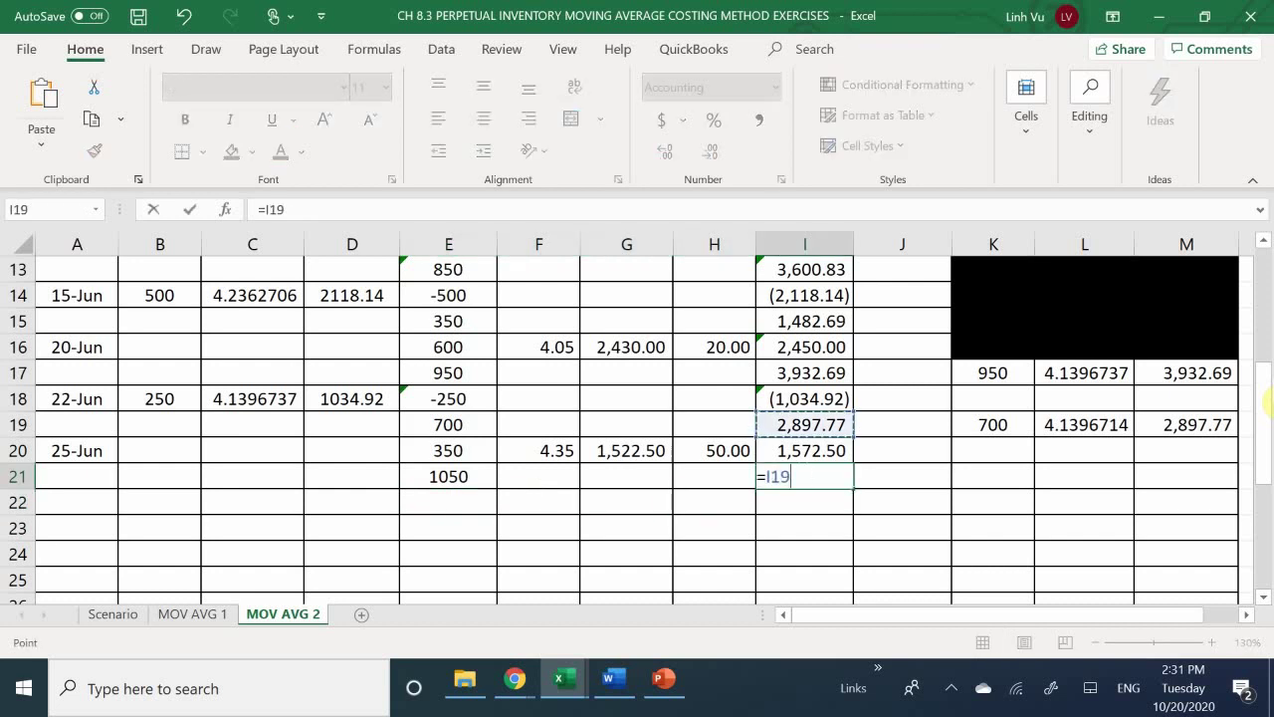
text(+)
key(Up)
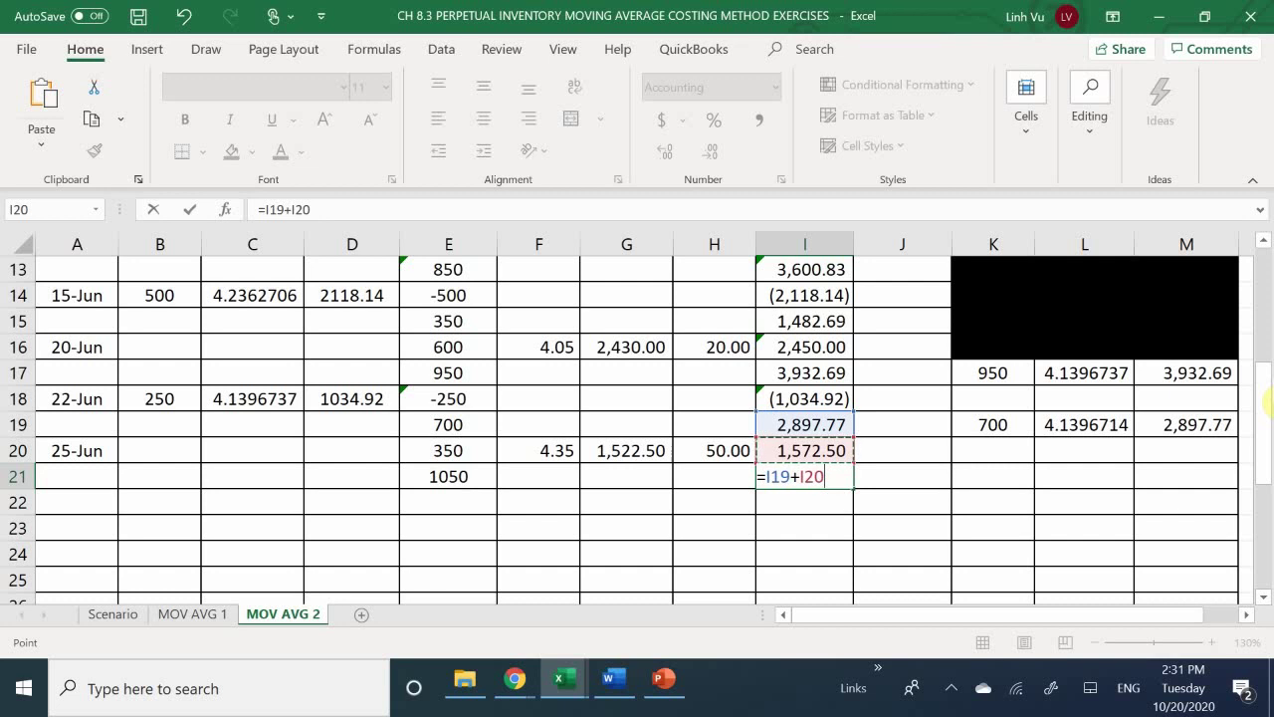
key(Return)
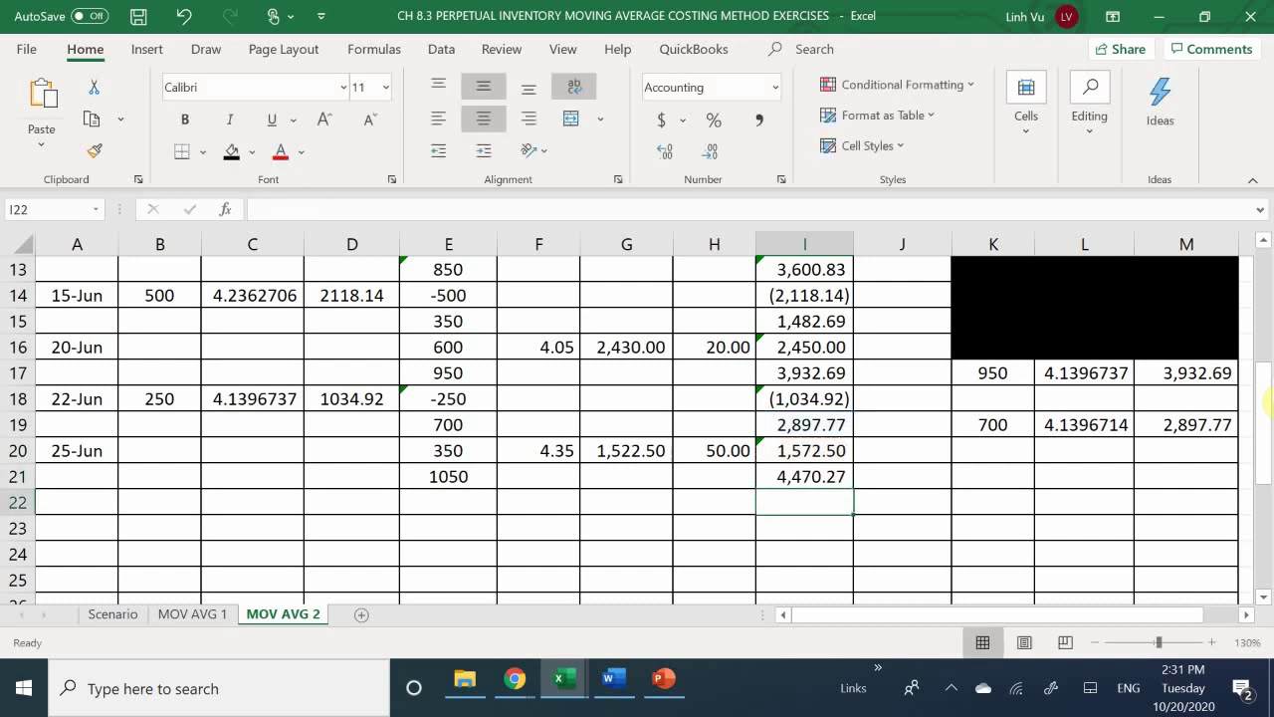
Link the units on hand in K21 to the running unit balance in E21.
key(Right)
key(Right)
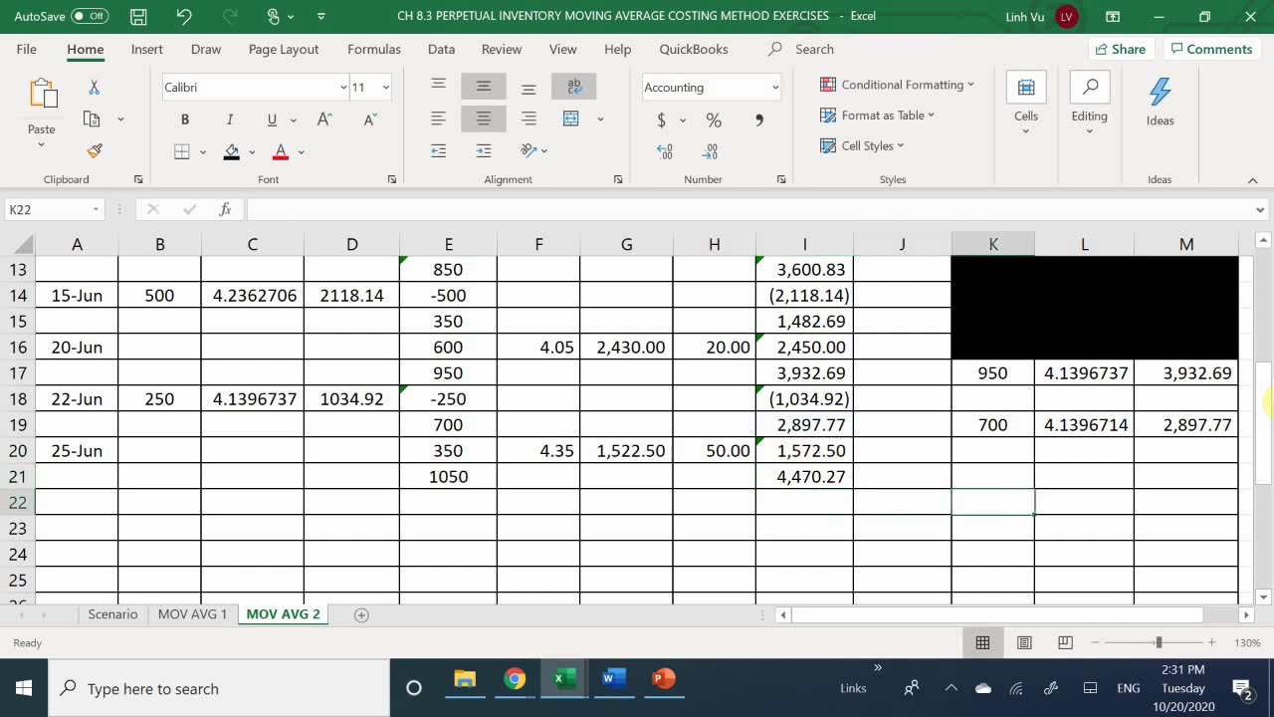
key(Up)
text(=)
key(Left)
key(Left)
key(Left)
key(Left)
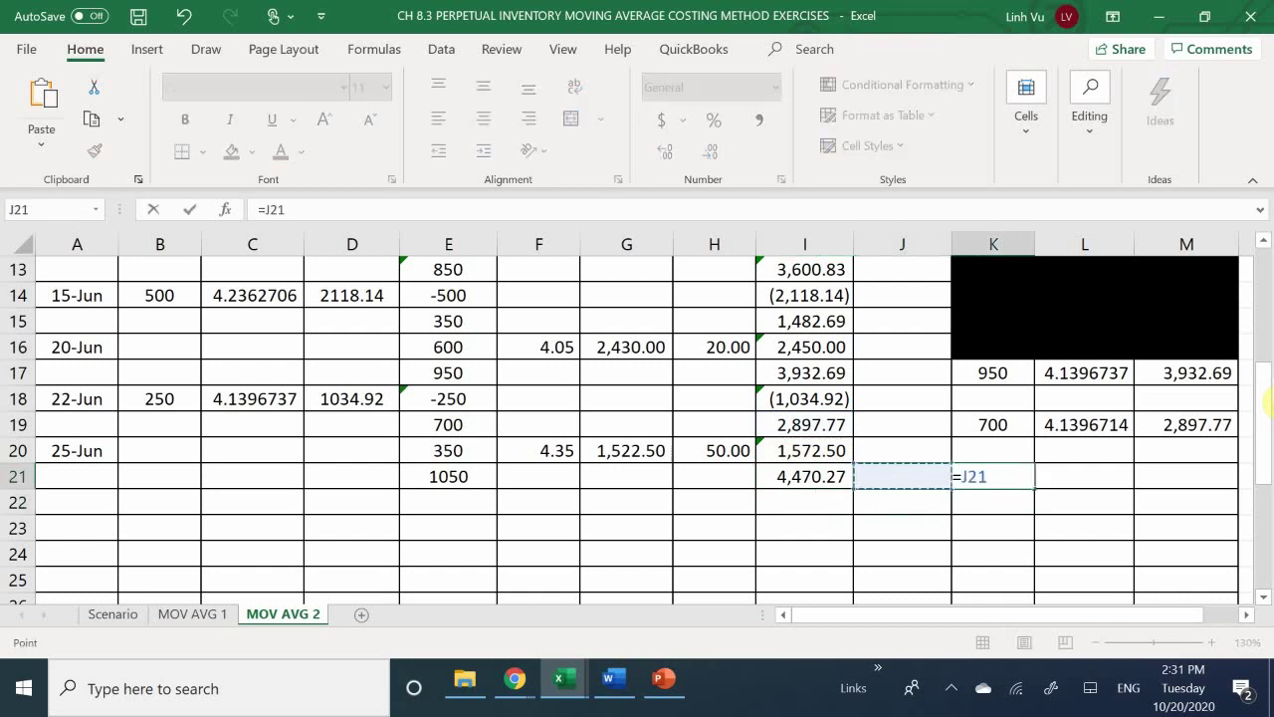
key(Left)
key(Left)
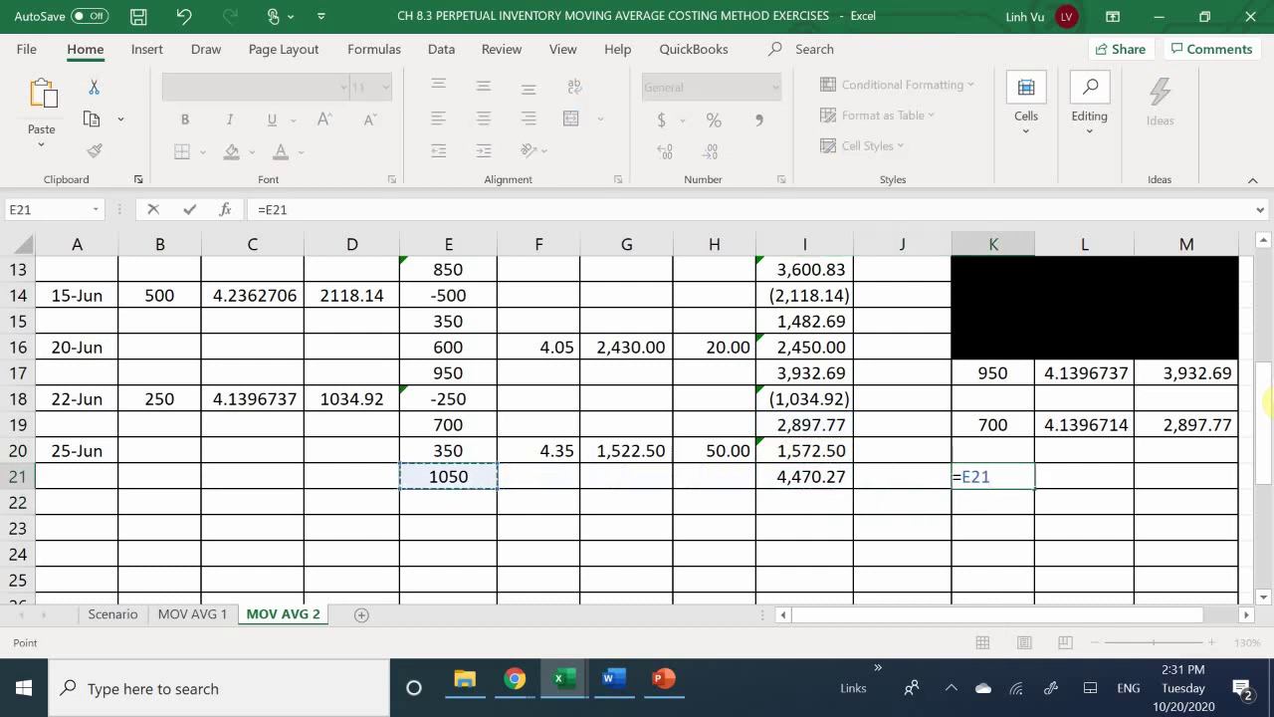
key(Return)
Link the inventory value in M21 to the running cost in I21.
key(Right)
key(Right)
key(Up)
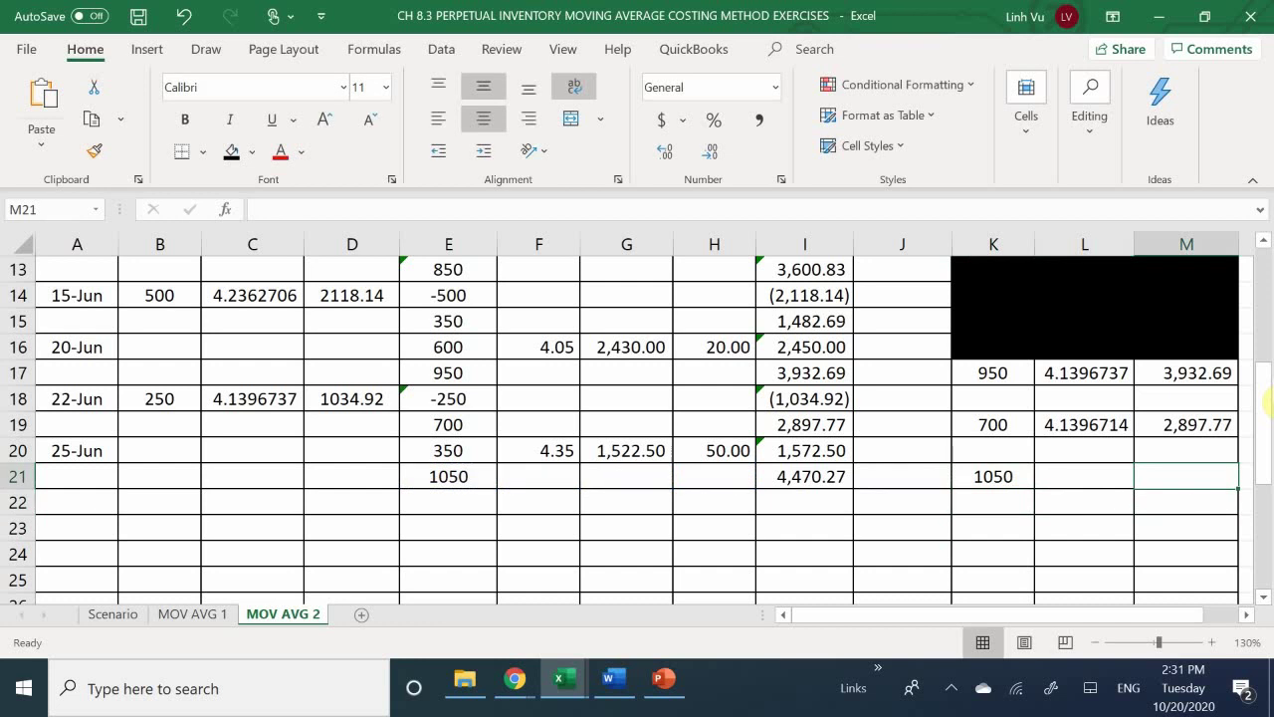
text(=)
key(Left)
key(Left)
key(Left)
key(Left)
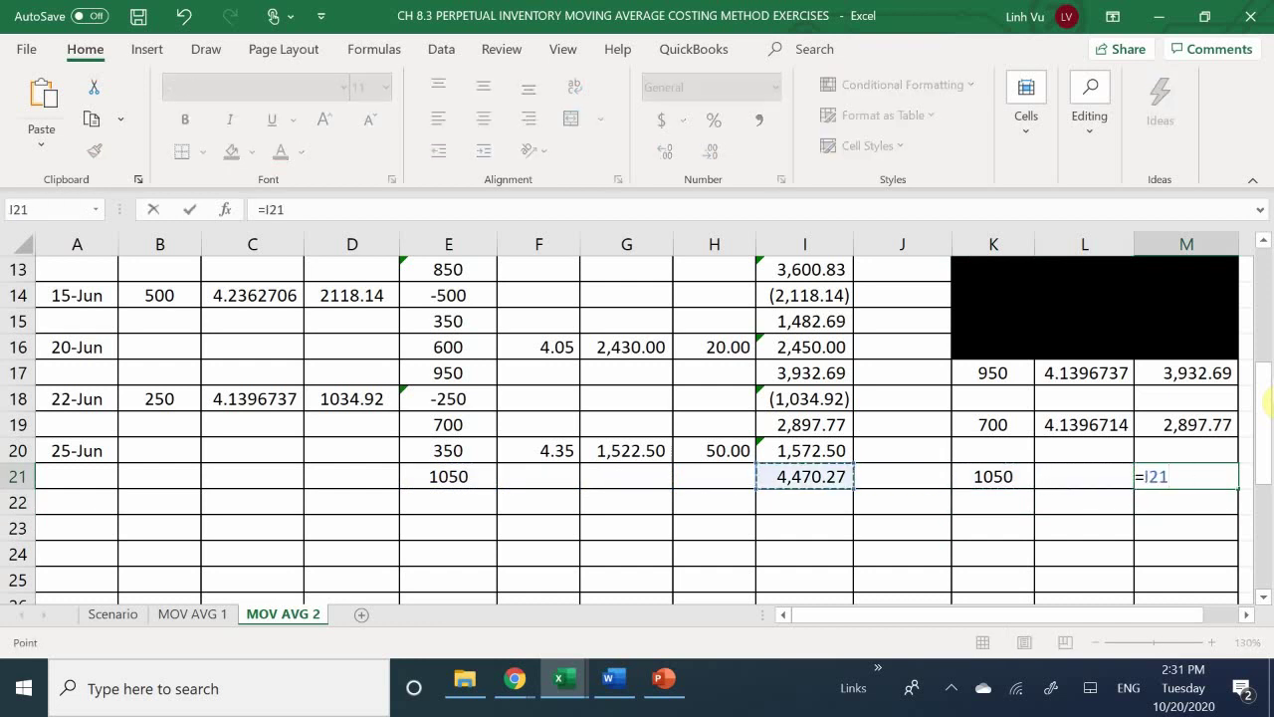
key(Return)
Calculate the average unit cost in L21 as M21 divided by K21.
key(Left)
key(Up)
text(=)
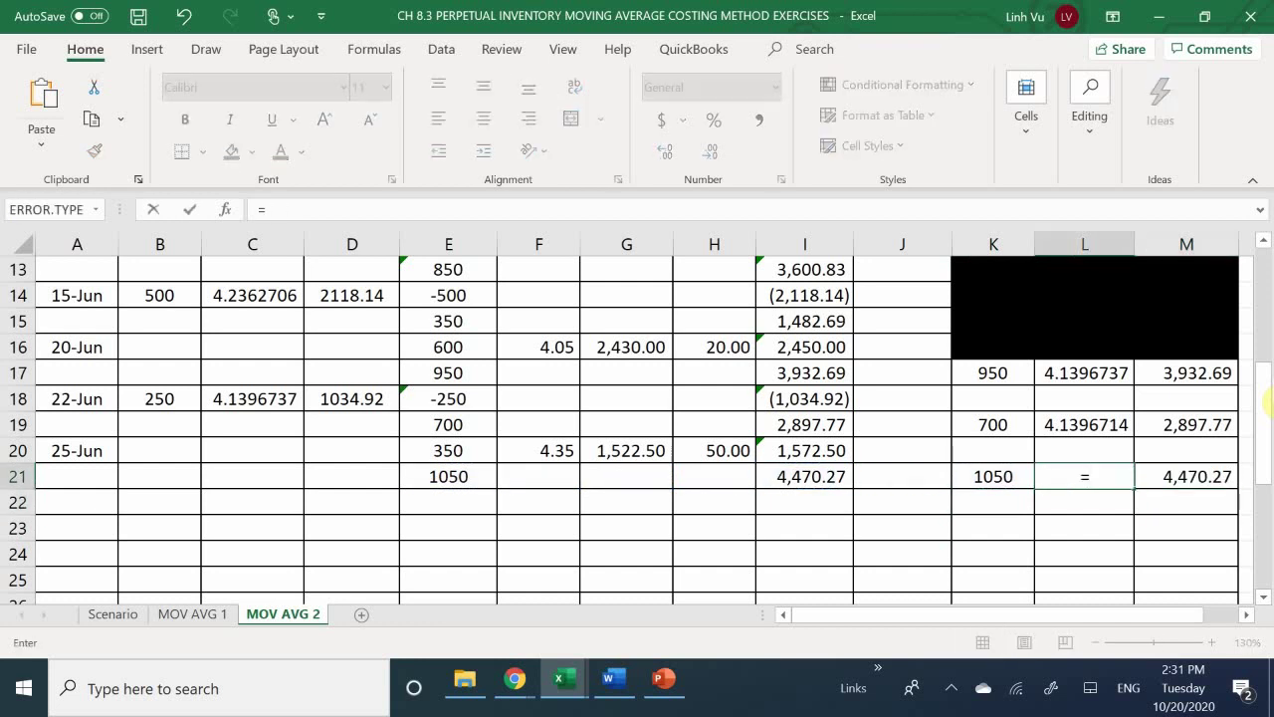
key(Right)
text(/)
key(Left)
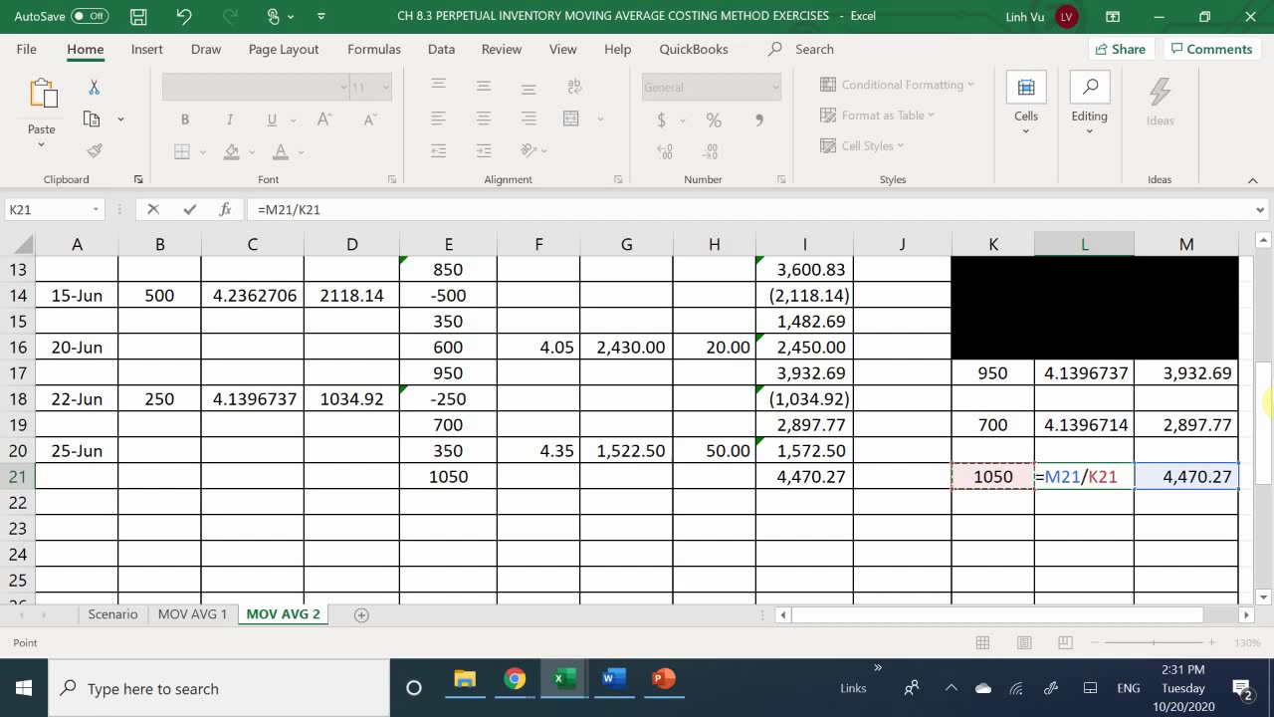
key(Return)
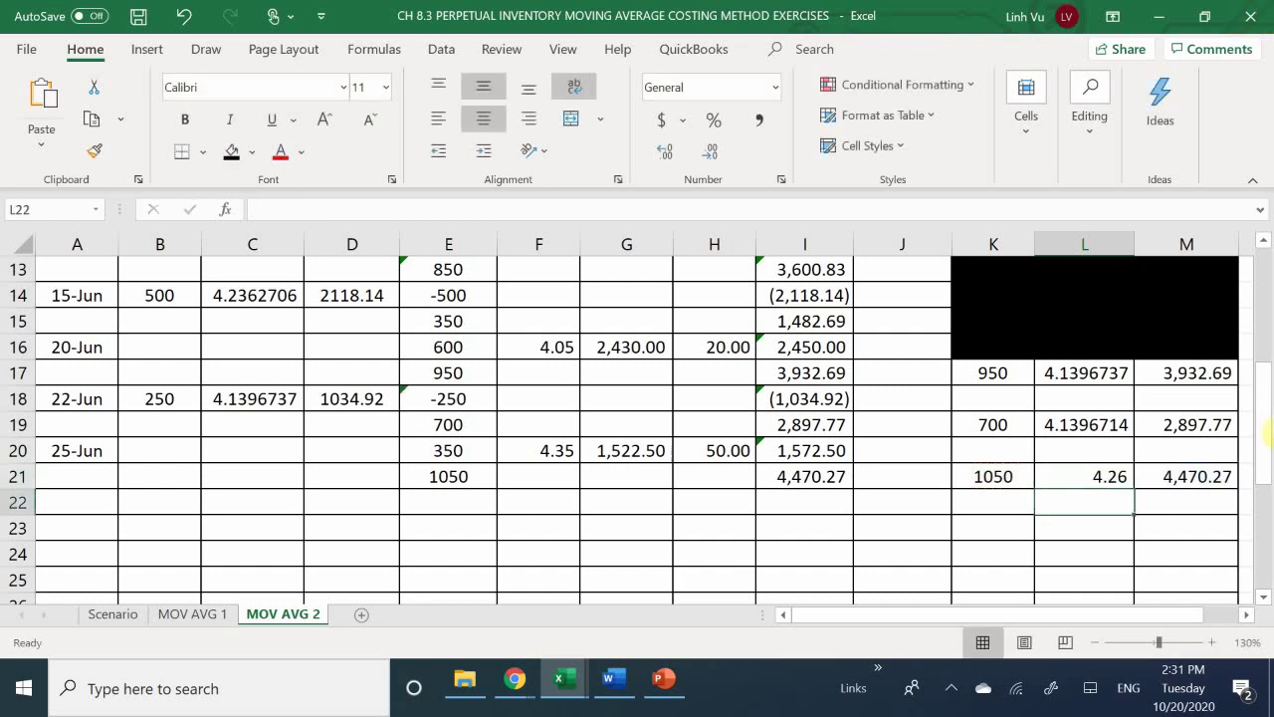
Show the average unit cost in L21 with seven decimal places.
click(1069, 472)
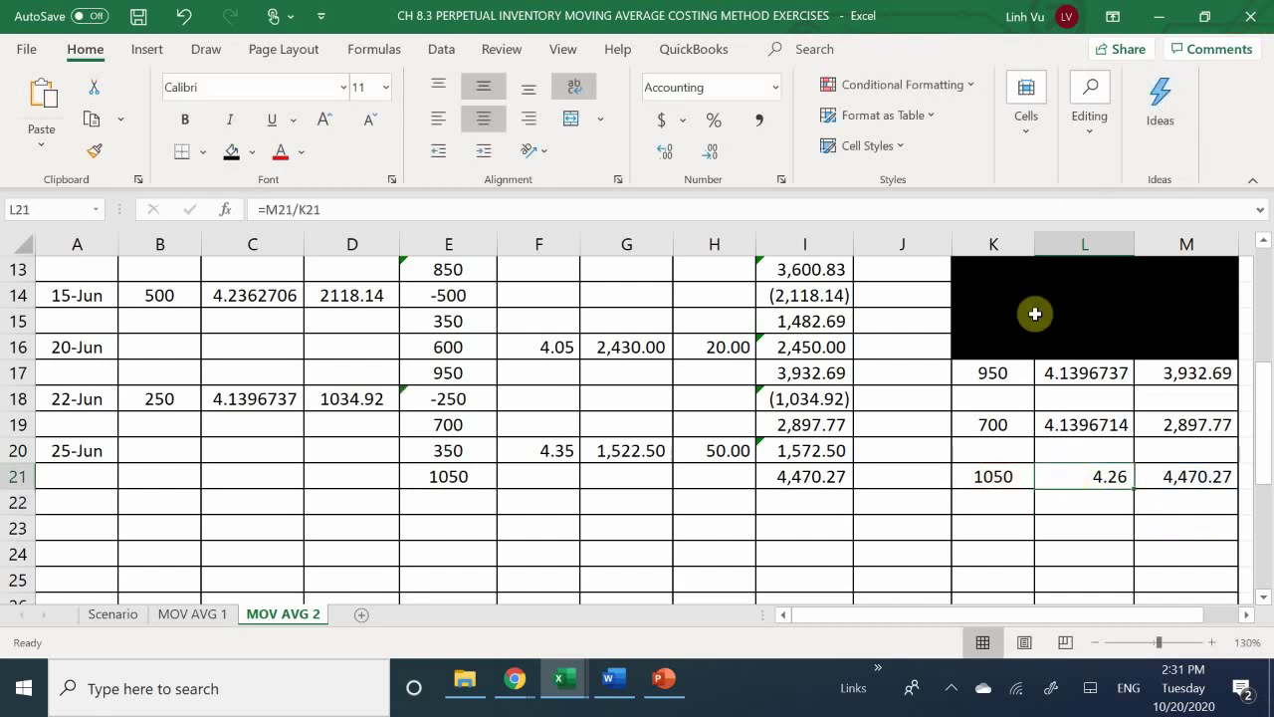
click(664, 159)
click(664, 159)
click(663, 159)
click(664, 159)
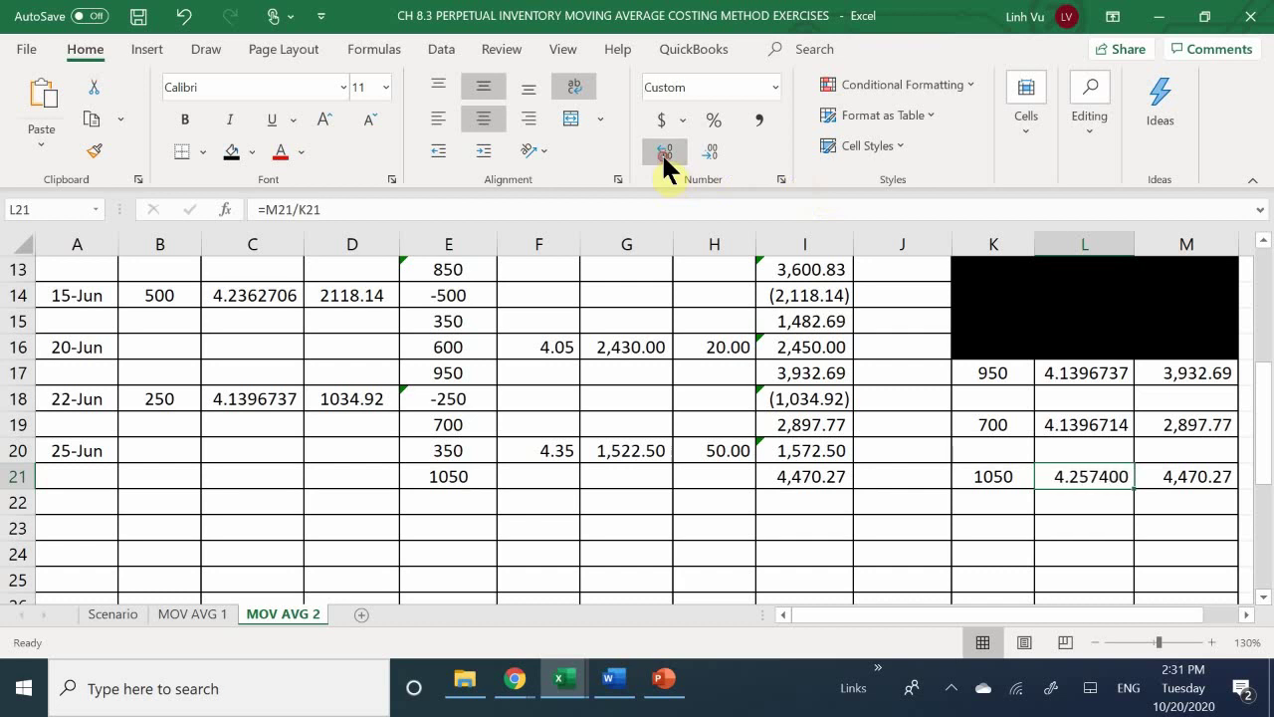
click(663, 152)
Black out the superseded balances in K17:M20 with a black fill.
click(980, 374)
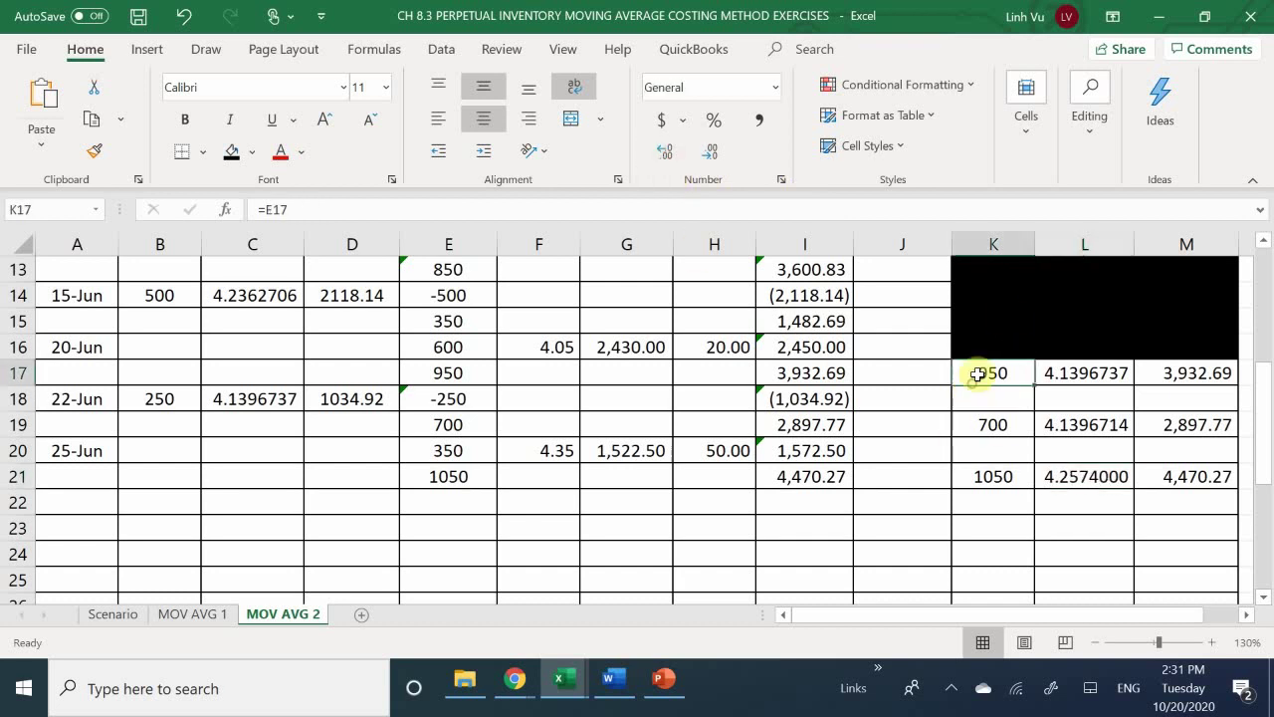
drag(984, 376, 1169, 451)
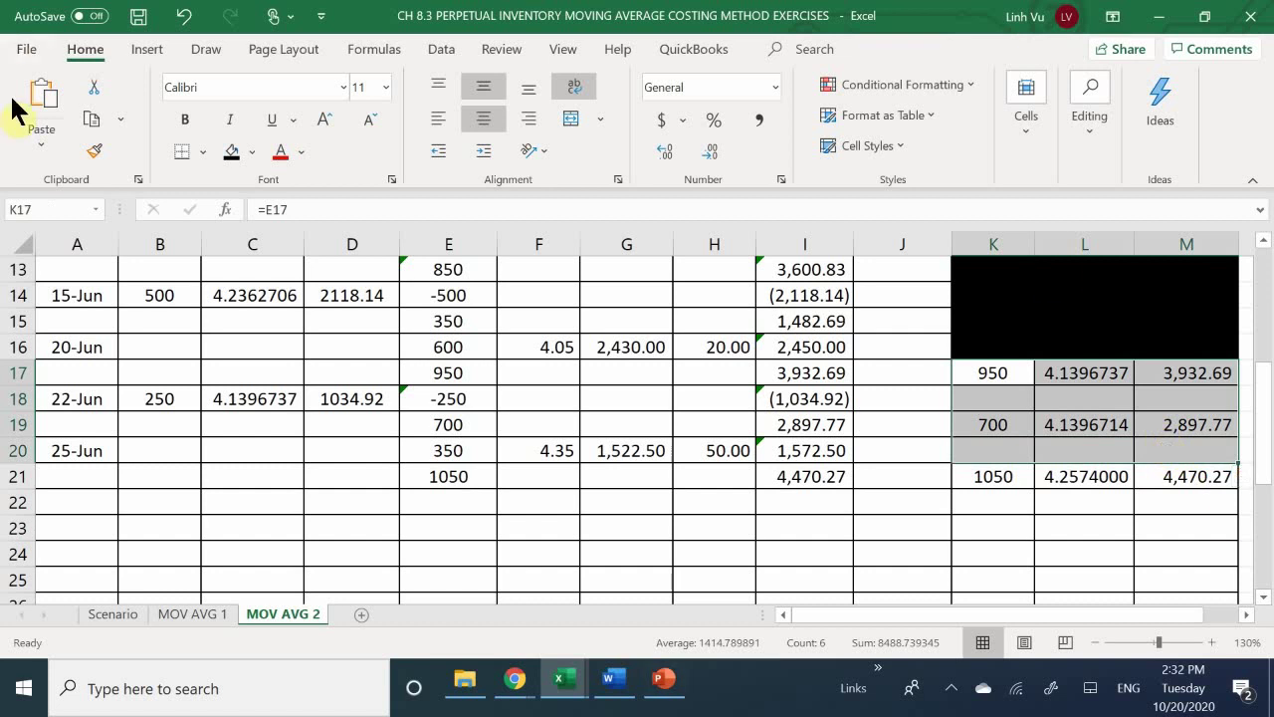
click(239, 150)
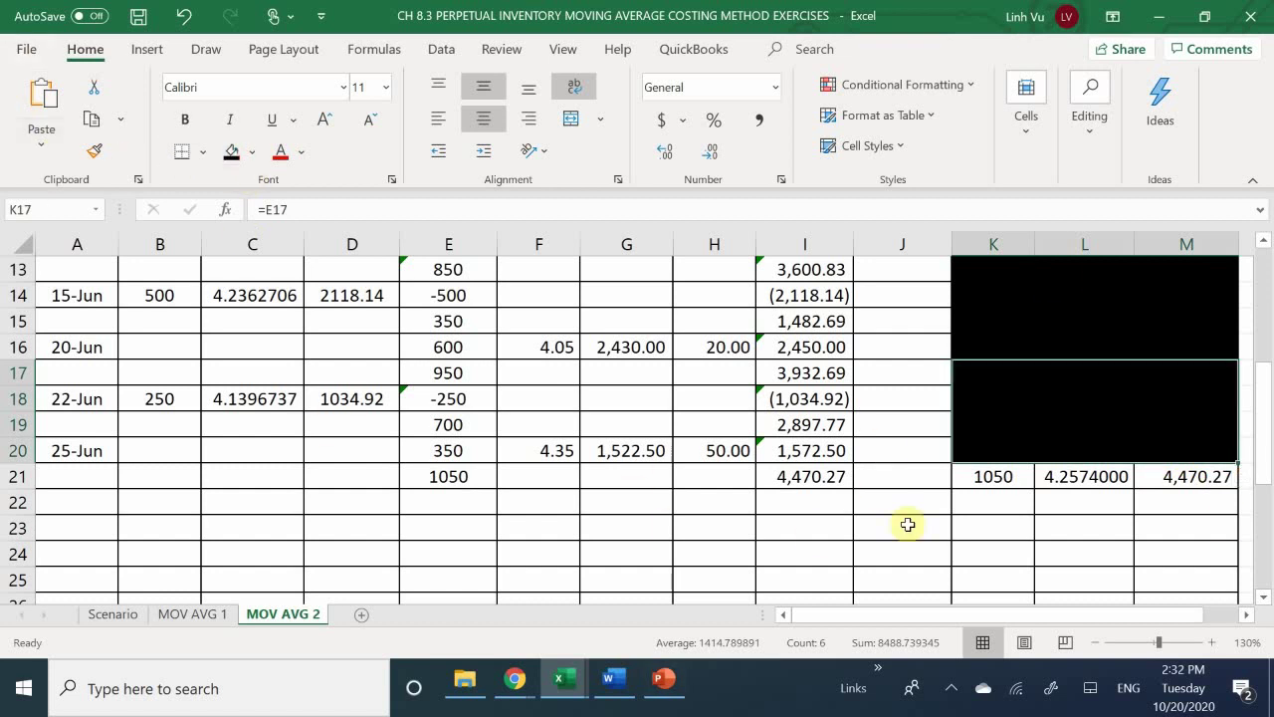
click(998, 512)
Check the scenario's 27 June entry and enter the sale date 6/27 in A22 of the MOV AVG 2 sheet.
scroll(928, 422, up, 4)
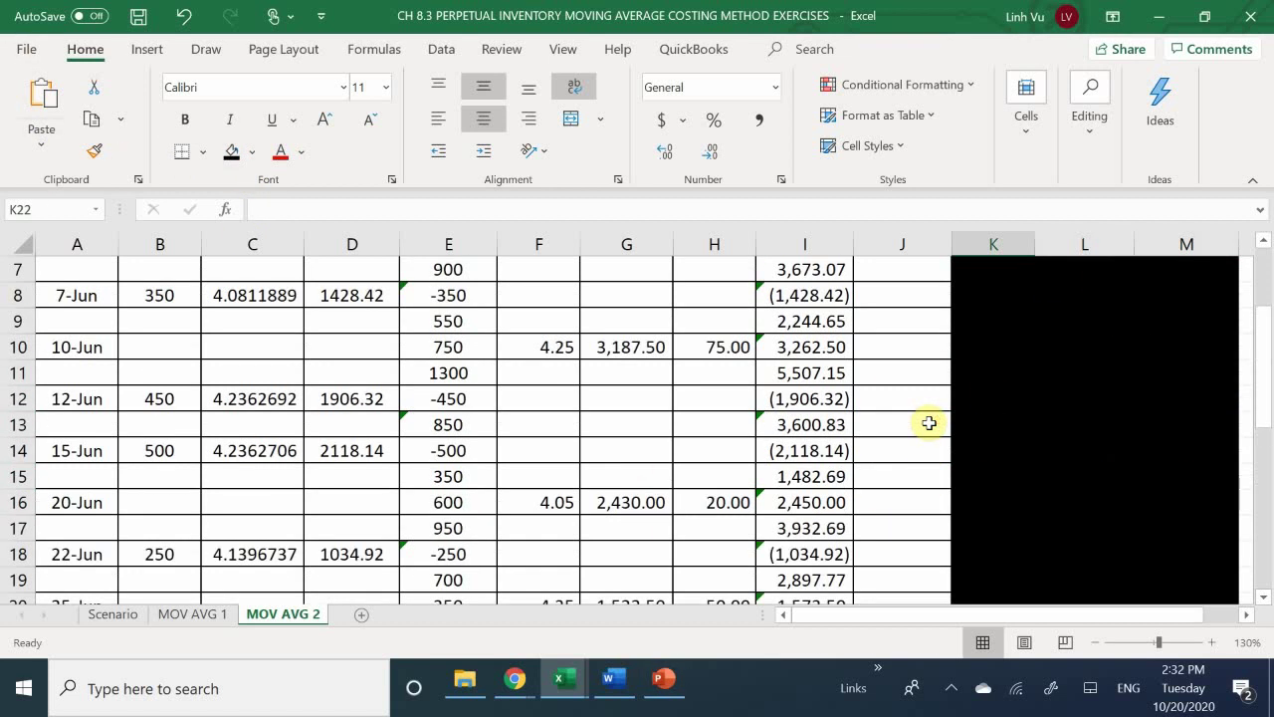
scroll(928, 422, down, 5)
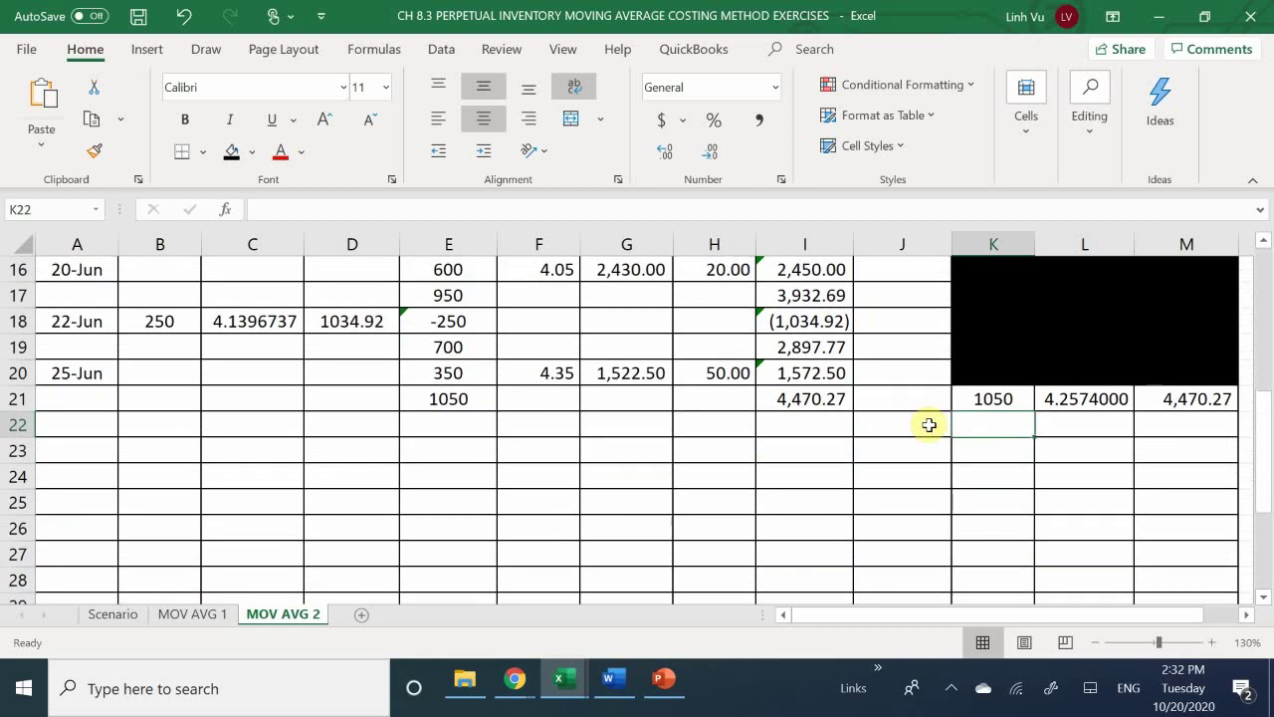
click(112, 614)
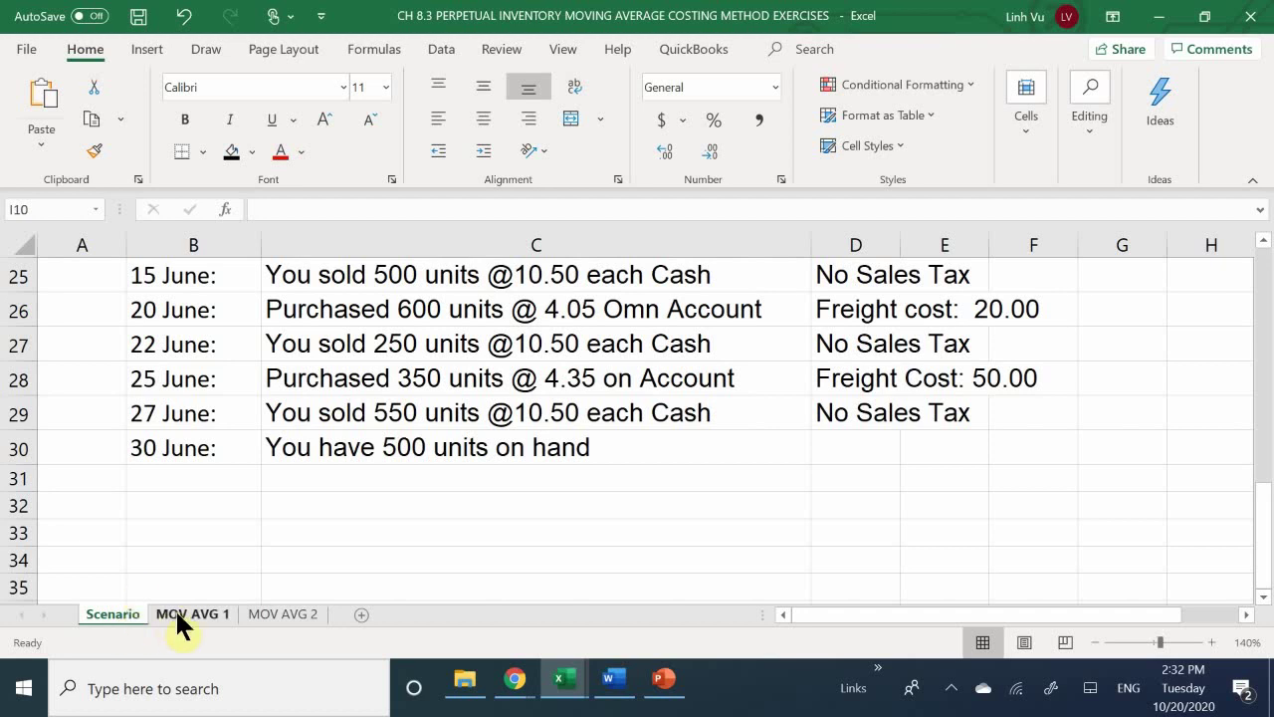
click(273, 617)
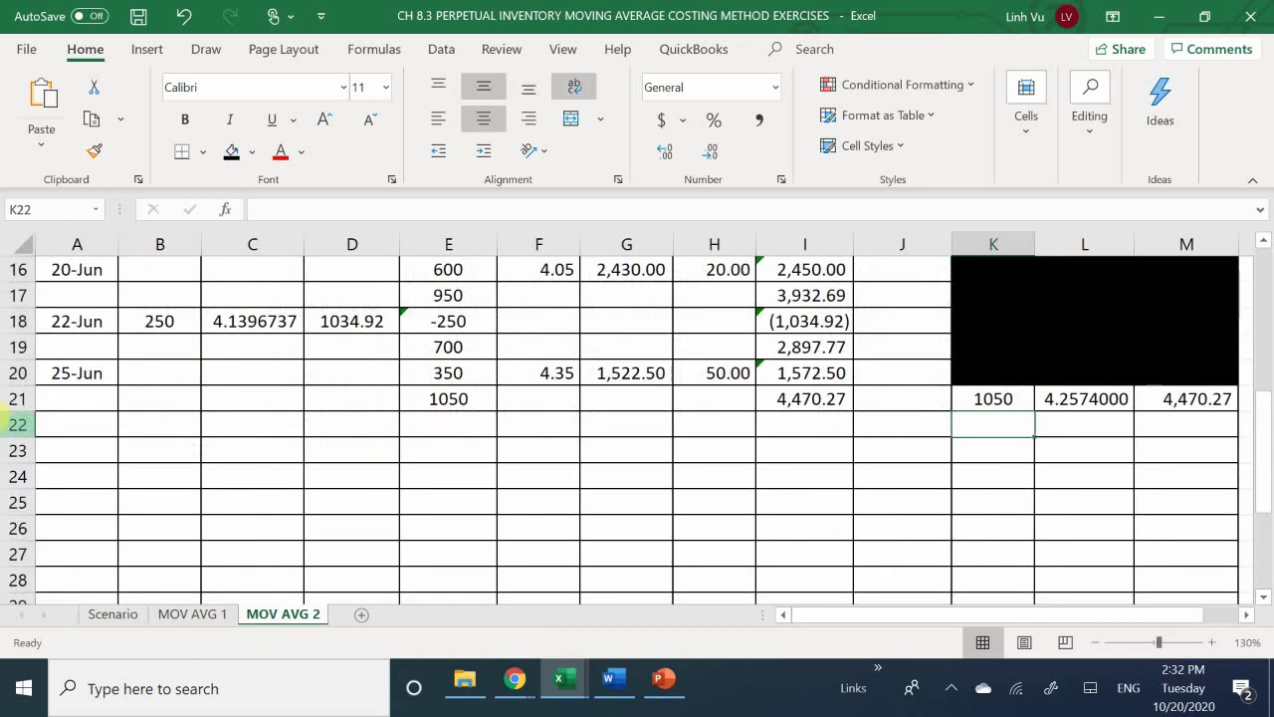
click(121, 422)
click(106, 421)
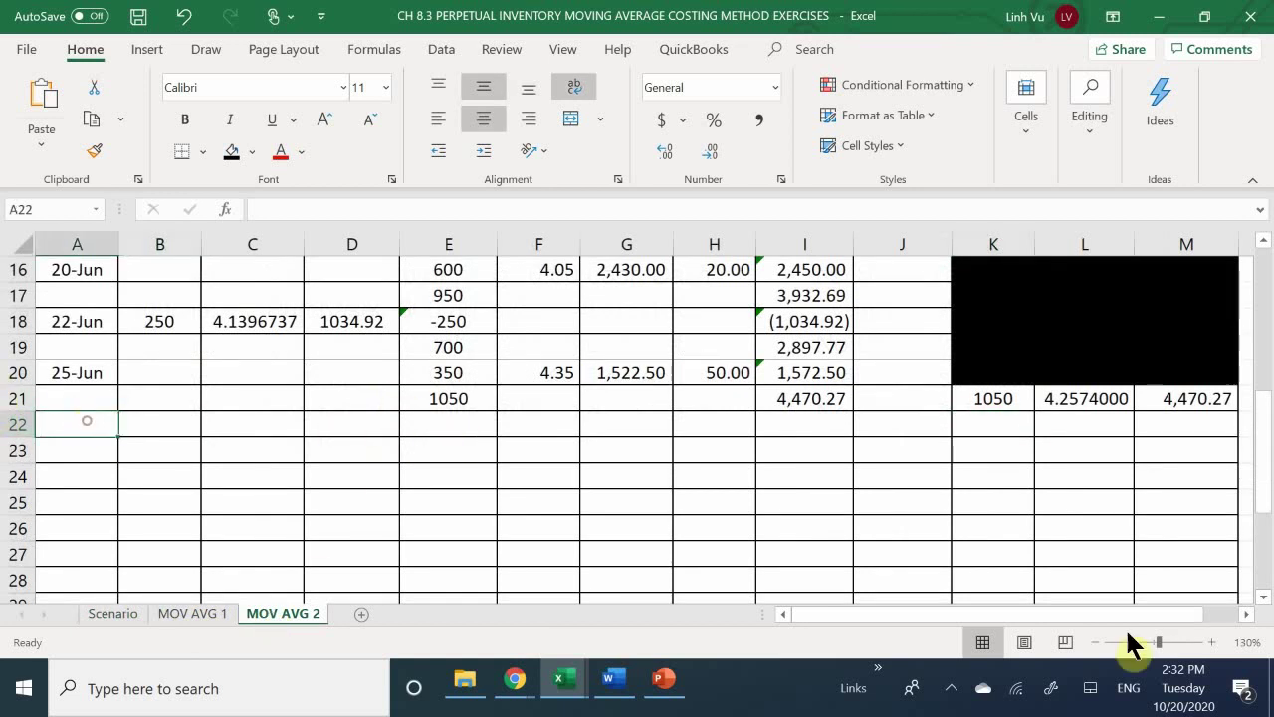
text(6/27)
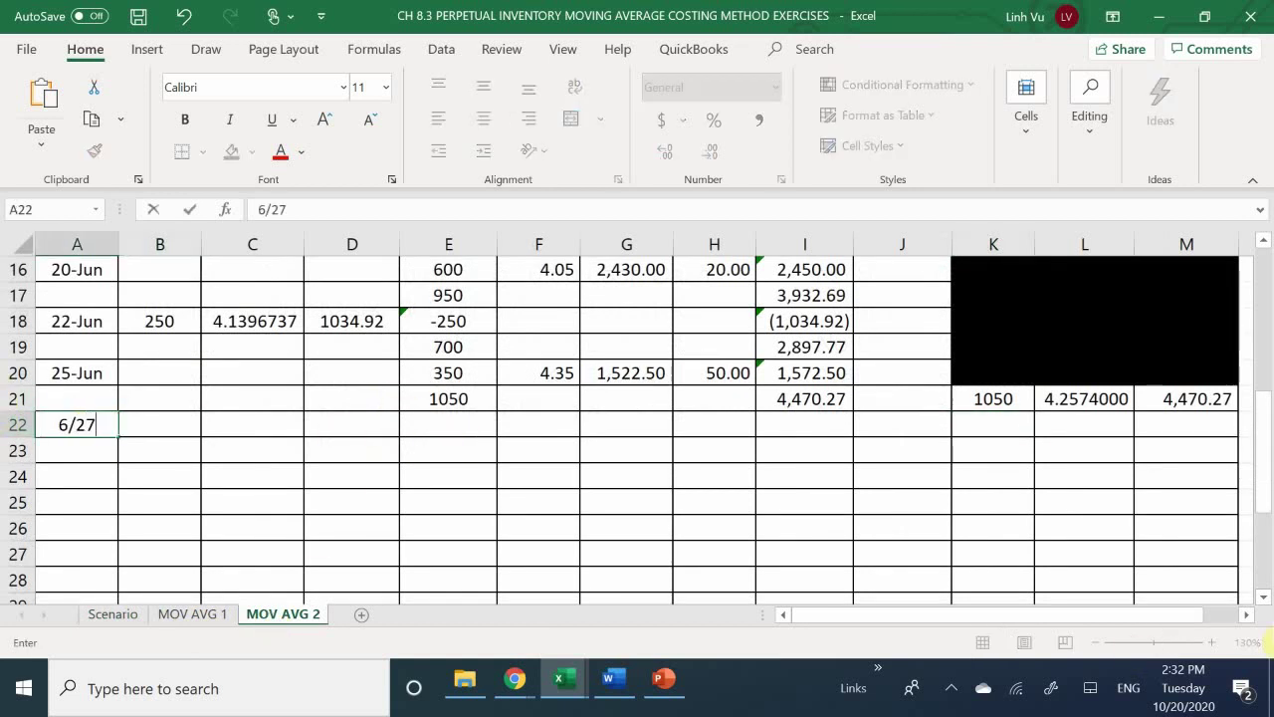
key(Return)
Enter 550 as the units sold on 27 June in B22.
click(159, 450)
click(160, 424)
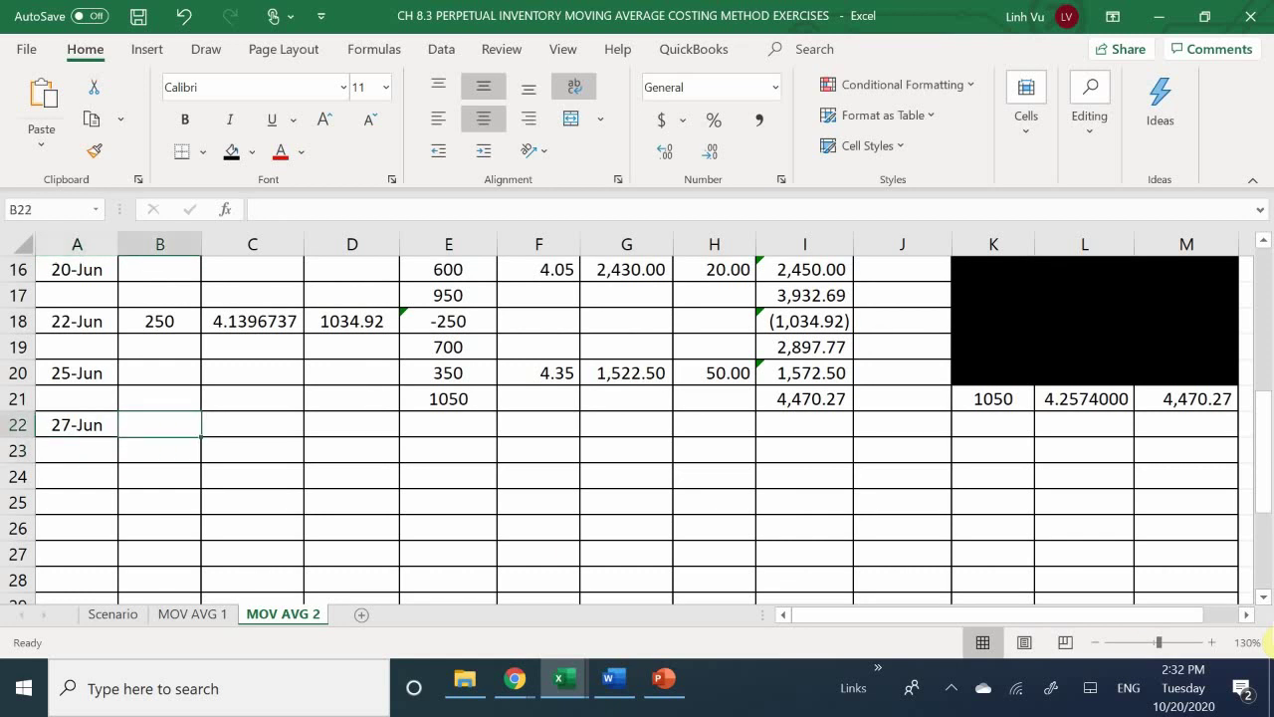
text(550)
key(Return)
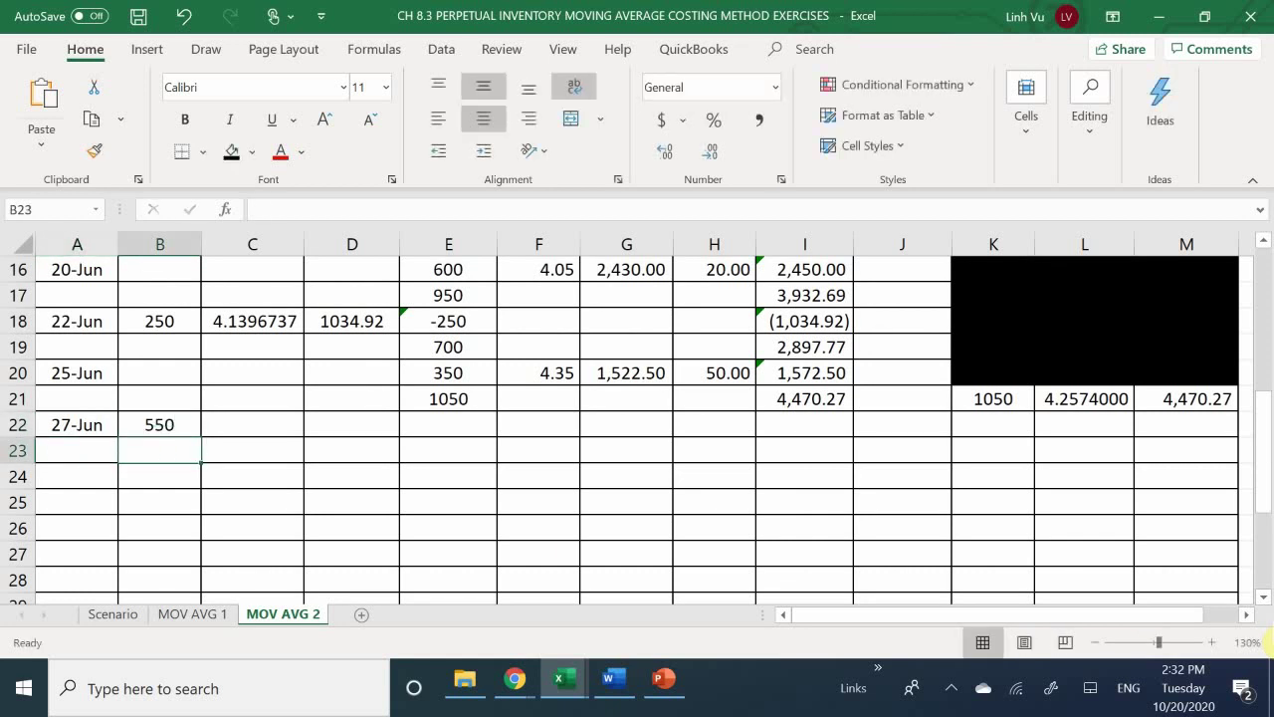
Link the 27 June sale's unit cost in C22 to the average unit cost in L21.
key(Right)
key(Up)
text(=)
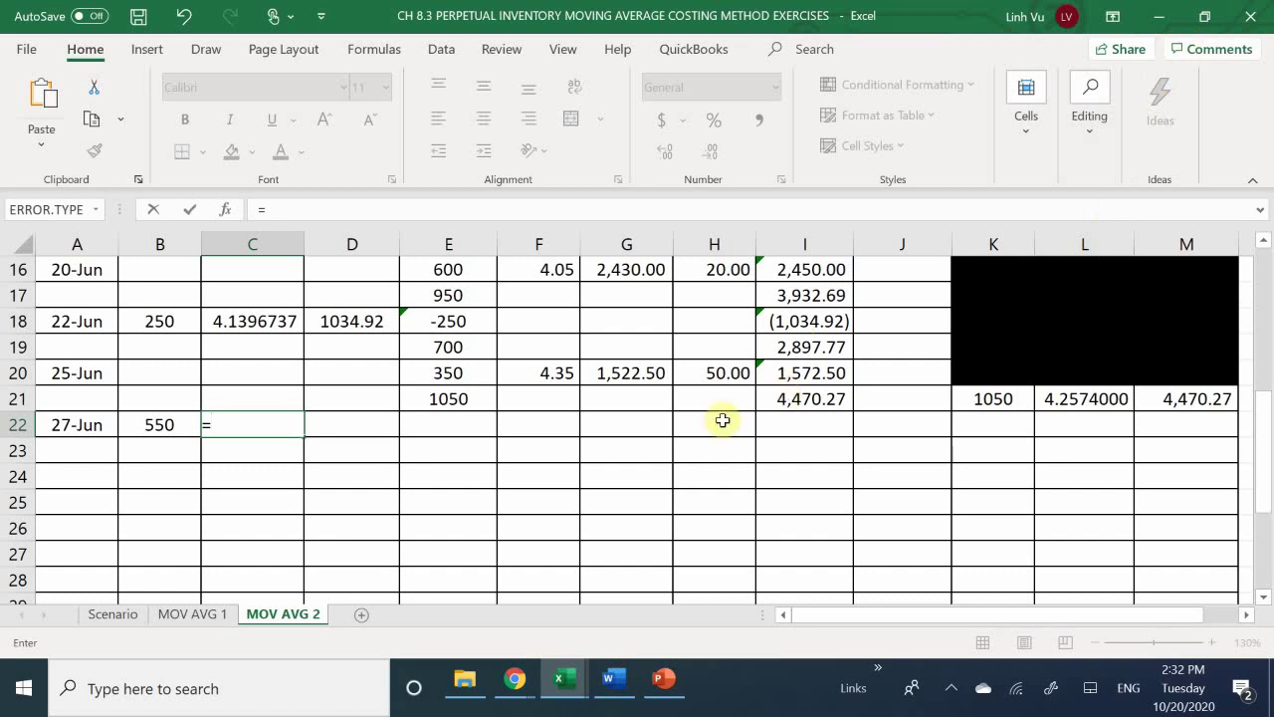
click(1109, 388)
key(Return)
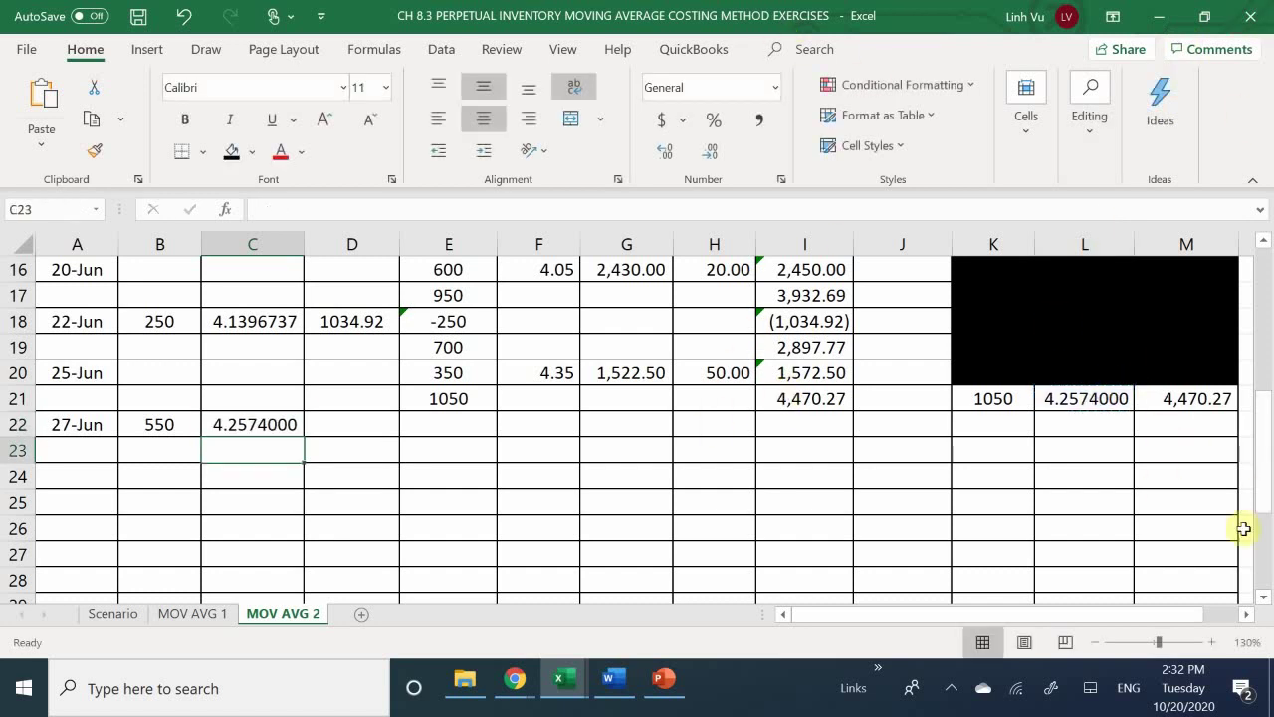
Calculate the 27 June cost of goods sold in D22 as C22 times B22, rounded to two decimals with ROUND.
key(Right)
key(Up)
text(=)
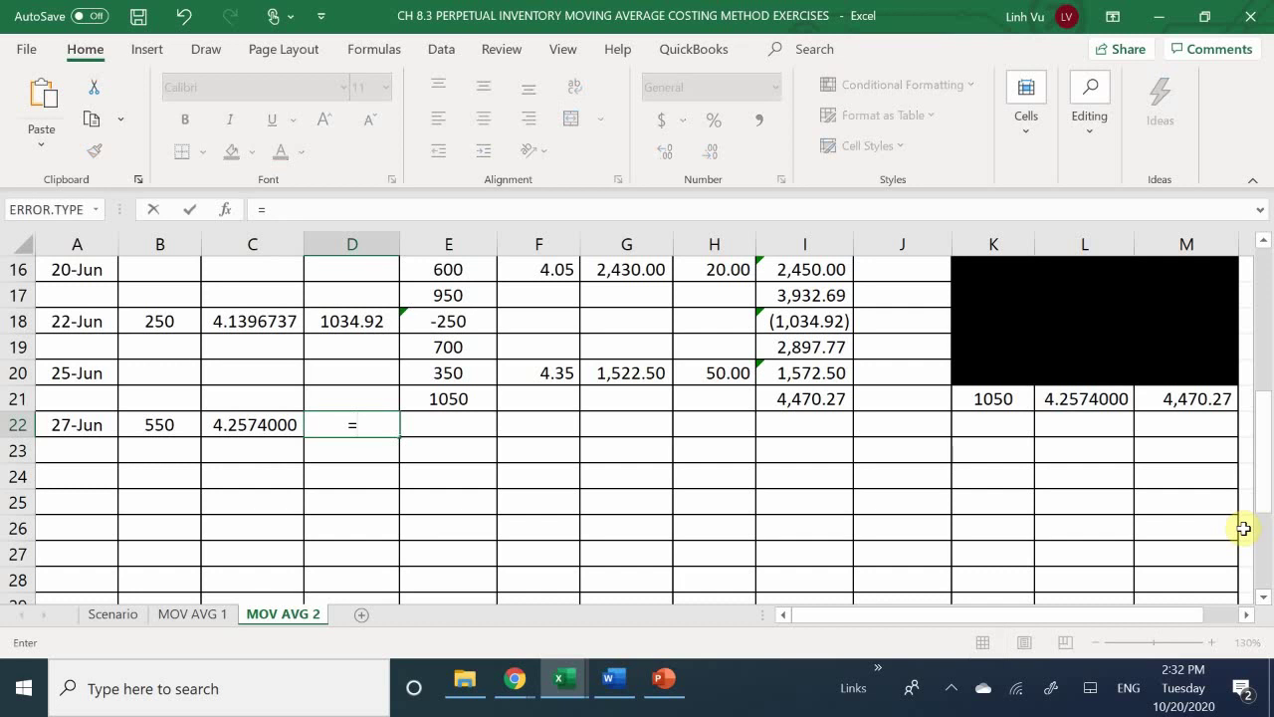
text(ROUND*)
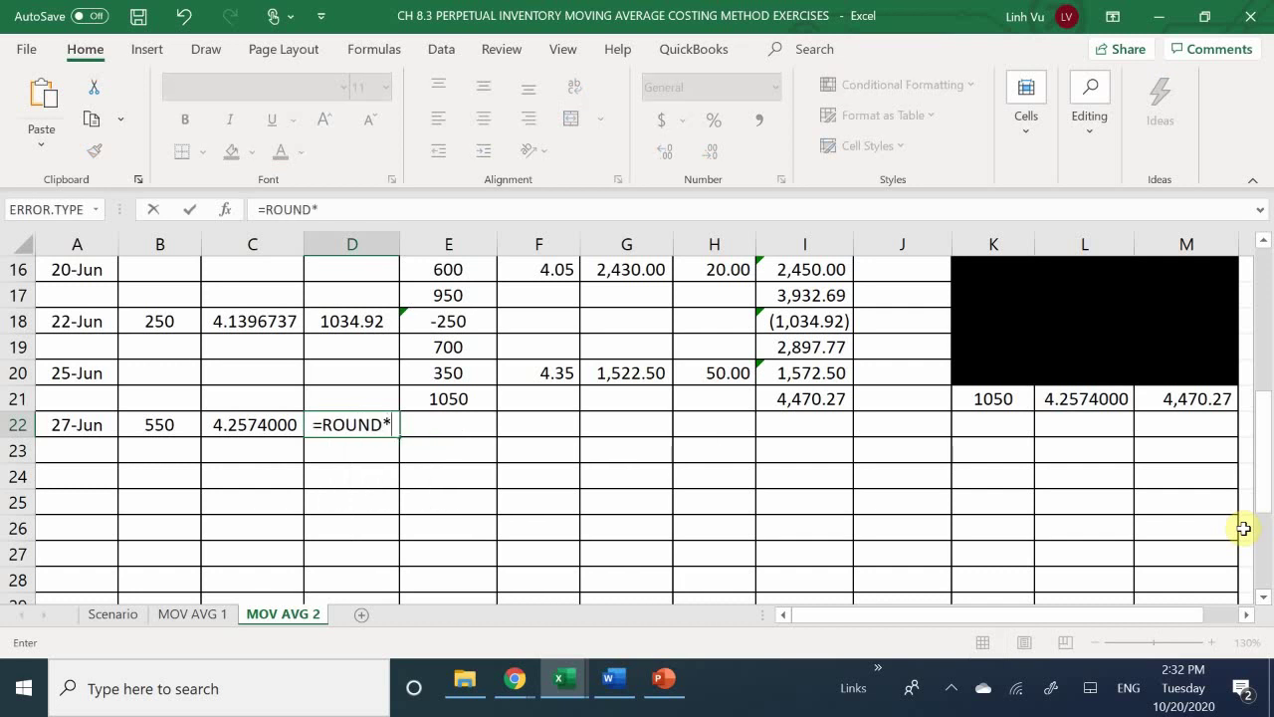
key(BackSpace)
text(()
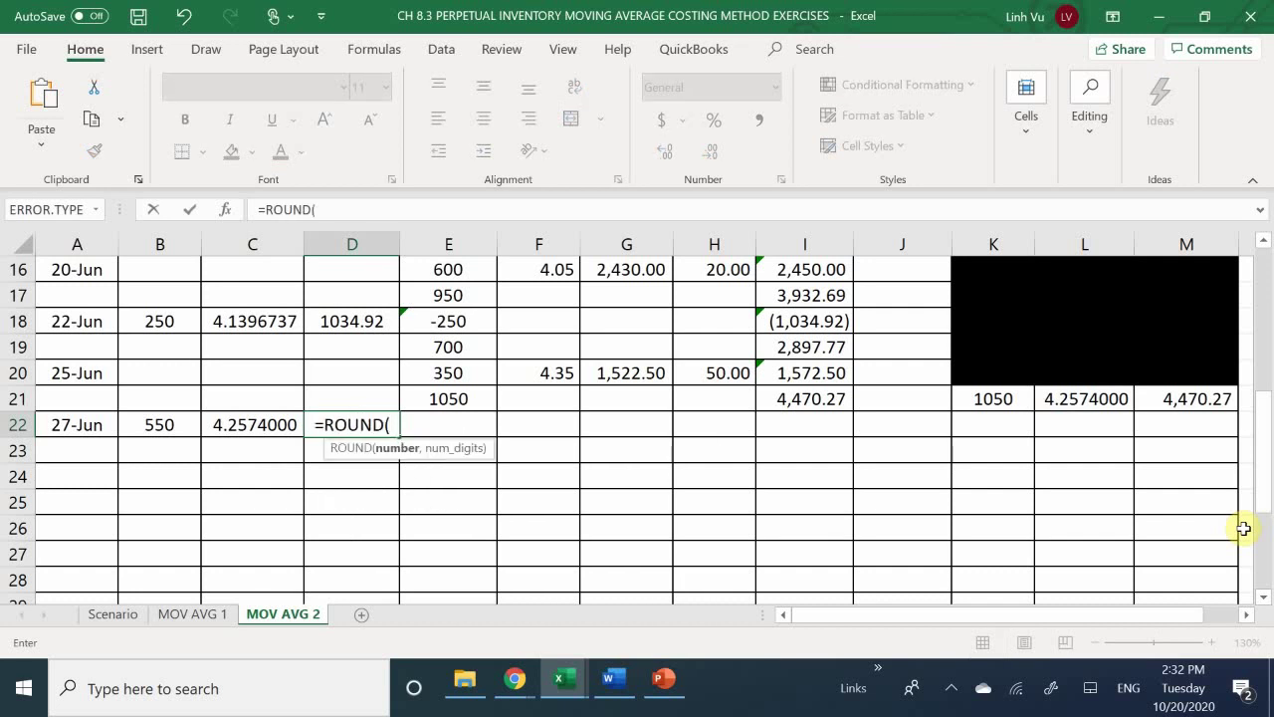
key(Left)
text(*)
key(Left)
key(Left)
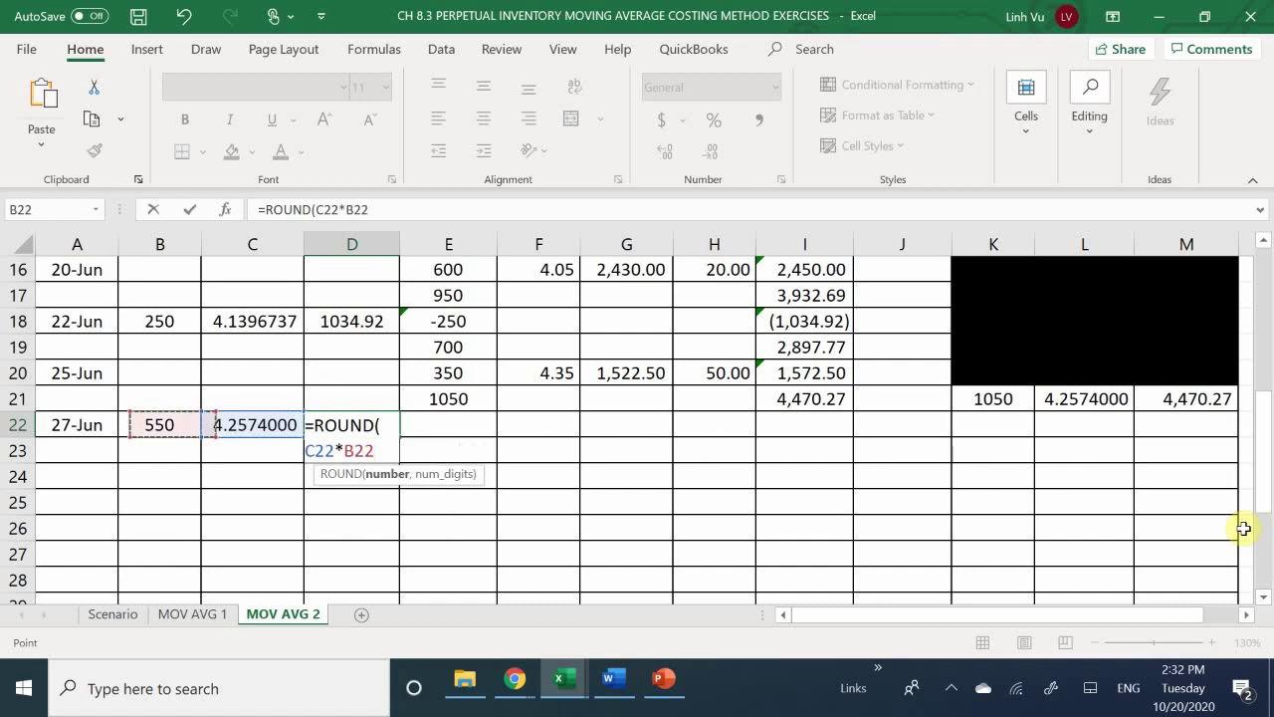
text(,2)
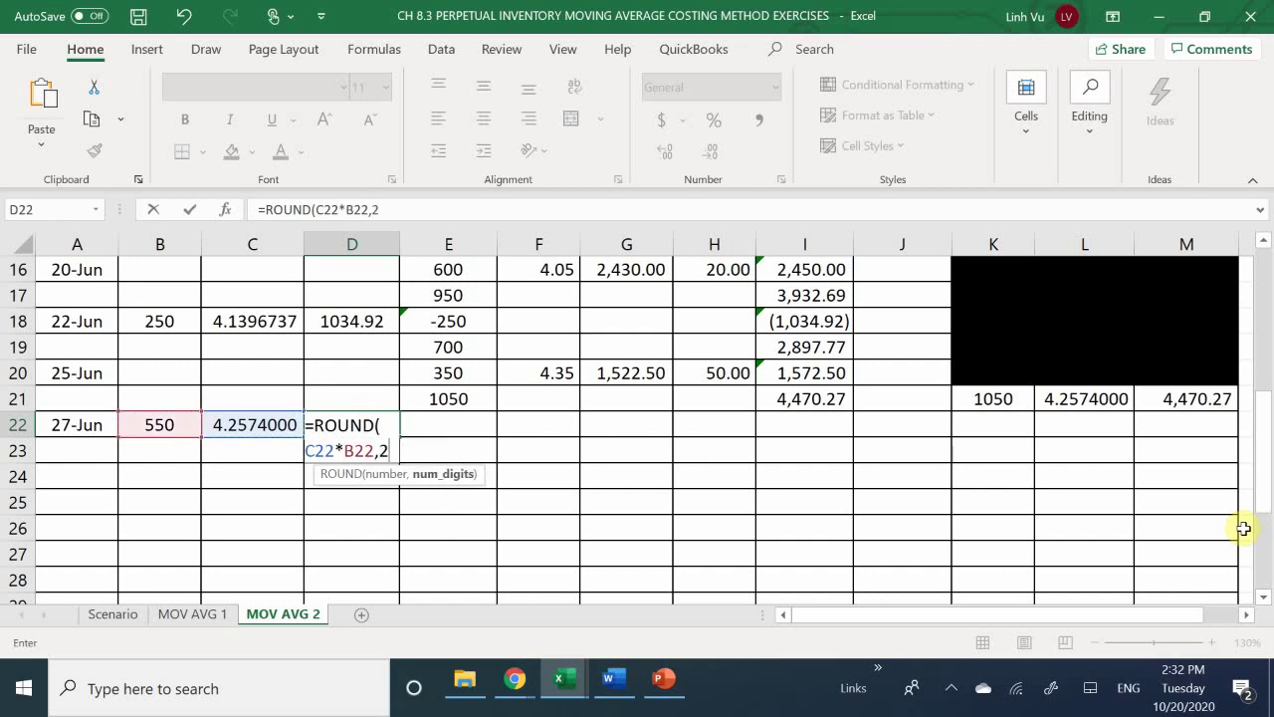
key(Return)
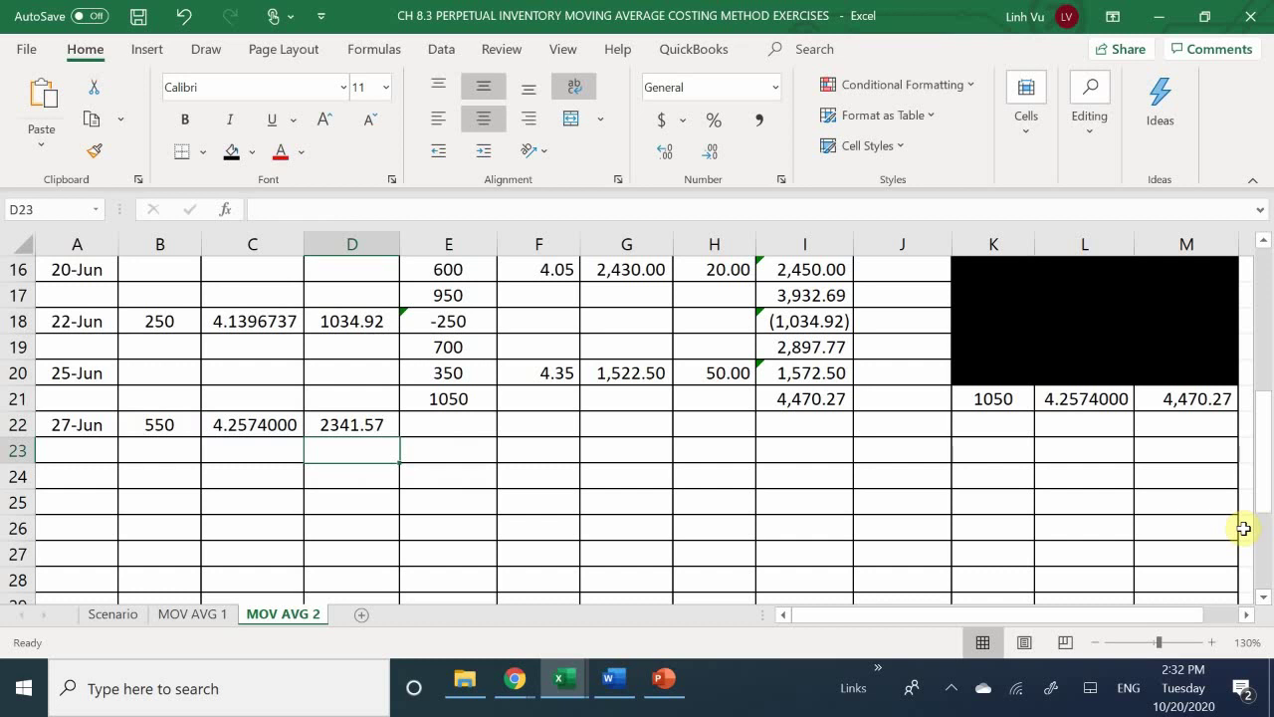
Enter the 27 June units sold as a negative quantity in E22, linked to B22.
click(441, 427)
text(-)
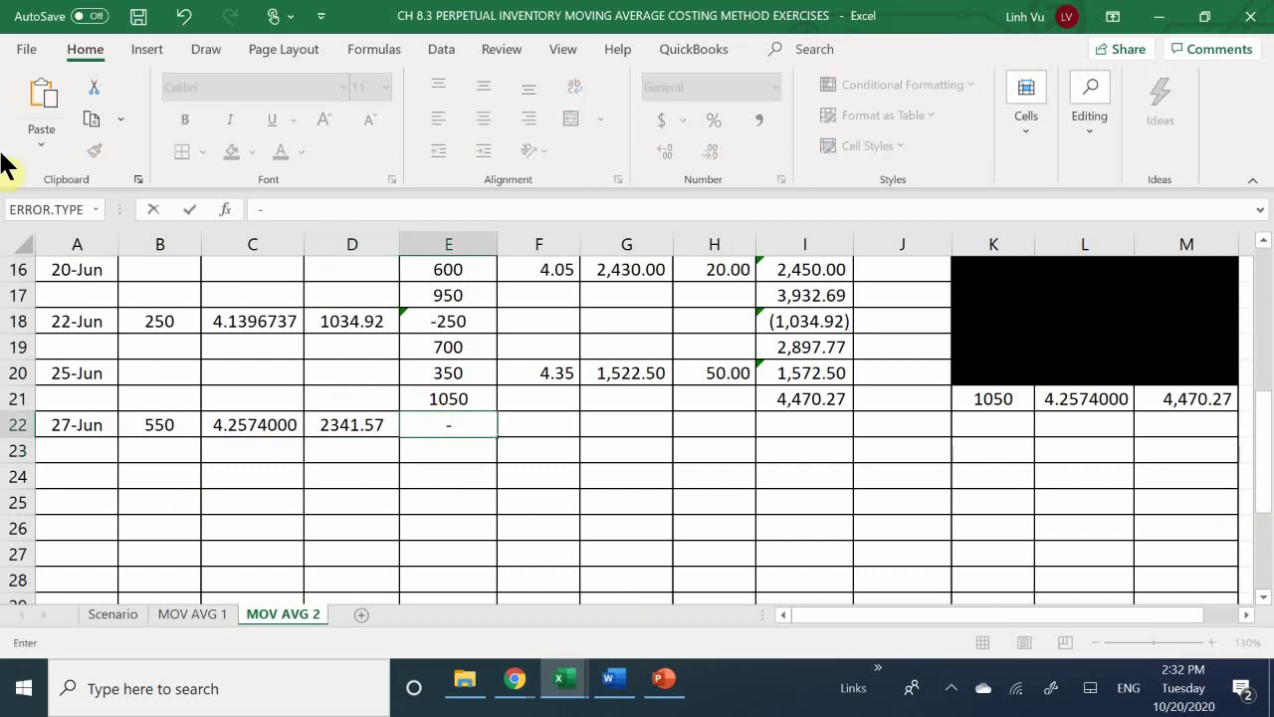
click(177, 424)
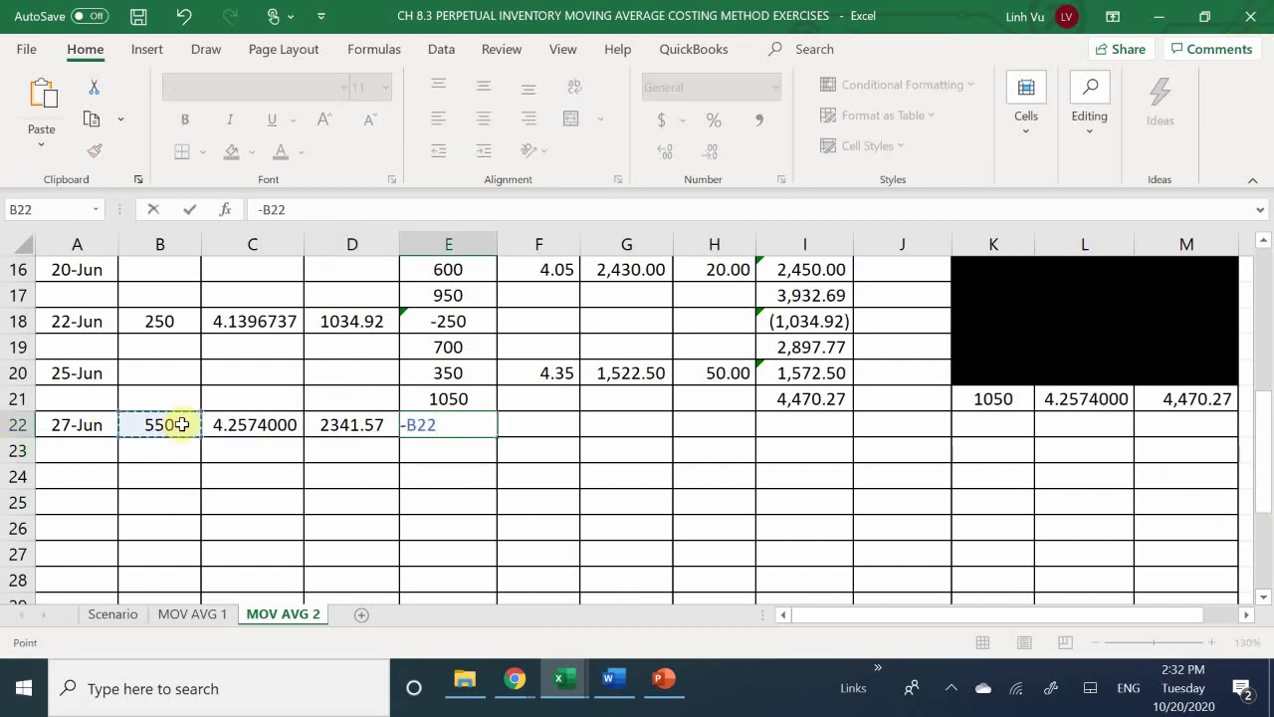
key(Return)
Calculate the running unit balance in E23 as E21 plus E22.
text(=)
key(Up)
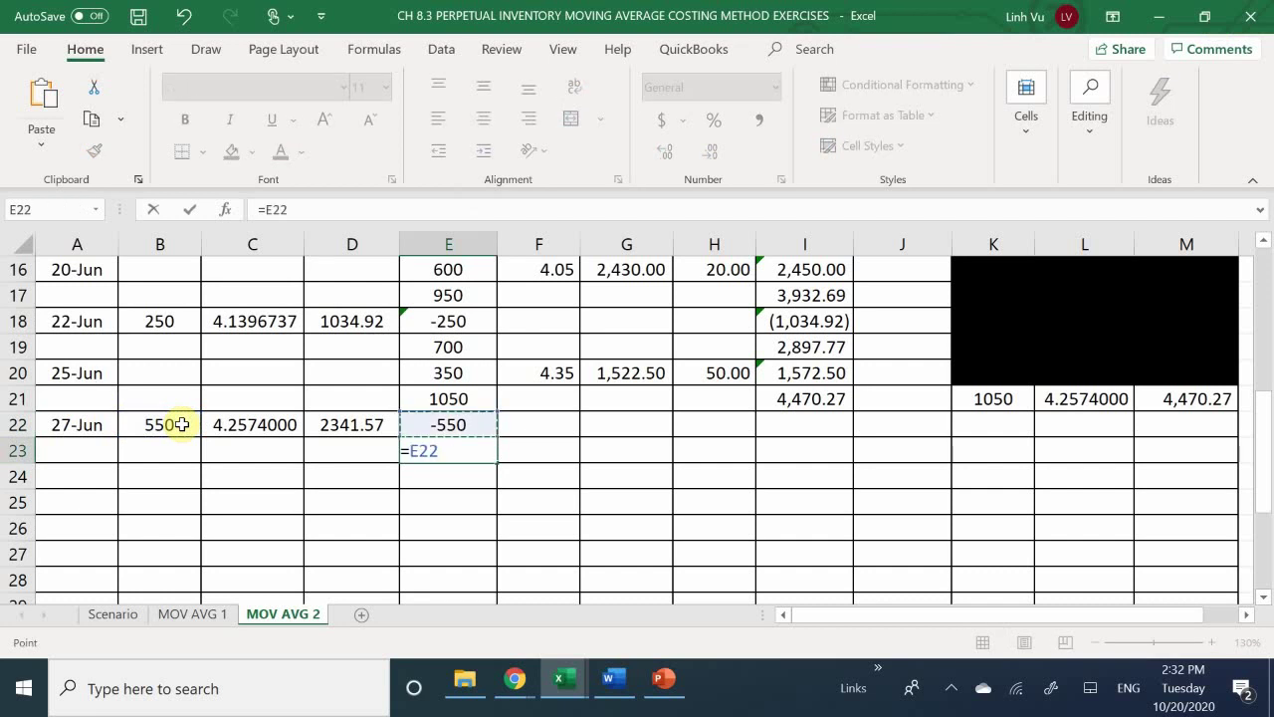
key(Up)
text(+)
key(Up)
key(Return)
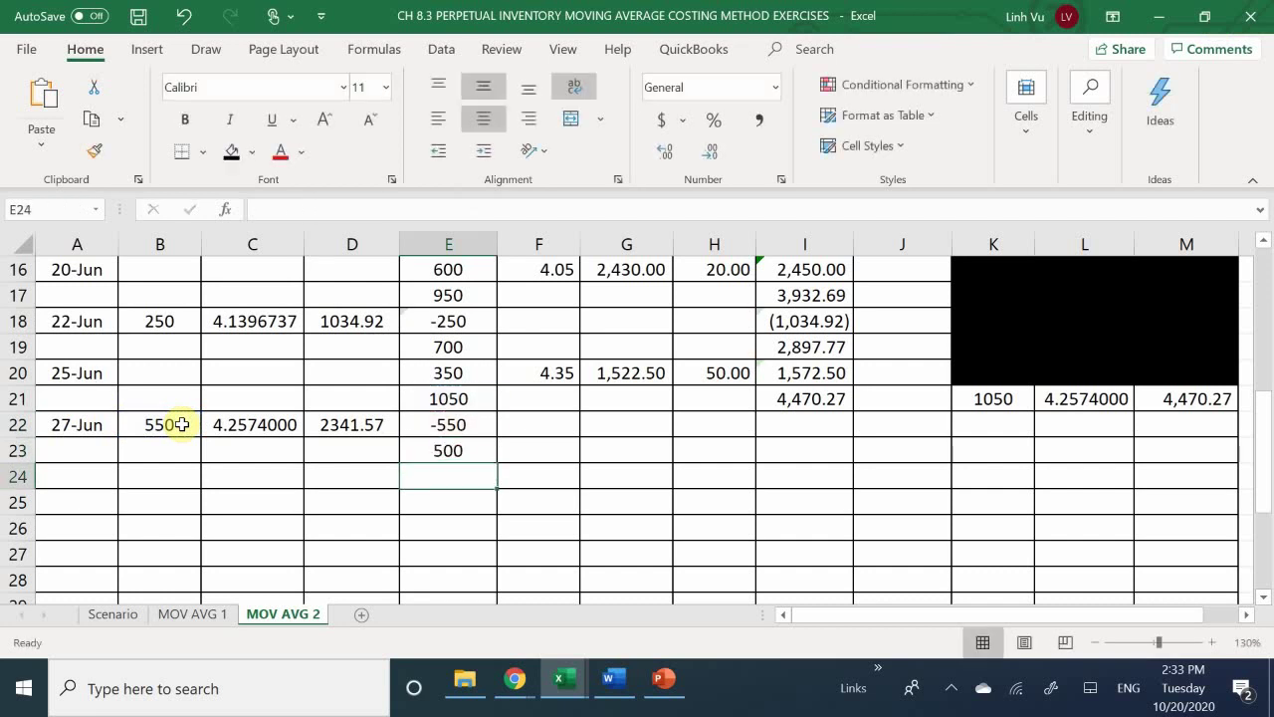
Enter the 27 June cost of goods sold as a negative amount in I22, linked to D22.
key(Right)
key(Right)
key(Right)
key(Right)
key(Up)
key(Up)
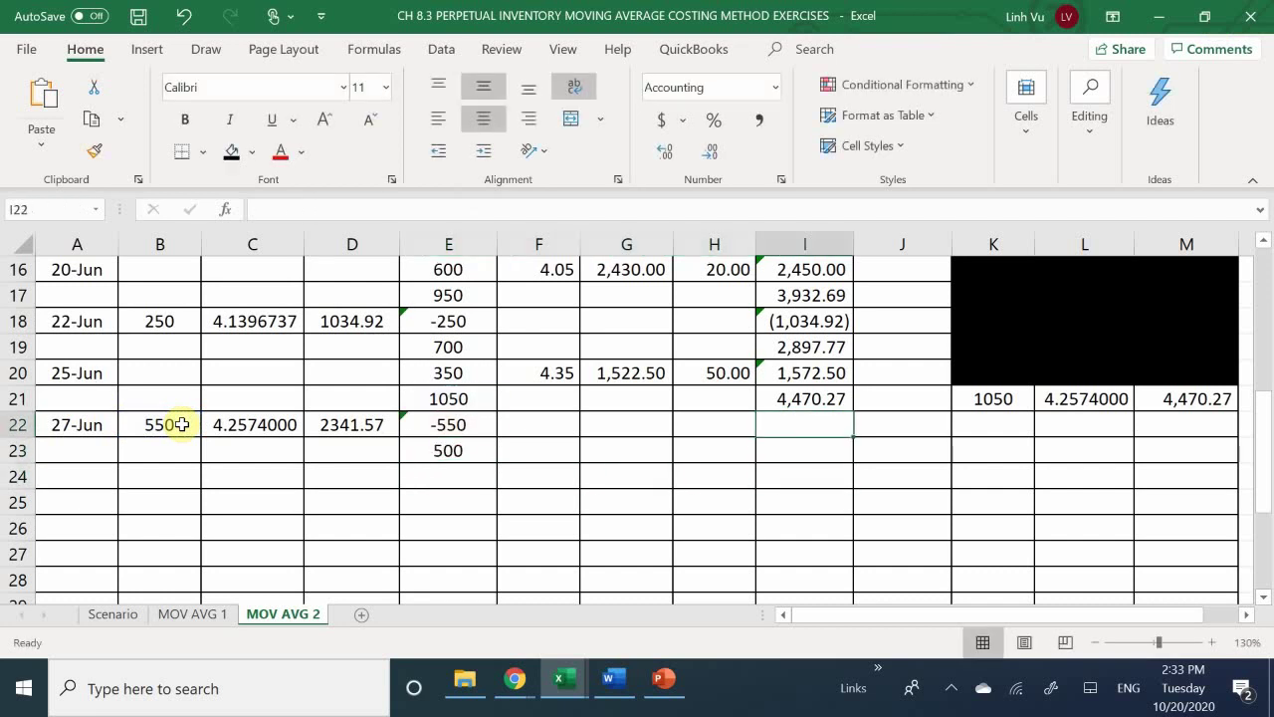
text(-)
key(Left)
key(Left)
key(Left)
key(Left)
key(Left)
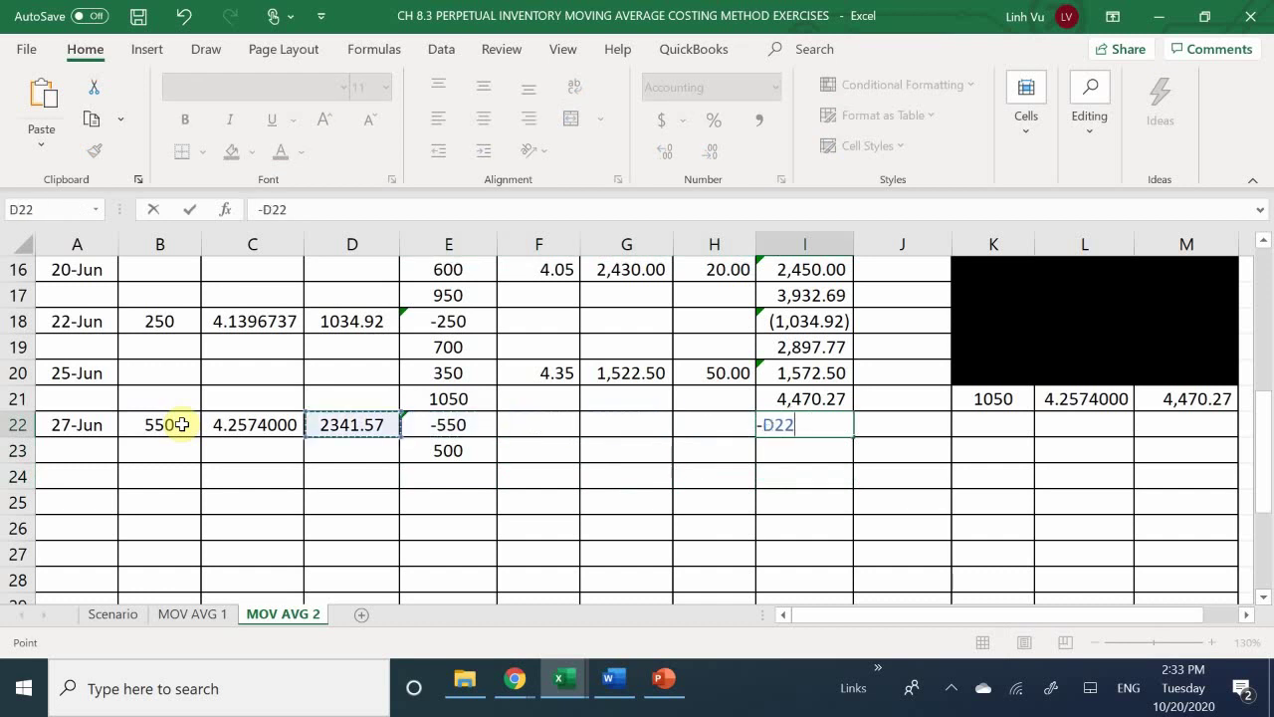
key(Return)
Calculate the running inventory cost in I23 as I21 plus I22.
text(=)
key(Up)
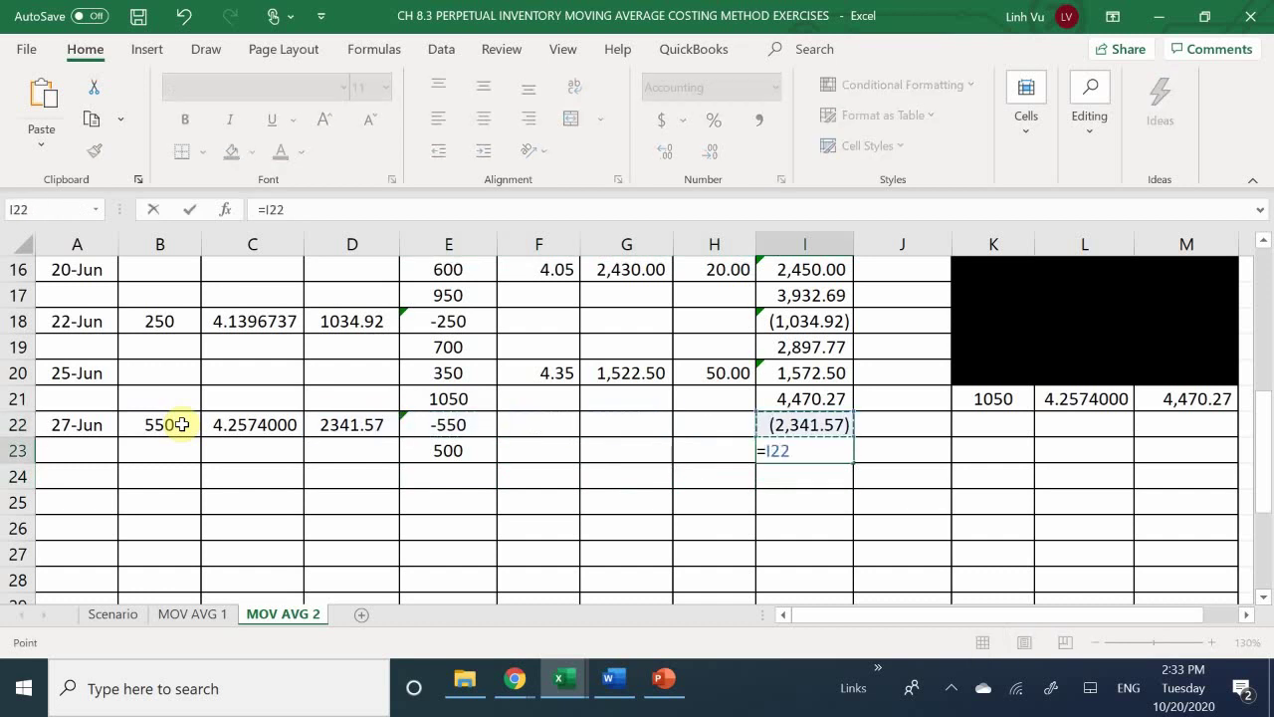
key(Up)
text(+)
key(Up)
key(Return)
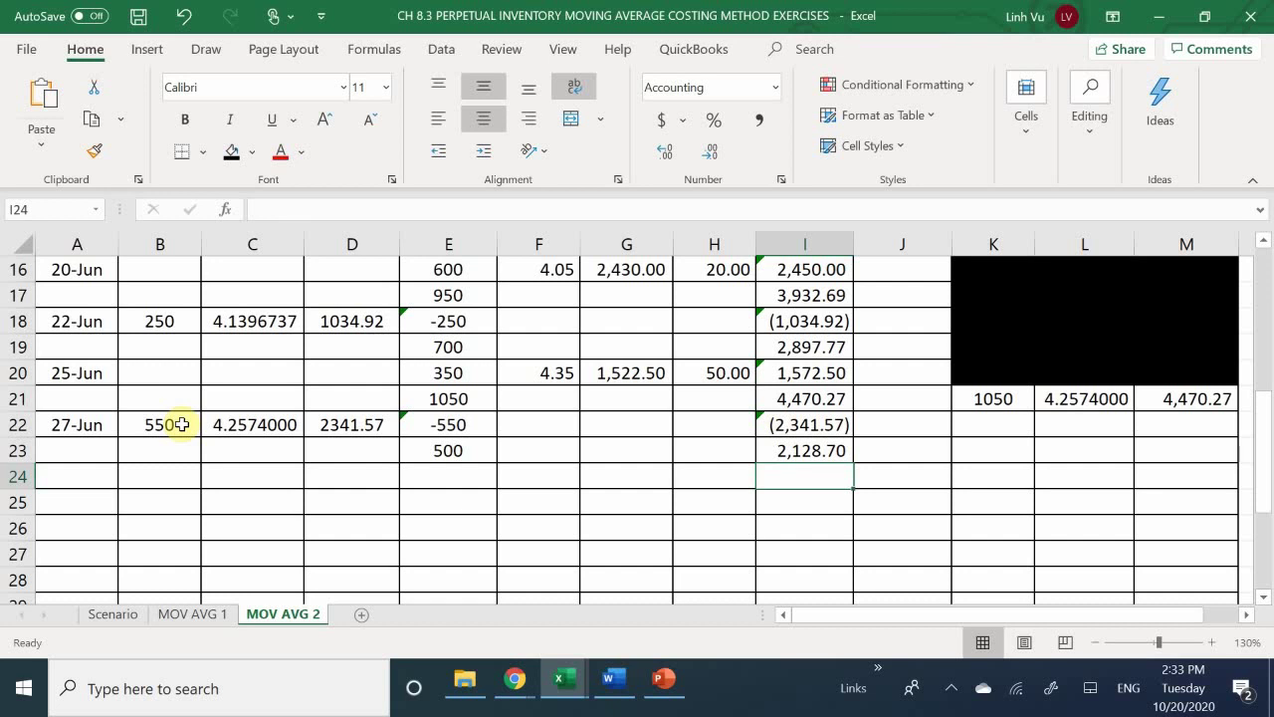
Link the units on hand in K23 to the running unit balance in E23.
key(Right)
key(Up)
key(Right)
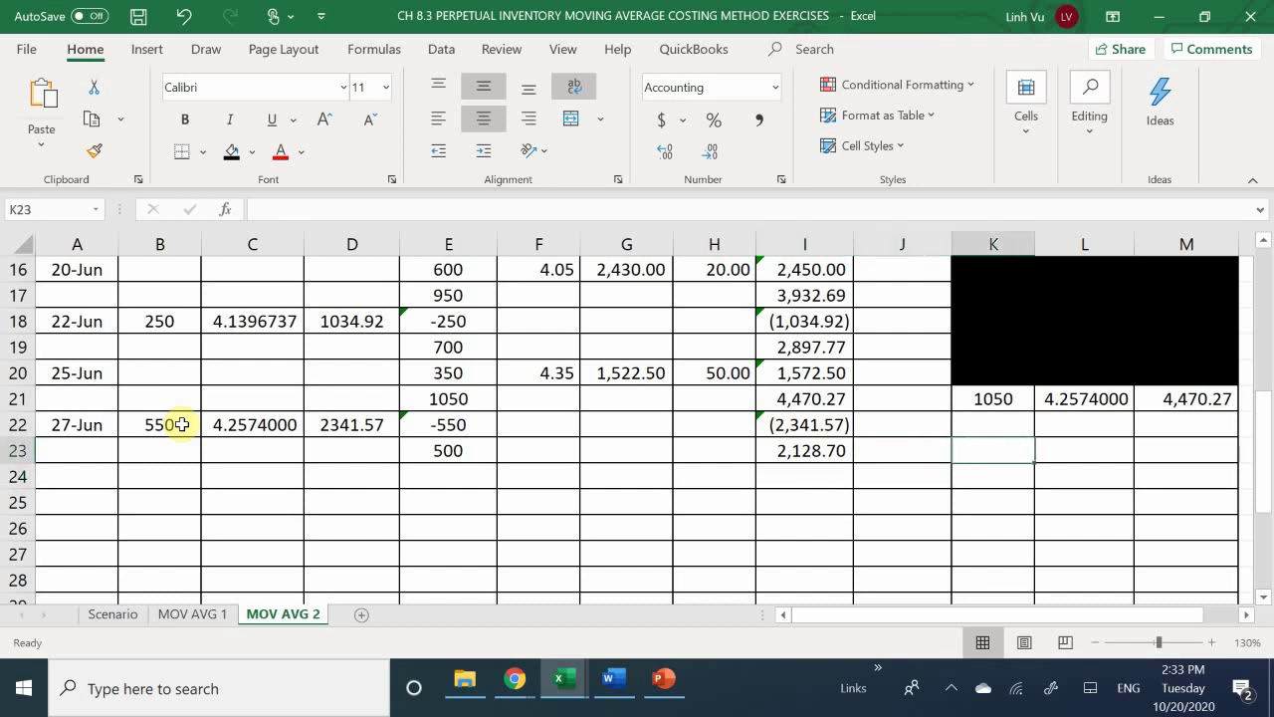
text(=)
key(Left)
key(Left)
key(Left)
key(Left)
key(Left)
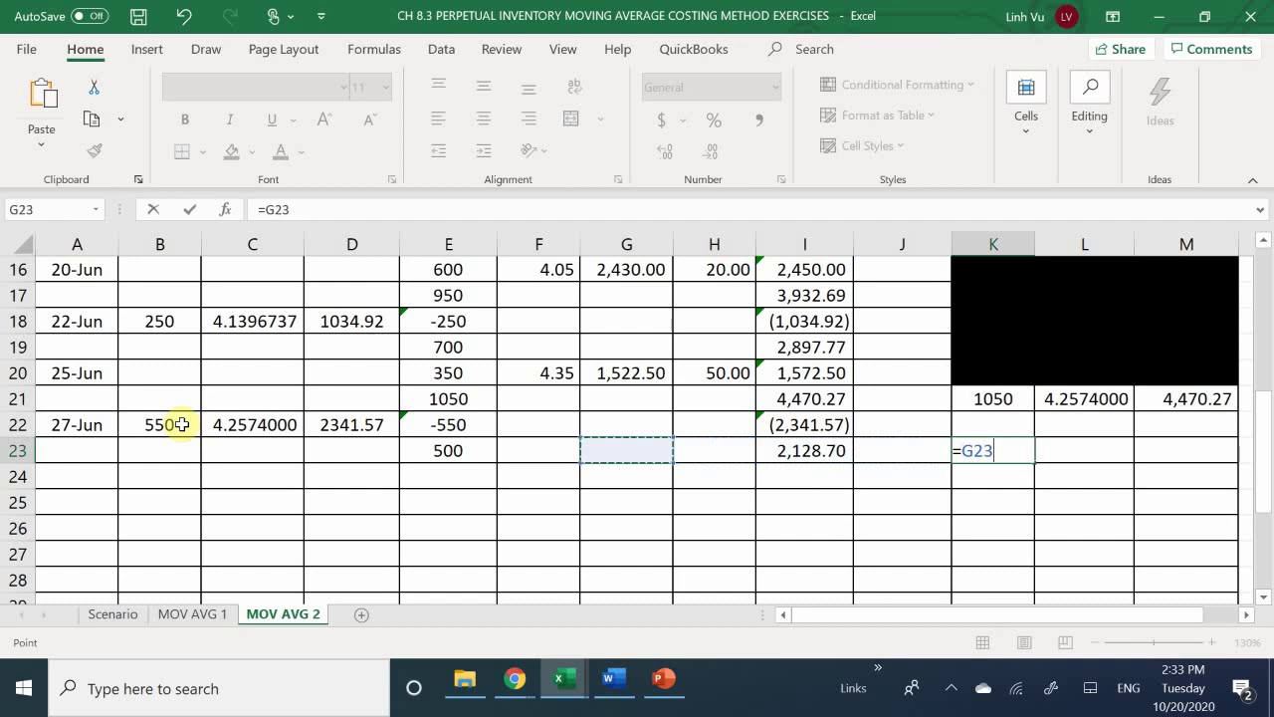
key(Left)
key(Return)
Link the inventory value in M23 to the running cost in I23.
key(Right)
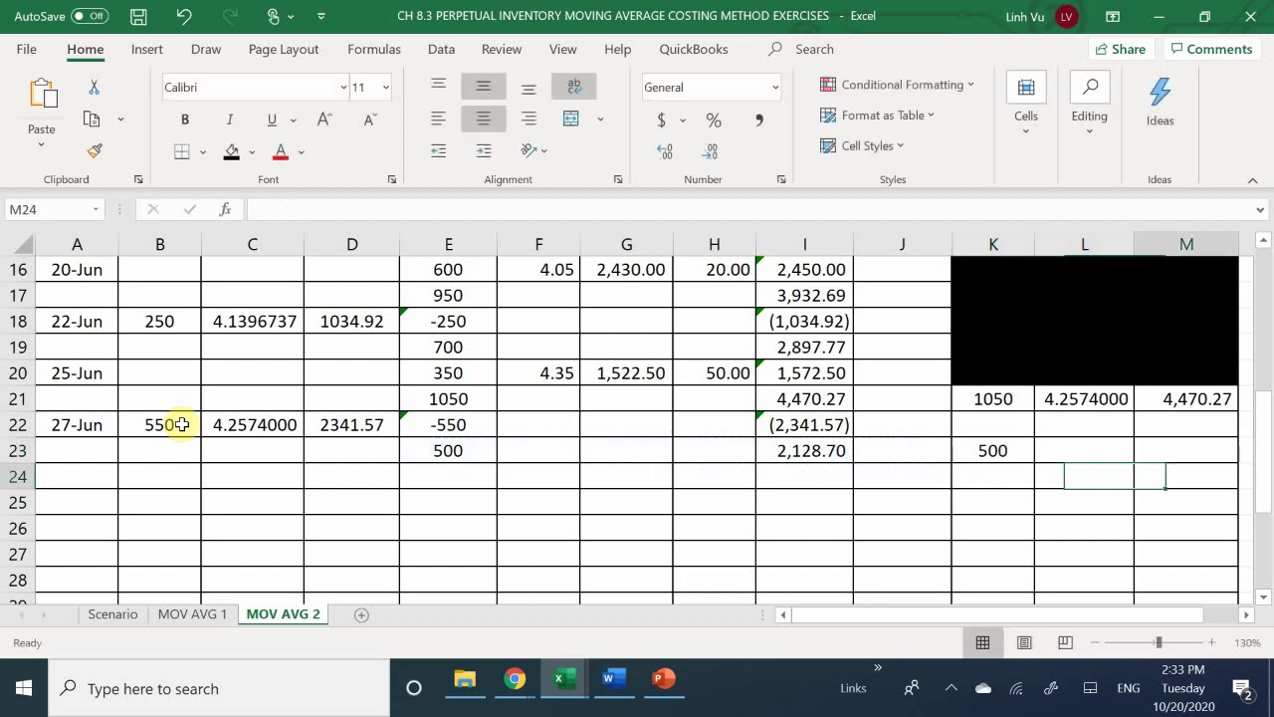
key(Right)
key(Up)
text(=)
key(Left)
key(Left)
key(Left)
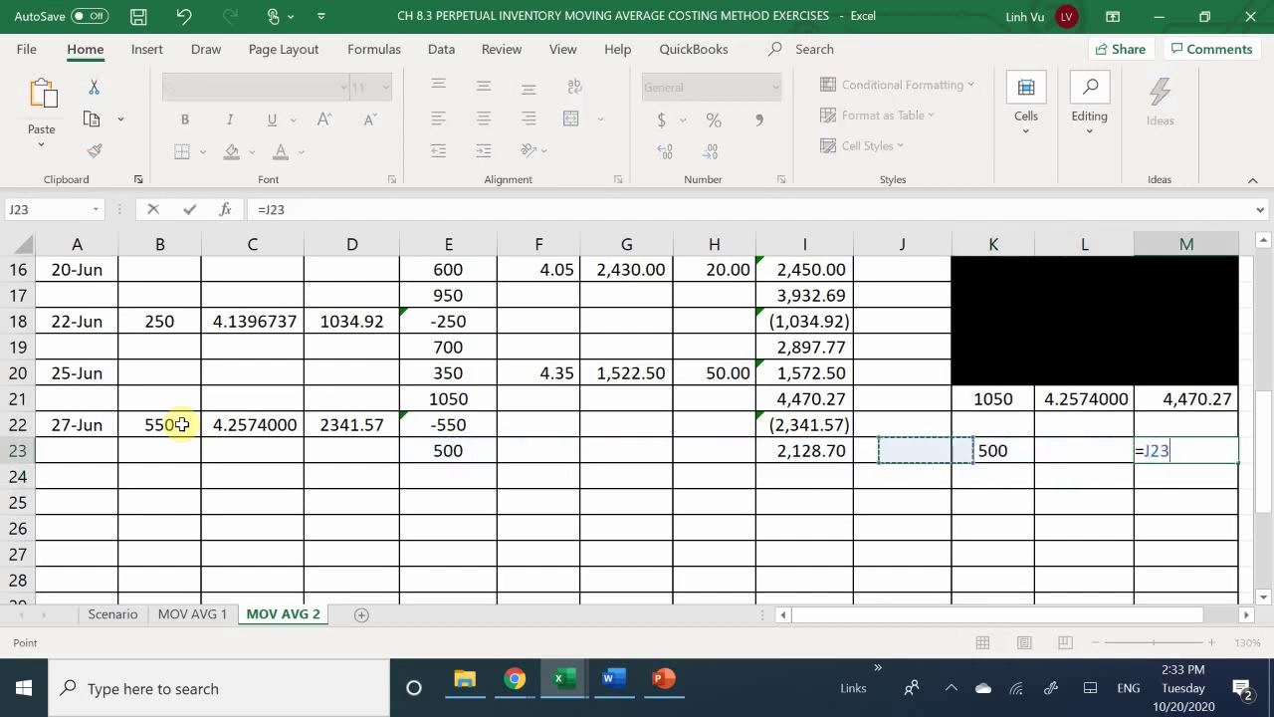
key(Left)
key(Return)
Calculate the average unit cost in L23 as M23 divided by K23.
key(Left)
key(Up)
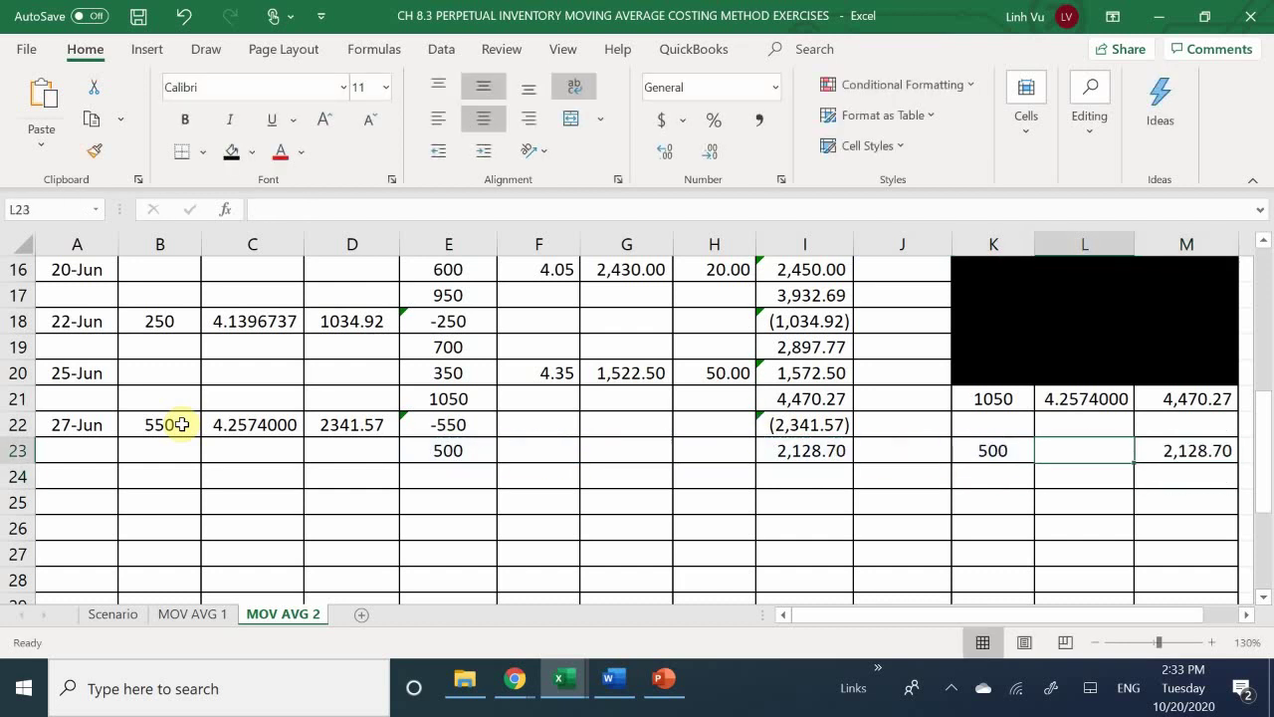
text(=)
key(Right)
text(/)
key(Left)
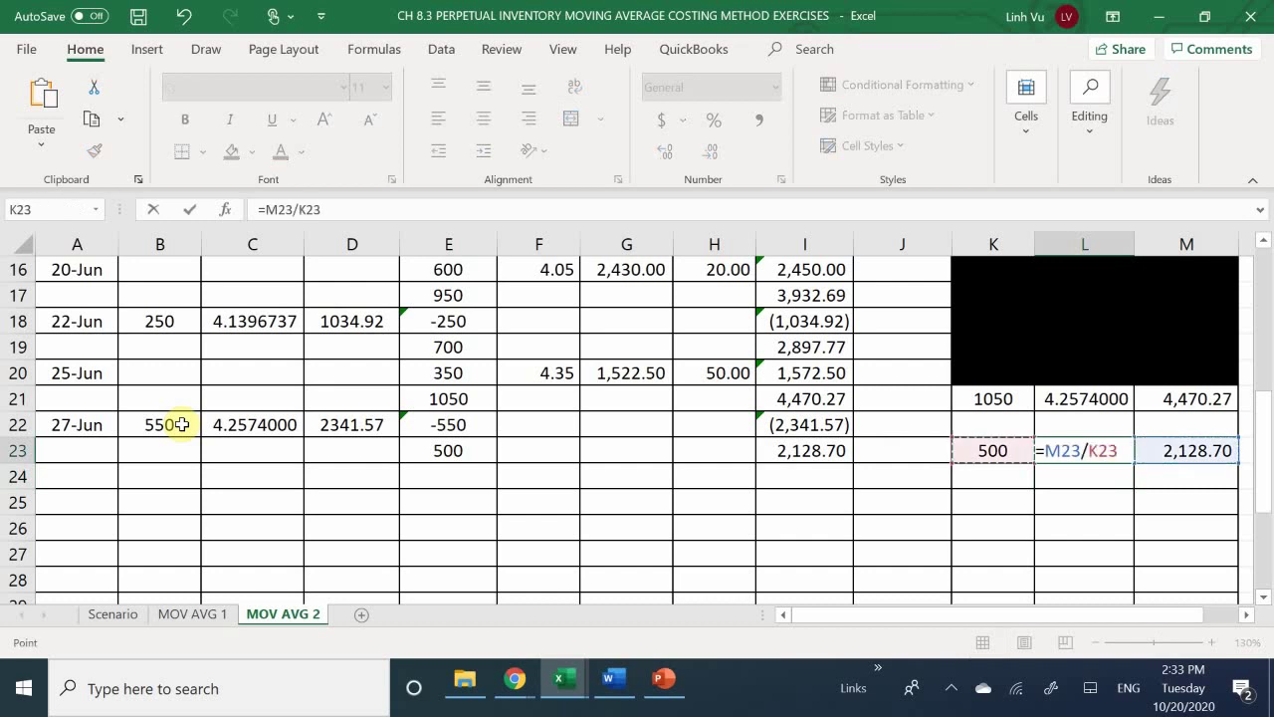
key(Return)
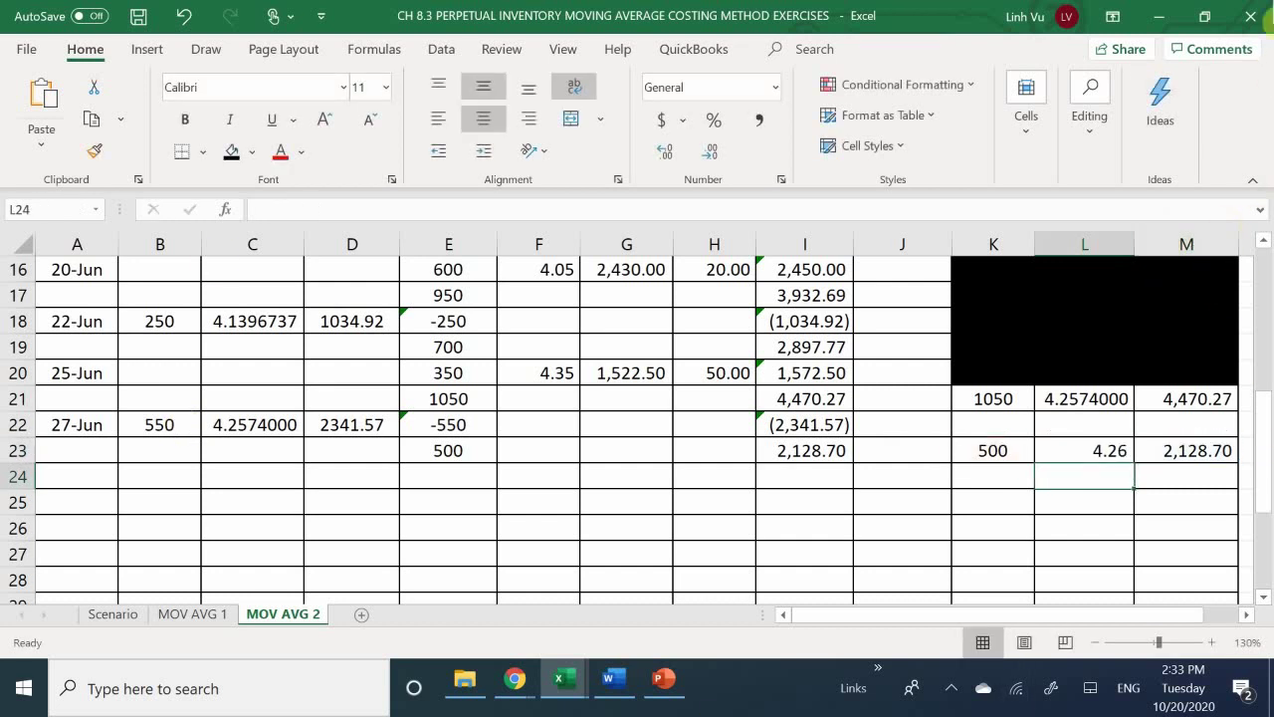
Show the average unit cost in L23 with six decimal places.
click(1093, 452)
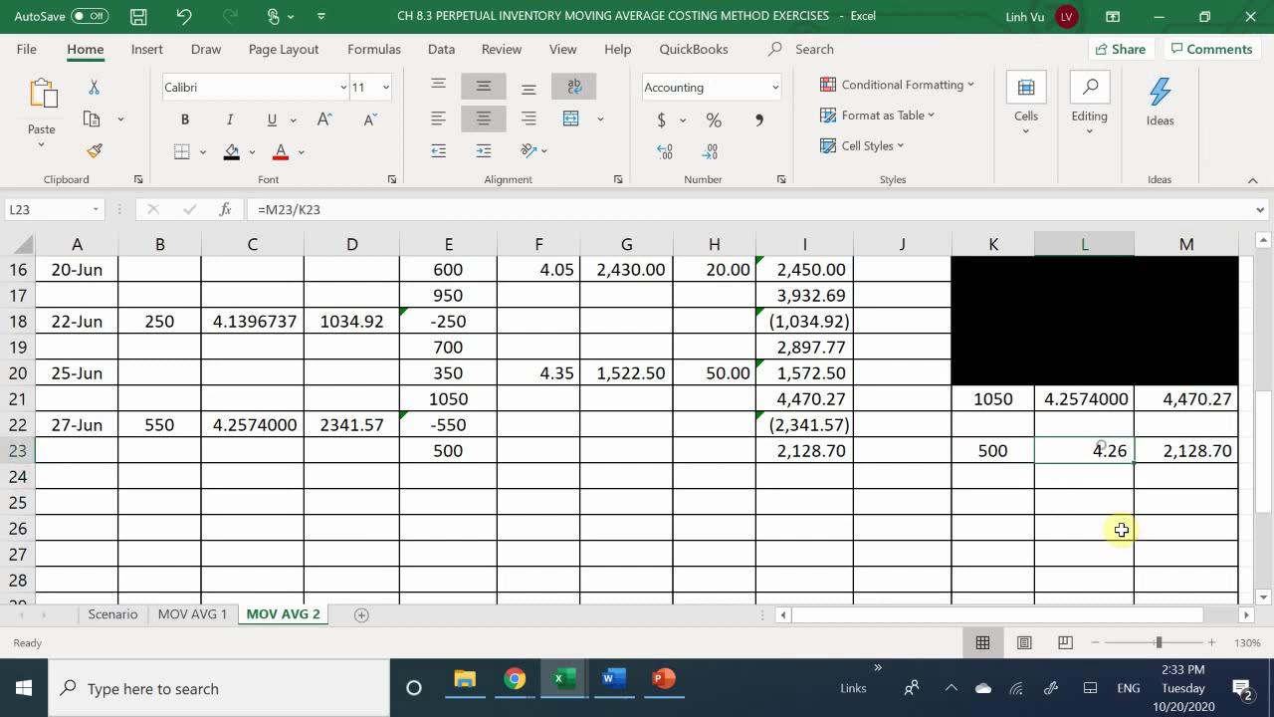
click(662, 152)
click(661, 151)
click(662, 152)
click(662, 151)
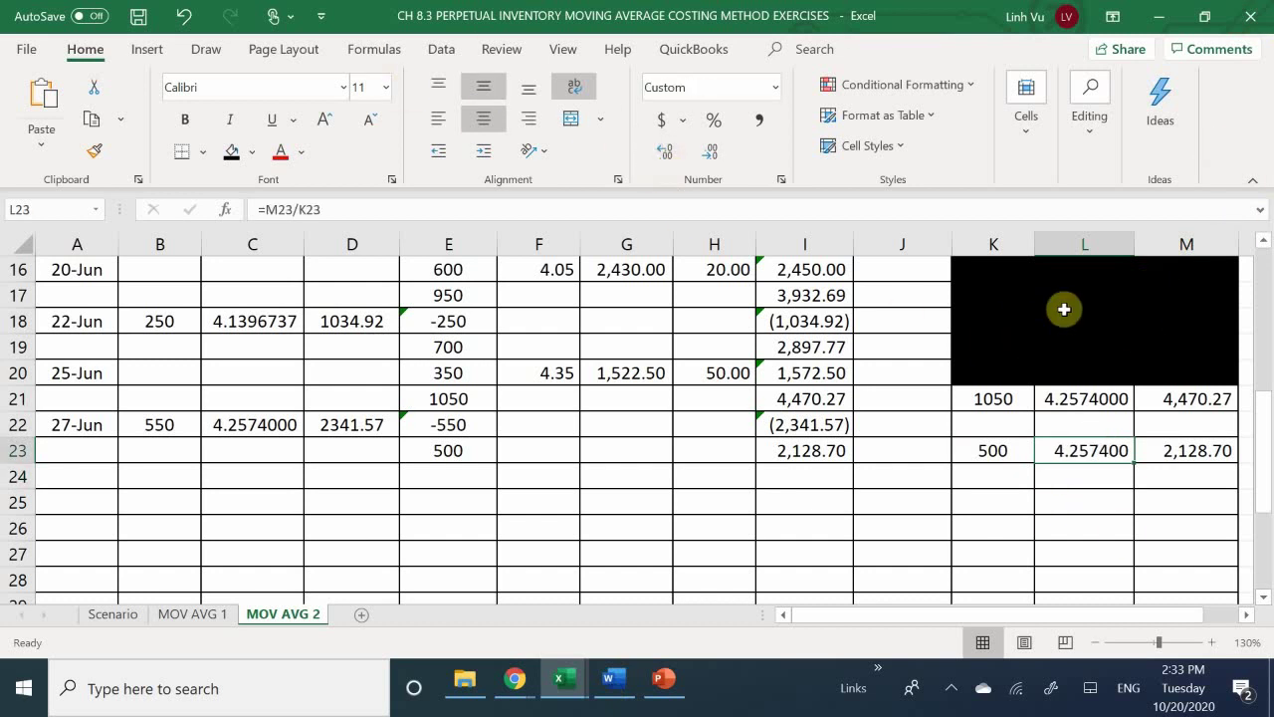
Black out the superseded balances in K21:M22 with a black fill.
drag(991, 399, 1163, 421)
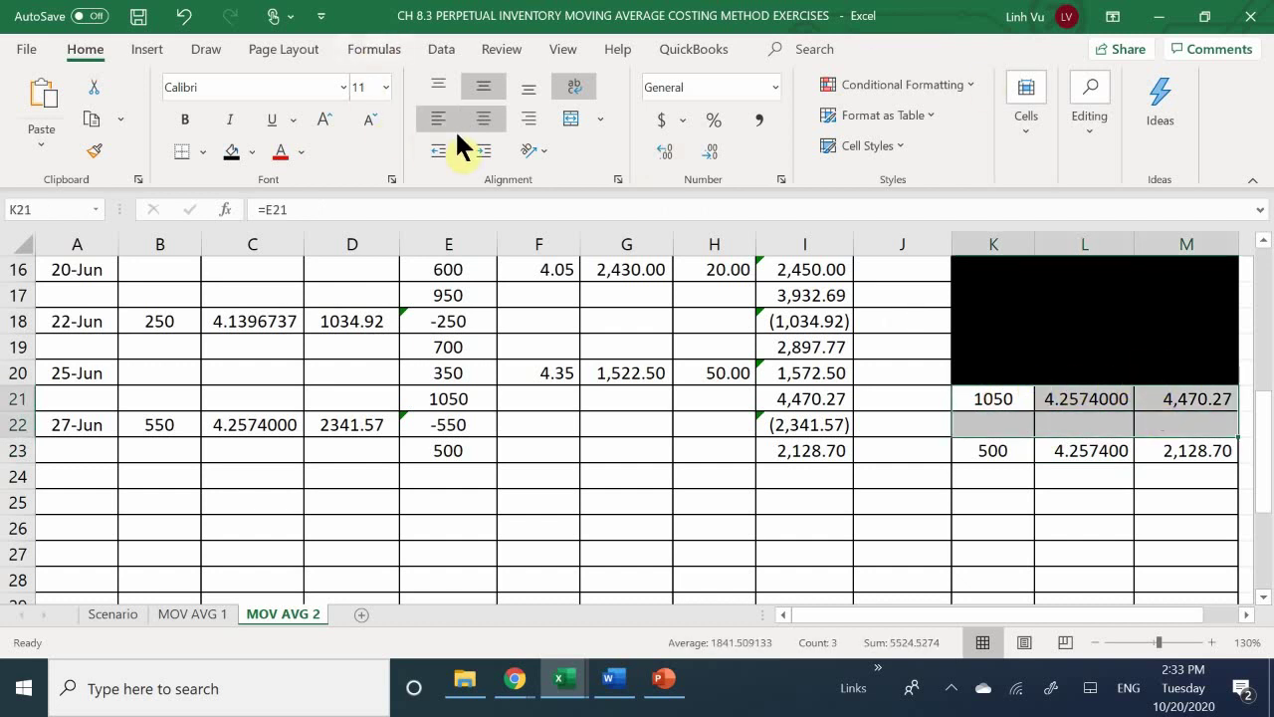
click(233, 159)
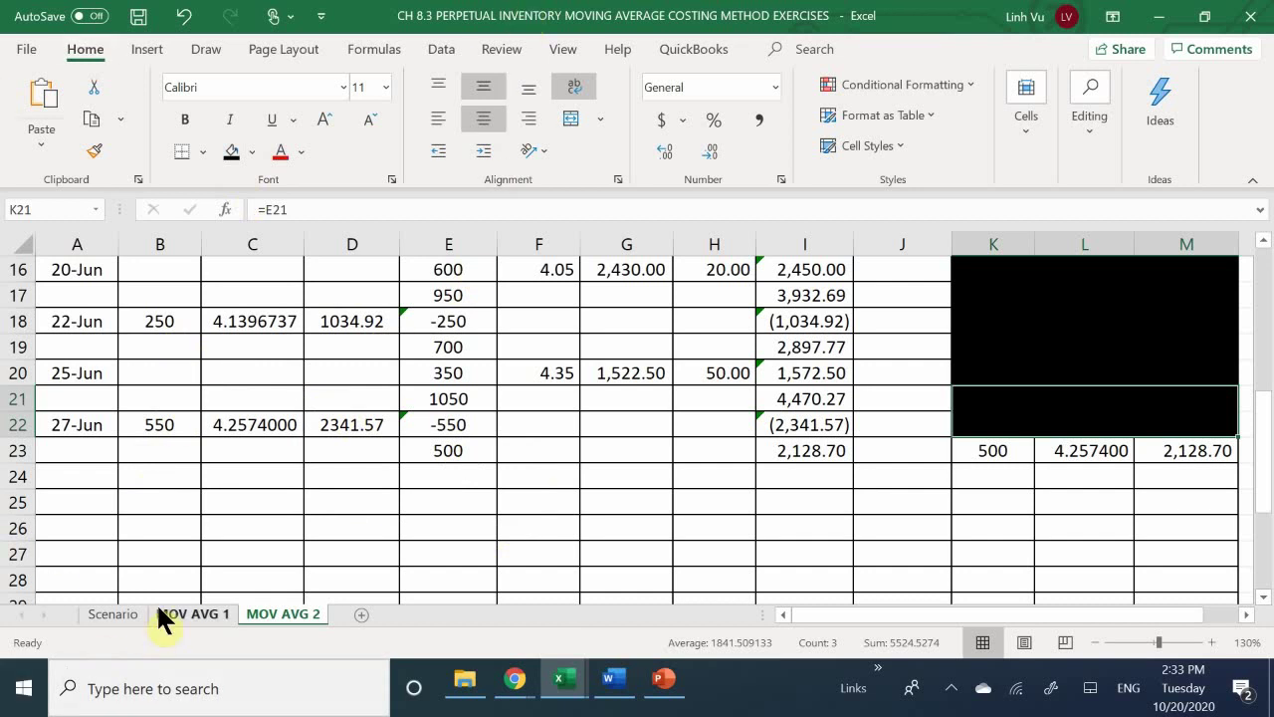
Check the 30 June units on hand on the Scenario sheet, and review the MOV AVG 2 inventory record from 31-May through the 27-Jun ending balance.
click(118, 615)
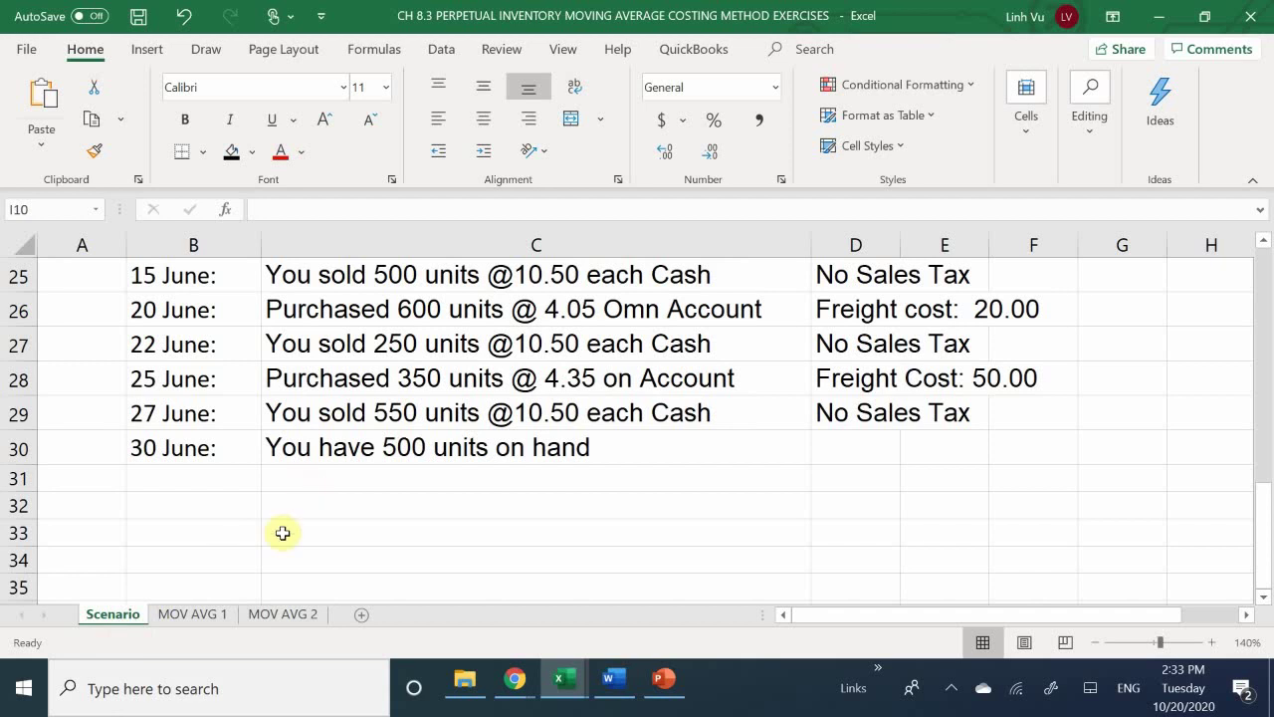
click(266, 611)
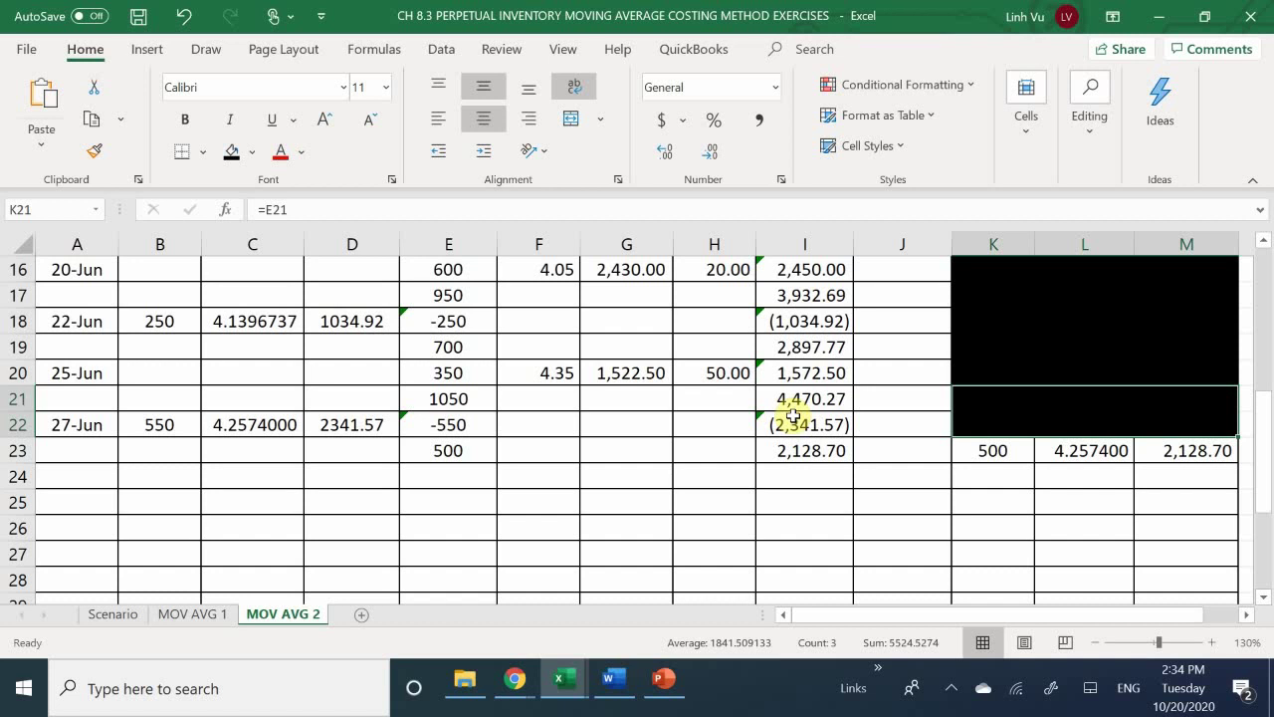
scroll(793, 415, up, 5)
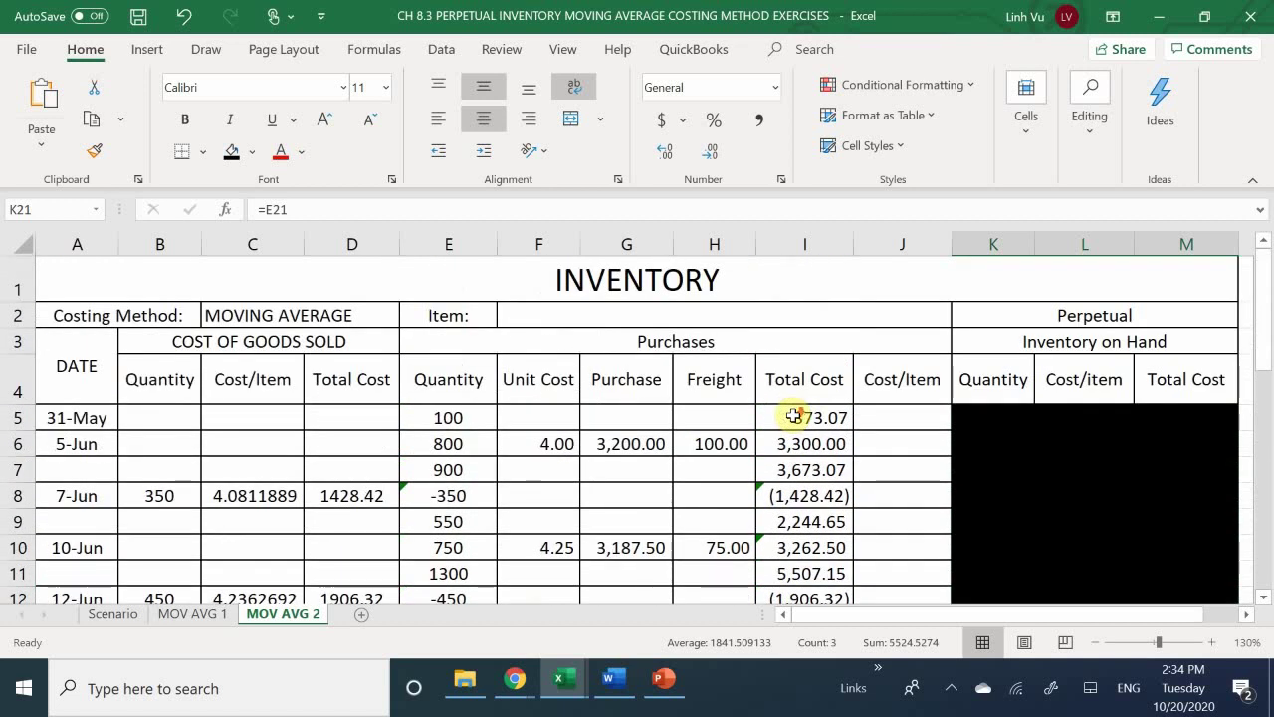
scroll(794, 415, down, 6)
scroll(787, 421, up, 2)
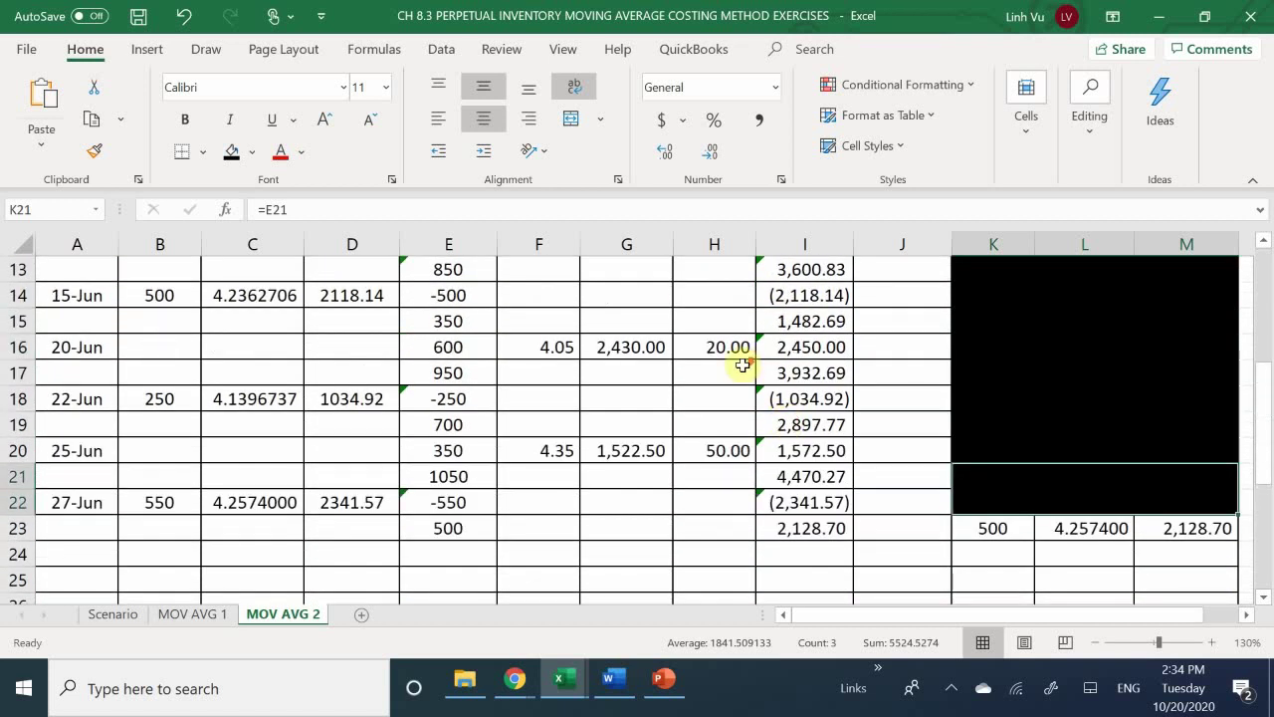
scroll(742, 366, down, 1)
click(613, 510)
scroll(756, 482, down, 1)
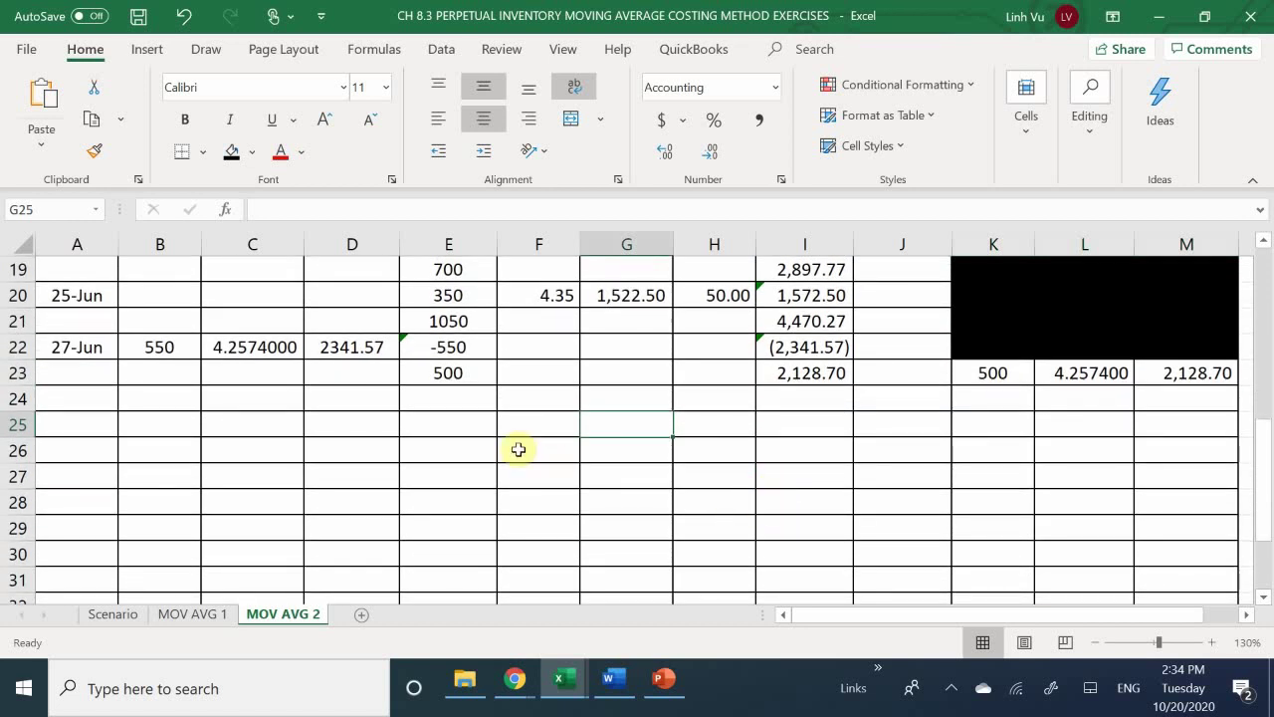
scroll(468, 415, up, 4)
scroll(467, 415, up, 3)
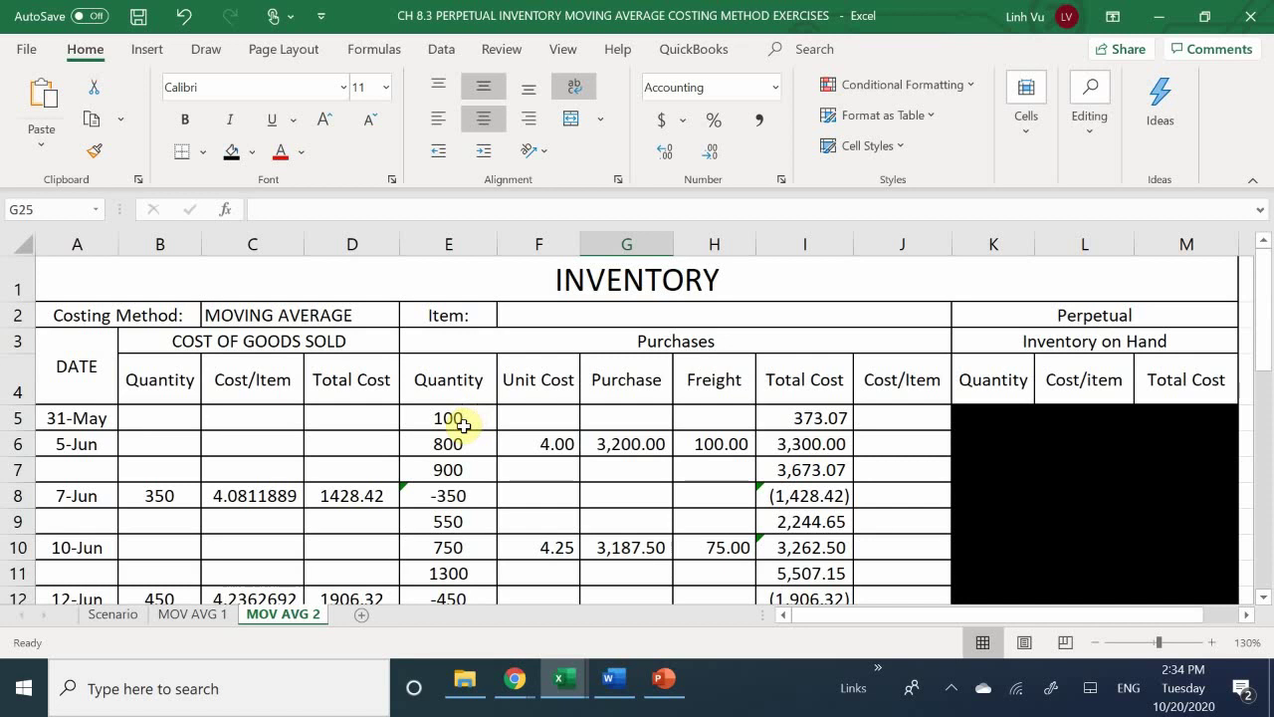
scroll(470, 423, down, 1)
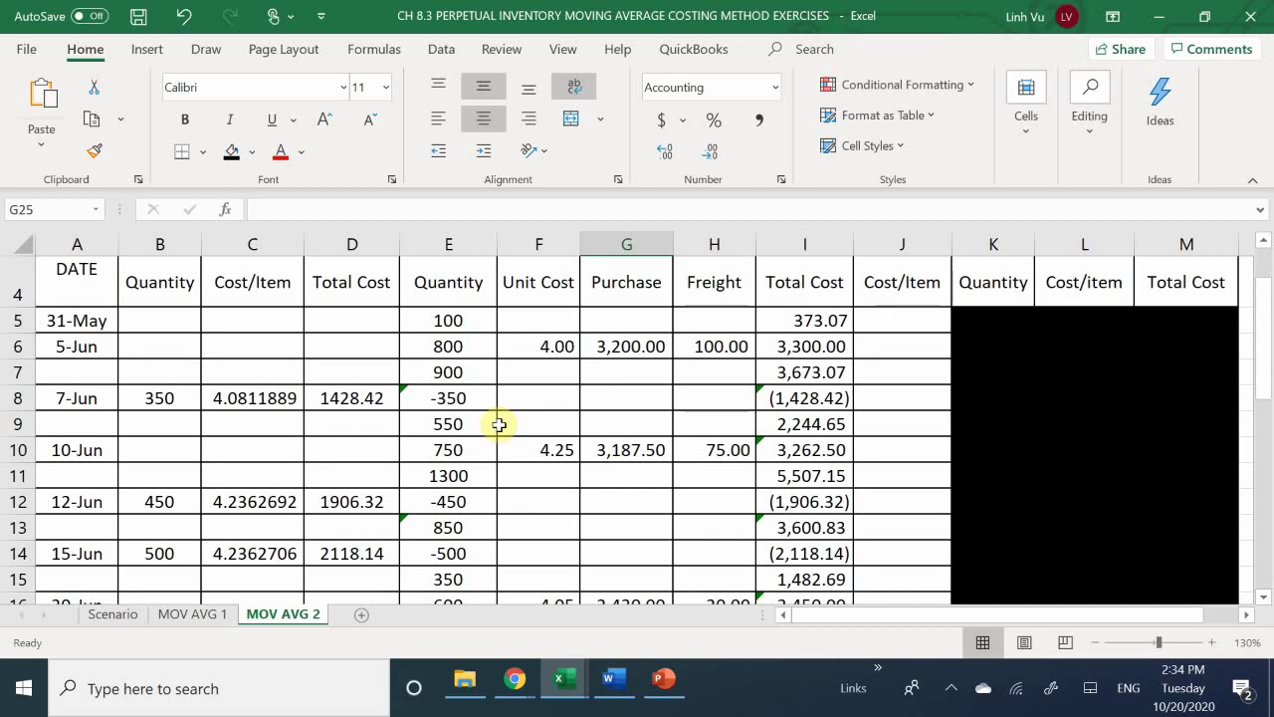
scroll(851, 378, down, 2)
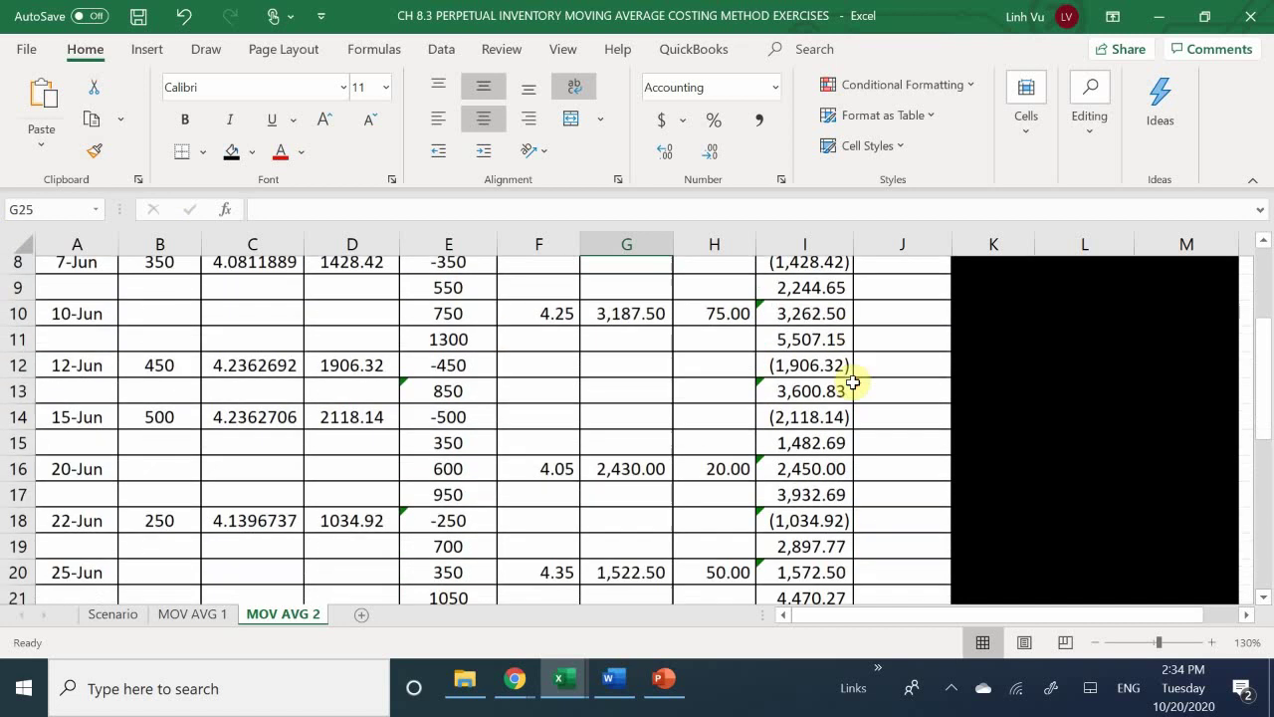
scroll(851, 383, down, 3)
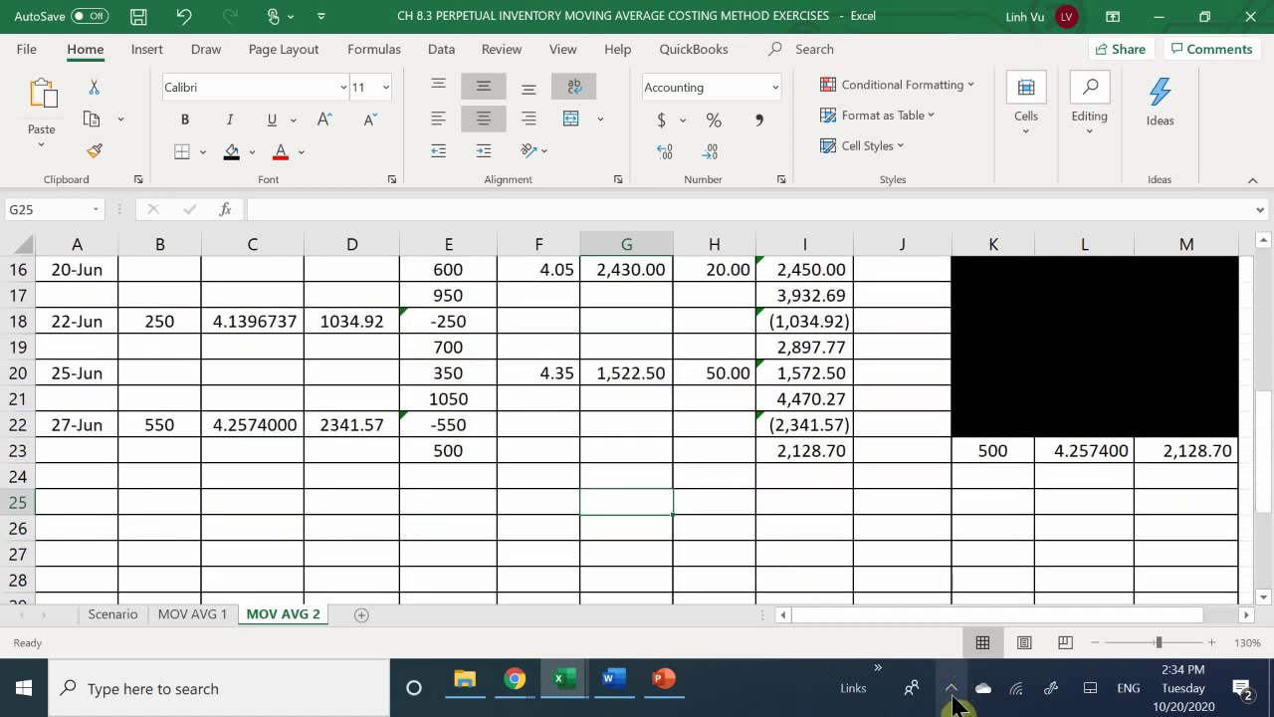
click(952, 695)
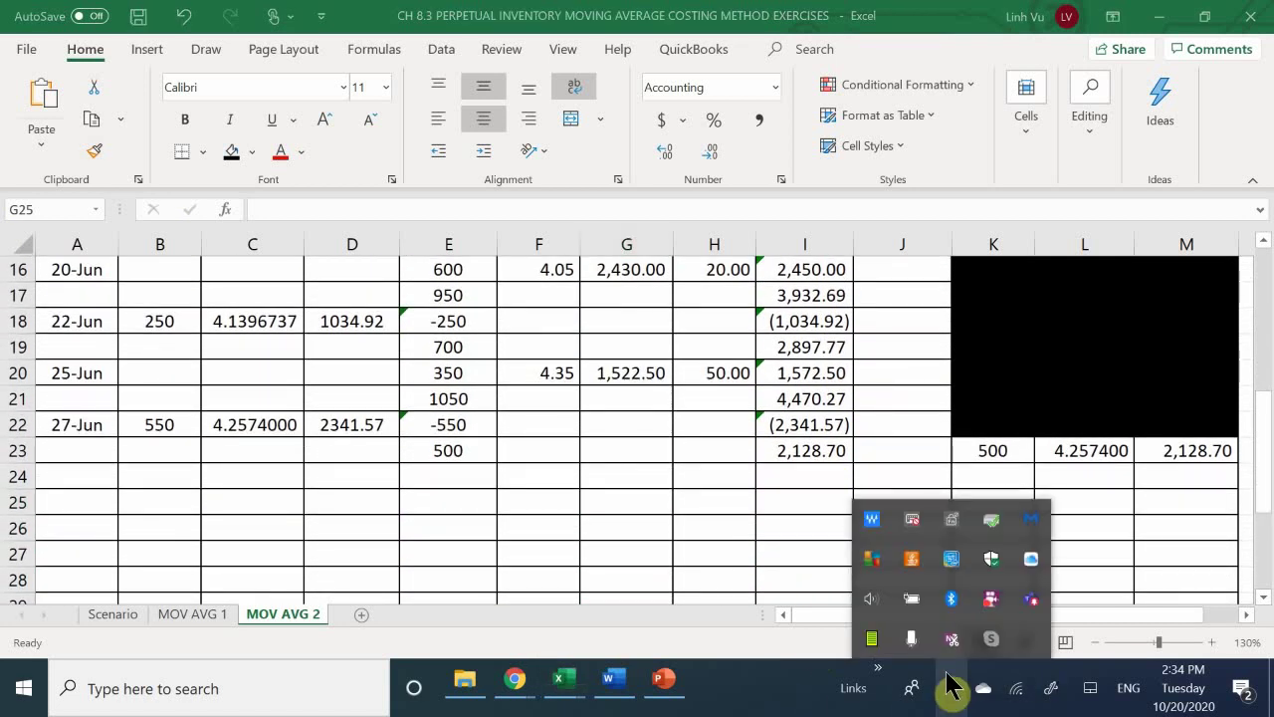
right_click(988, 602)
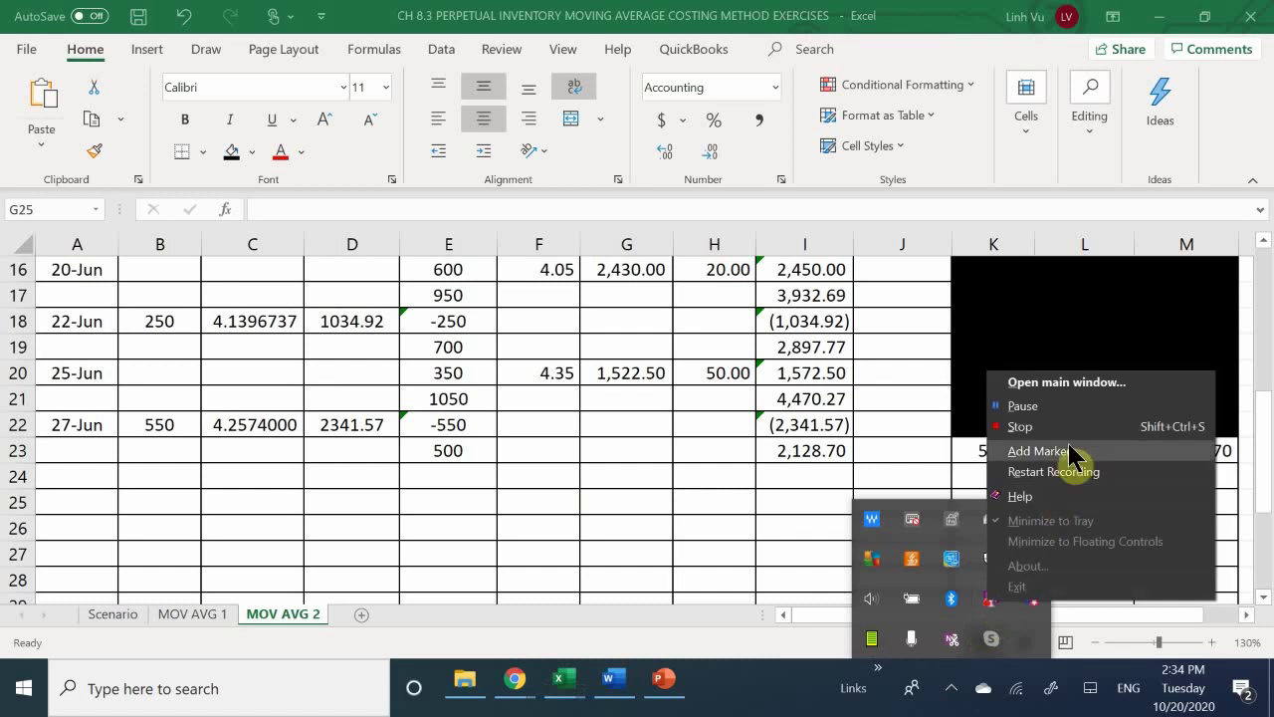